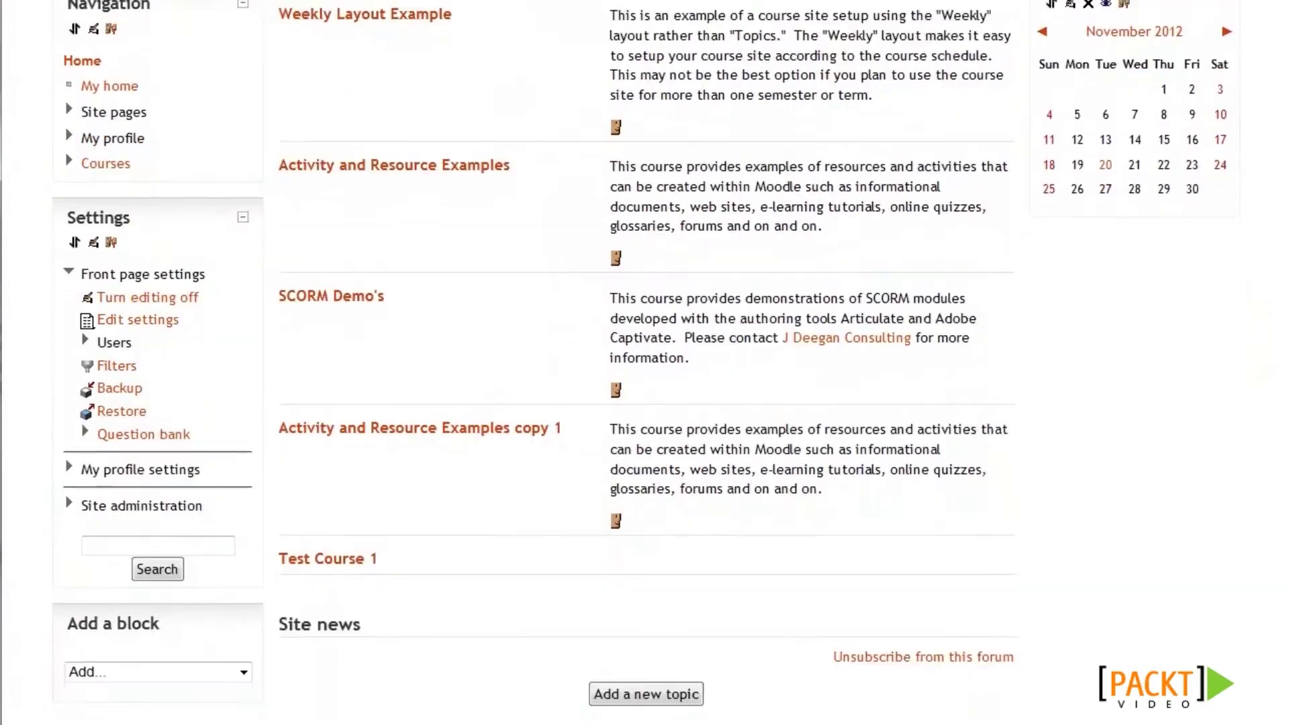
Expand My profile settings and Site administration in the Settings block to view their options.
scroll(644, 363, down, 1)
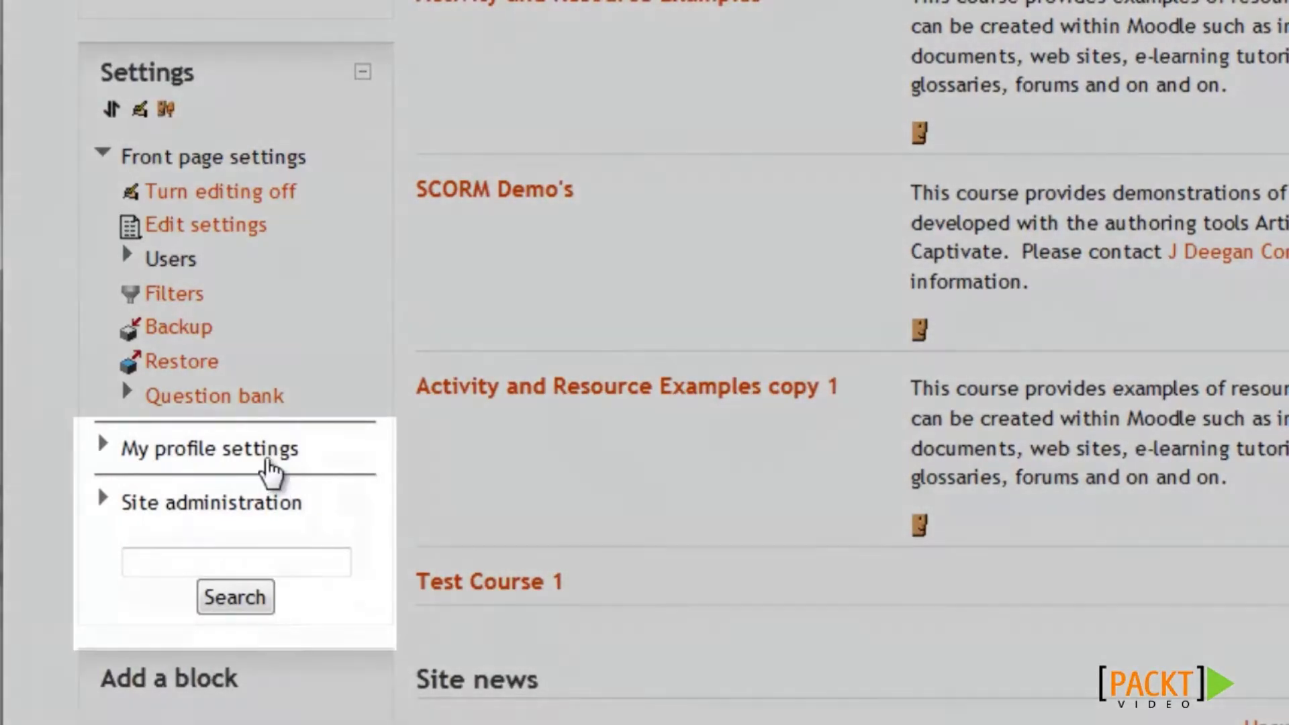
click(272, 460)
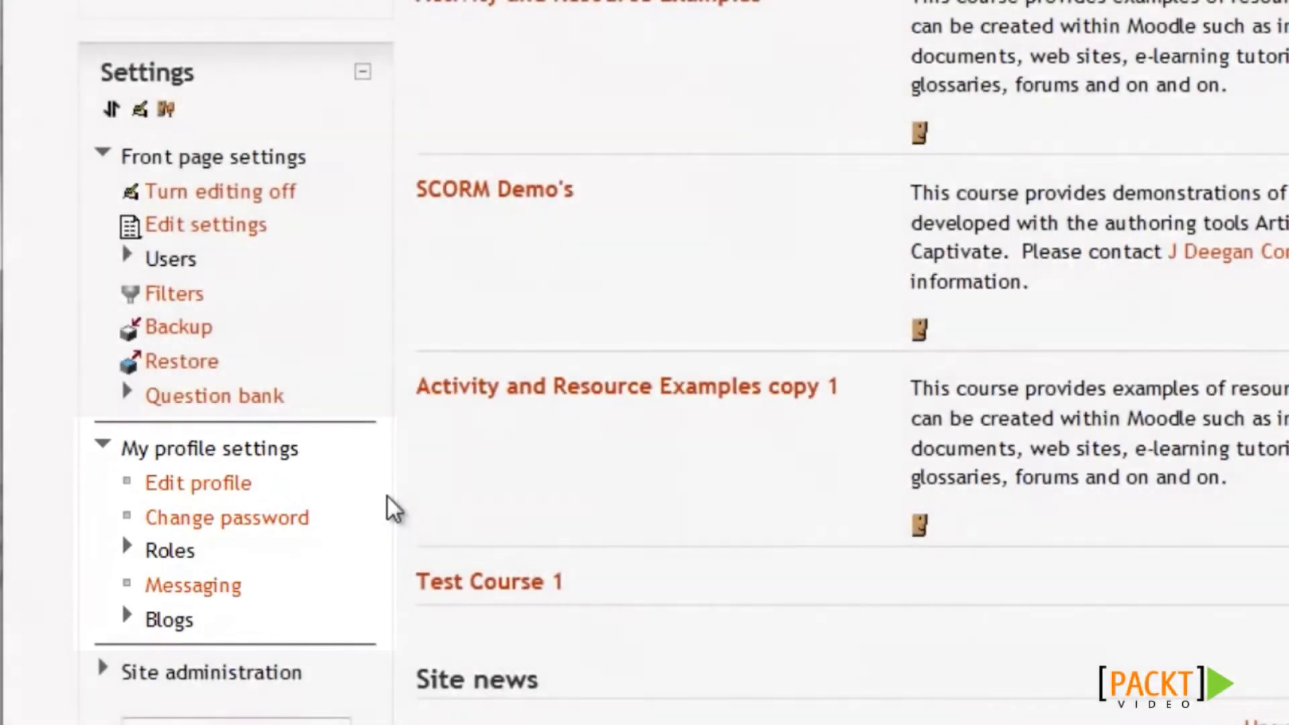
scroll(388, 497, down, 2)
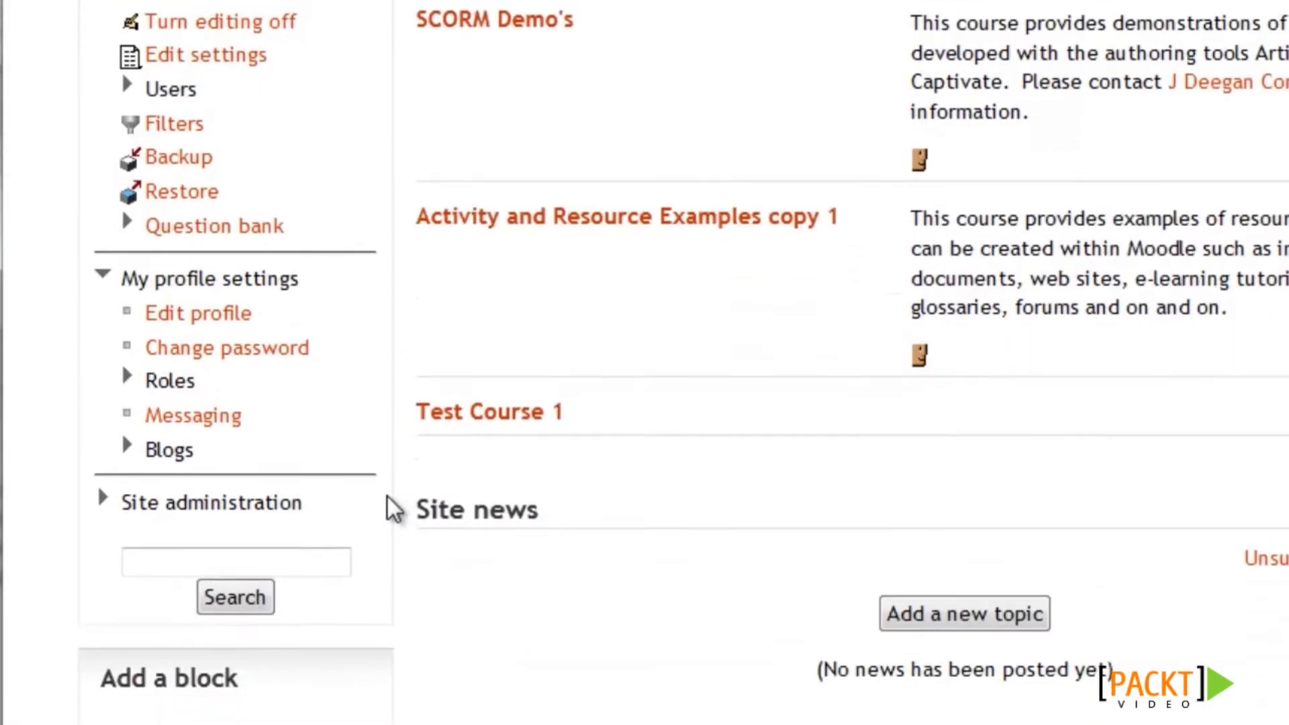
click(272, 502)
scroll(442, 494, down, 4)
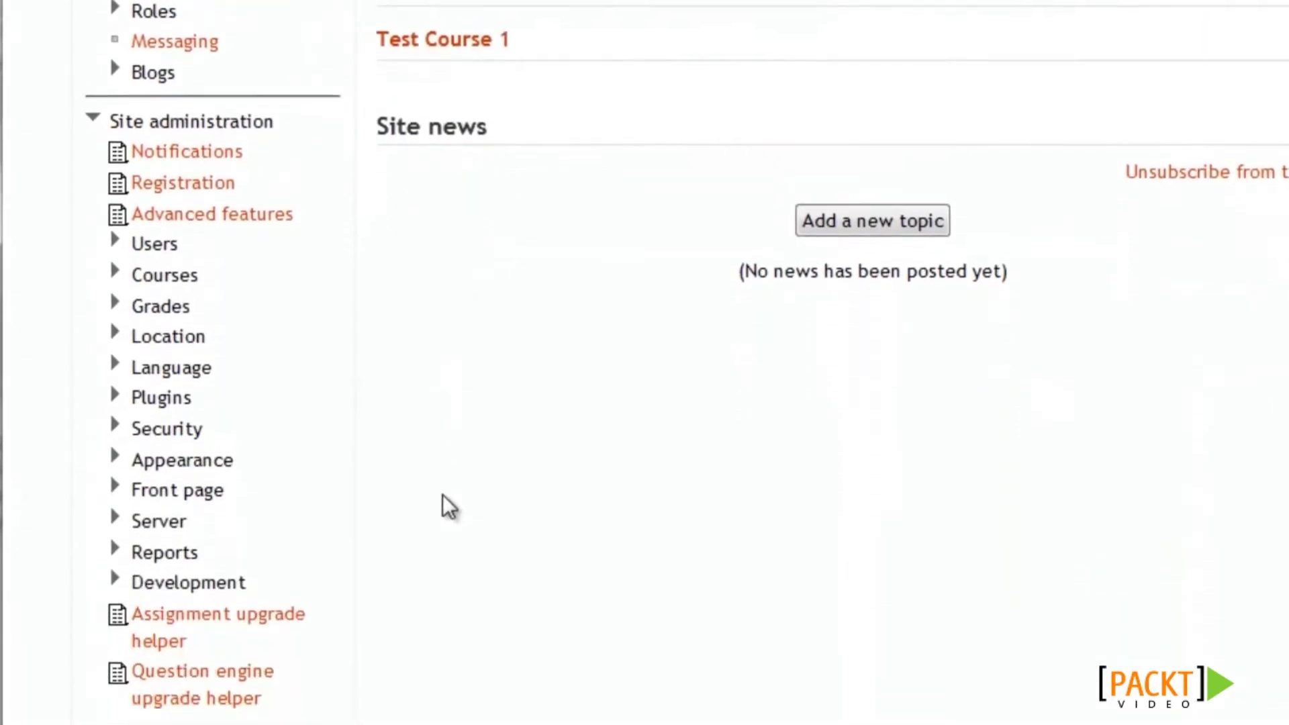
Expand the Users, Courses and Grades categories under Site administration to view their options.
scroll(442, 494, down, 2)
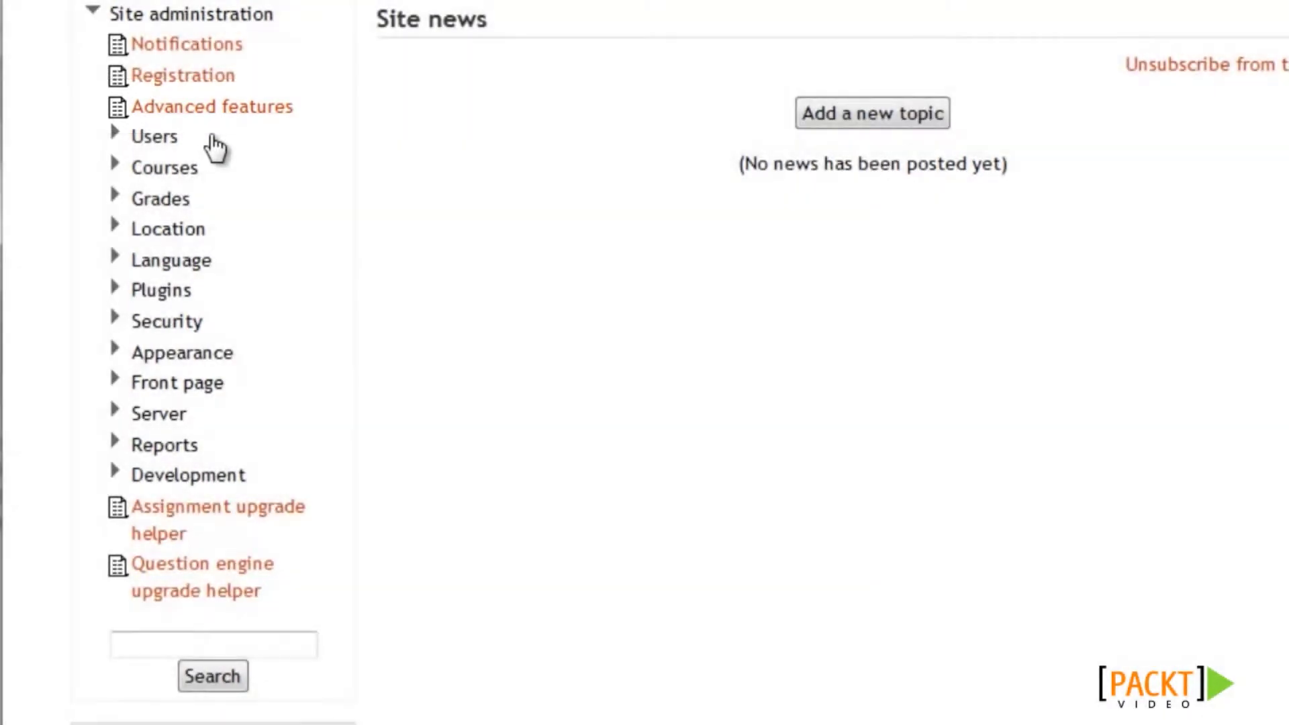
click(171, 138)
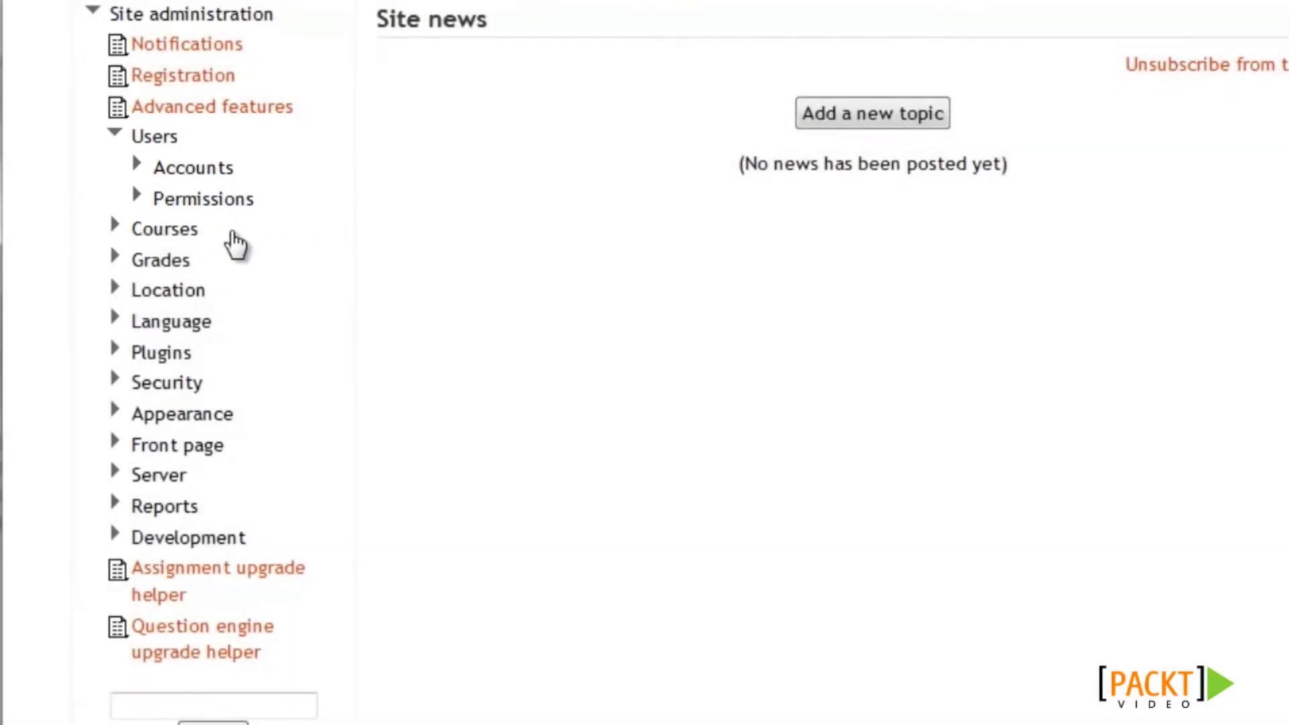
click(182, 234)
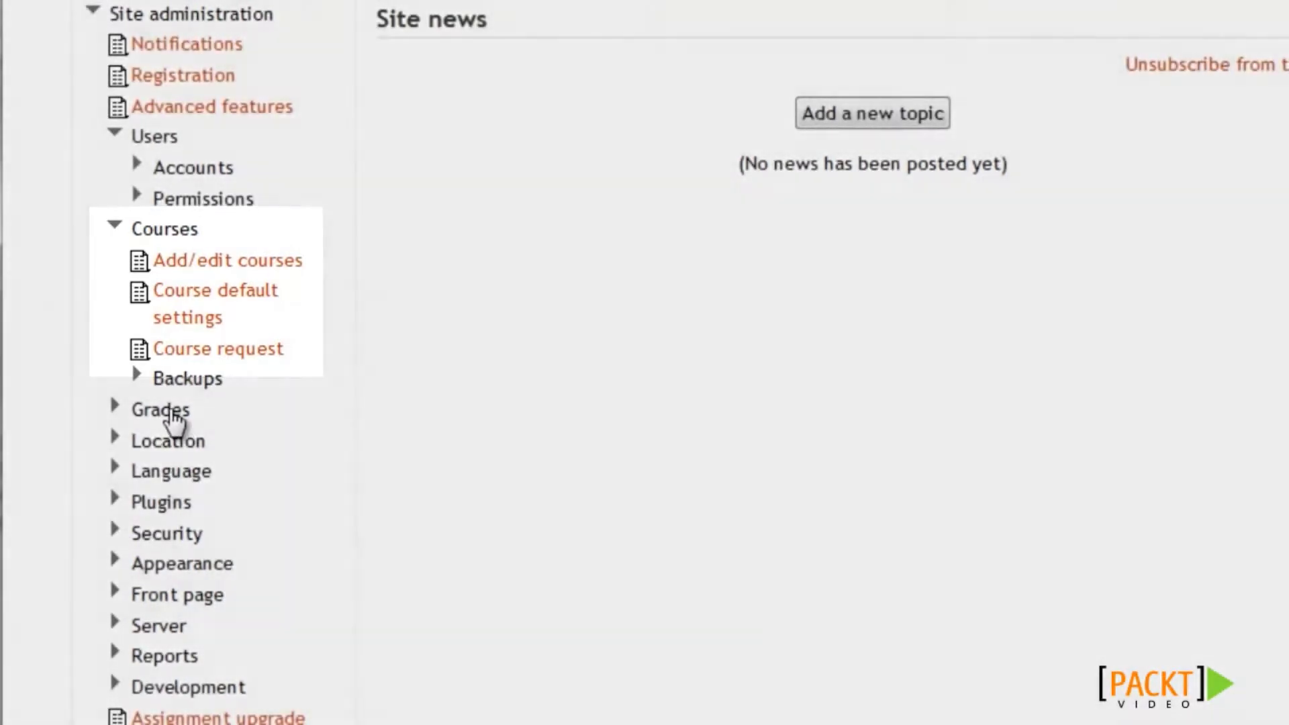
click(171, 413)
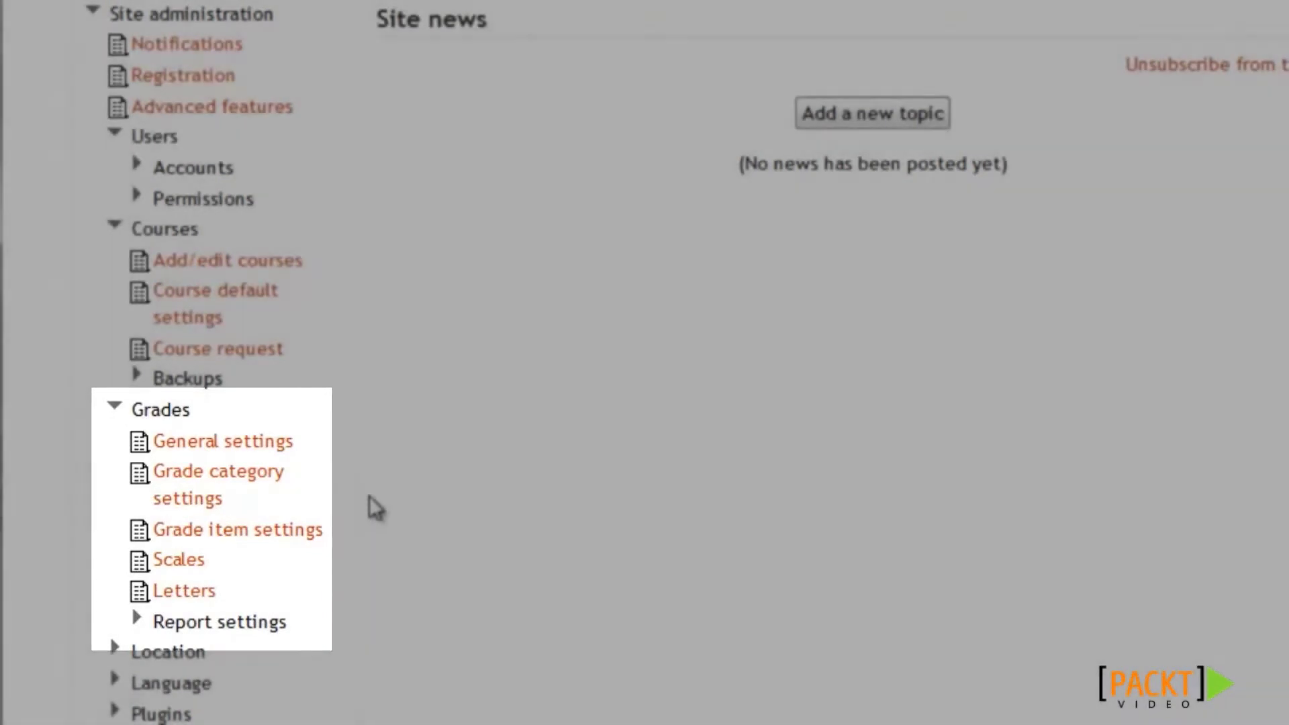
Expand the Location and Language categories under Site administration to view their settings.
scroll(374, 508, down, 3)
scroll(374, 508, down, 3)
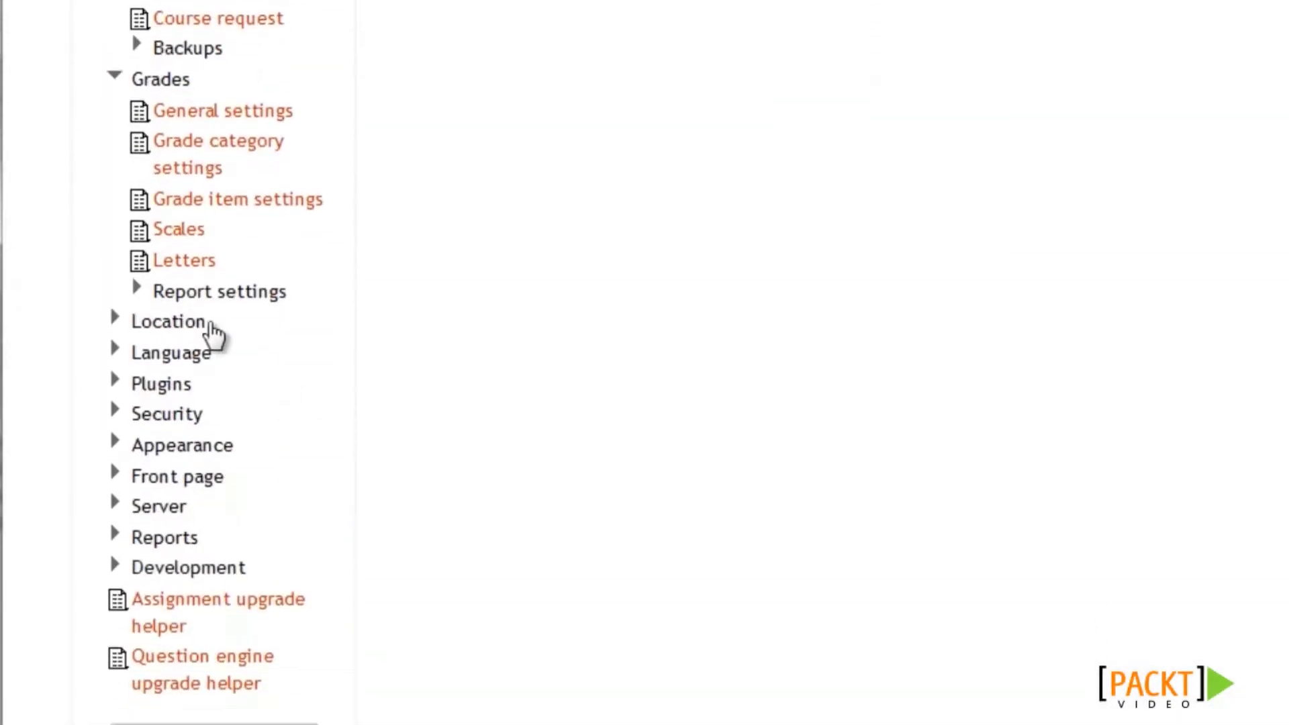
click(193, 326)
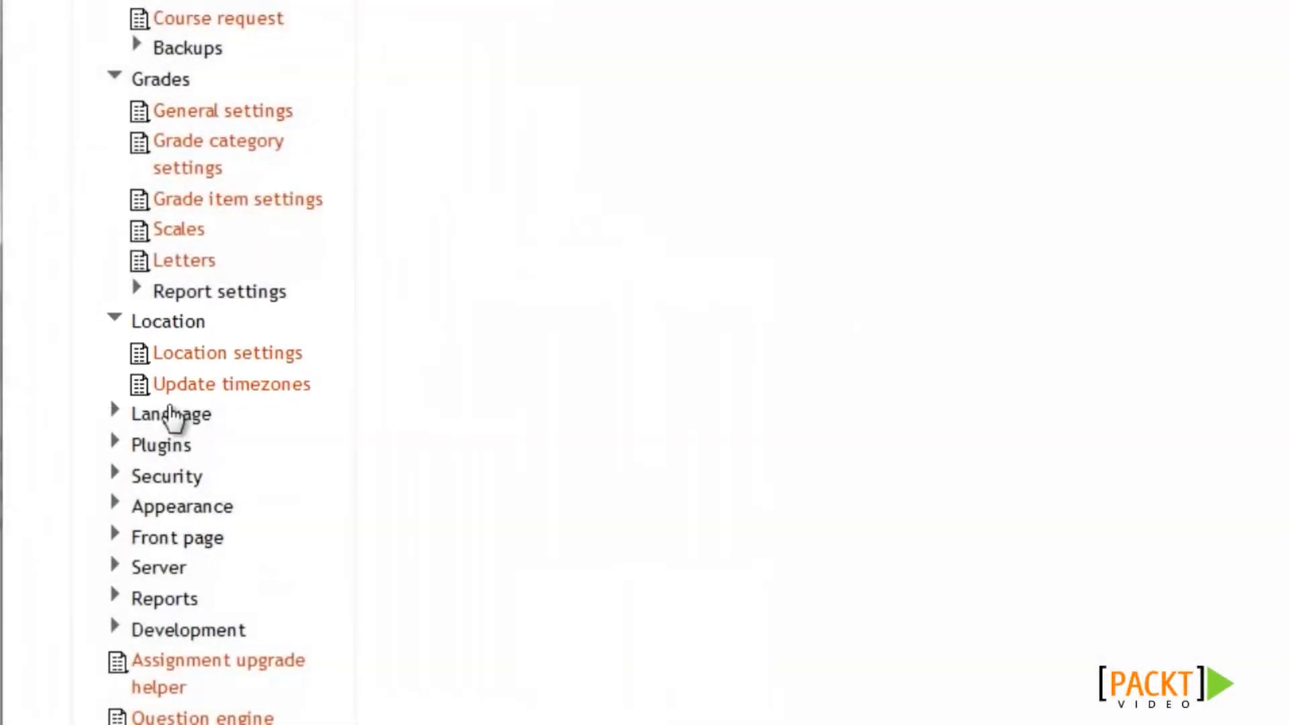
click(173, 415)
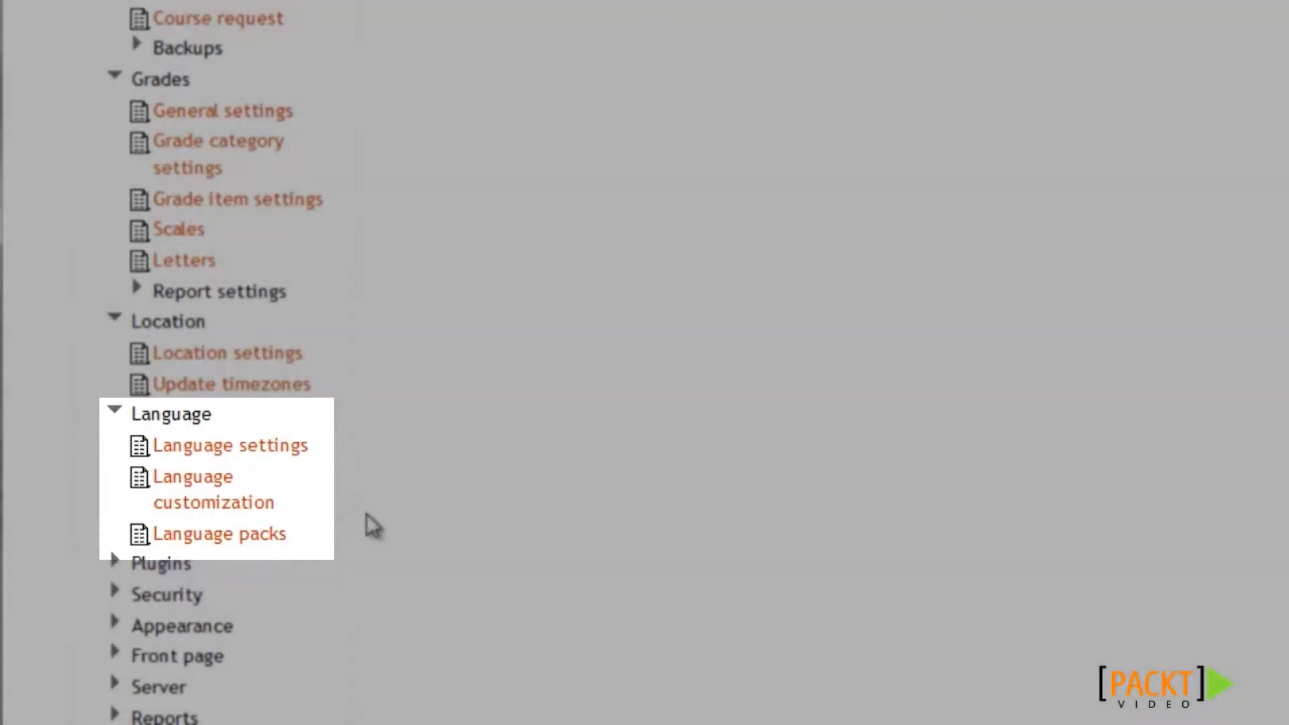
Expand the Plugins and Security categories under Site administration to view their settings.
scroll(369, 527, down, 5)
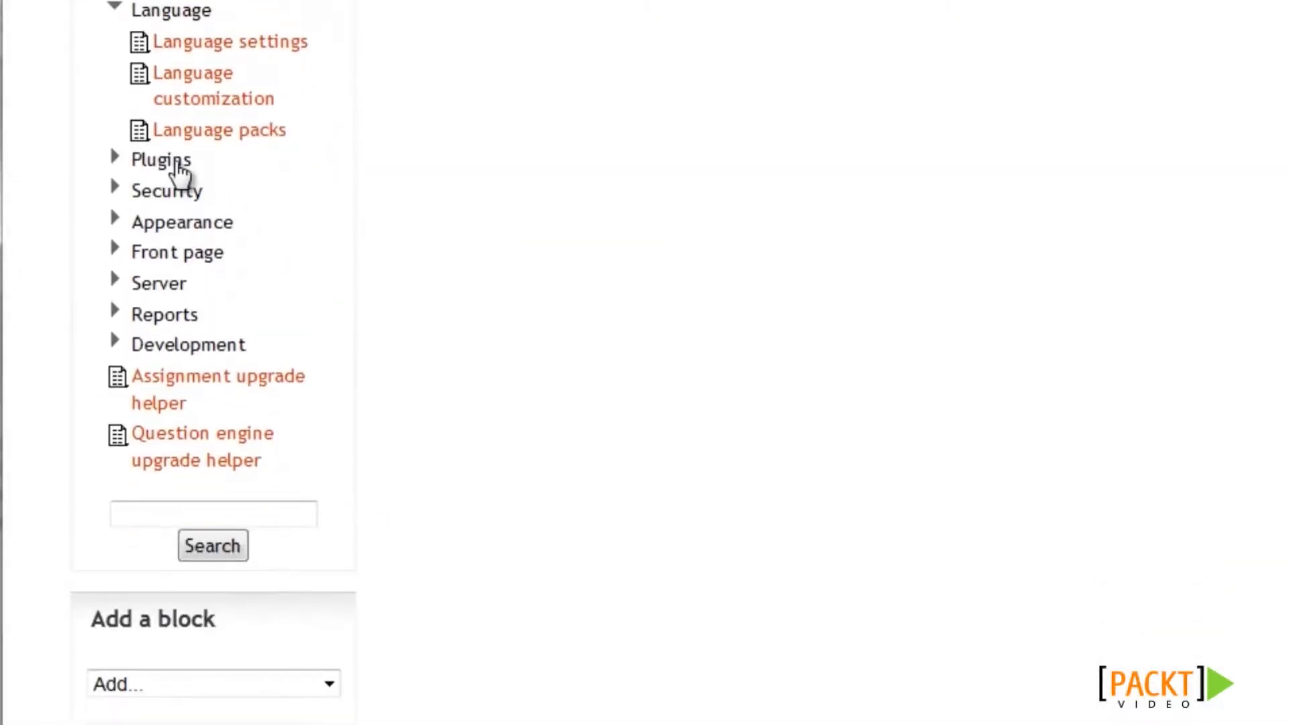
click(177, 162)
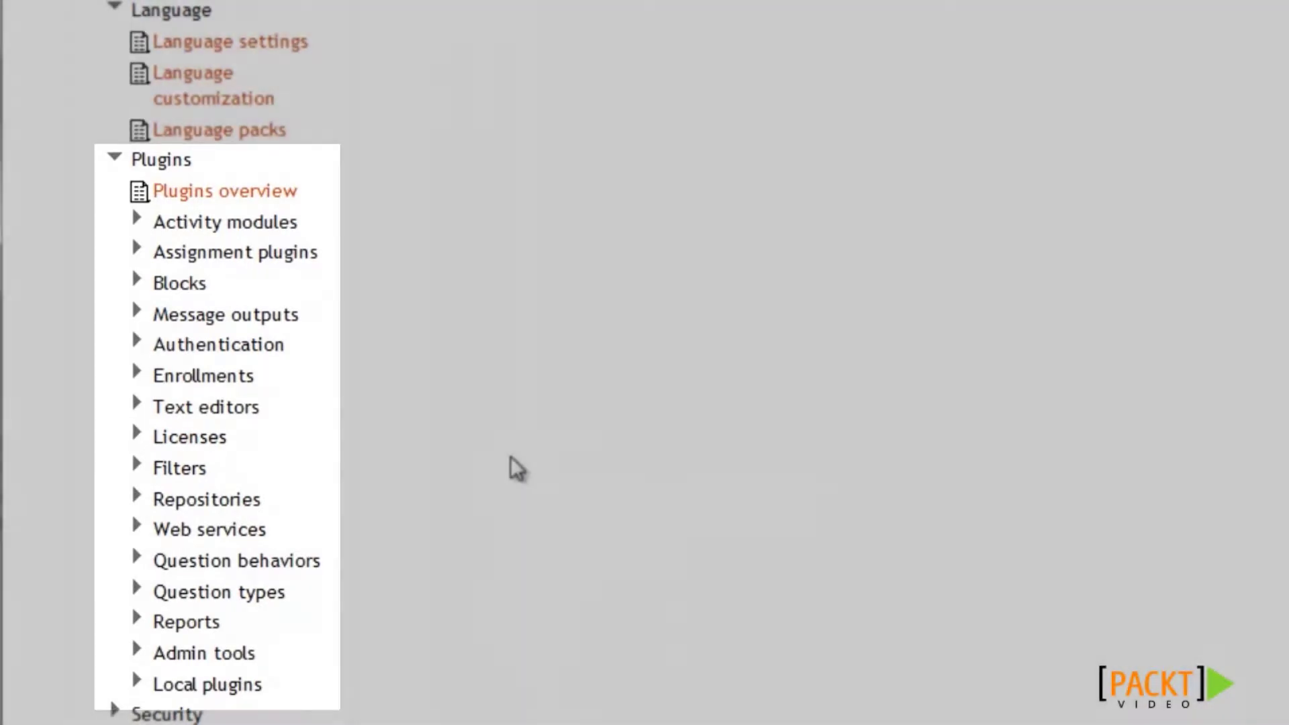
scroll(510, 457, down, 3)
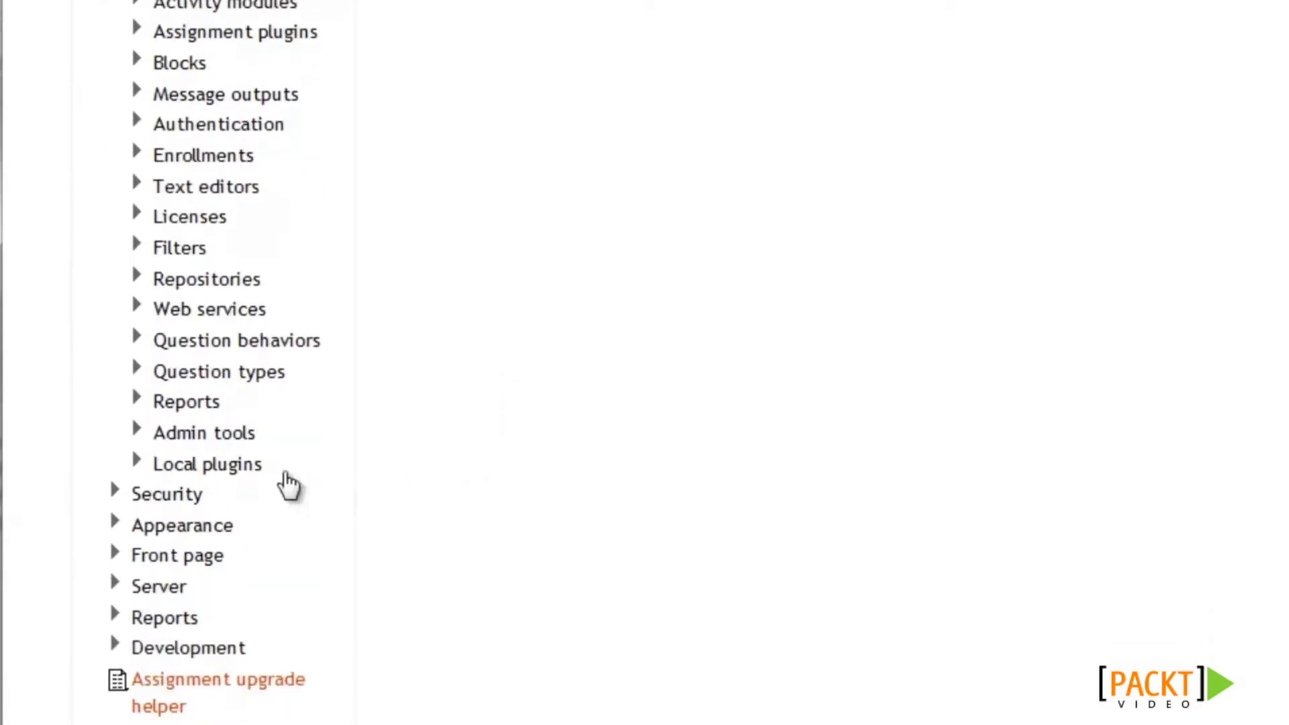
click(180, 495)
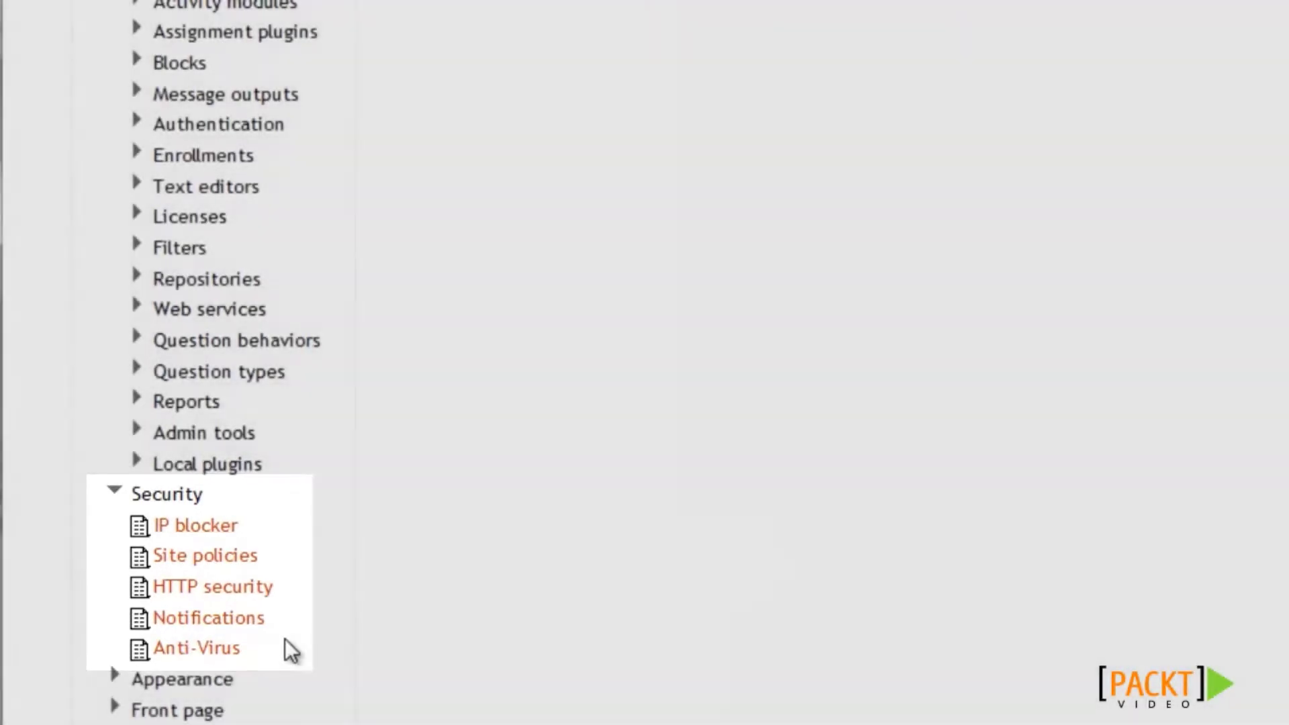
Expand the Appearance and Front page categories under Site administration to view their settings.
click(288, 677)
scroll(287, 650, down, 5)
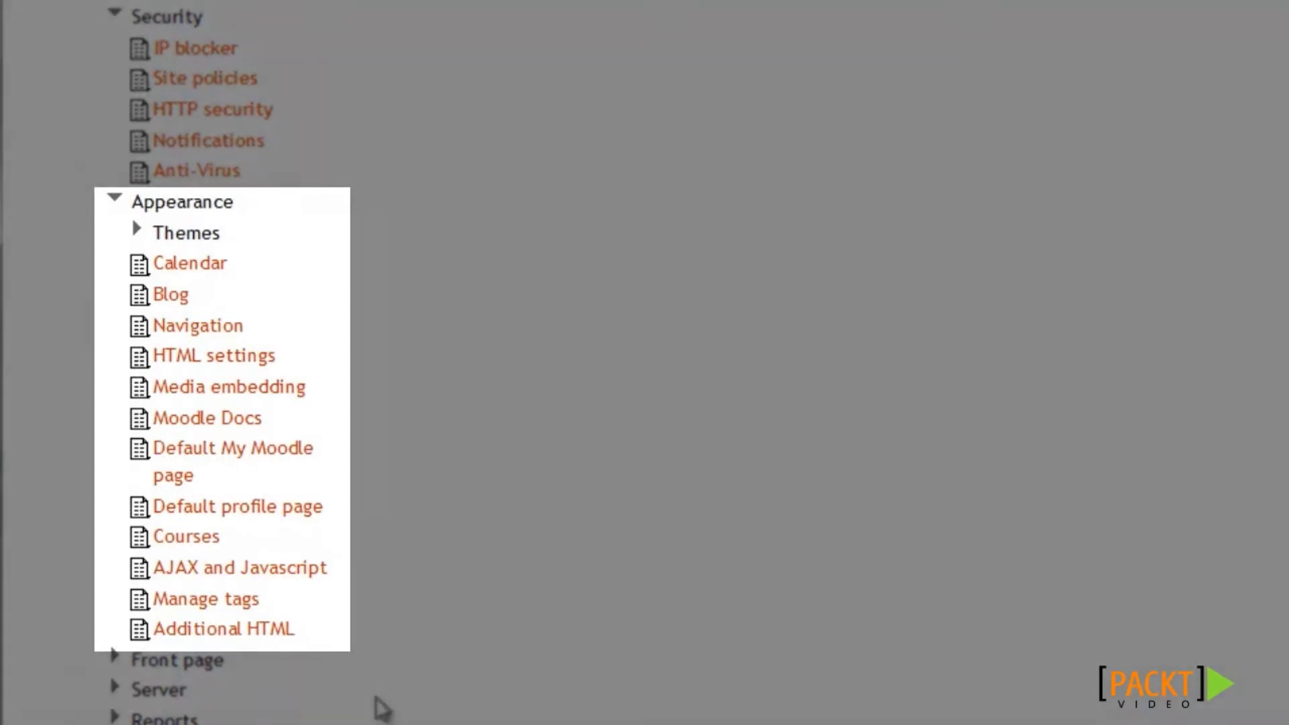
scroll(389, 682, down, 4)
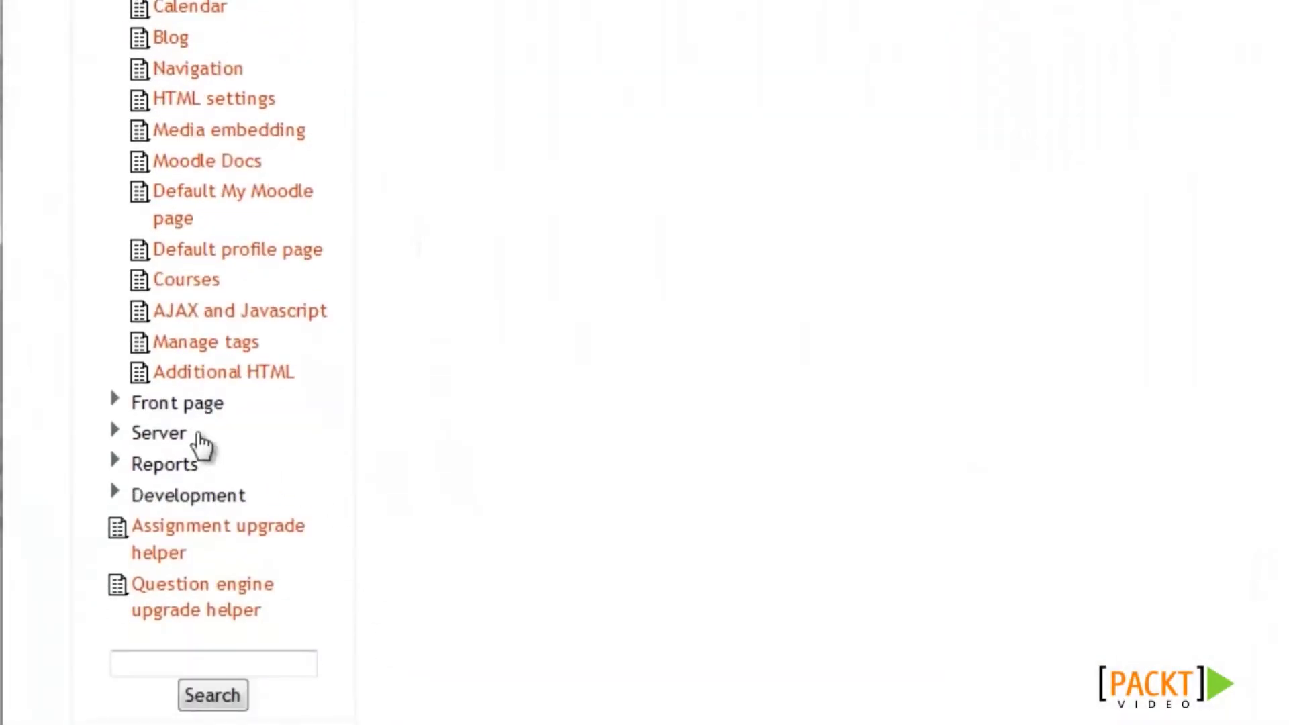
click(176, 403)
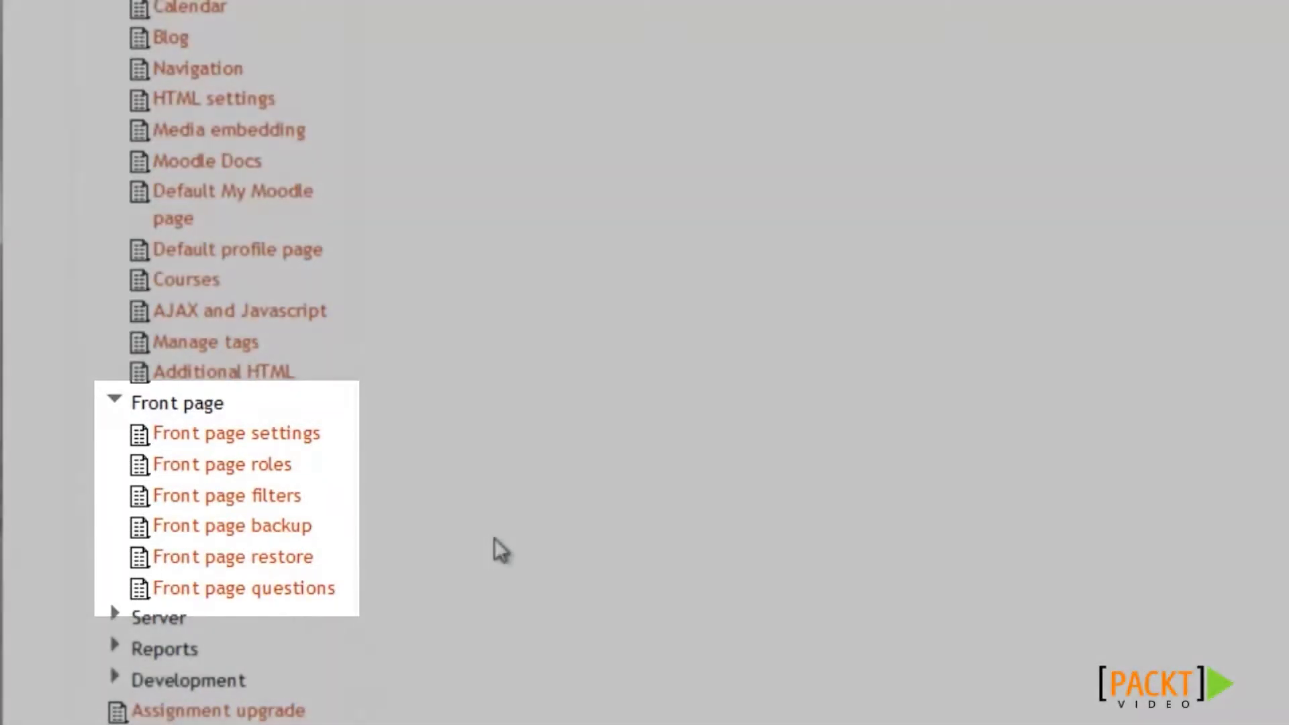
Expand the Server, Reports and Development categories under Site administration to view their options.
scroll(500, 550, down, 1)
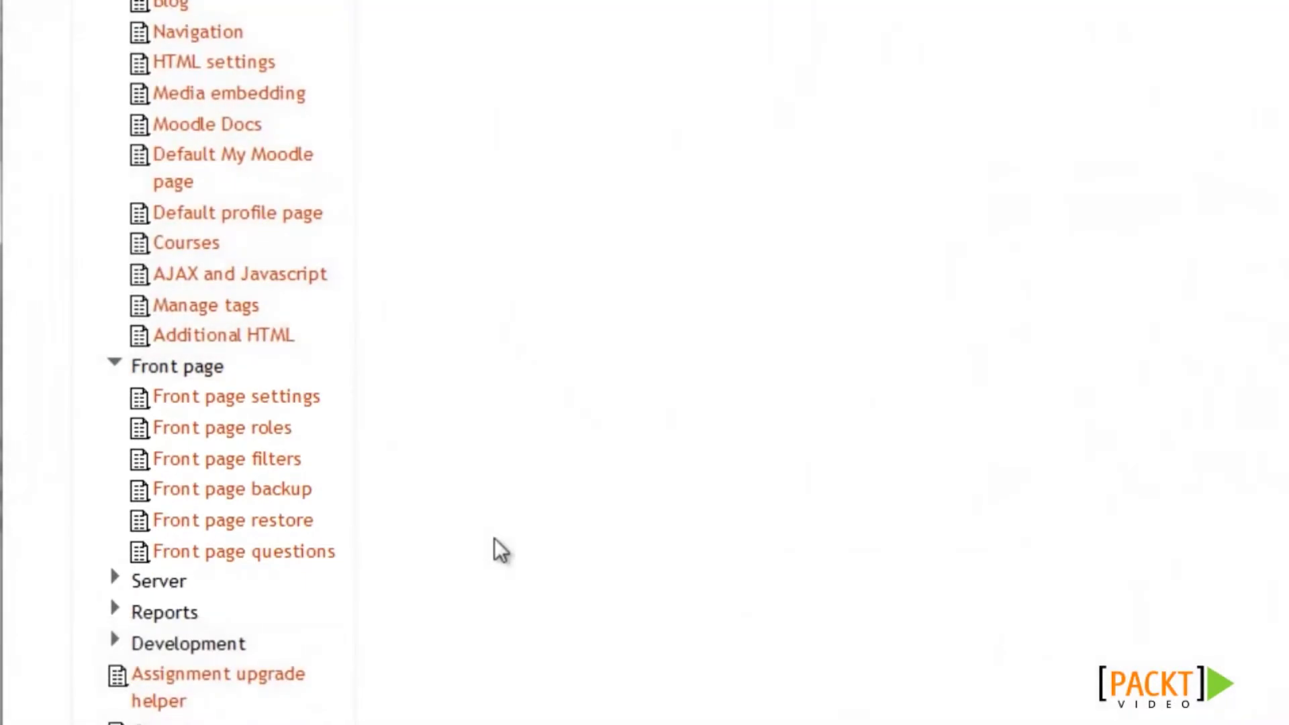
scroll(500, 551, down, 4)
click(165, 324)
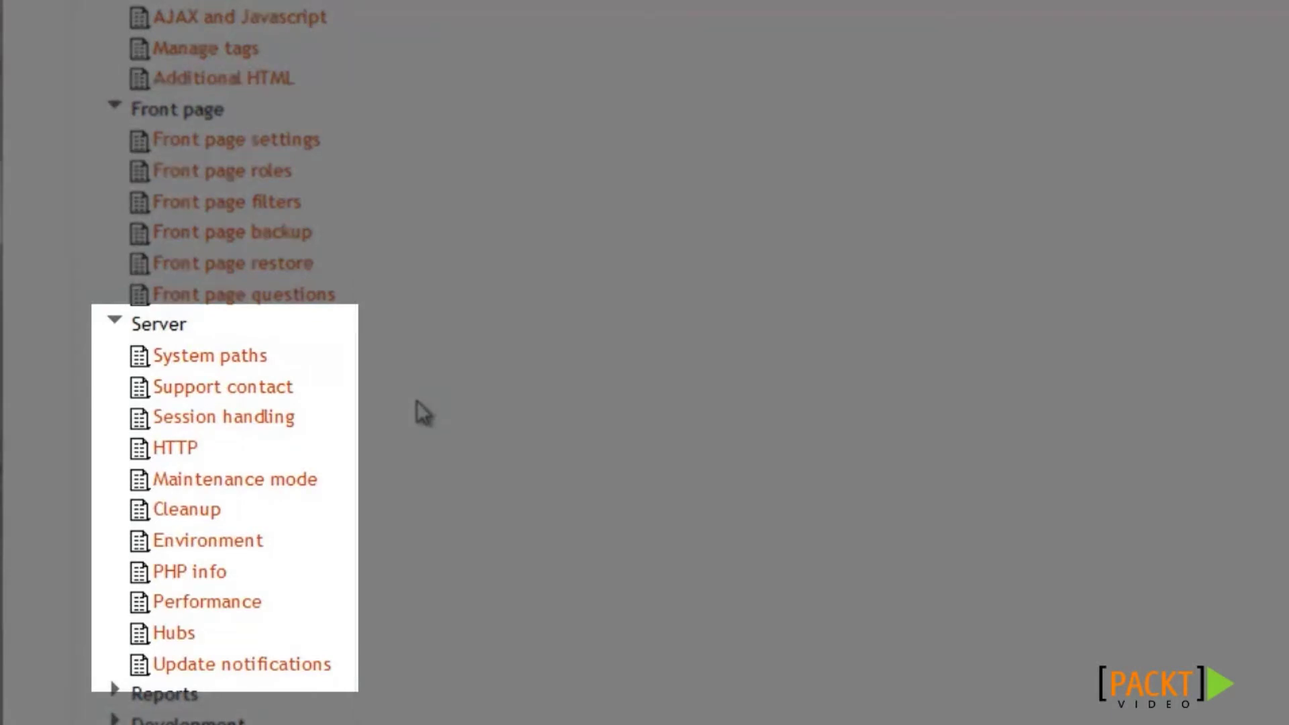
scroll(415, 403, down, 4)
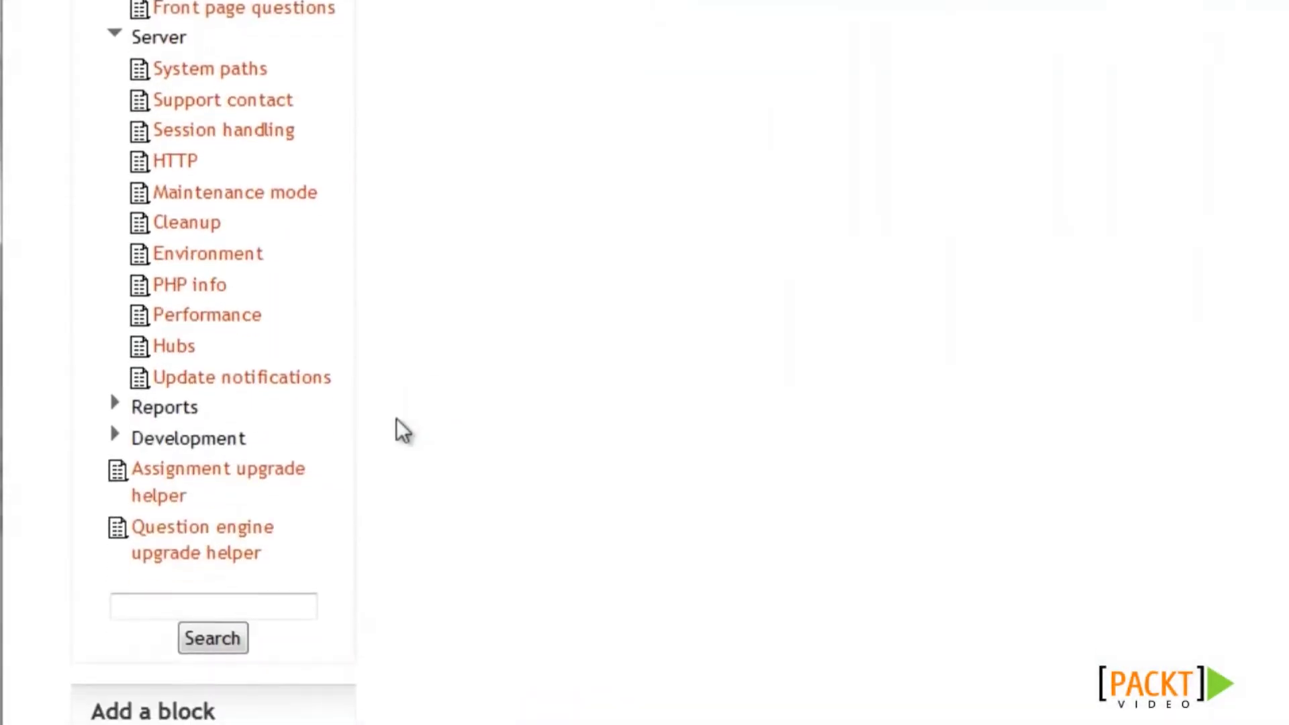
click(193, 405)
scroll(334, 421, down, 2)
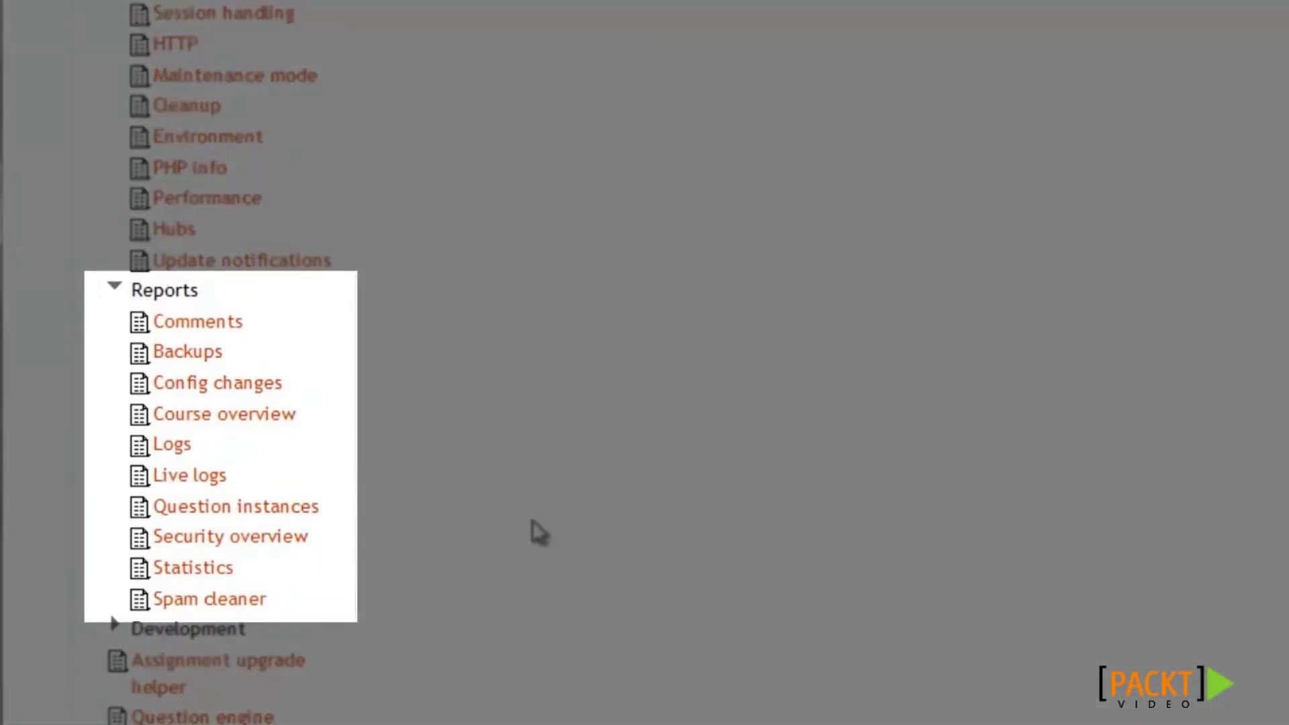
scroll(511, 537, down, 3)
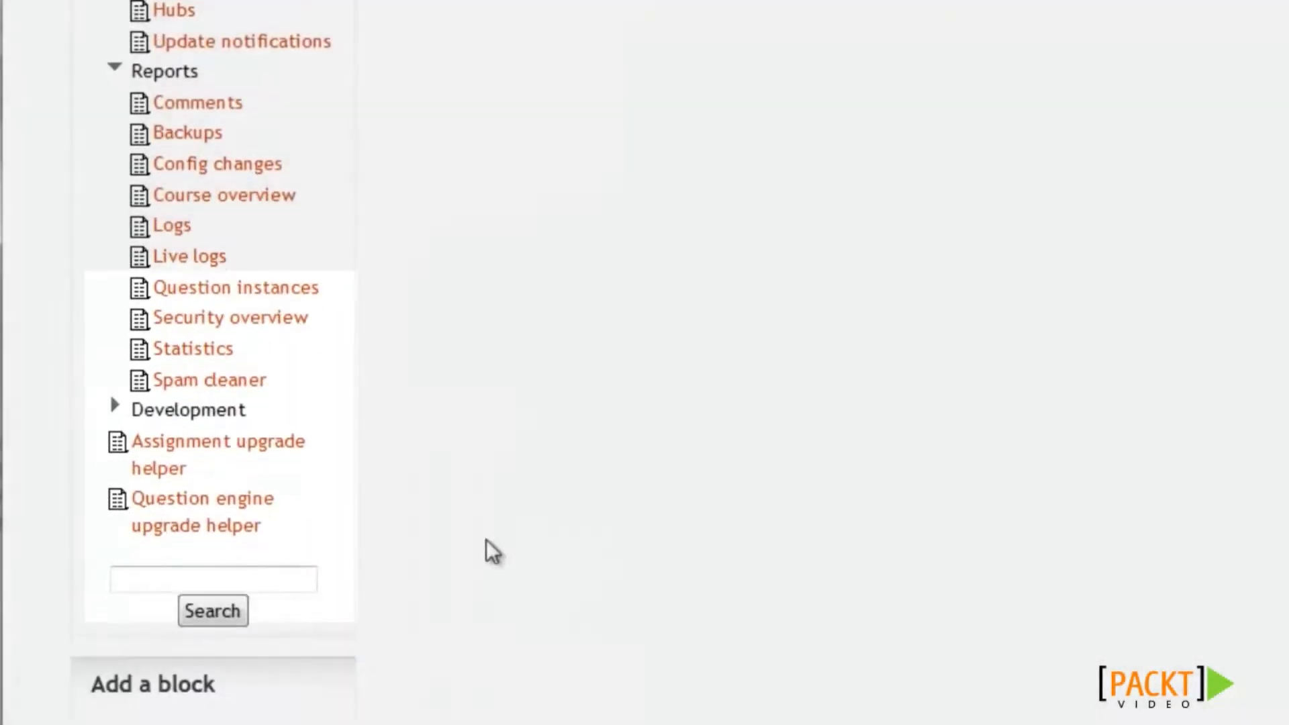
click(201, 409)
Search the site administration settings for "Statistics" and look through the matching settings.
scroll(645, 463, down, 2)
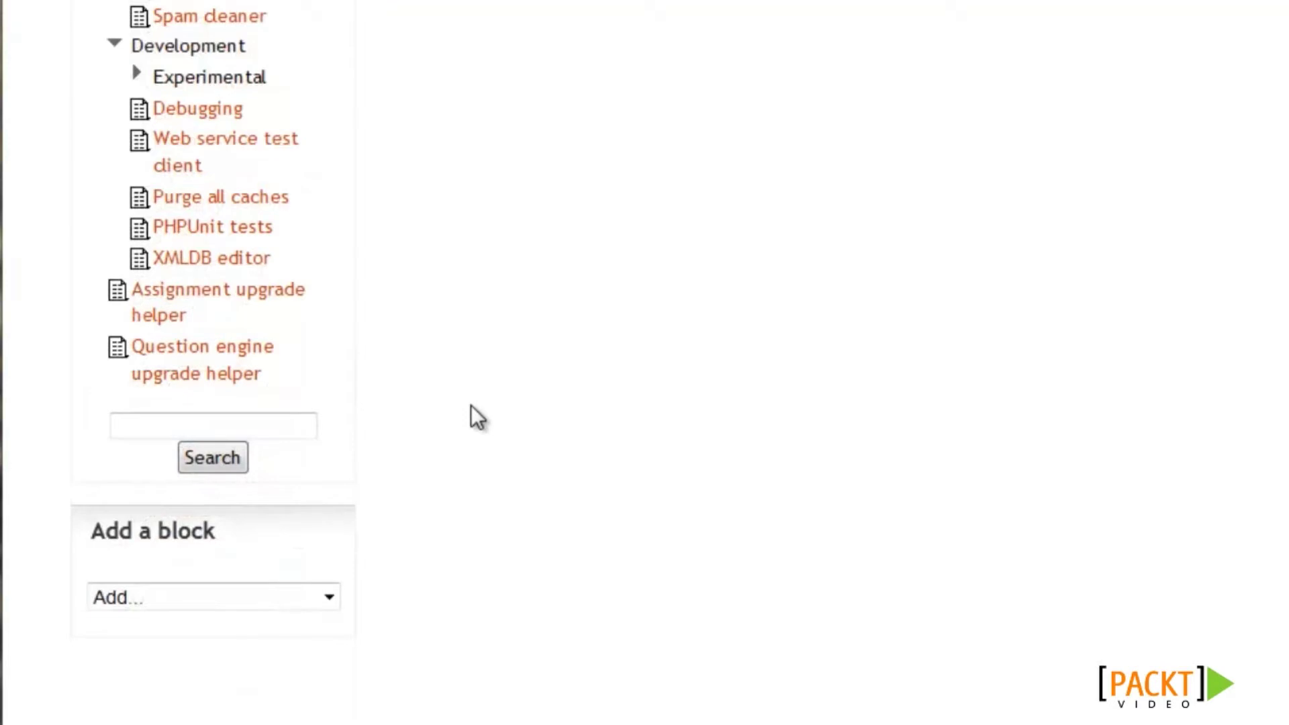
click(291, 433)
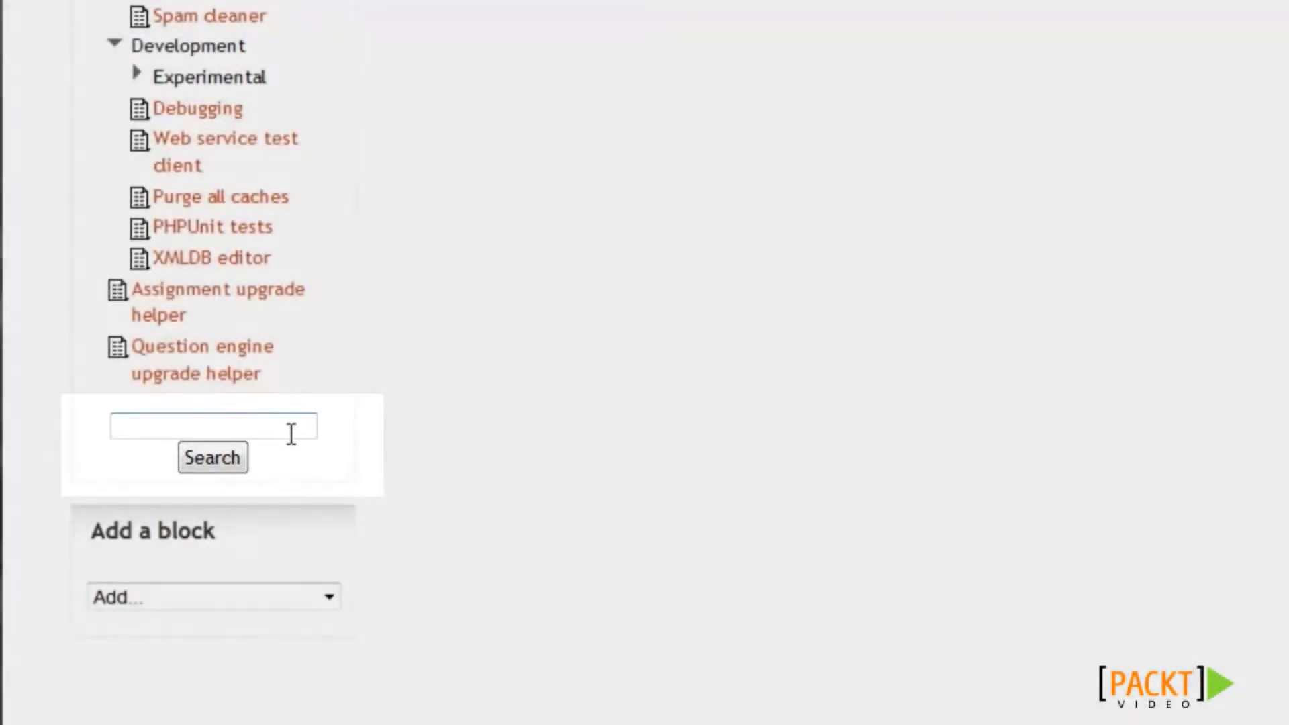
text(Statistics)
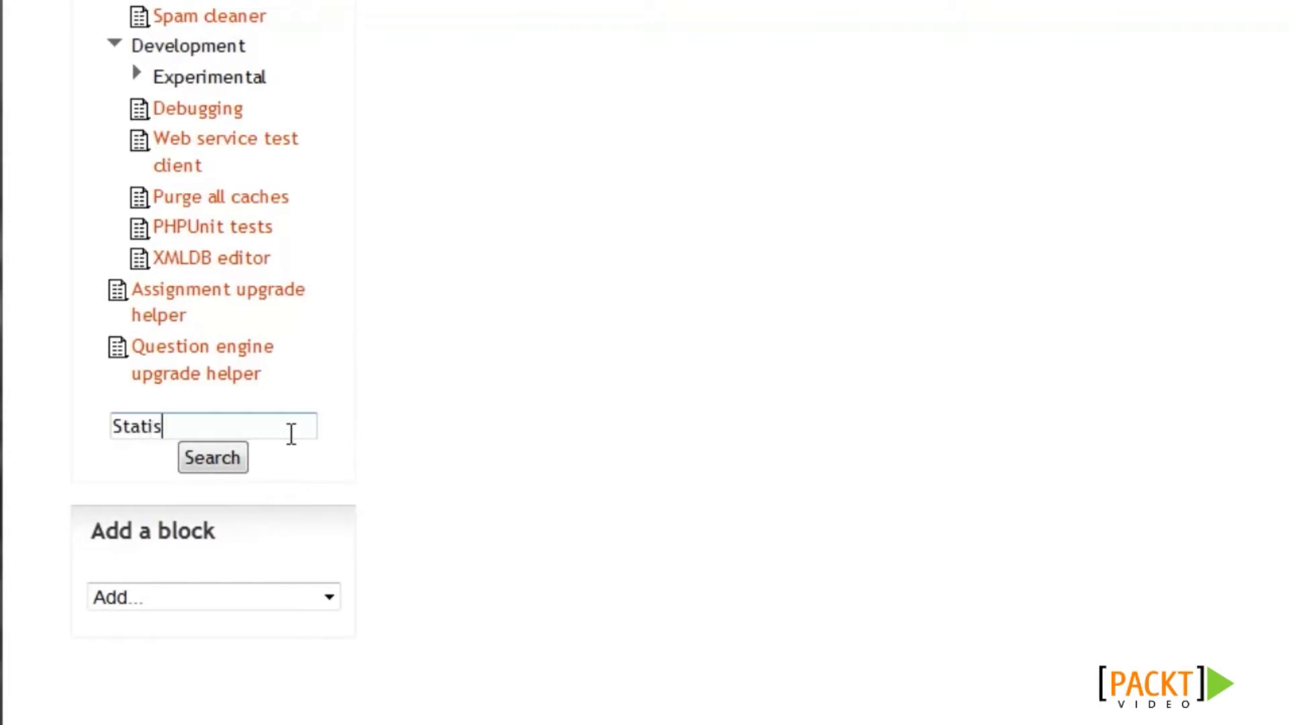
click(207, 478)
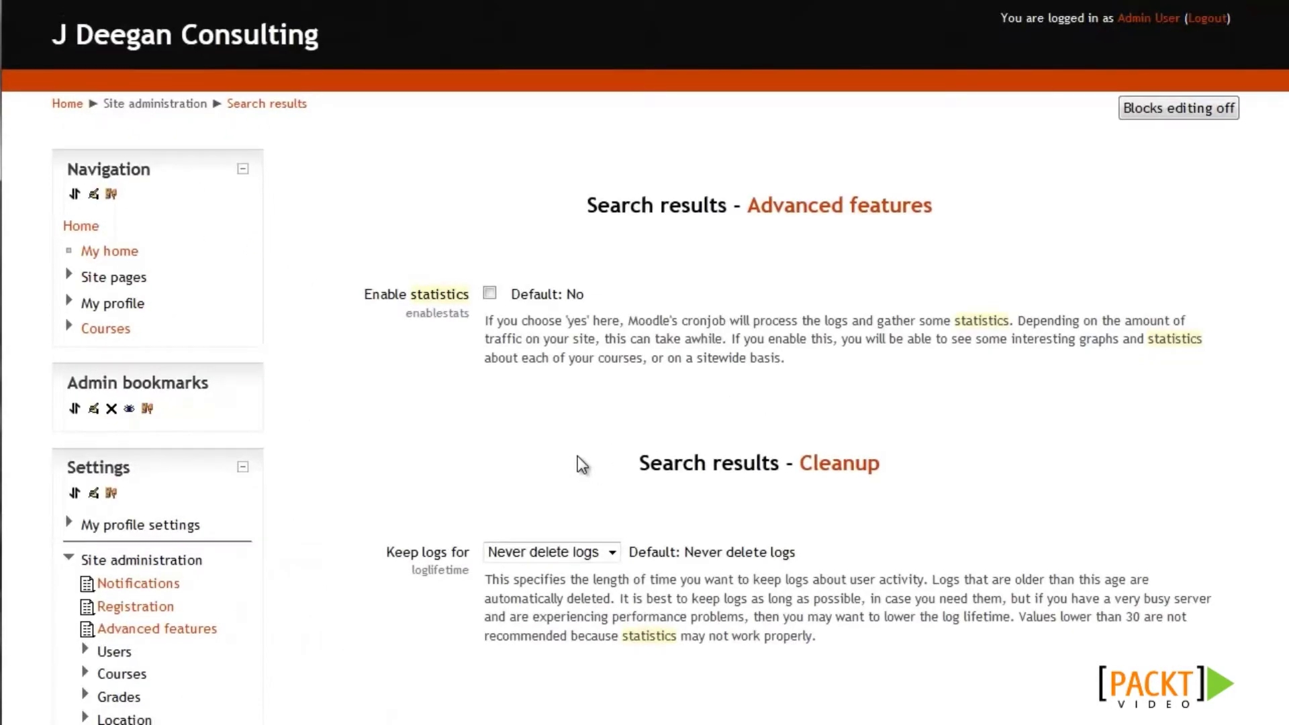
scroll(577, 457, down, 2)
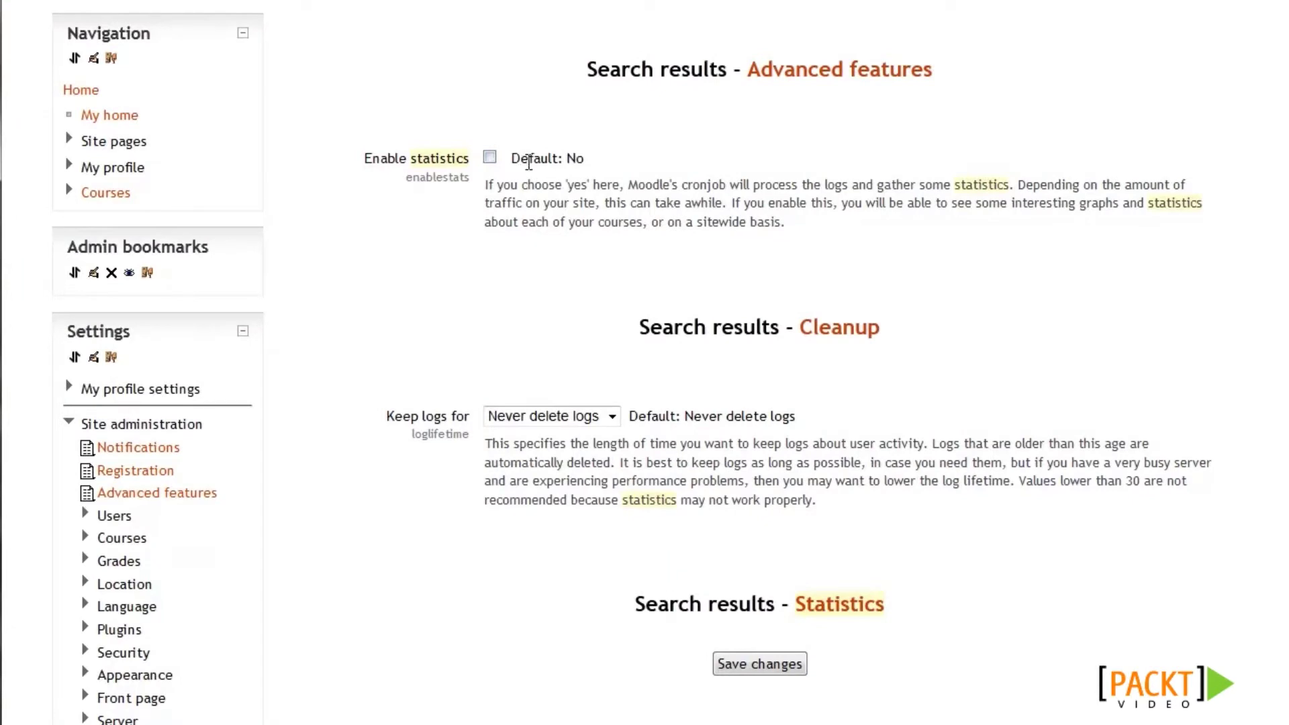
scroll(466, 239, down, 8)
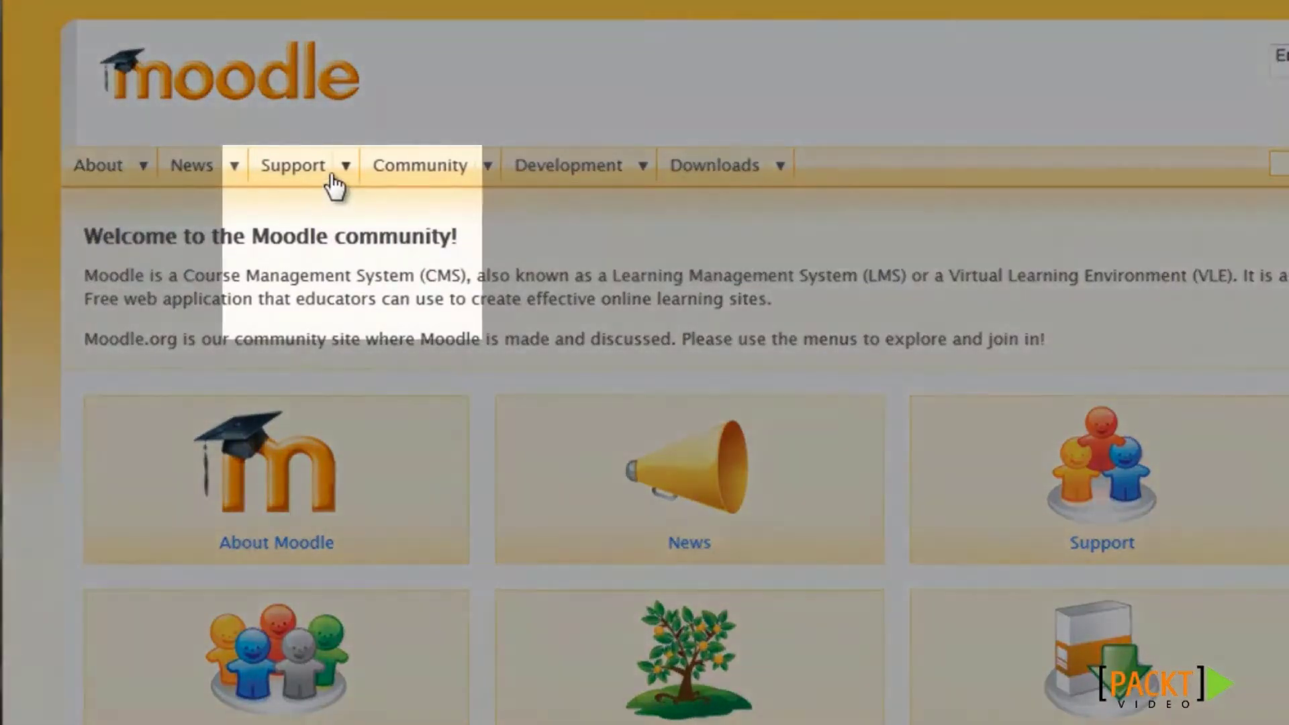
View the Support and Community options on the Moodle.org site.
mouse_move(334, 181)
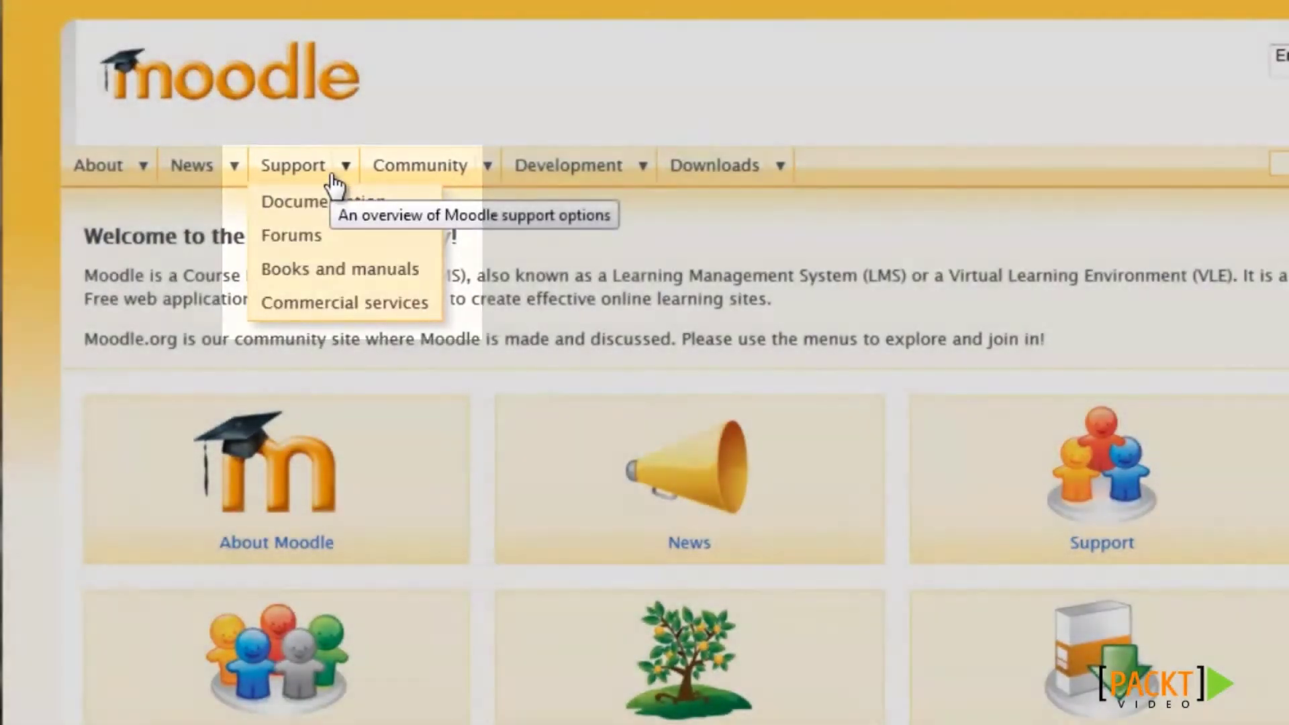
mouse_move(420, 187)
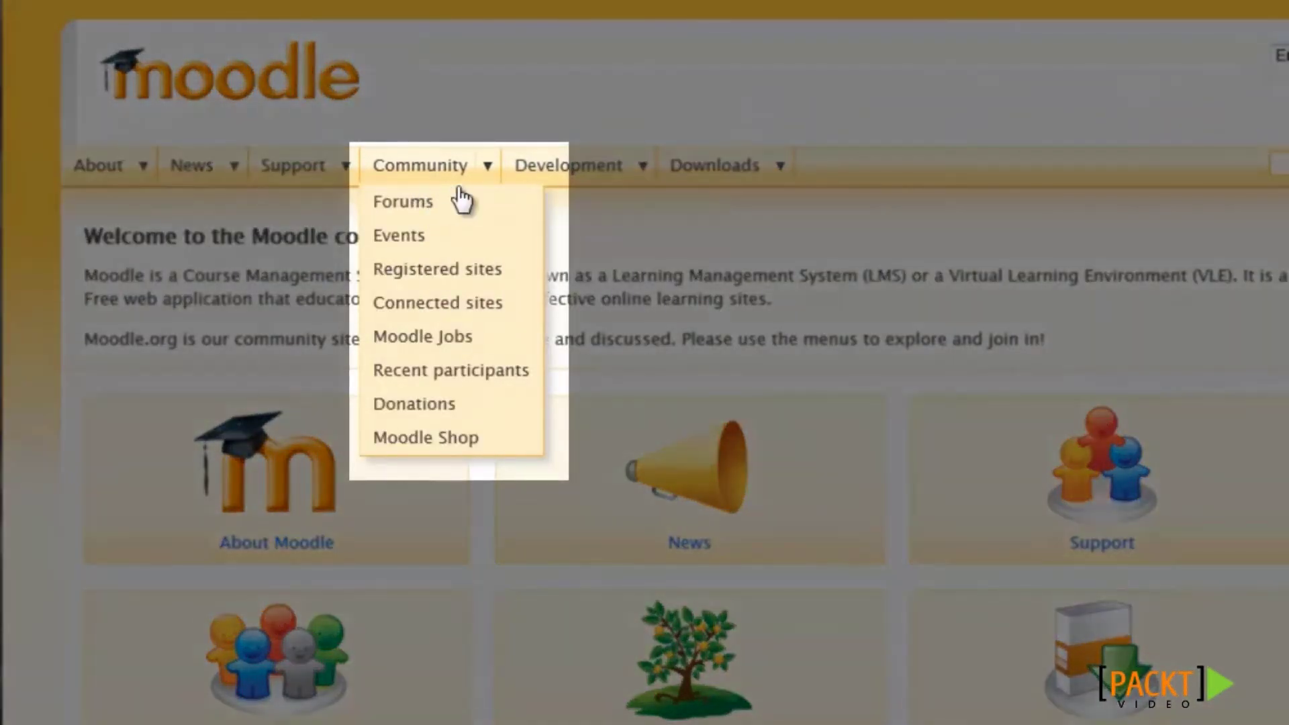
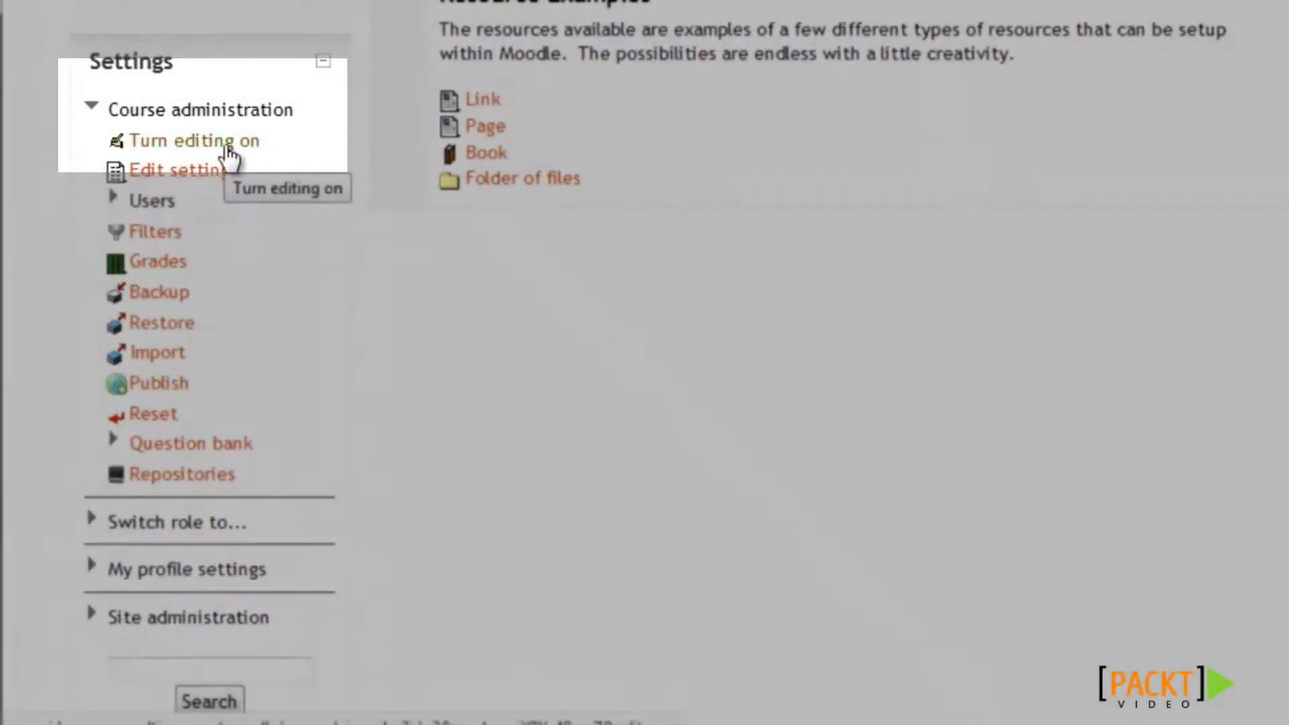
Turn editing on for the course from its Course administration settings.
click(228, 155)
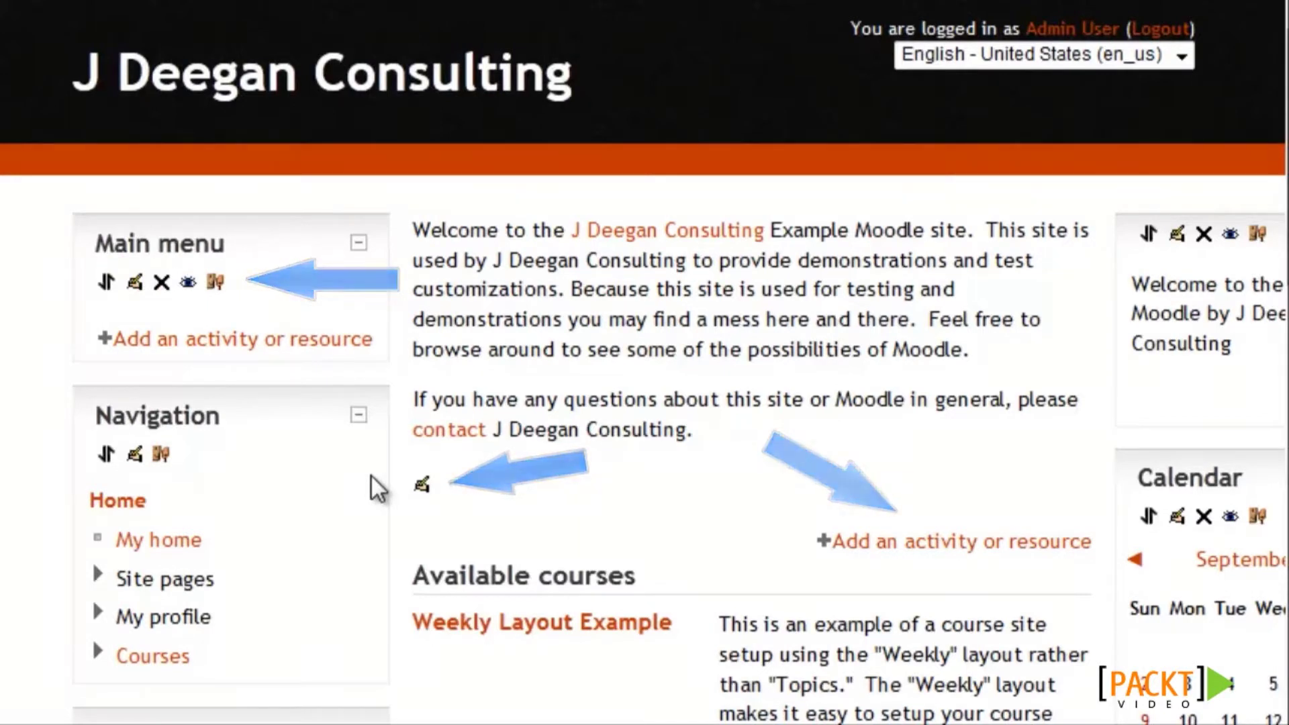
Leave the site summary editor without saving and return to the site's home page.
scroll(364, 478, down, 1)
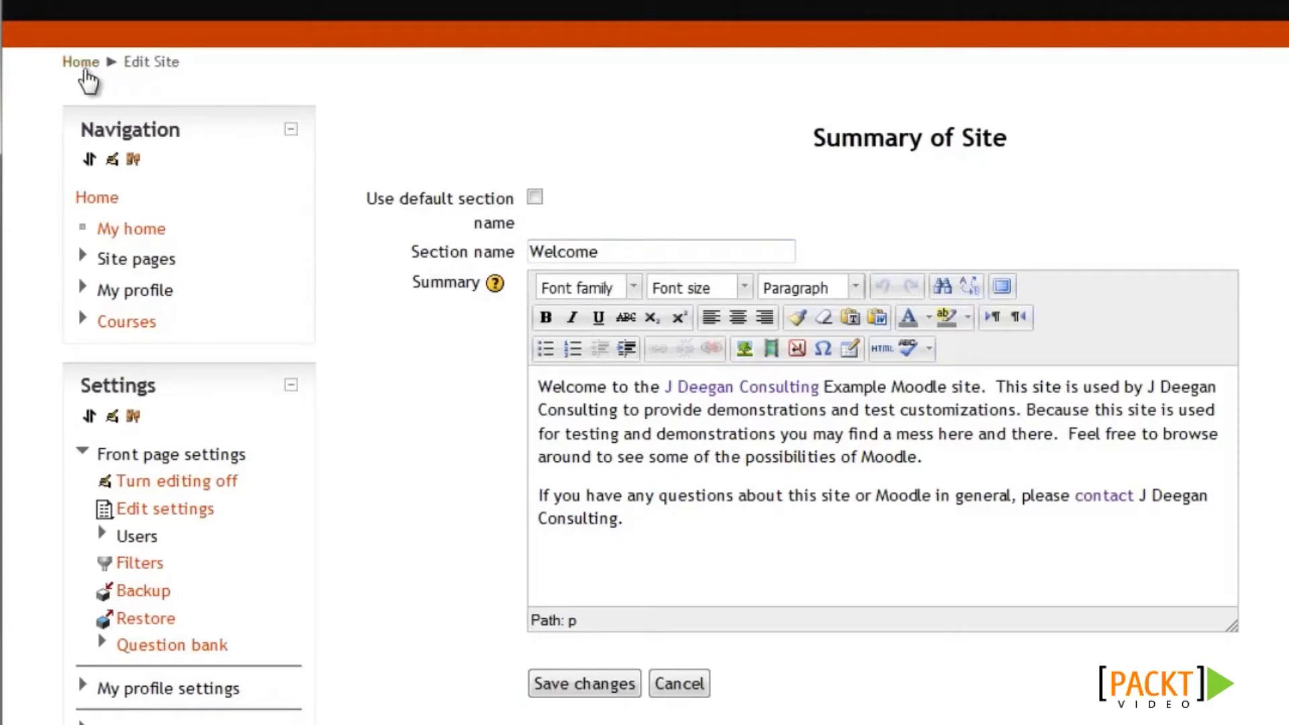
click(83, 70)
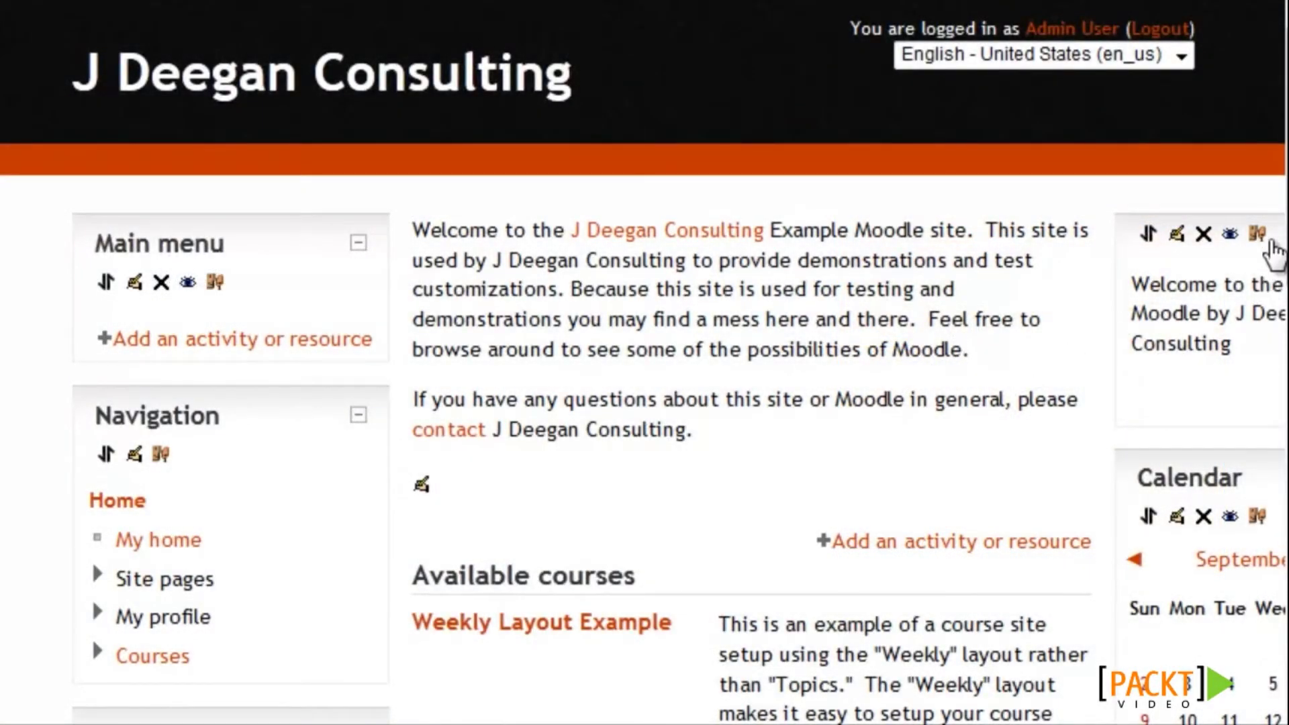
Open the front page's Edit settings from the Settings block.
scroll(644, 362, down, 3)
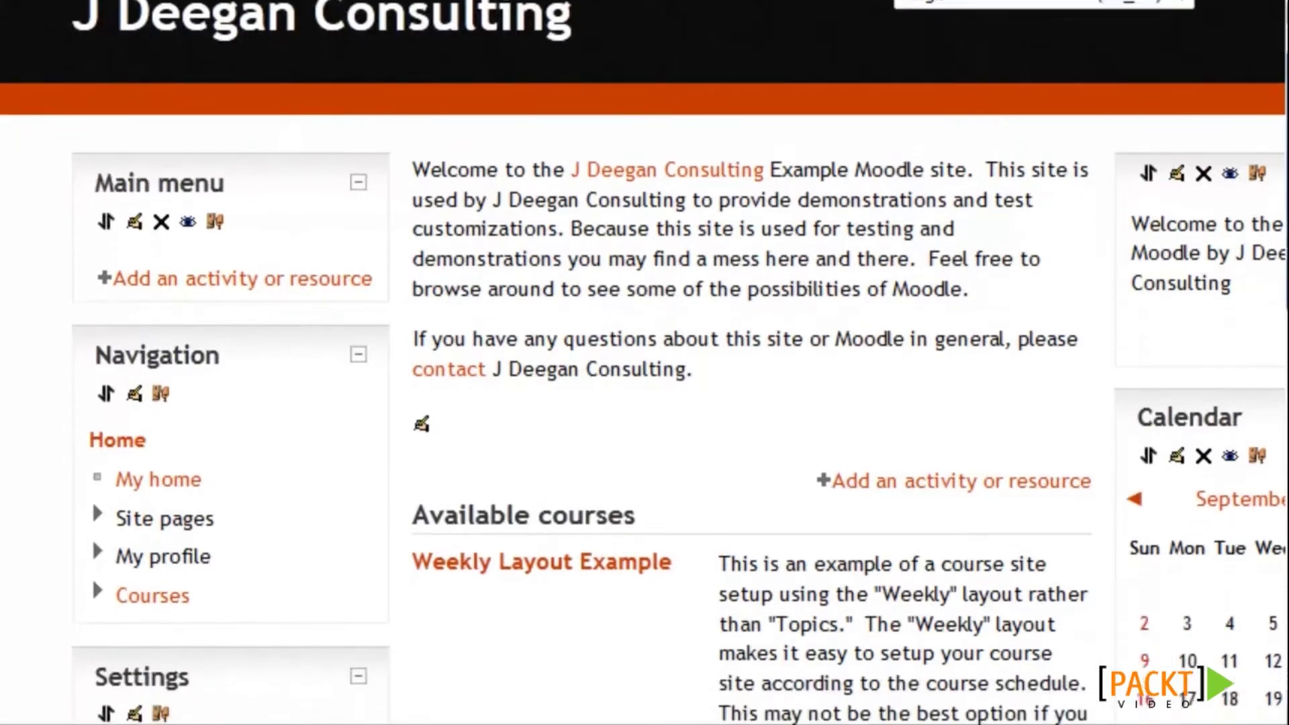
scroll(1279, 443, down, 5)
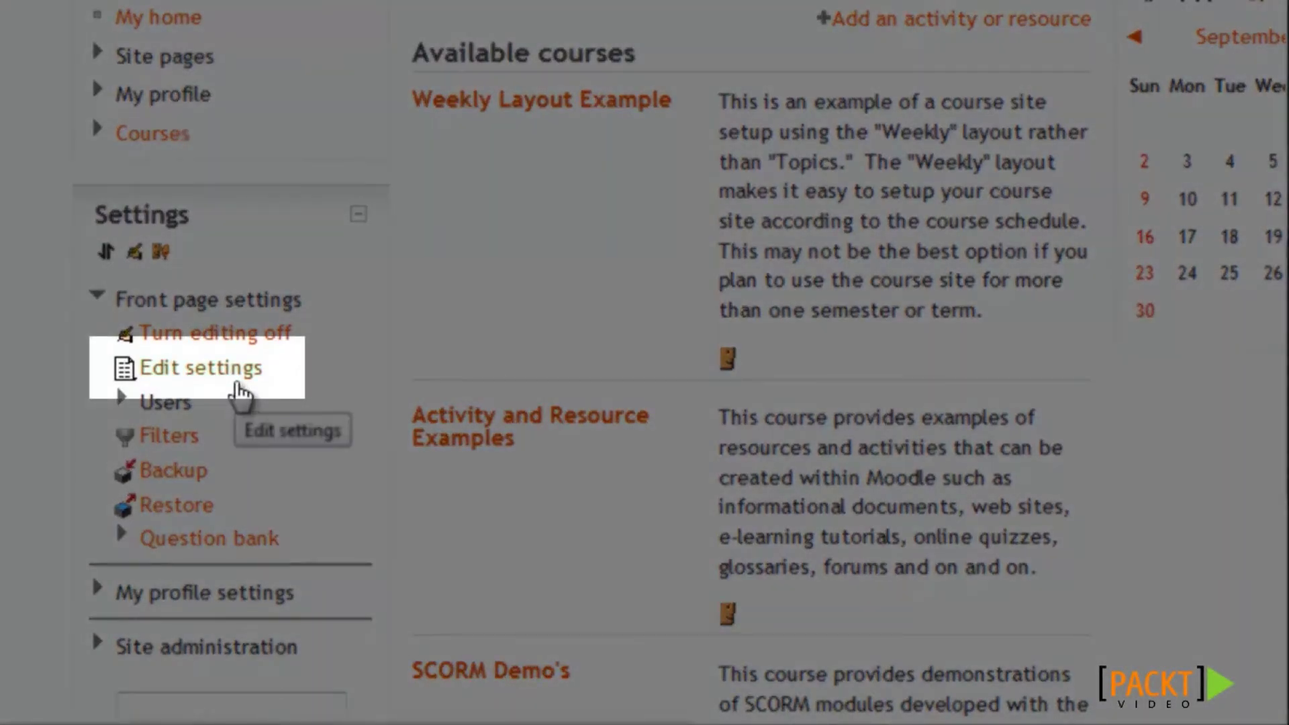
click(239, 391)
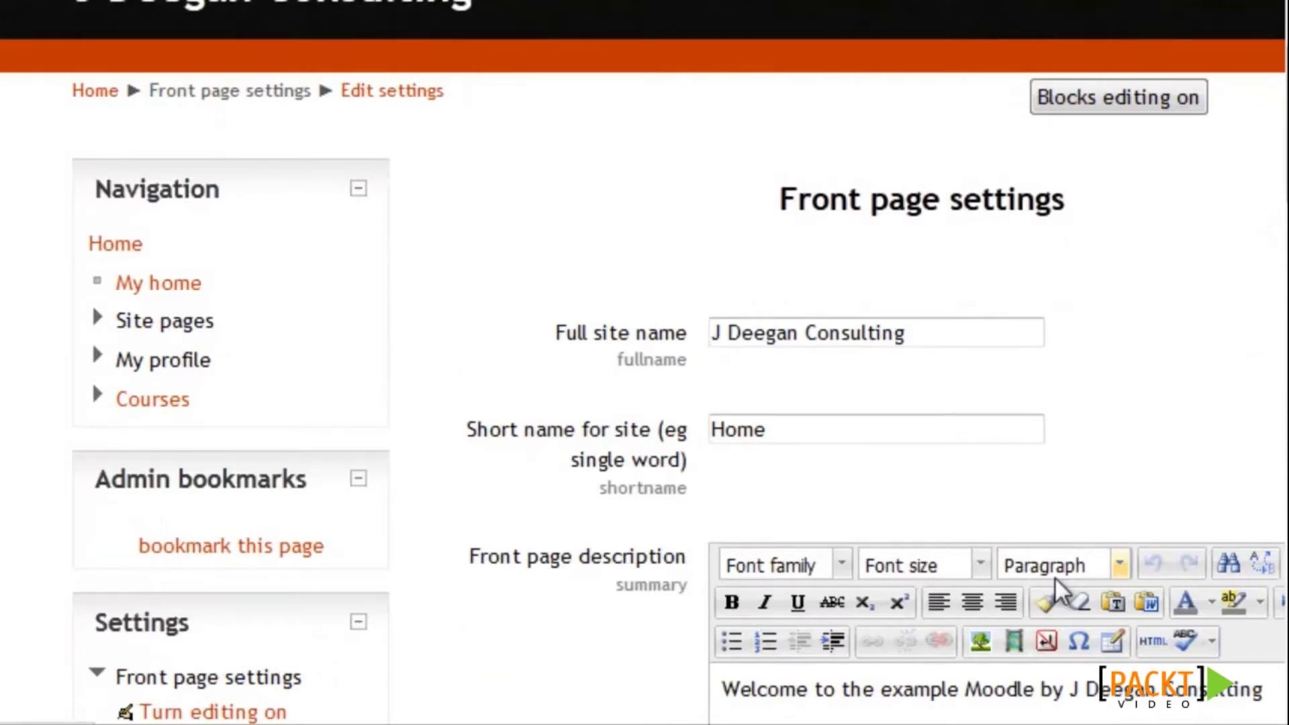
Review the full site name, short name and front page description in the front page settings.
scroll(1260, 518, down, 3)
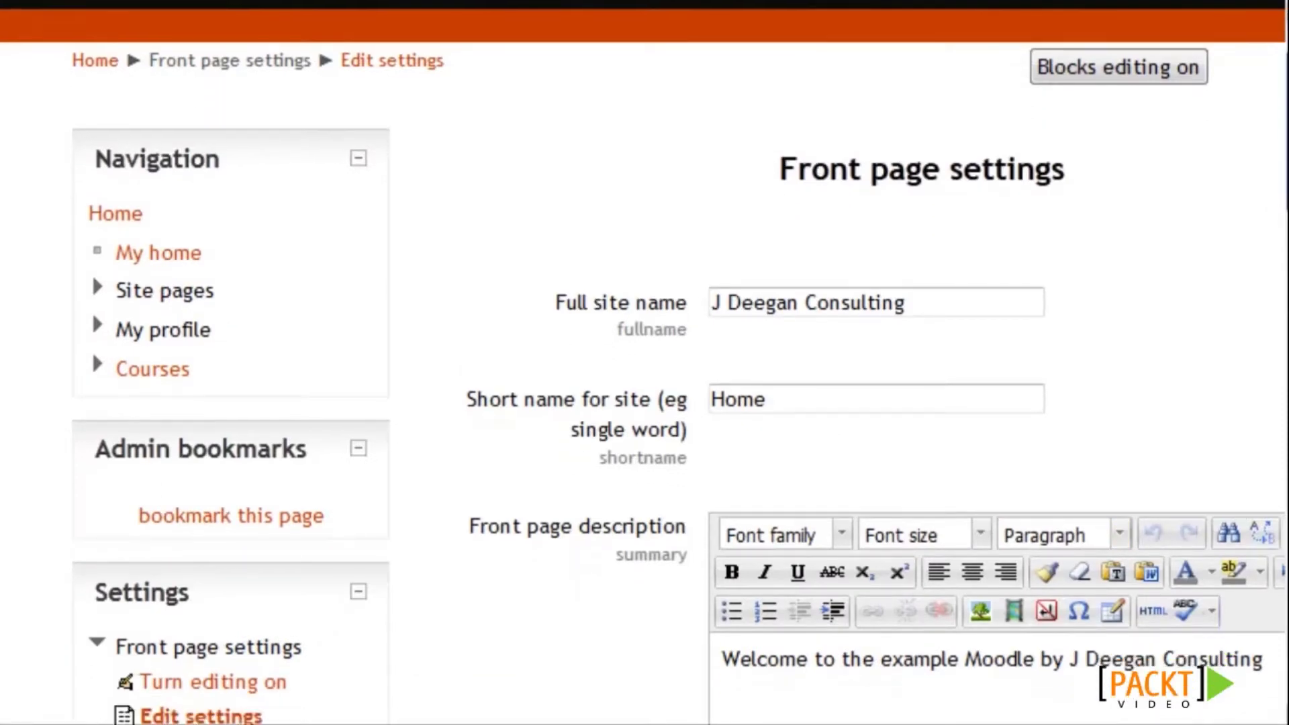
scroll(645, 364, down, 5)
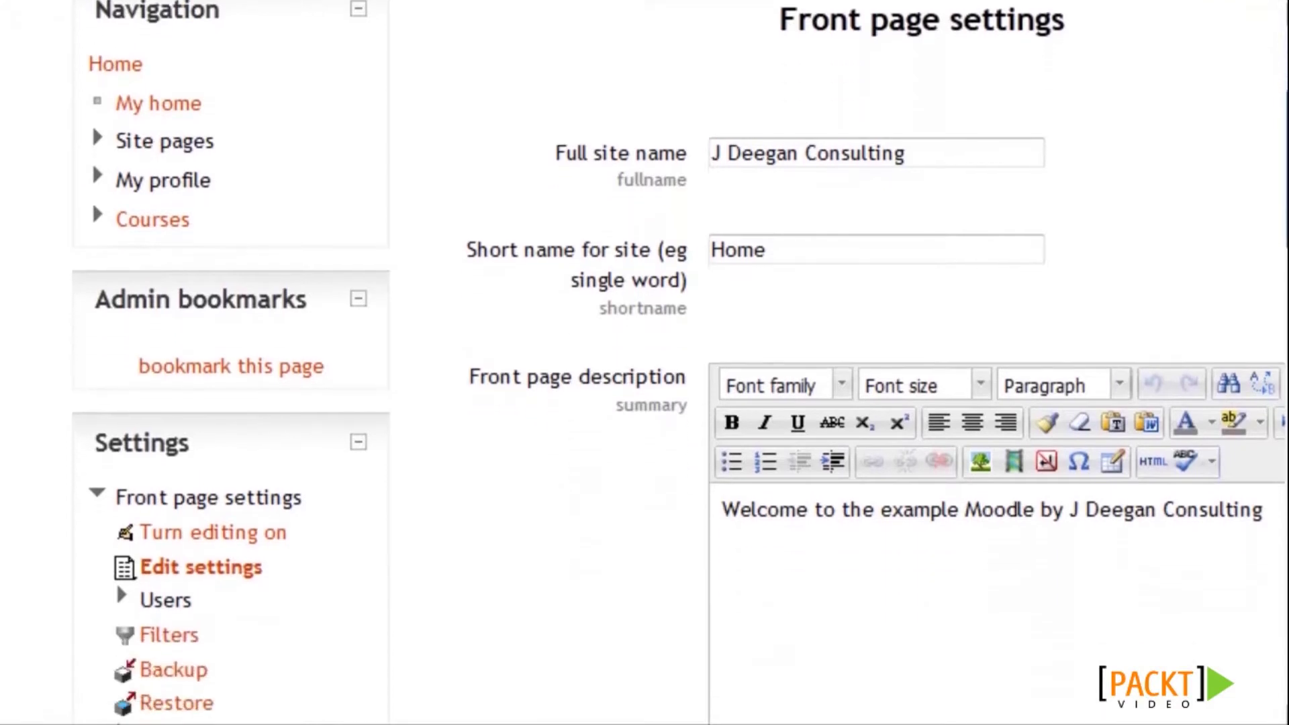
drag(1288, 171, 1288, 194)
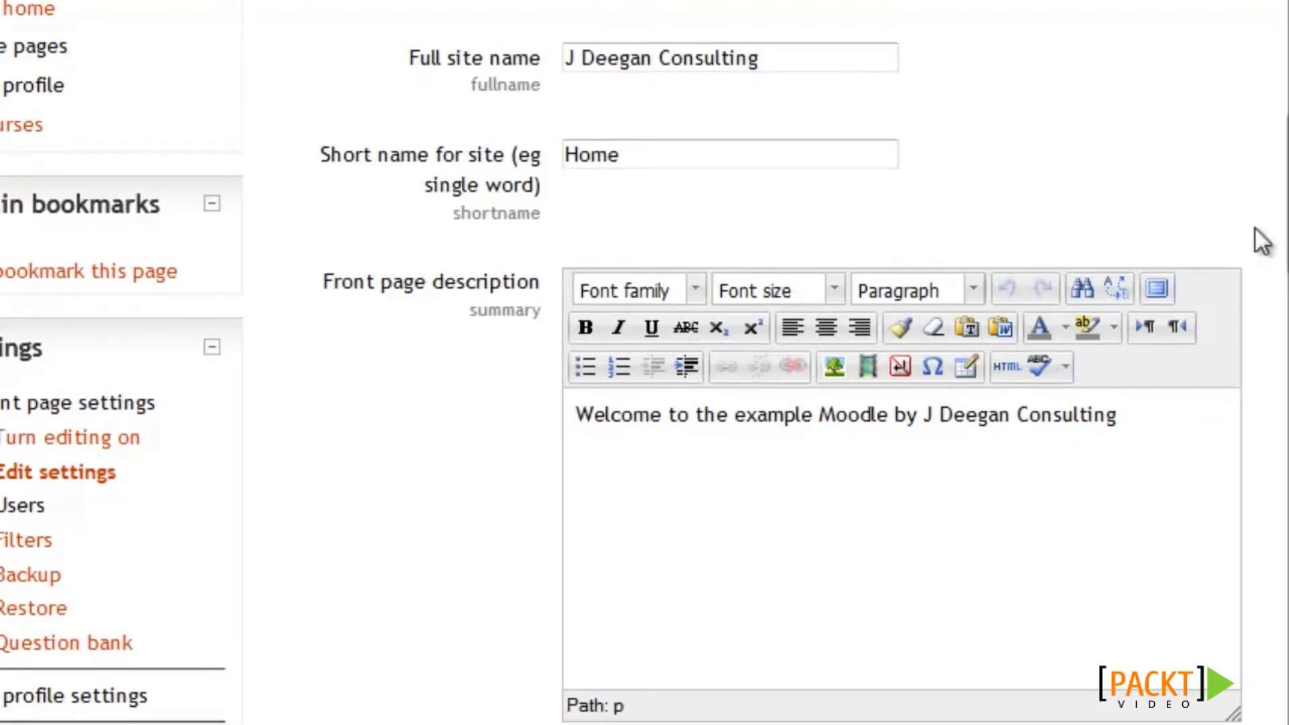
scroll(1250, 233, up, 5)
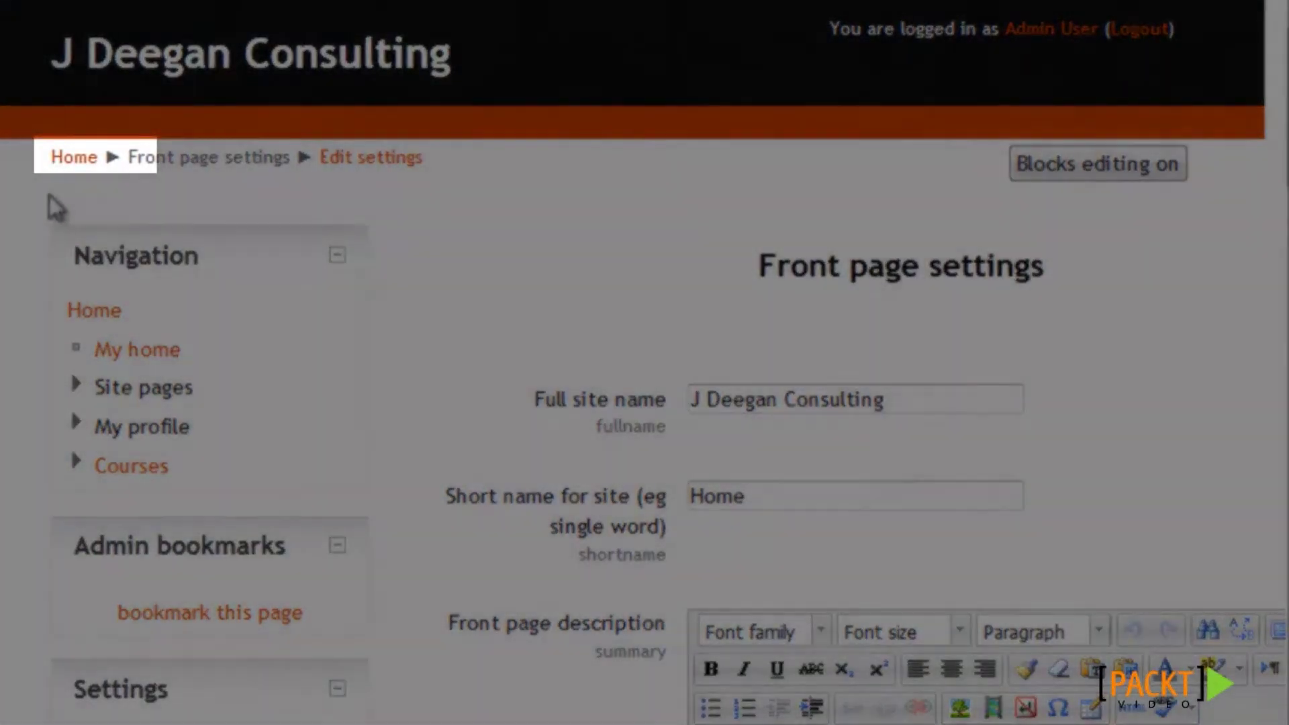
scroll(758, 635, down, 6)
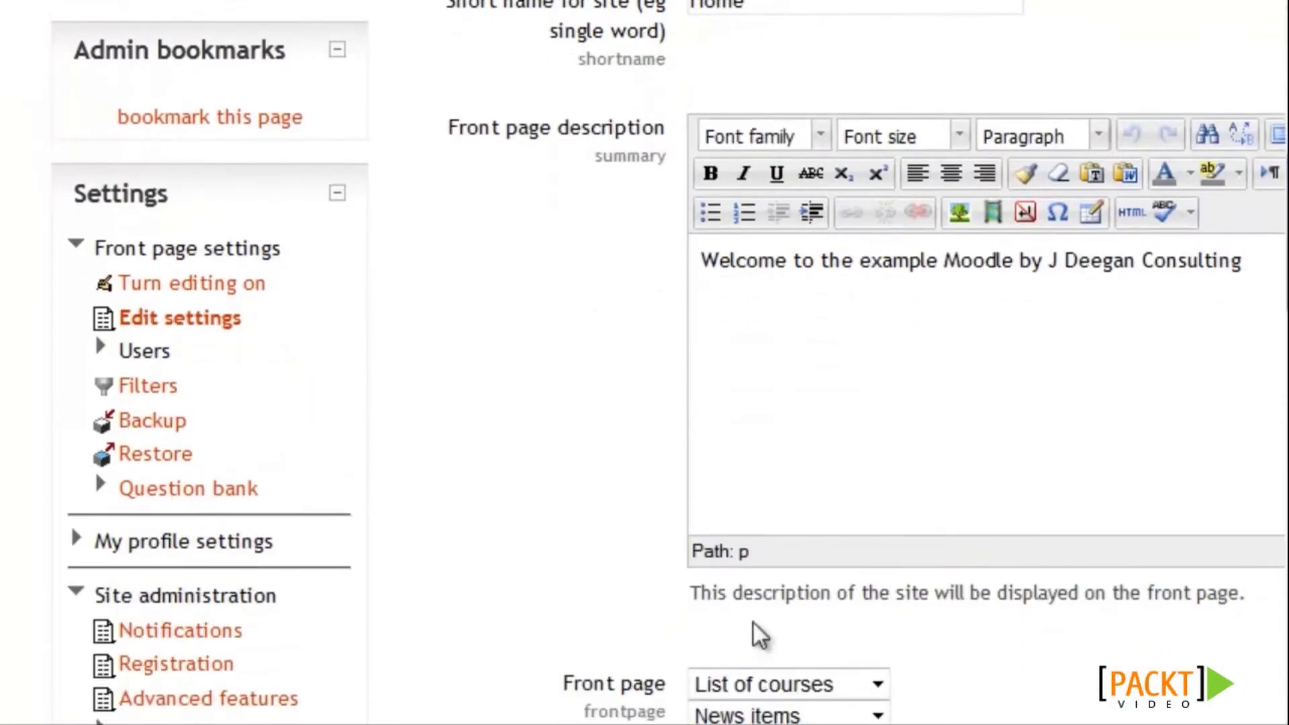
scroll(754, 623, right, 2)
click(1118, 261)
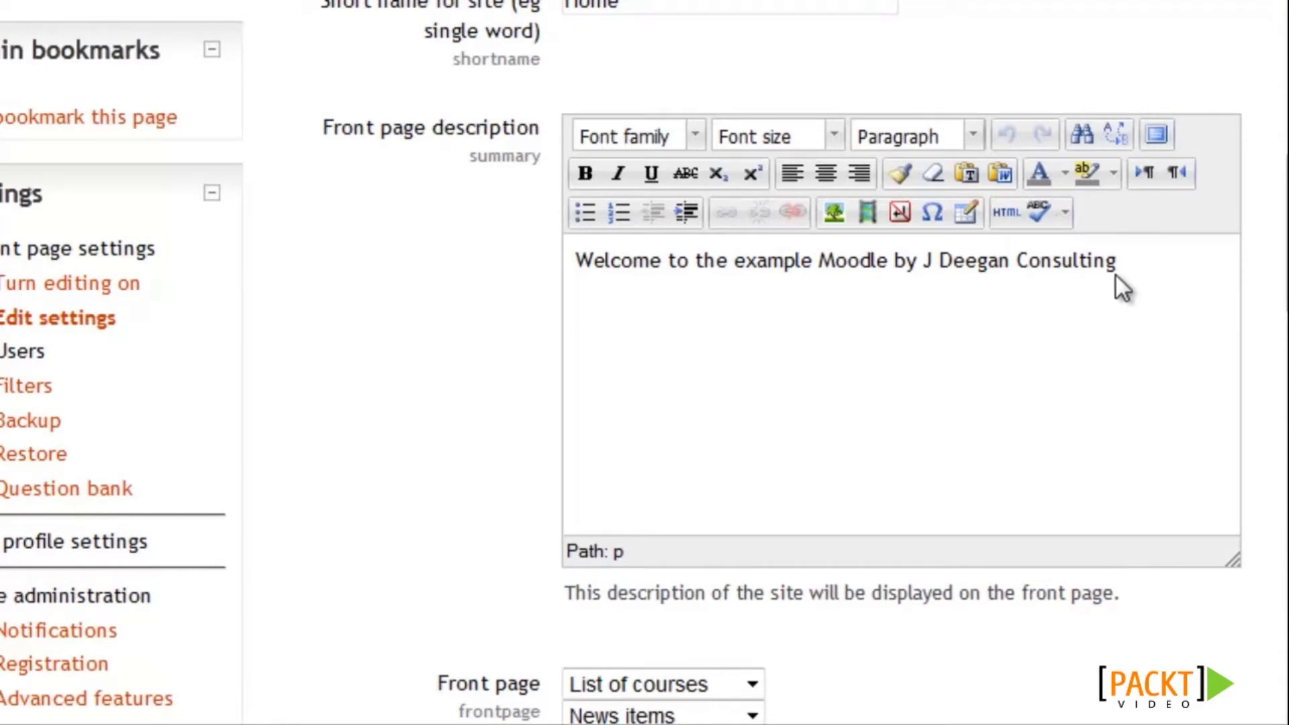
Examine the item choices offered for the first two Front page display positions.
scroll(1274, 340, down, 5)
scroll(1274, 339, down, 2)
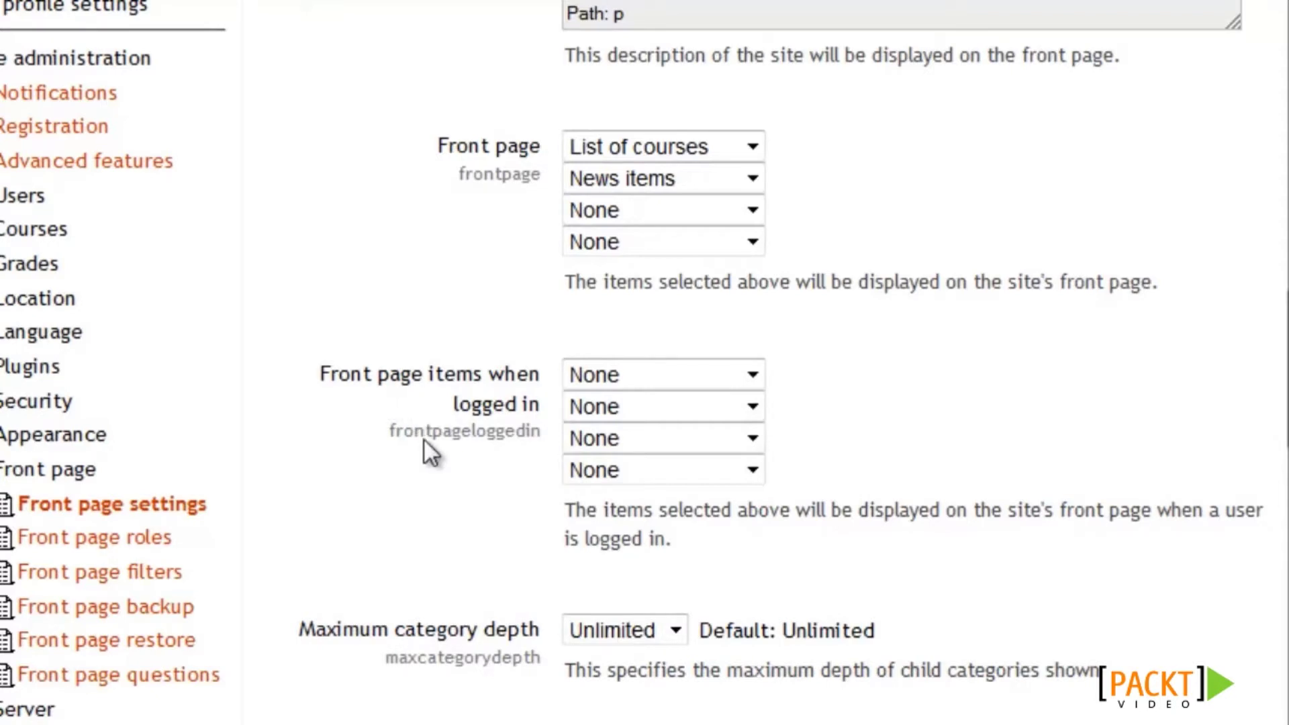
click(753, 147)
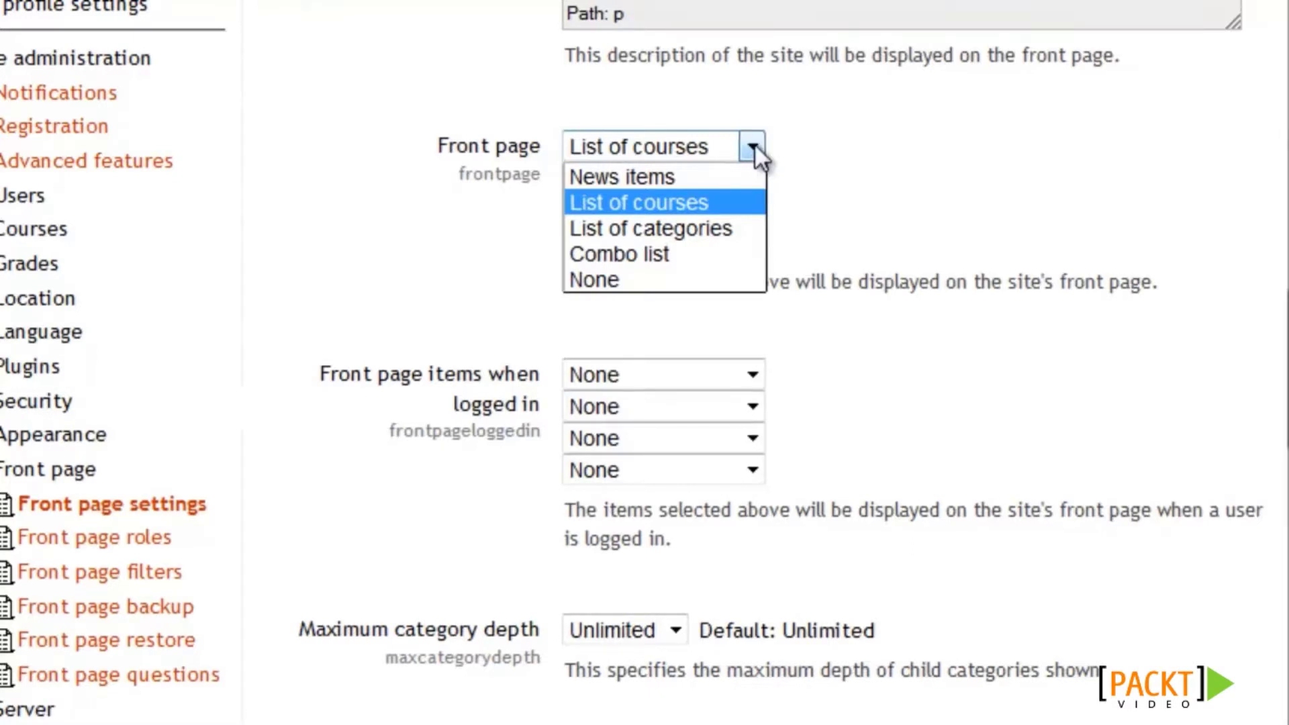
click(889, 228)
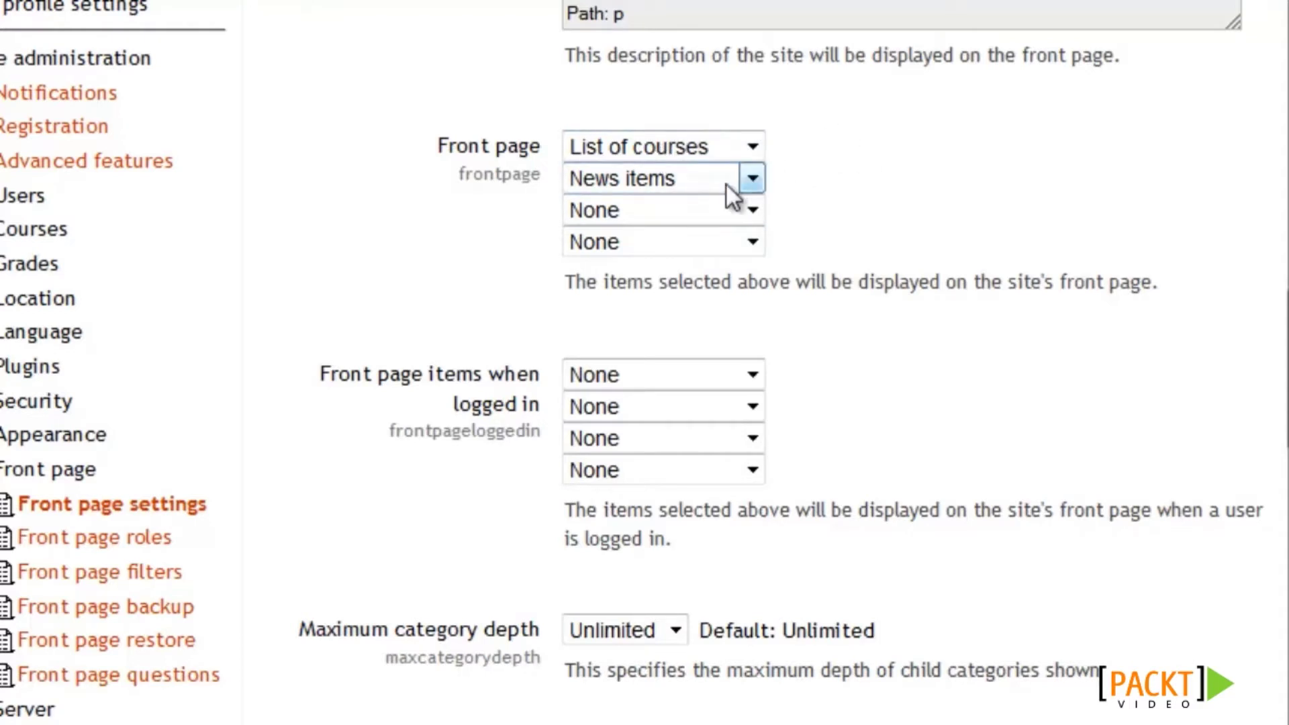
click(678, 180)
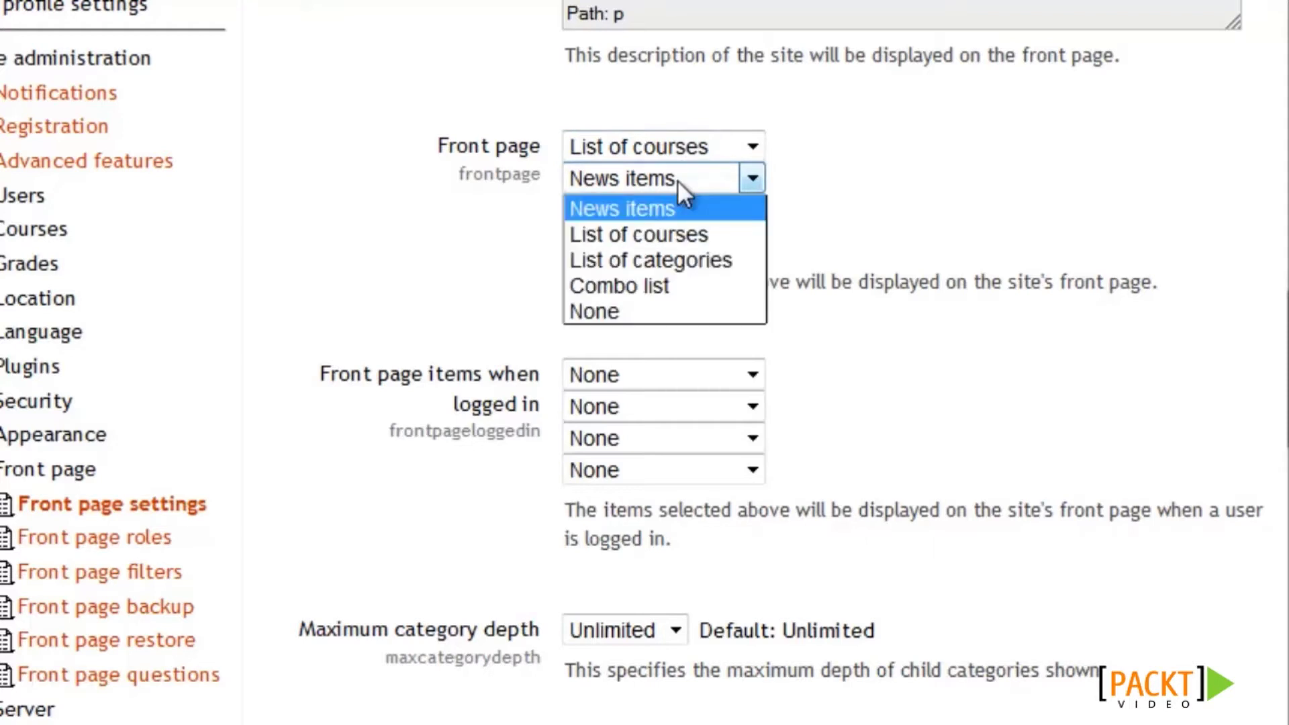
click(678, 178)
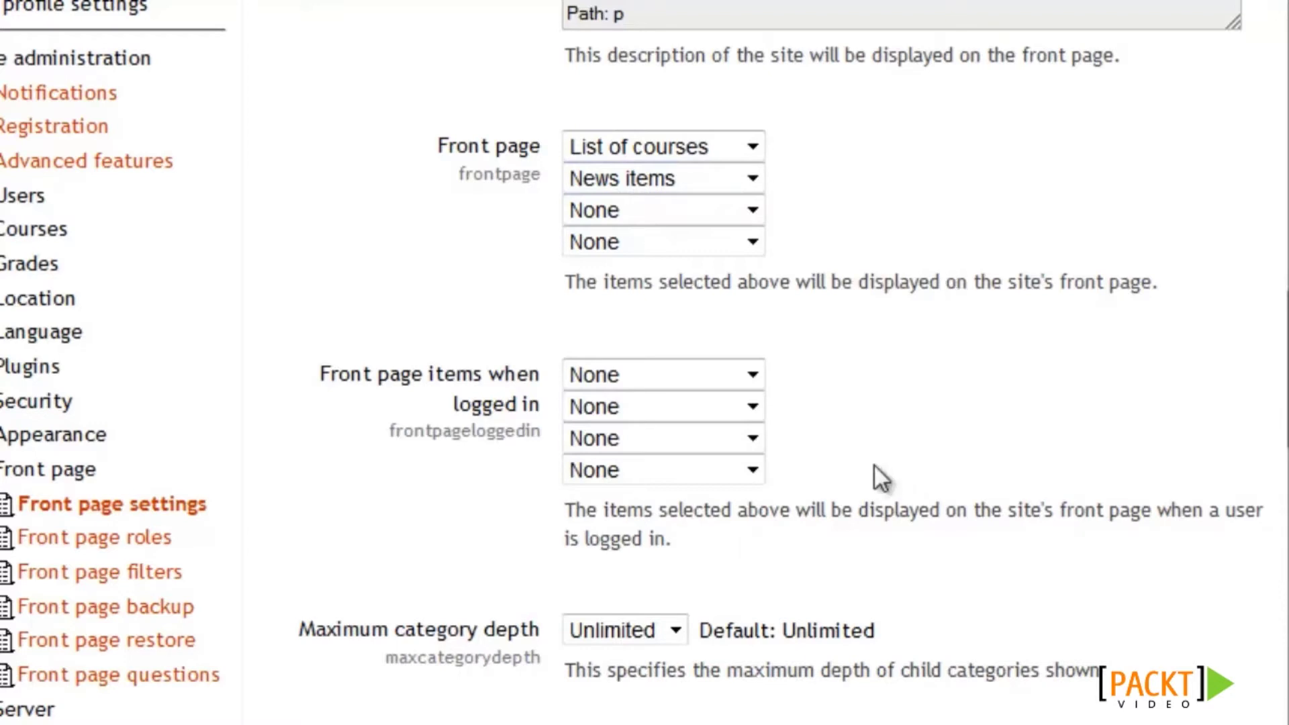
Set the first two Front page items when logged in to List of courses and News items.
click(751, 378)
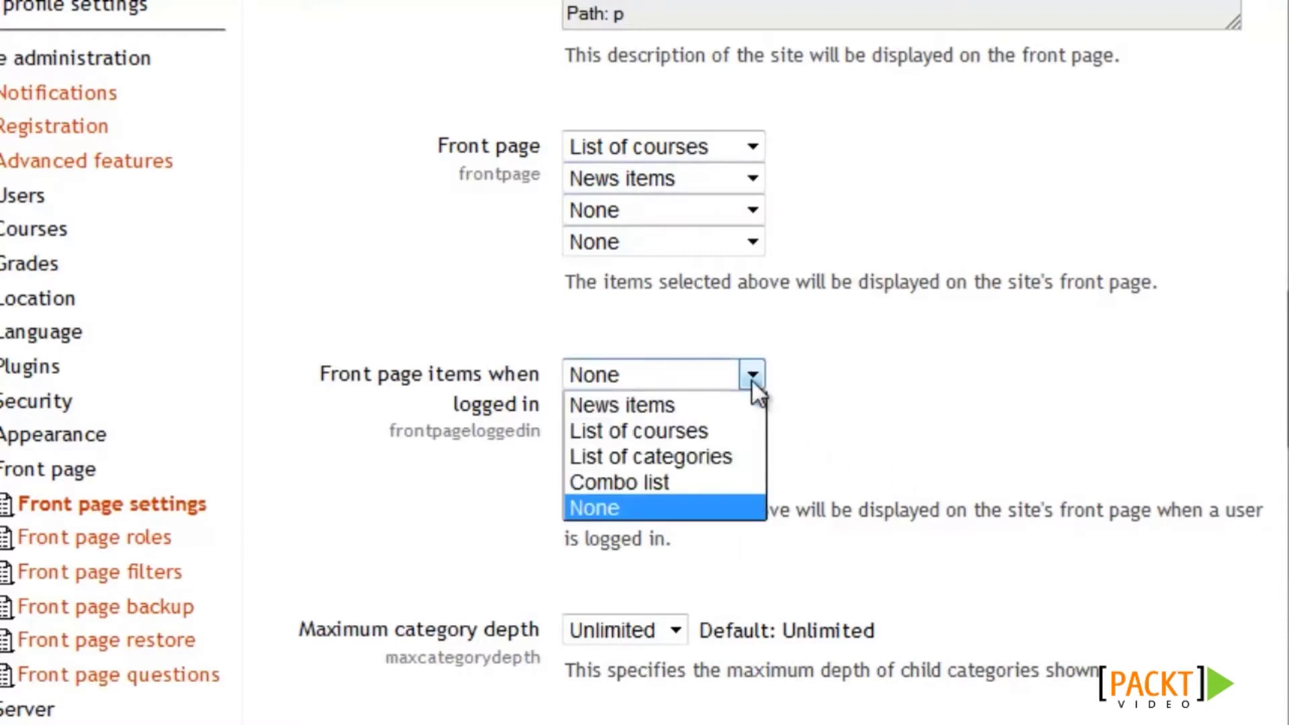
click(716, 437)
click(689, 406)
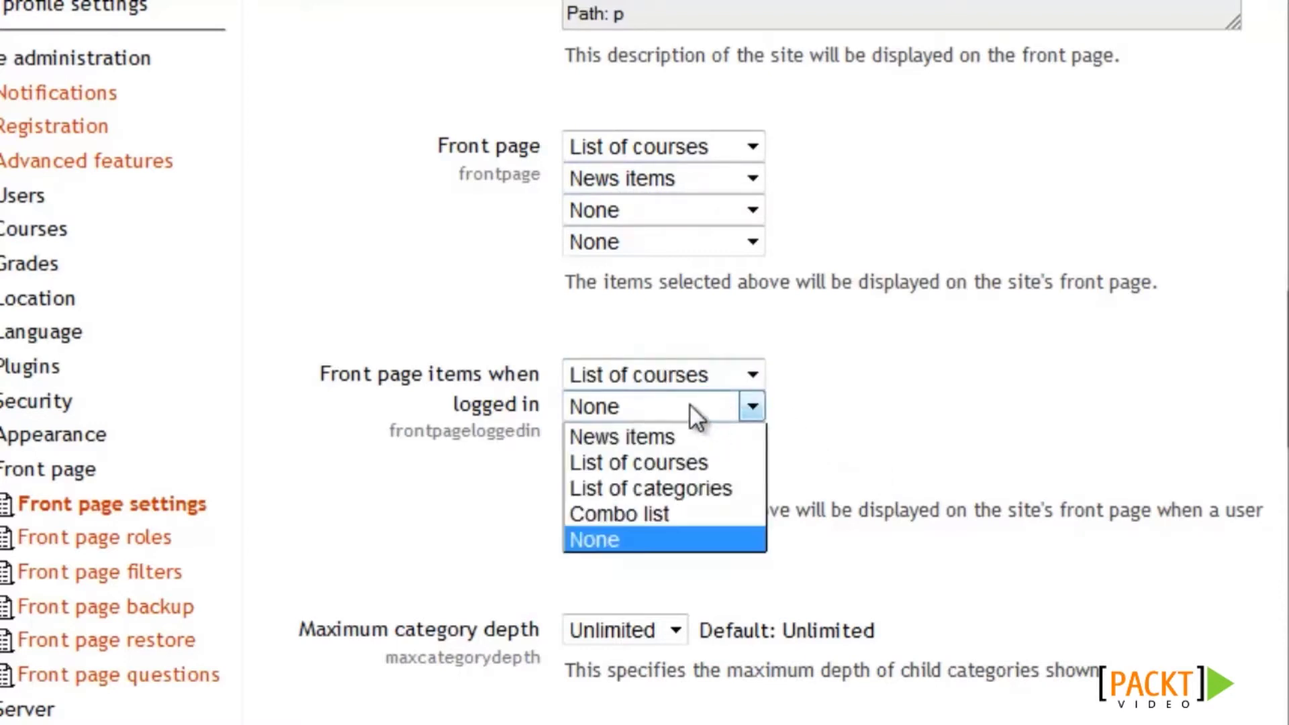
click(673, 436)
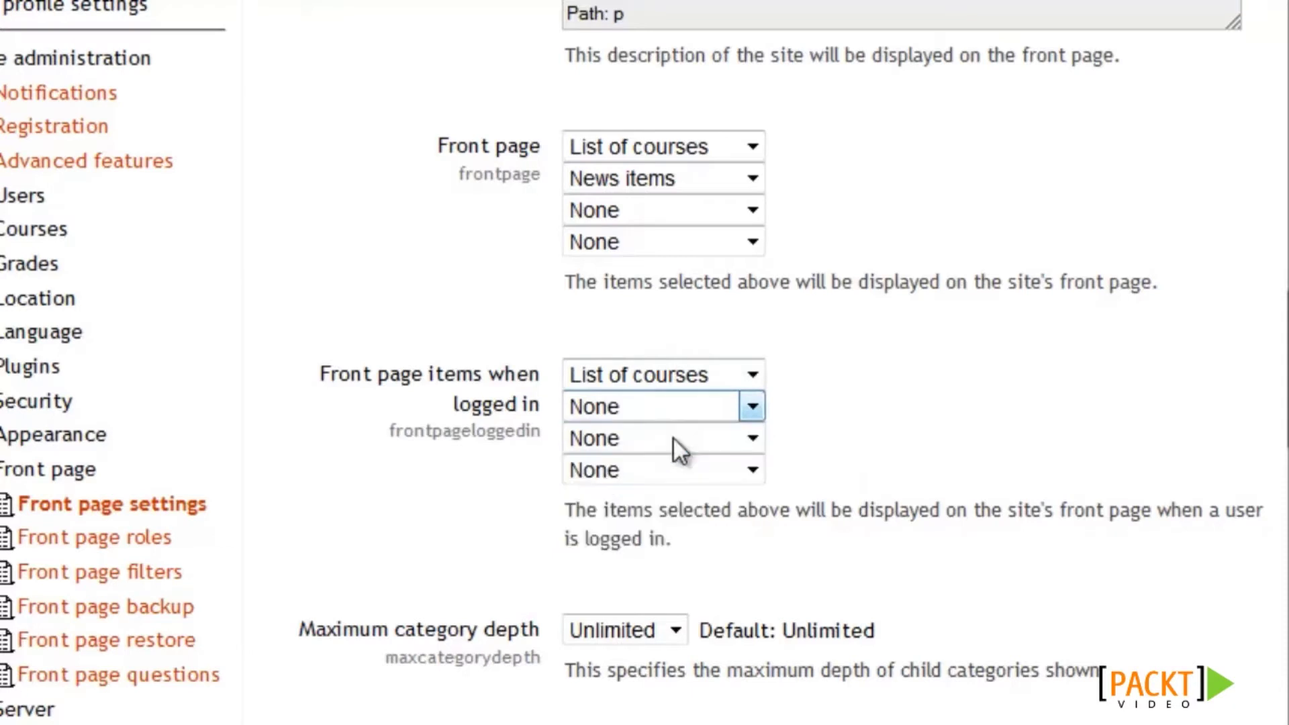
Set the first two Front page items to None and save the front page settings.
click(702, 152)
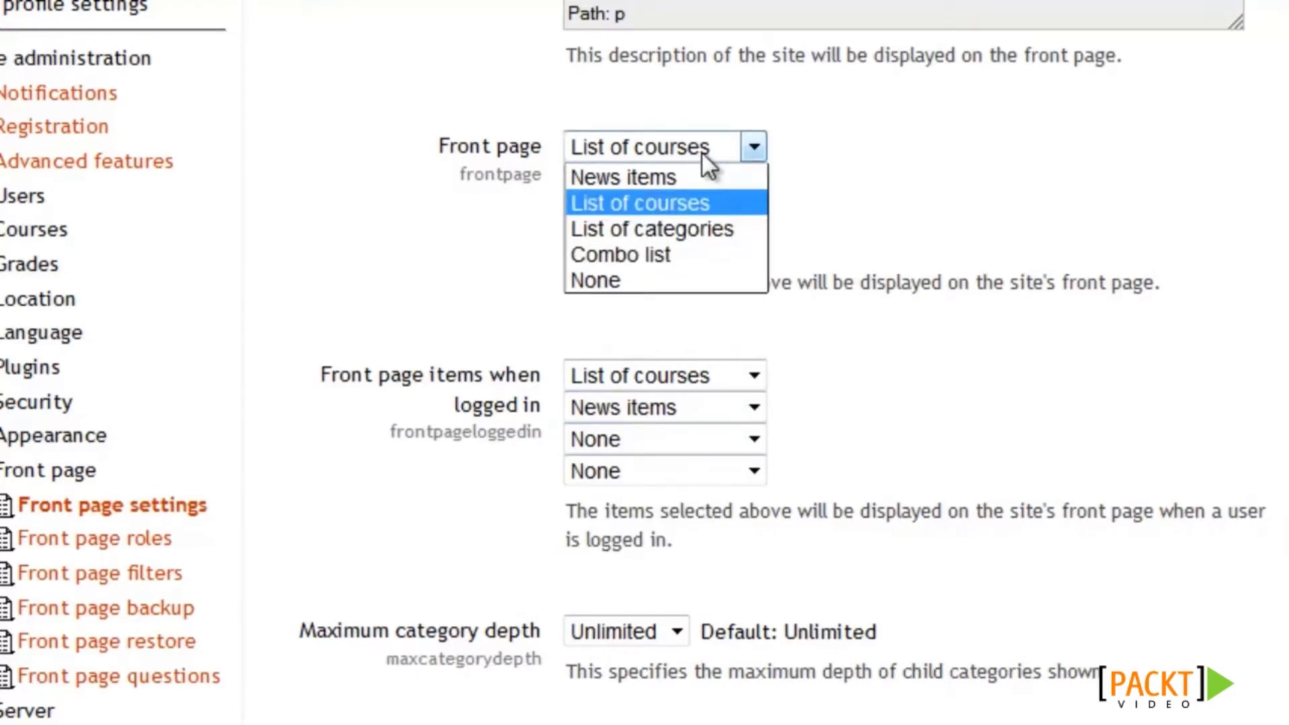
click(653, 283)
click(639, 170)
click(578, 311)
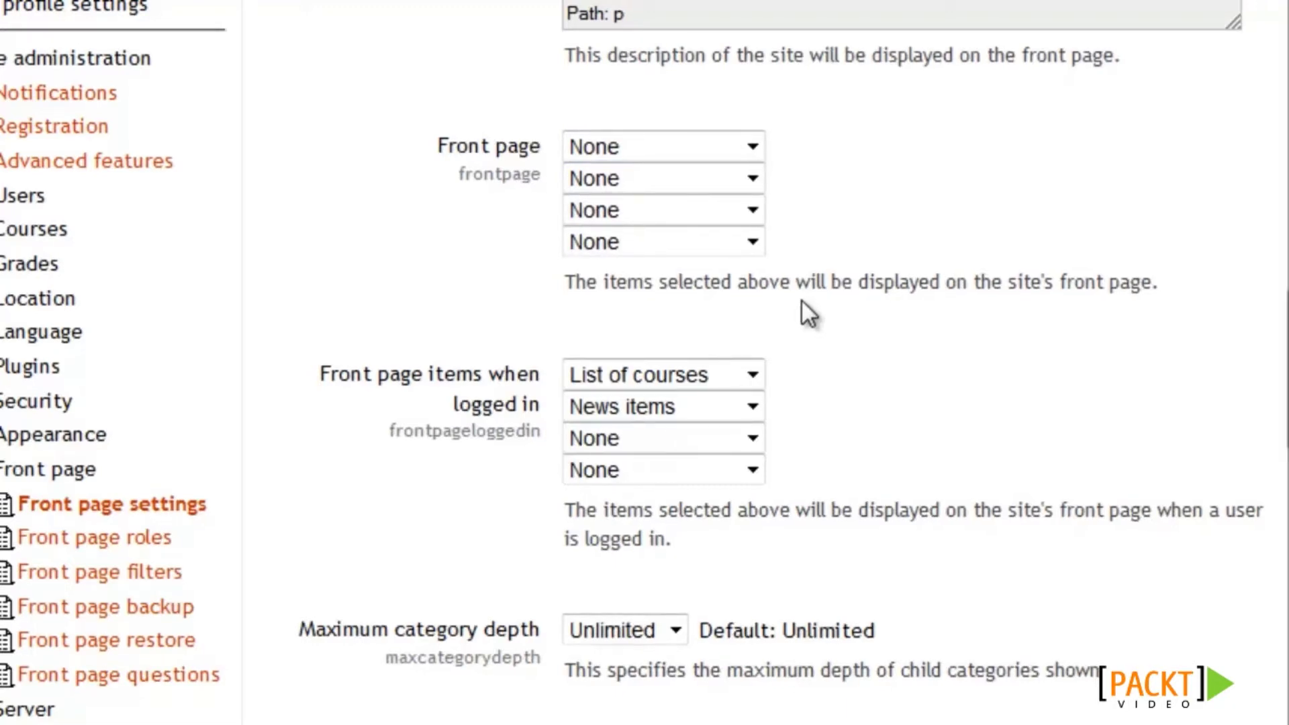
scroll(801, 301, down, 5)
scroll(644, 362, down, 4)
click(760, 462)
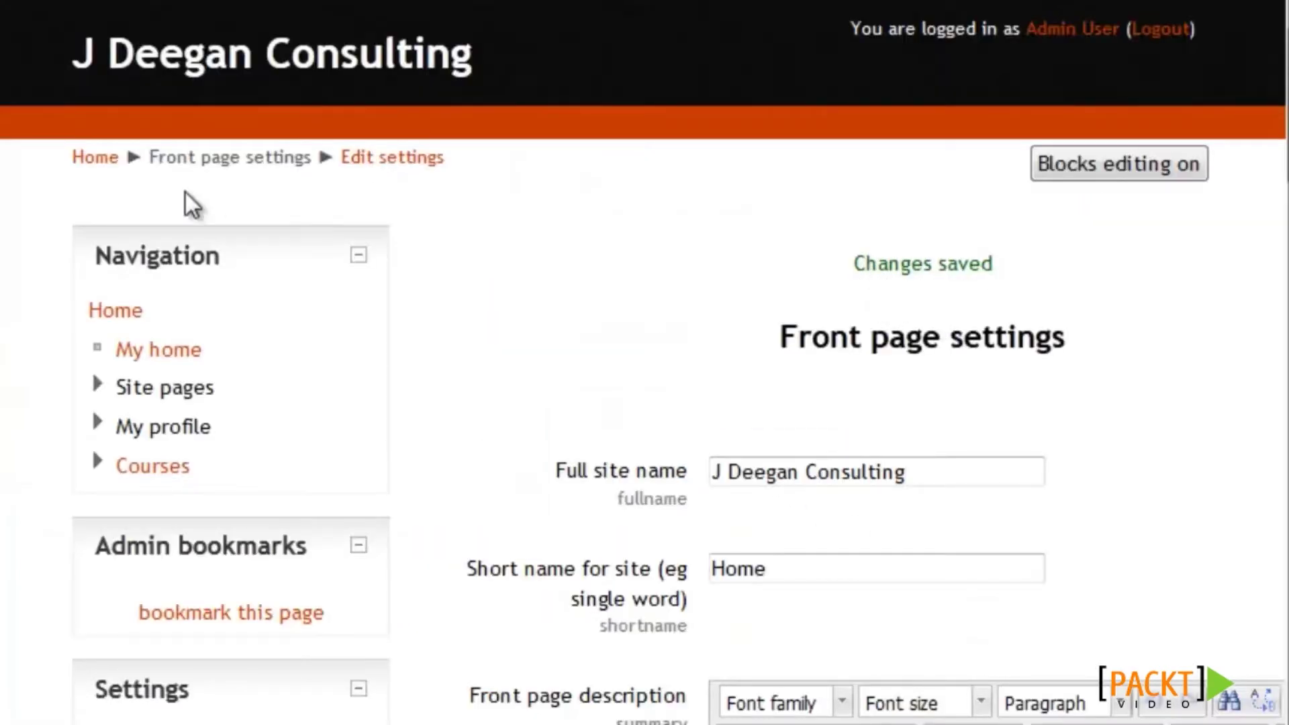
Check the available courses and site news on the logged-in home page, and log out to compare the visitor's view.
click(96, 159)
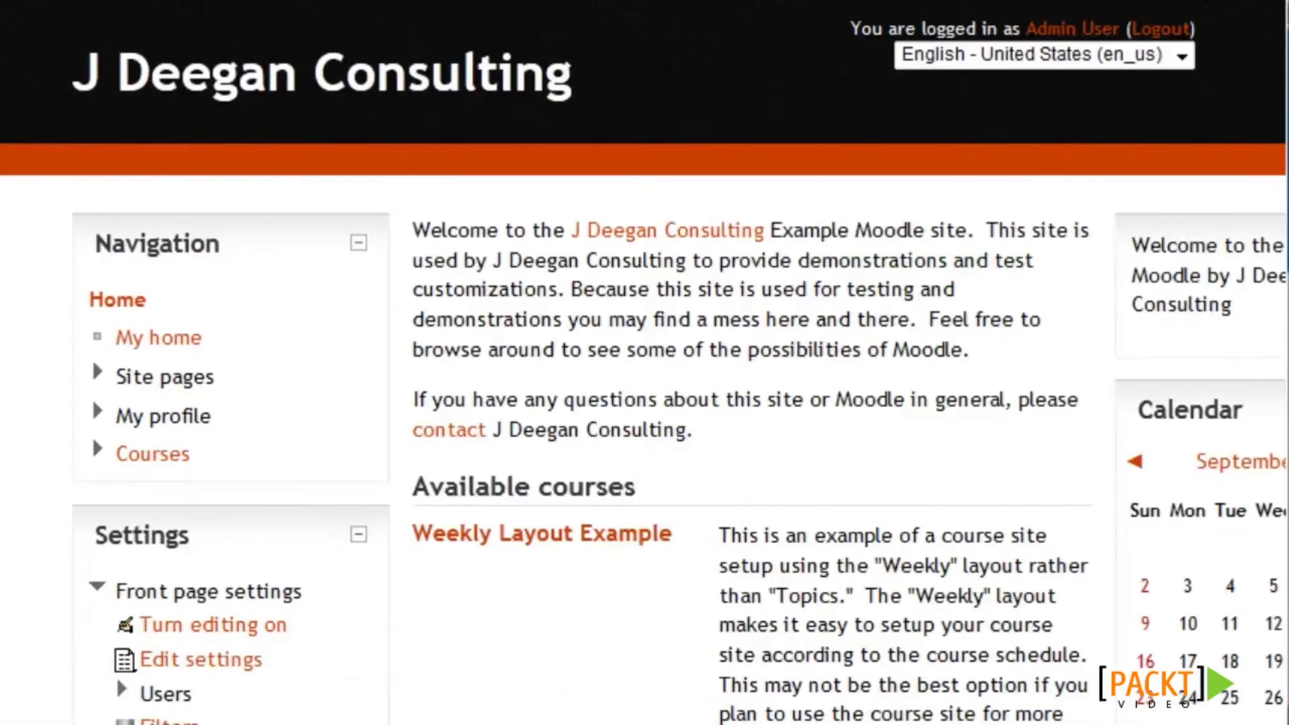
scroll(711, 215, down, 5)
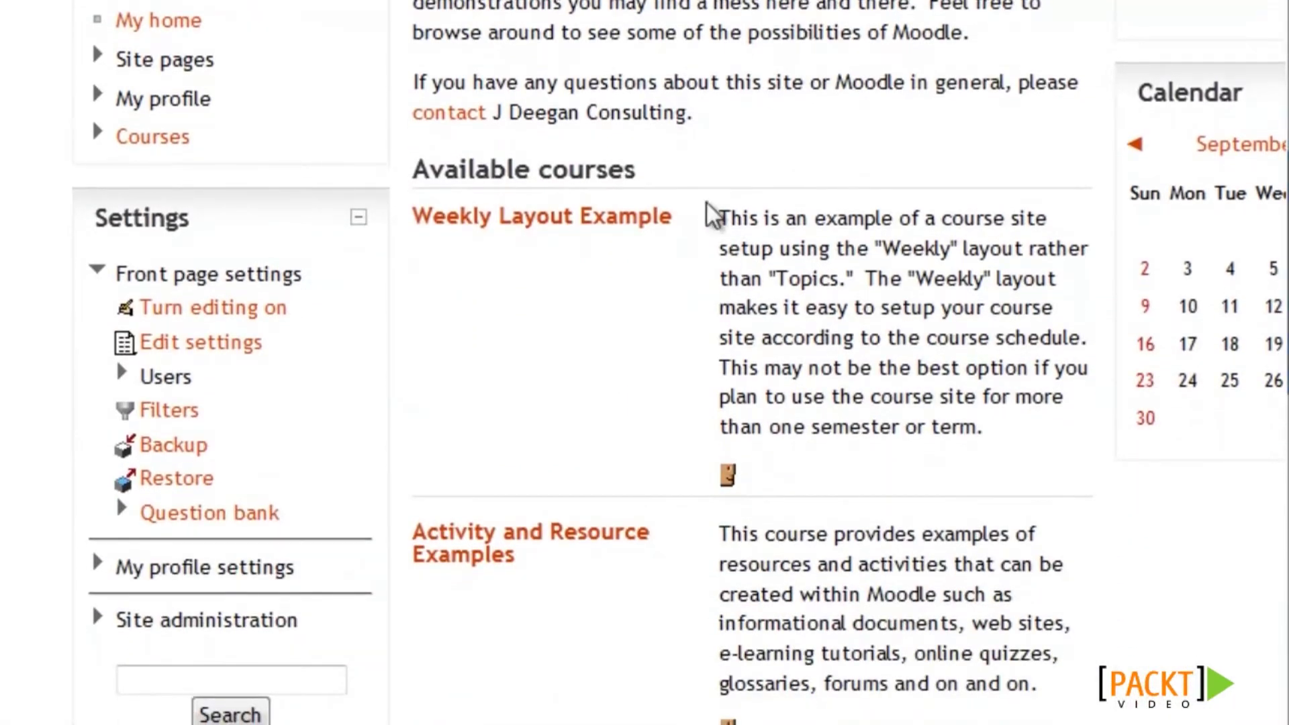
scroll(681, 363, down, 1)
scroll(712, 363, down, 10)
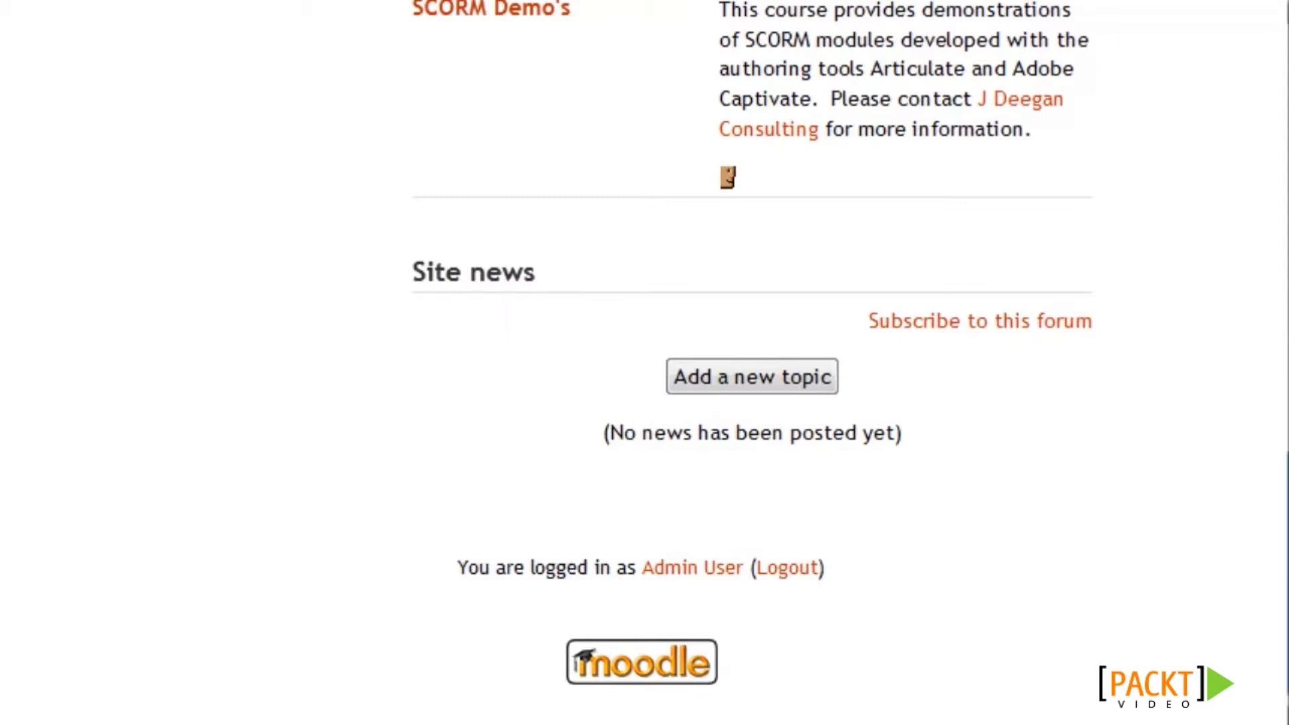
click(799, 571)
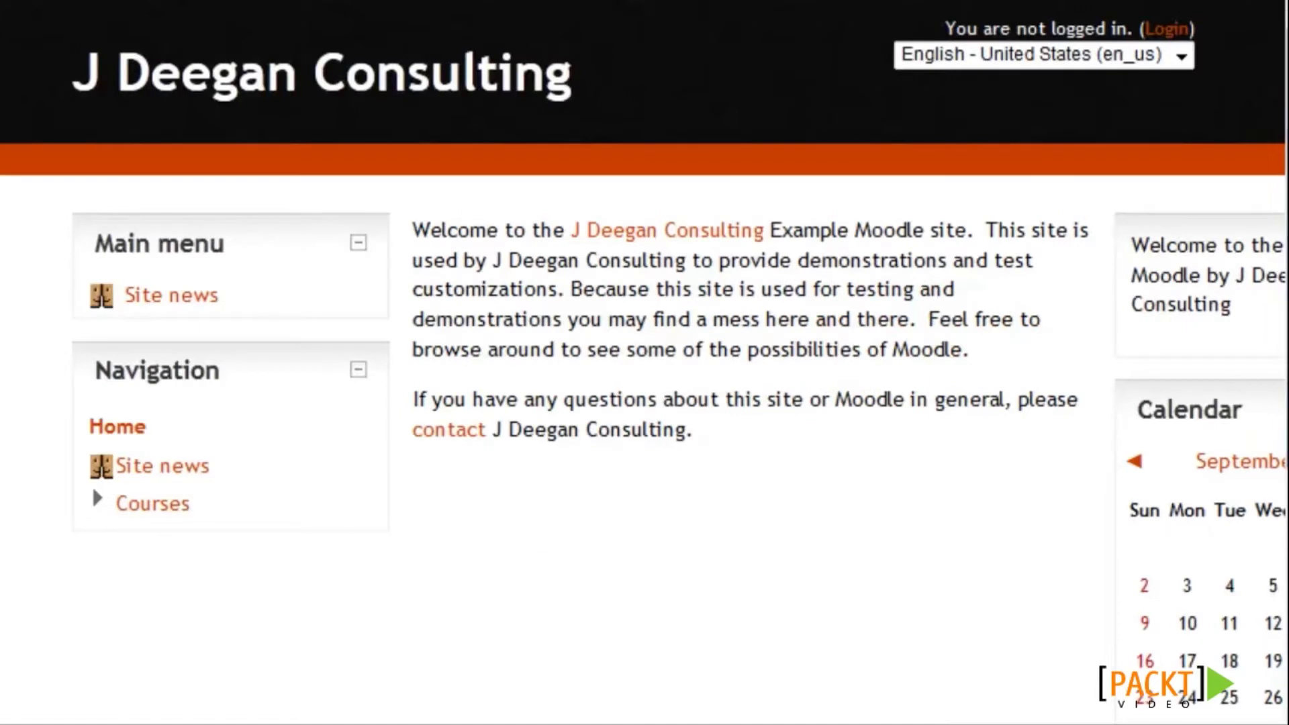
Reopen the front page's Edit settings and look through the options down to News items to show and Courses per page.
scroll(1005, 476, down, 4)
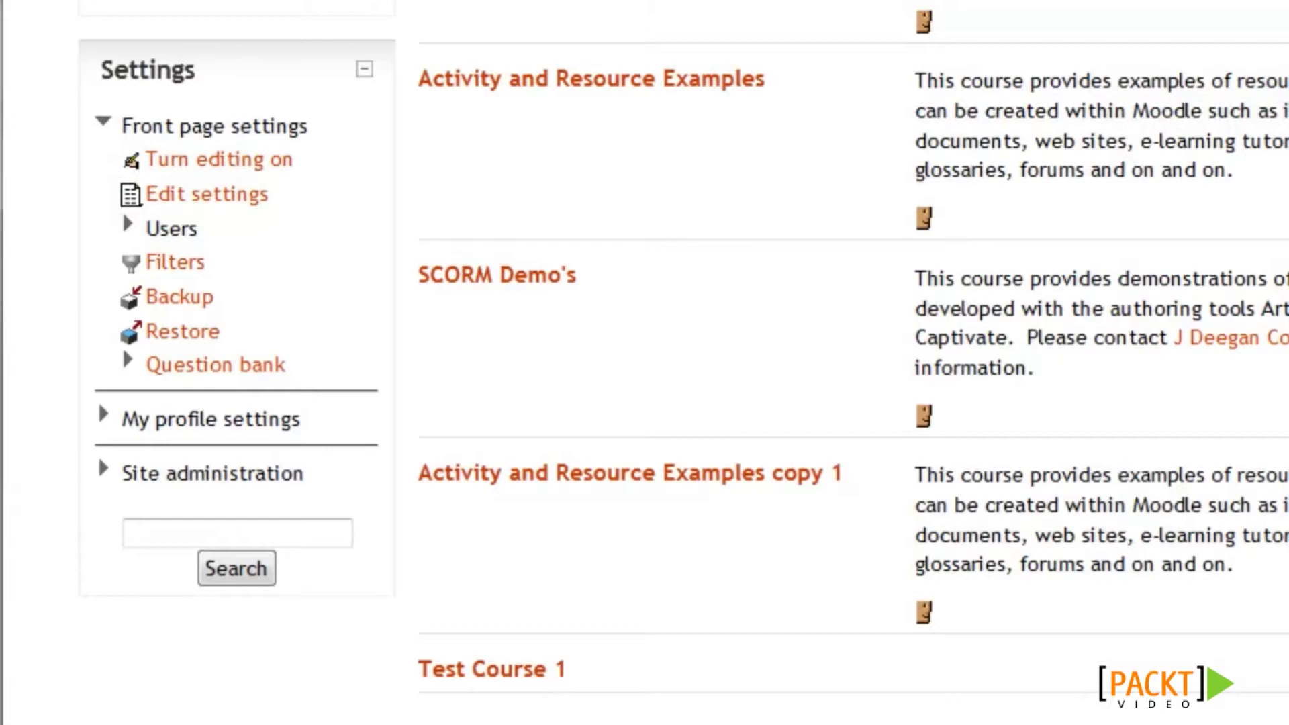
click(282, 176)
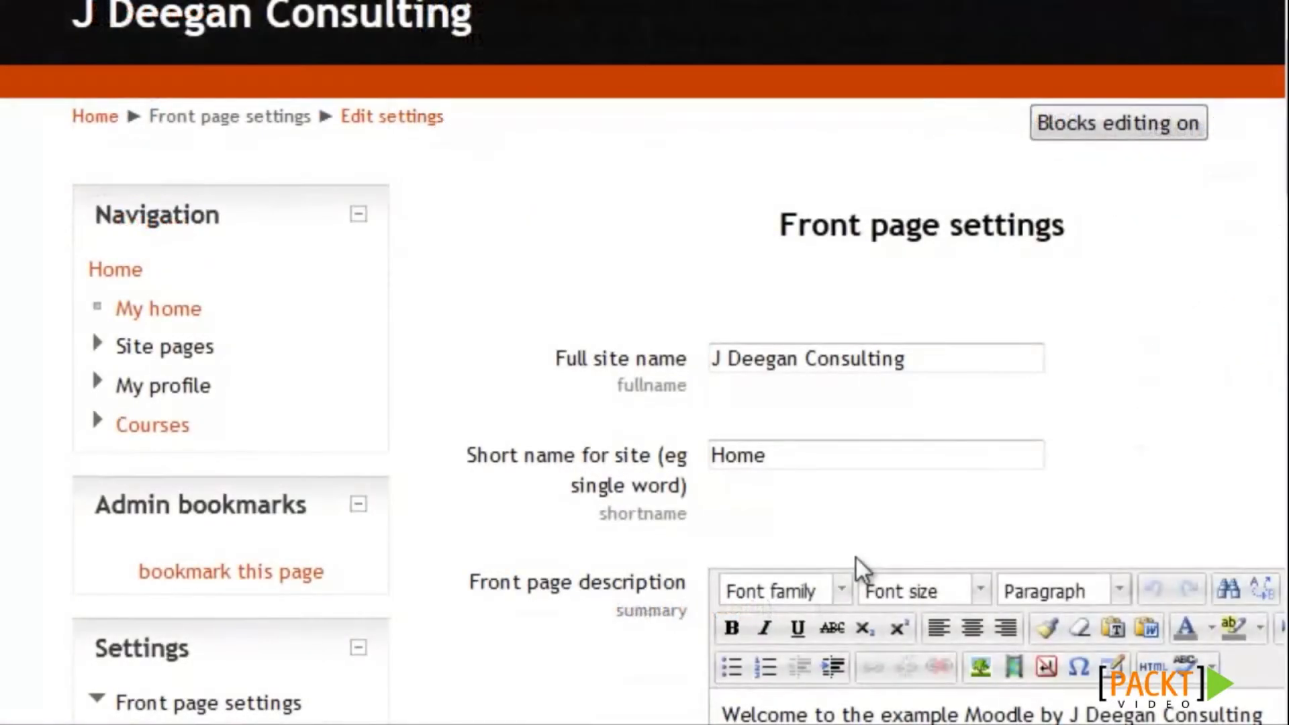
scroll(855, 557, down, 5)
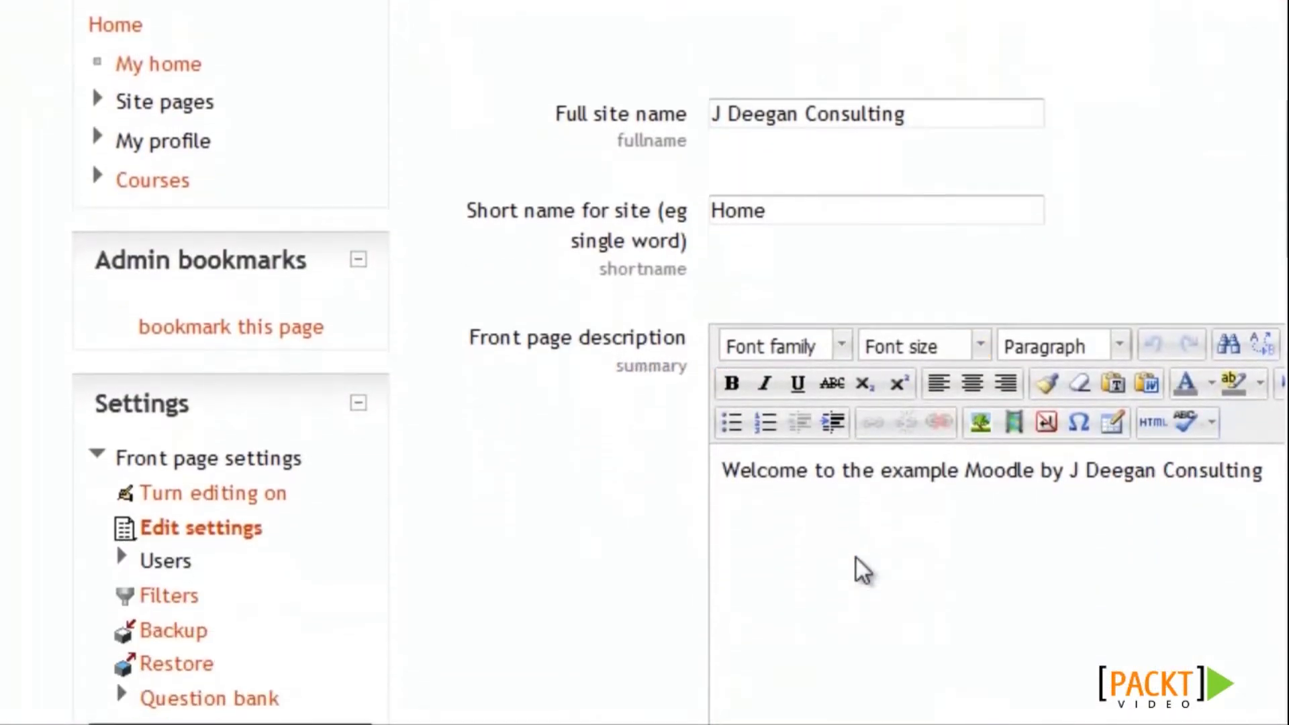
scroll(856, 558, down, 10)
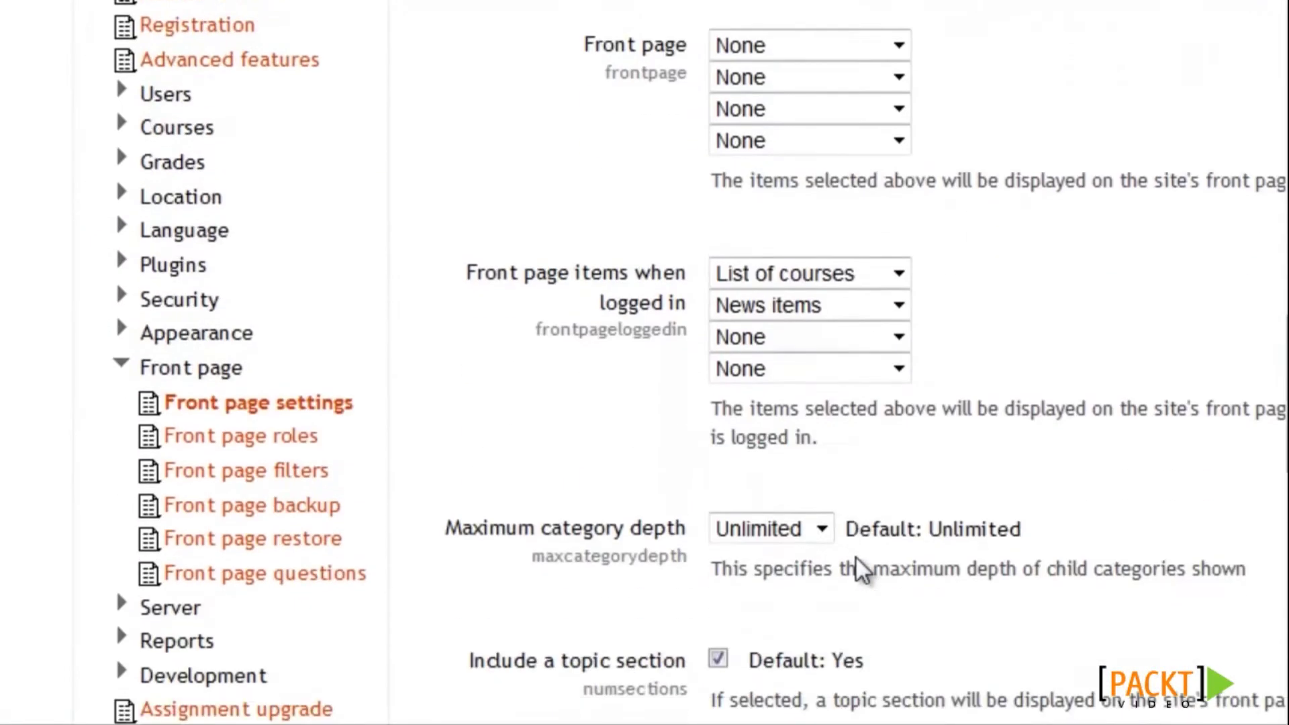
scroll(856, 558, down, 3)
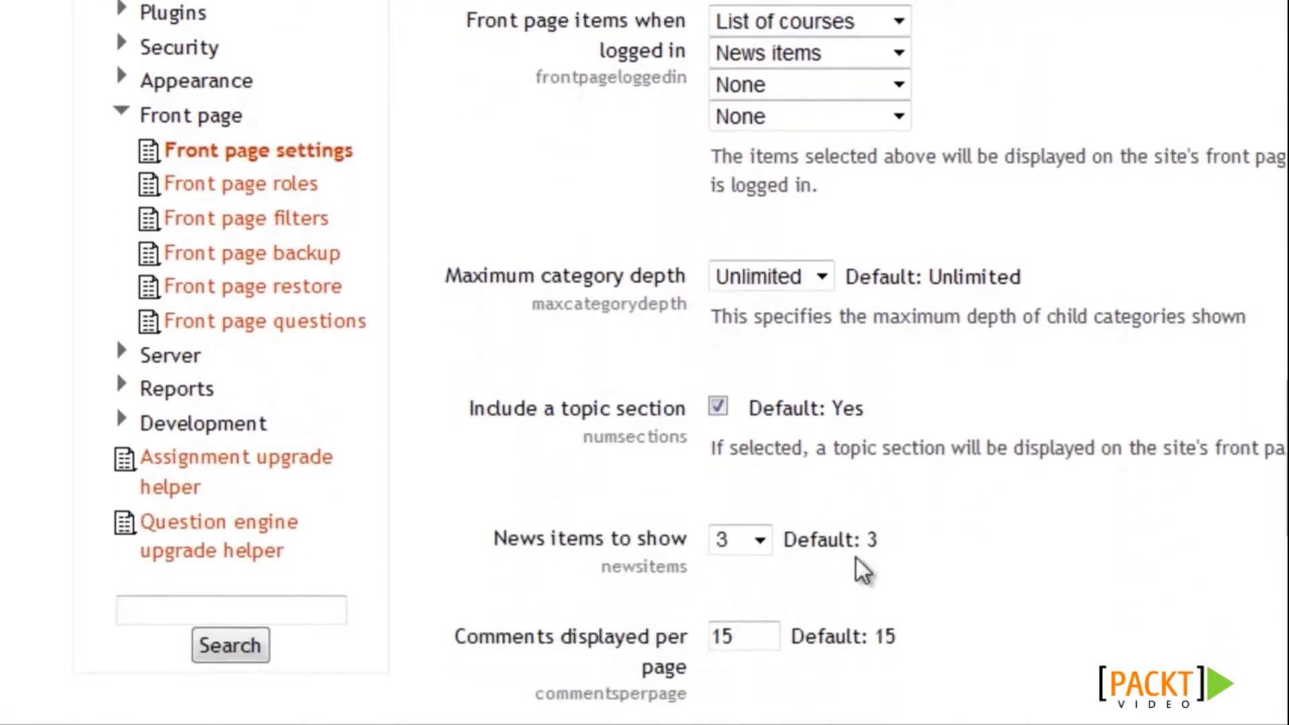
scroll(856, 559, down, 2)
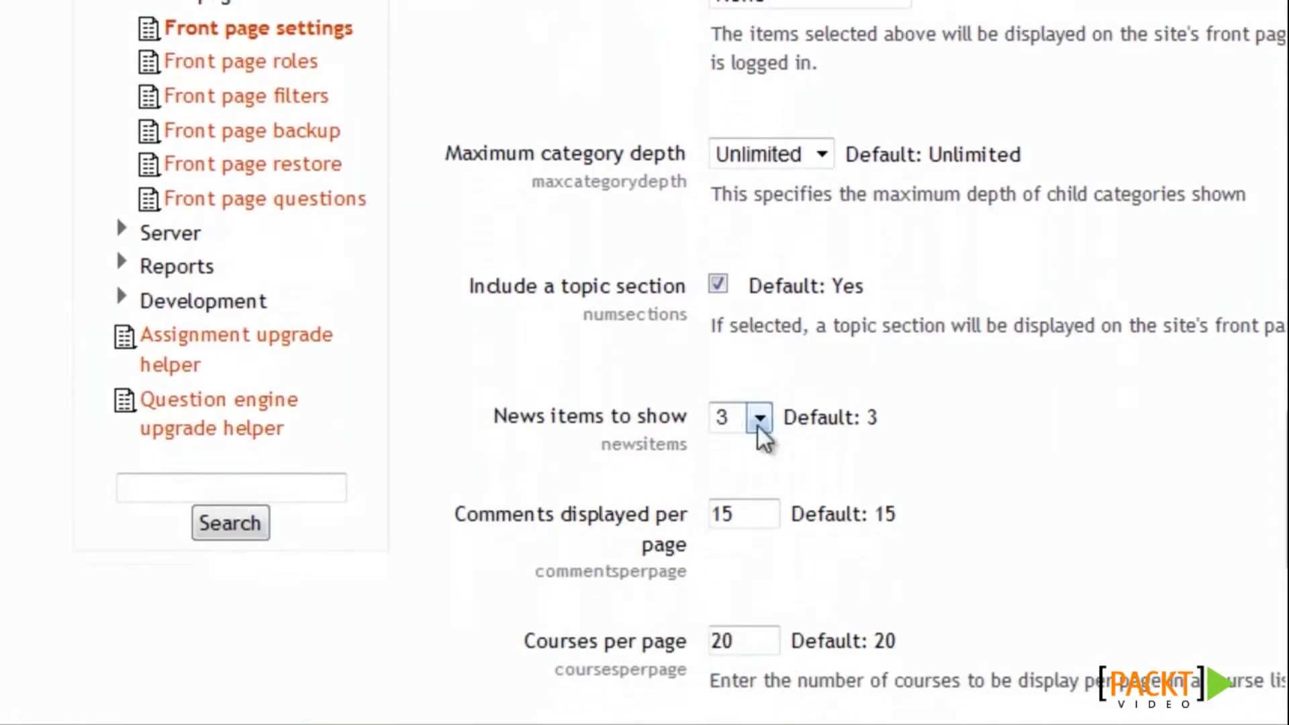
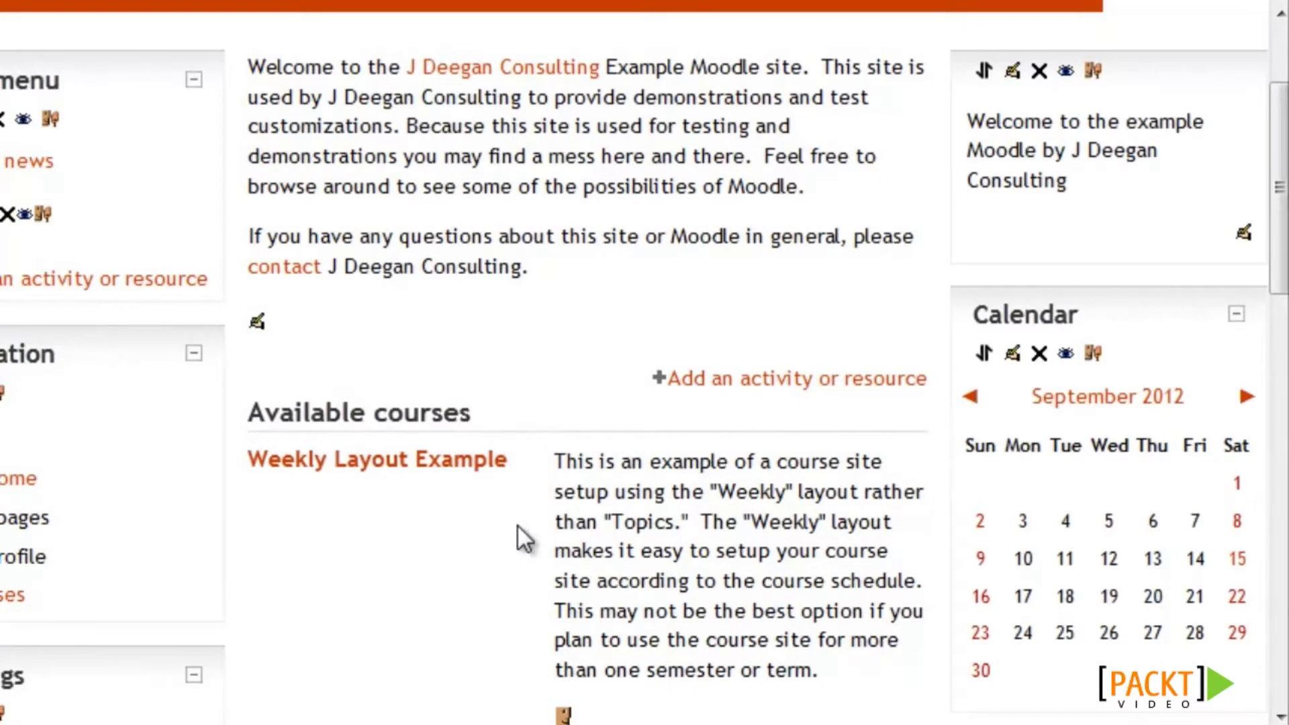
Add a Latest news block to the front page.
scroll(635, 362, left, 3)
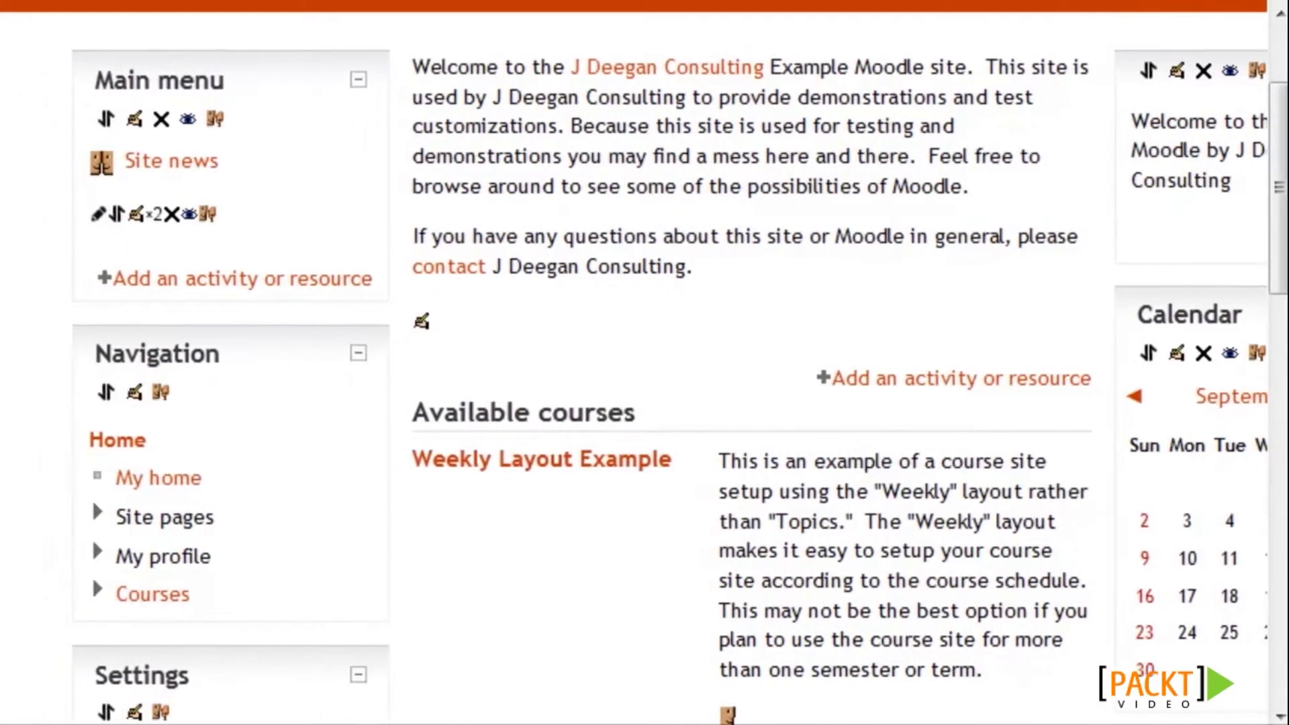
scroll(316, 208, down, 10)
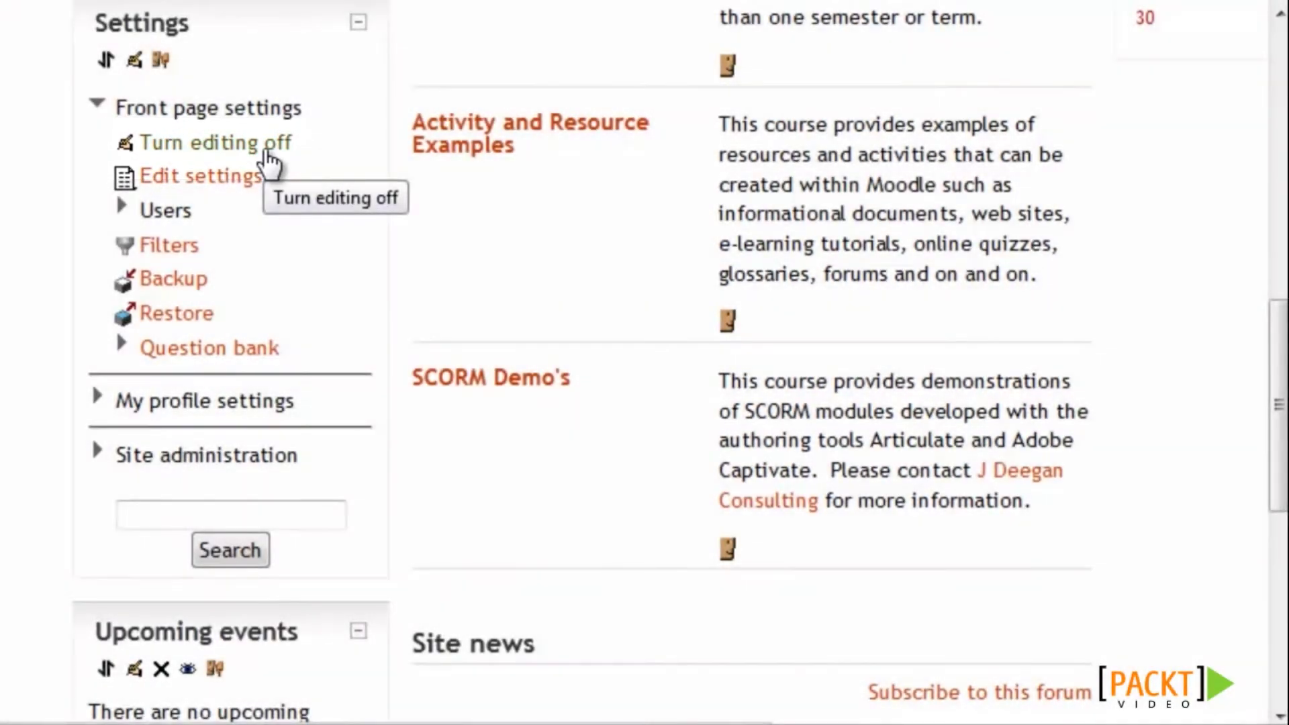
drag(1285, 385, 1278, 537)
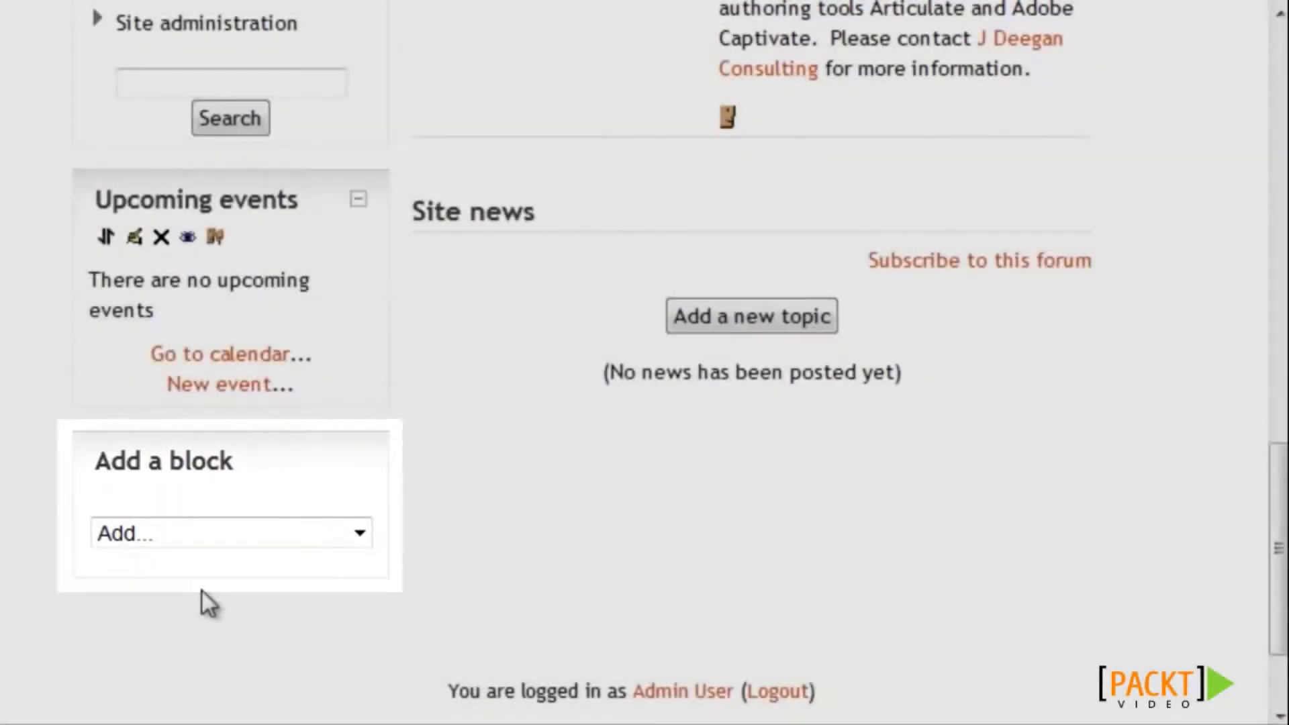
scroll(202, 590, down, 3)
click(229, 394)
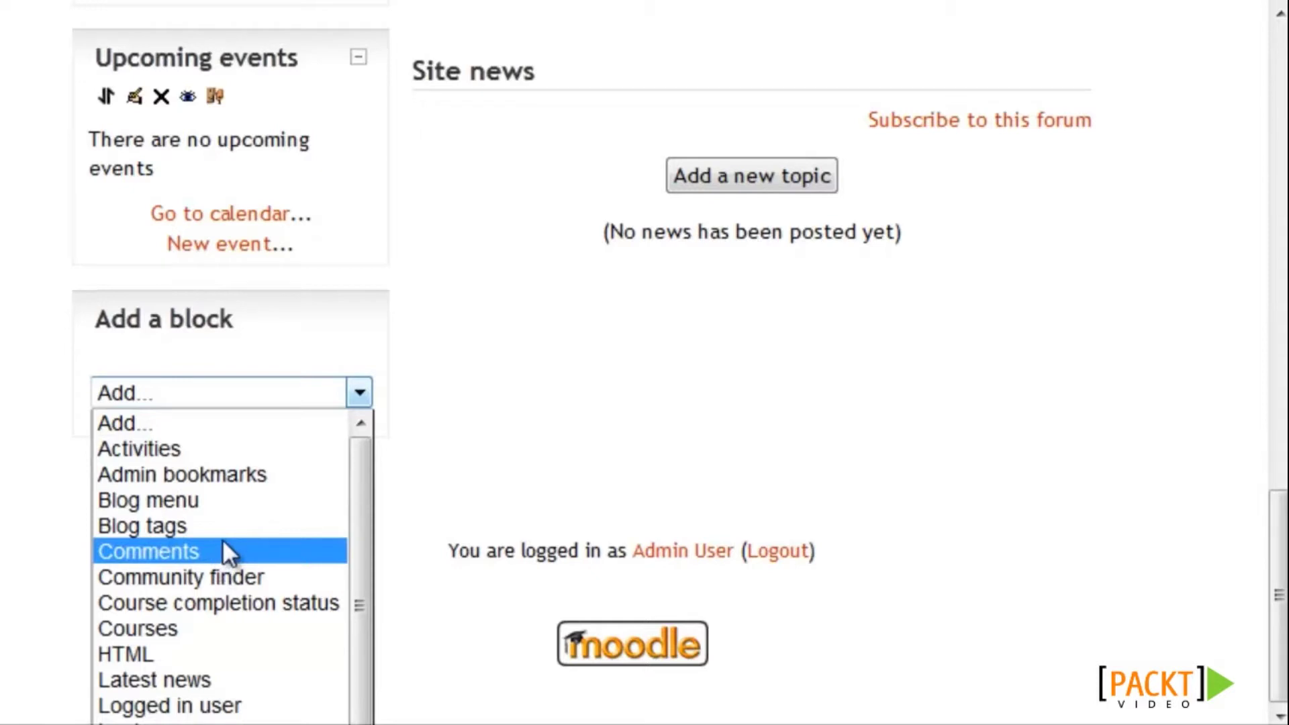
scroll(229, 477, down, 2)
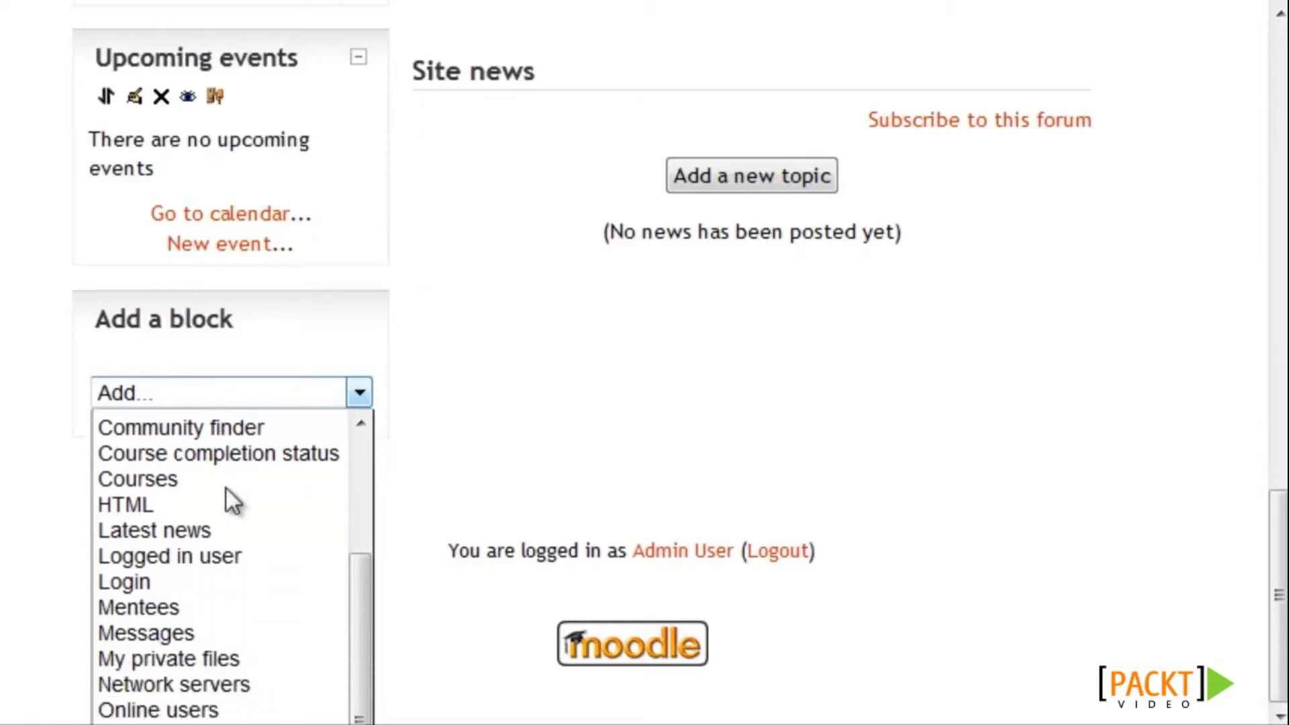
click(208, 524)
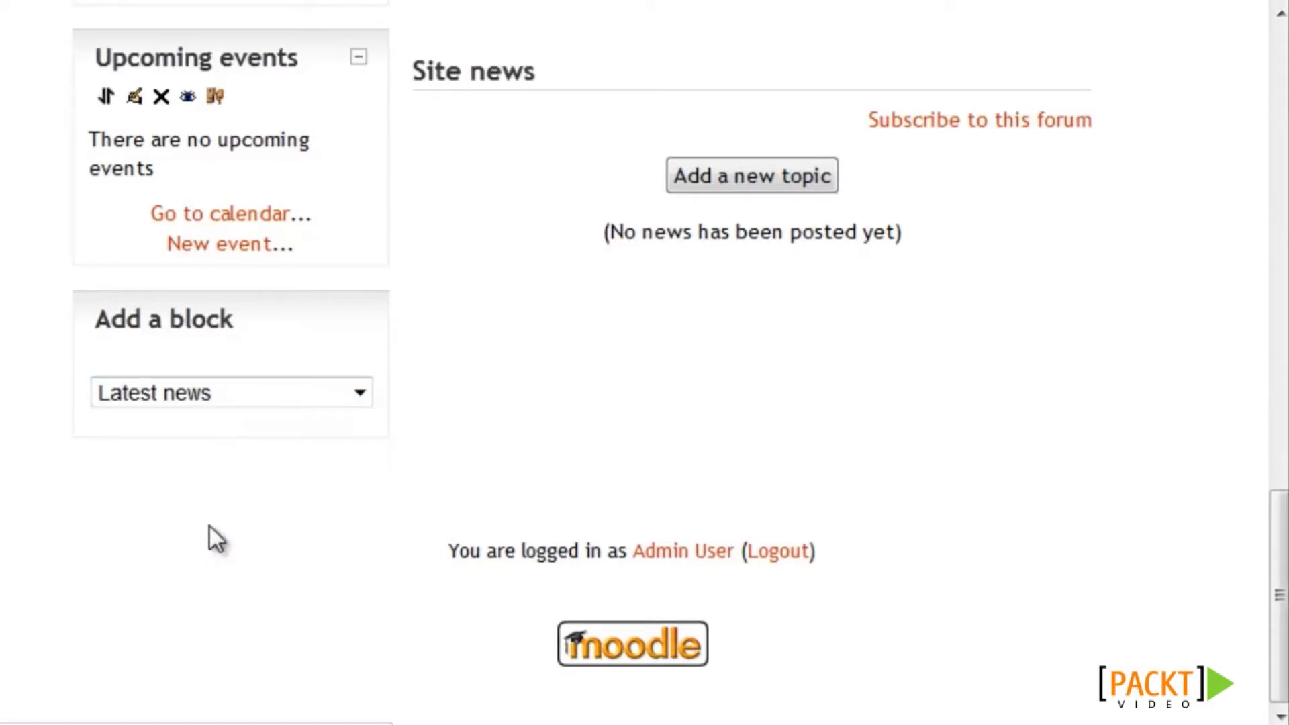
Move the Latest news block between the Main menu and Navigation blocks, and open its configuration.
scroll(599, 389, down, 10)
scroll(598, 385, down, 5)
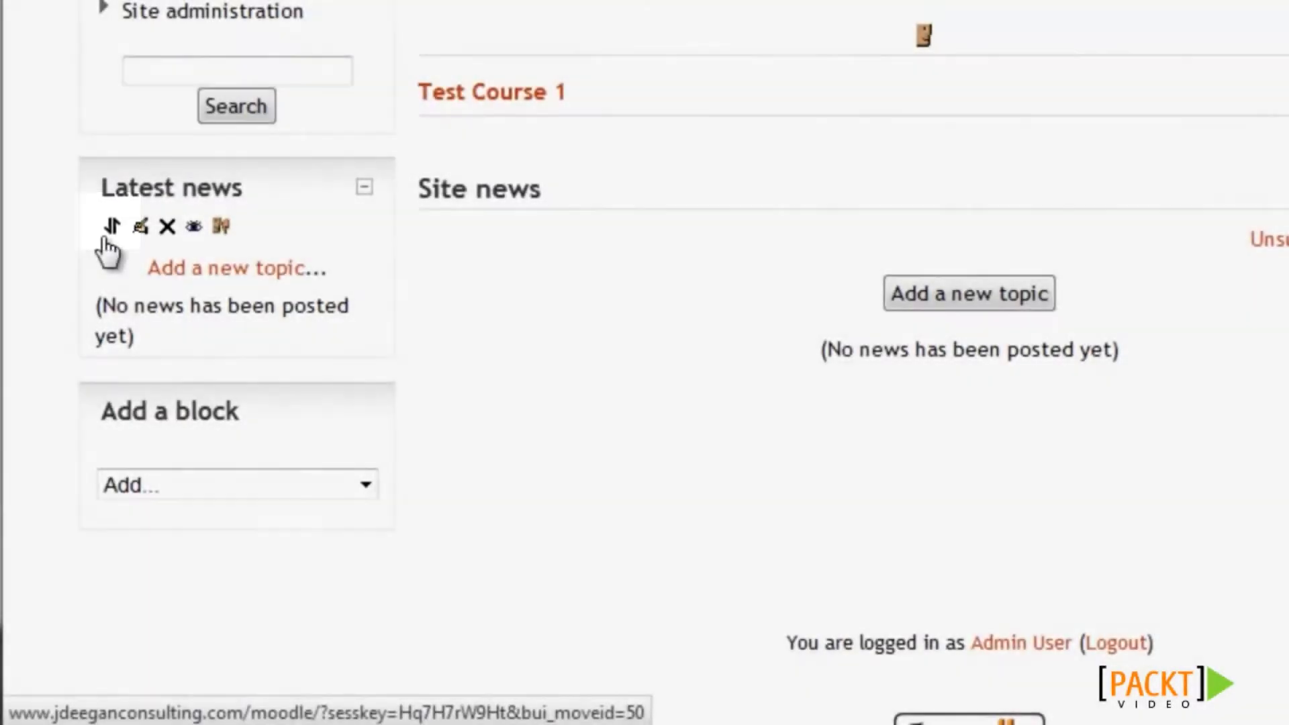
click(111, 226)
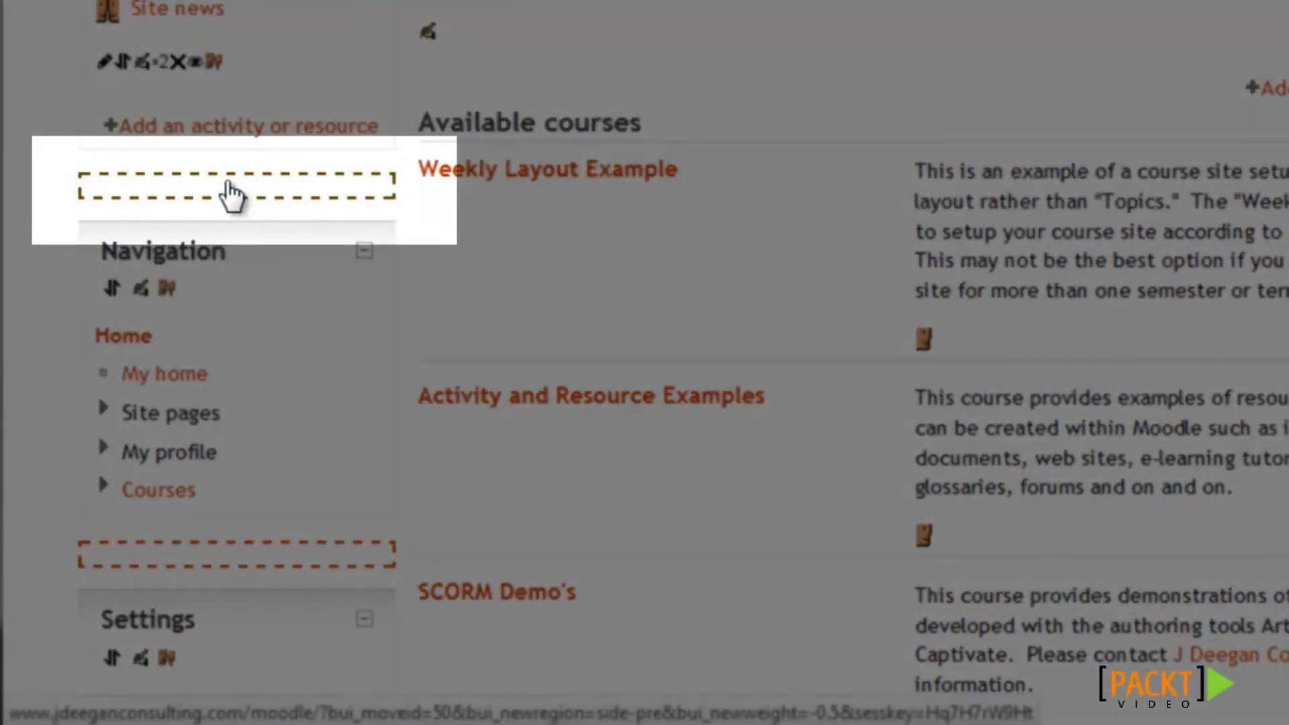
click(232, 195)
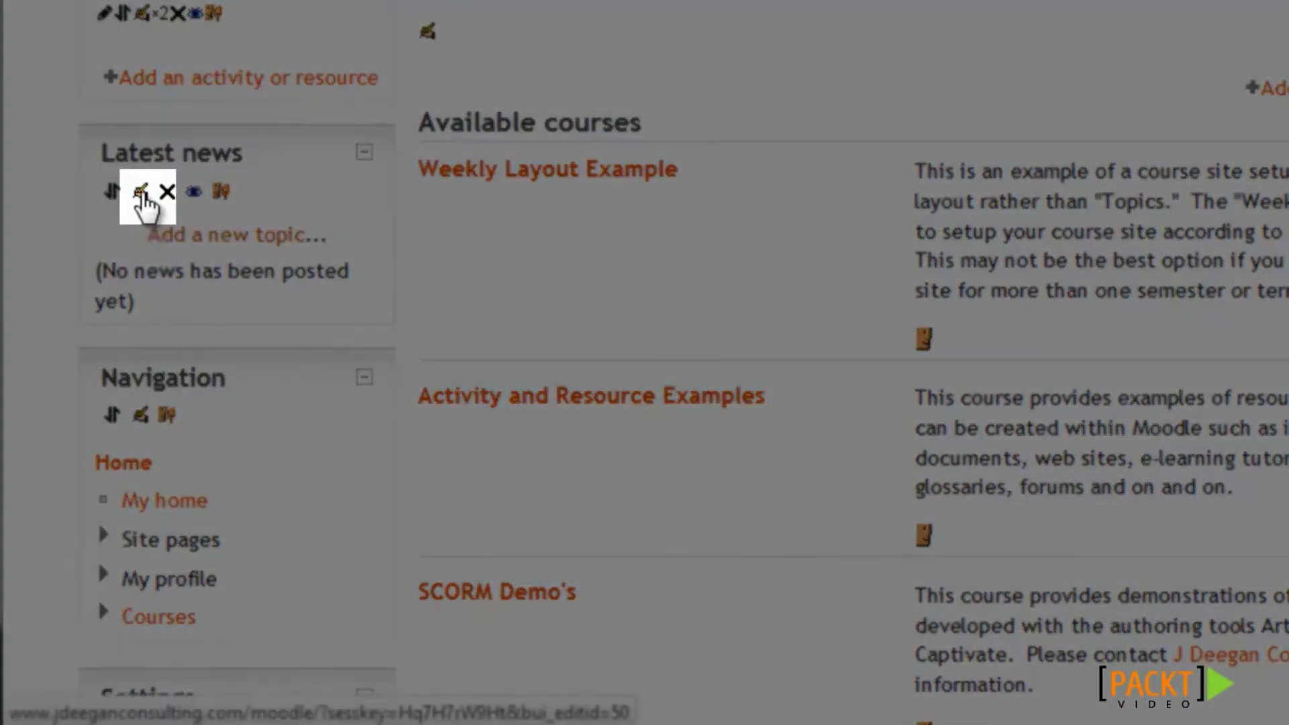
click(141, 194)
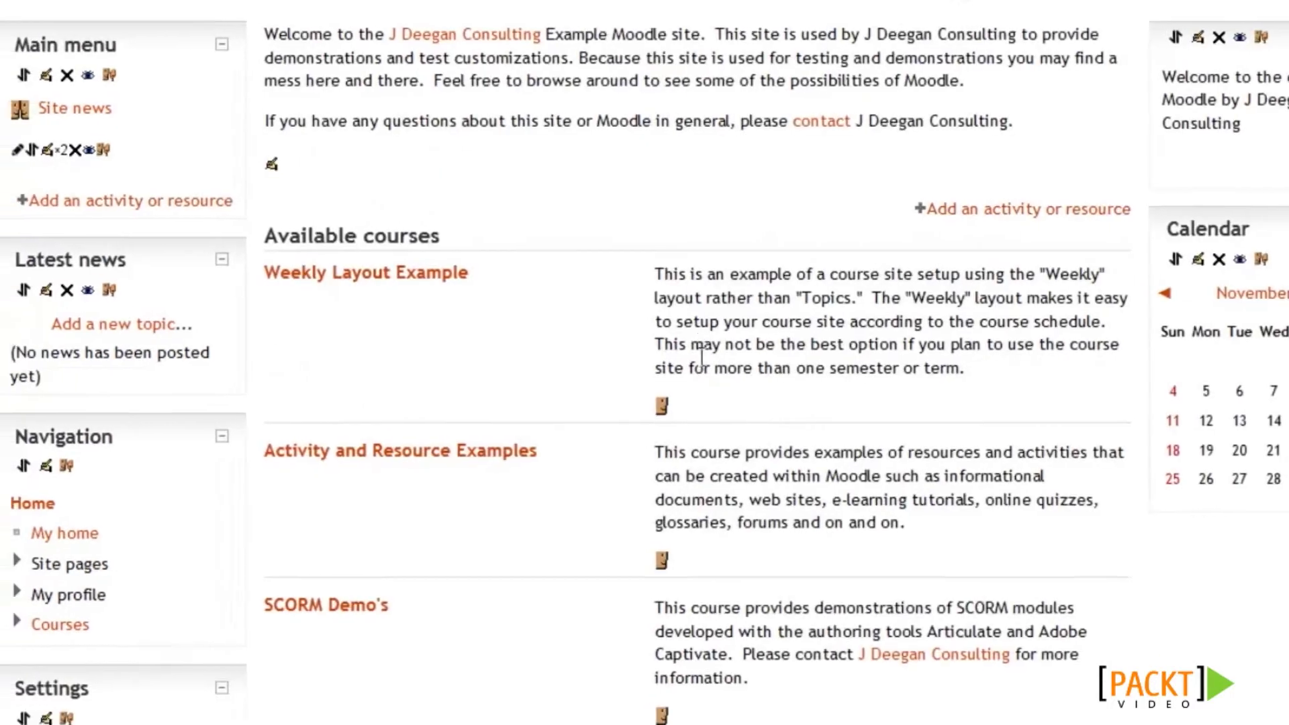
Add an HTML block to the front page.
scroll(769, 366, down, 5)
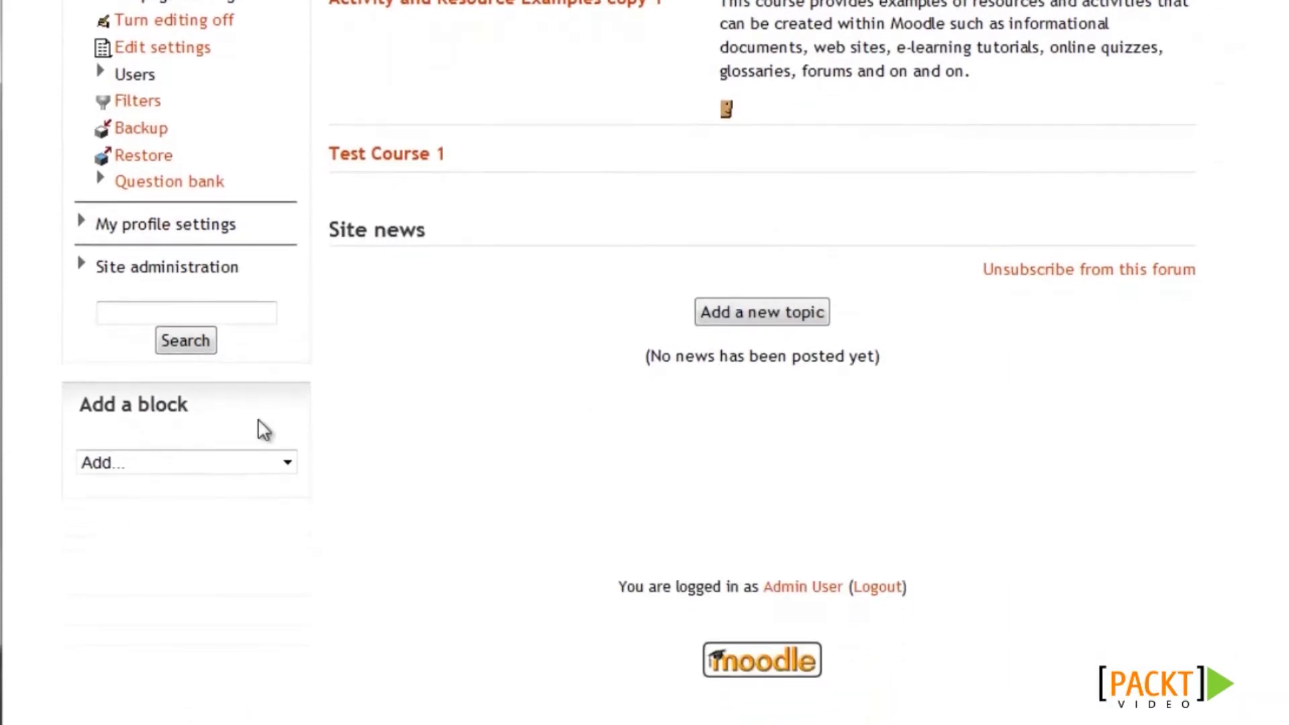
click(227, 464)
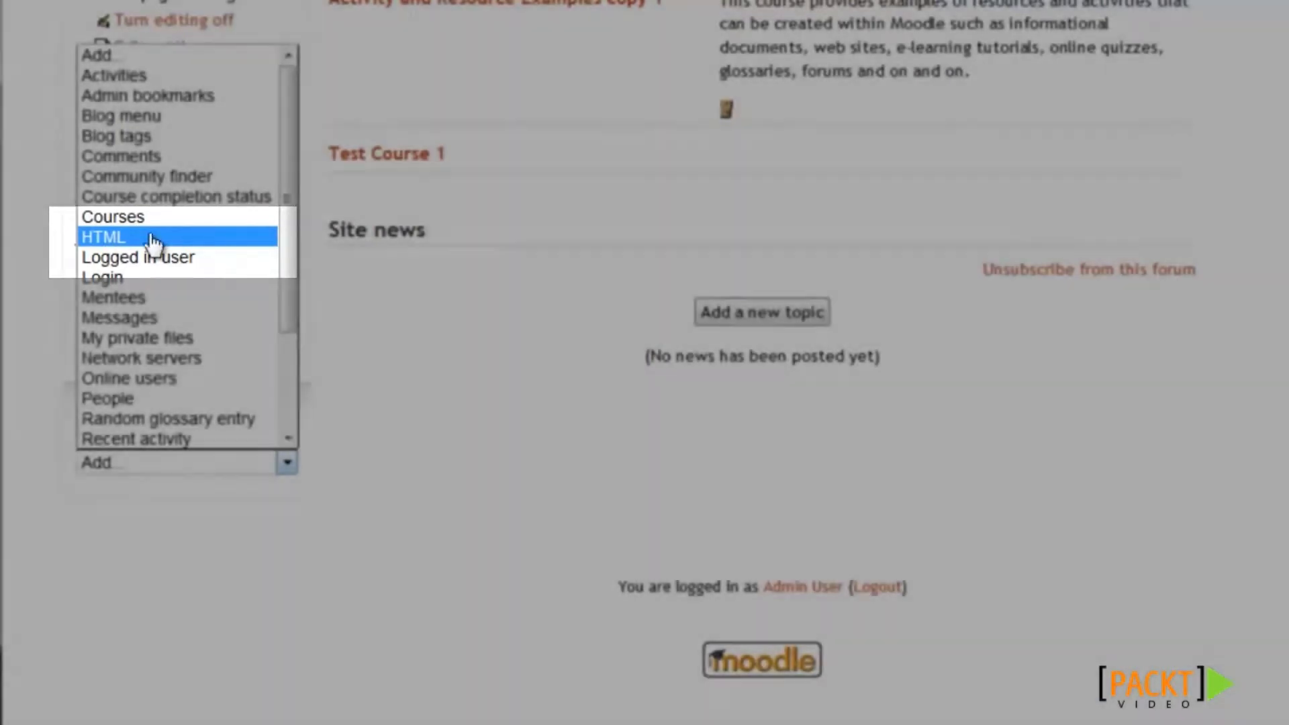
click(149, 236)
Open the new HTML block's configuration and set its block title to "Html Block".
scroll(446, 388, down, 10)
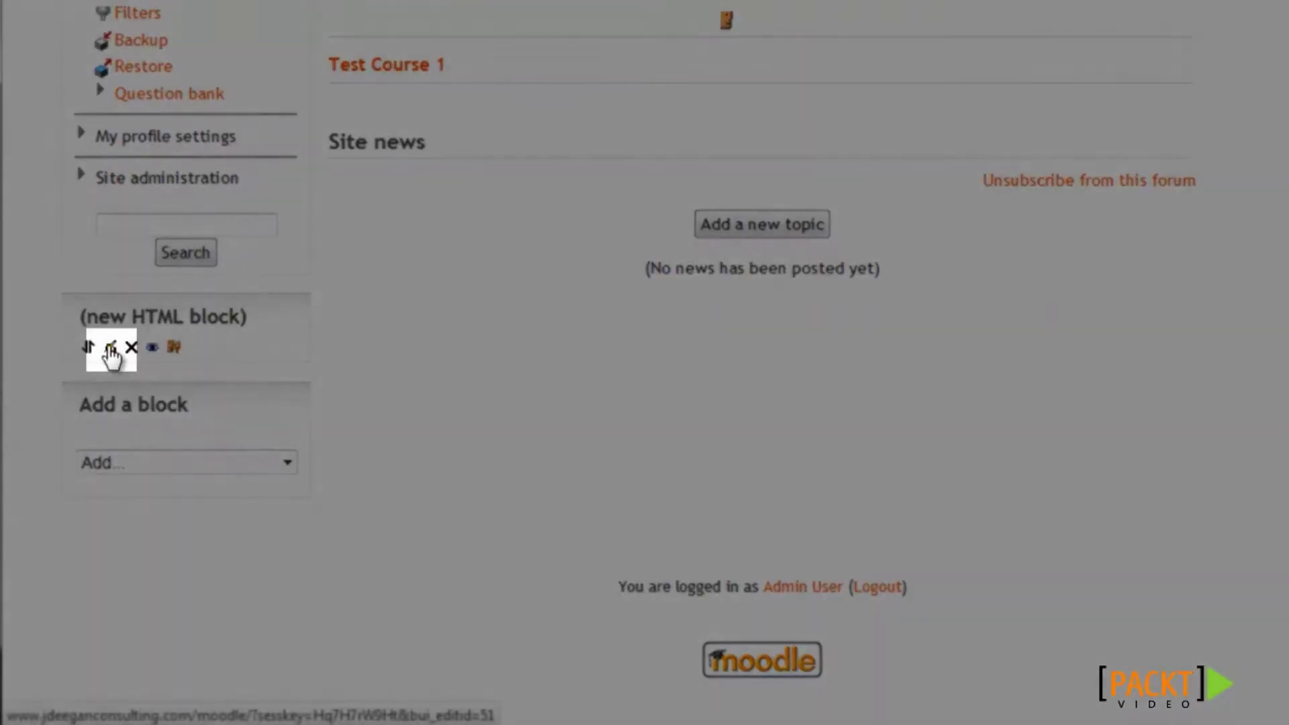
click(110, 346)
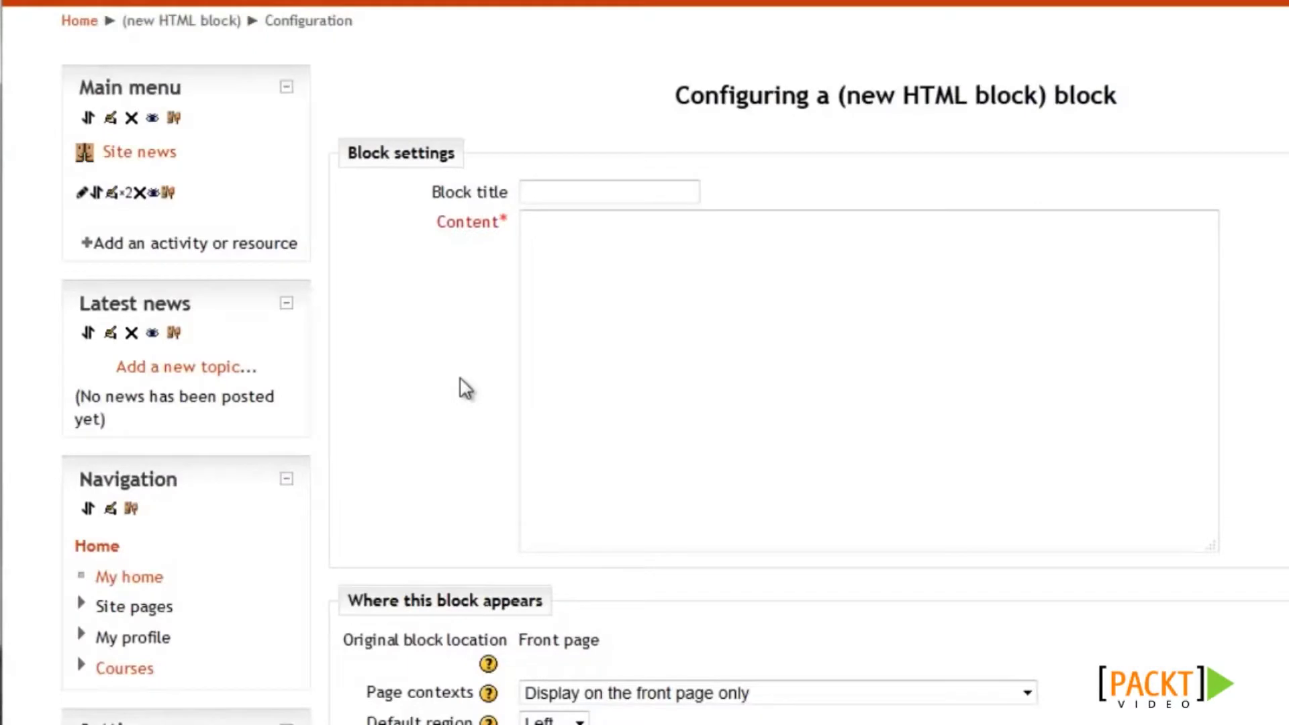
scroll(535, 141, down, 2)
click(553, 96)
text(Html)
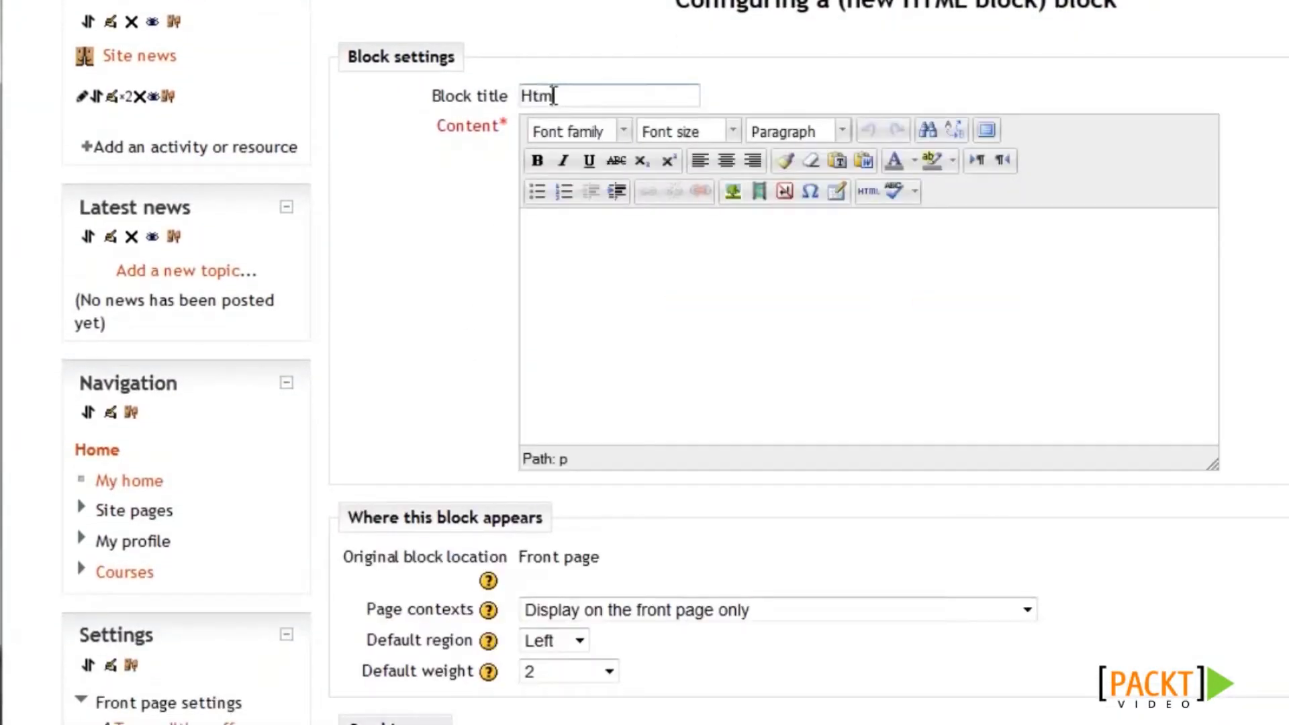
text( Block)
Enter "Add text here, or links or other multimedia" as the HTML block's content.
click(915, 324)
text(Ad)
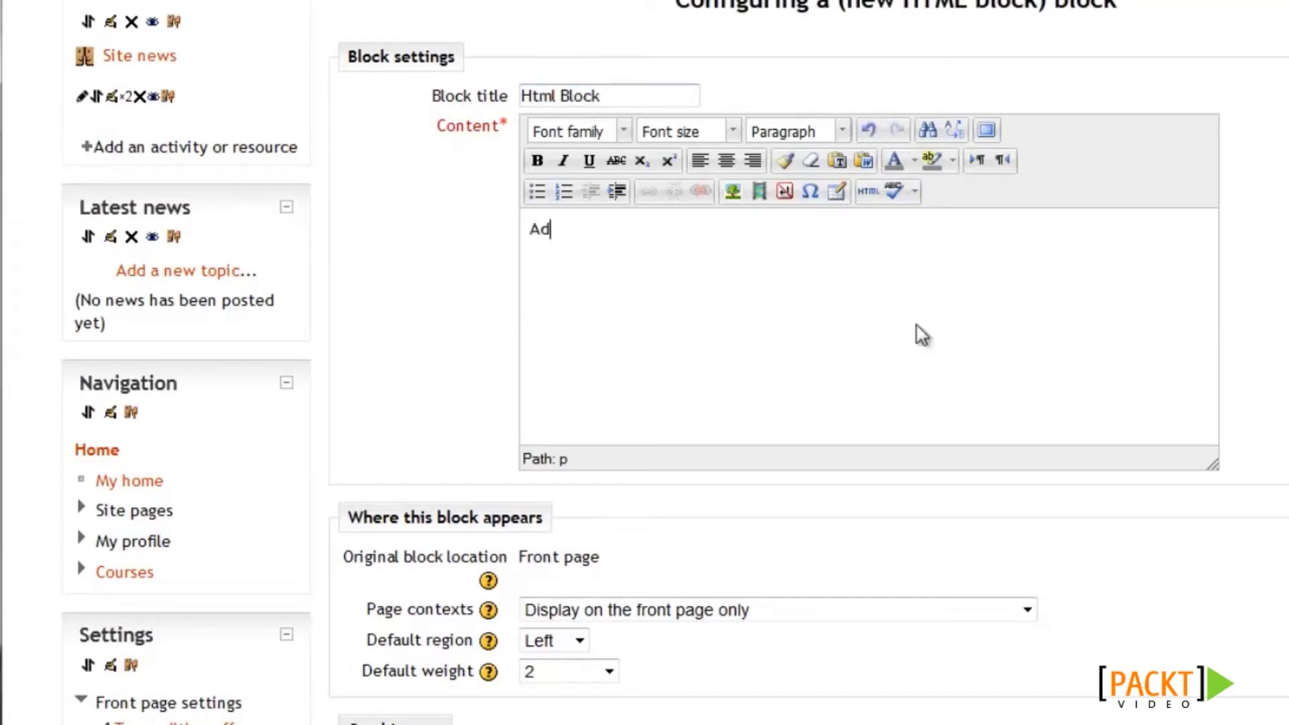
text(d text here, or )
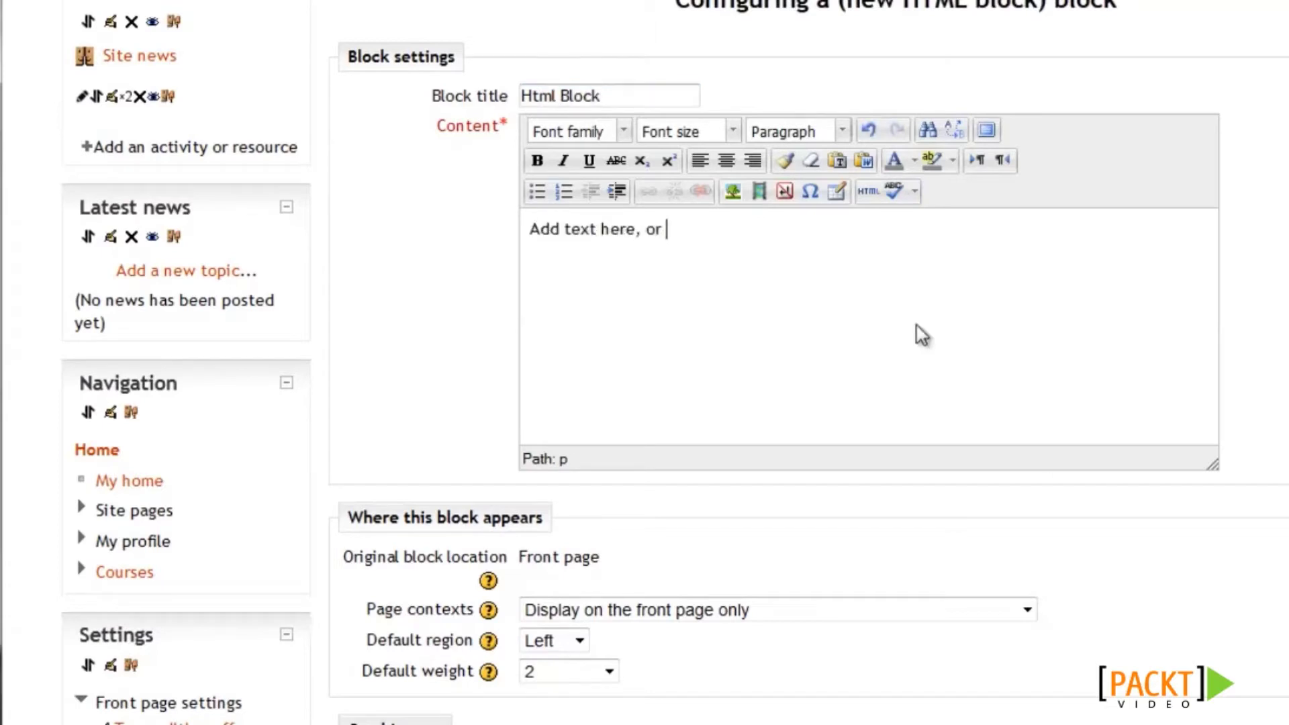
text(links or other multimedia)
Review where the HTML block appears and save its configuration.
scroll(921, 334, down, 3)
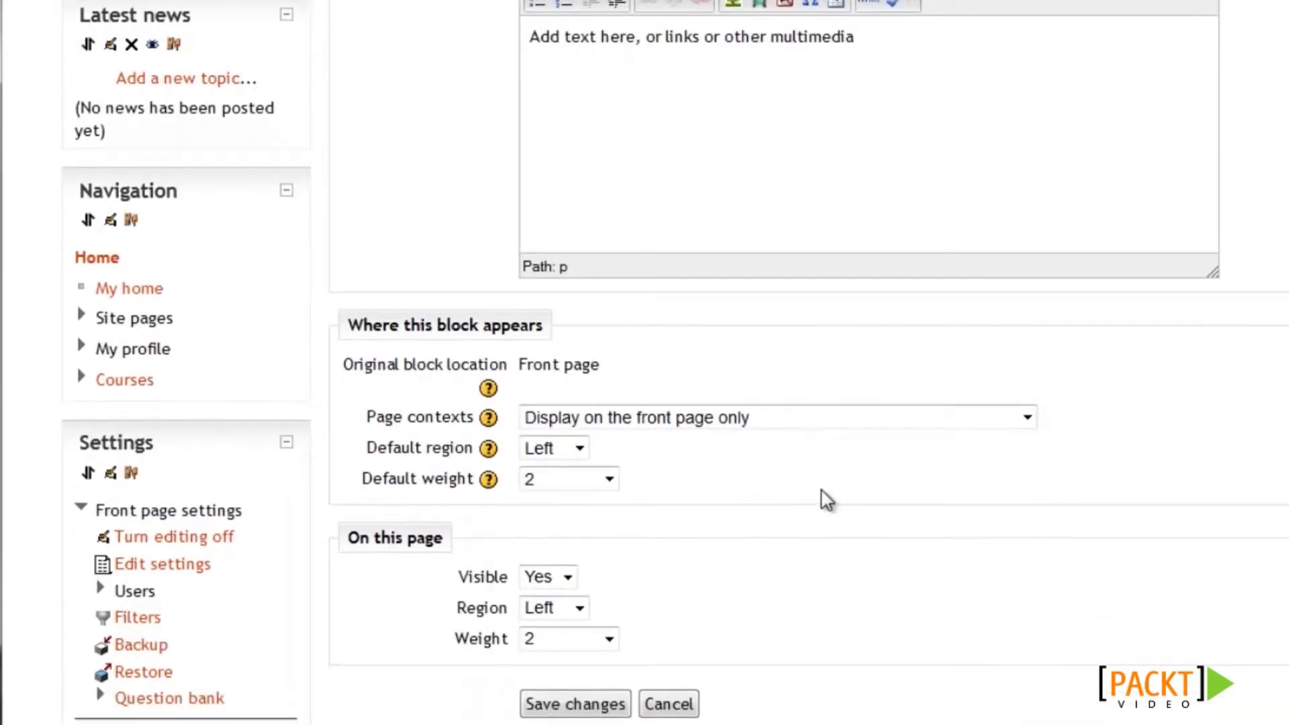
scroll(832, 497, down, 1)
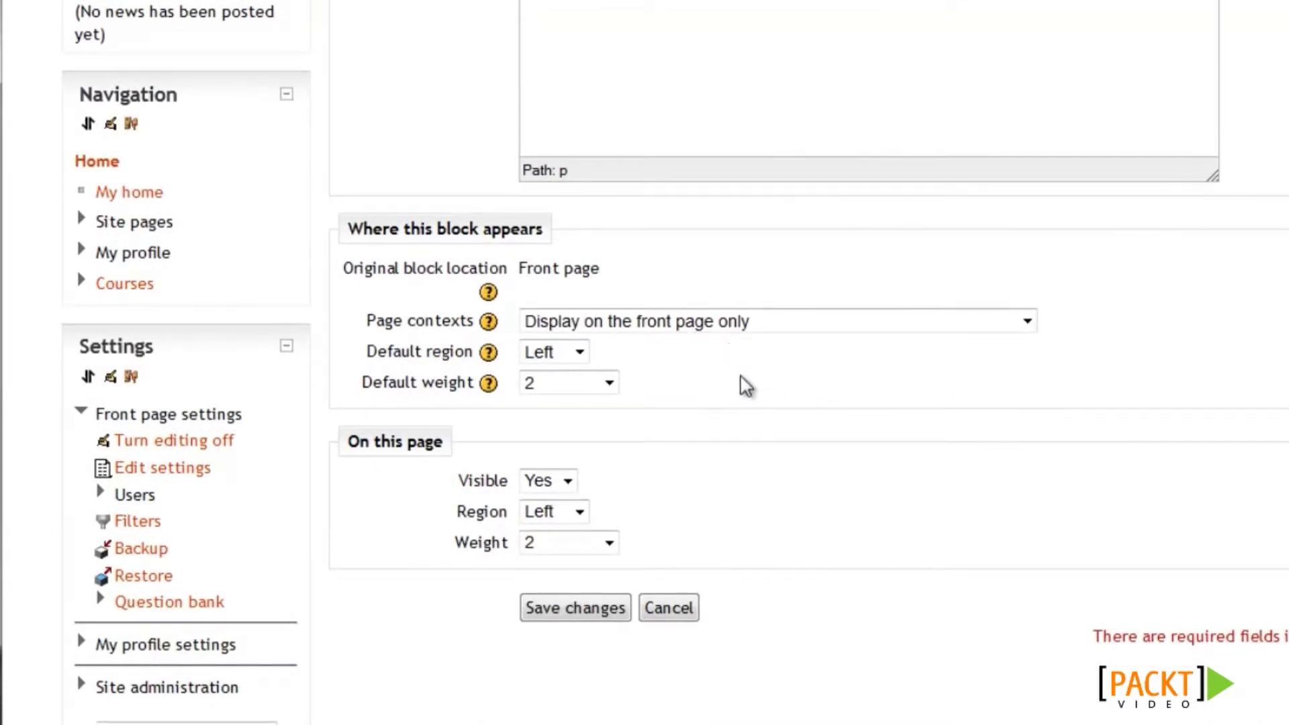
scroll(746, 385, down, 1)
scroll(745, 384, down, 2)
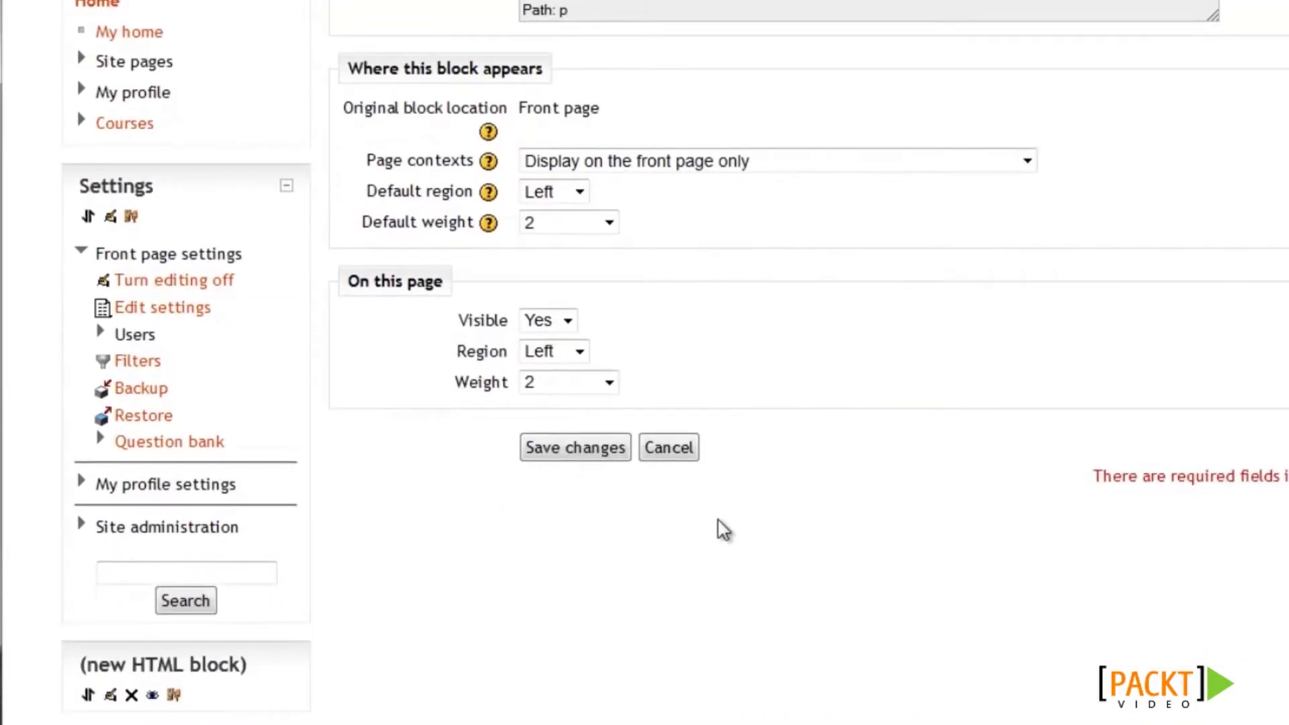
click(601, 454)
Look through the list of block types that can be added to the front page.
scroll(987, 423, down, 10)
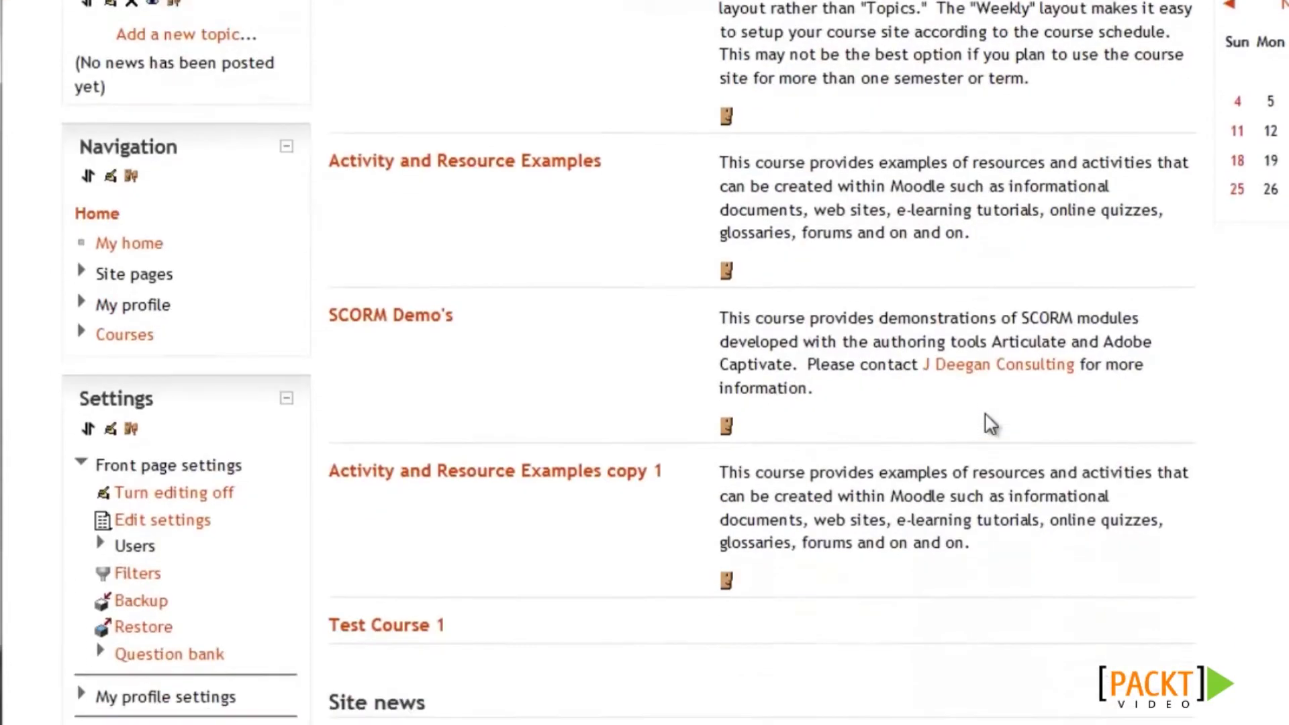
scroll(989, 424, down, 4)
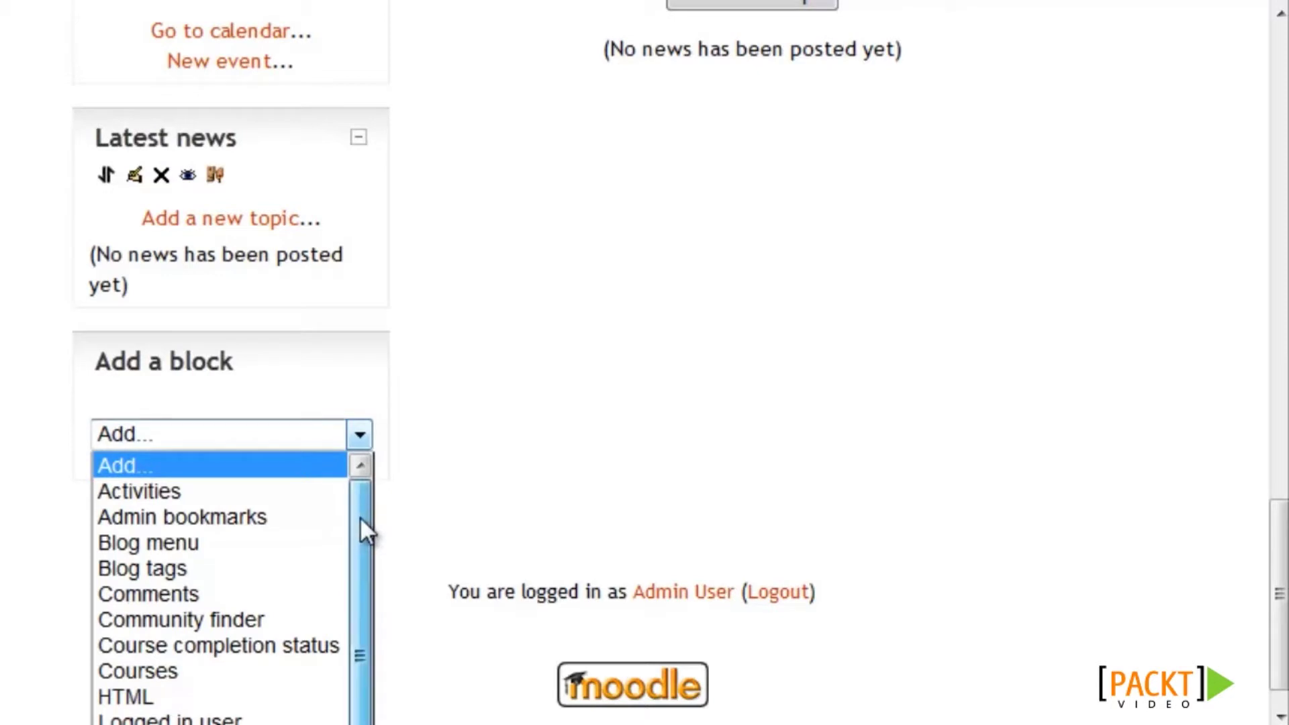
drag(360, 509, 366, 576)
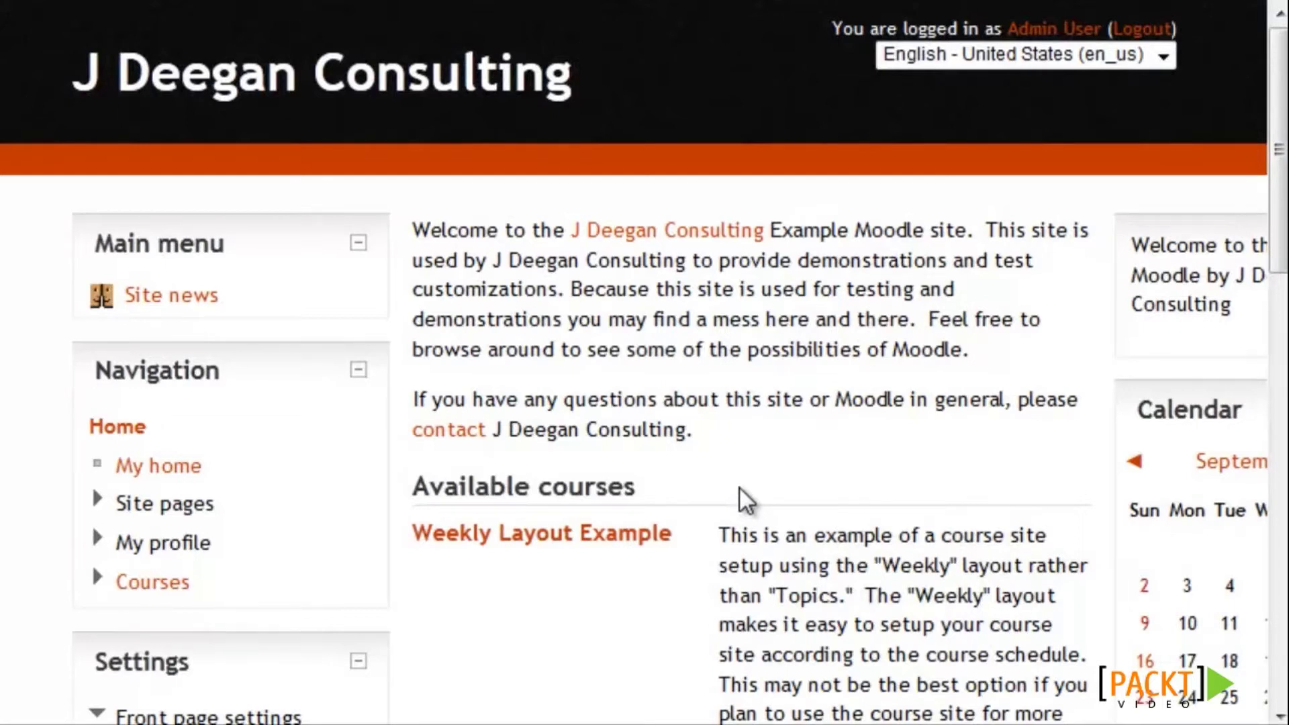
Open the Manage authentication page among the authentication plugins in Site administration.
scroll(740, 487, down, 7)
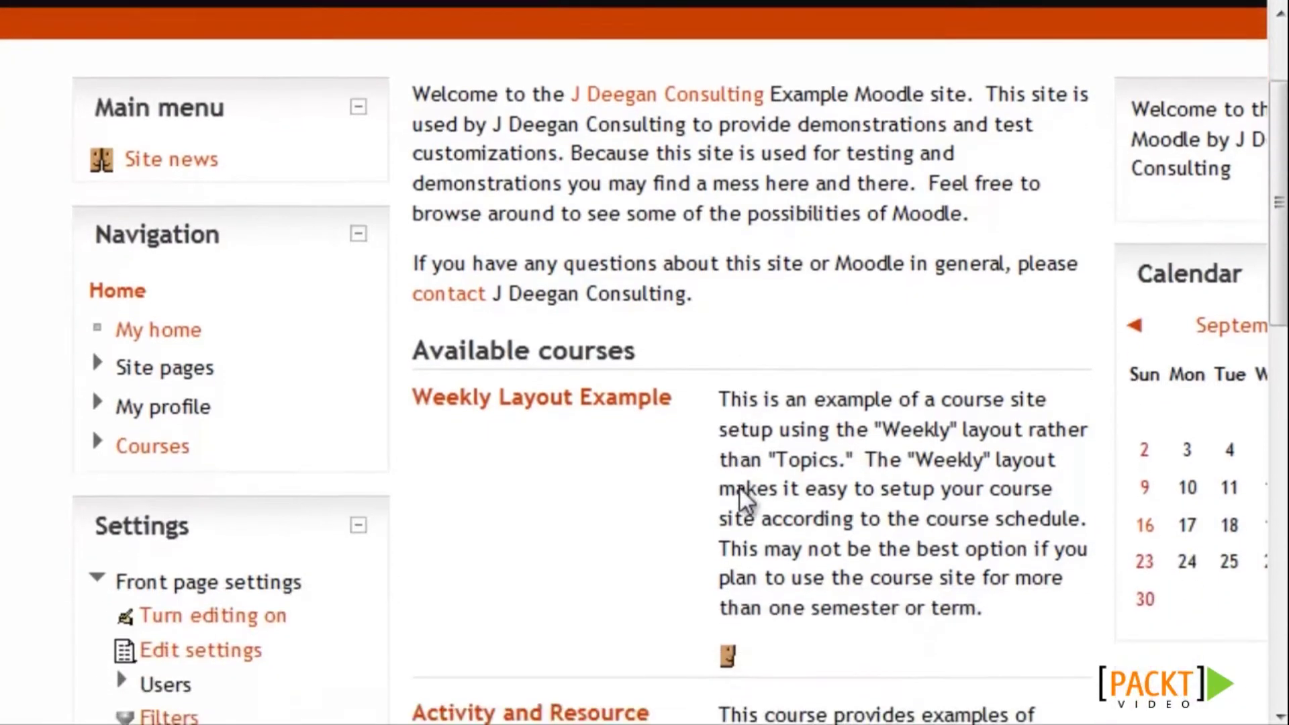
scroll(741, 486, down, 2)
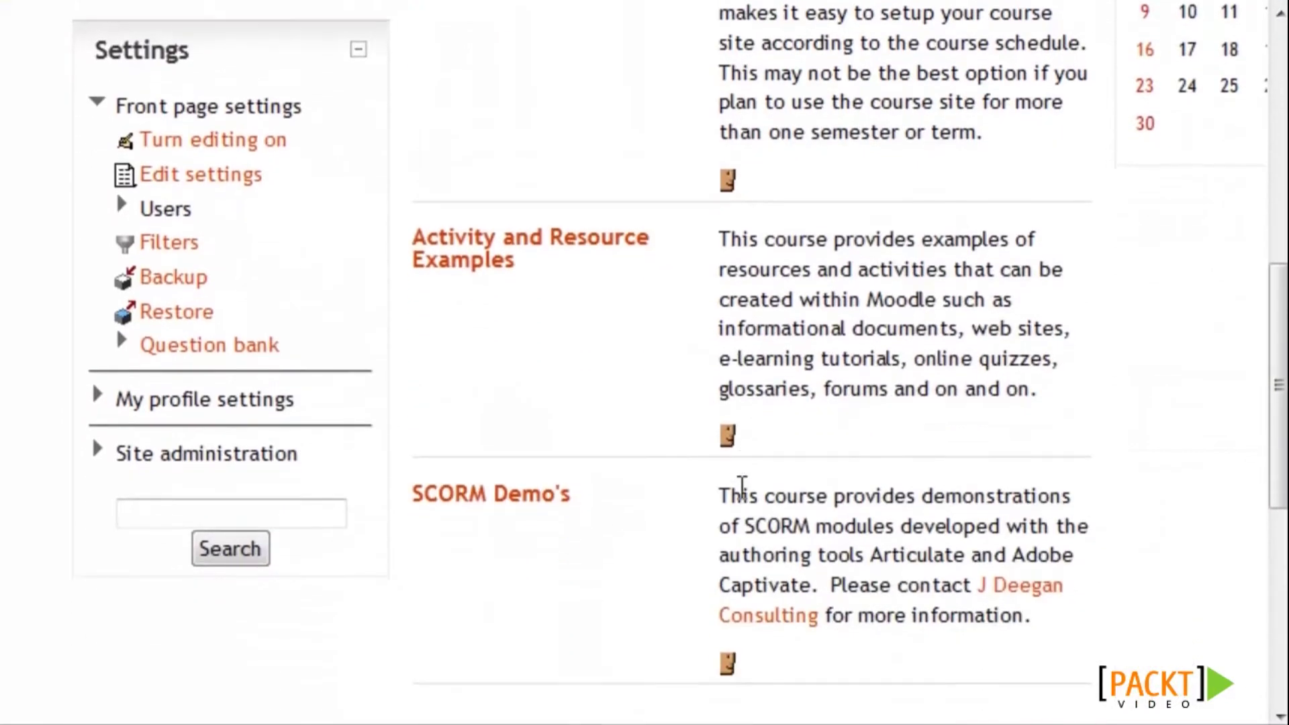
scroll(743, 489, down, 2)
click(208, 332)
scroll(461, 386, down, 5)
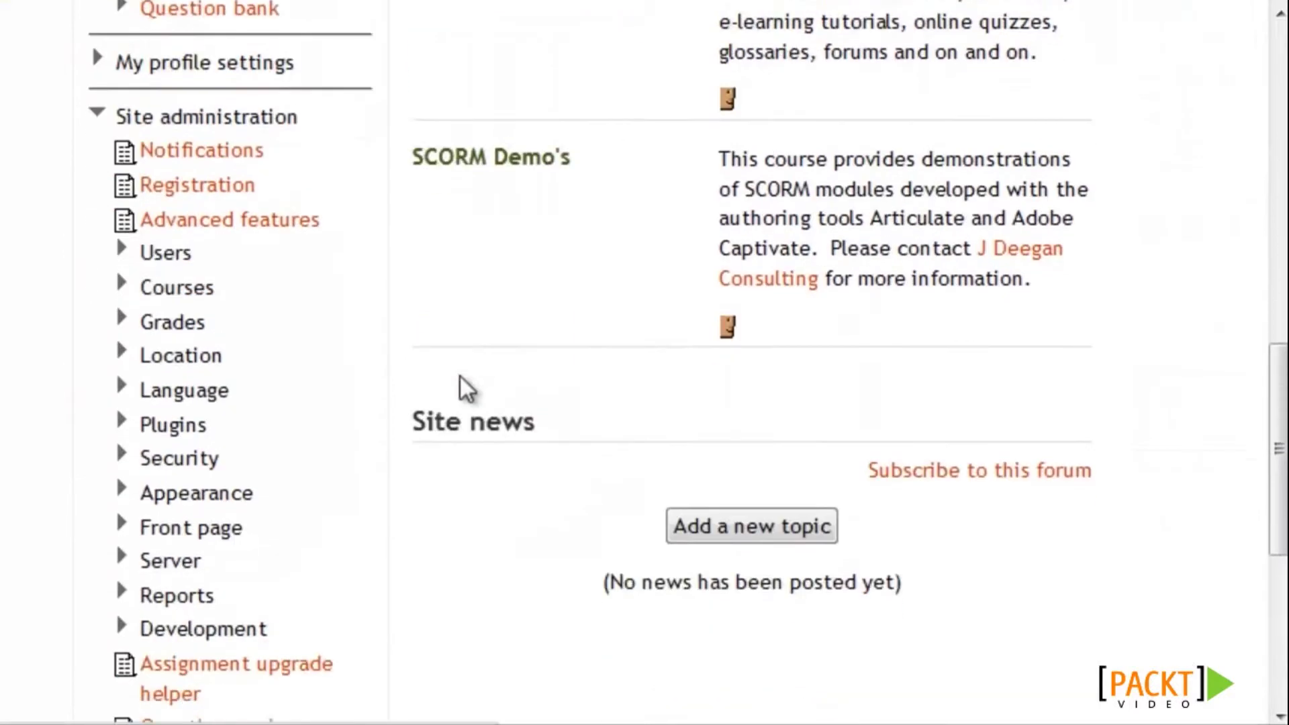
click(169, 314)
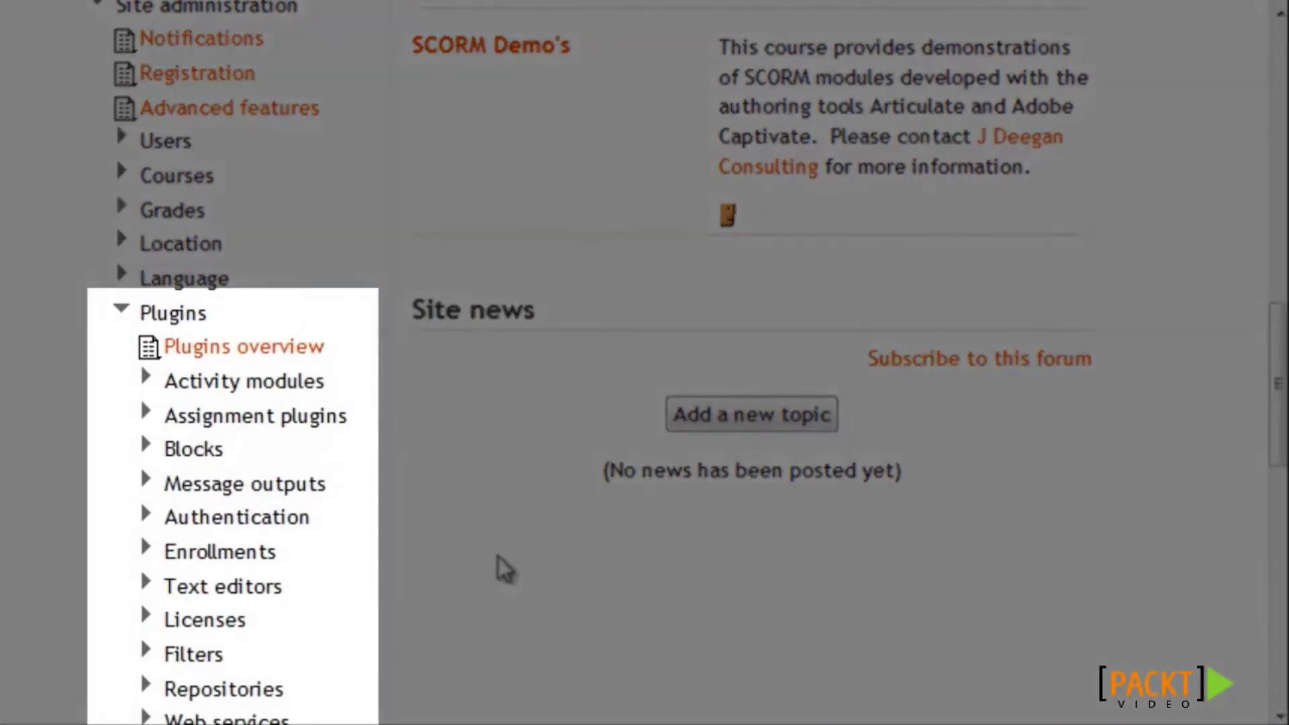
click(275, 520)
scroll(490, 512, down, 1)
scroll(490, 512, down, 3)
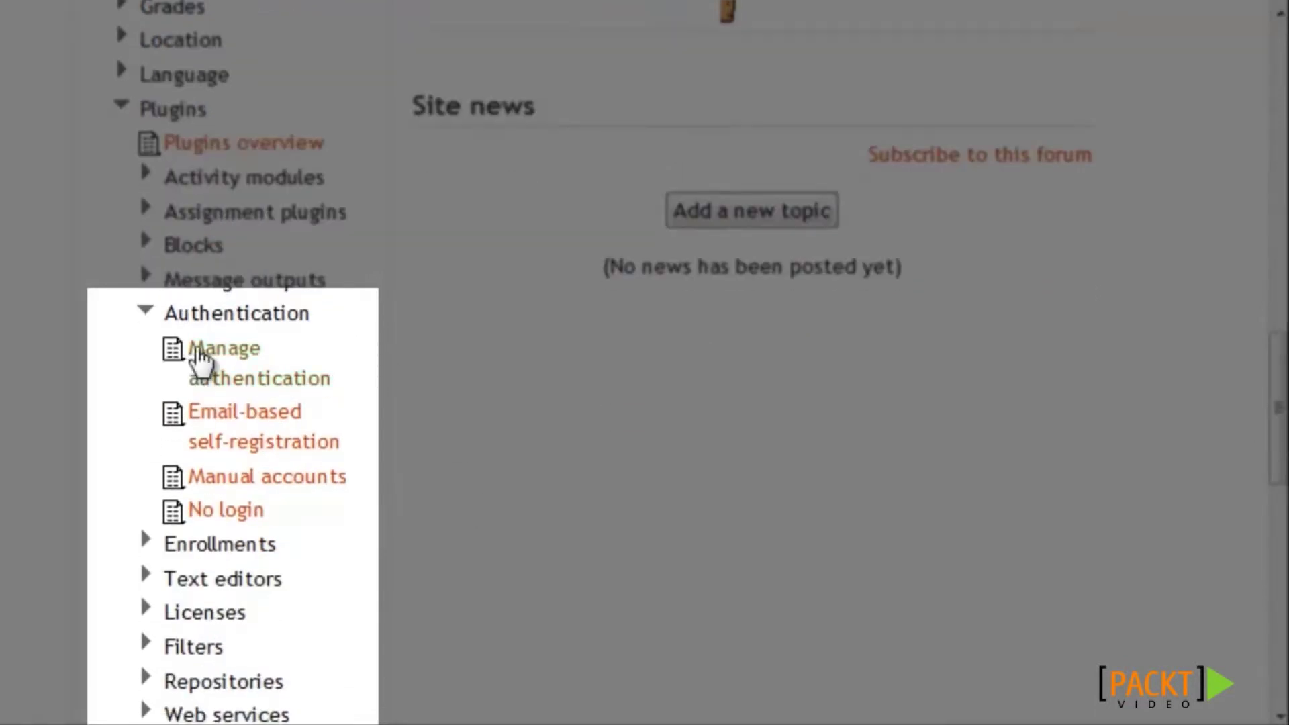
click(222, 361)
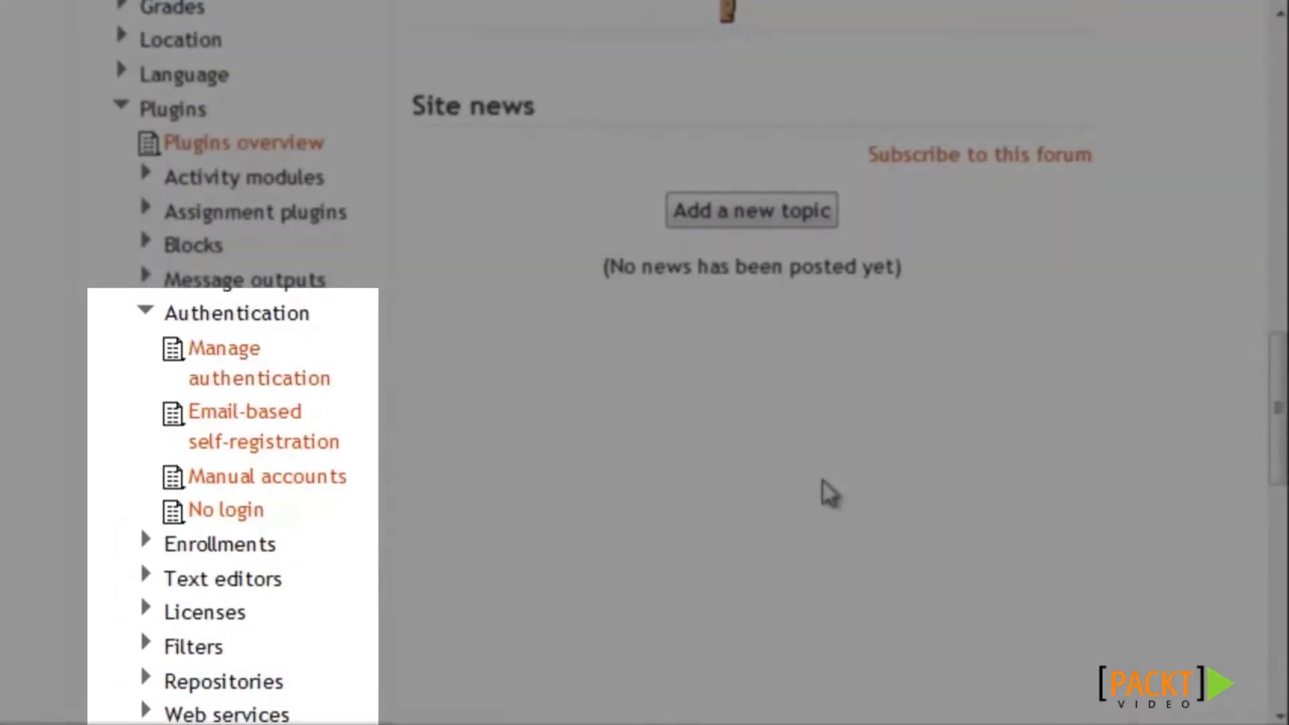
Set Self registration to Email-based self-registration in the common authentication settings and save the changes.
scroll(851, 460, down, 5)
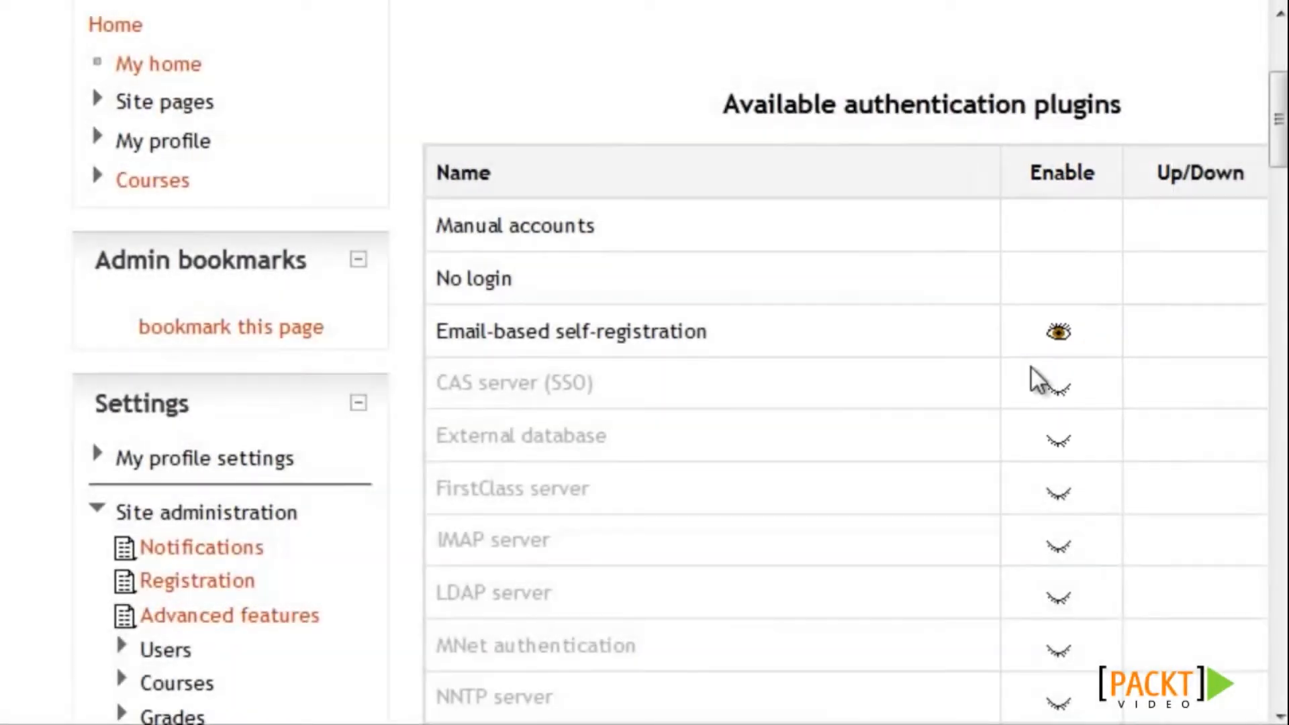
scroll(909, 366, down, 3)
scroll(614, 196, down, 10)
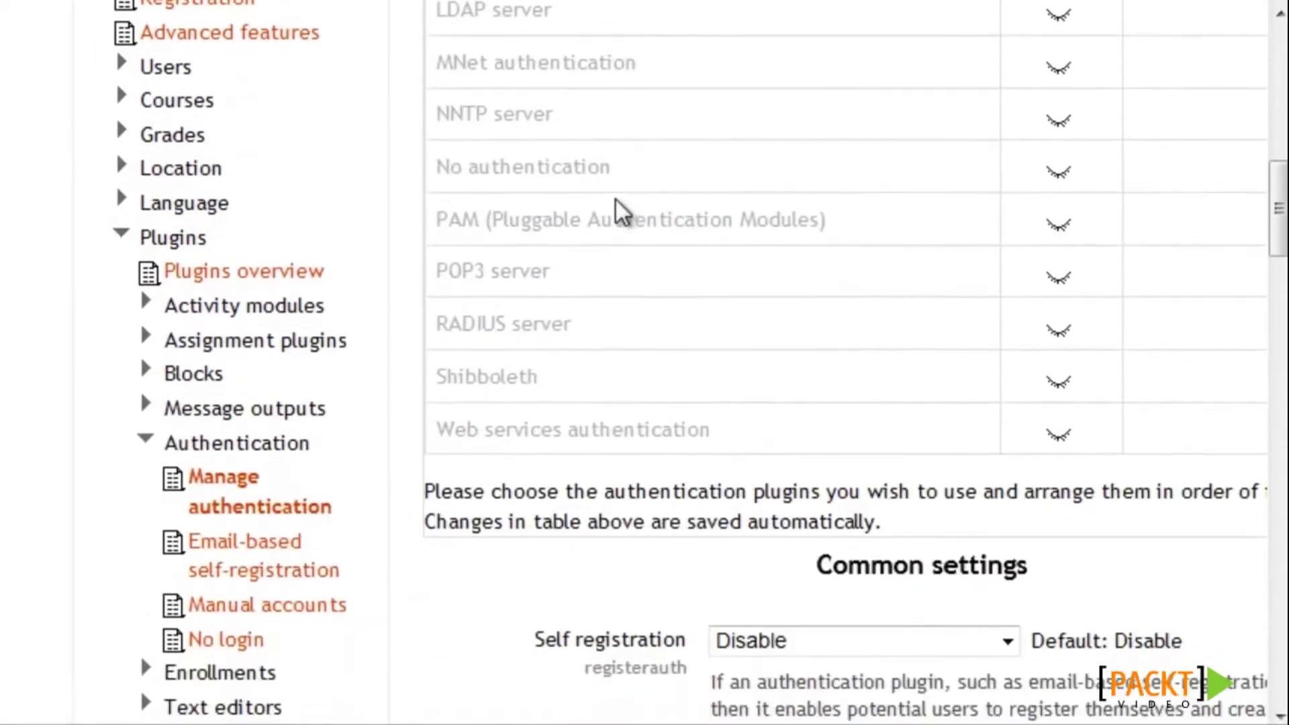
scroll(578, 293, down, 1)
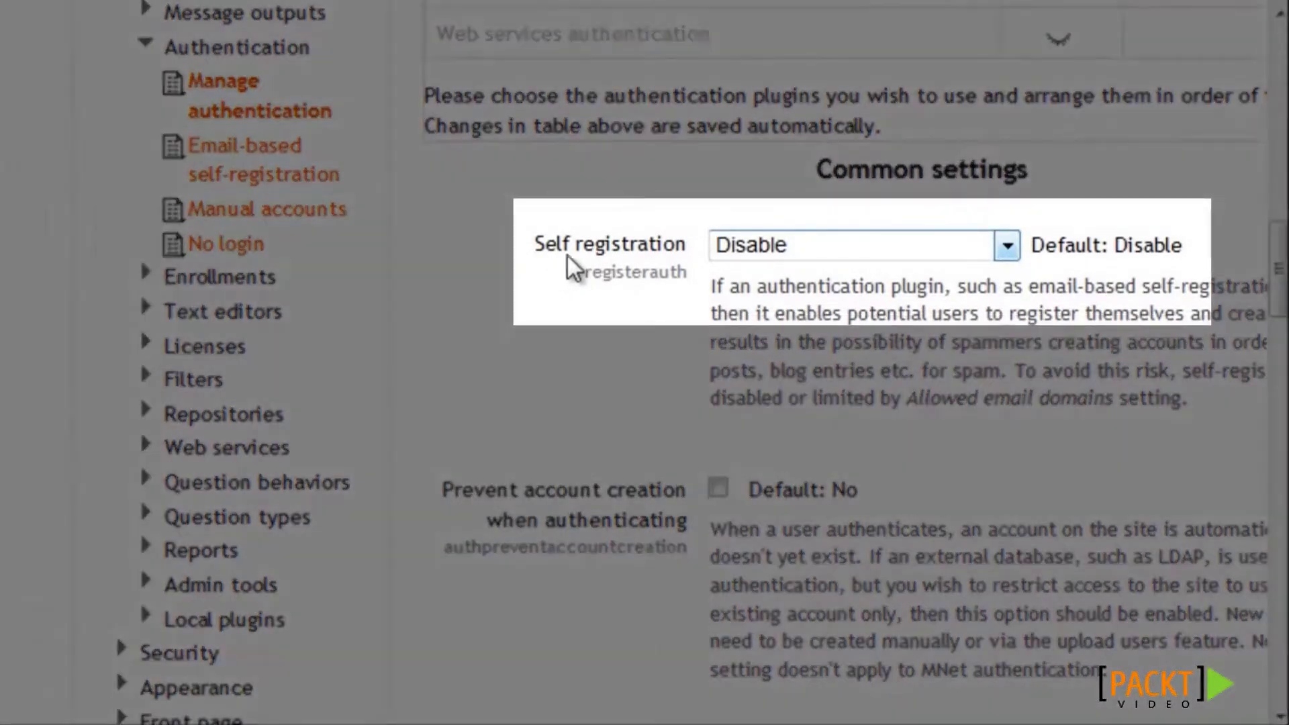
click(779, 247)
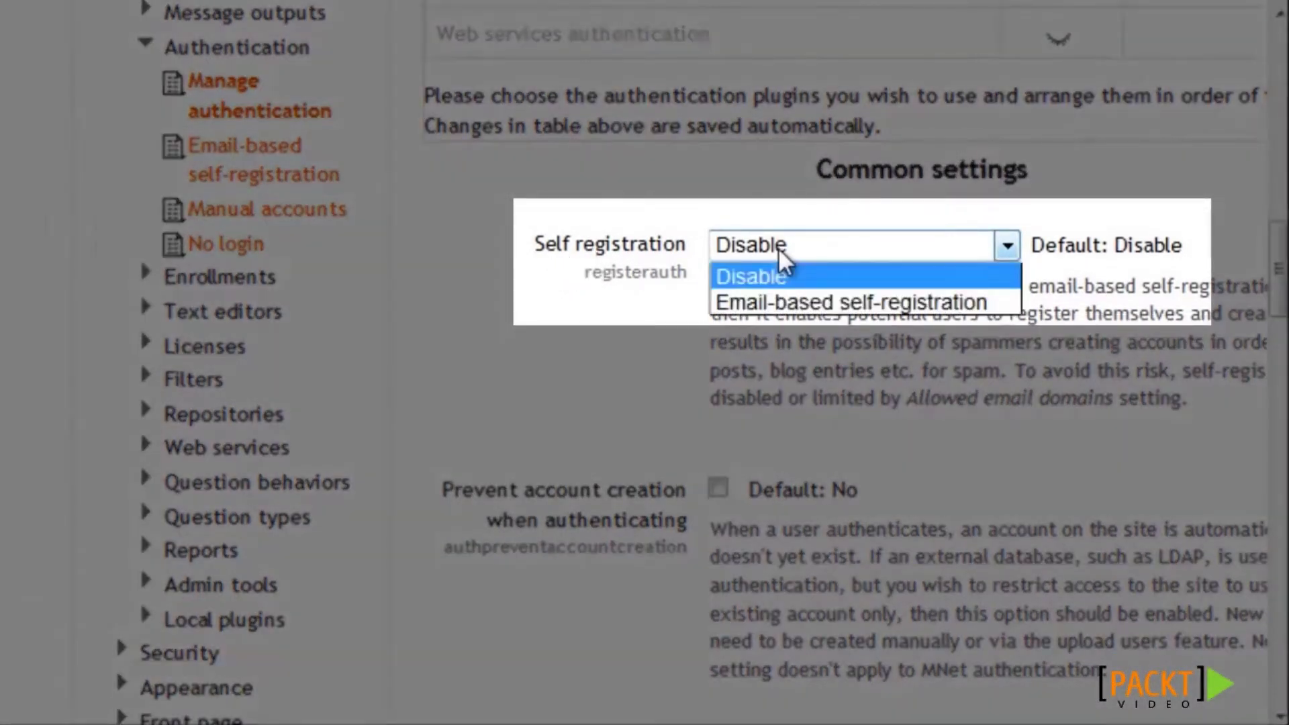
click(782, 303)
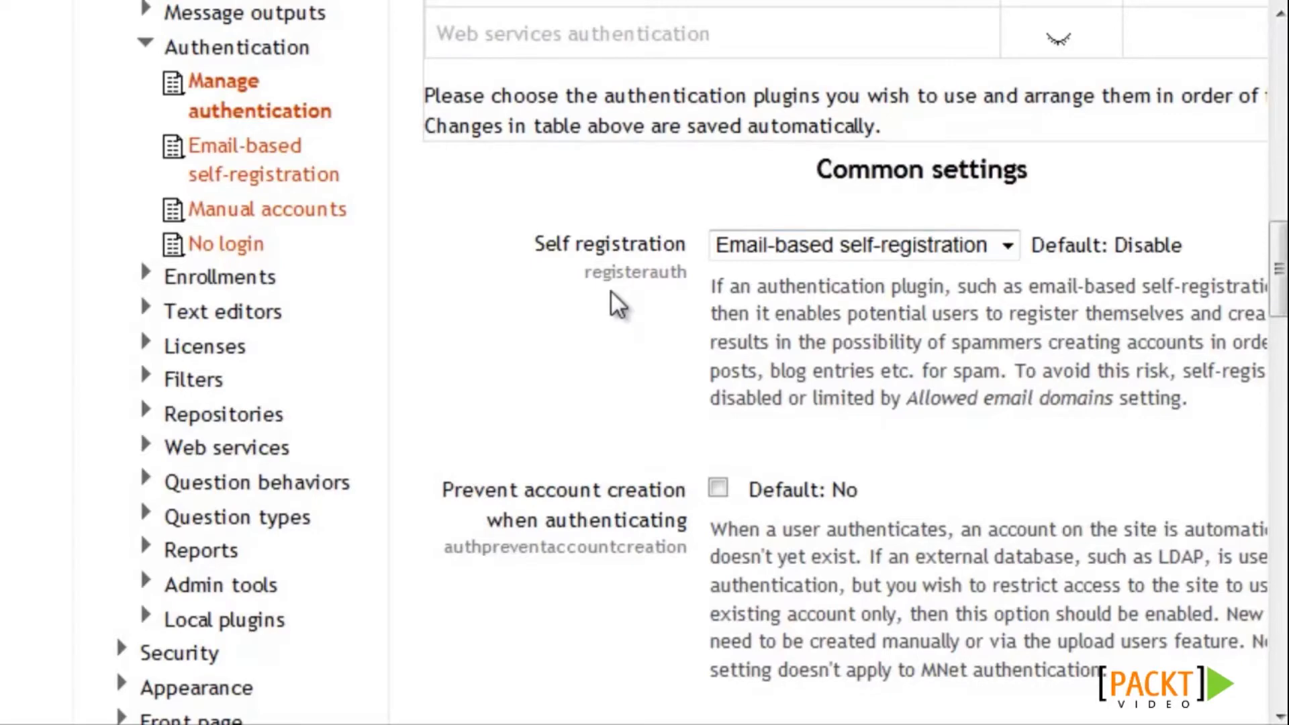
scroll(611, 295, down, 15)
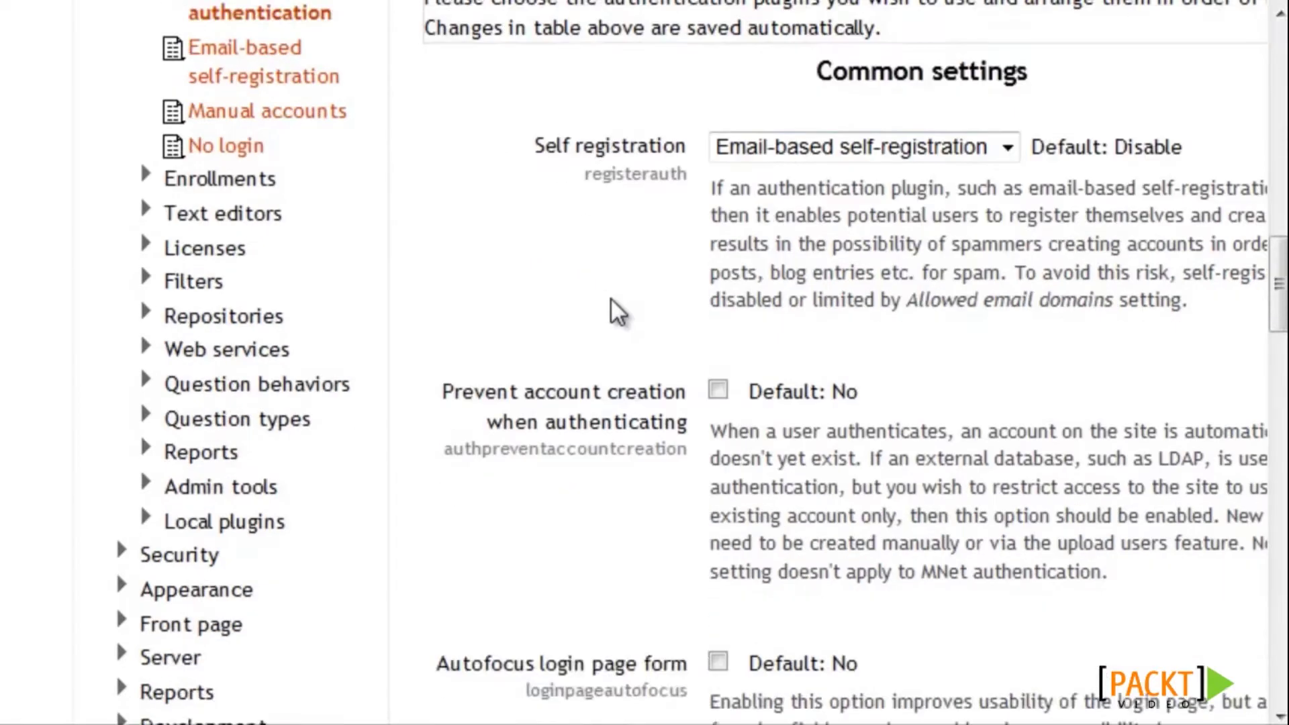
scroll(607, 295, down, 4)
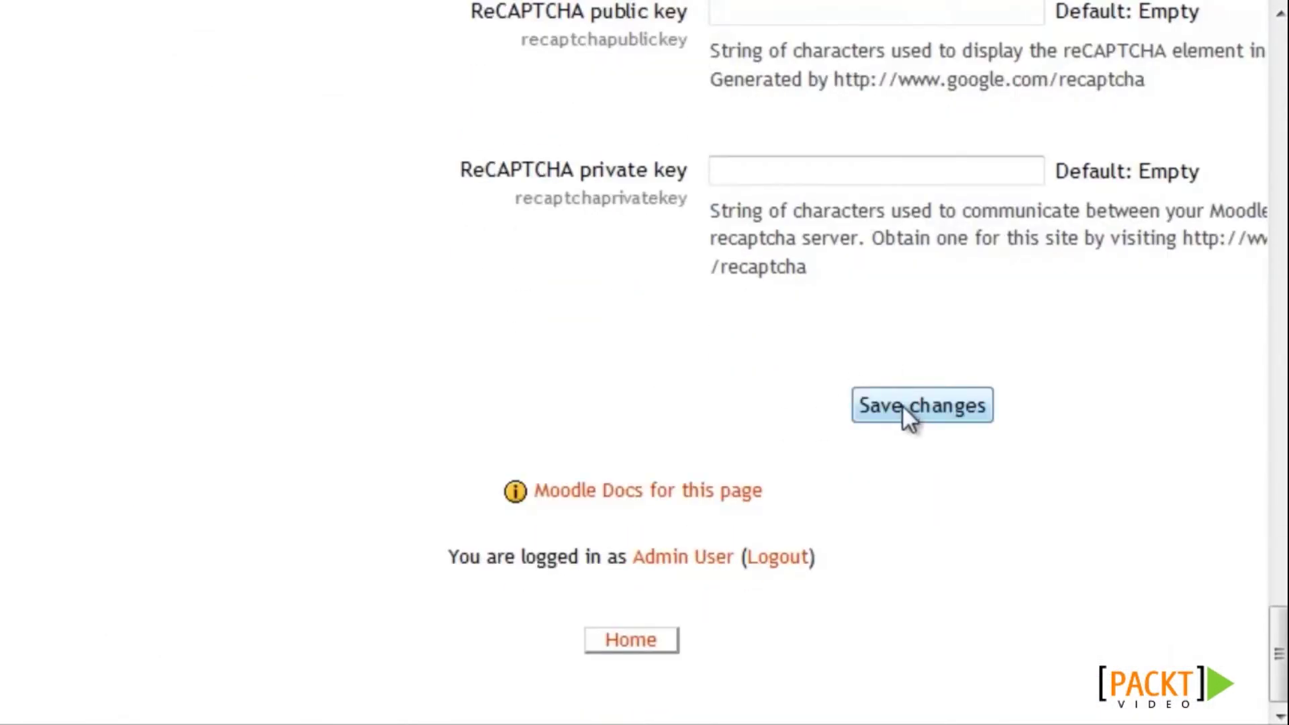
click(991, 398)
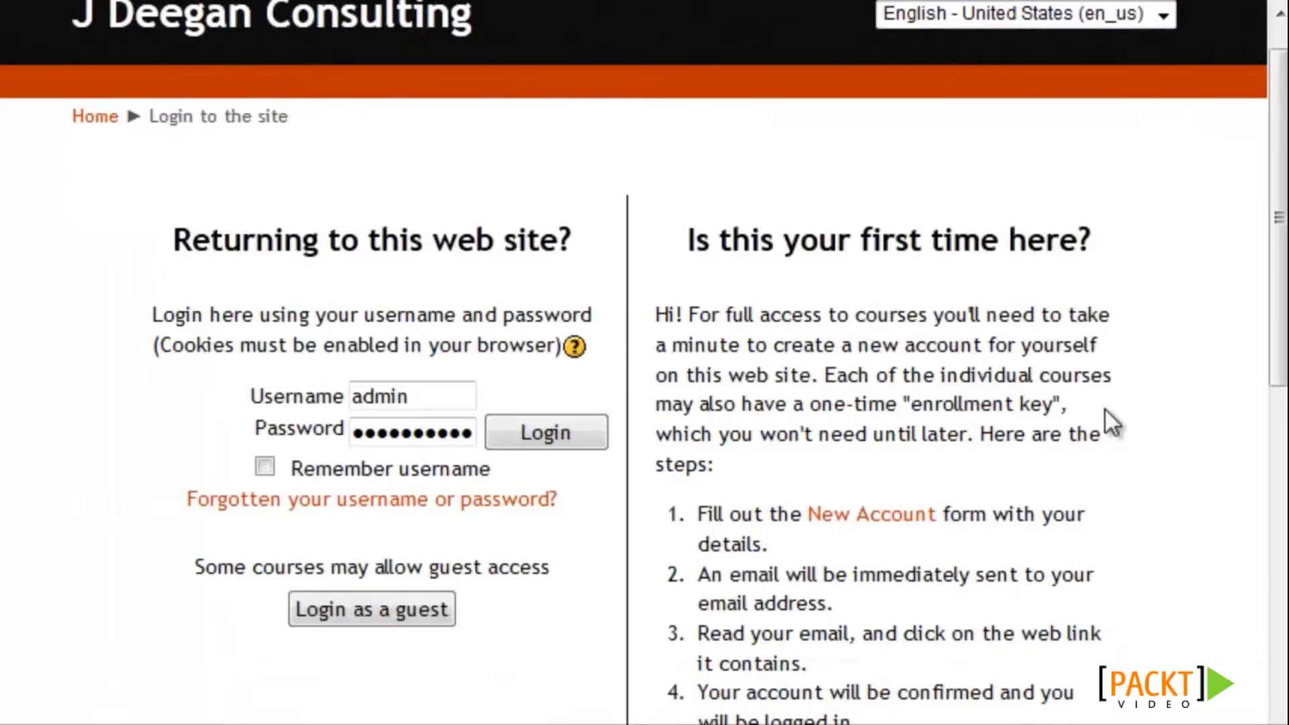
Read through the first-time visitor instructions for creating a new account on the site's login page.
drag(1279, 258, 1279, 342)
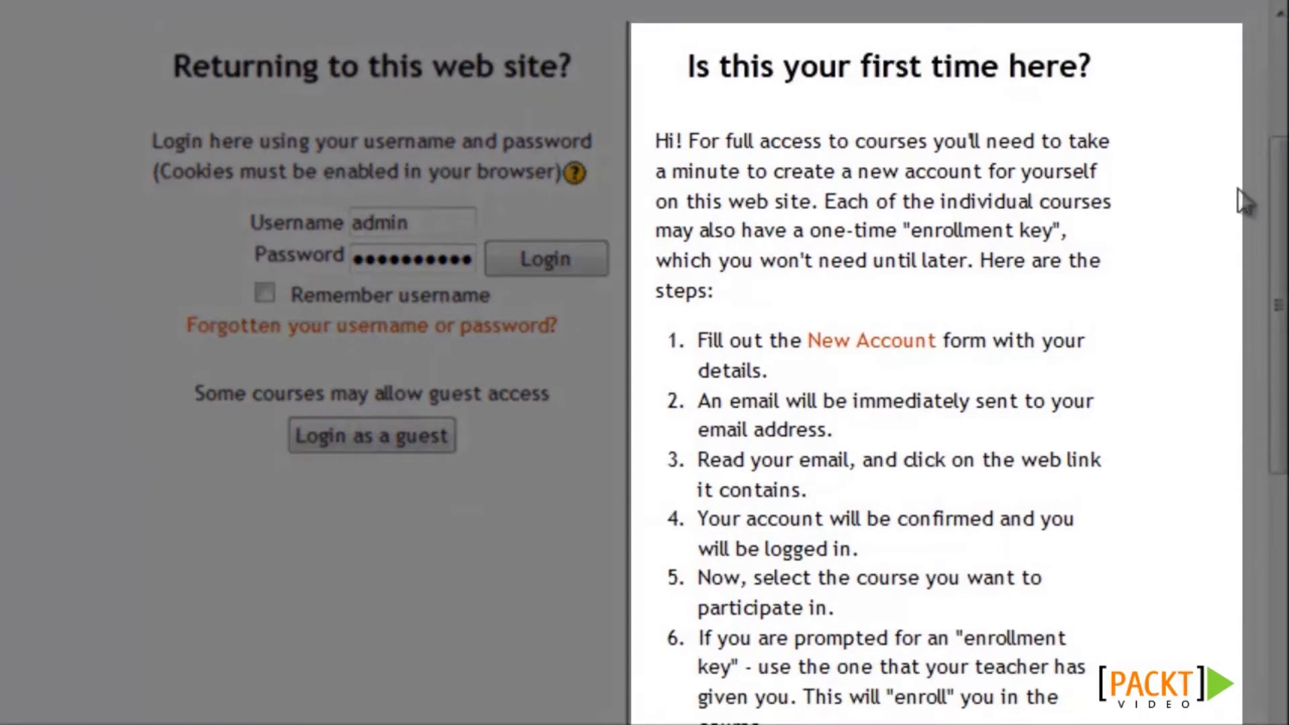
drag(1279, 306, 1279, 534)
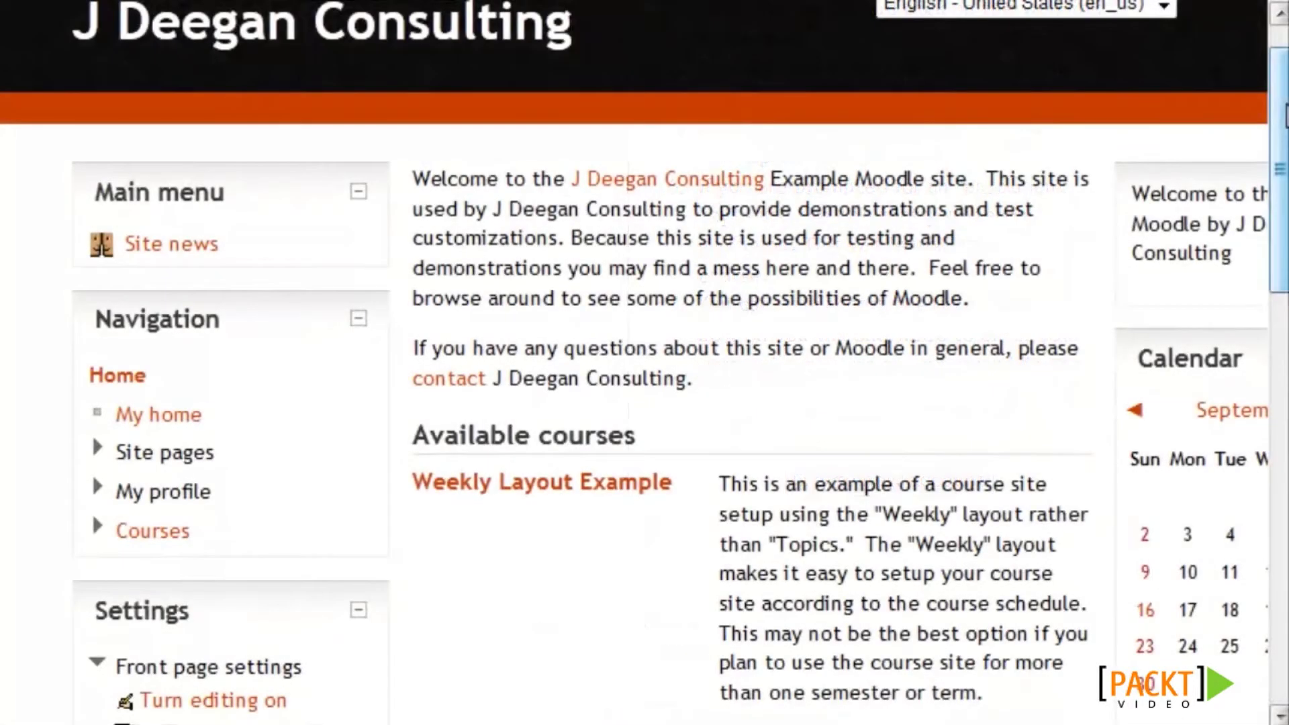
Open the Add a new user form from the user accounts in Site administration and look through its fields.
drag(1284, 116, 1283, 366)
click(128, 373)
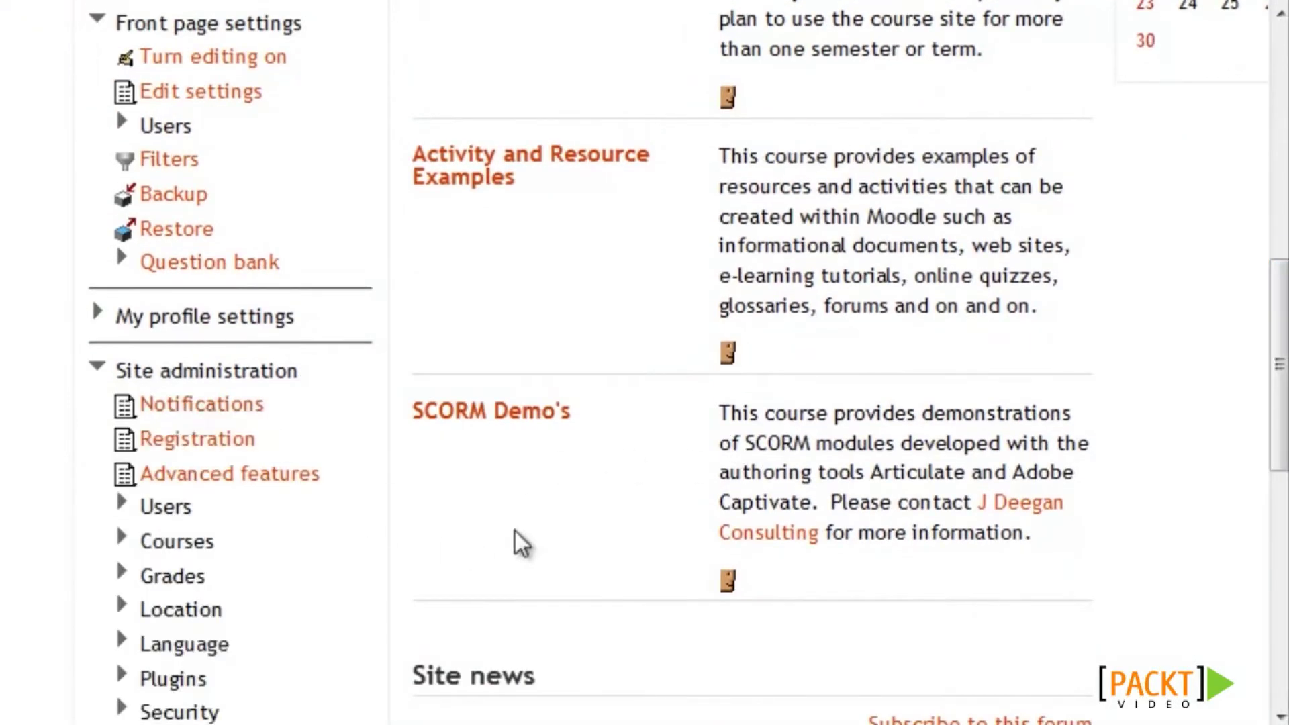
click(169, 507)
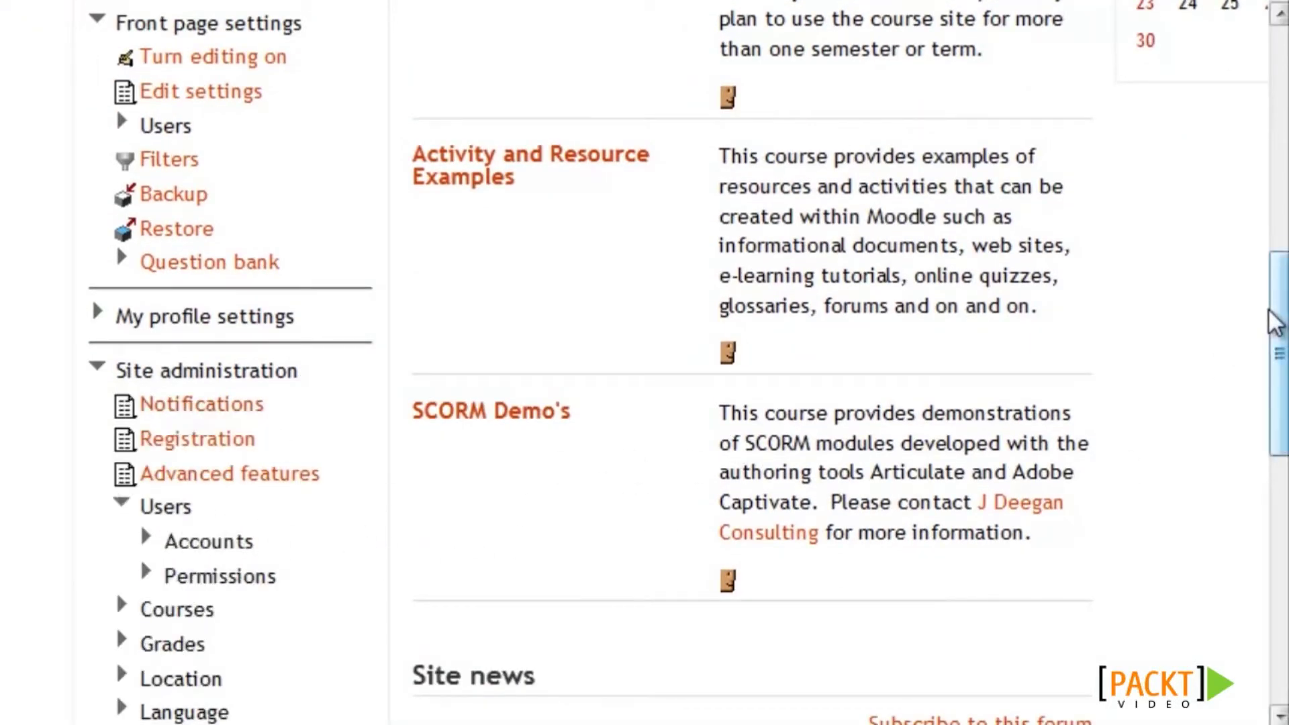
drag(1275, 322, 1275, 373)
click(224, 417)
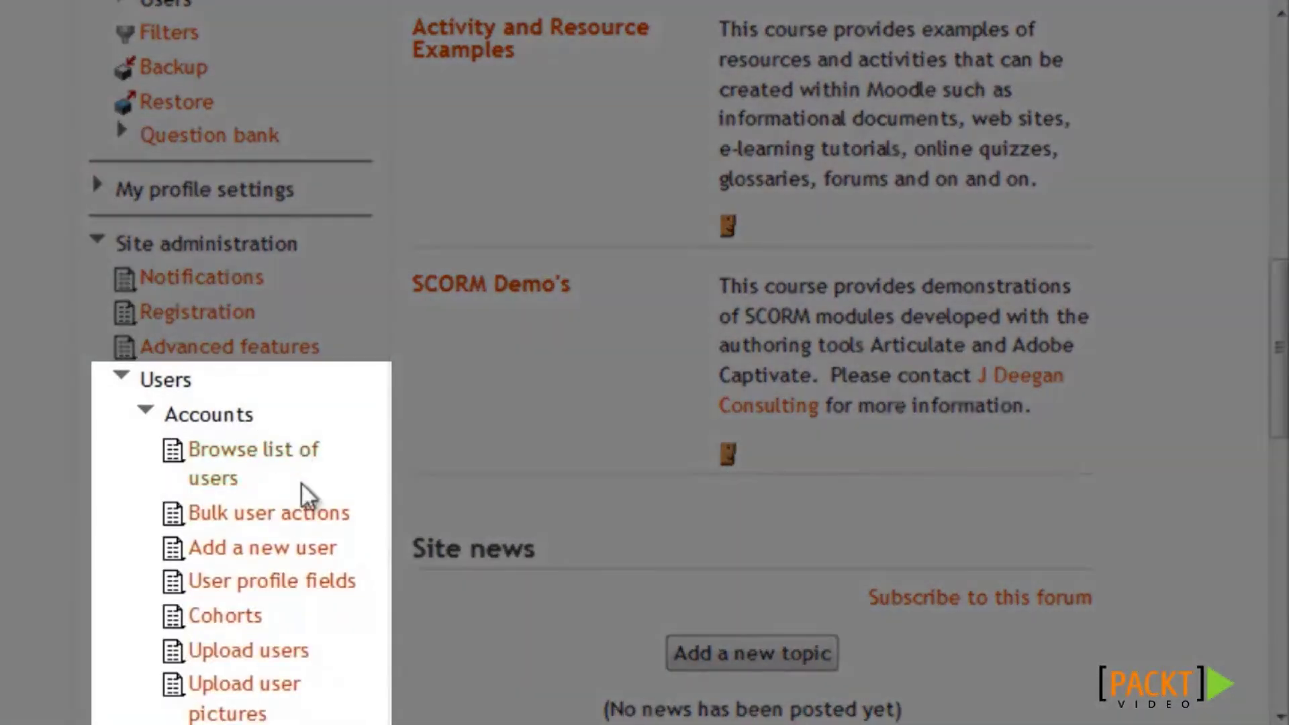
click(274, 549)
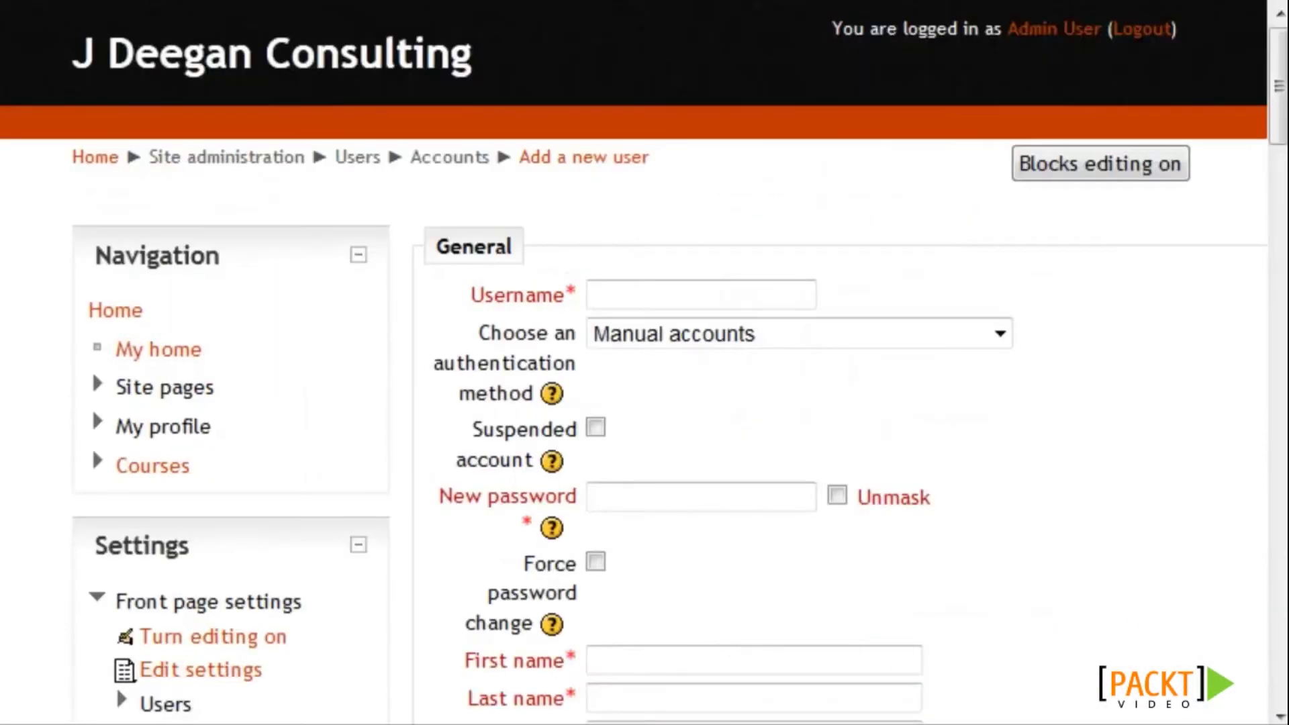
drag(1281, 126, 1262, 692)
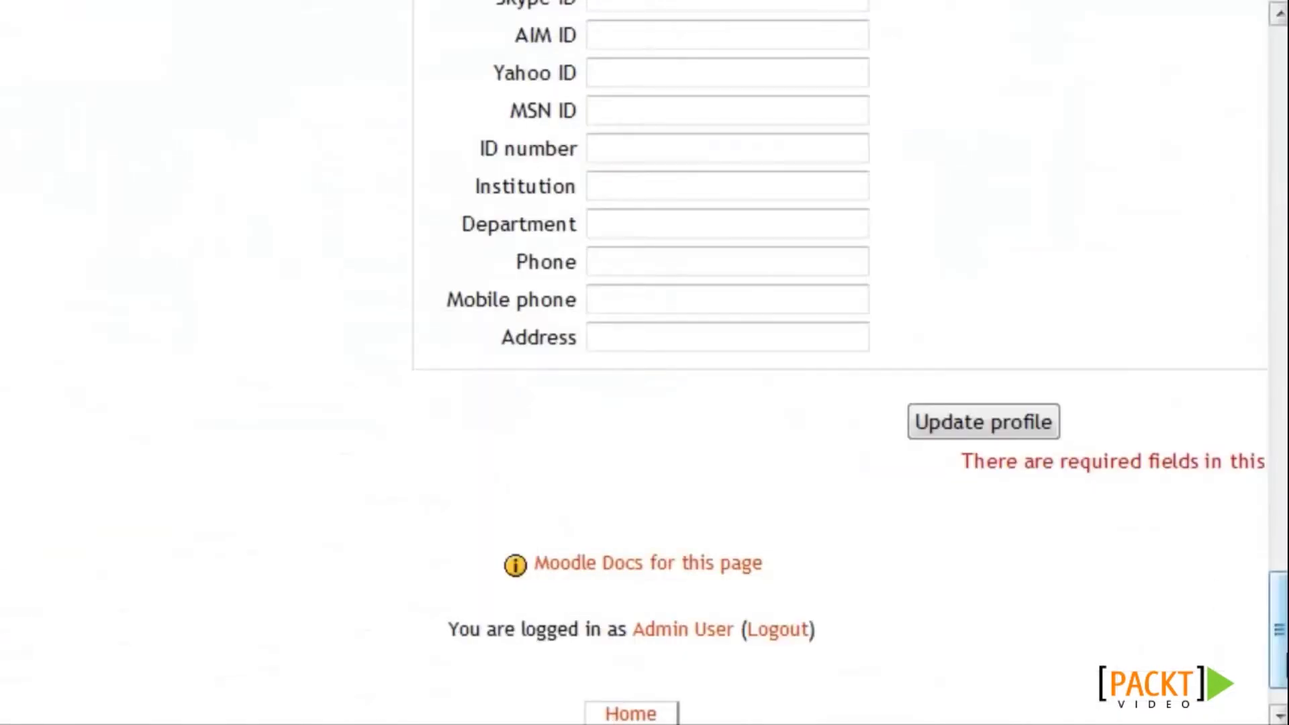
Open the Upload users page among the user accounts in Site administration.
scroll(1210, 595, up, 20)
scroll(1211, 595, up, 1)
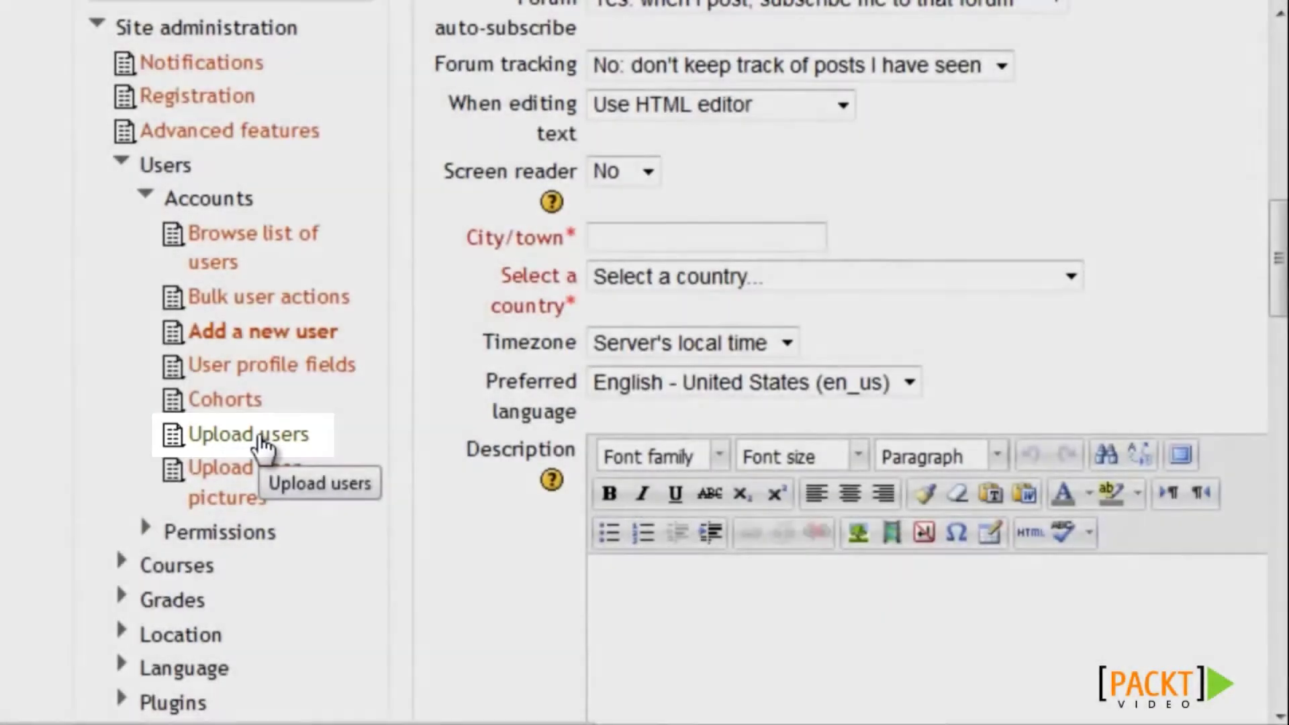
click(265, 446)
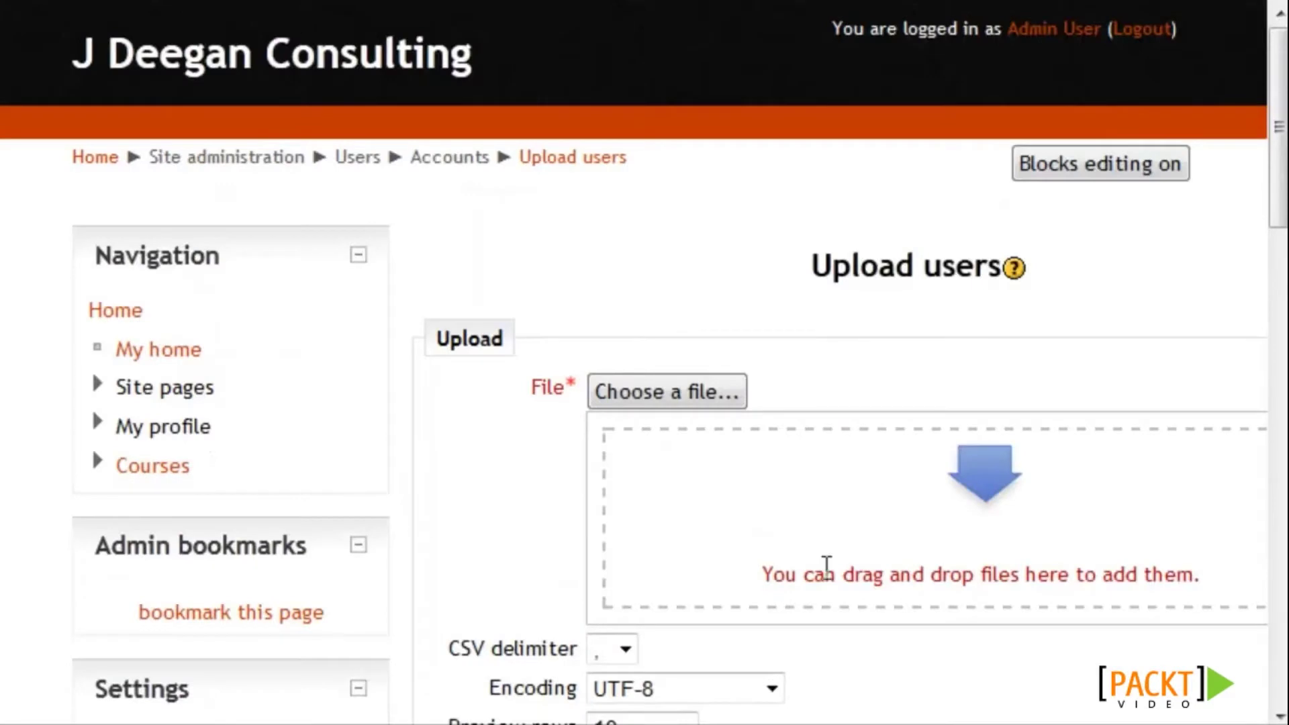
scroll(1260, 249, down, 3)
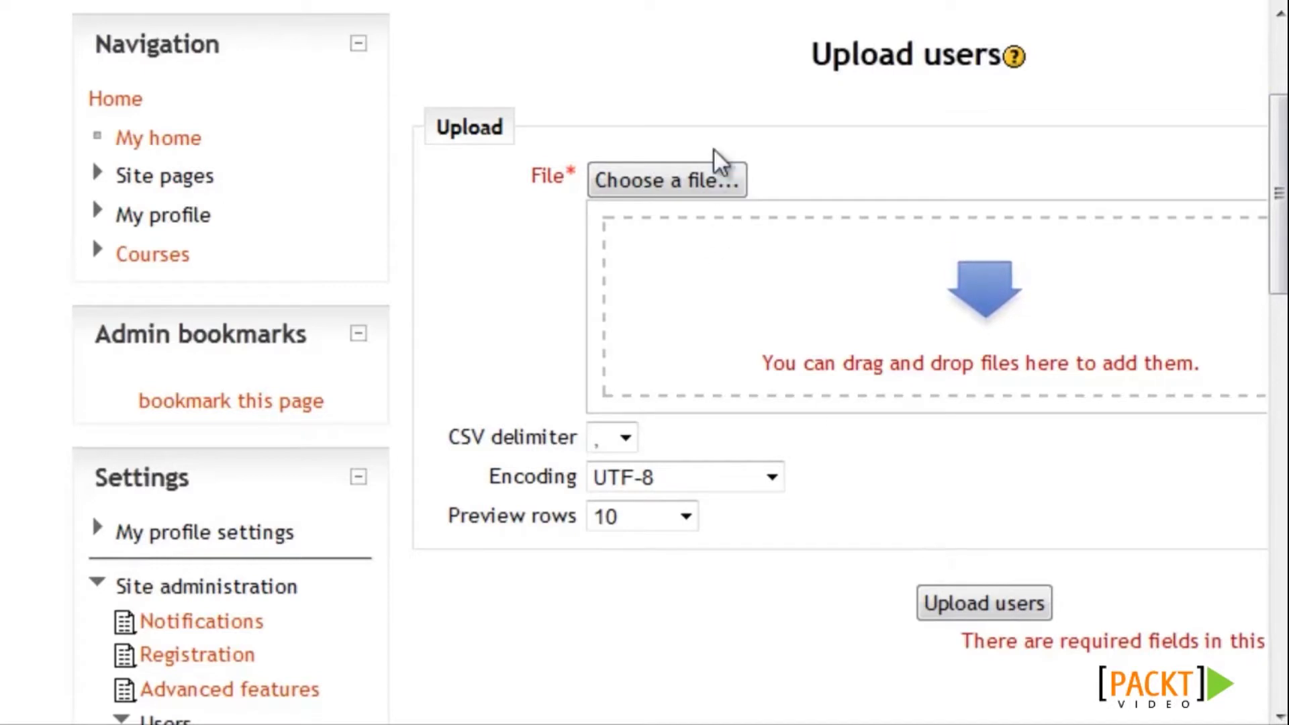
Add UserUpload.csv from the computer as the file for the user upload.
click(722, 178)
click(890, 252)
click(96, 313)
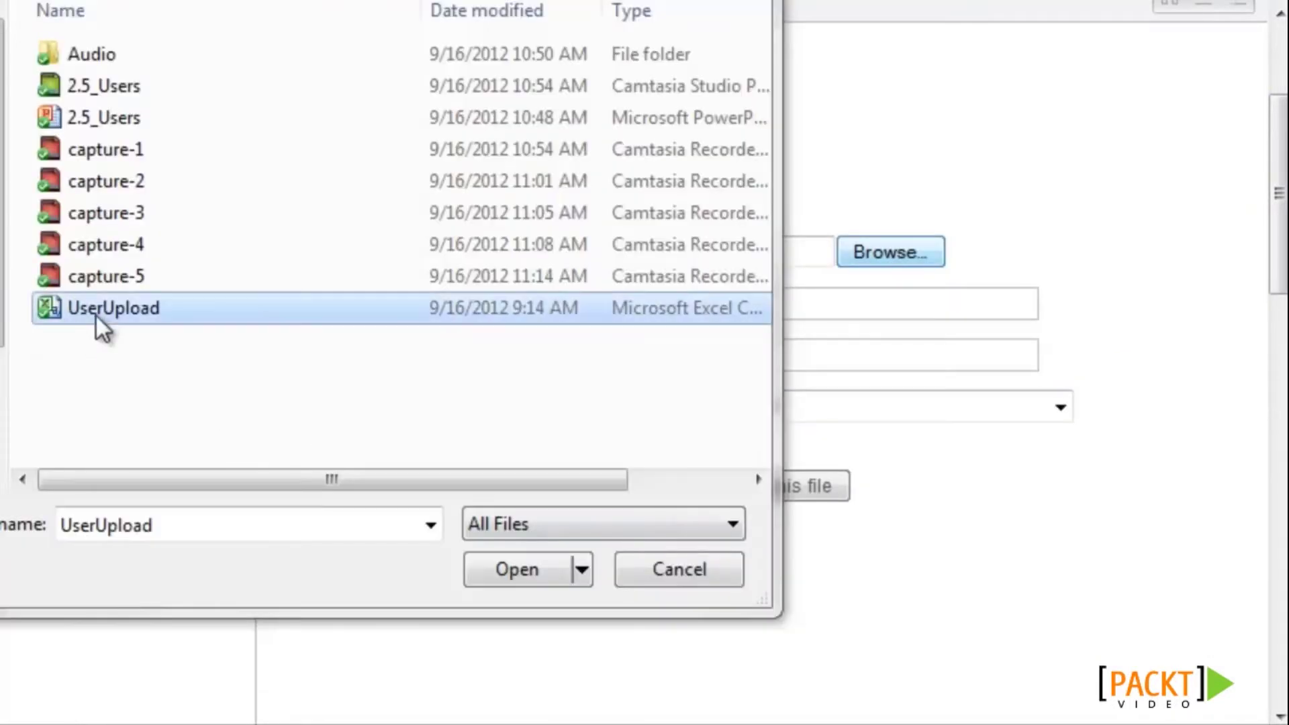
double_click(96, 312)
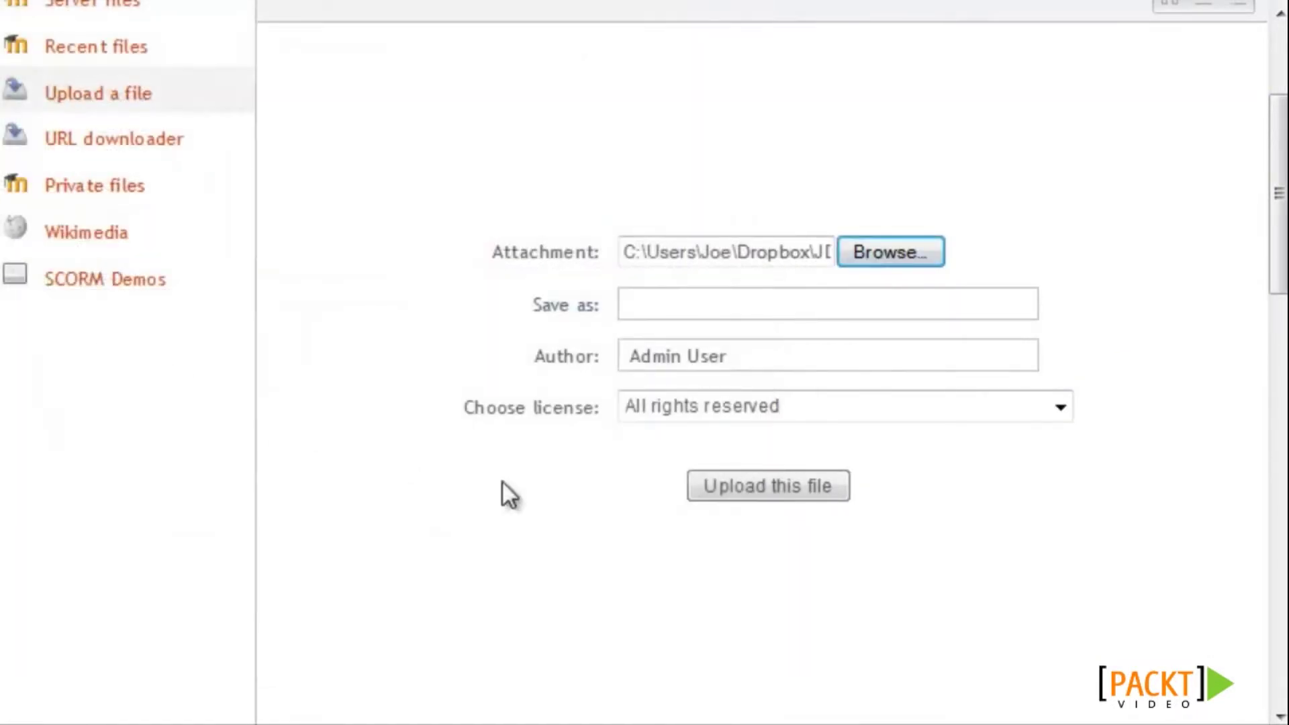
click(733, 494)
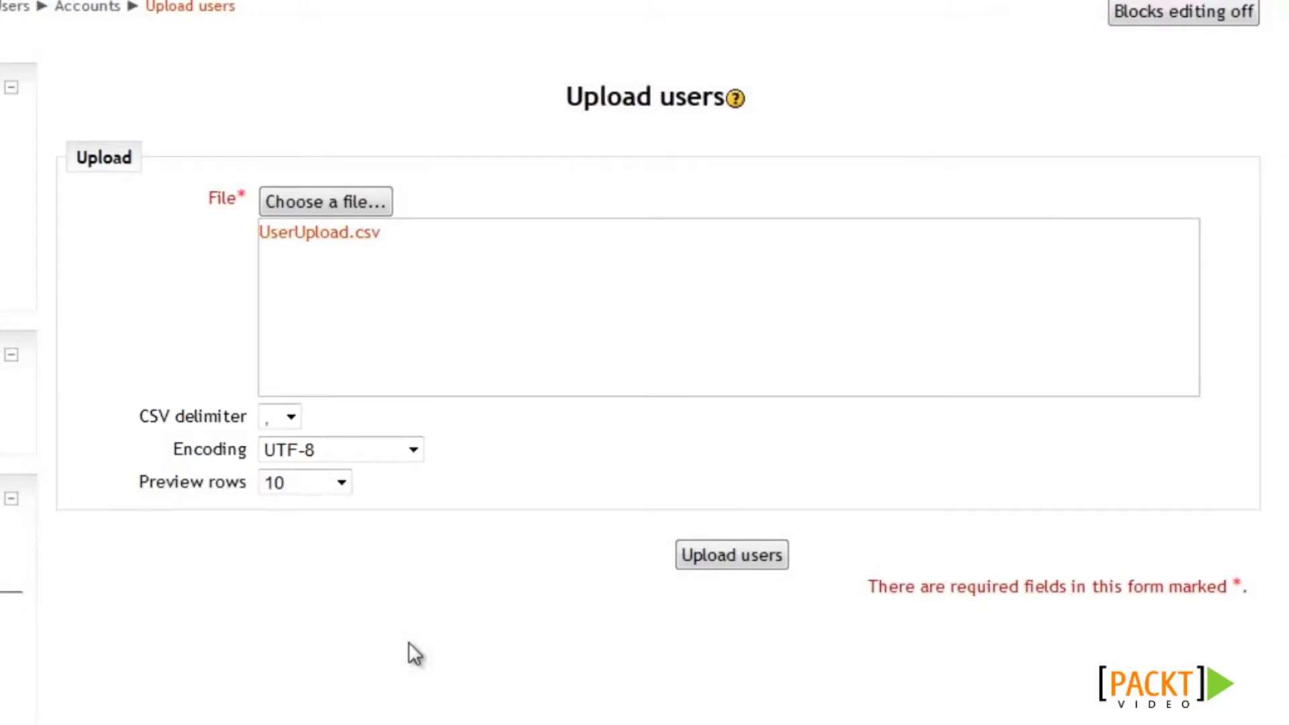
Preview the CSV file, upload its users with the existing settings, and continue past the upload results.
click(756, 556)
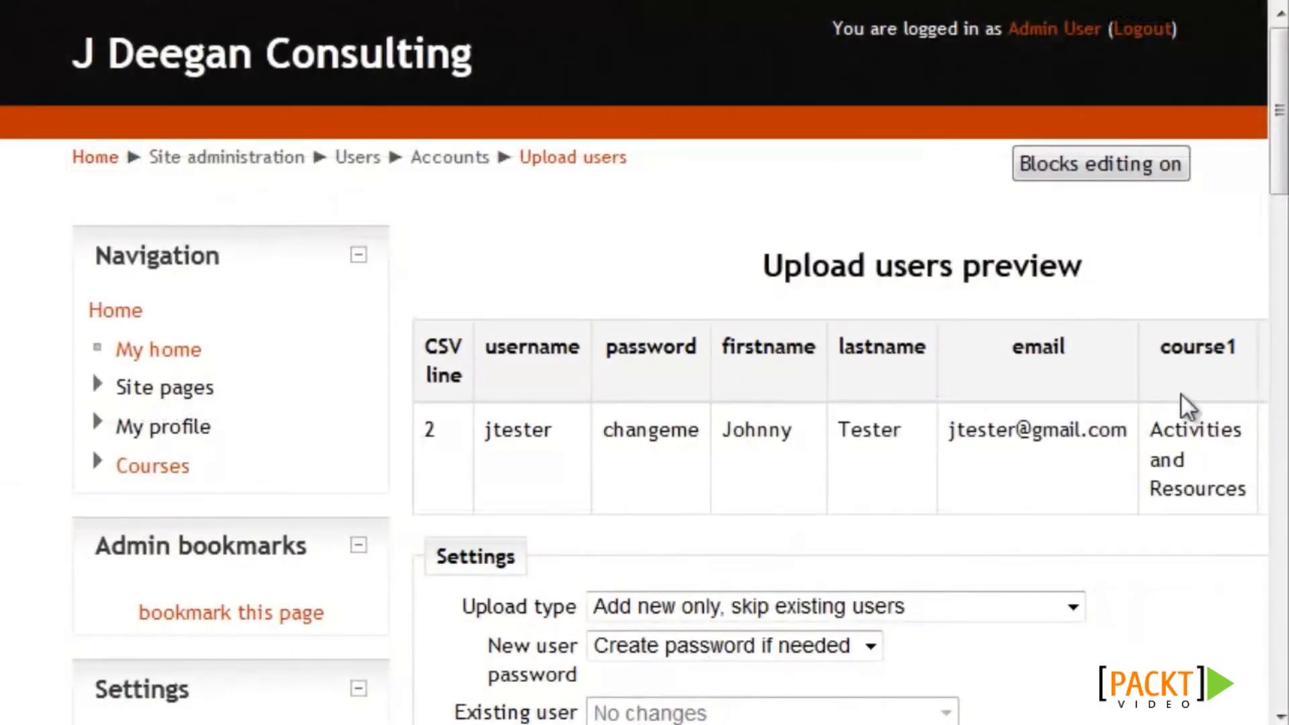
drag(1285, 90, 1285, 221)
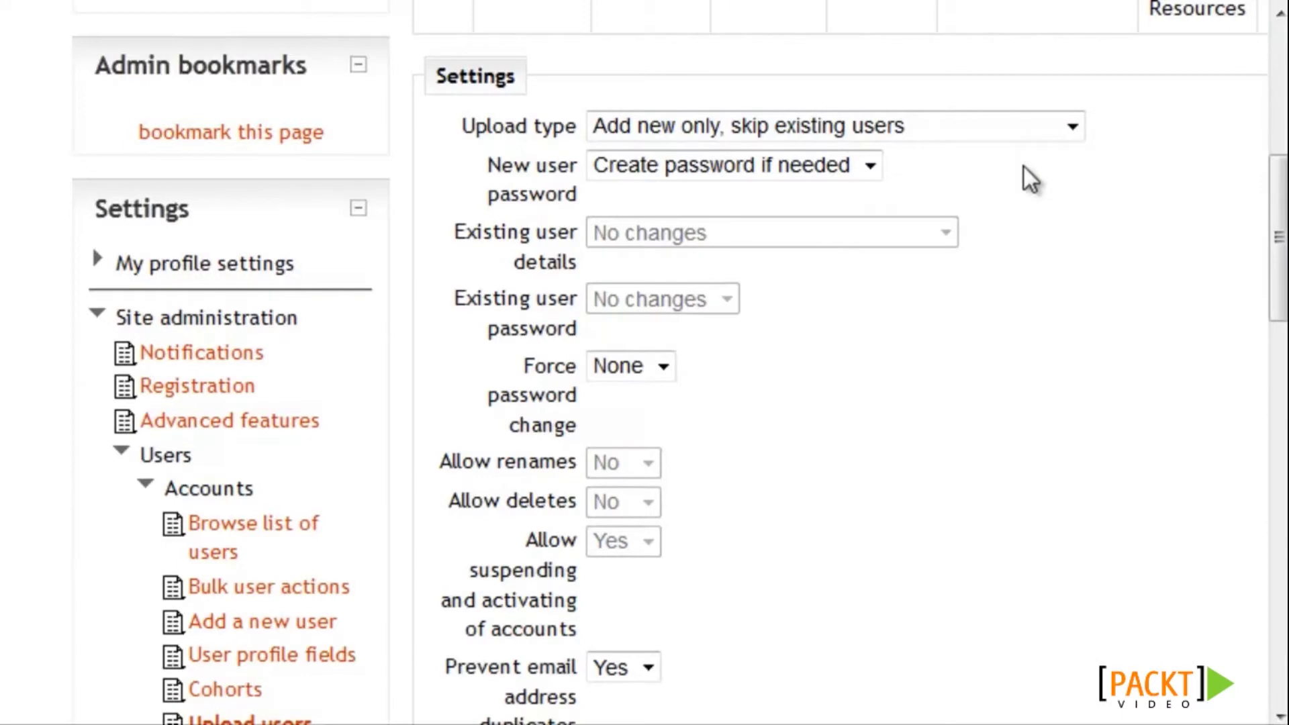
drag(1278, 237, 1259, 578)
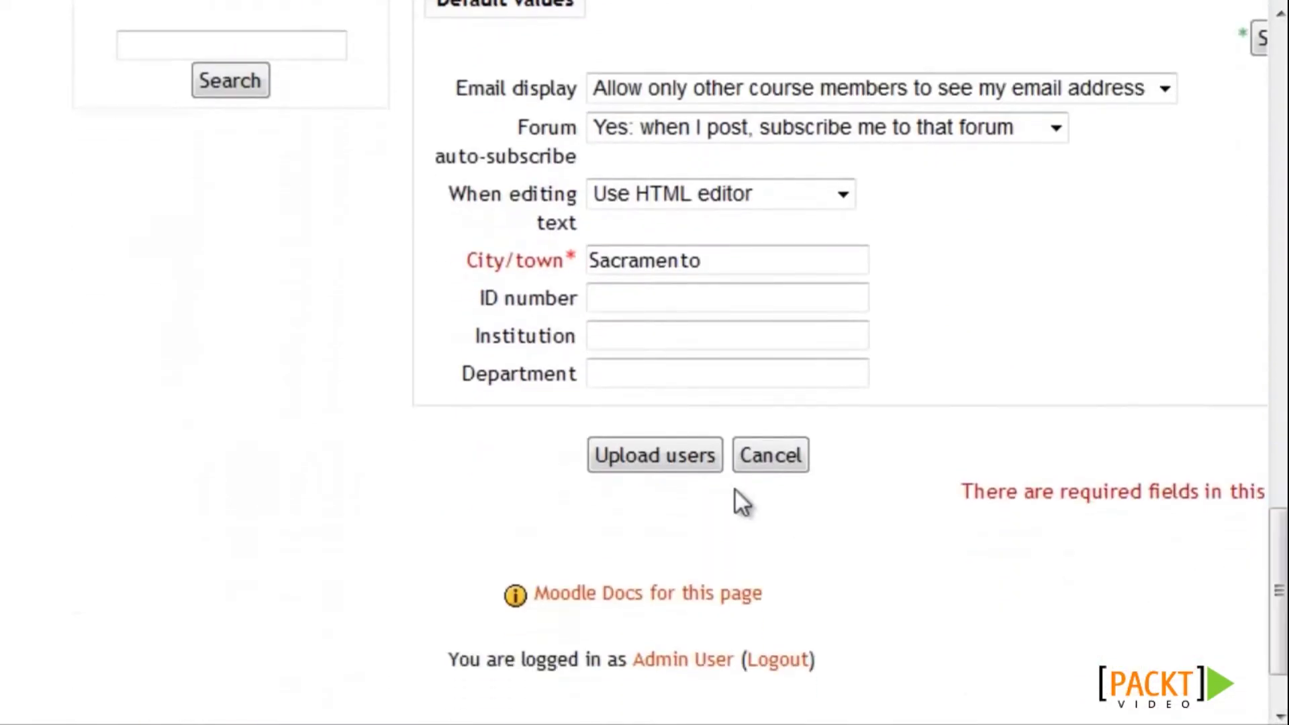
click(631, 453)
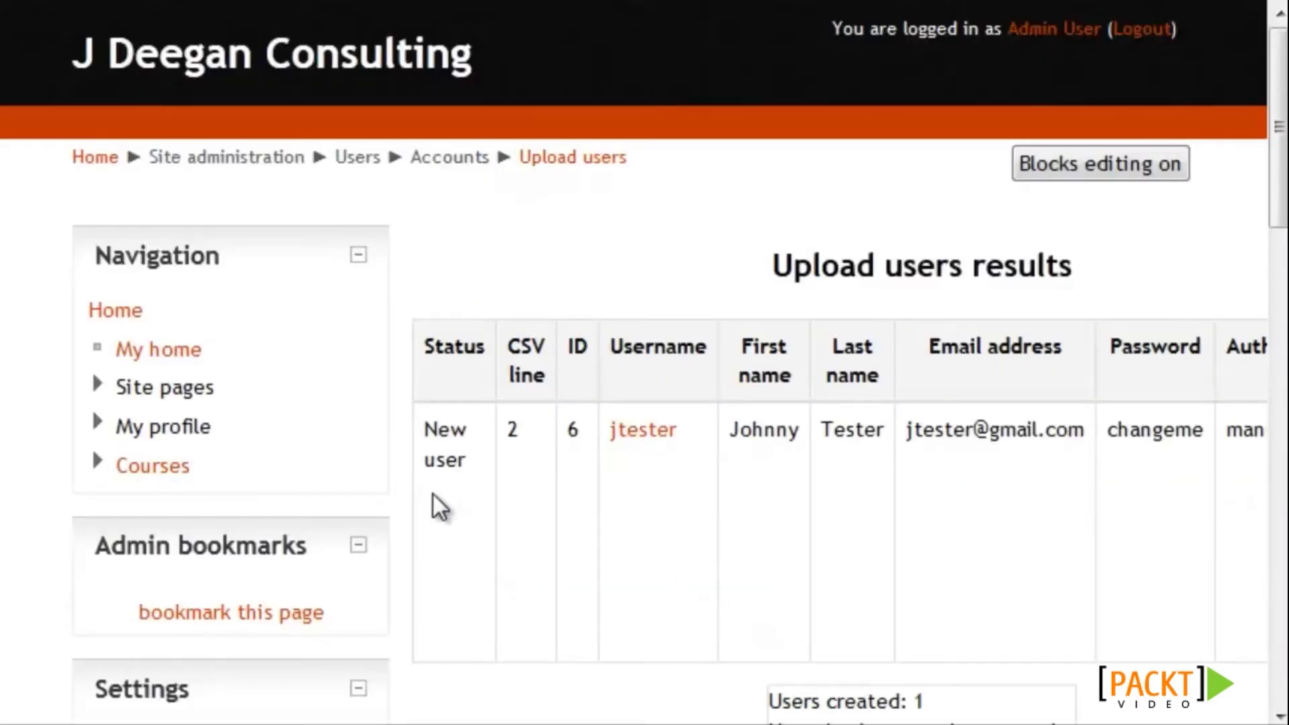
scroll(621, 211, down, 4)
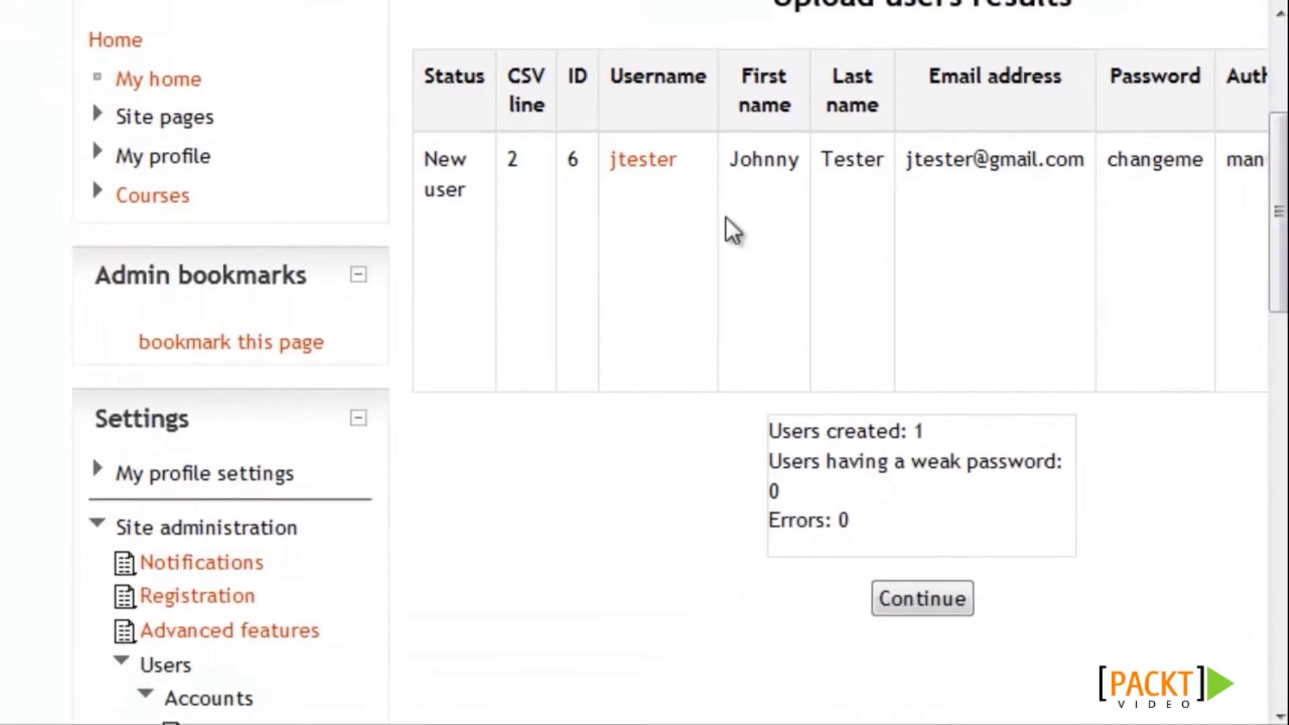
click(930, 597)
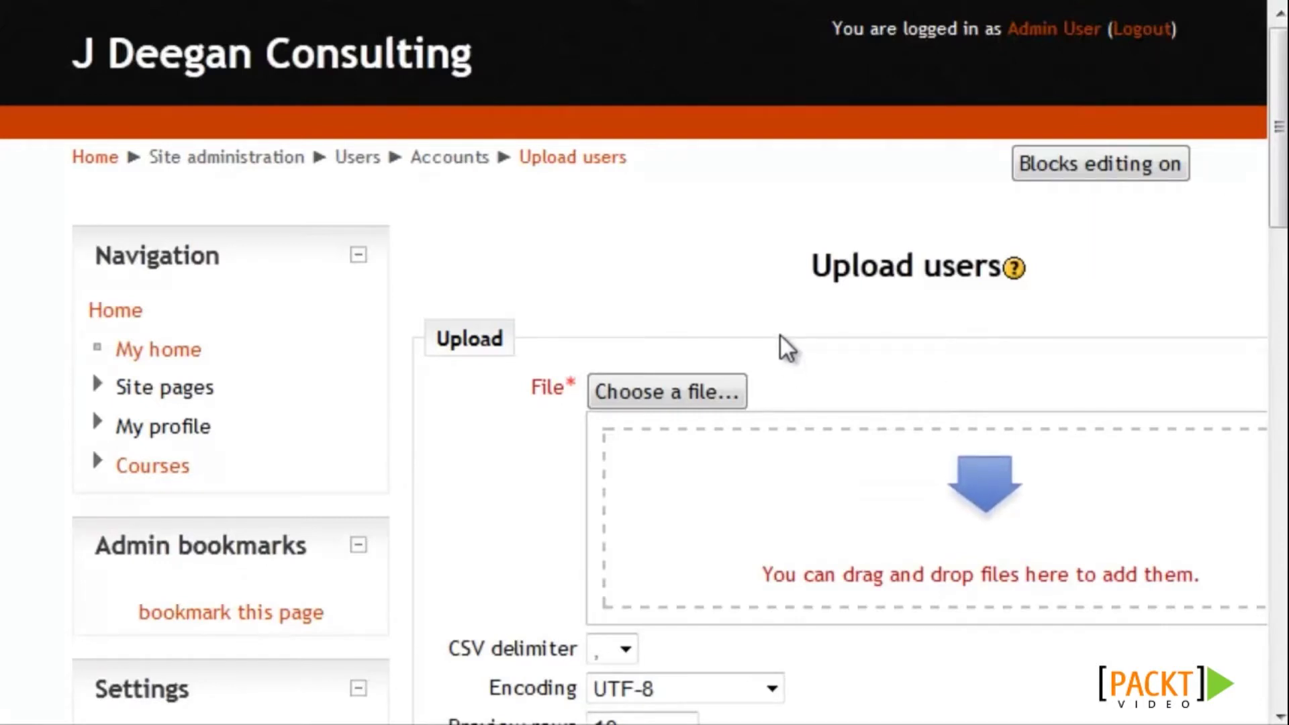
Open the Define roles page in the user permissions and look through the list of roles.
drag(1275, 164, 1277, 449)
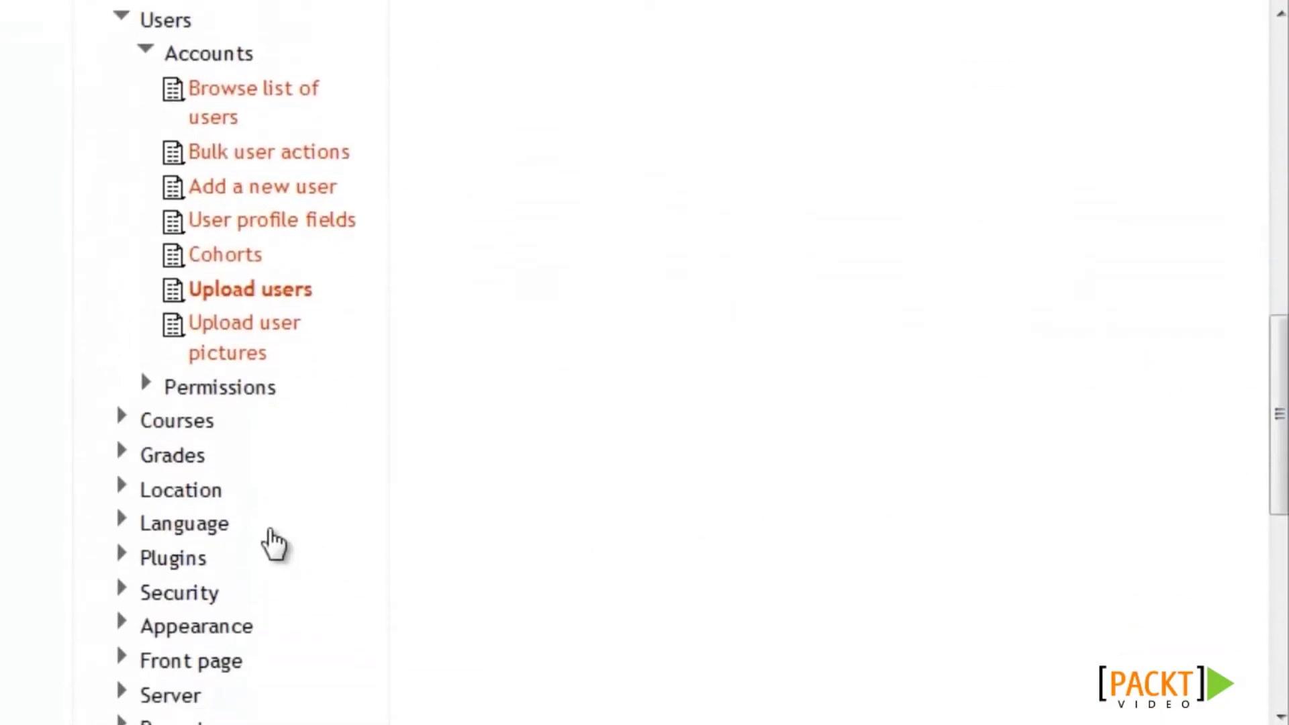
click(232, 392)
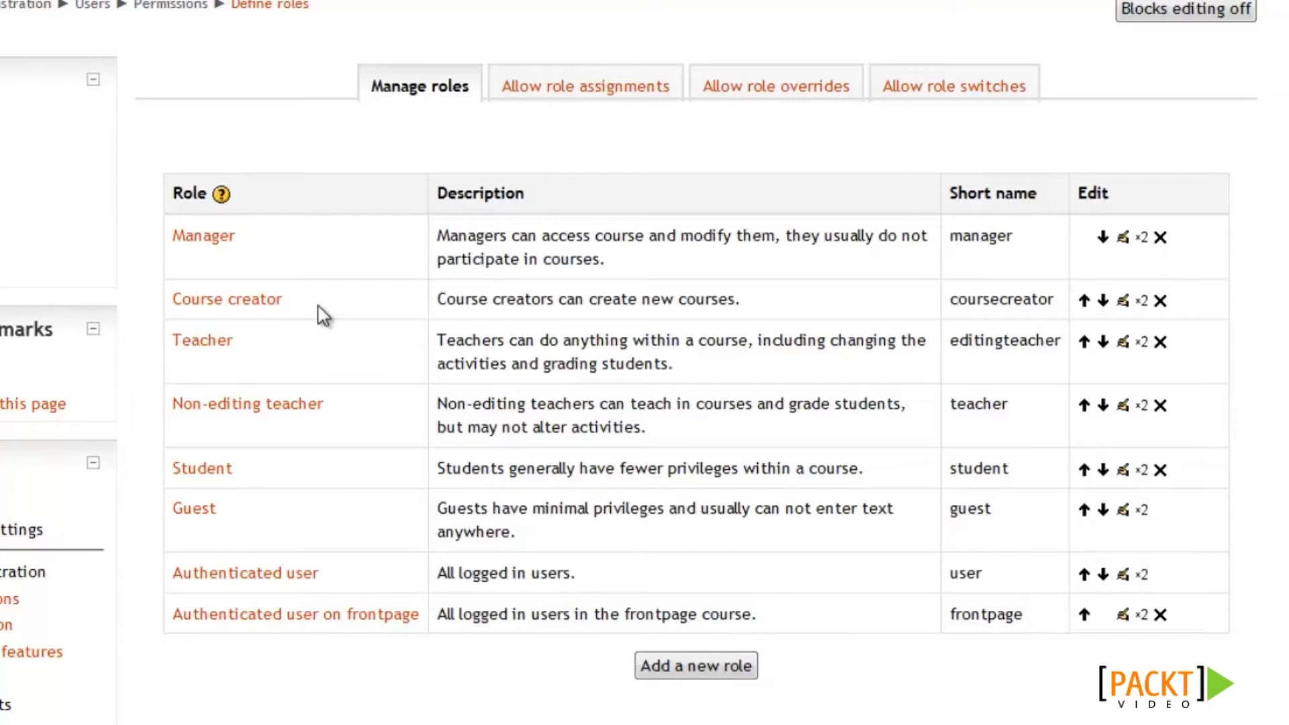
scroll(449, 445, down, 1)
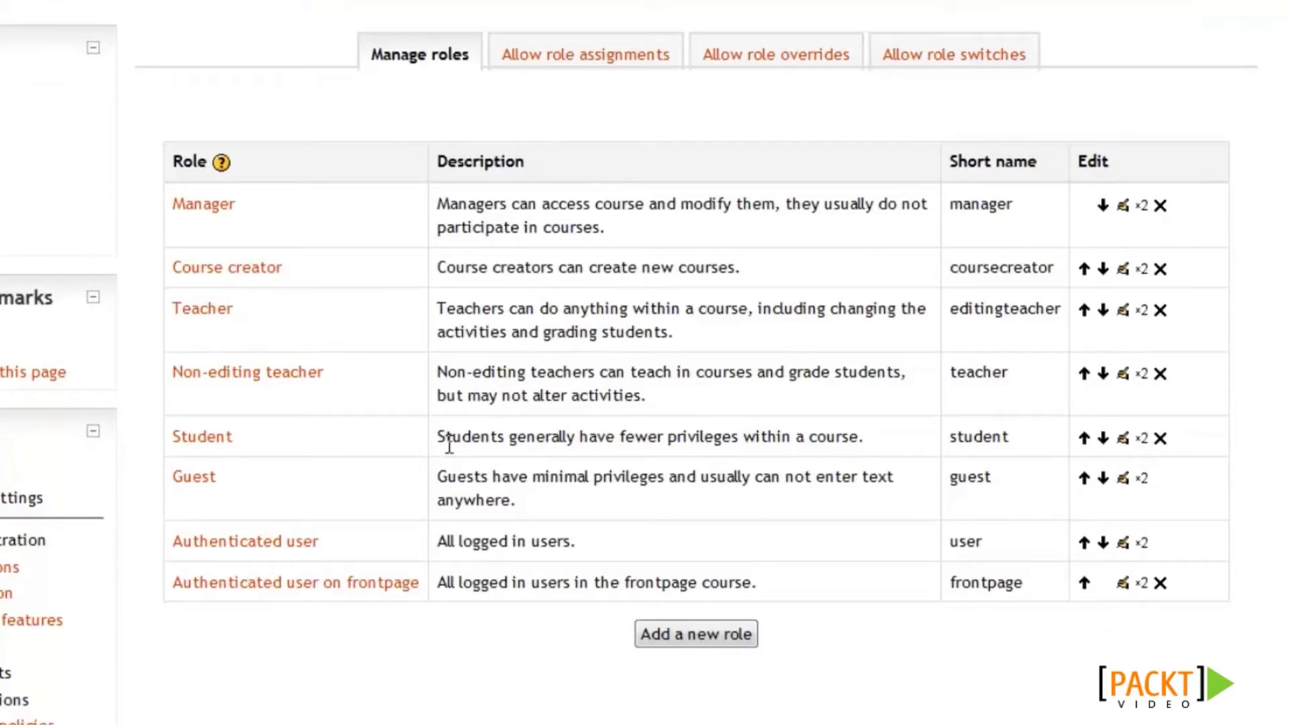
scroll(449, 445, down, 5)
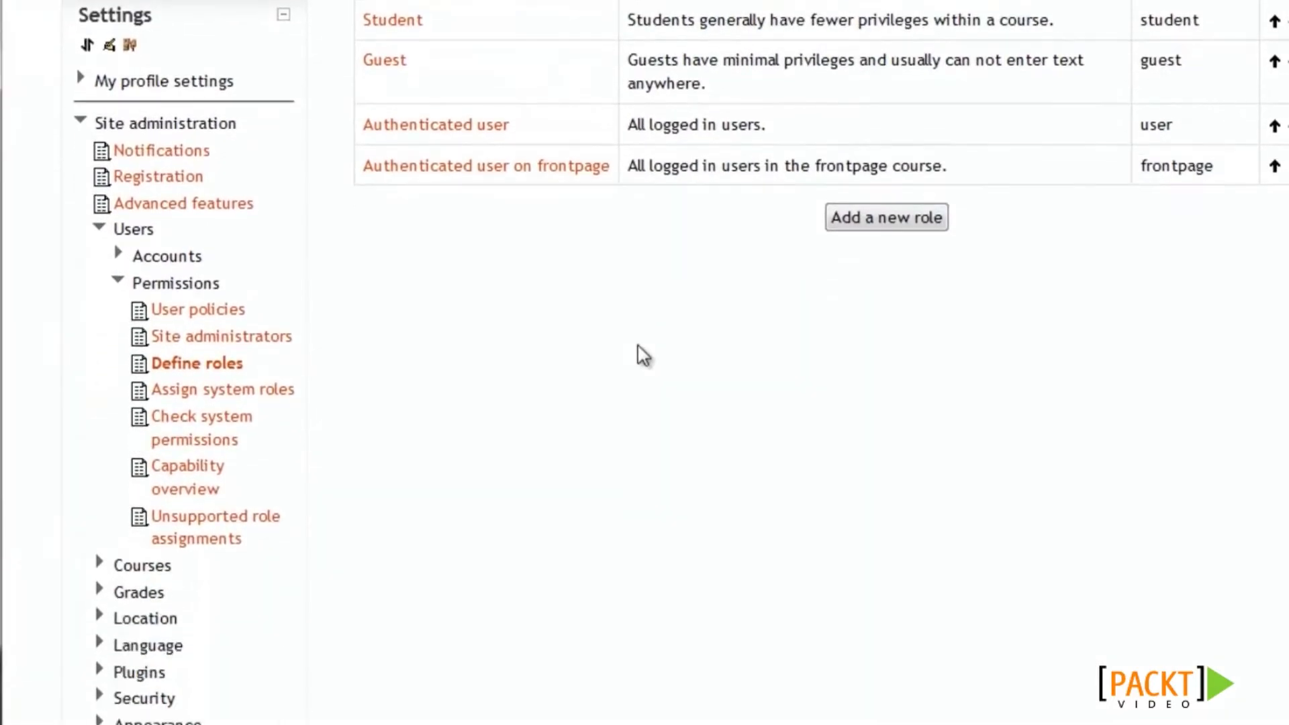
scroll(643, 356, down, 2)
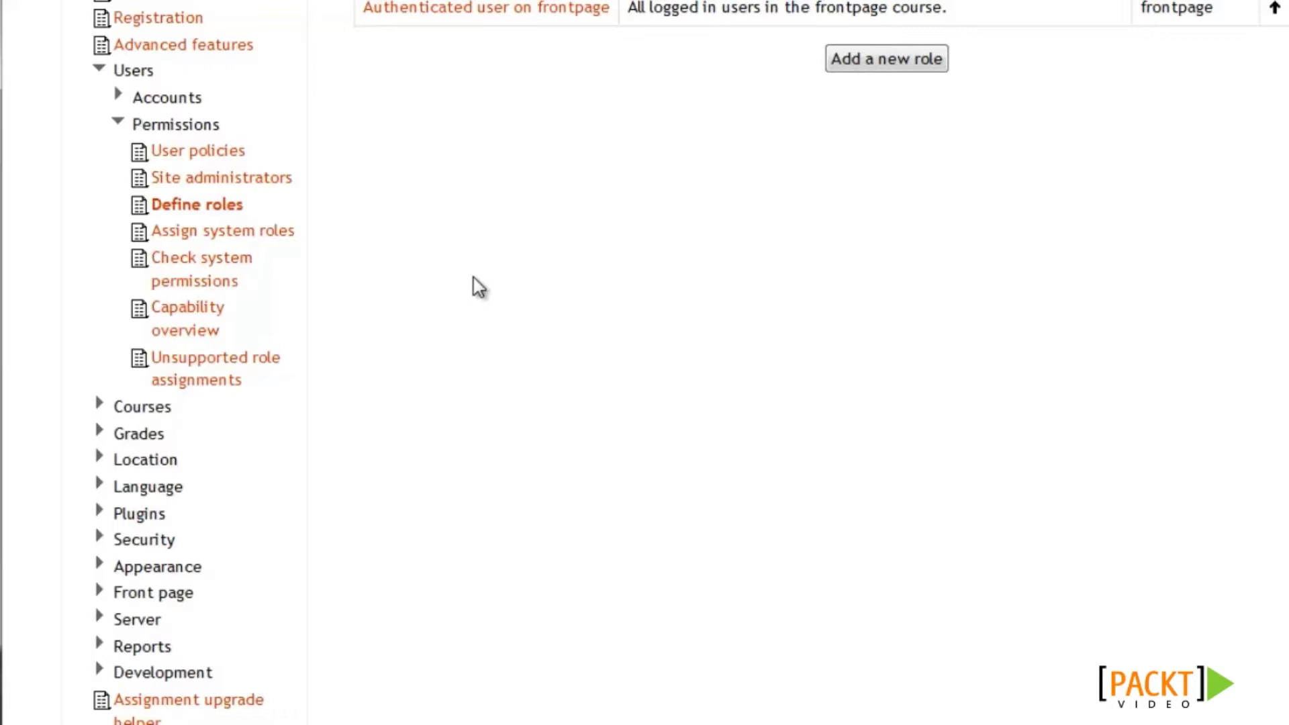
Open the Enrolled users page in the course administration of the Activities and Resources course.
scroll(481, 286, up, 8)
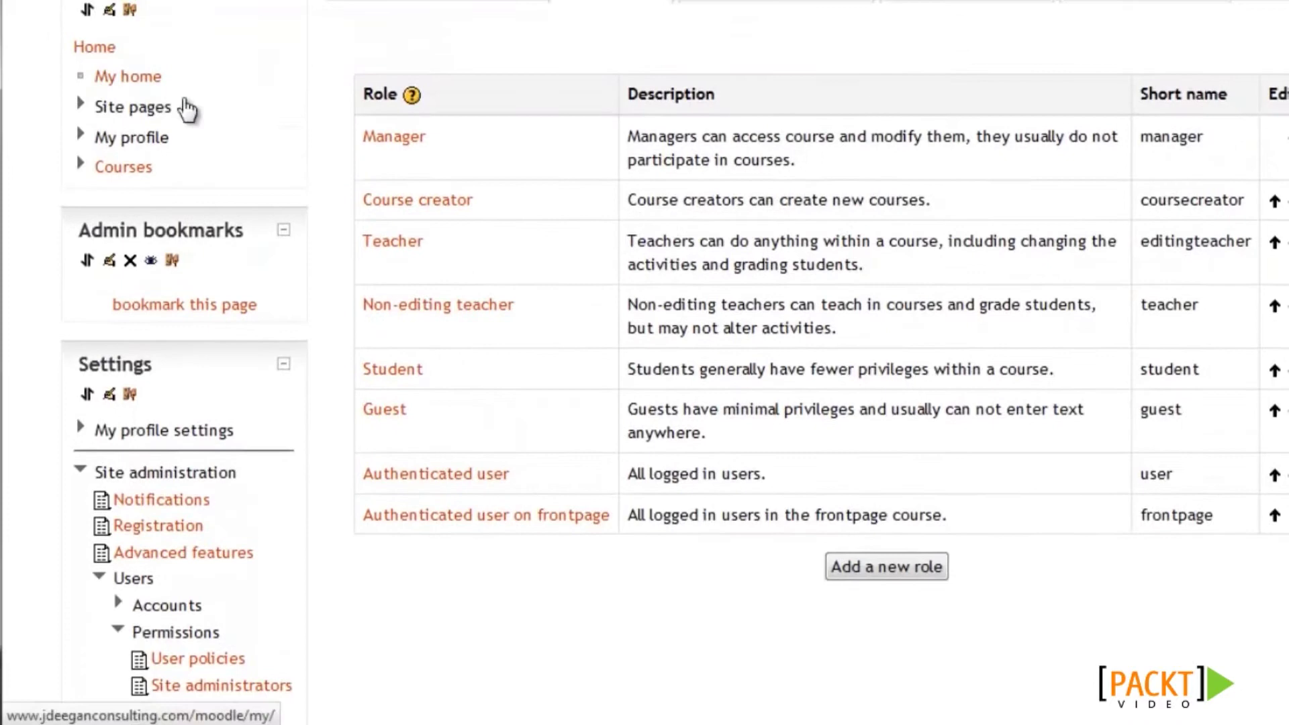
scroll(935, 178, down, 10)
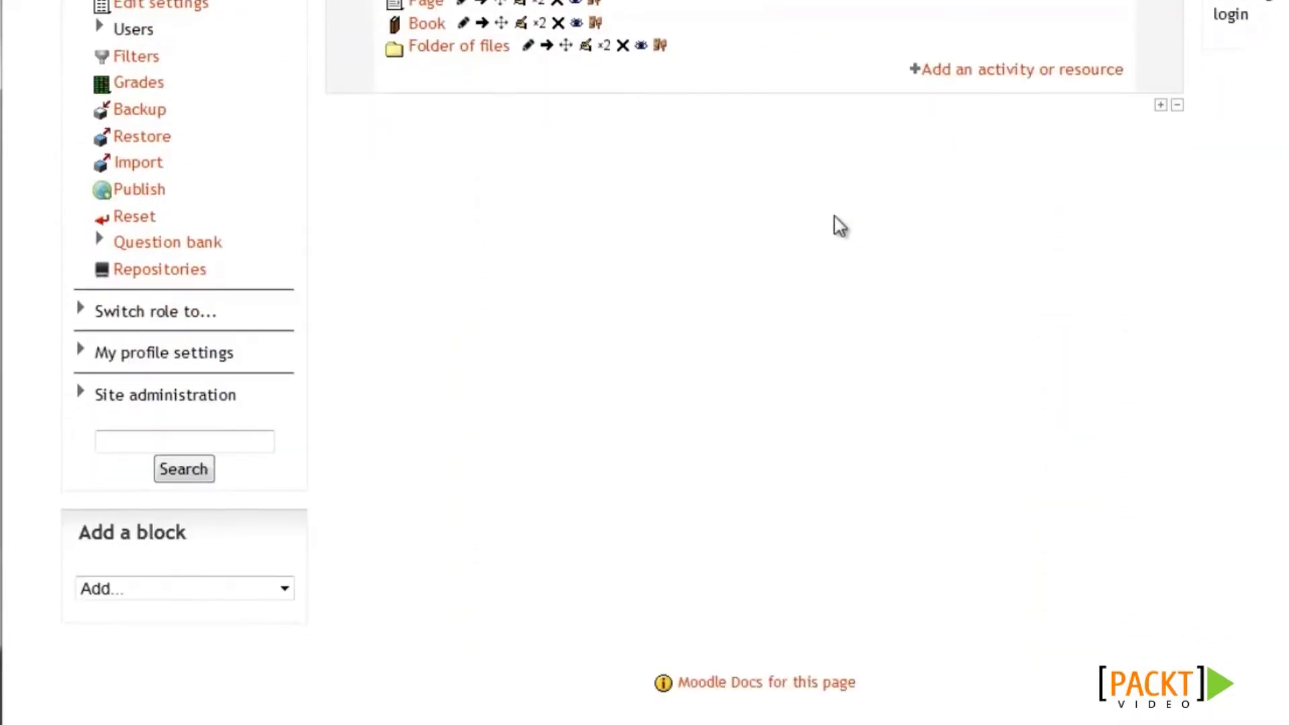
click(148, 31)
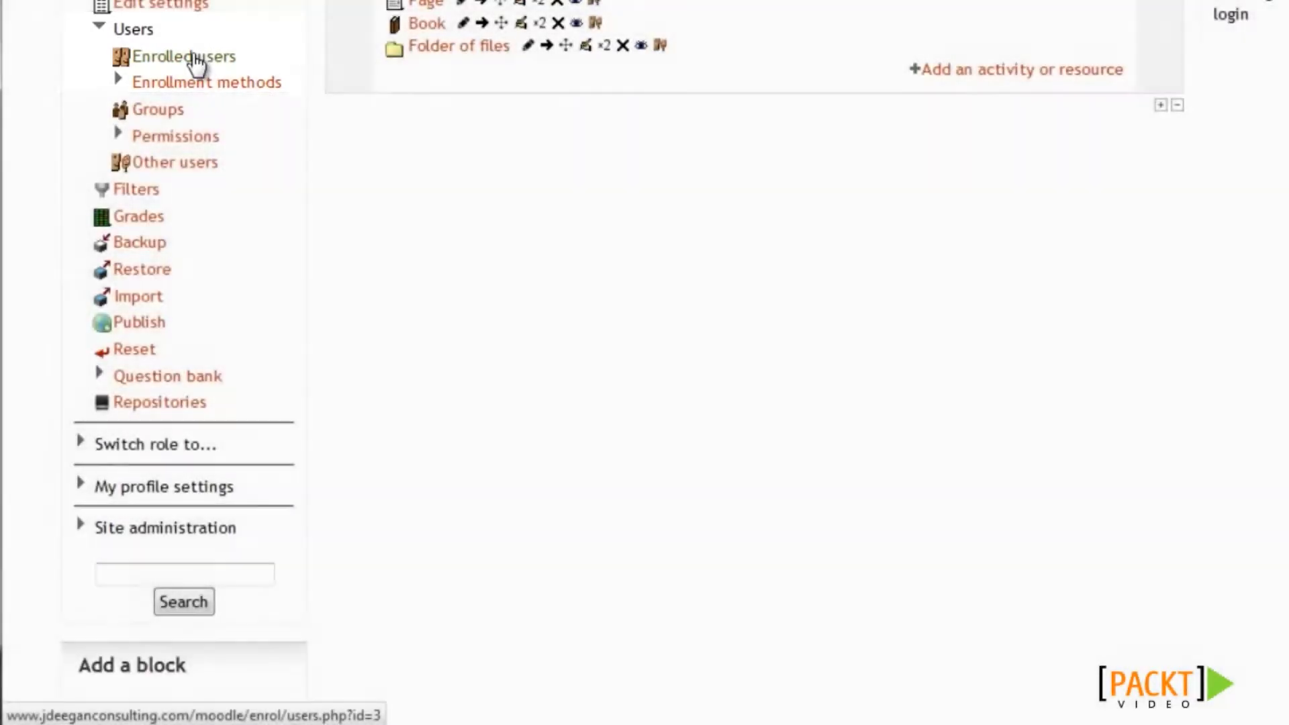
click(197, 64)
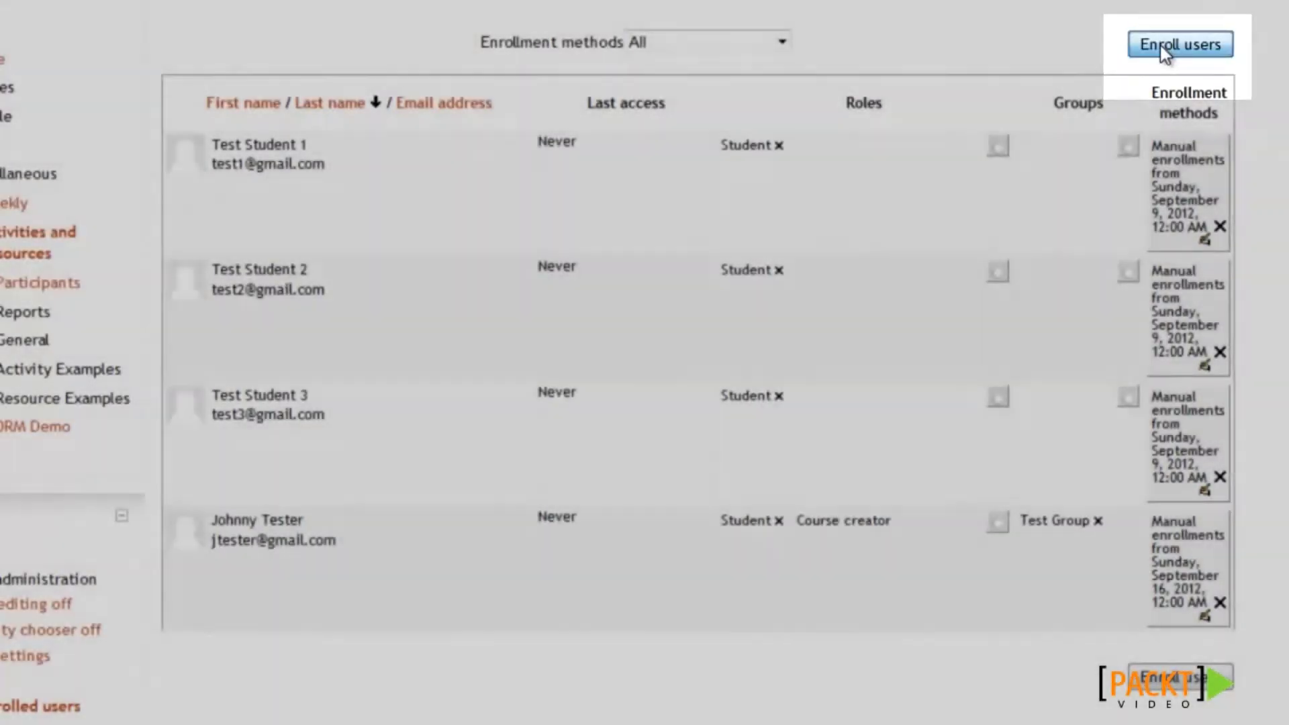
Enroll the admin account in the course with the Teacher role and finish enrolling users.
click(1160, 46)
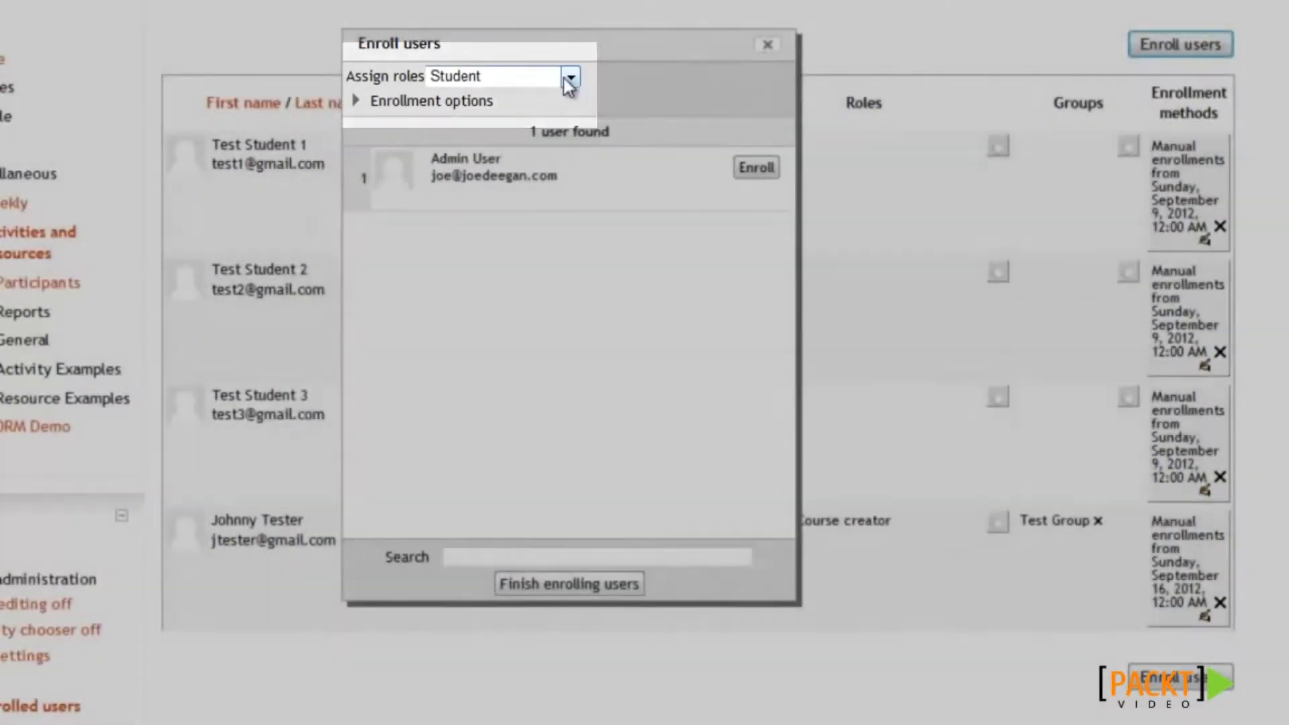
click(570, 78)
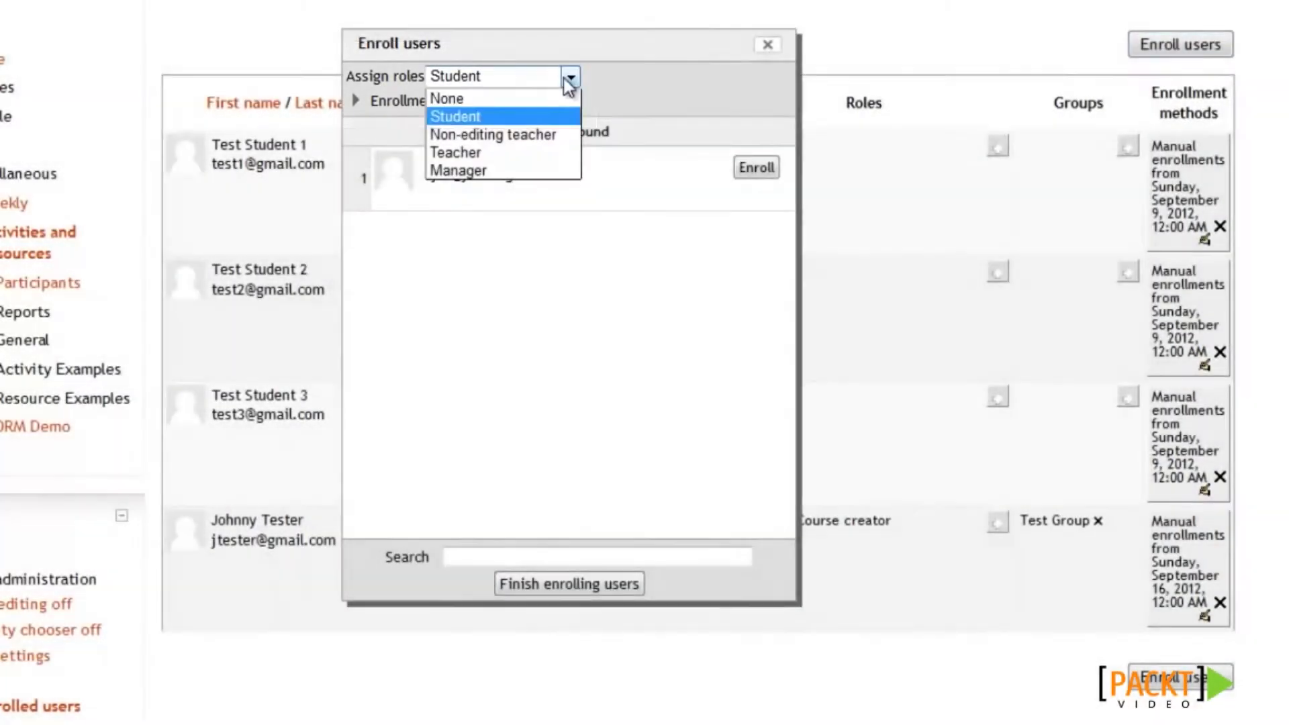
click(513, 153)
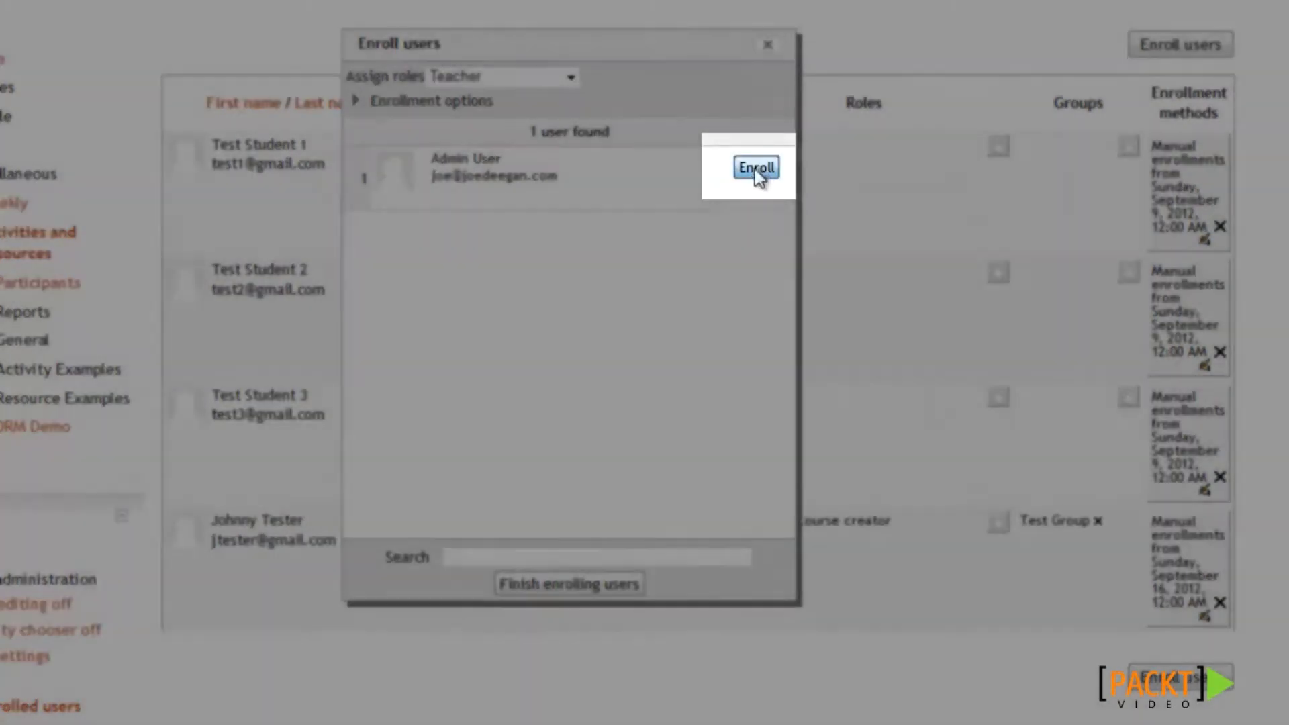
click(756, 170)
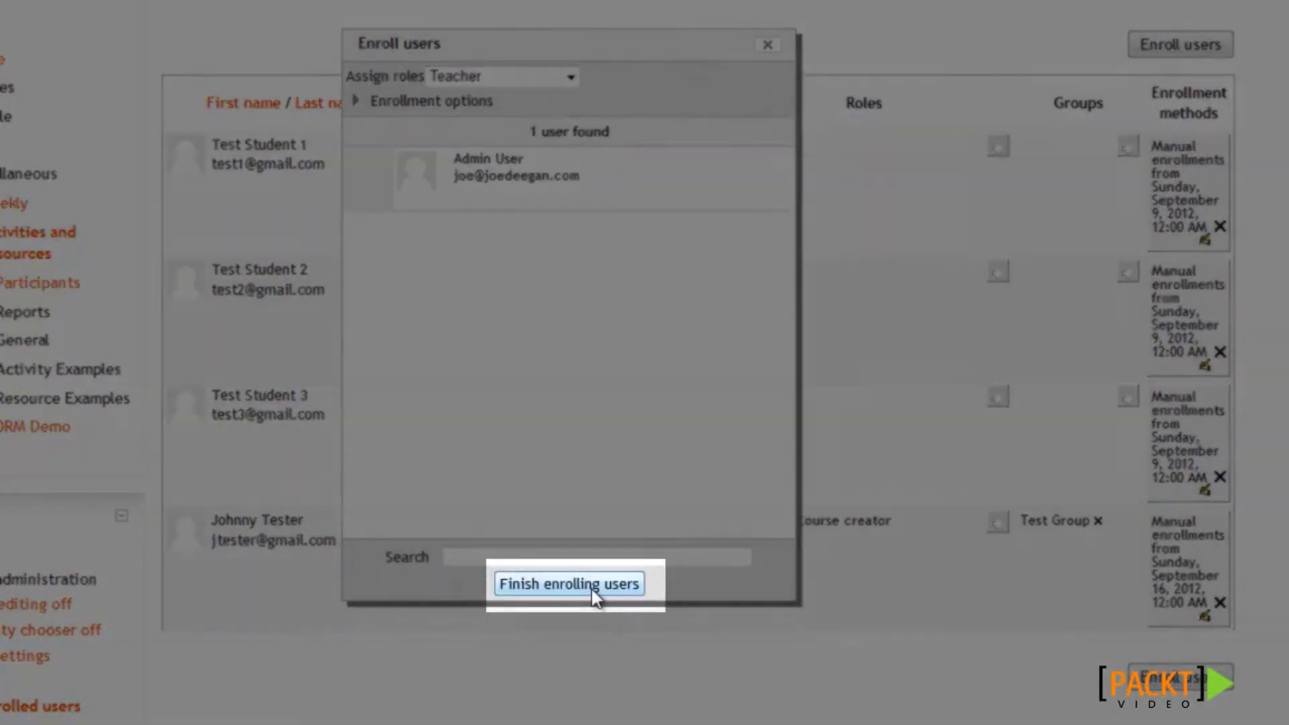
click(593, 591)
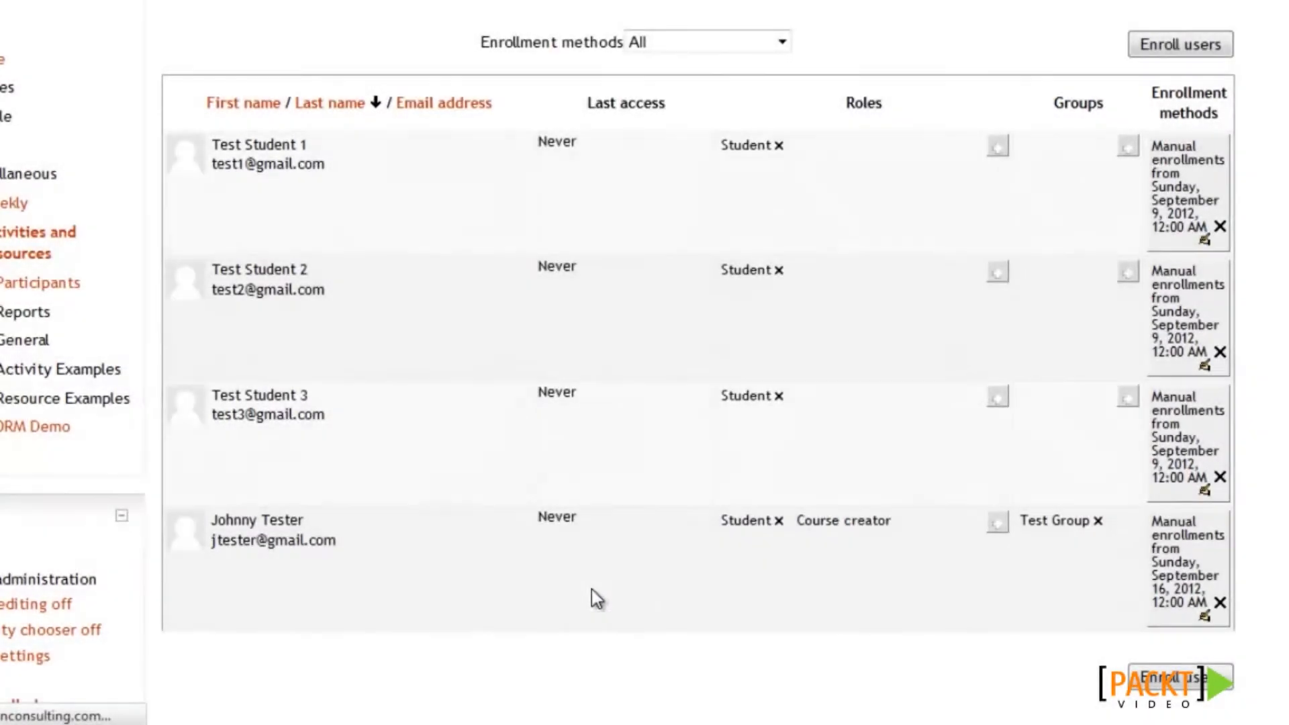
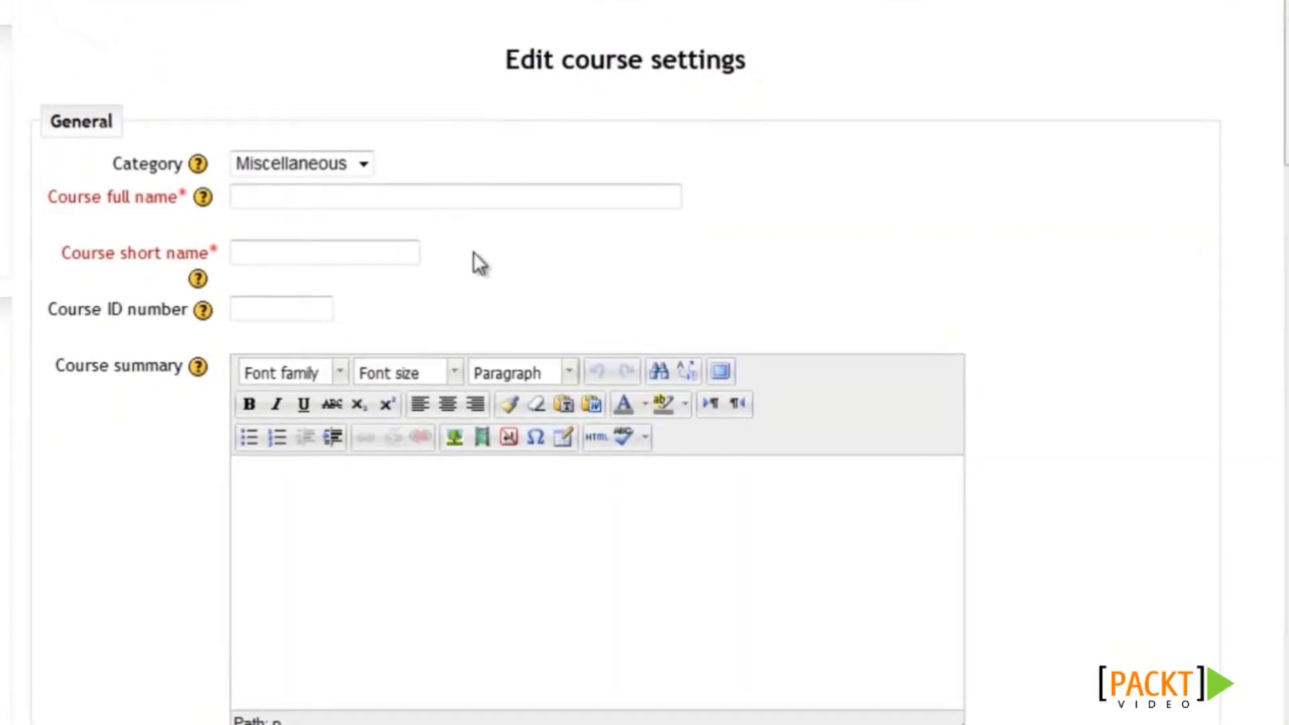
Set the new course's category to Math, its full name to Test Course 1 and its short name to Test.
click(354, 166)
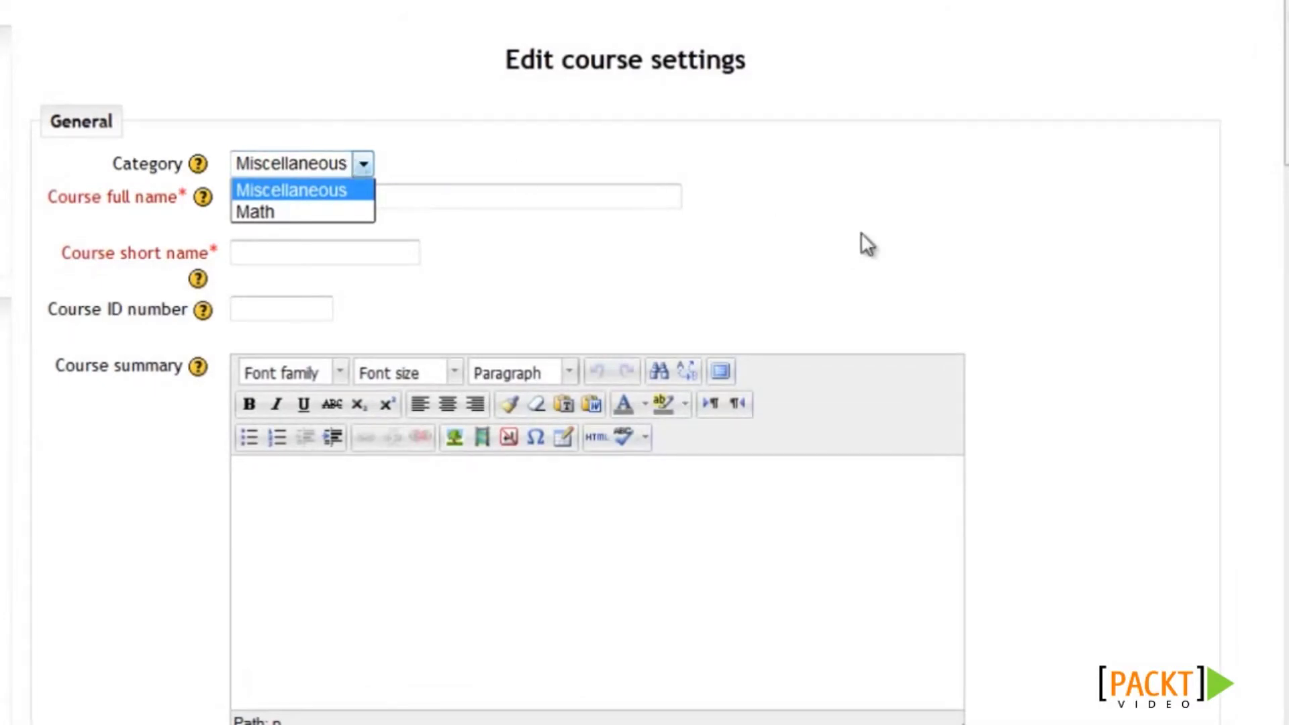
click(268, 214)
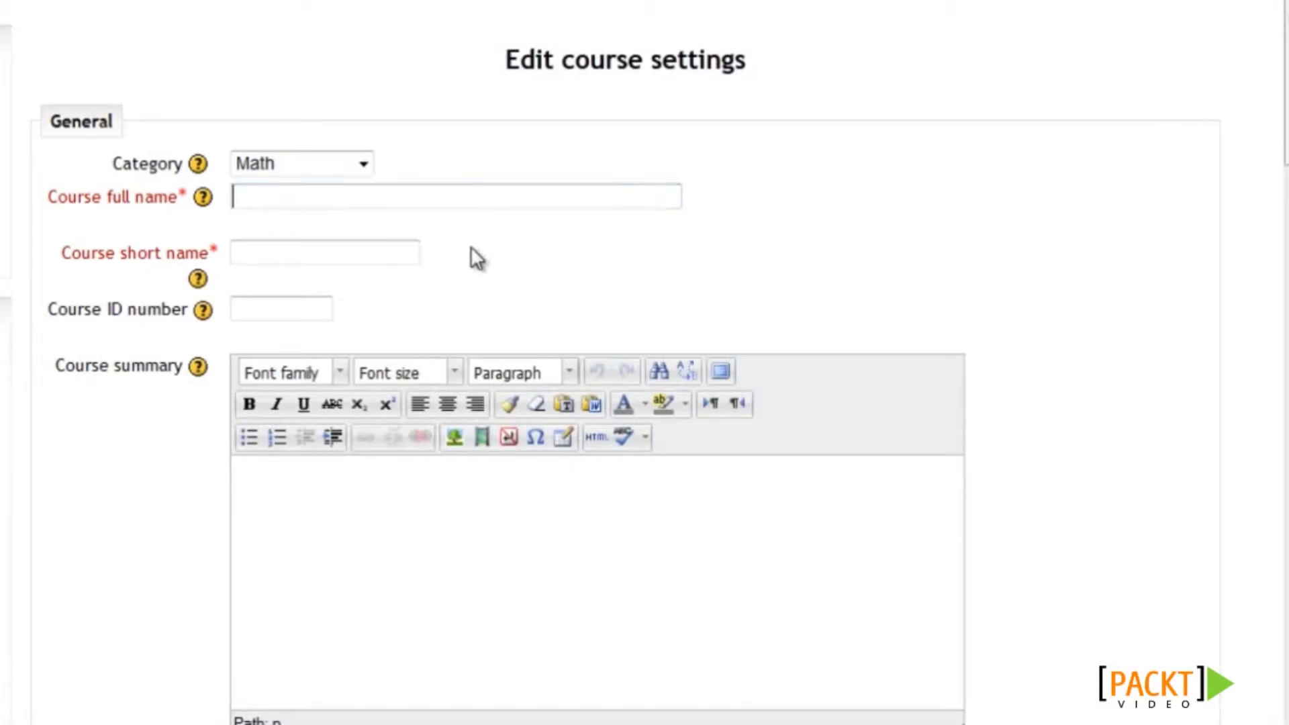
text(Test Course 1)
key(Tab)
text(Test)
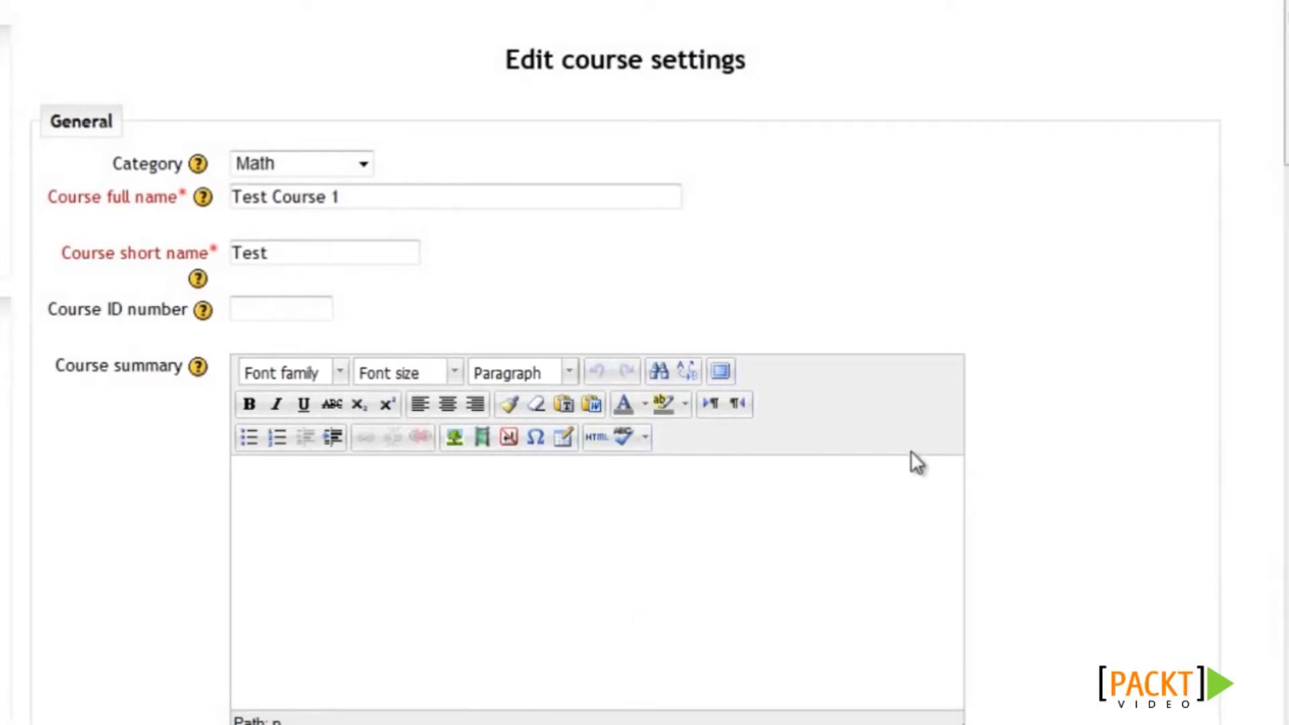
Keep the Weekly format with all sections shown on one page, and set the number of weeks/topics to 5.
scroll(1081, 449, down, 10)
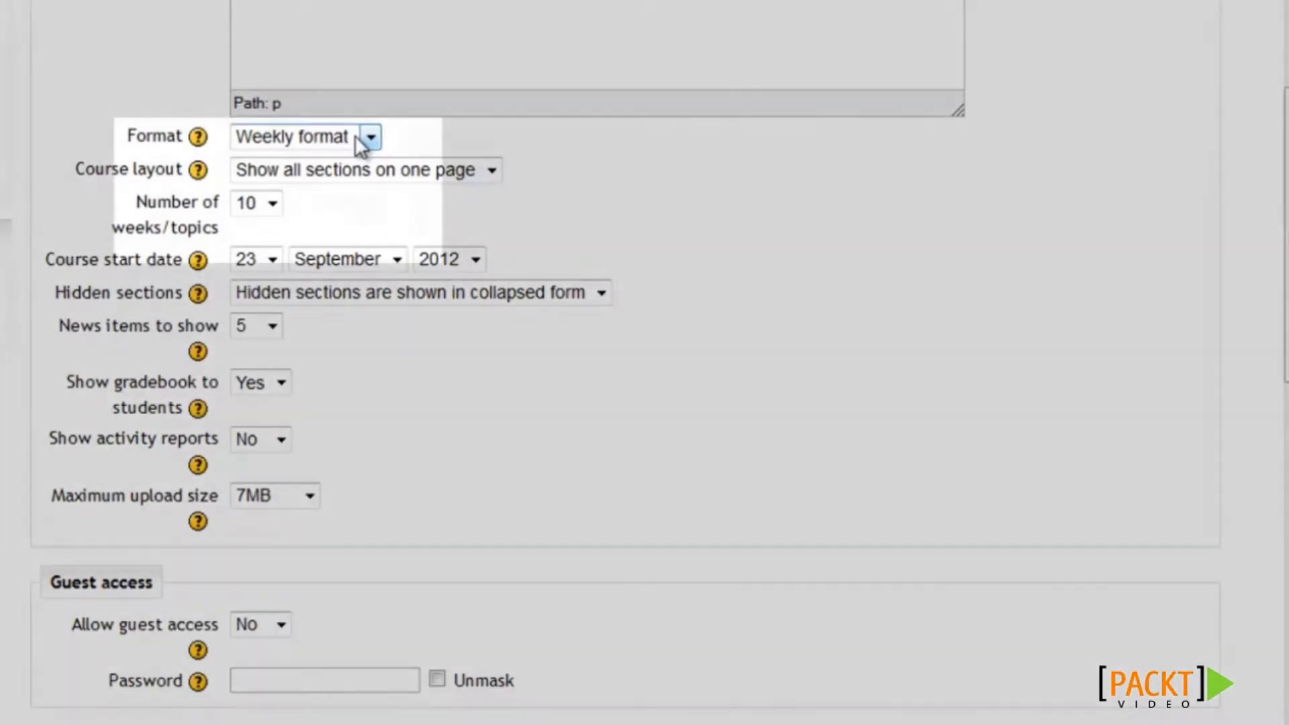
click(358, 139)
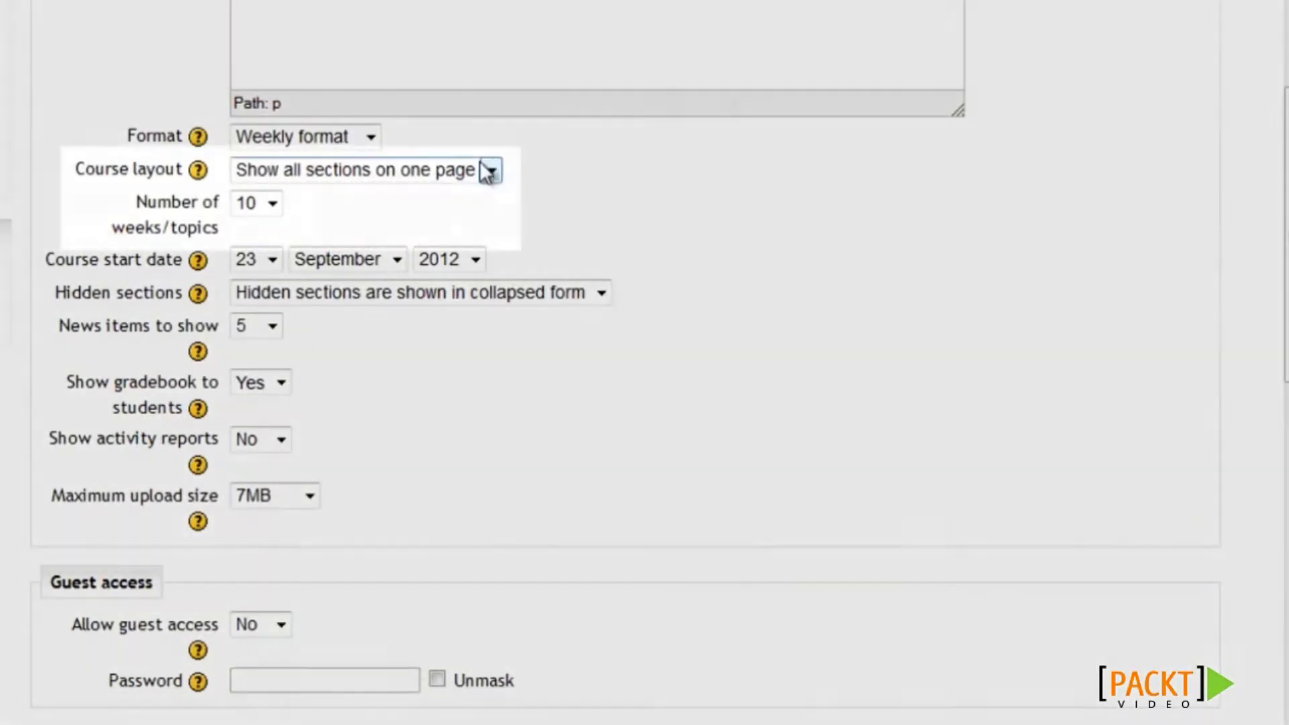
click(478, 171)
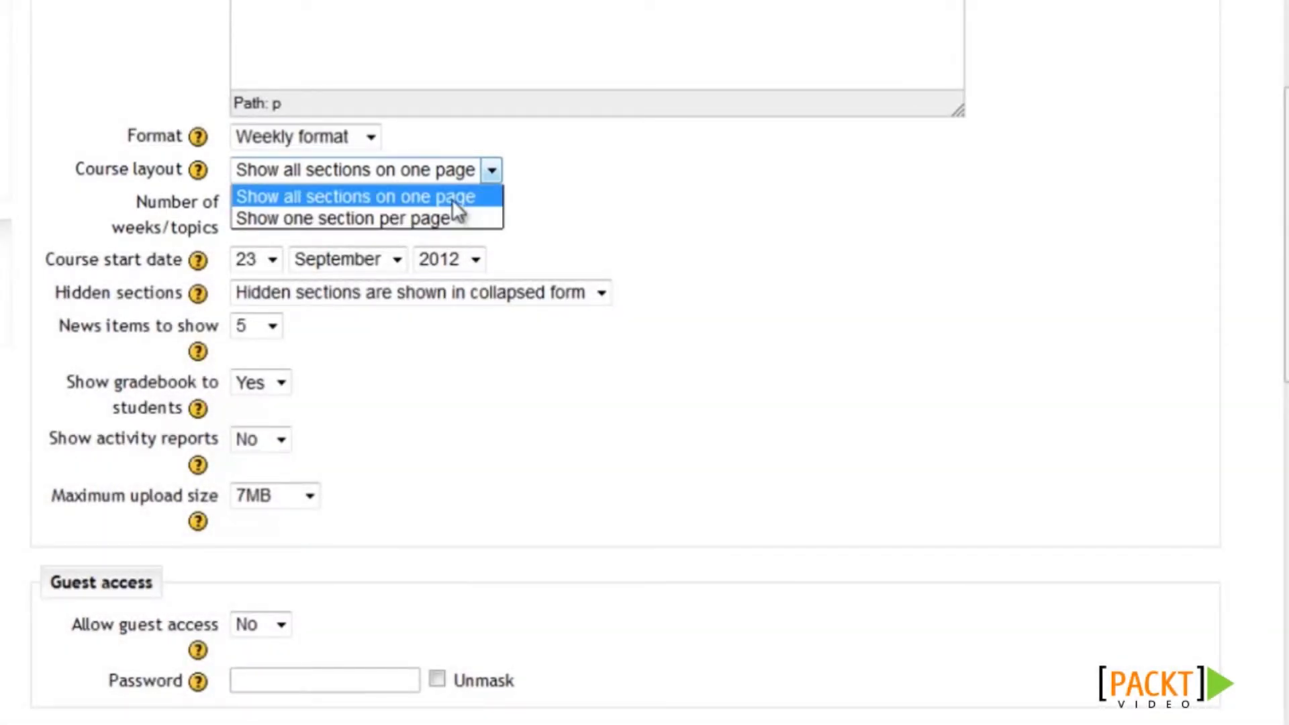
click(453, 198)
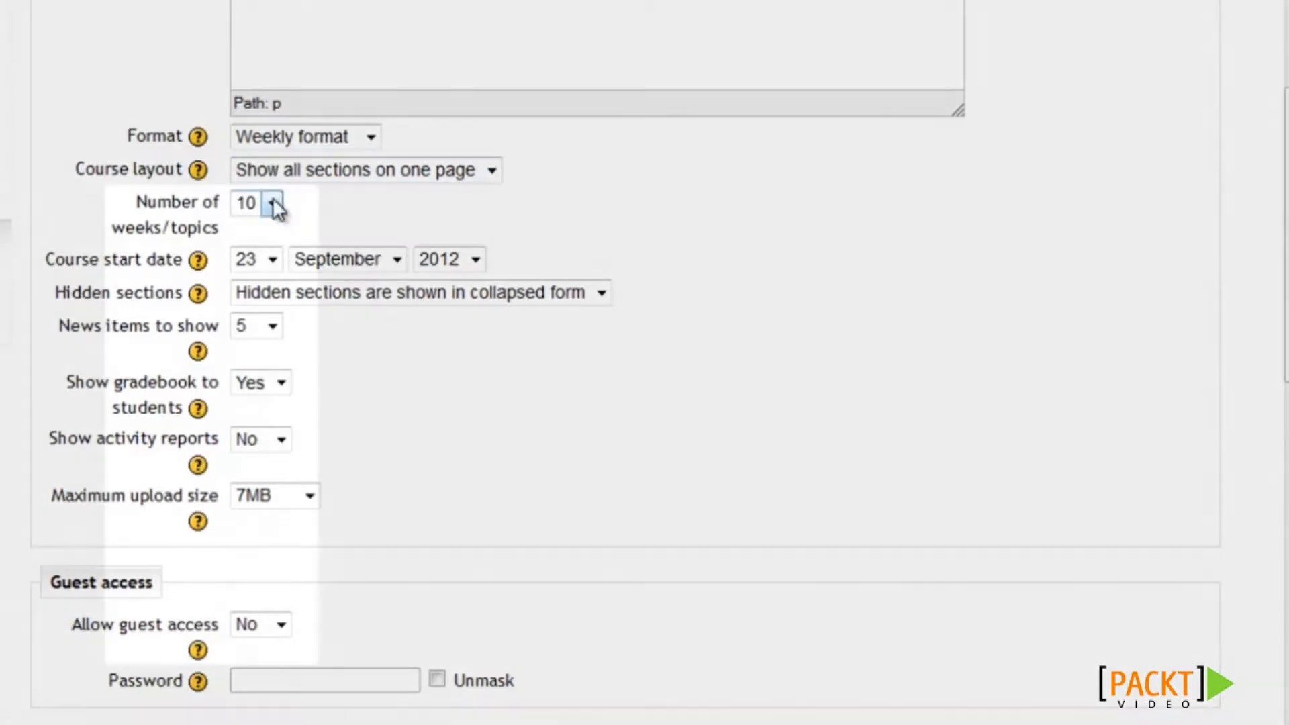
click(273, 202)
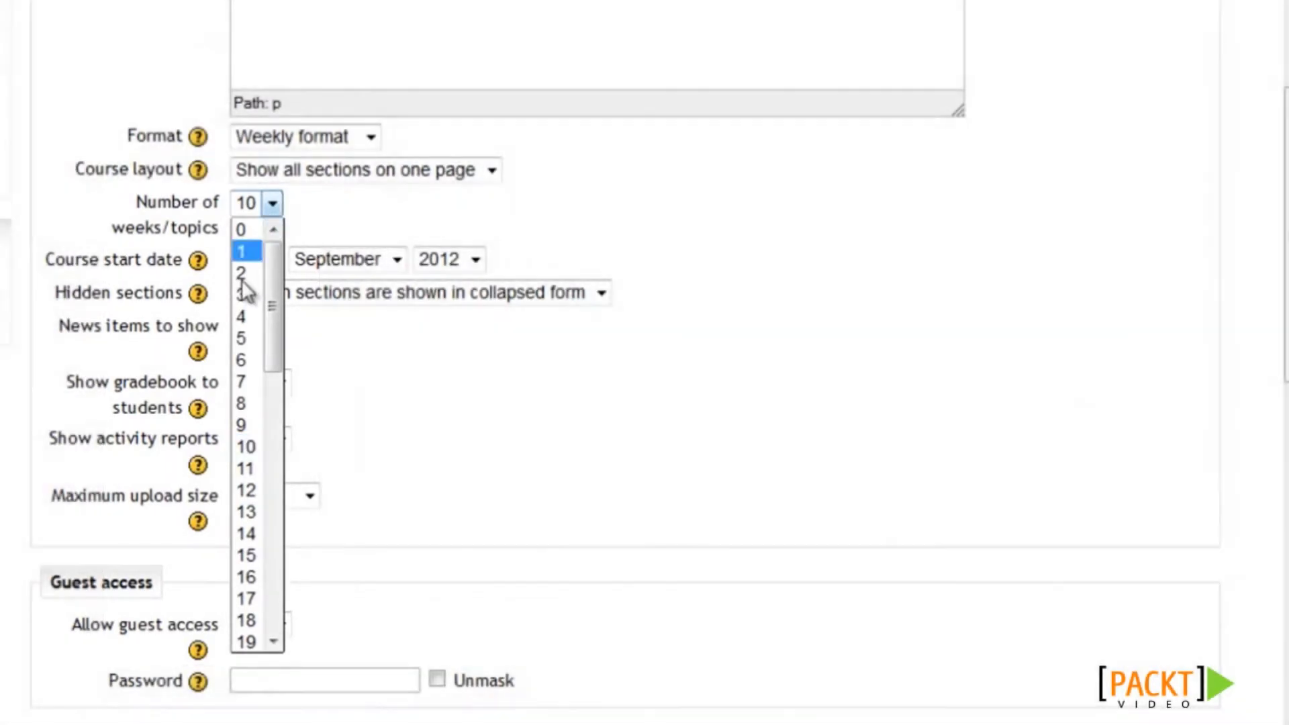
click(249, 339)
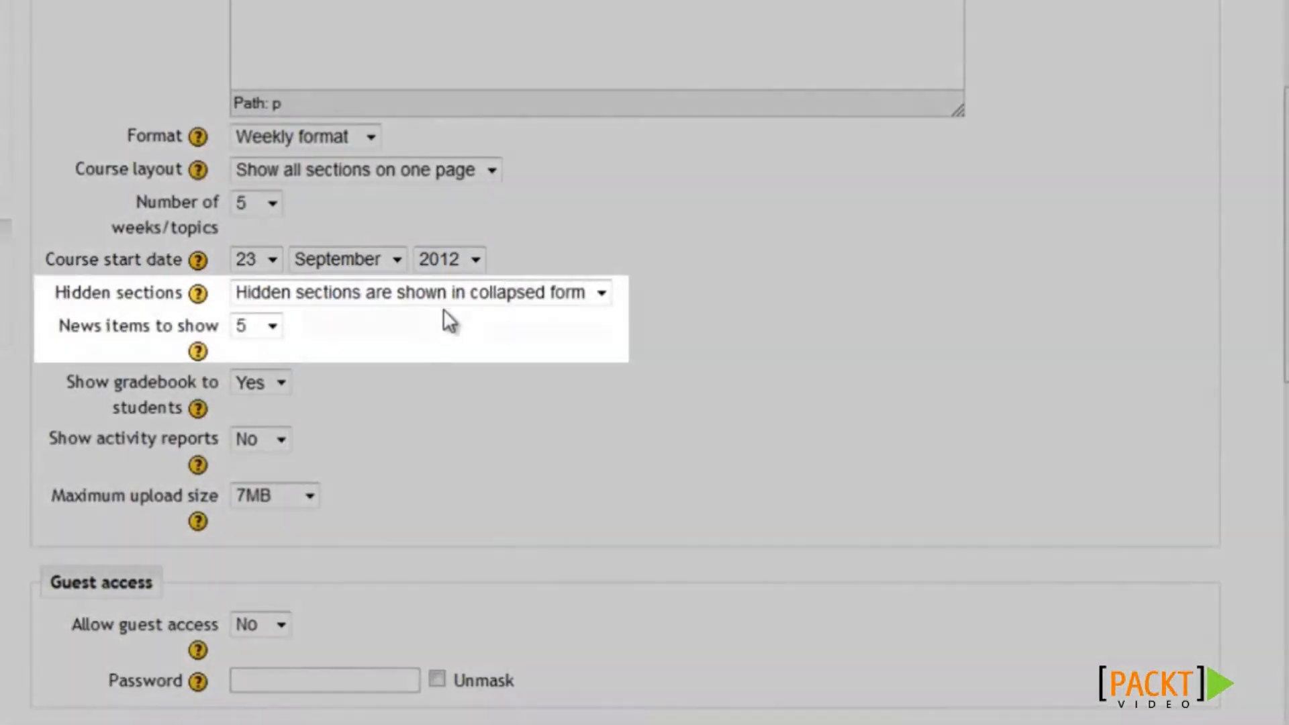
Examine the available choices for hidden sections, news items to show, the gradebook for students and activity reports.
click(448, 294)
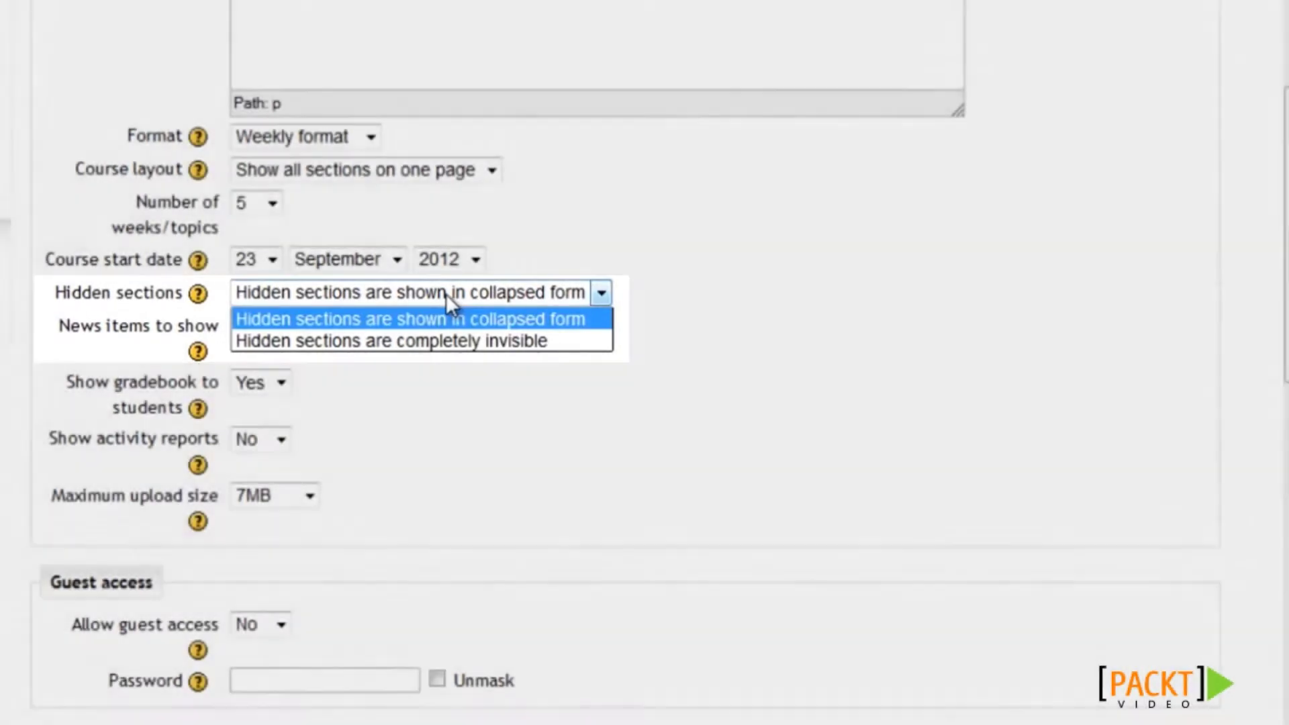
click(446, 294)
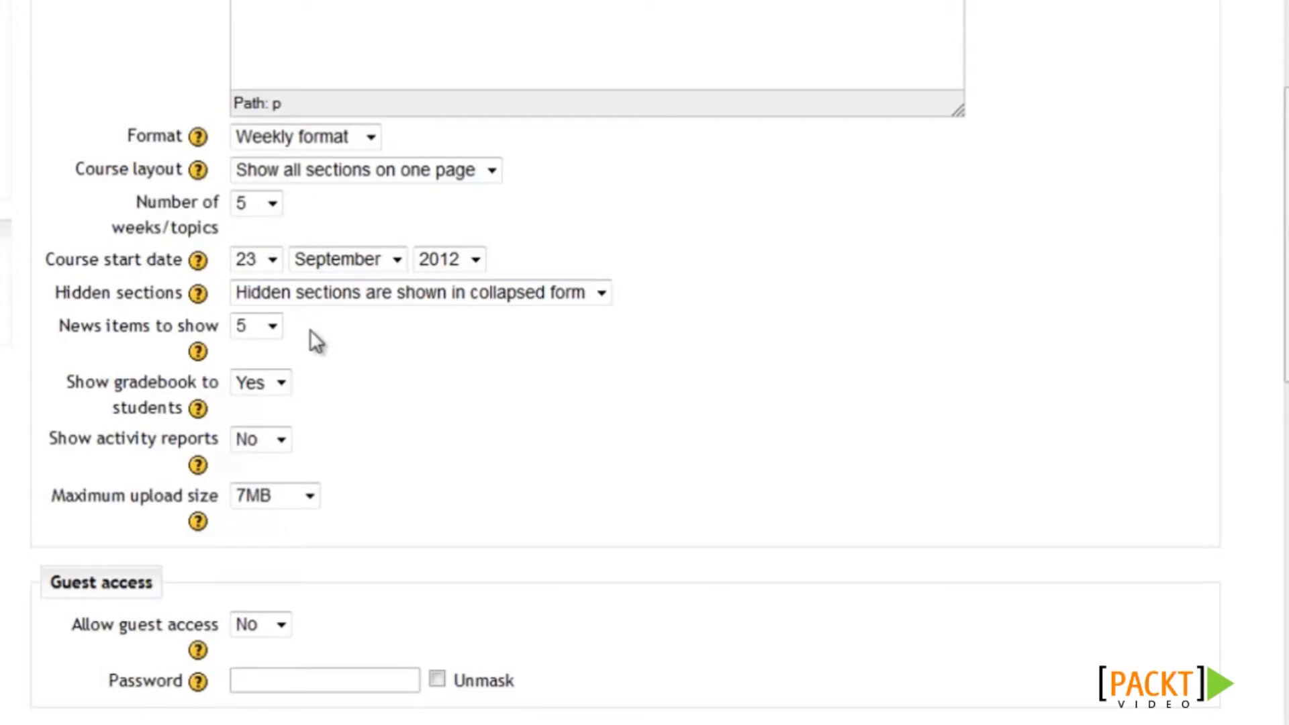
click(272, 322)
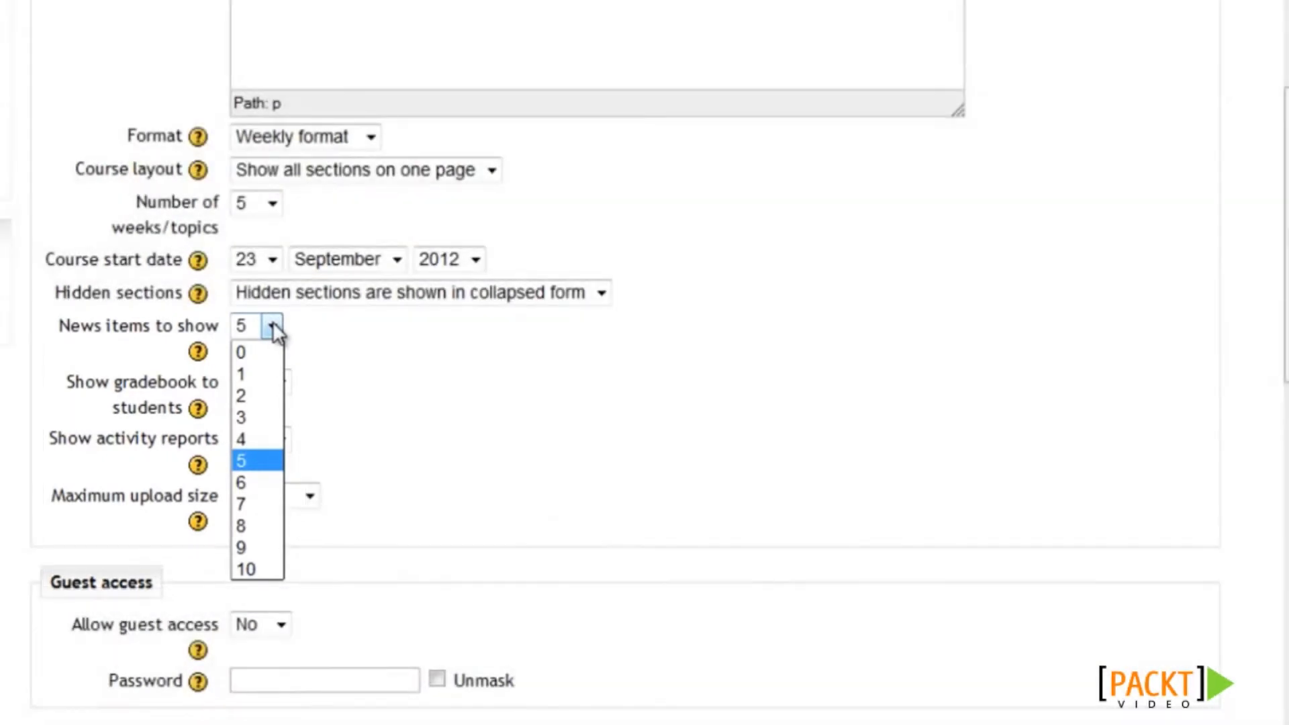
click(273, 322)
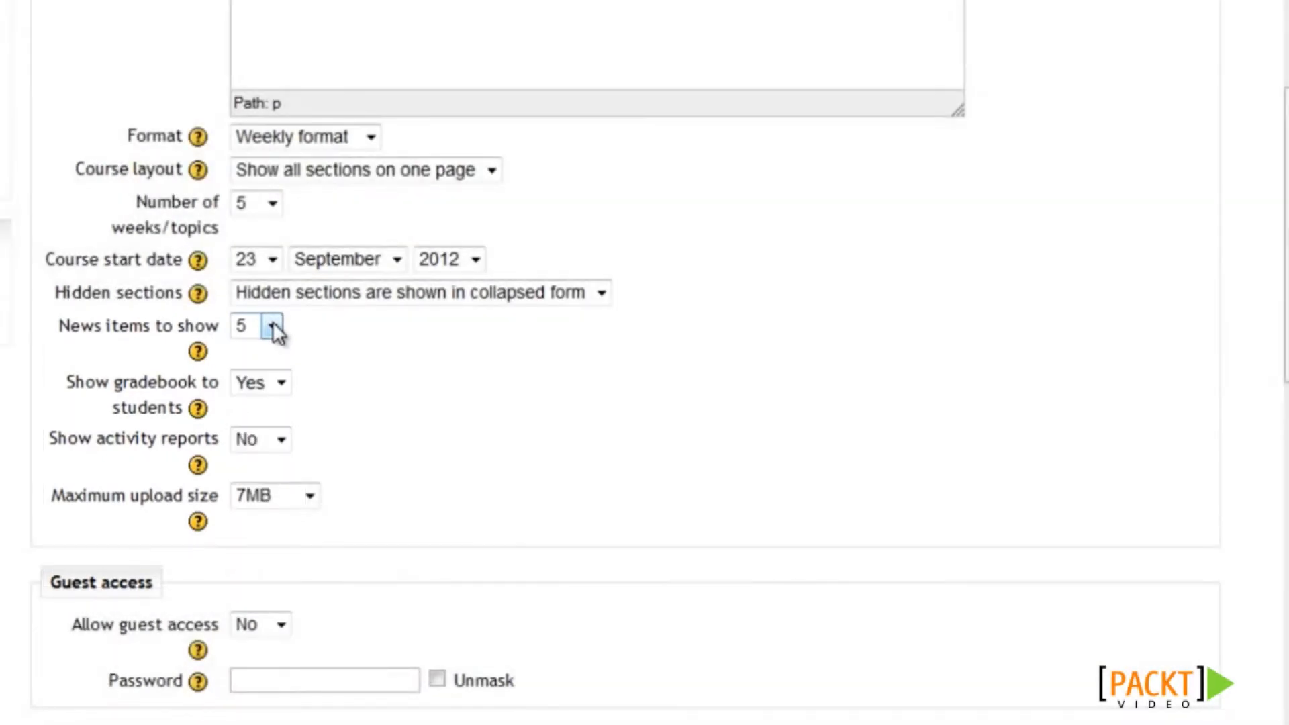
click(282, 384)
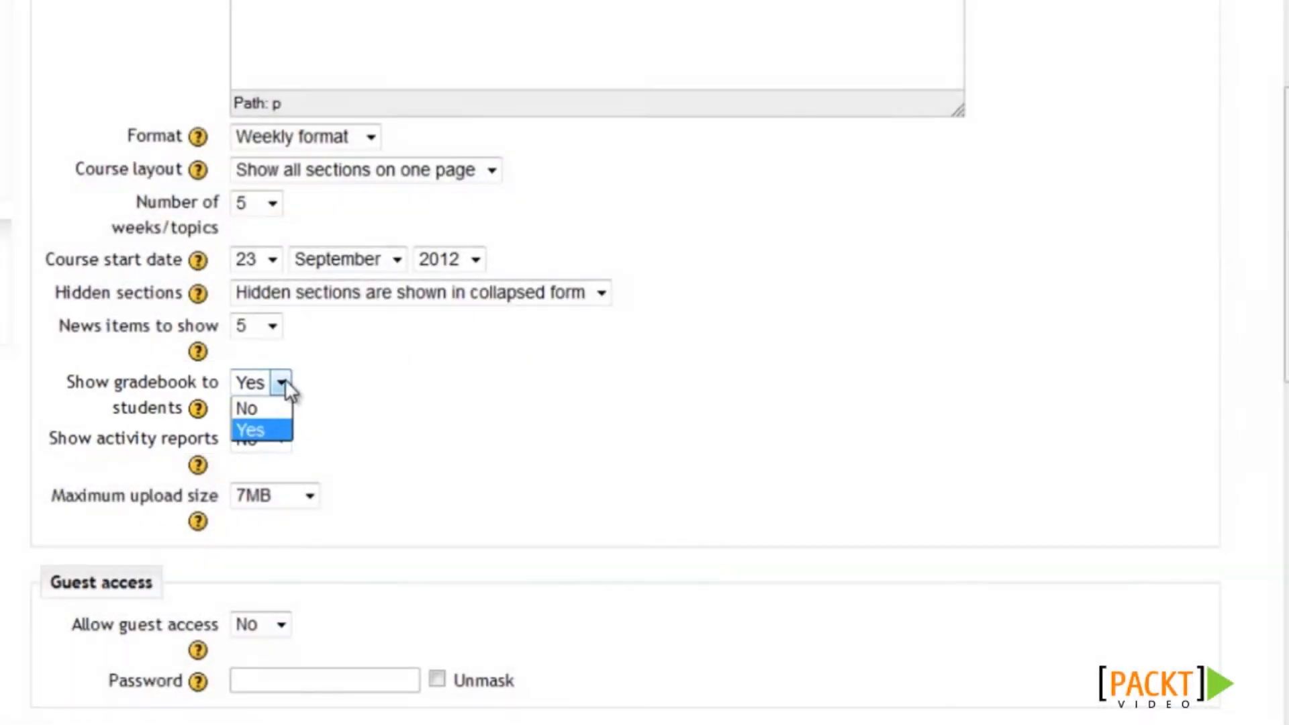
click(268, 431)
click(282, 440)
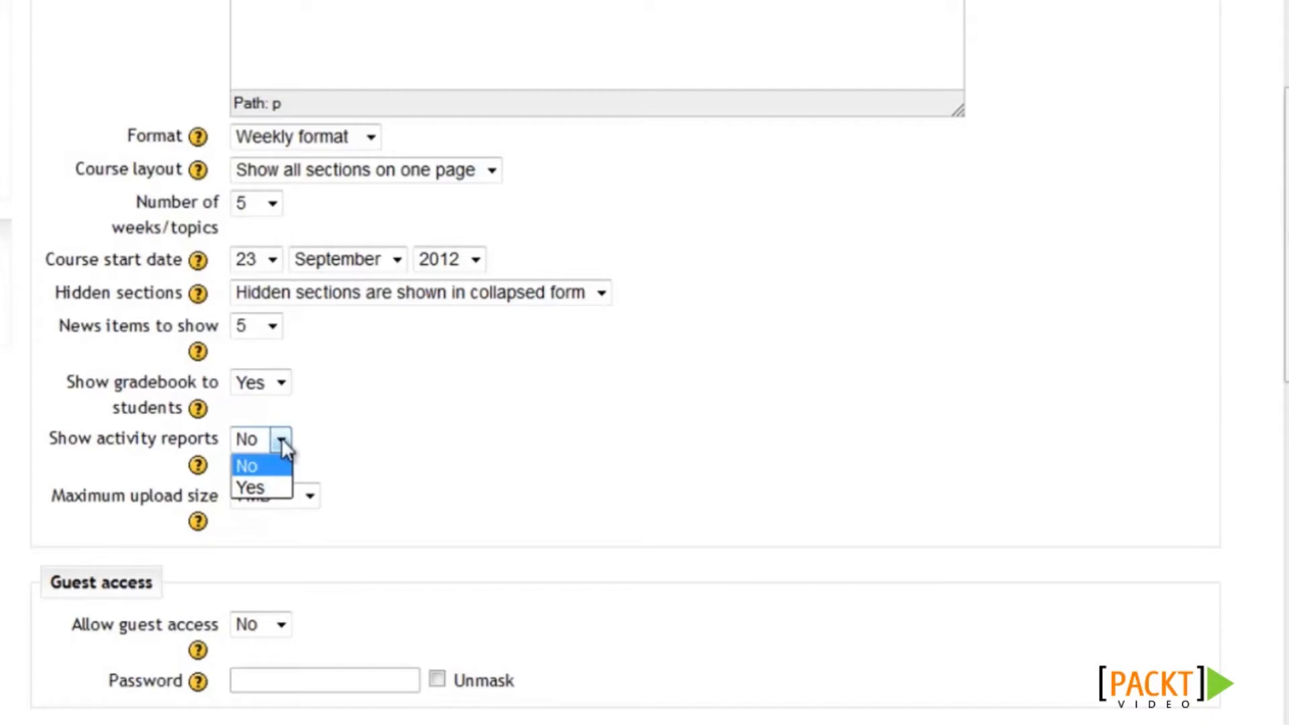
click(555, 481)
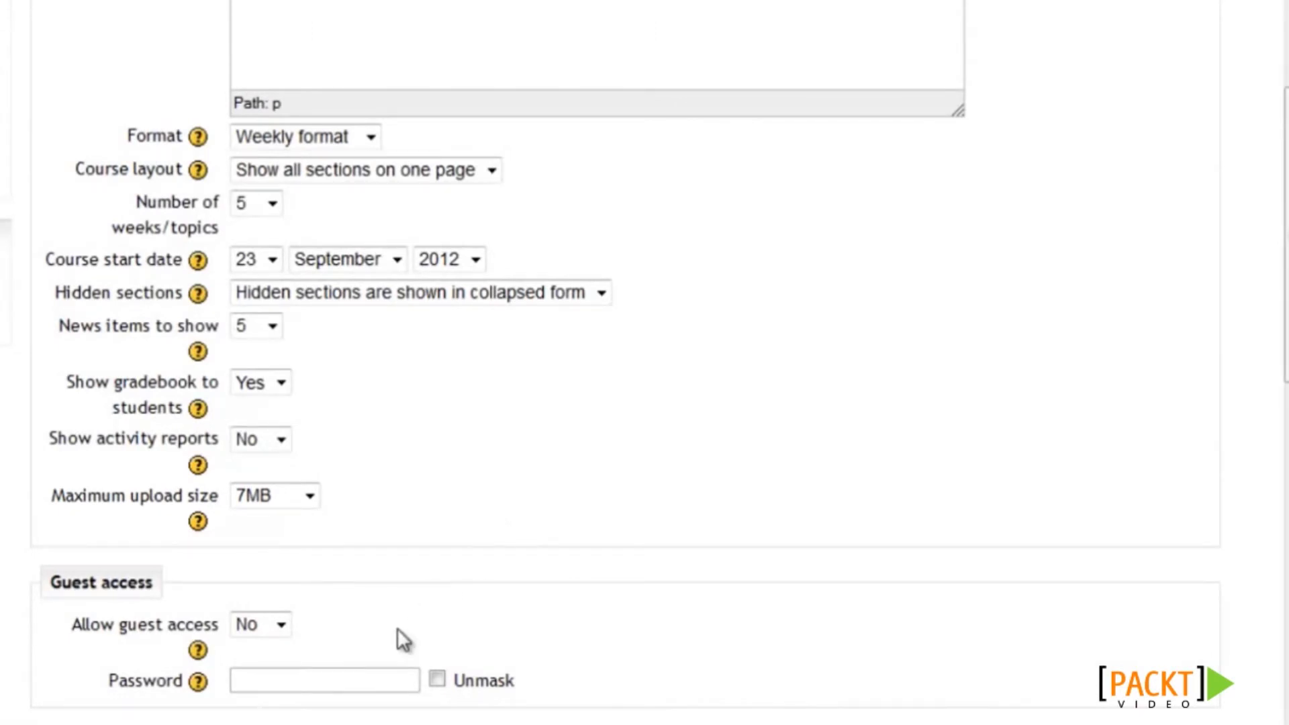
Save the new course with its remaining settings as they are, and open the Test 1 course in the Math category.
scroll(453, 584, down, 6)
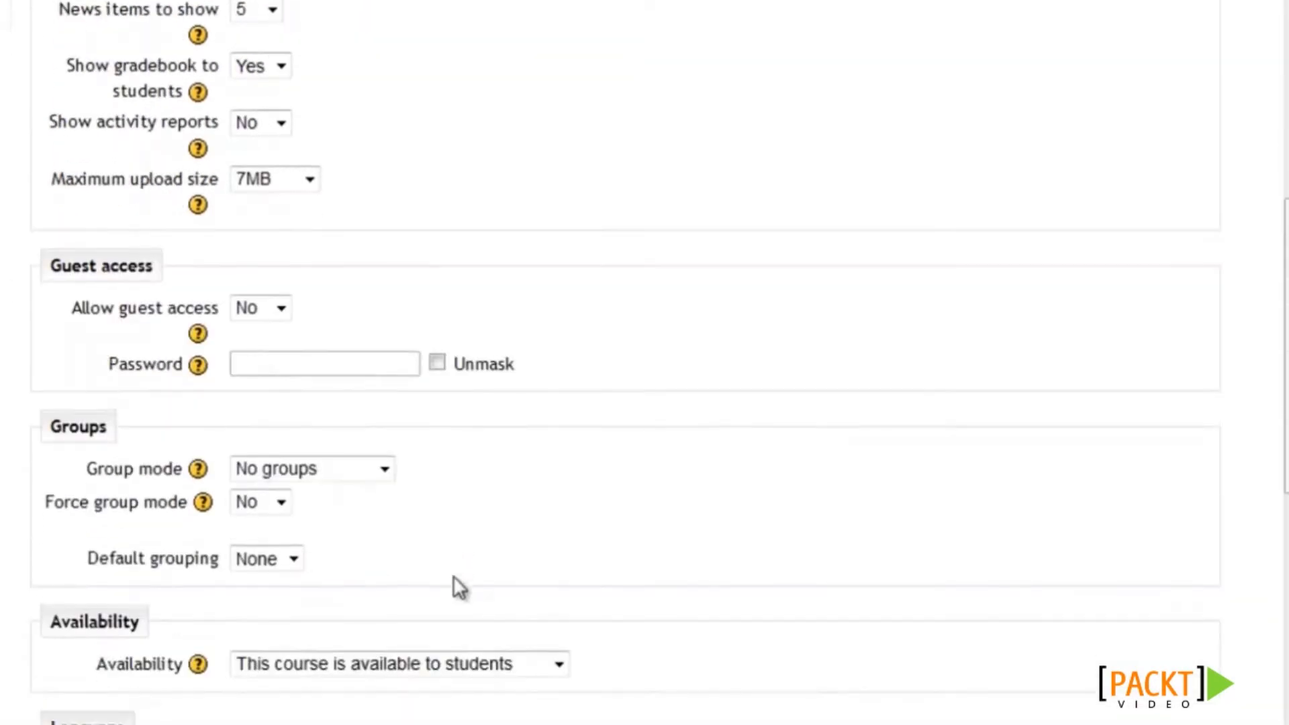
scroll(453, 584, down, 2)
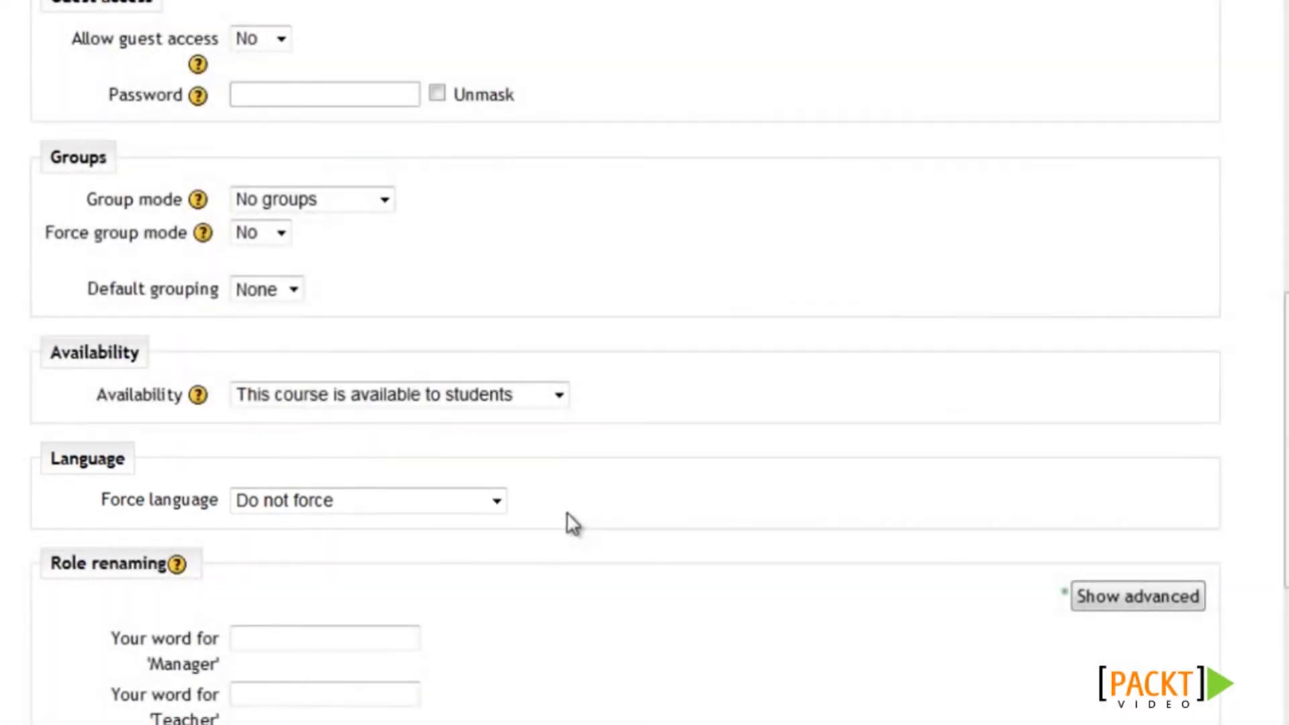
scroll(522, 635, down, 6)
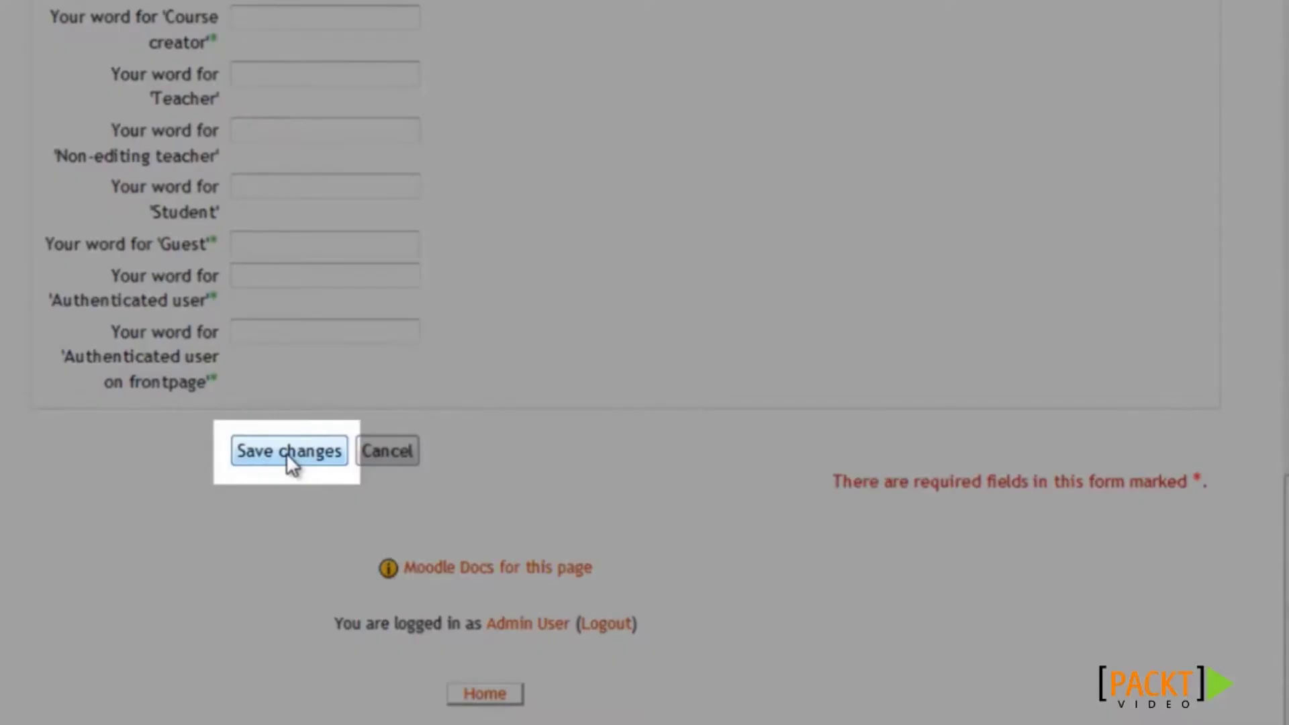
click(287, 454)
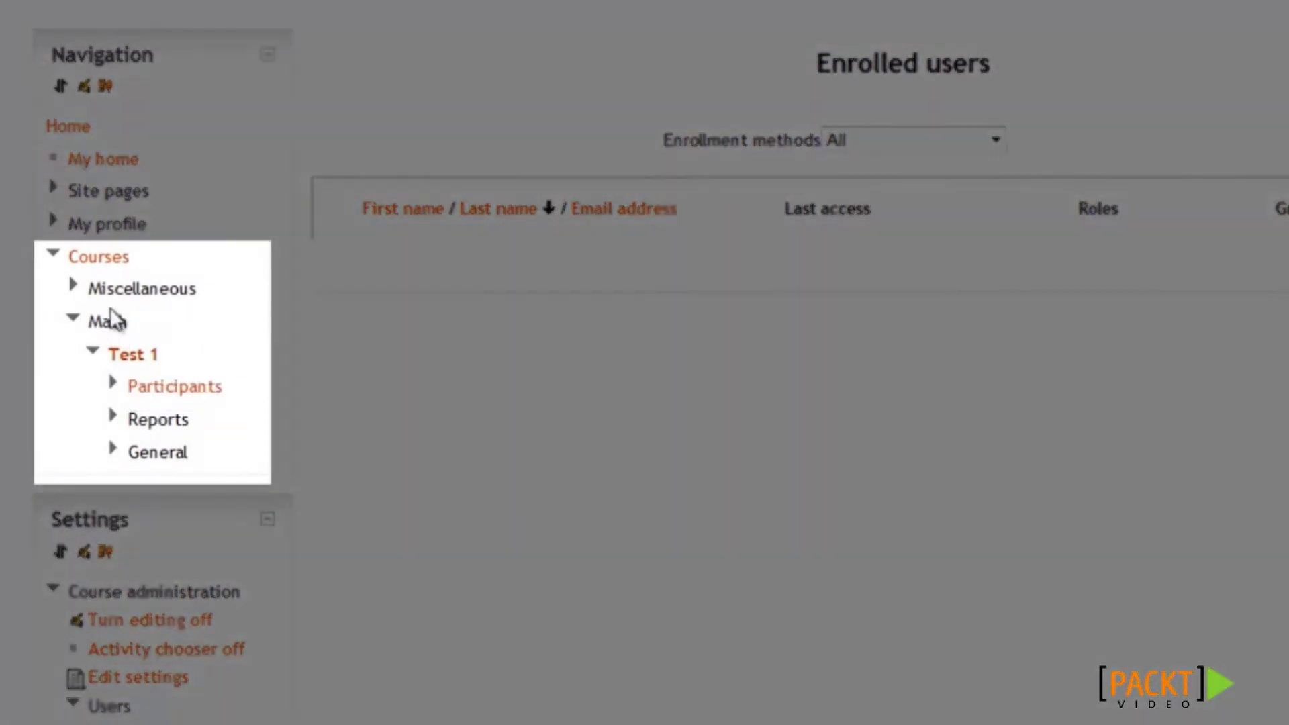
click(116, 356)
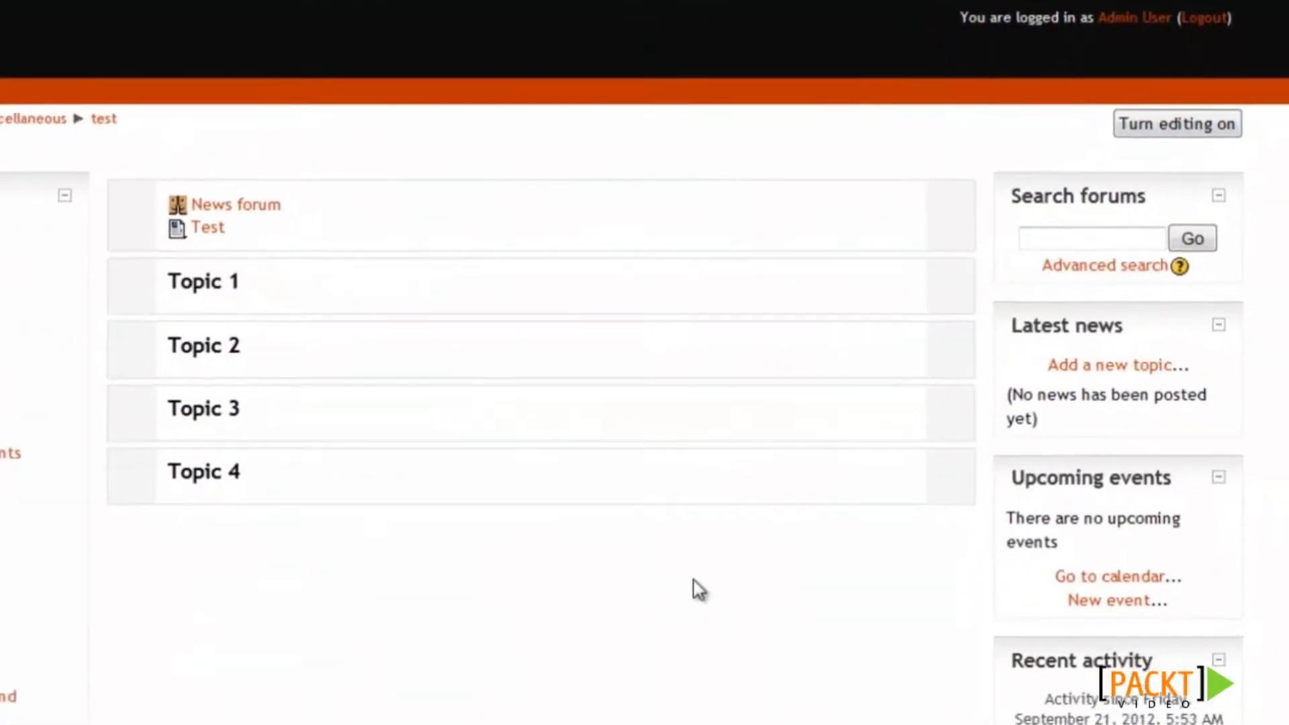
Turn editing on in the test course under Miscellaneous and open the summary of Topic 1 for editing.
scroll(651, 626, down, 7)
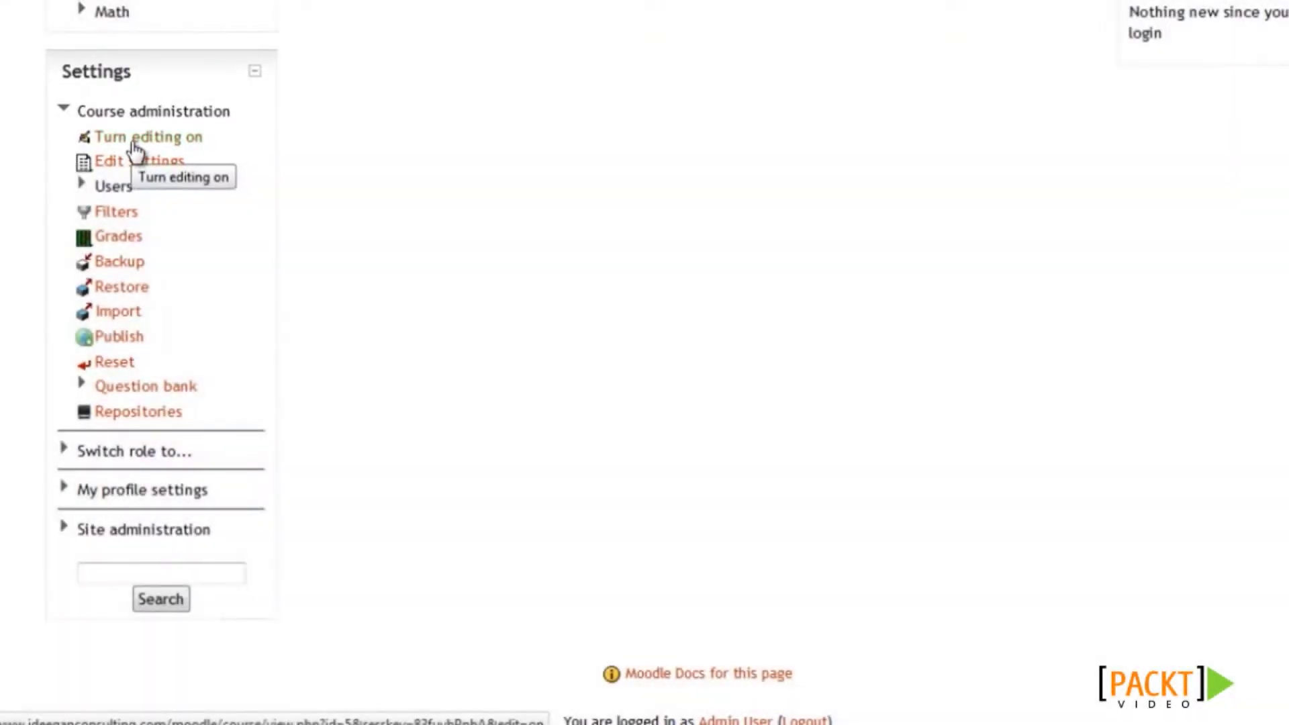
click(134, 140)
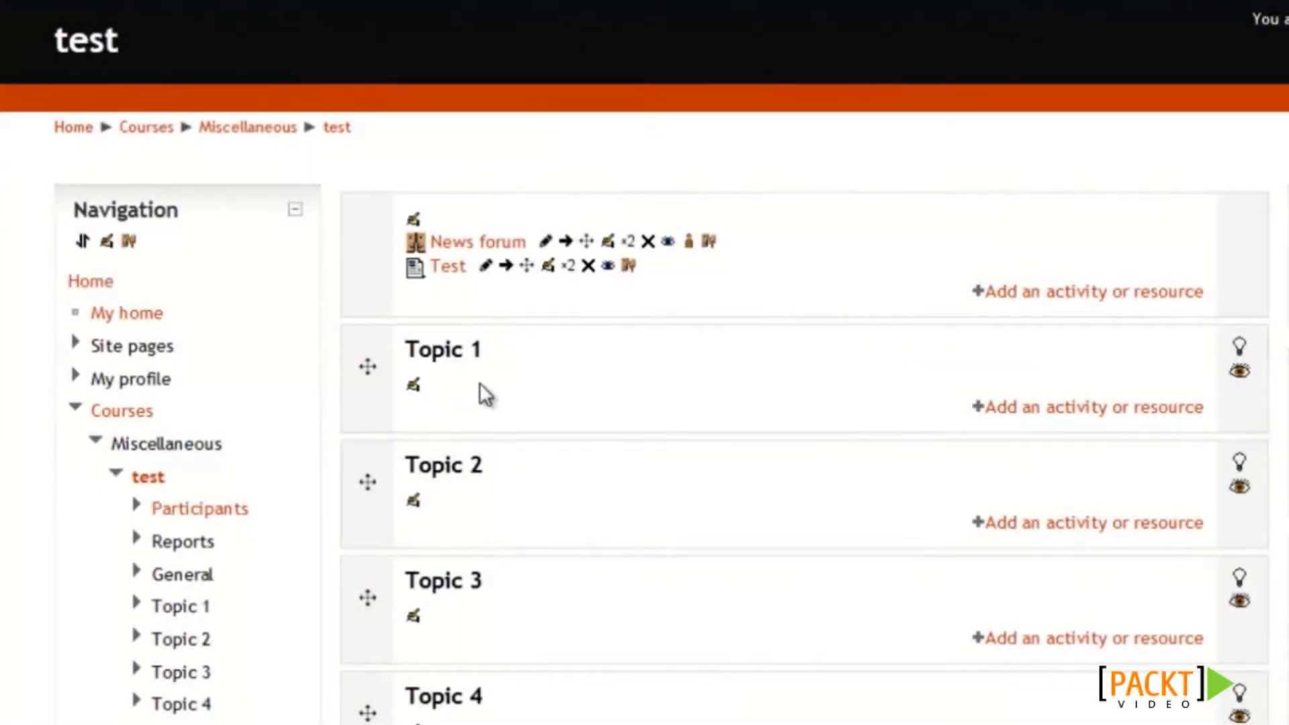
click(415, 385)
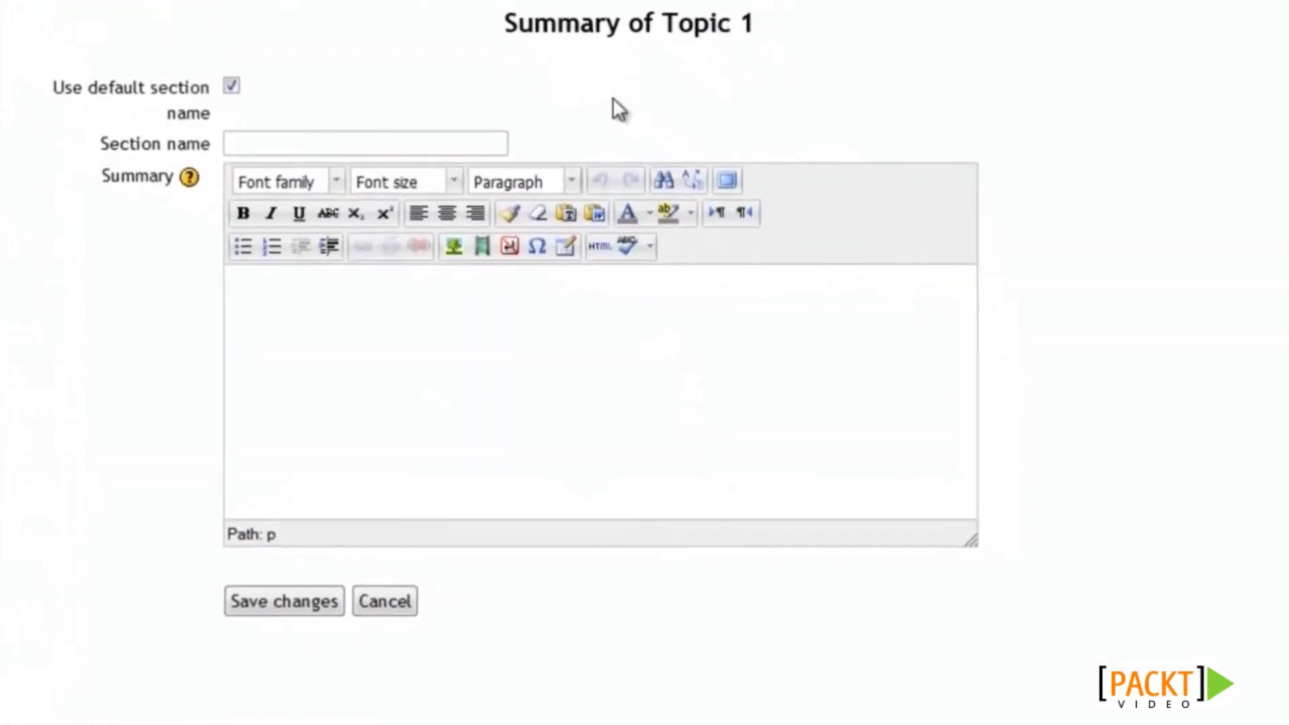
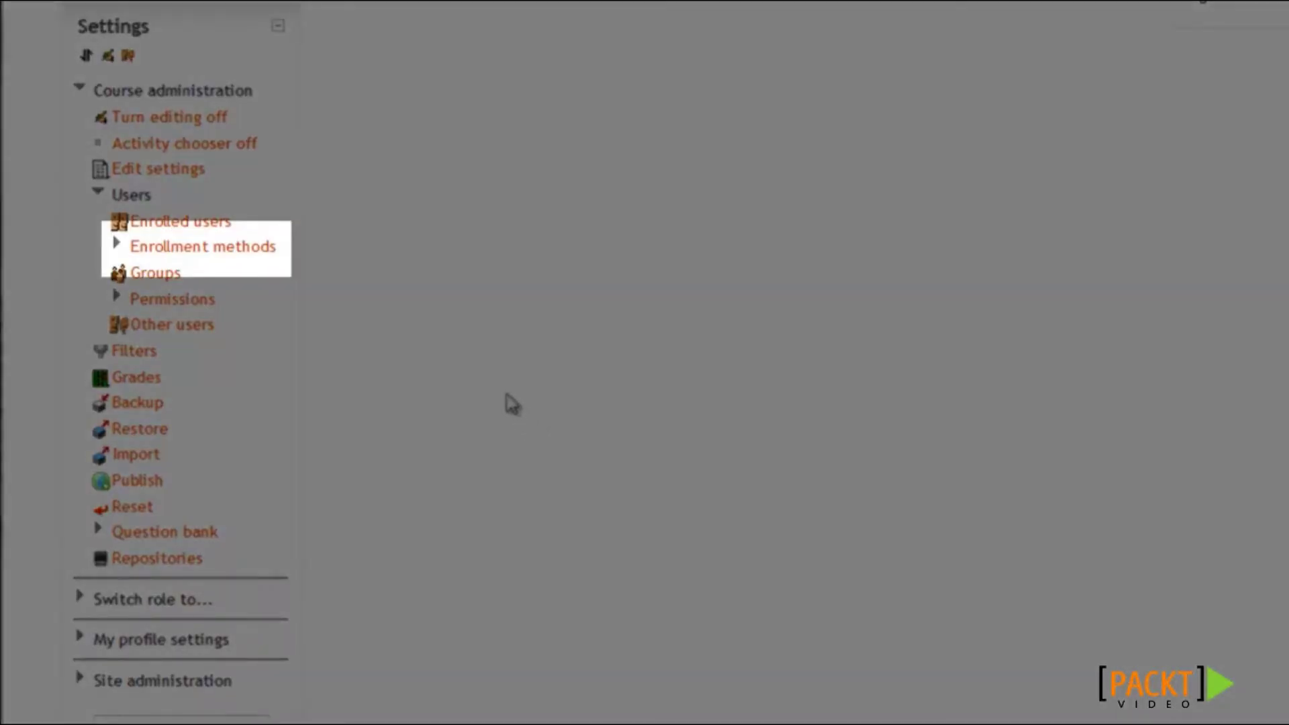
Open the Self enrollment (Student) method of the Test 1 course, review its settings and save them as they are.
click(255, 249)
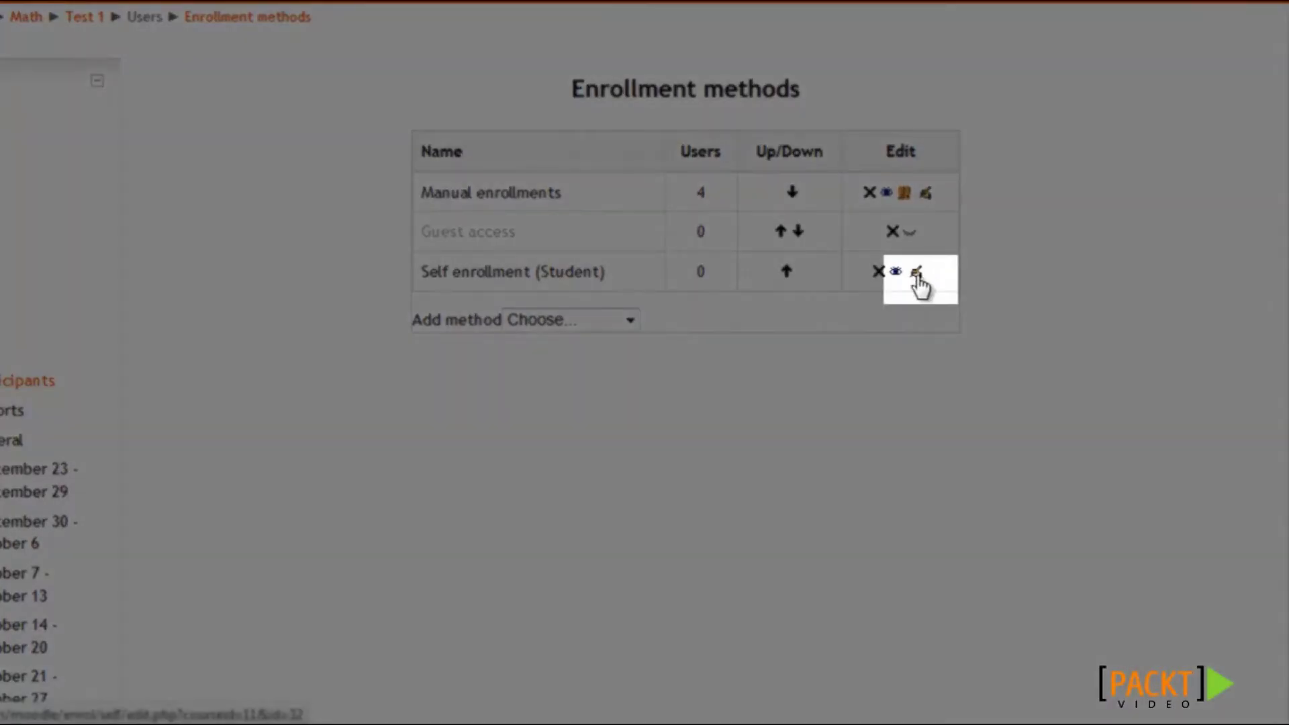
click(917, 273)
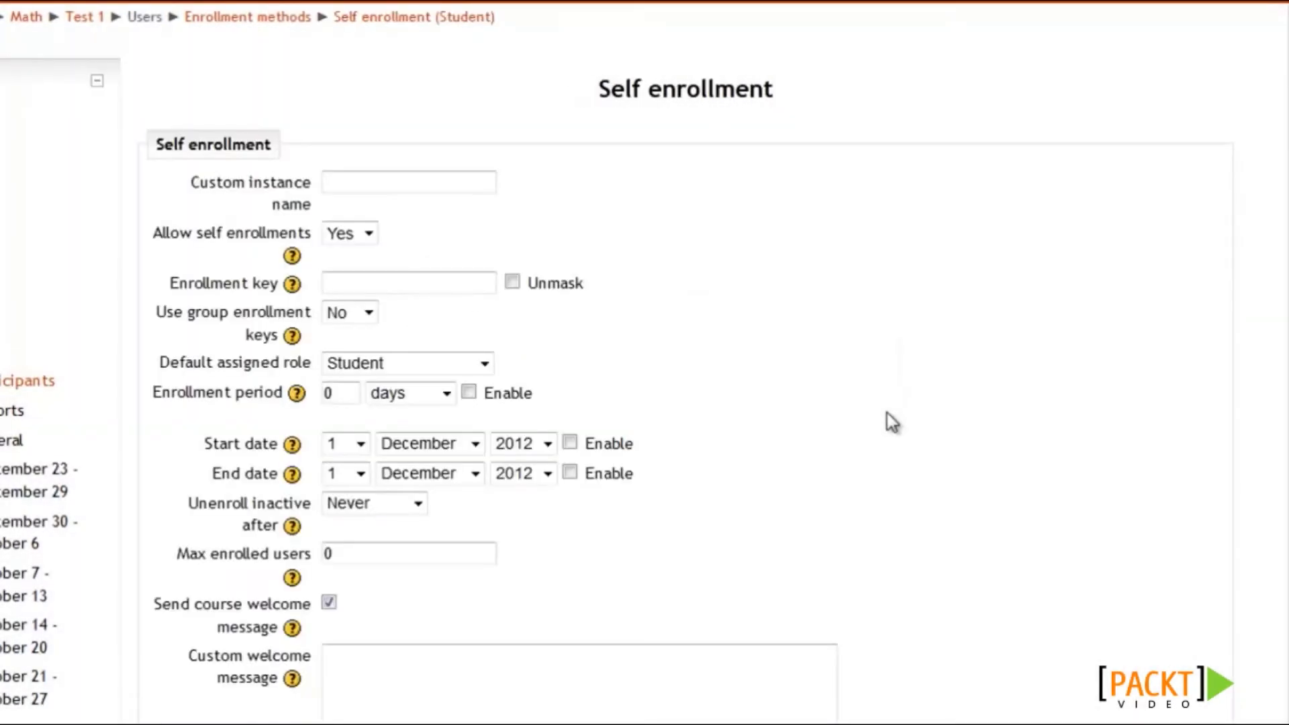
scroll(886, 337, down, 1)
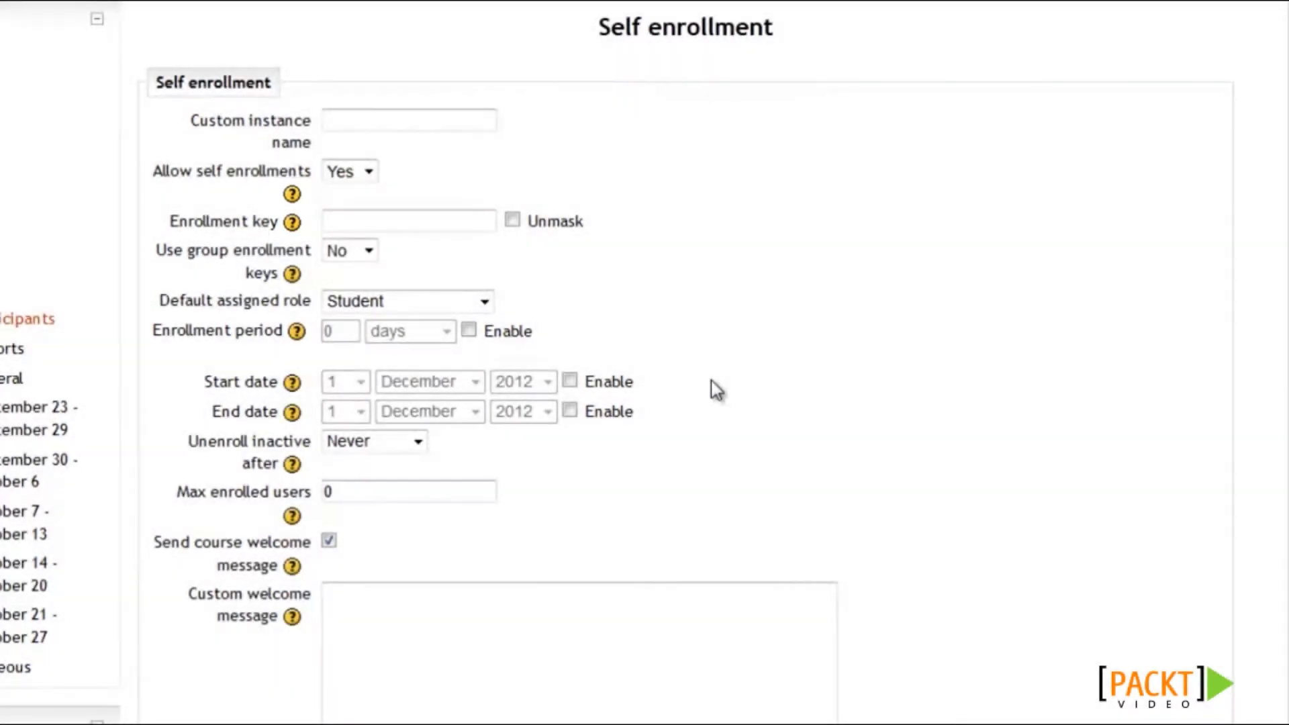
scroll(711, 380, down, 7)
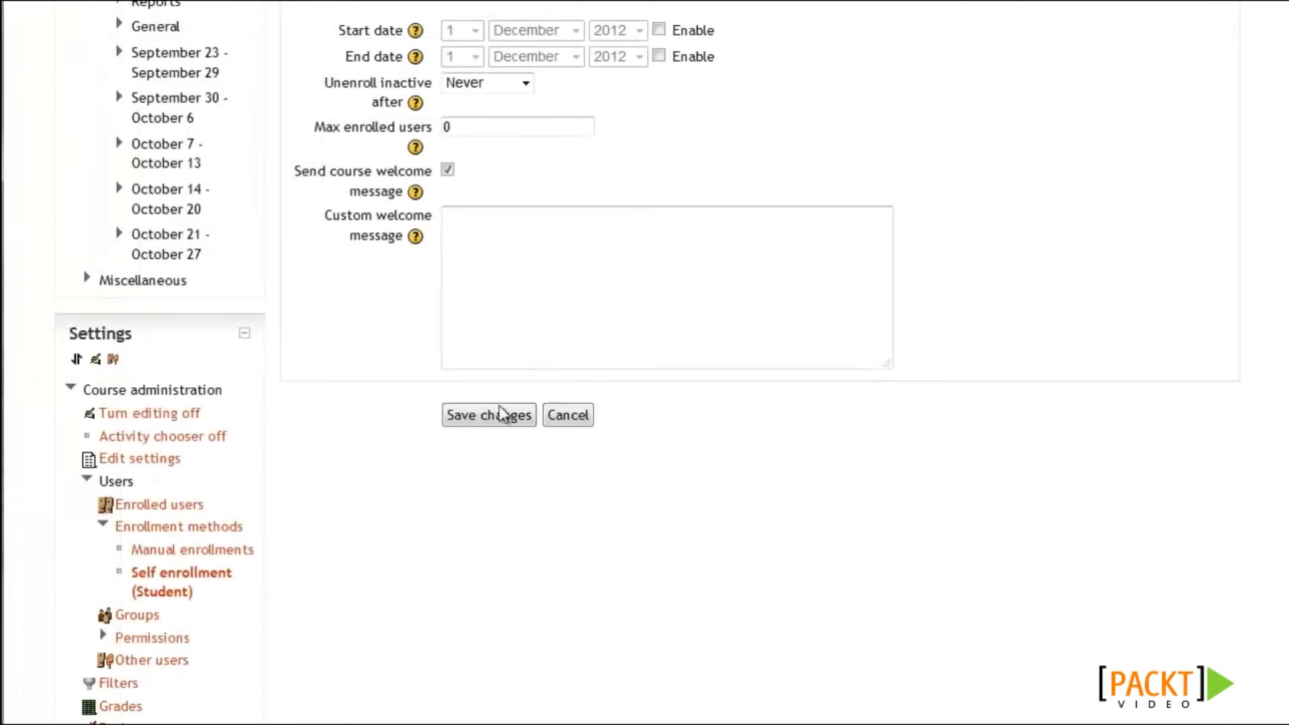
scroll(403, 423, up, 2)
click(468, 500)
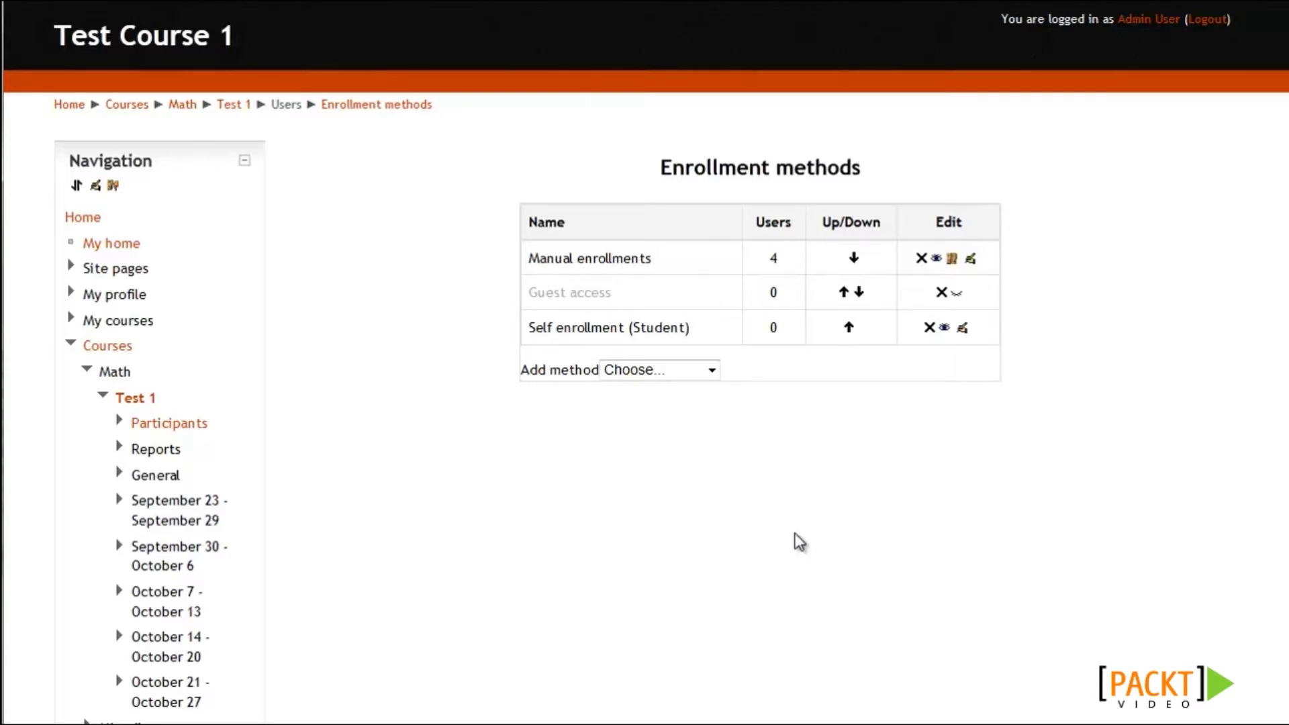
Enroll Test Student 1, Test Student 2 and Test Student 3 in the Test 1 course with the Student role.
scroll(759, 537, down, 7)
scroll(779, 537, down, 3)
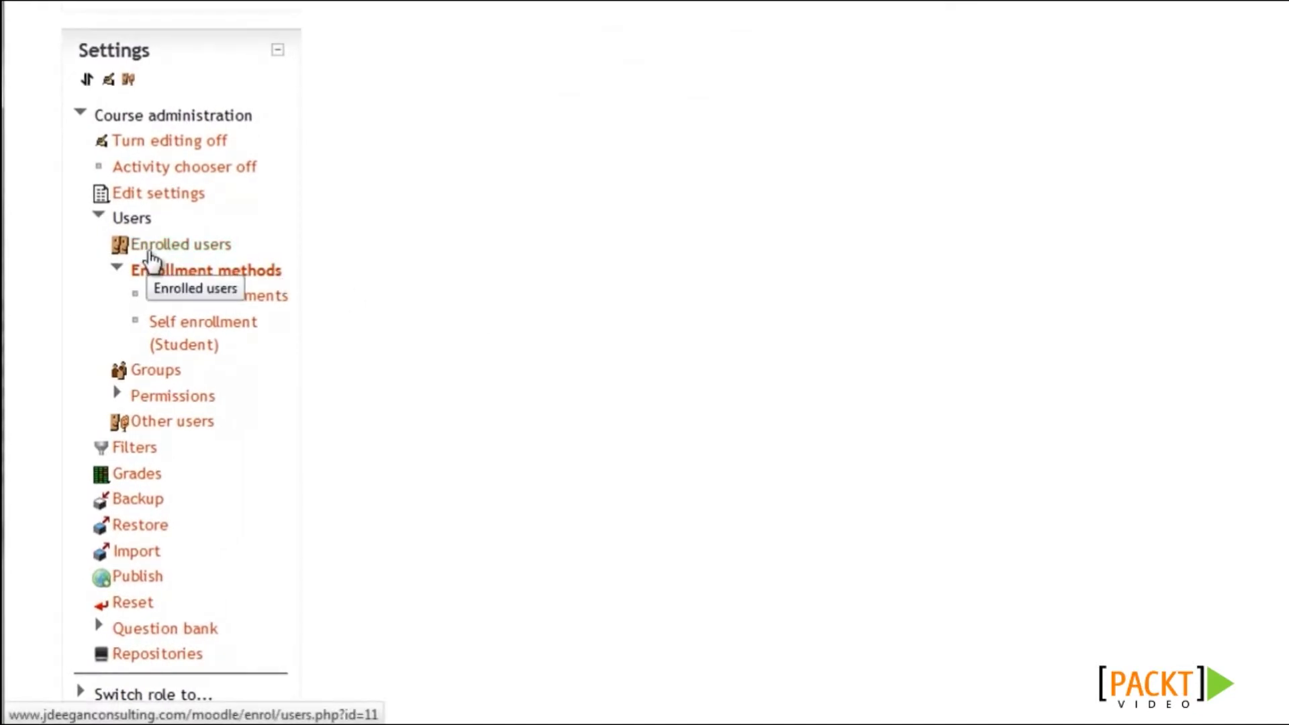
click(151, 259)
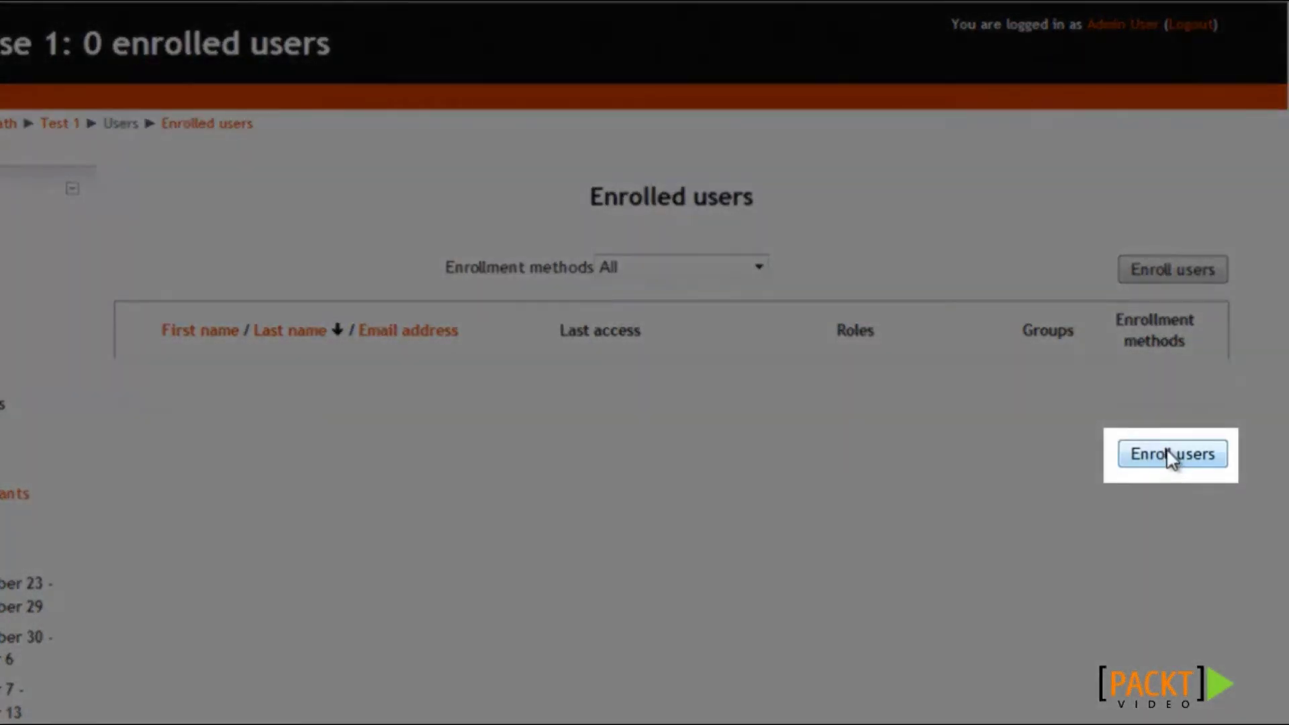
click(1171, 455)
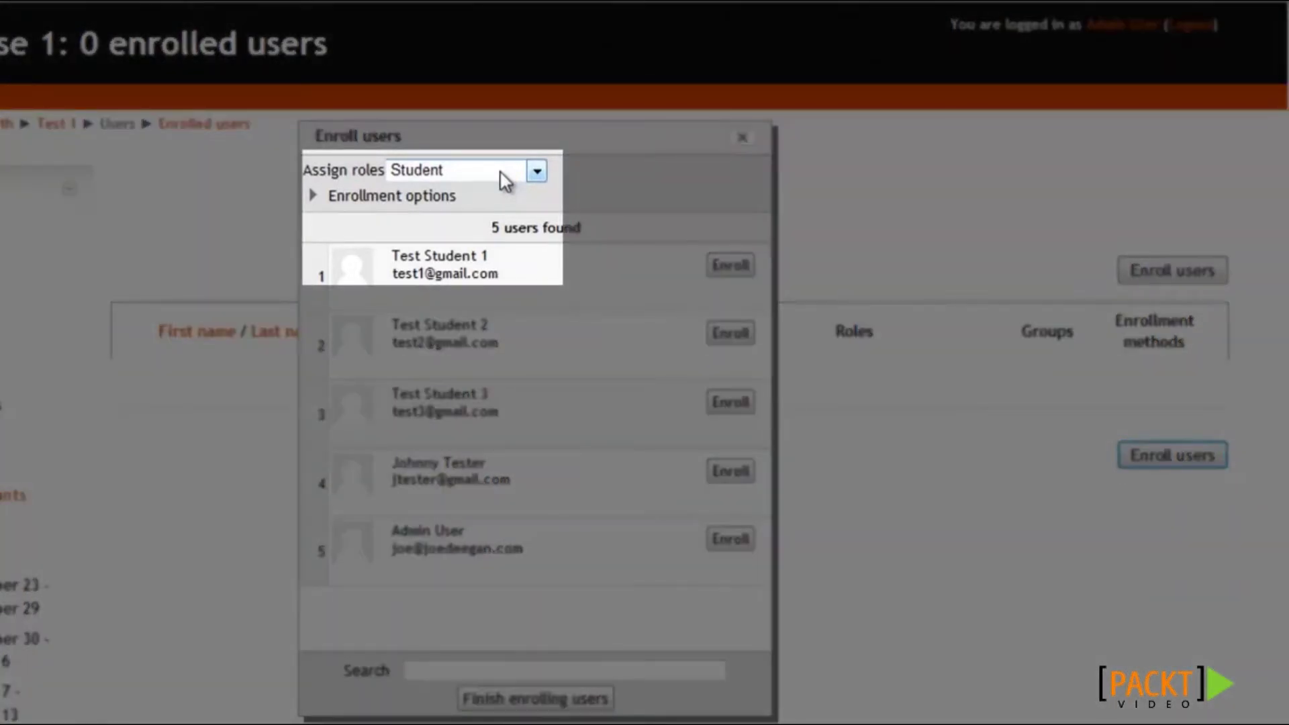
click(504, 176)
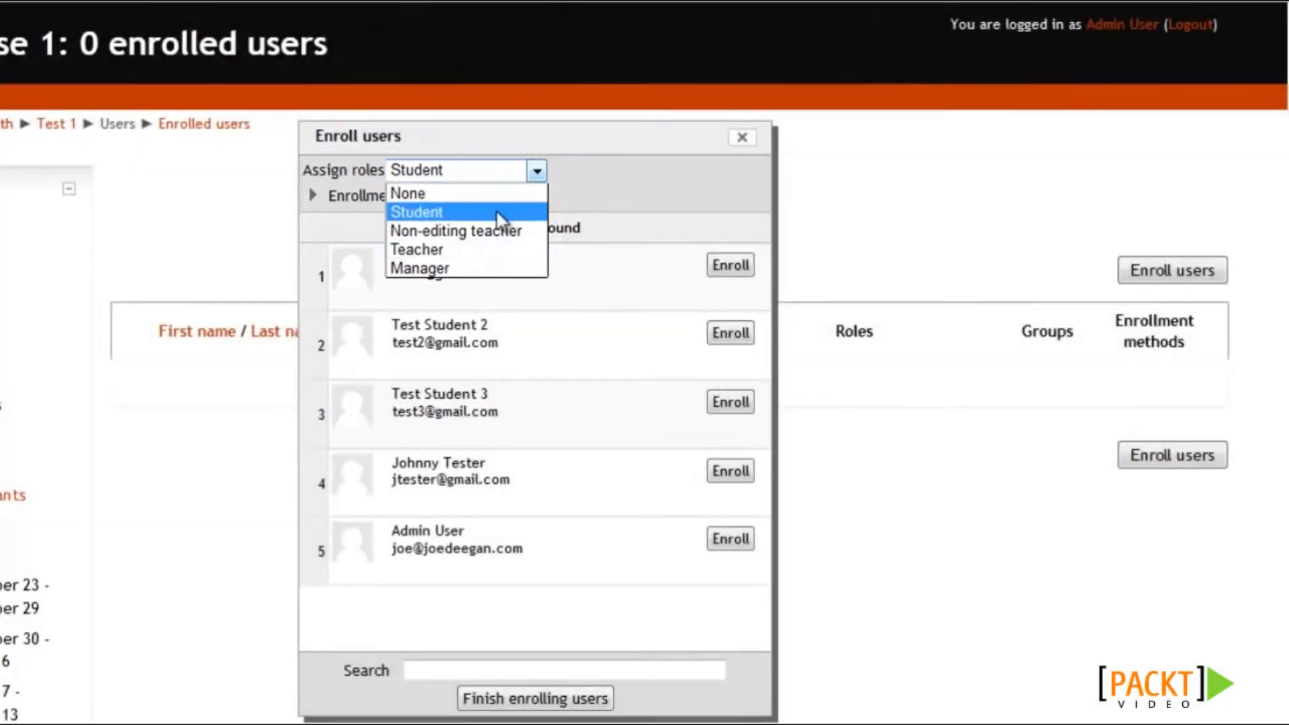
click(500, 214)
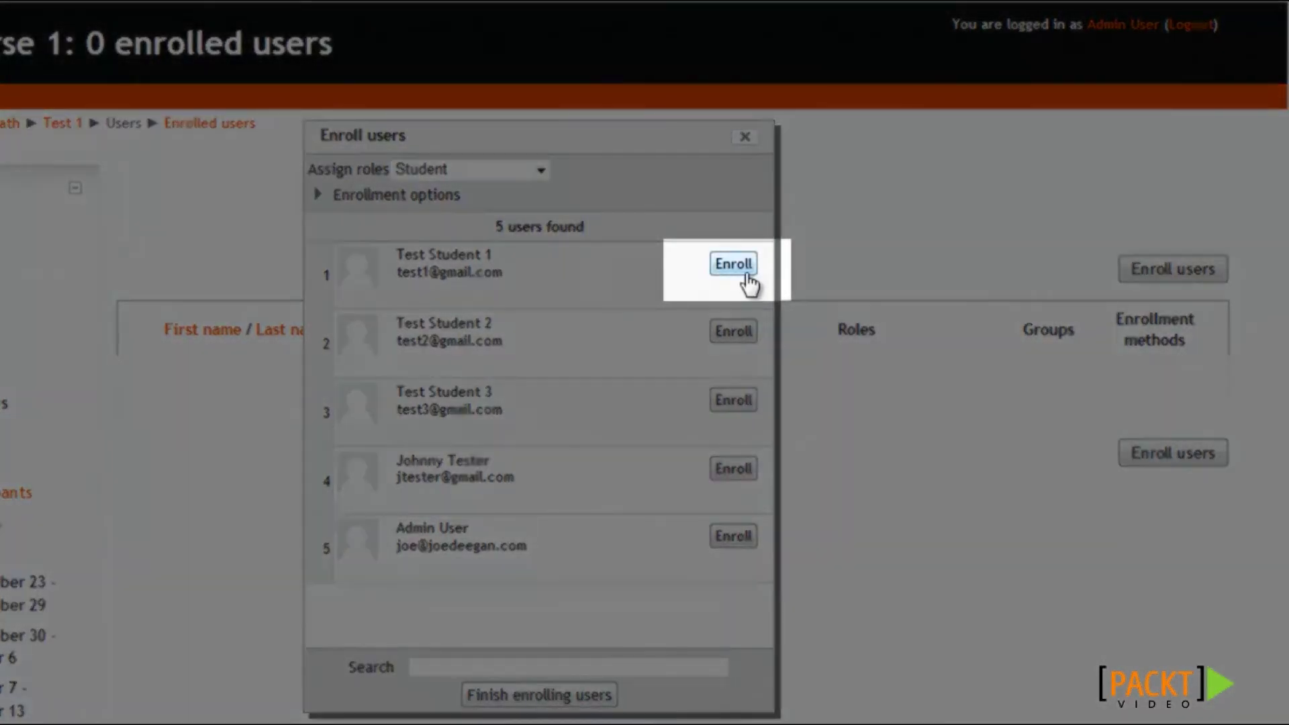
click(746, 269)
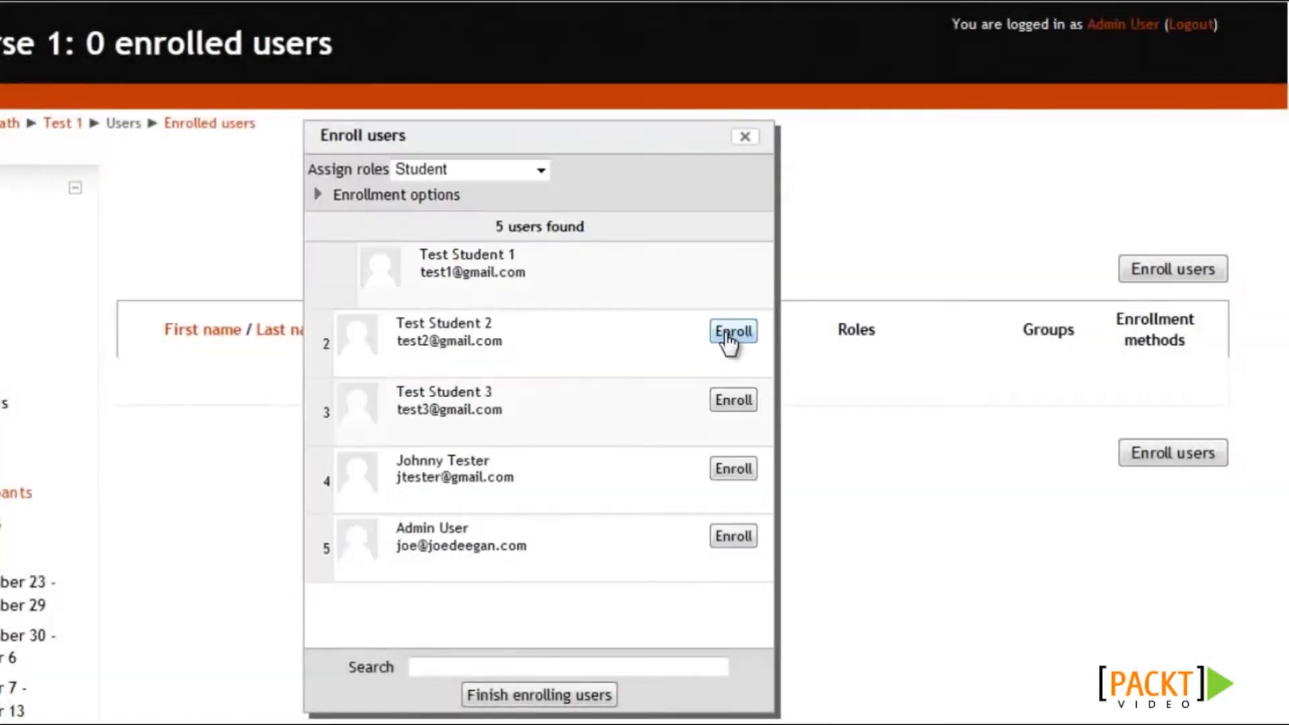
click(730, 336)
click(732, 403)
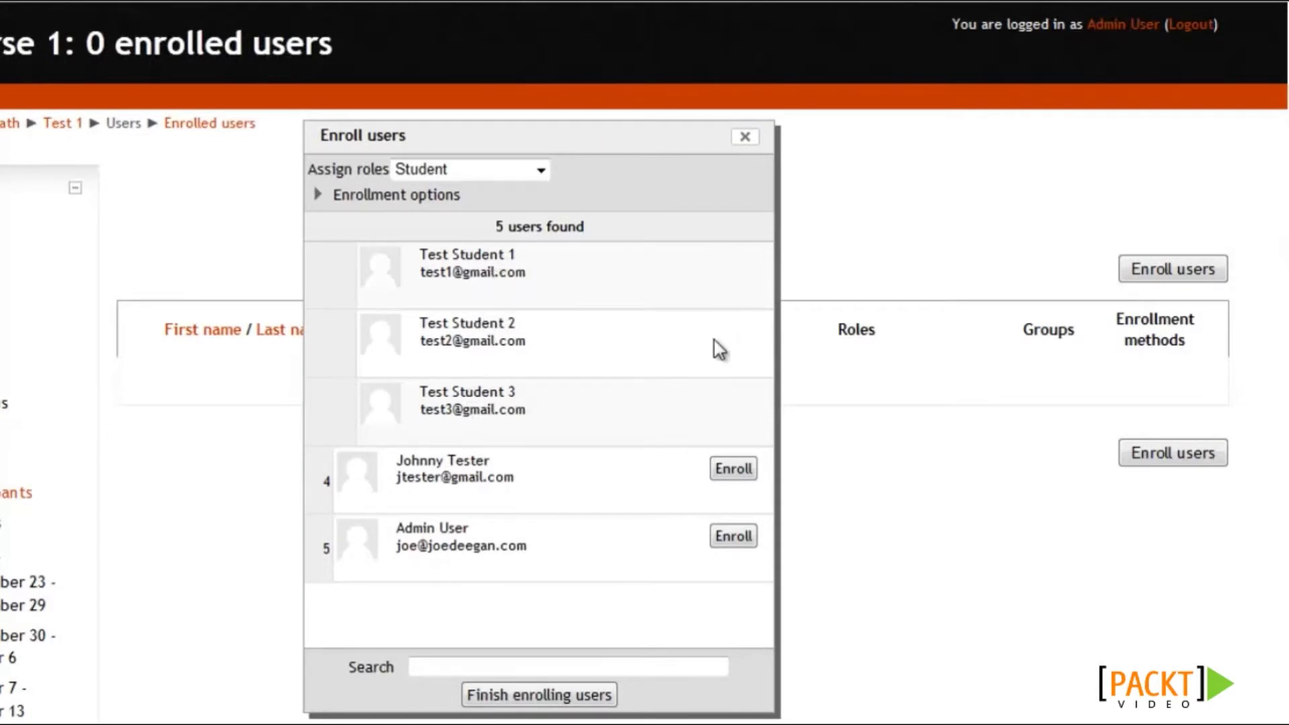
click(744, 137)
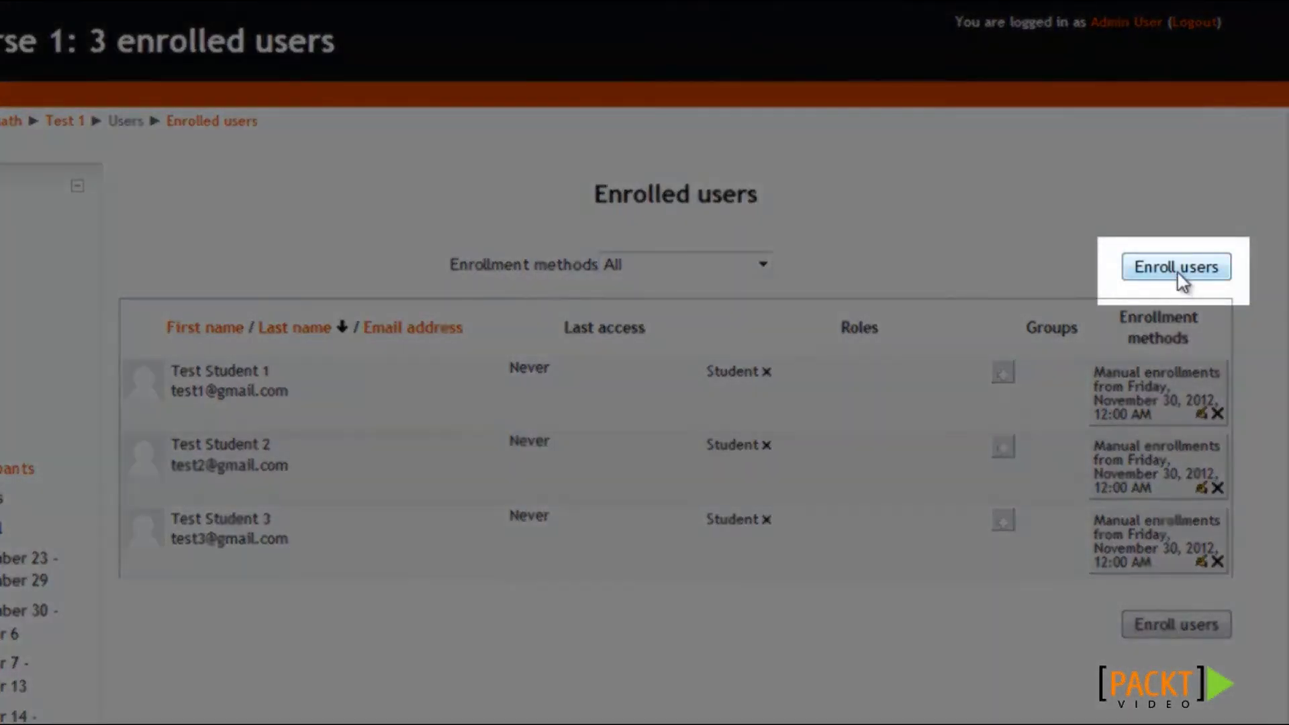
Enroll the first remaining non-admin user in the course with the Teacher role and finish enrolling.
click(1179, 276)
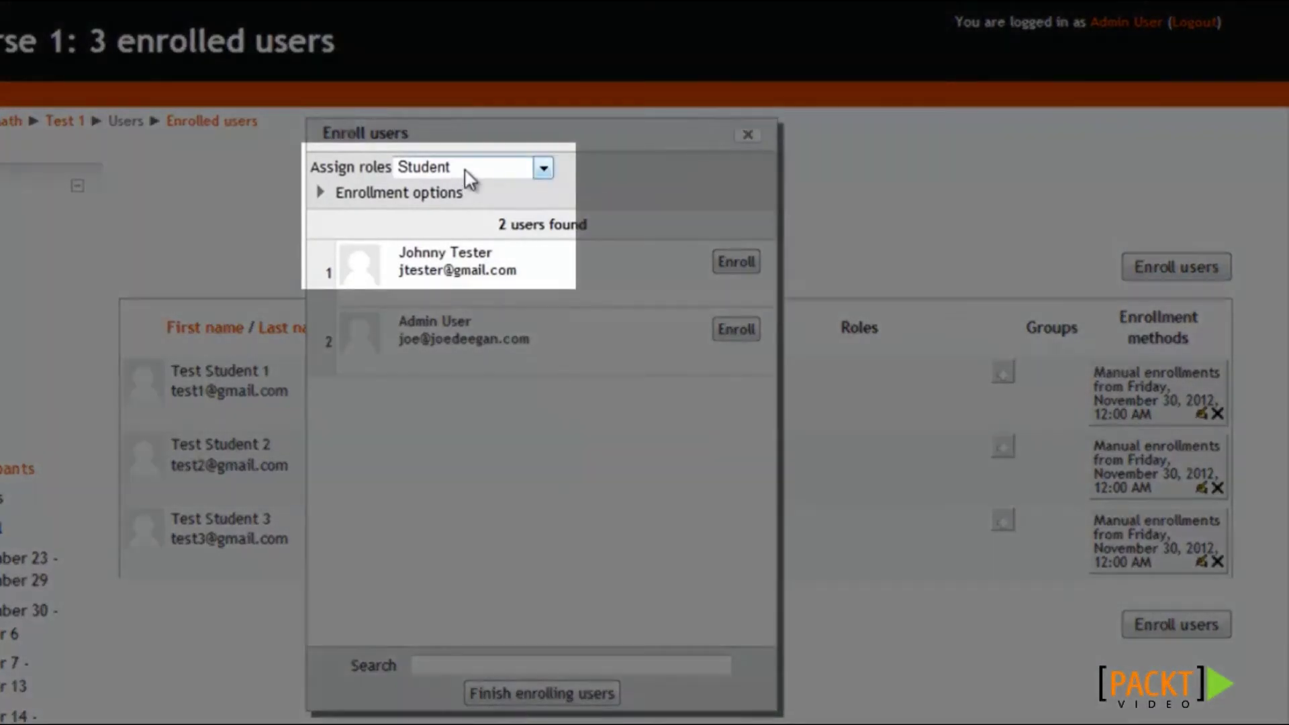
click(469, 172)
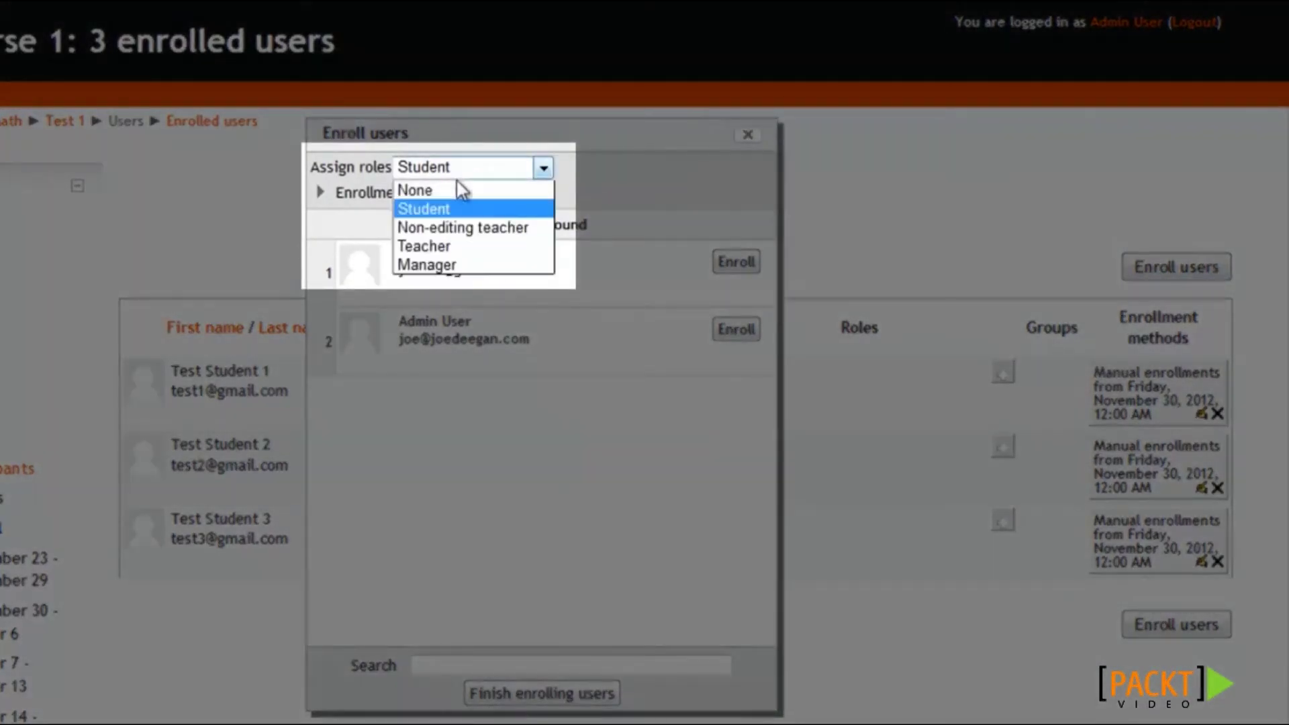
click(441, 245)
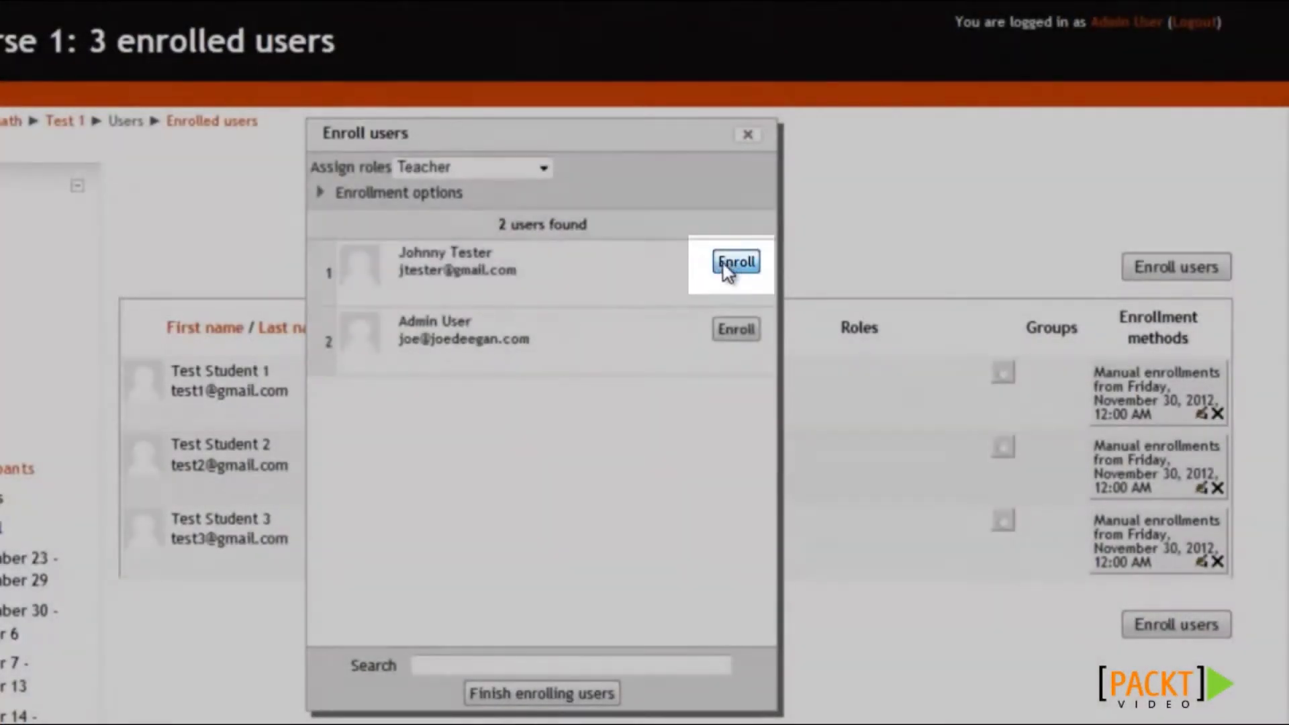
click(725, 264)
click(547, 693)
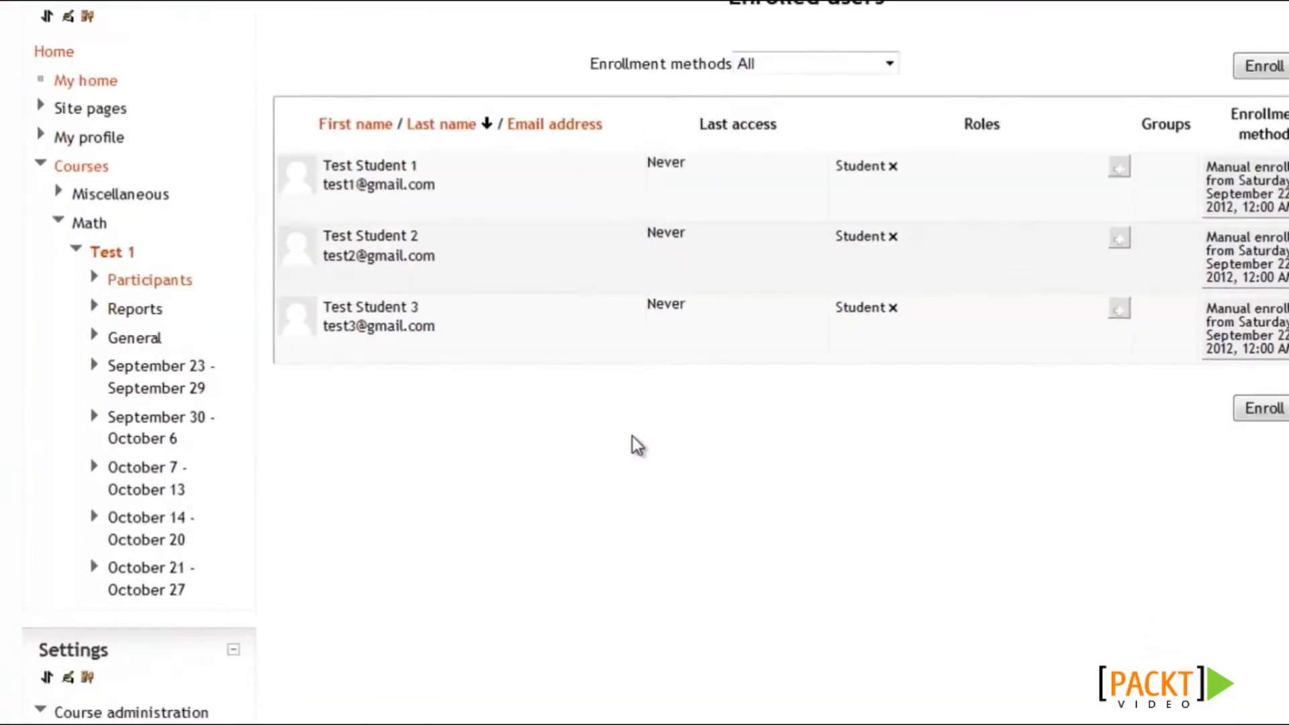
scroll(656, 426, down, 8)
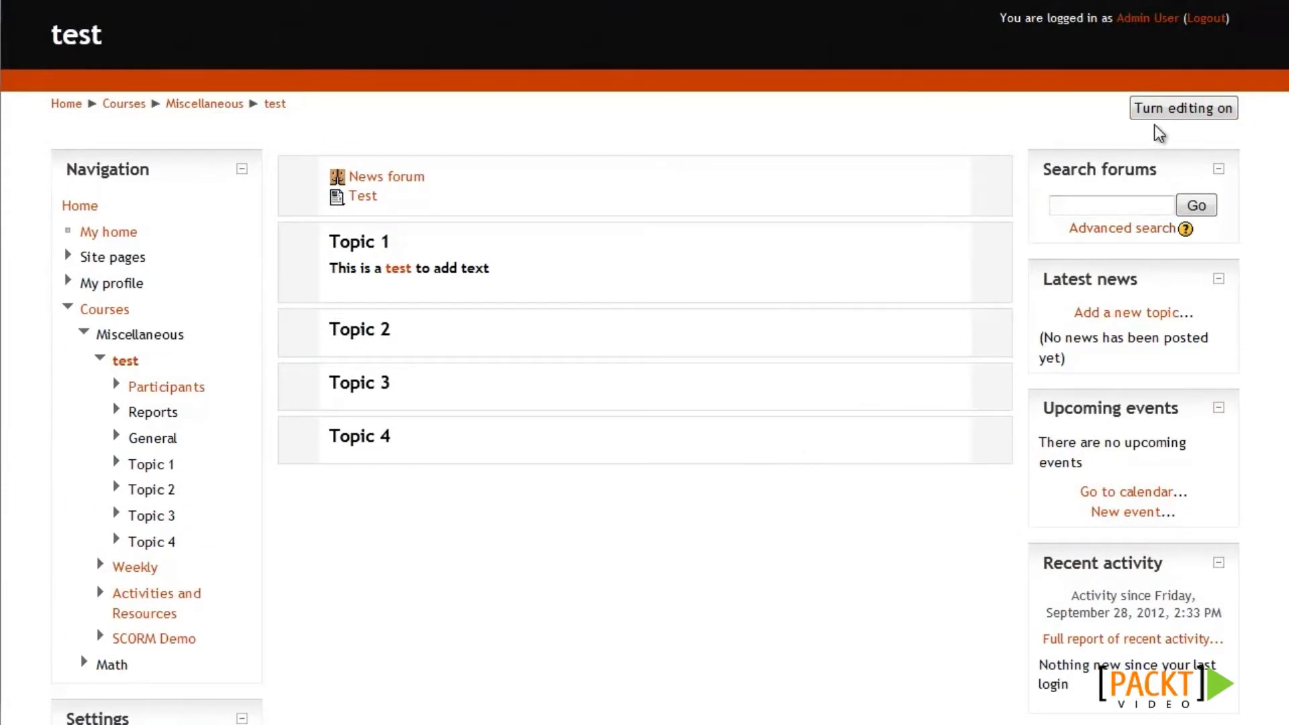
Turn editing on in the test course and add a File resource to Topic 1.
scroll(1154, 124, down, 5)
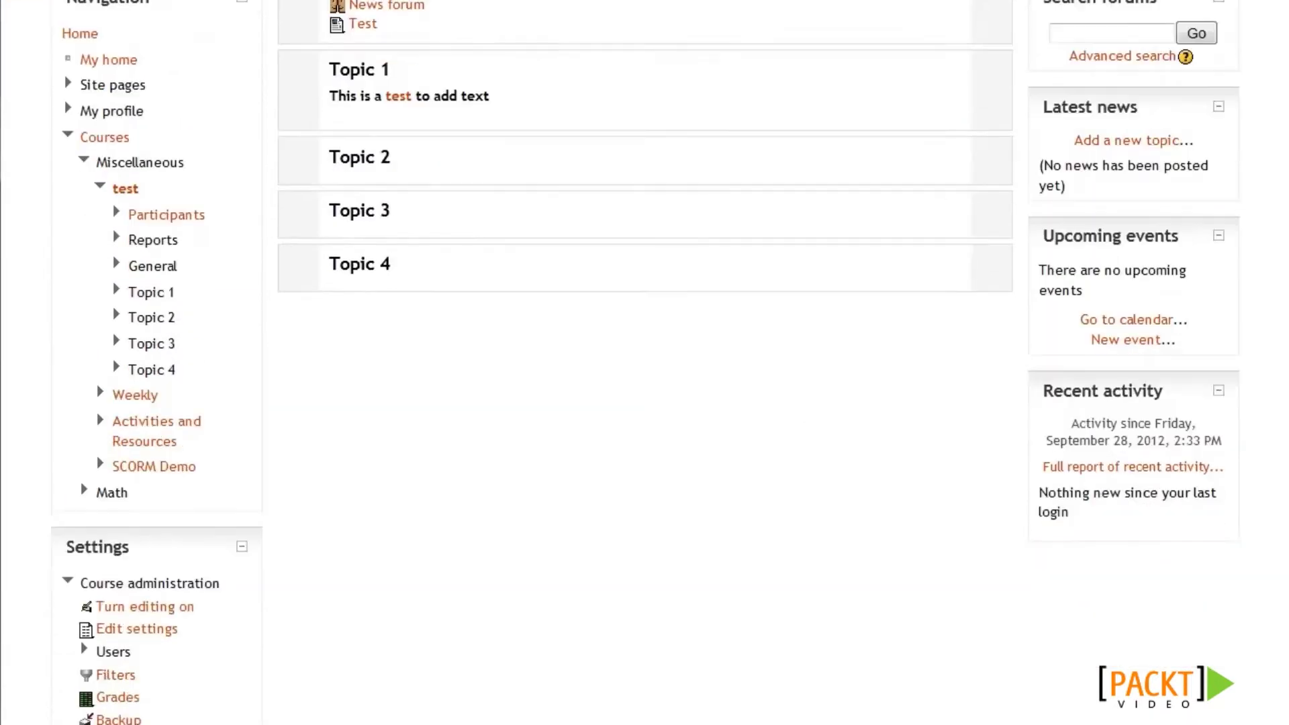
scroll(1281, 437, down, 2)
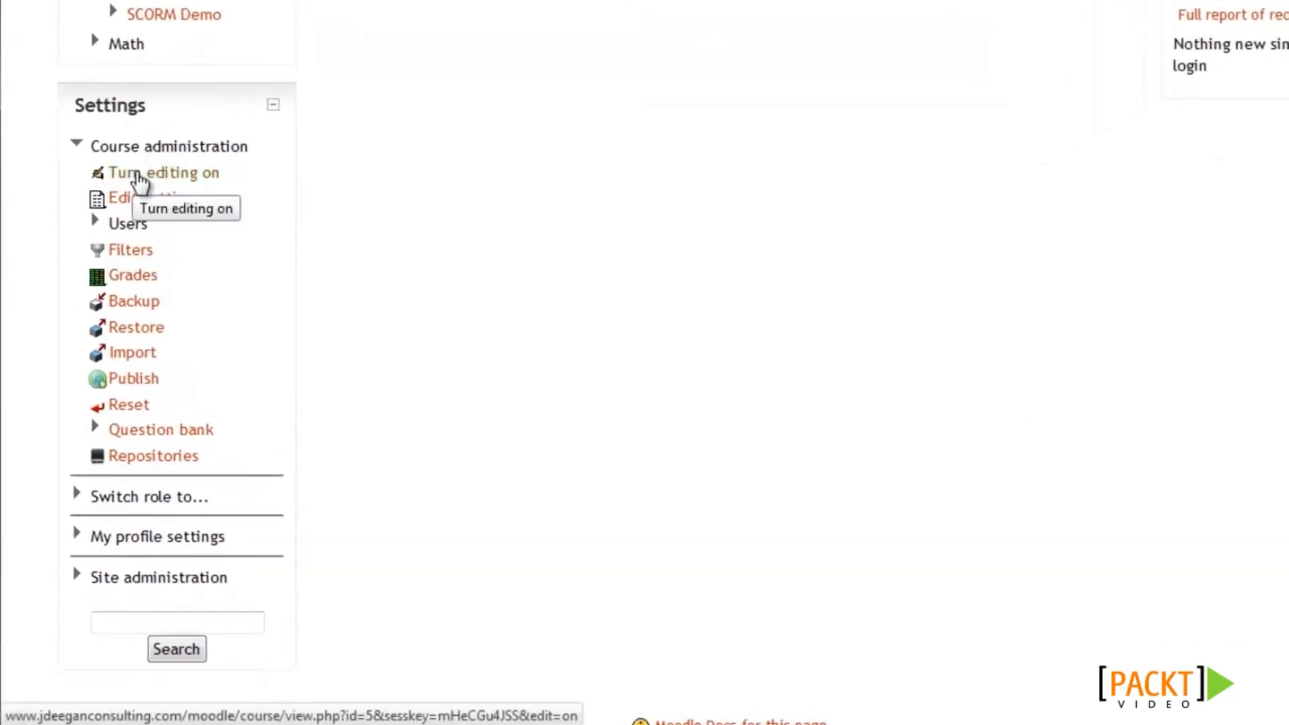
click(138, 176)
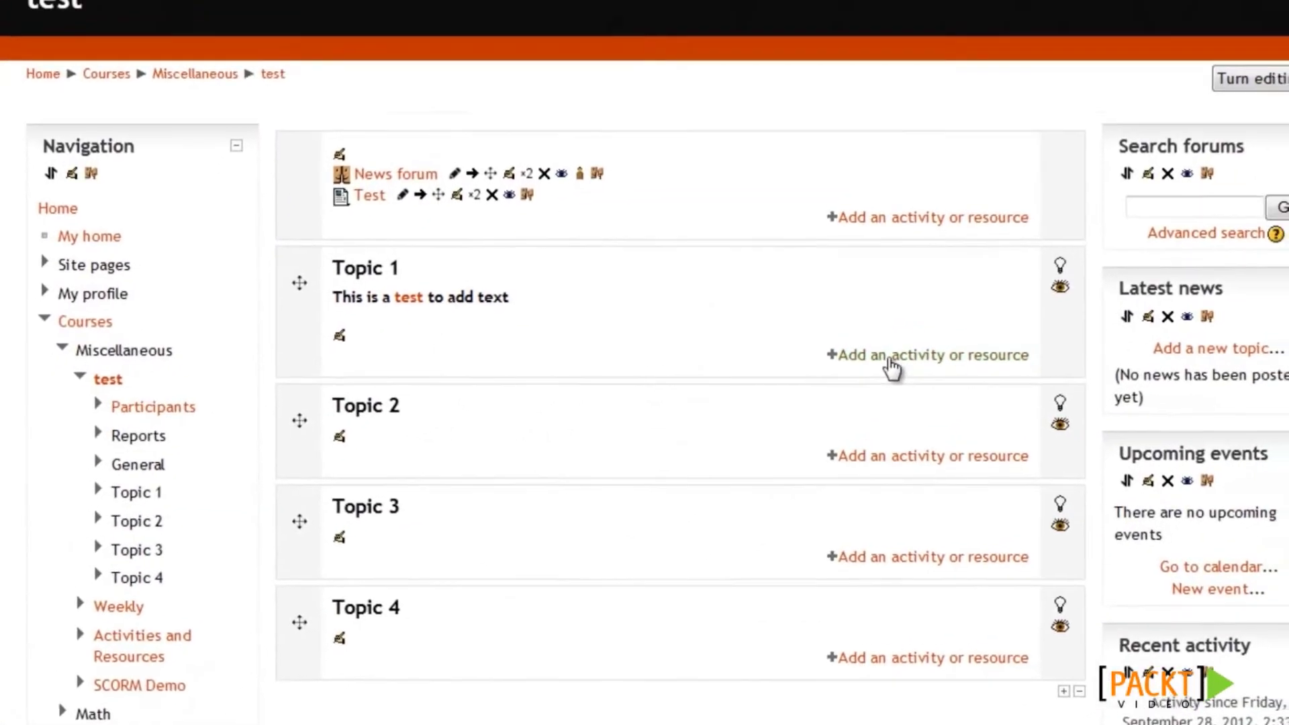
click(894, 356)
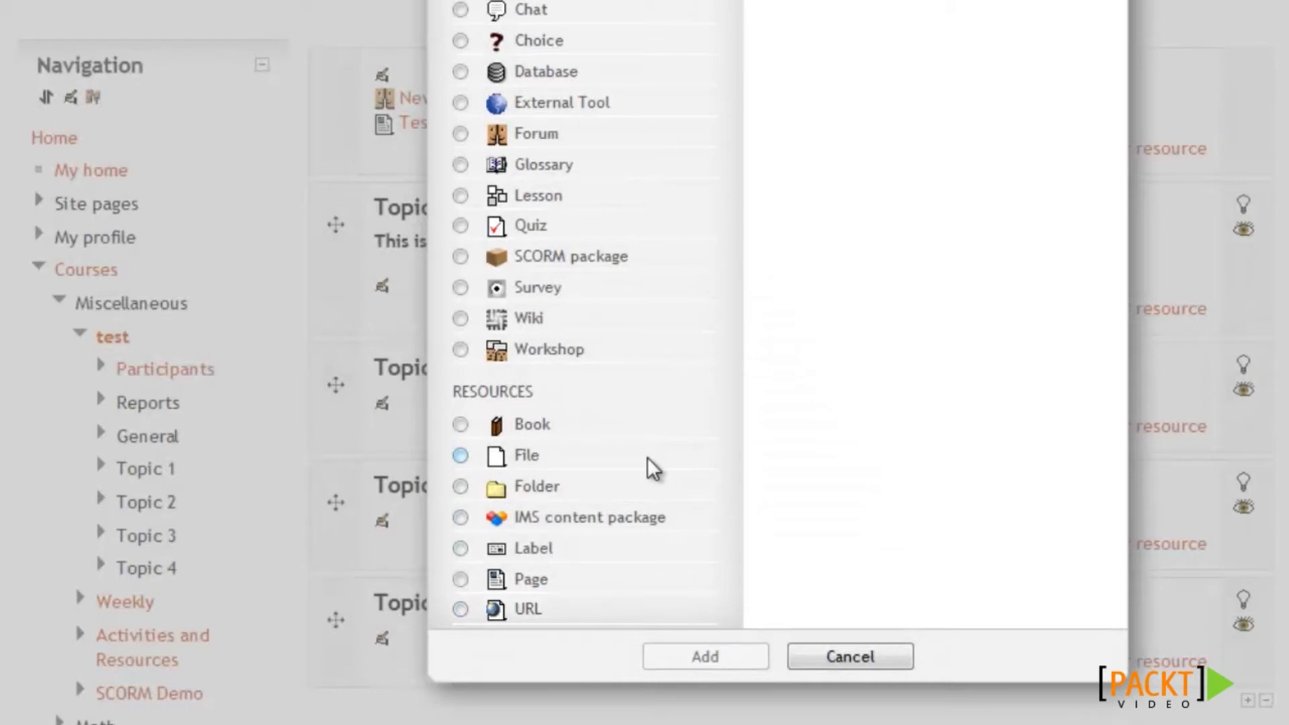
click(498, 457)
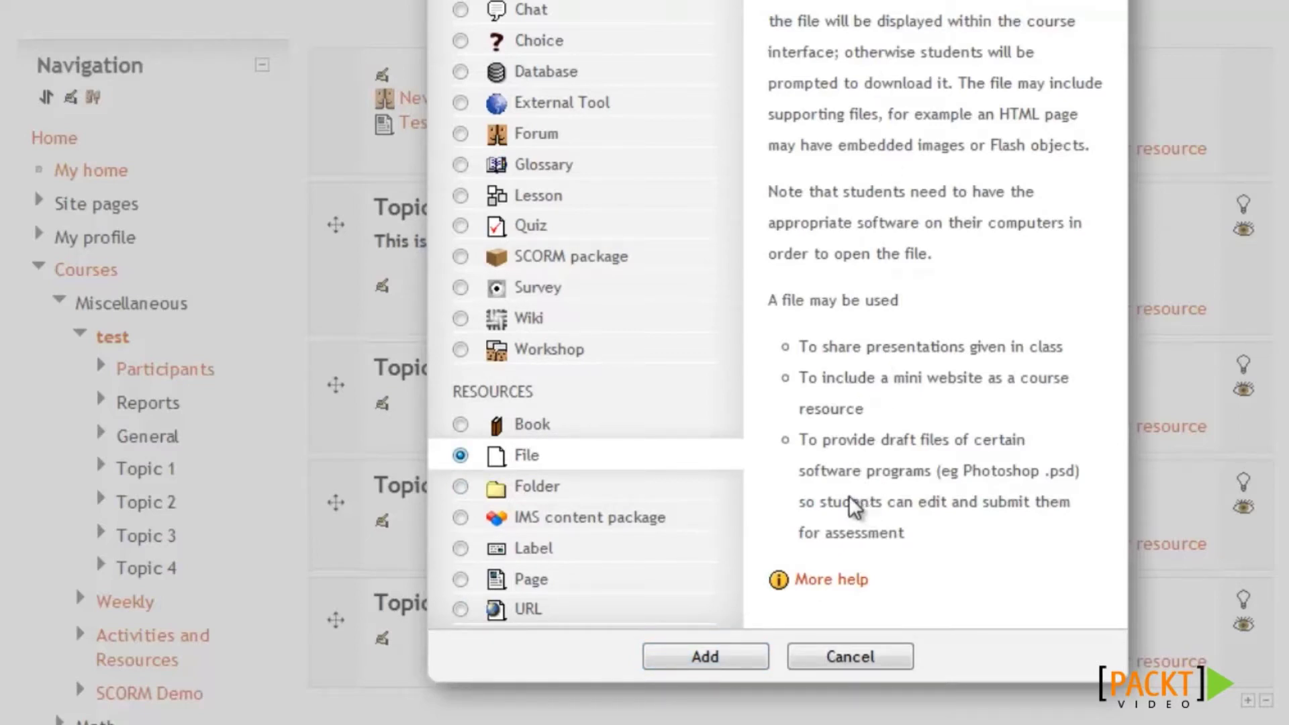
click(717, 657)
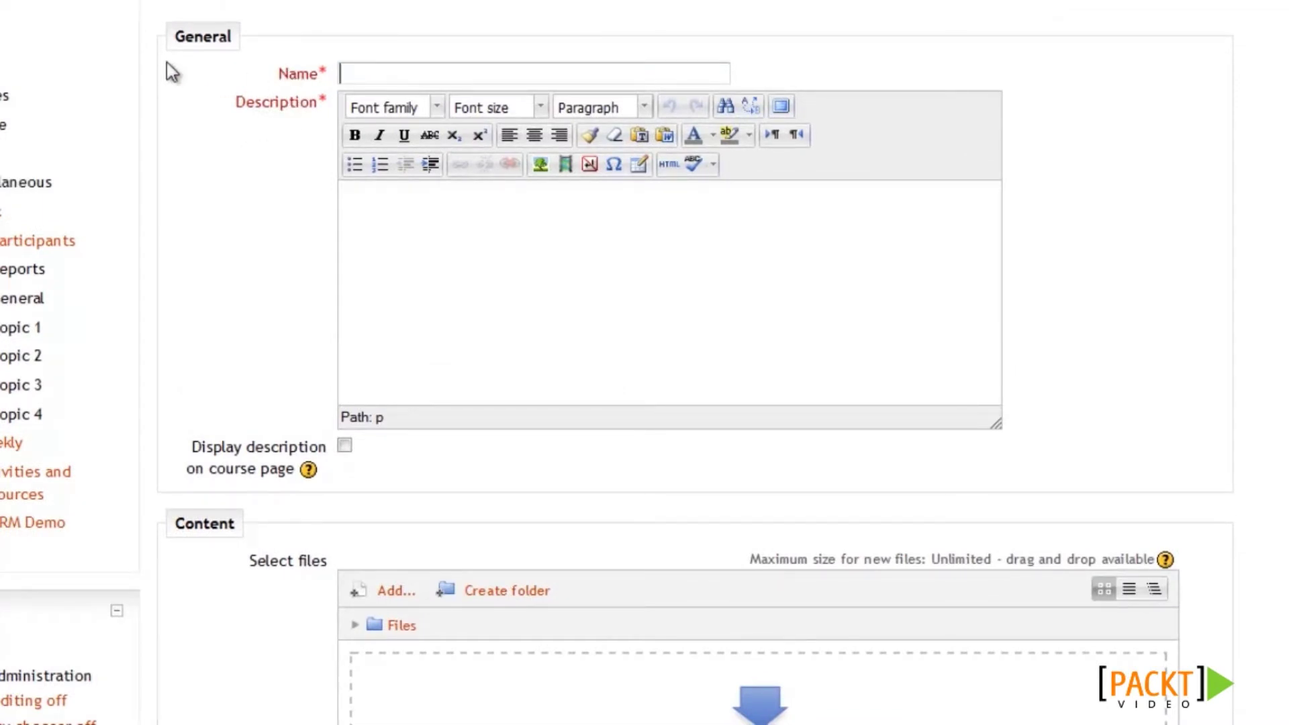
Name the file resource "Test Example" and describe it as "This is a test excample of adding a link to a file".
text(Test Example)
key(Tab)
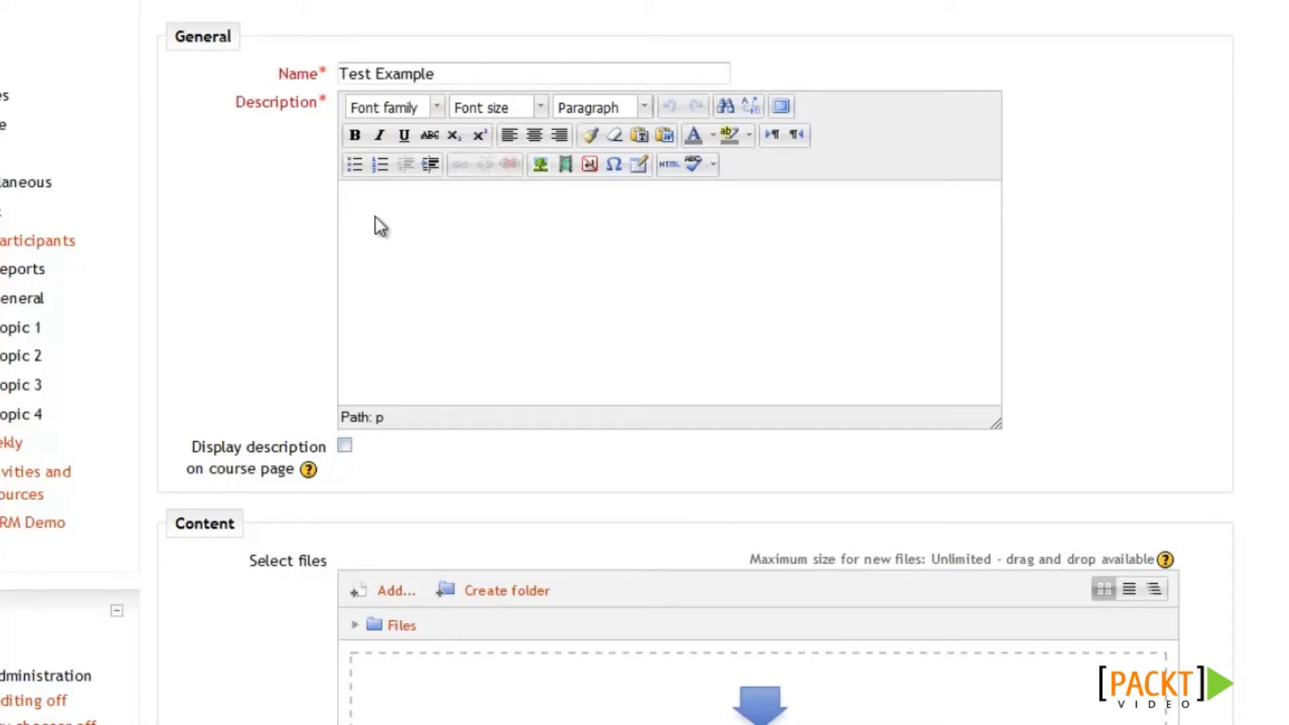
text(This is a test excample of adding a link to a file)
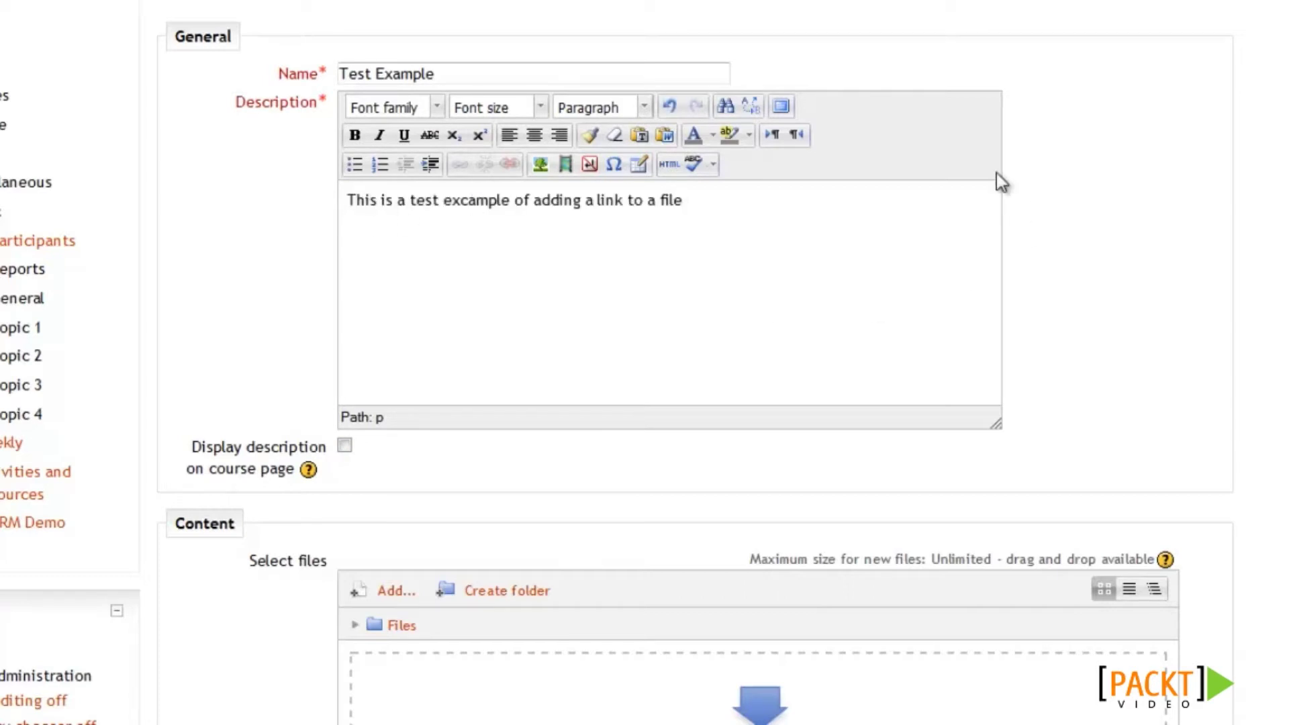
Upload the PowerPoint file 2.5_Users.pptx from the computer as the resource's content.
scroll(1047, 201, down, 7)
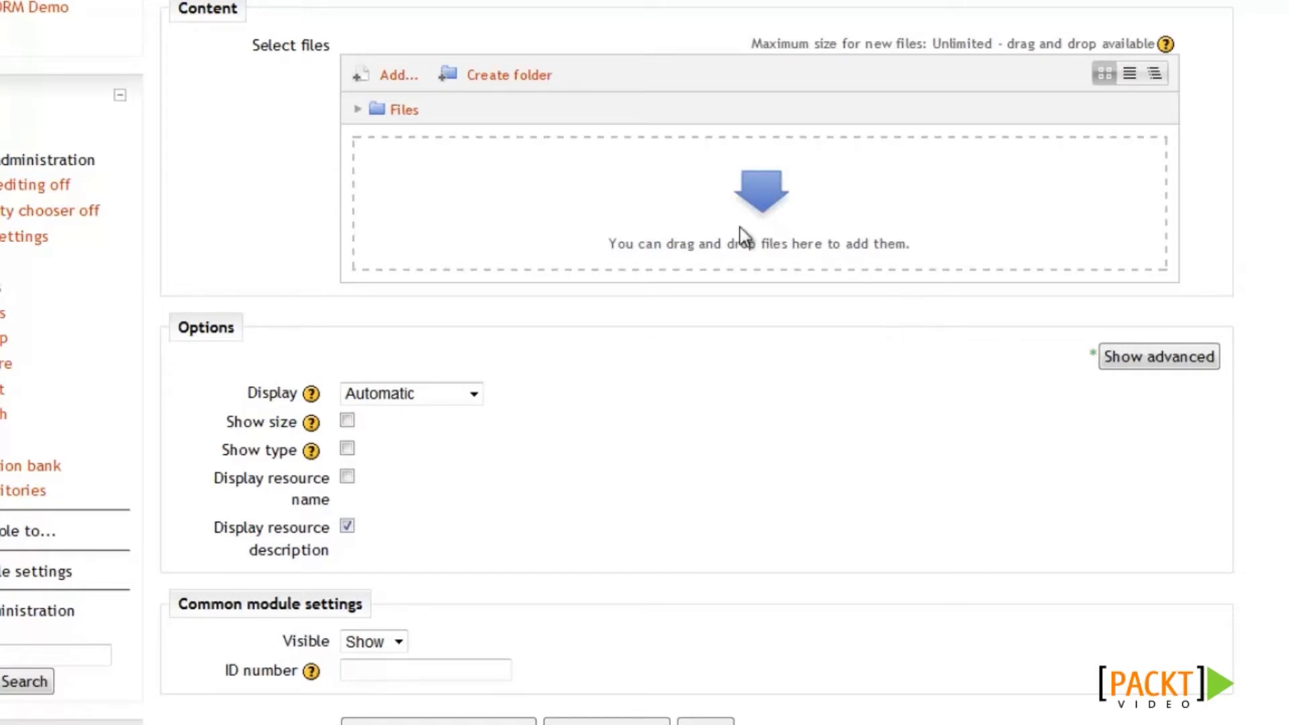
click(393, 77)
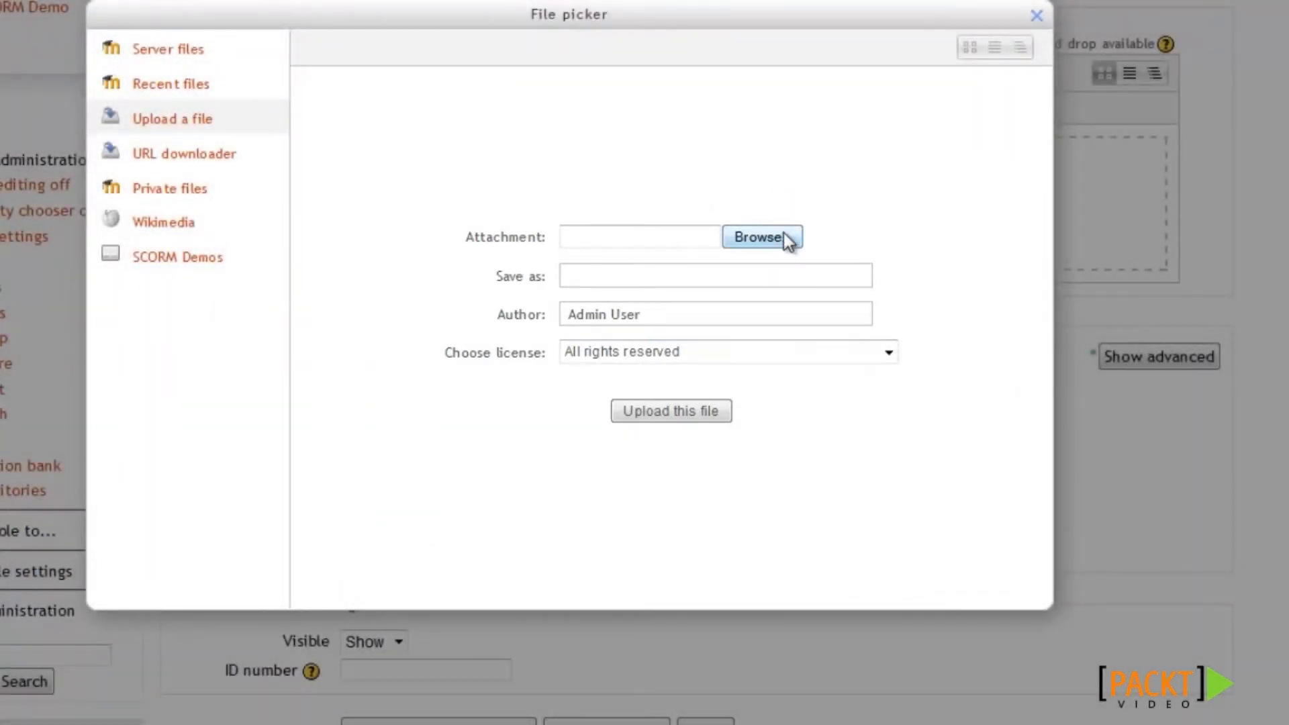
click(782, 237)
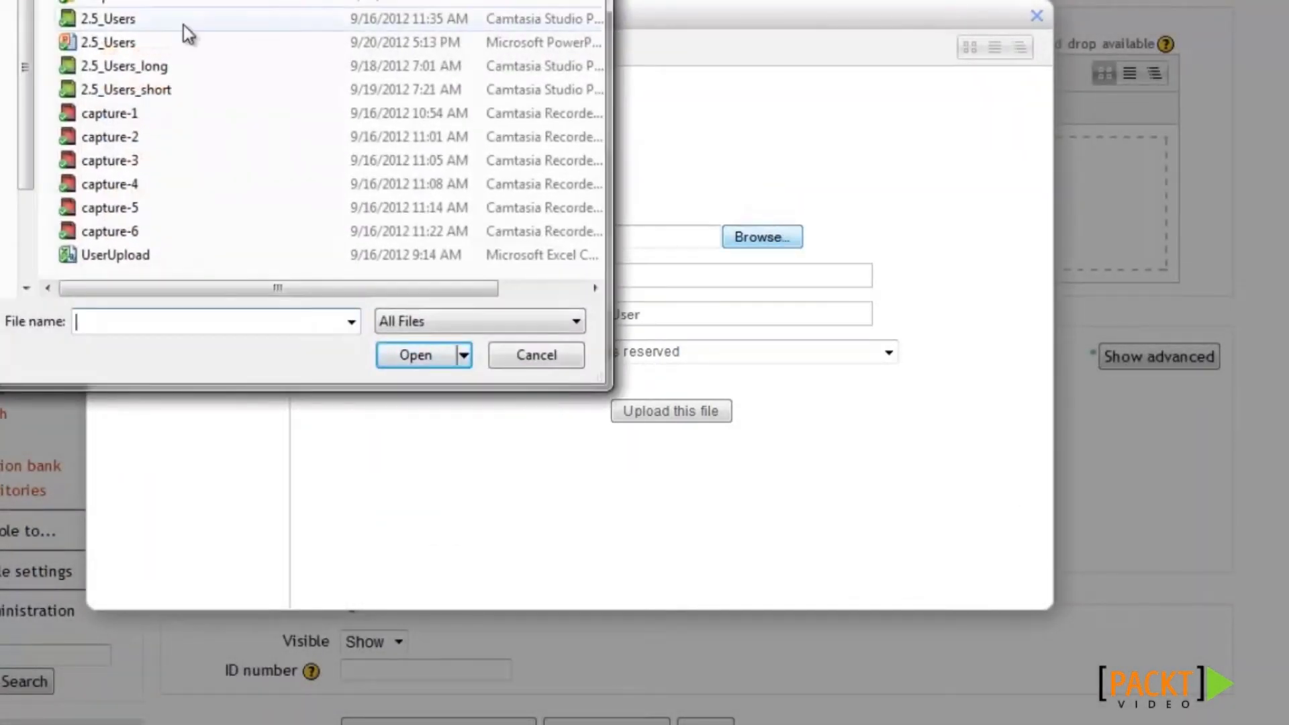
double_click(154, 36)
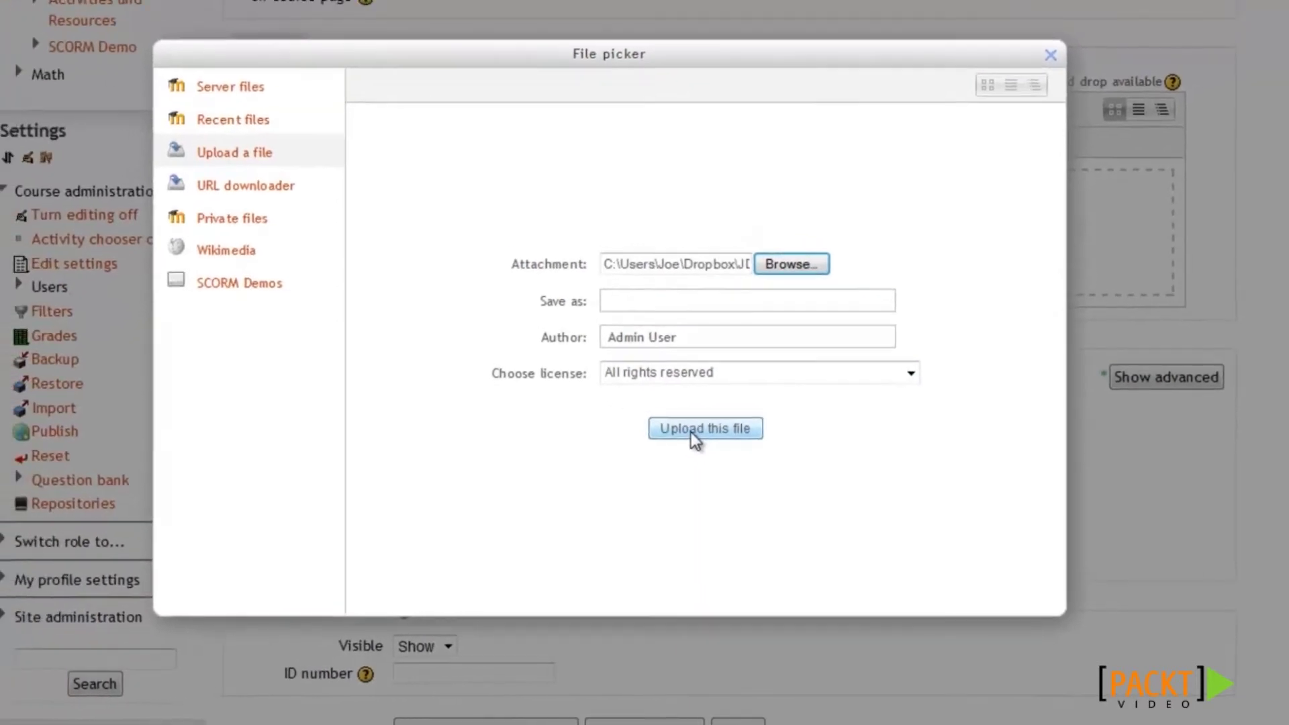
click(691, 433)
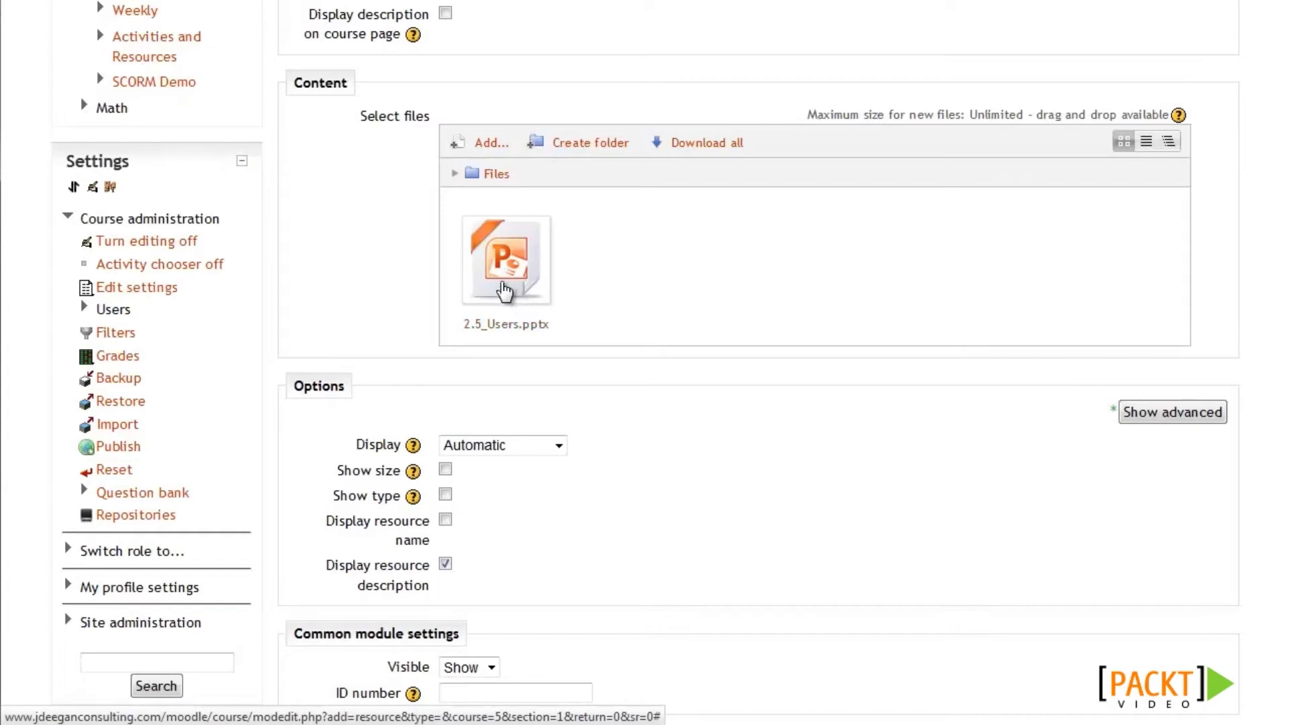
Review the display choices for the file resource, keep Automatic, and save the resource, returning to the course.
scroll(745, 228, down, 1)
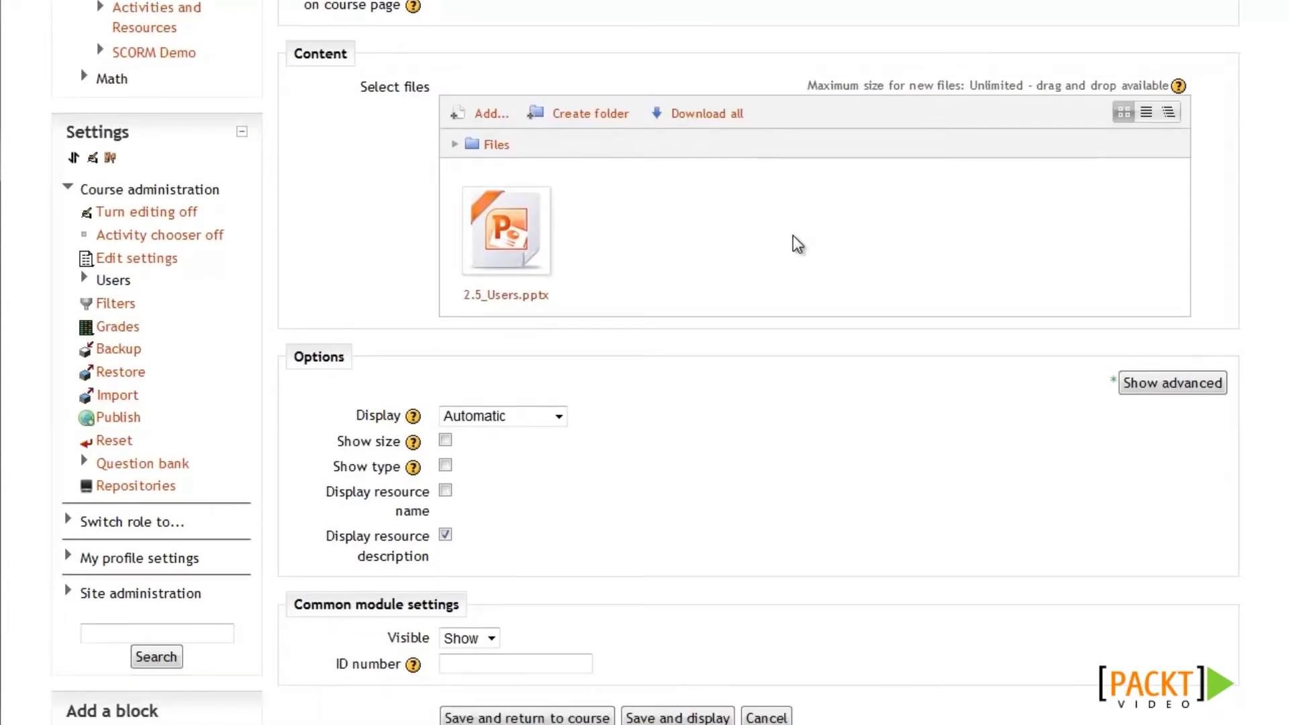
scroll(1144, 346, down, 1)
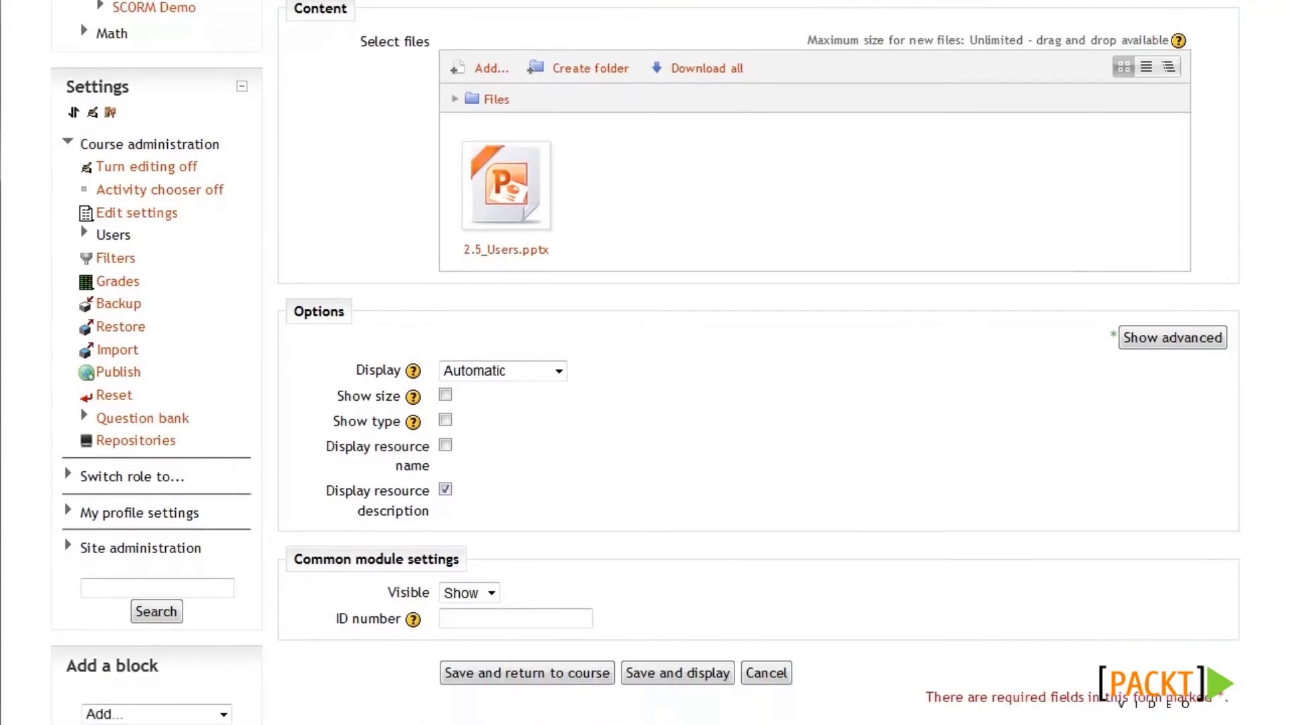
scroll(907, 299, down, 5)
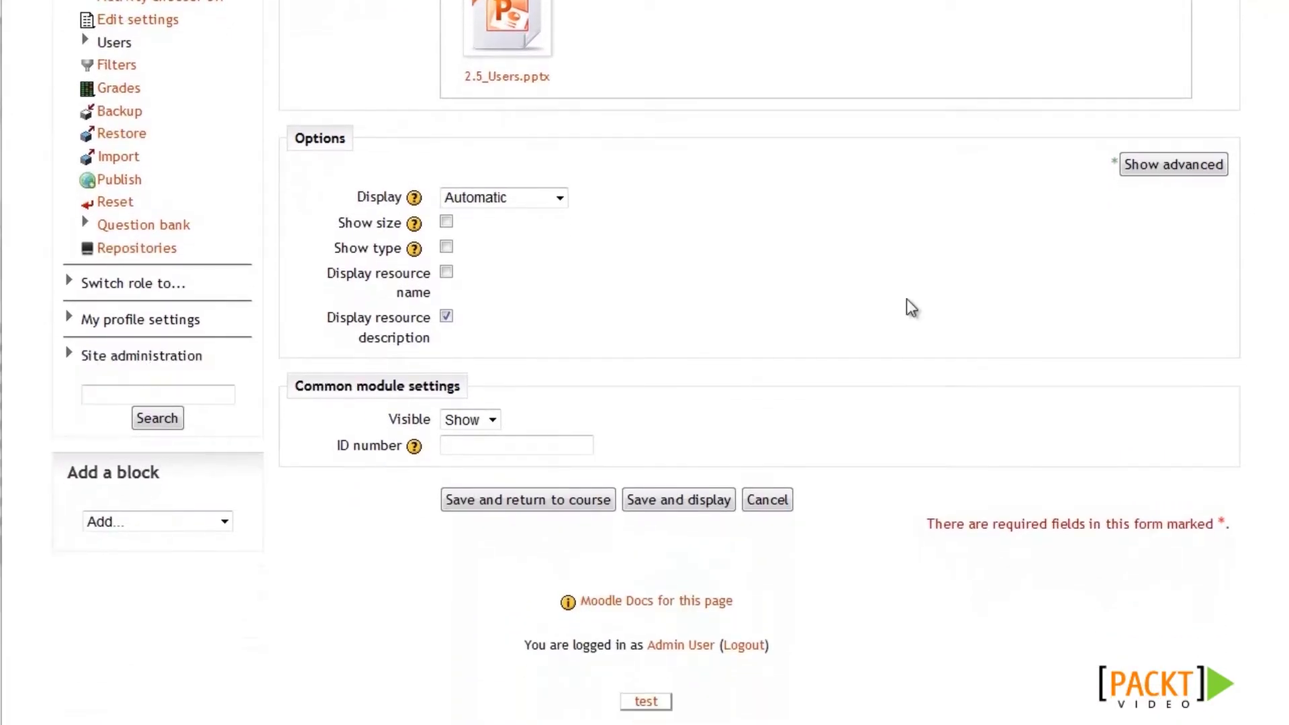
click(524, 198)
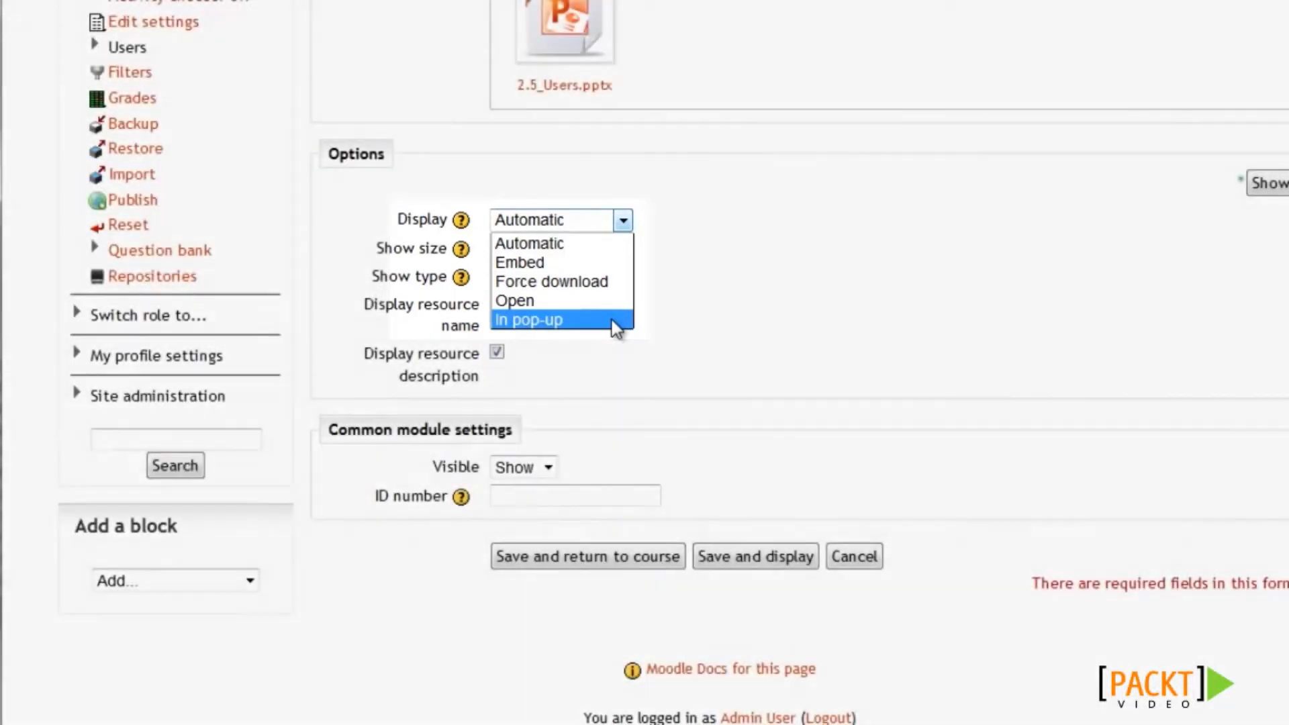
click(731, 286)
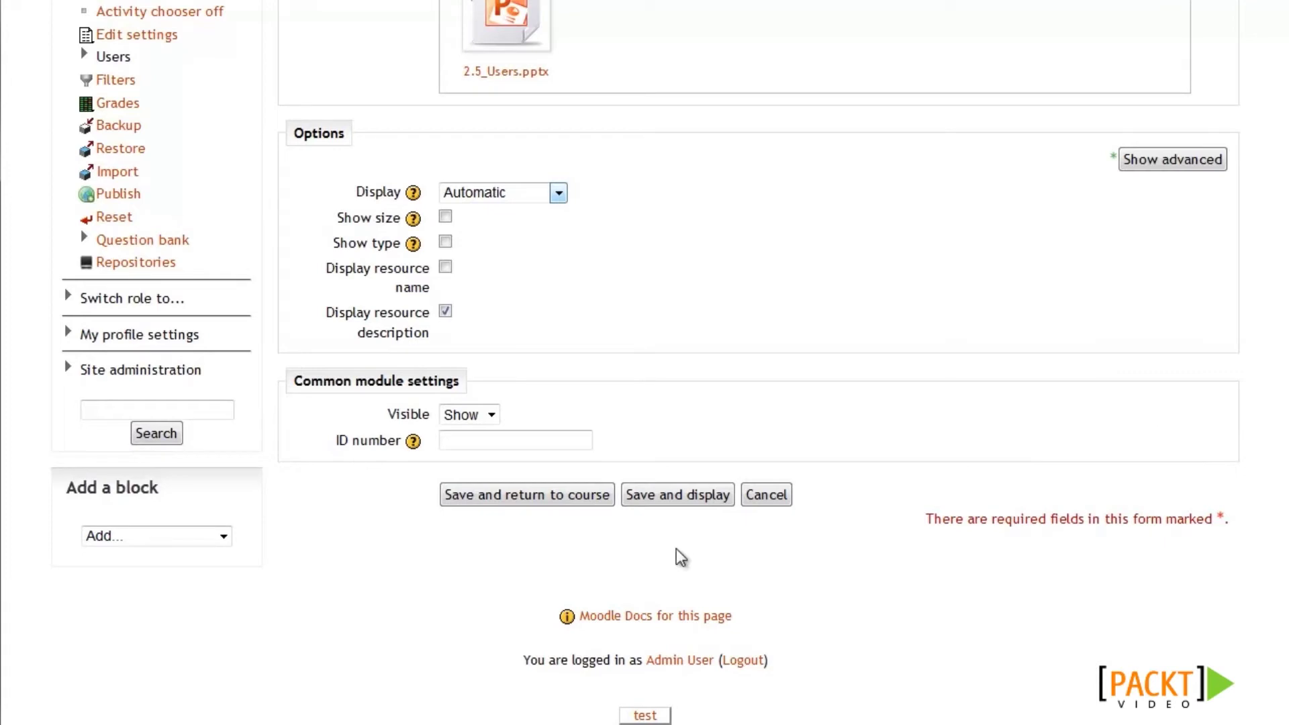
click(531, 497)
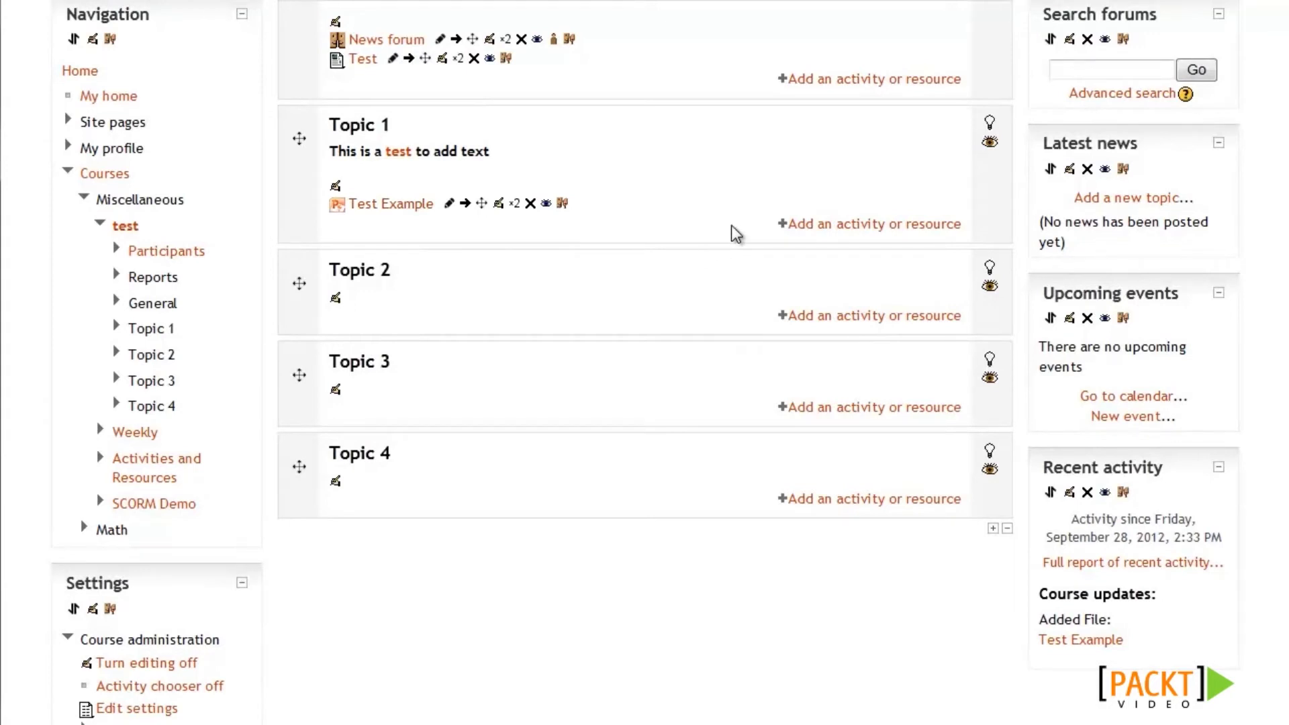
Add a URL resource to Topic 1 of the test course.
click(842, 226)
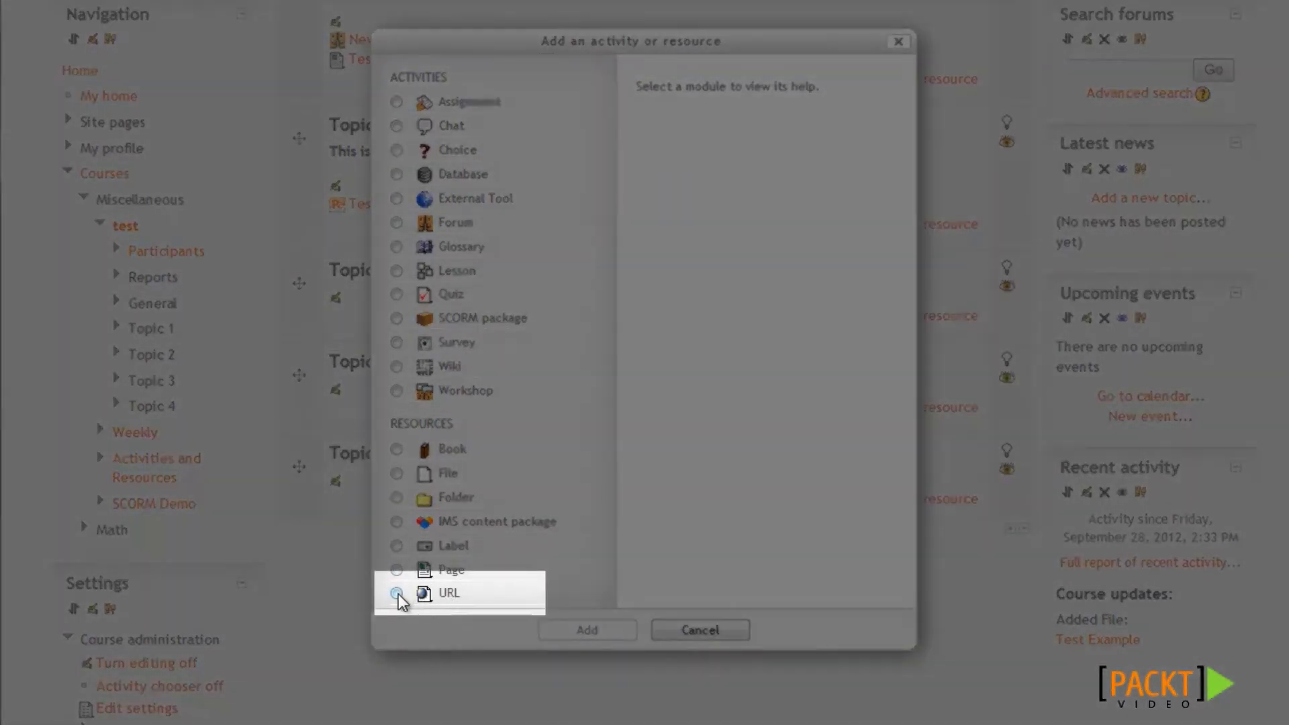
click(396, 593)
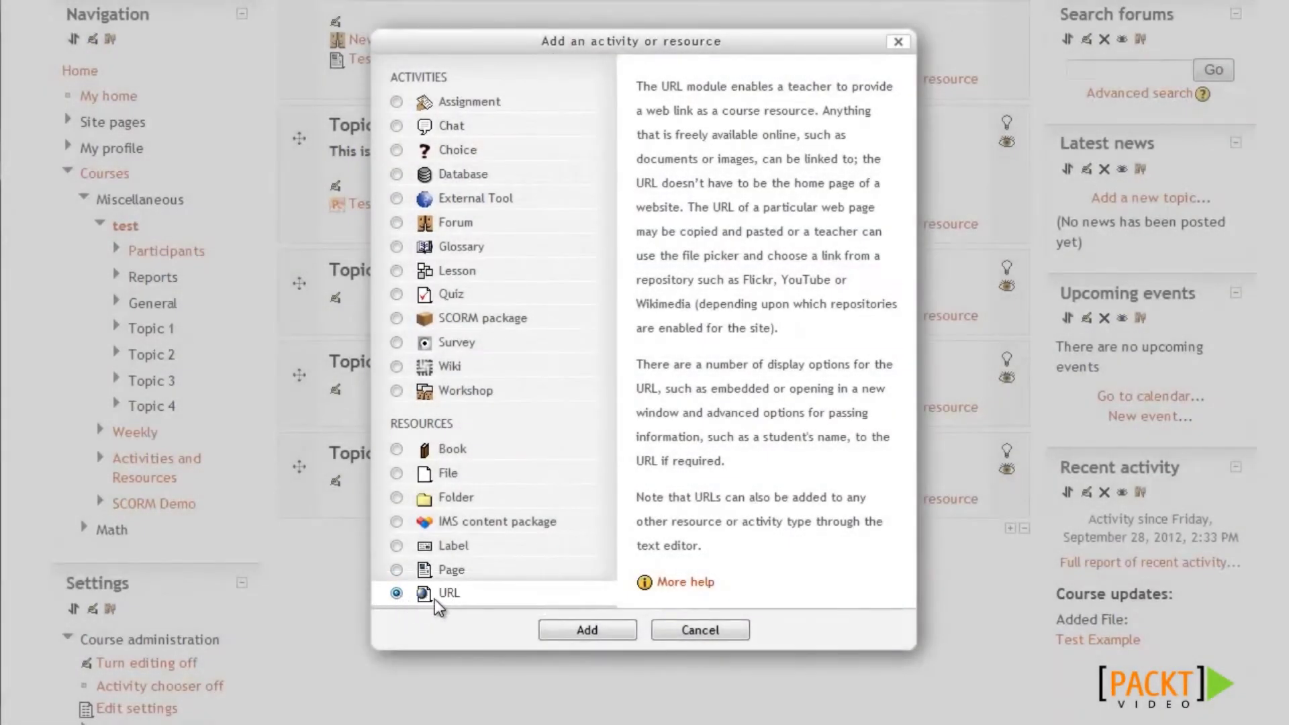
click(594, 630)
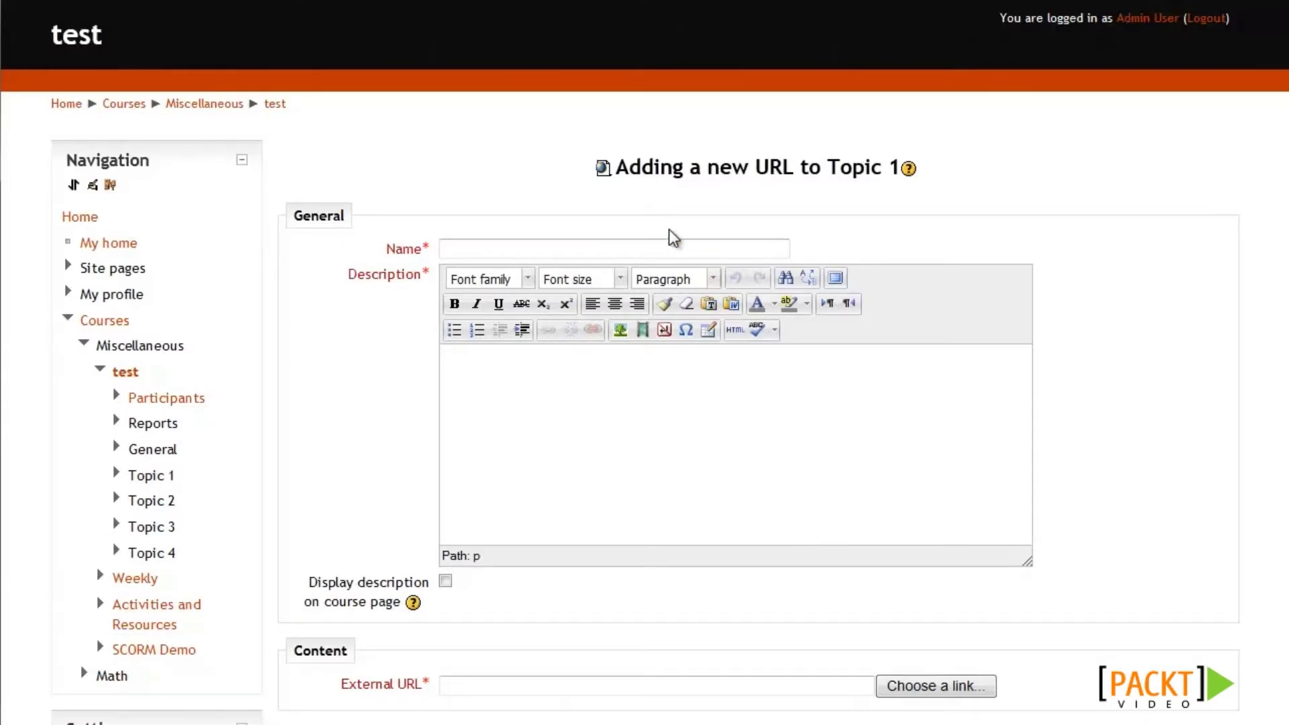
Name the URL resource "Test Example Web Page" and describe it as "Test example for pwoer point".
click(646, 246)
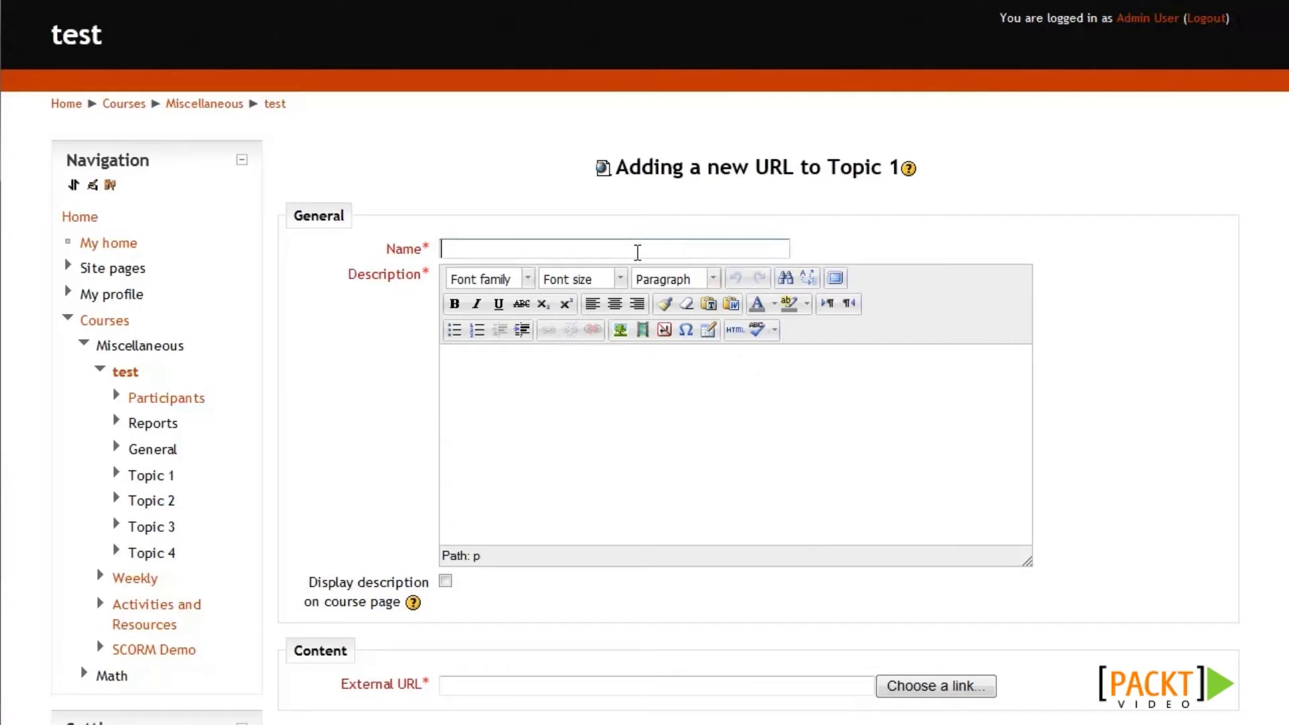
text(Test Example Web Page)
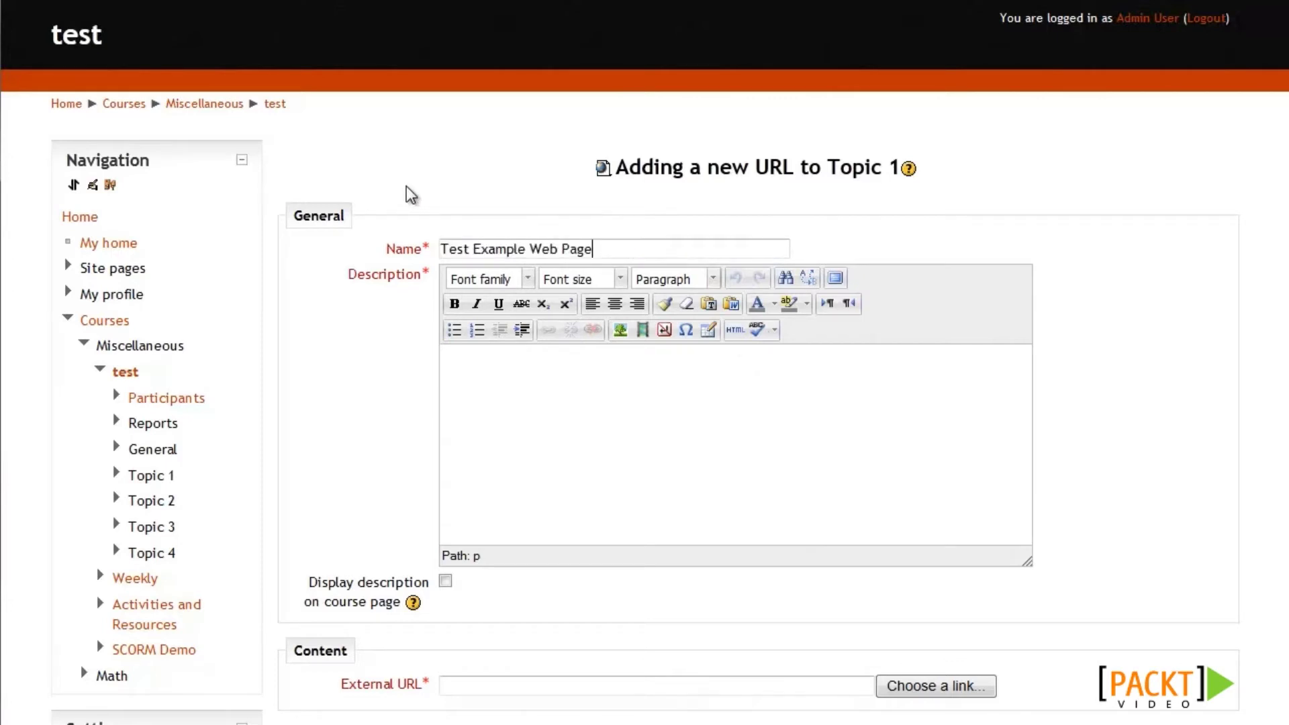
click(744, 500)
text(Test example for pwoer point)
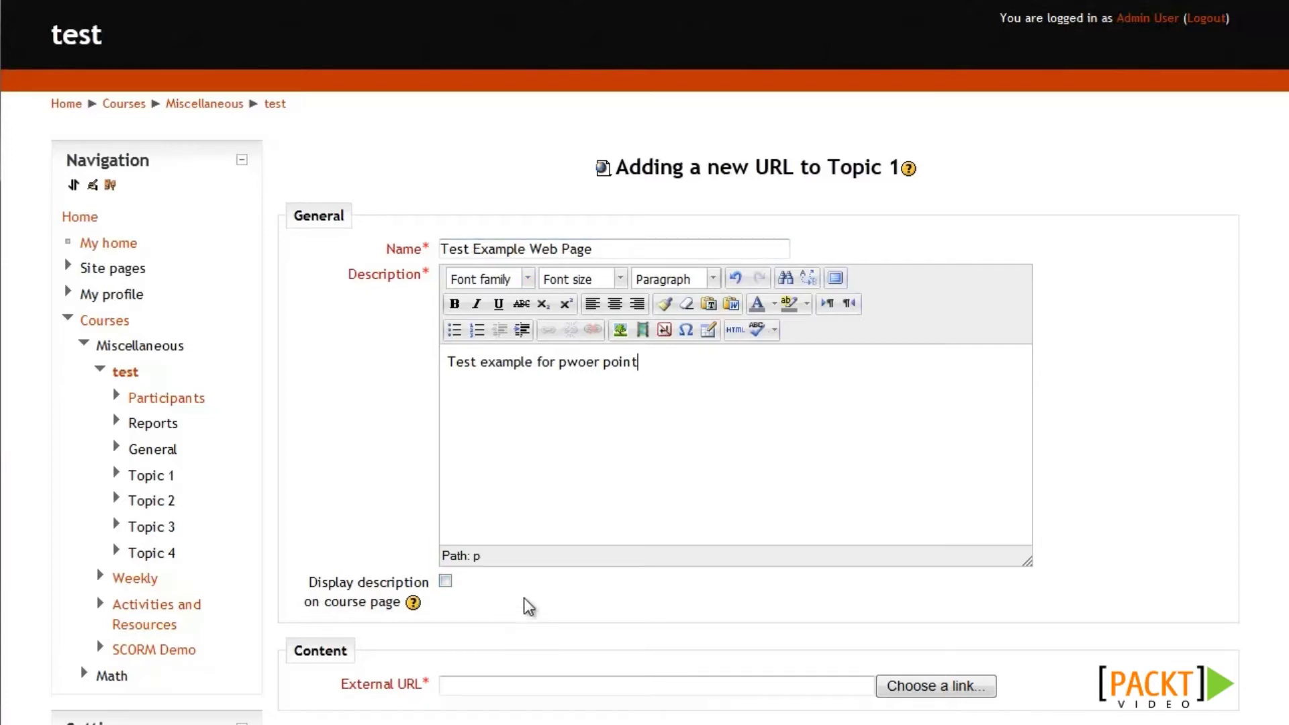
scroll(557, 598, down, 5)
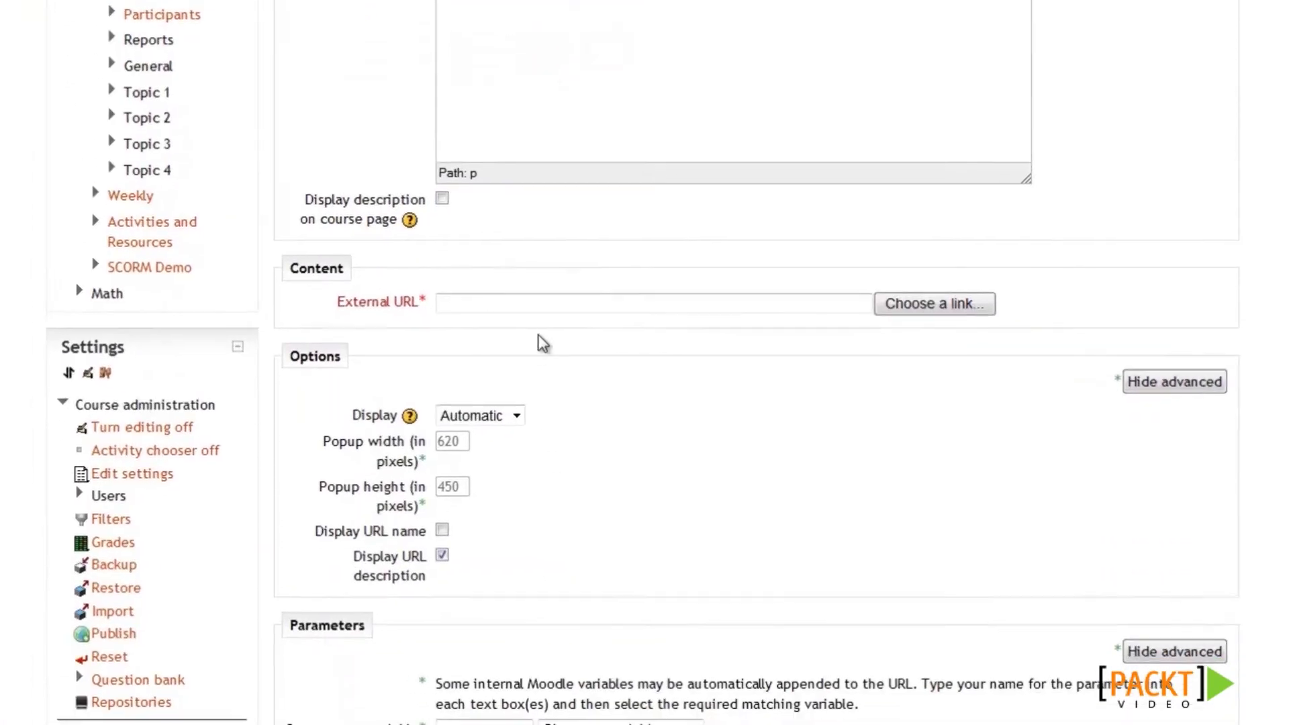
click(539, 309)
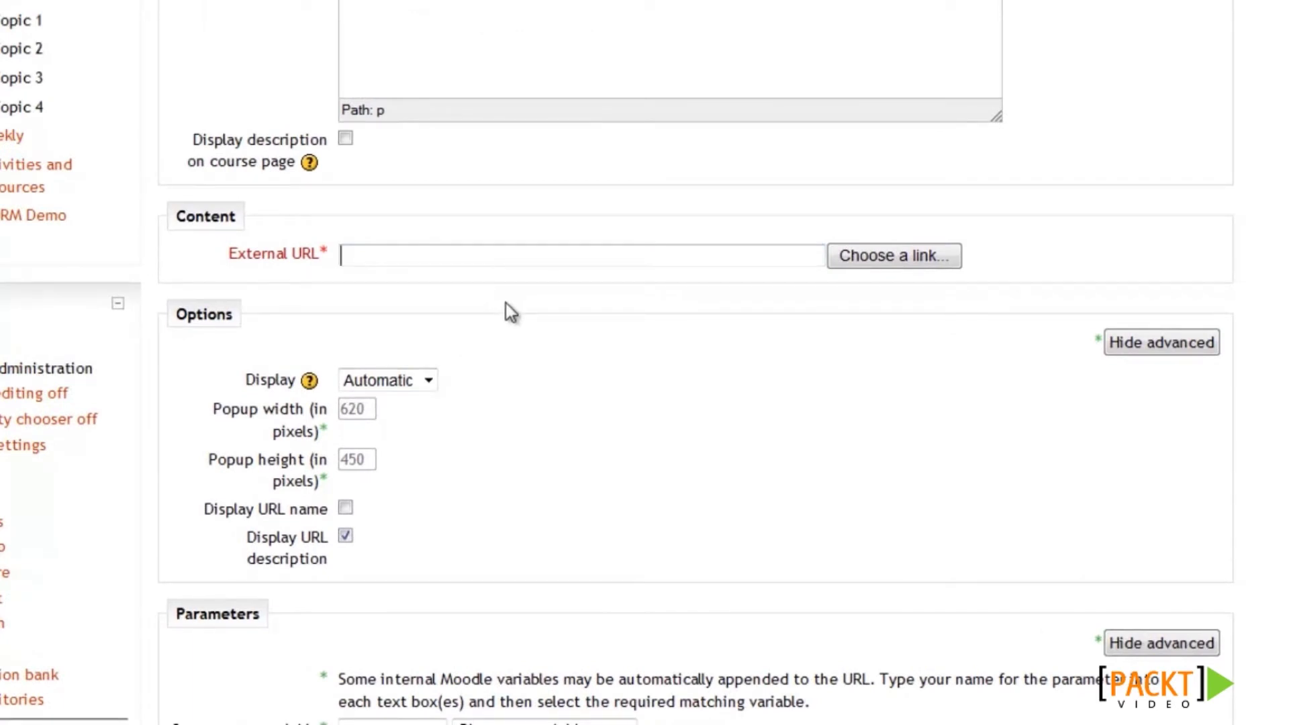
text(http://wikipedia.com)
Review the URL display choices, keep Automatic, and save the resource, returning to the course.
scroll(612, 326, down, 3)
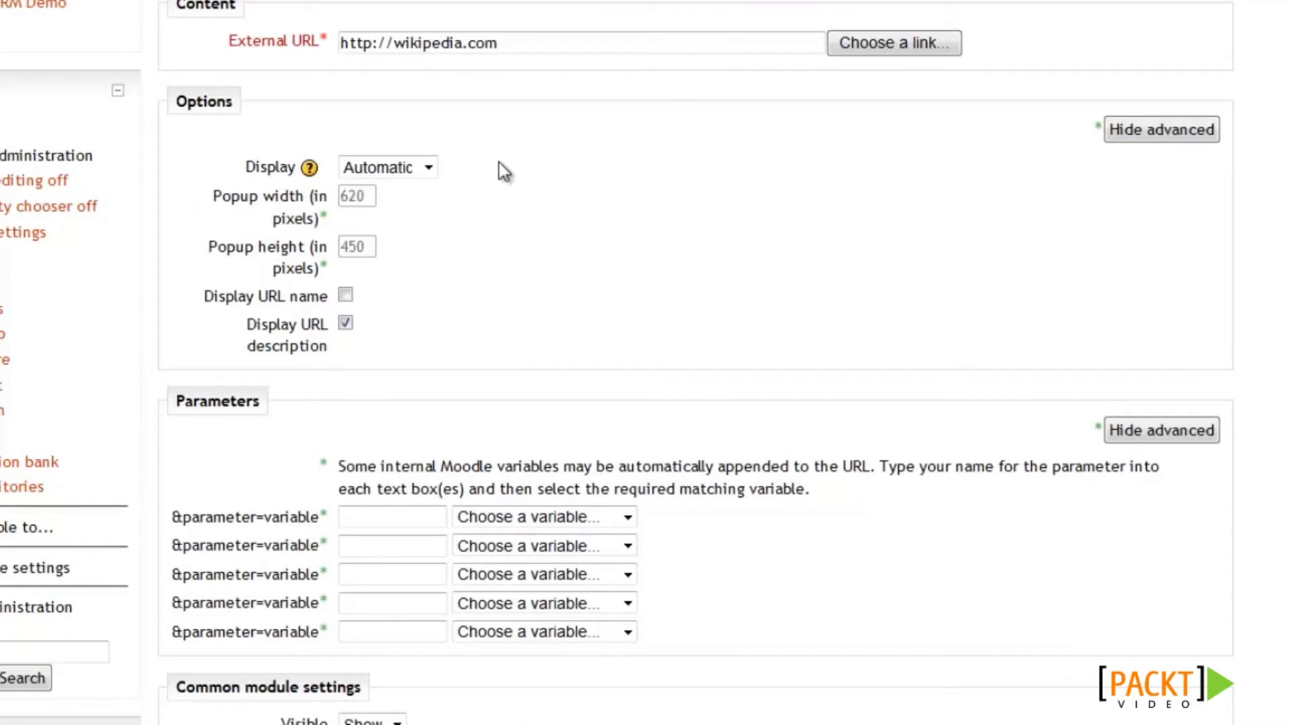
click(428, 168)
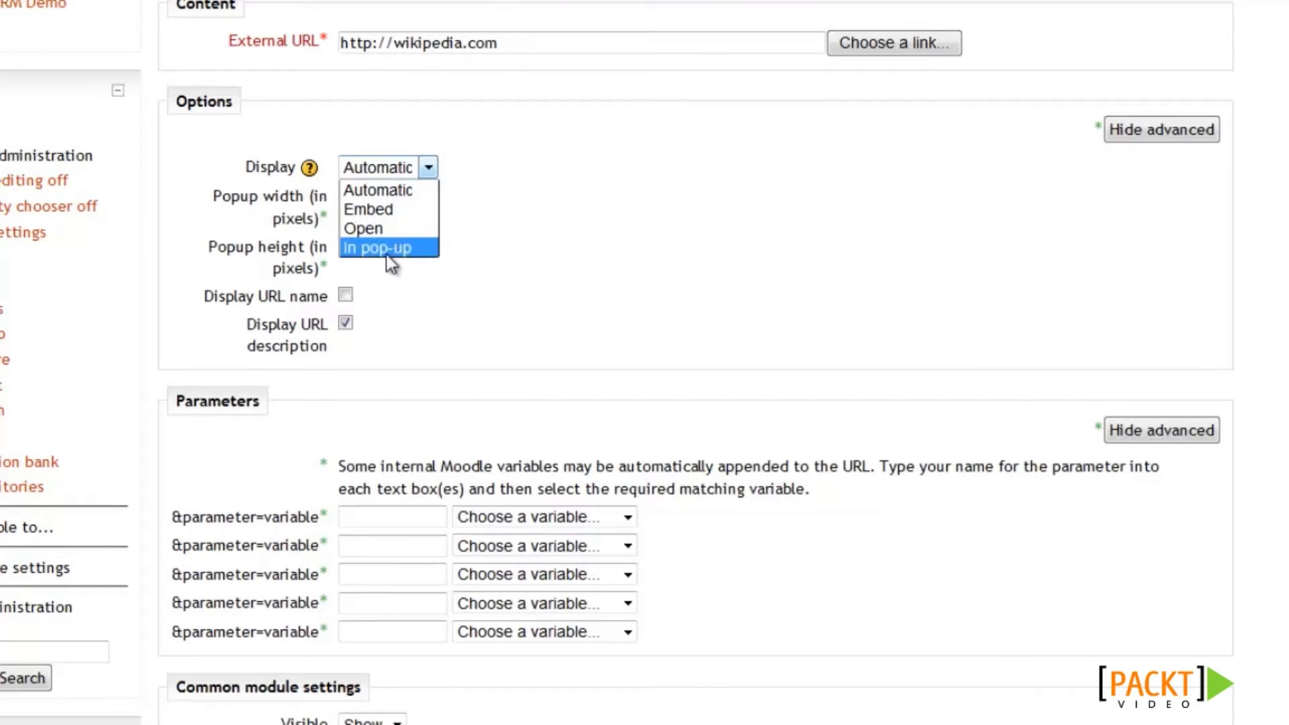
click(657, 287)
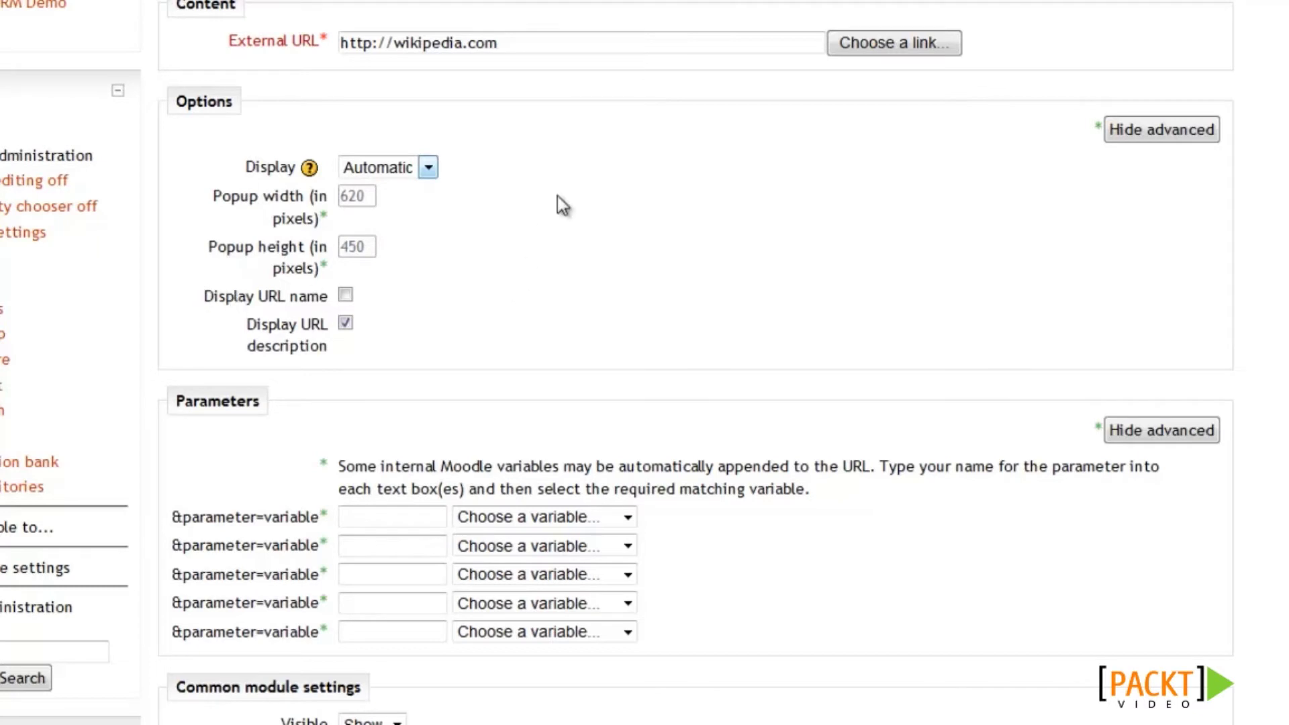
scroll(619, 186, down, 5)
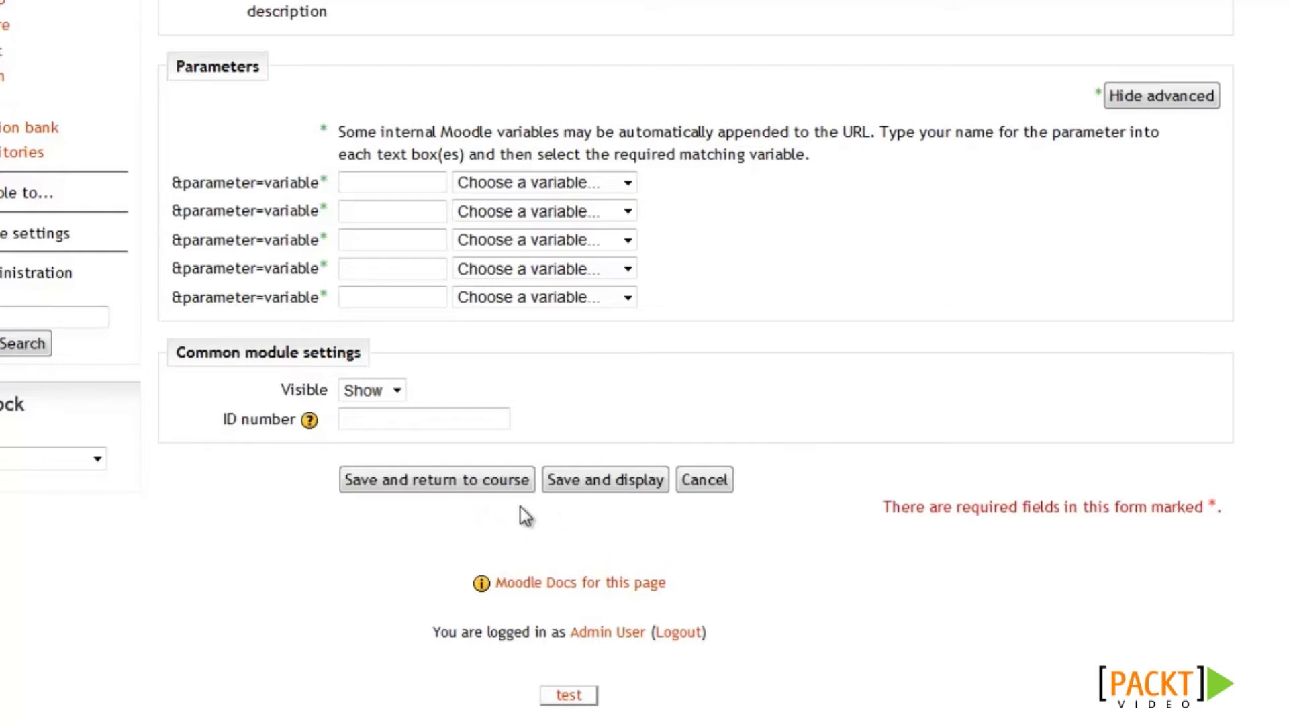
click(412, 489)
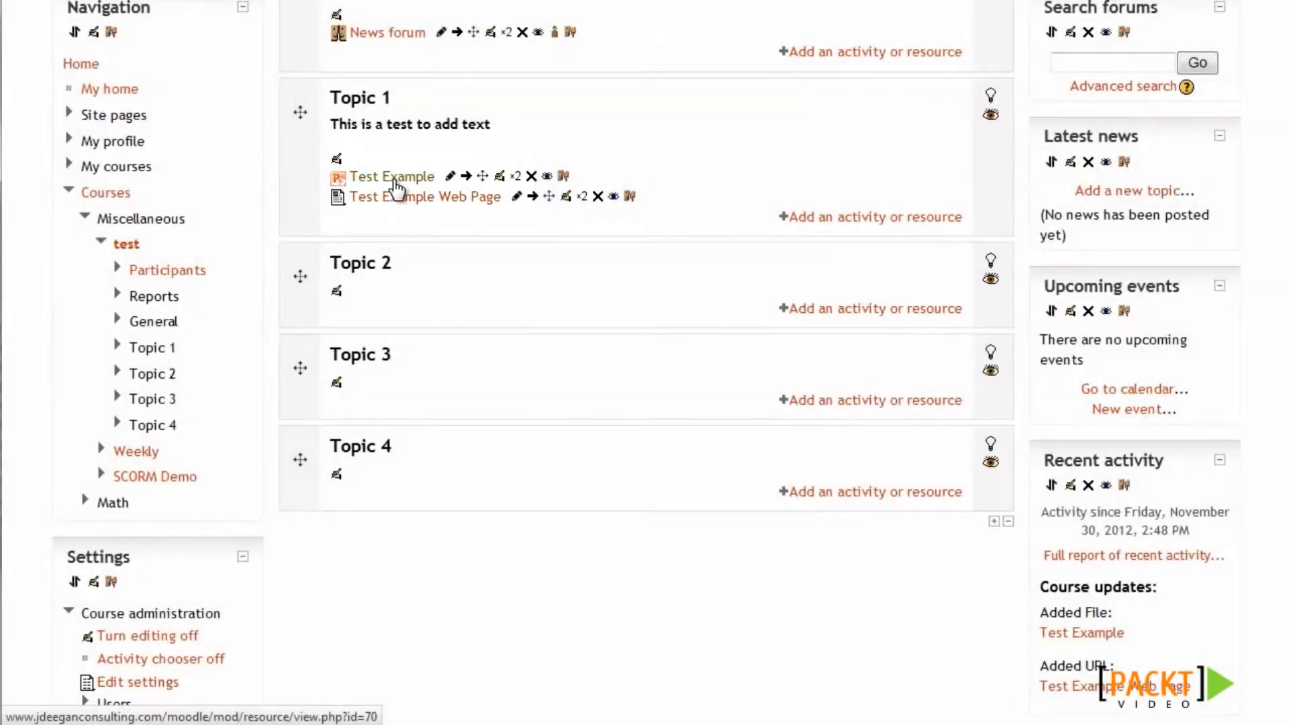
Test the Test Example file link and the Test Example Web Page link in Topic 1, dismissing each window that opens.
click(392, 178)
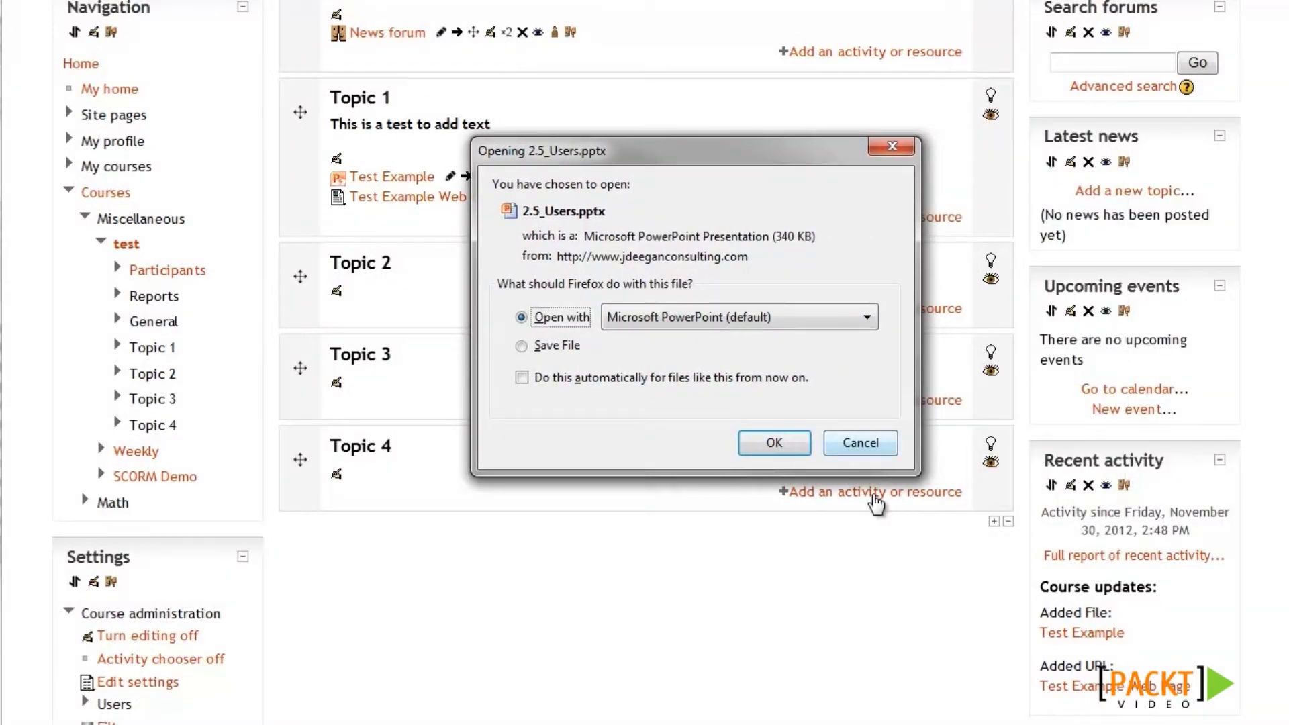
click(860, 443)
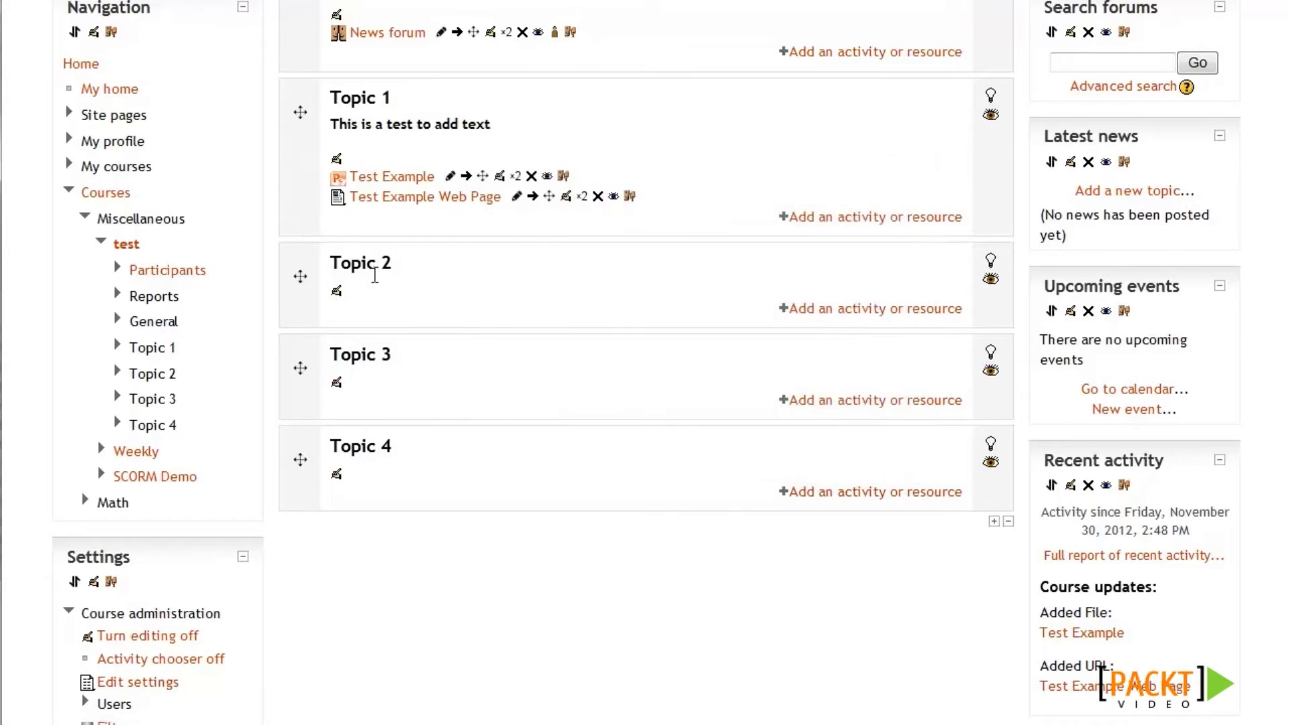
click(459, 198)
drag(418, 21, 568, 116)
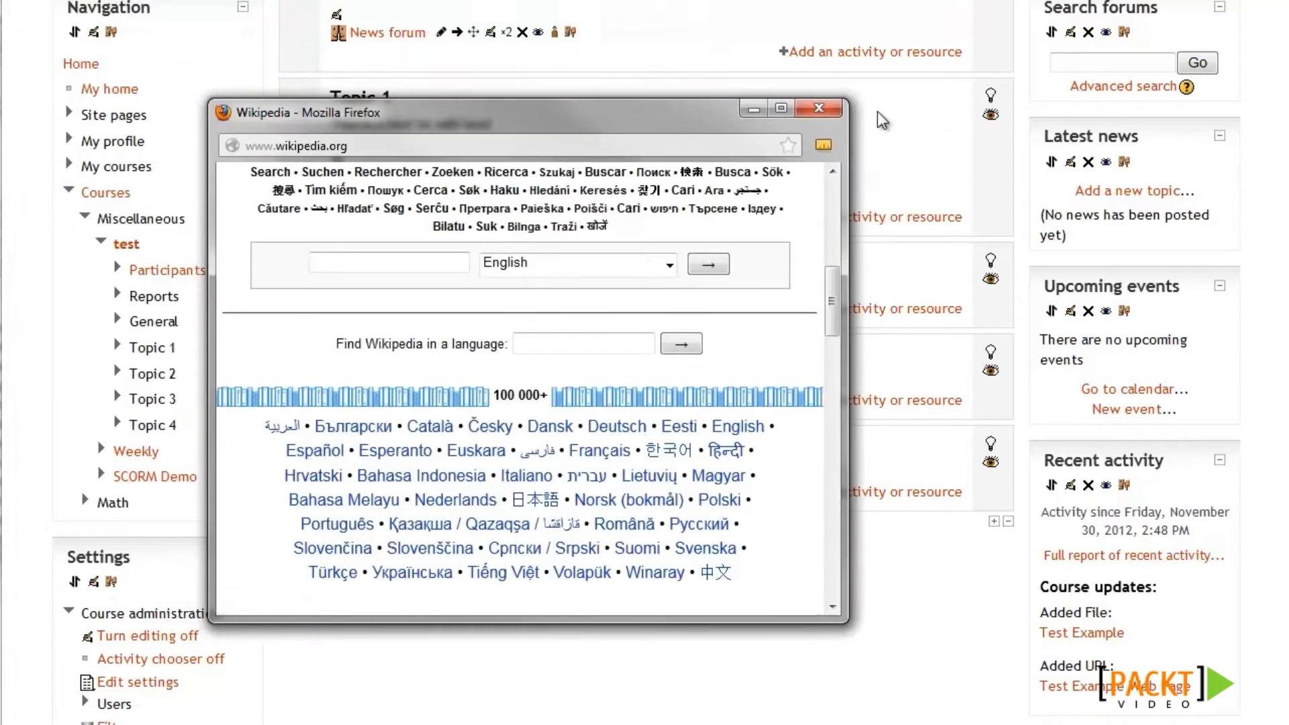
click(831, 110)
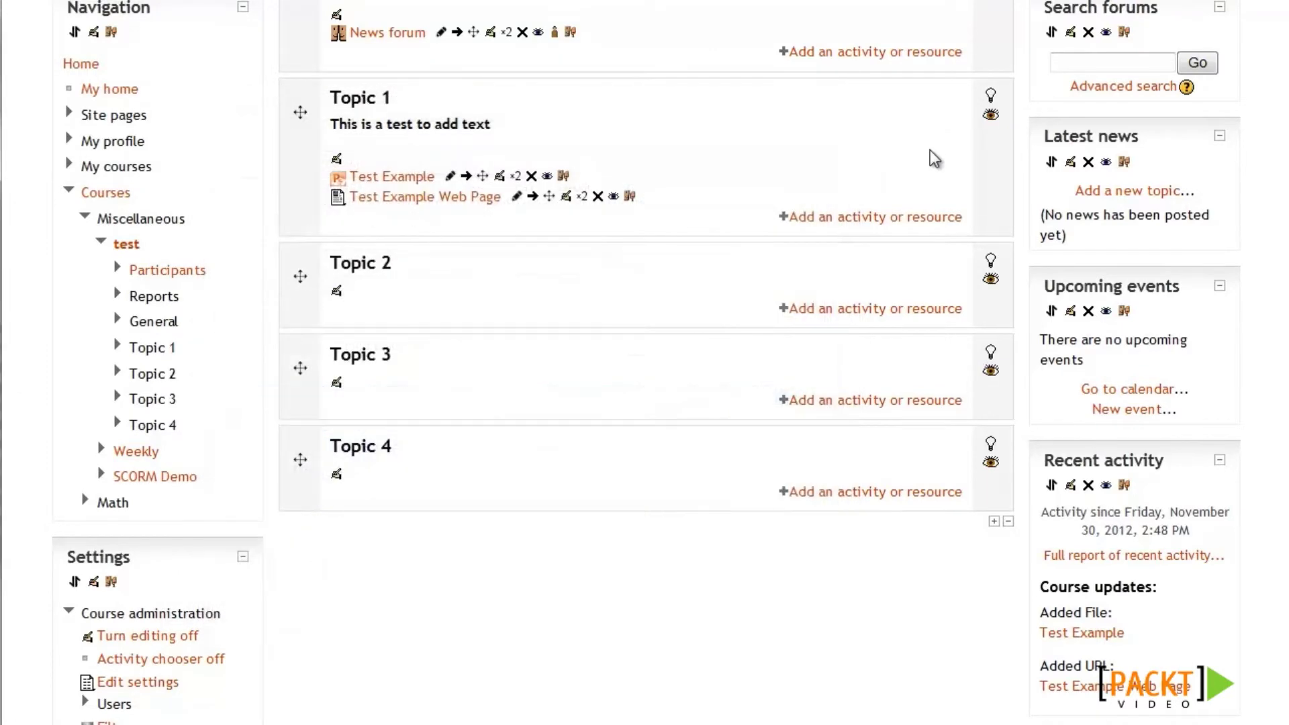
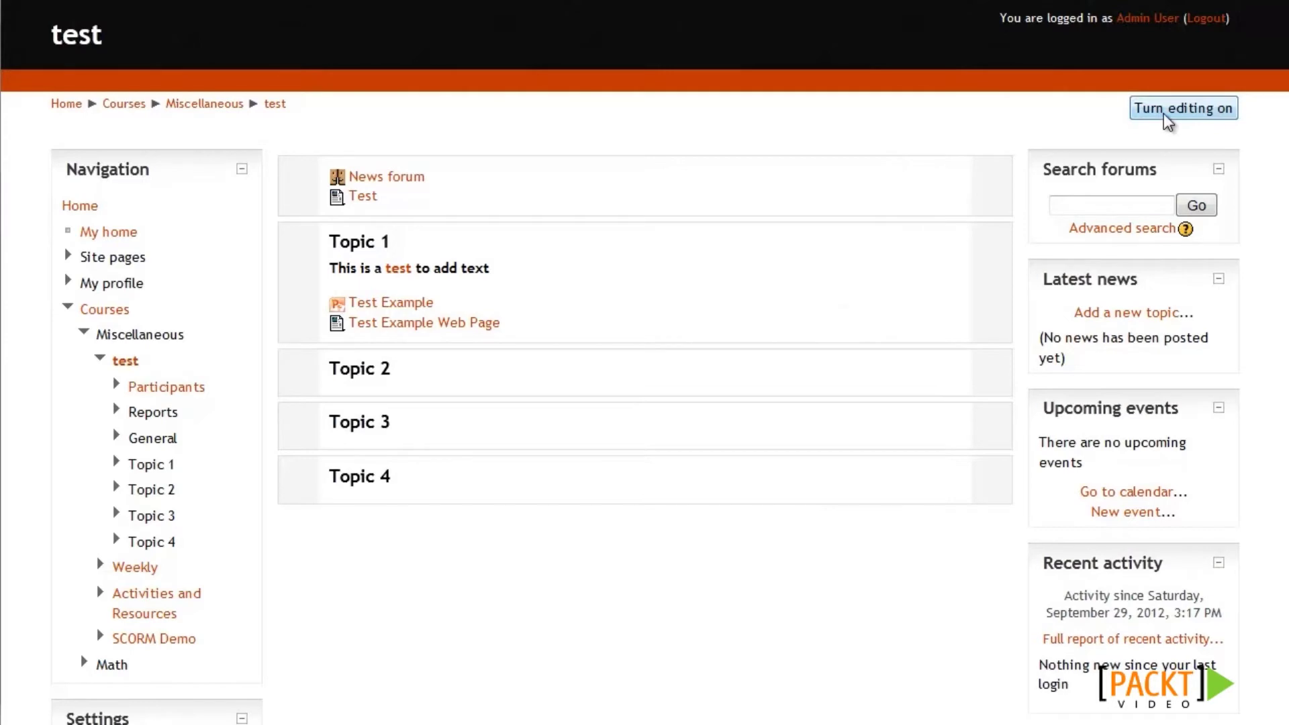
Turn editing on in the test course and add a Page resource to Topic 2.
click(1162, 113)
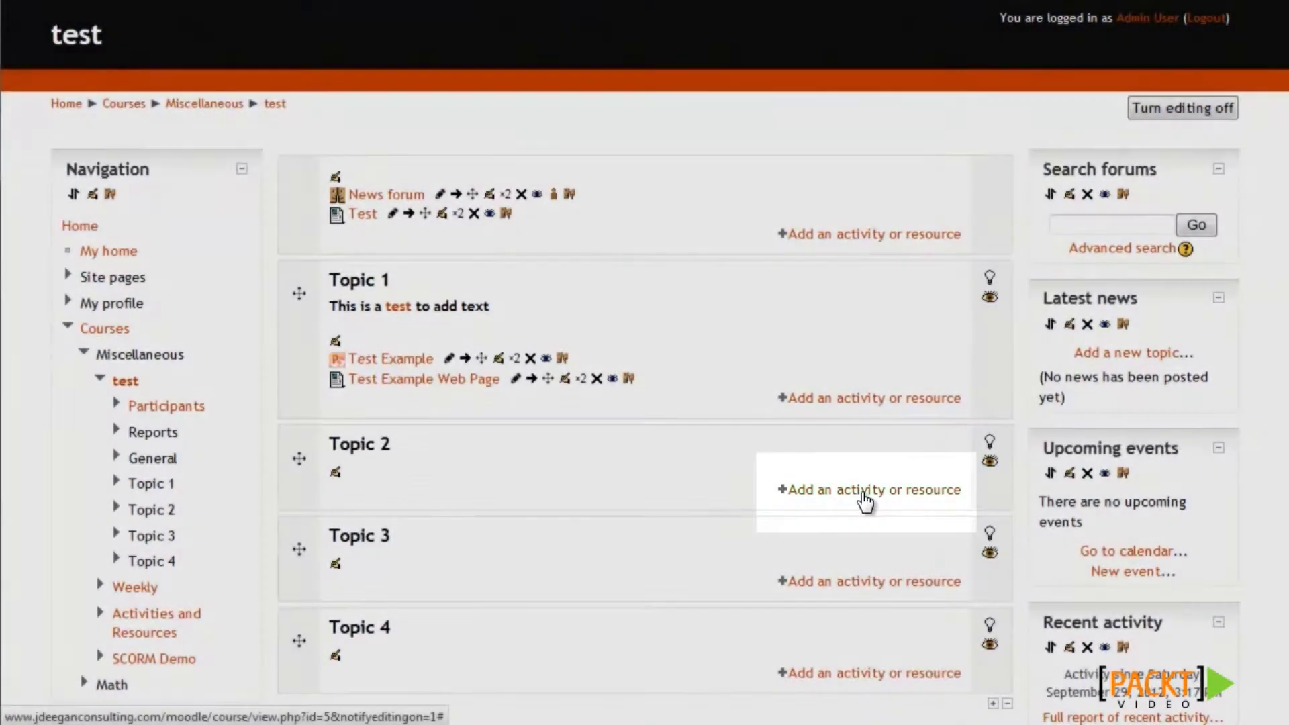
click(861, 489)
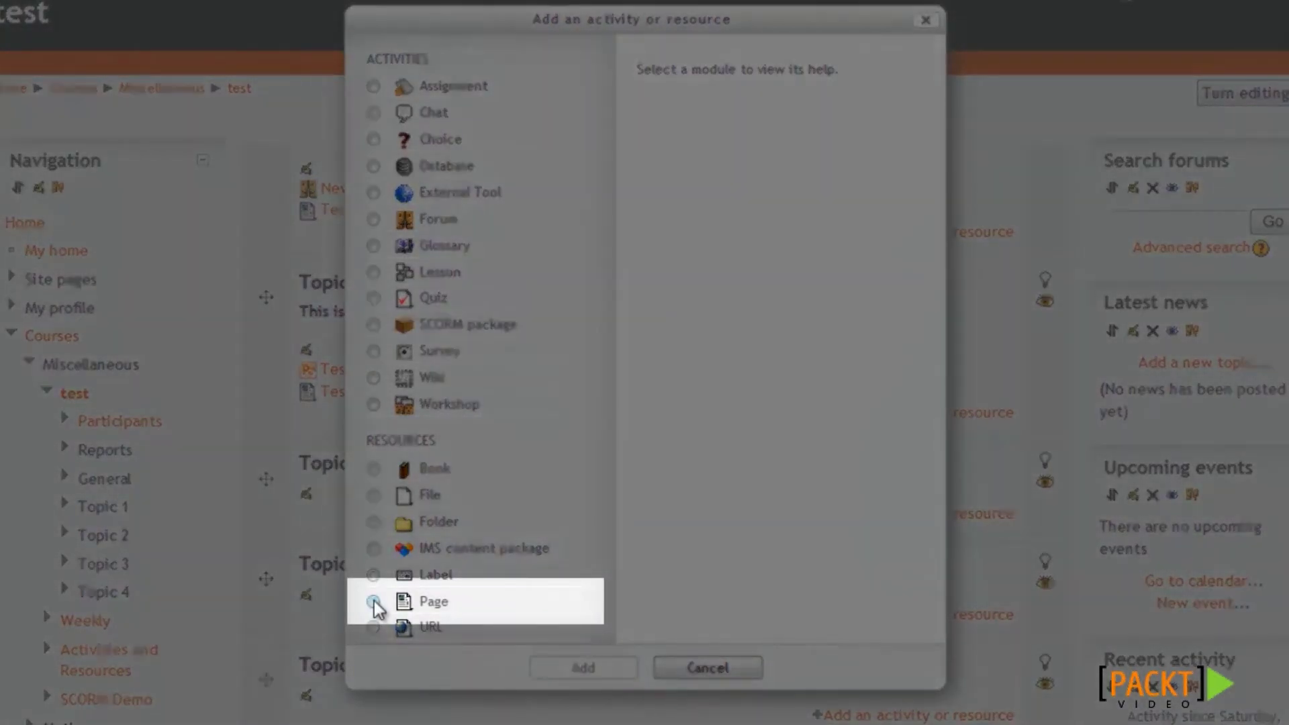
click(374, 602)
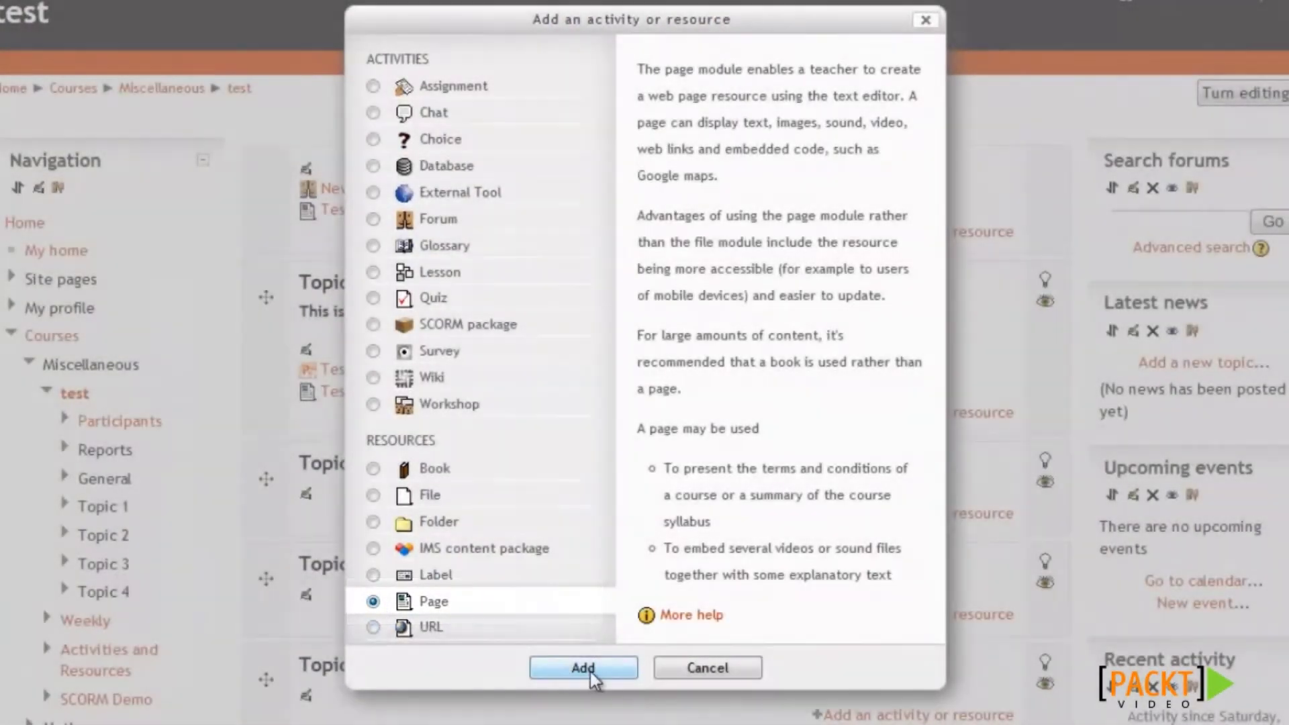
click(591, 671)
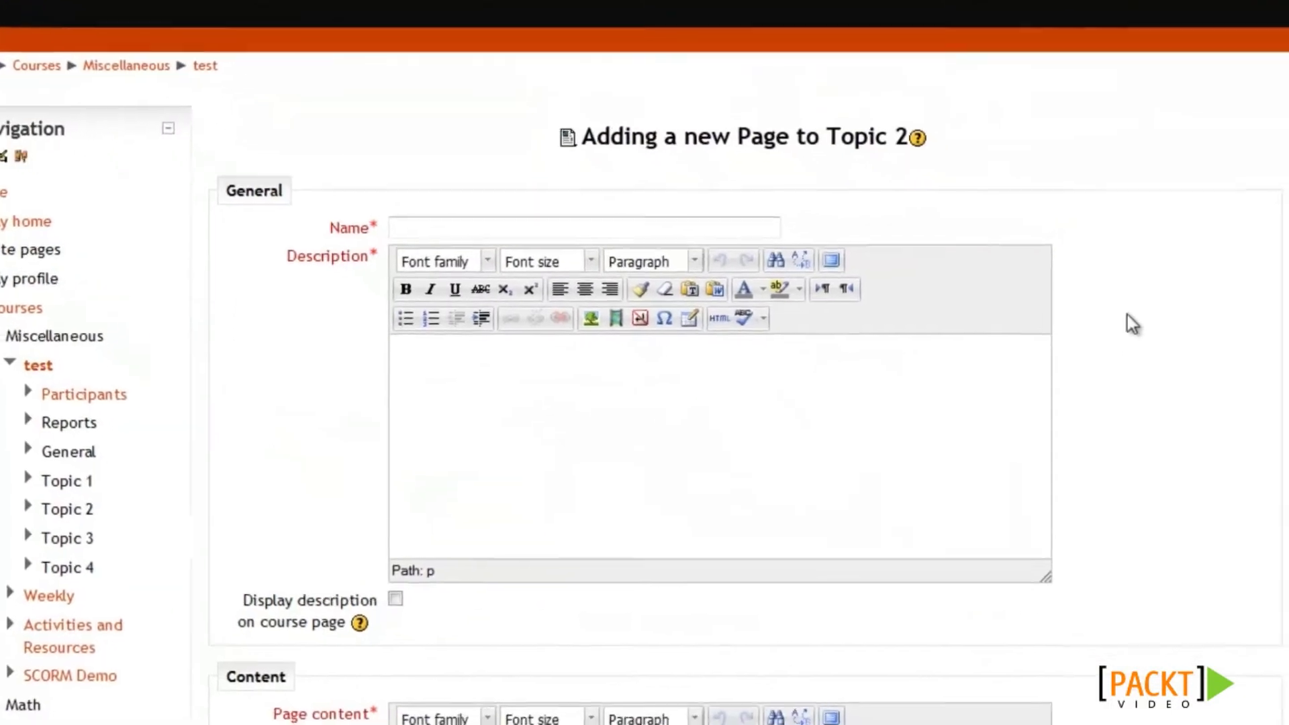
Name the page "Test Web Page" and describe it as "This is the description for the wenb page".
click(476, 187)
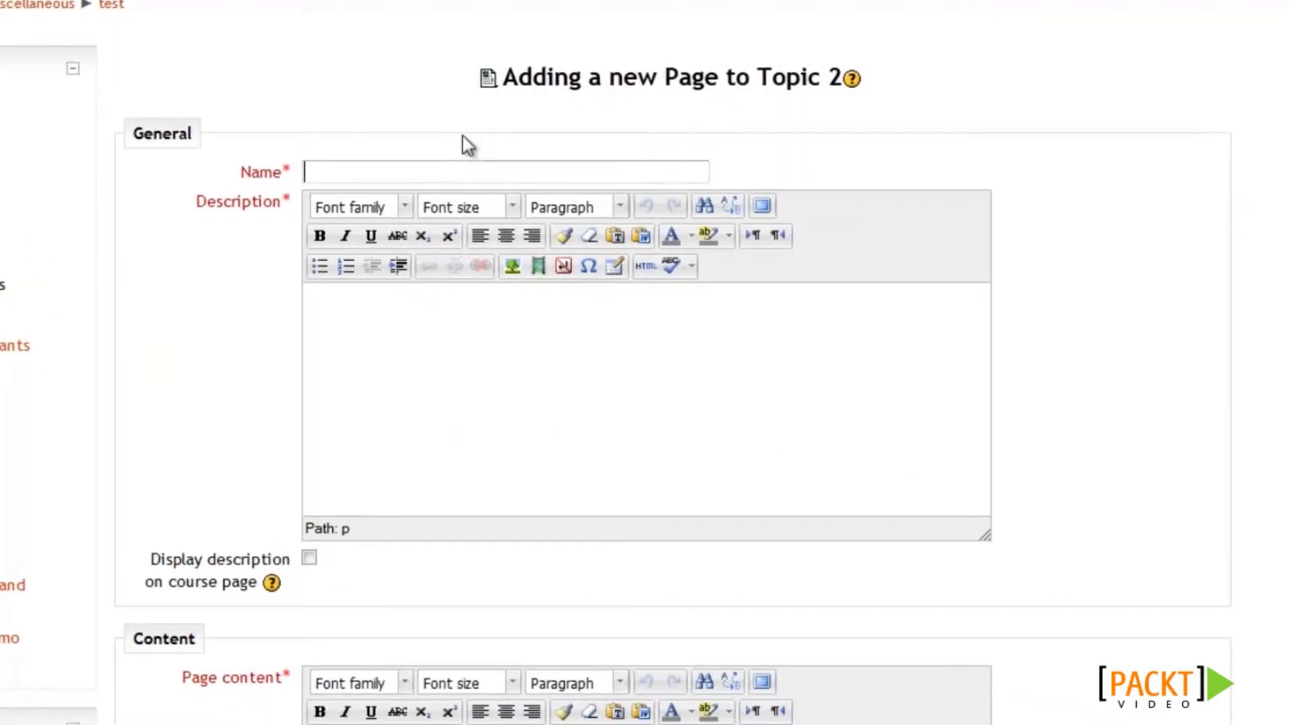
text(Test Web Page)
click(685, 400)
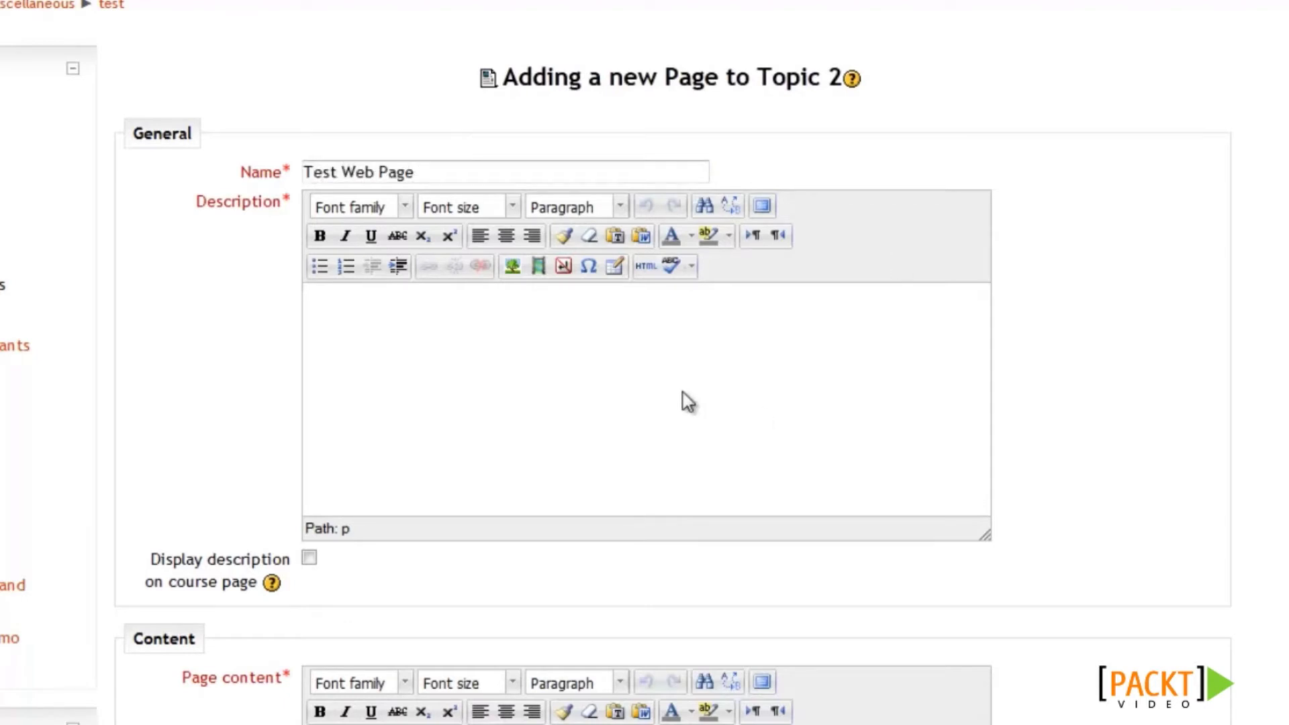
text(This is the description for the wenb page)
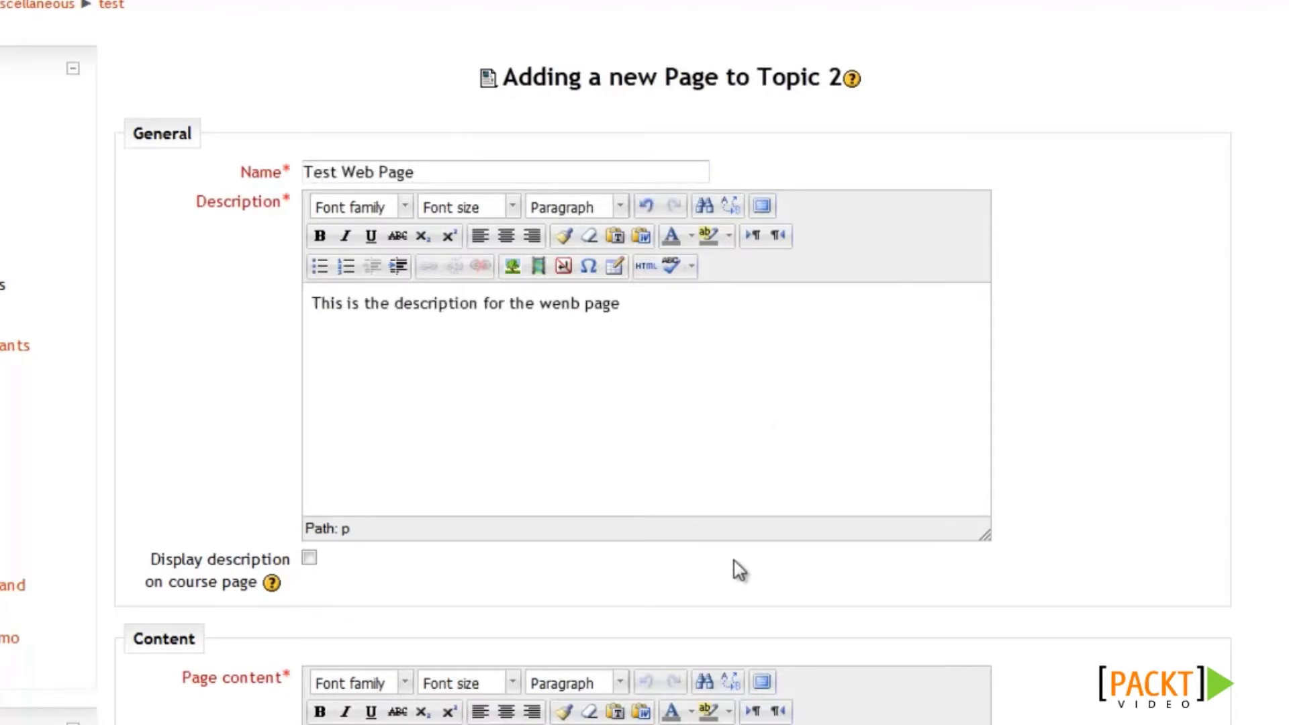
Enter "This is the web page" as the page content and open its HTML source for editing.
scroll(739, 570, down, 3)
scroll(741, 570, down, 6)
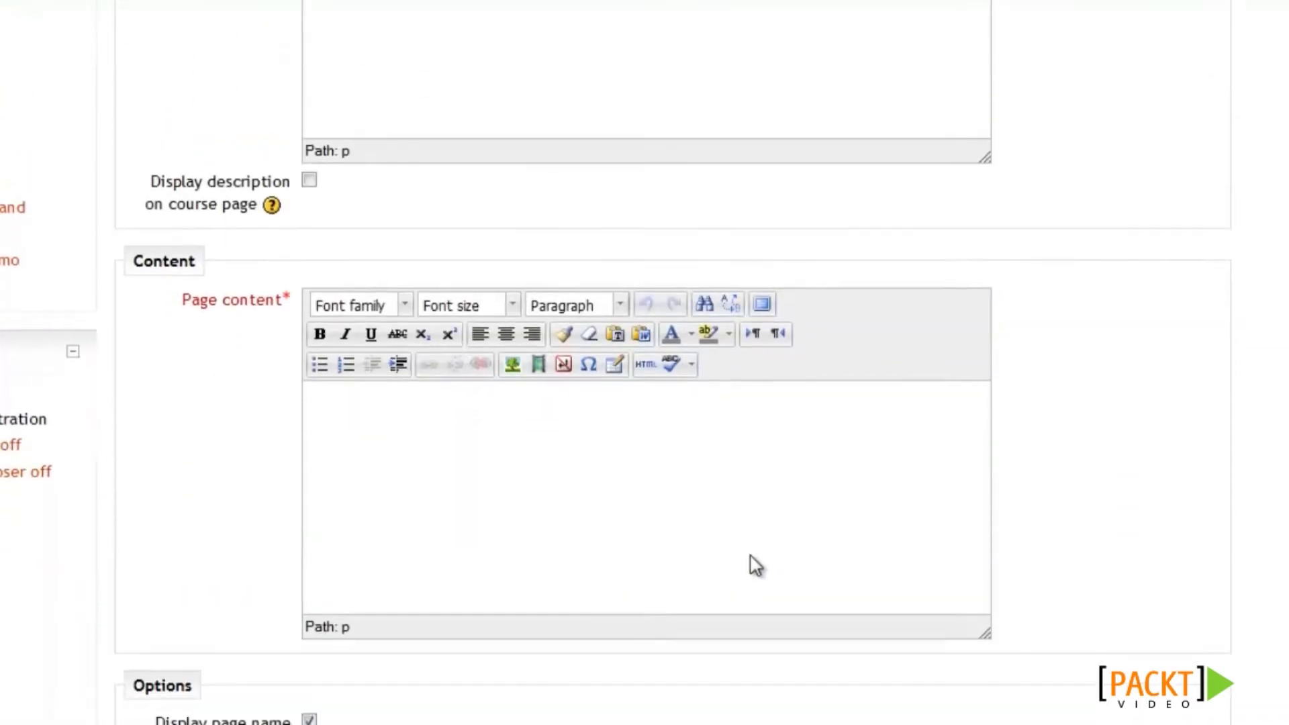
click(639, 261)
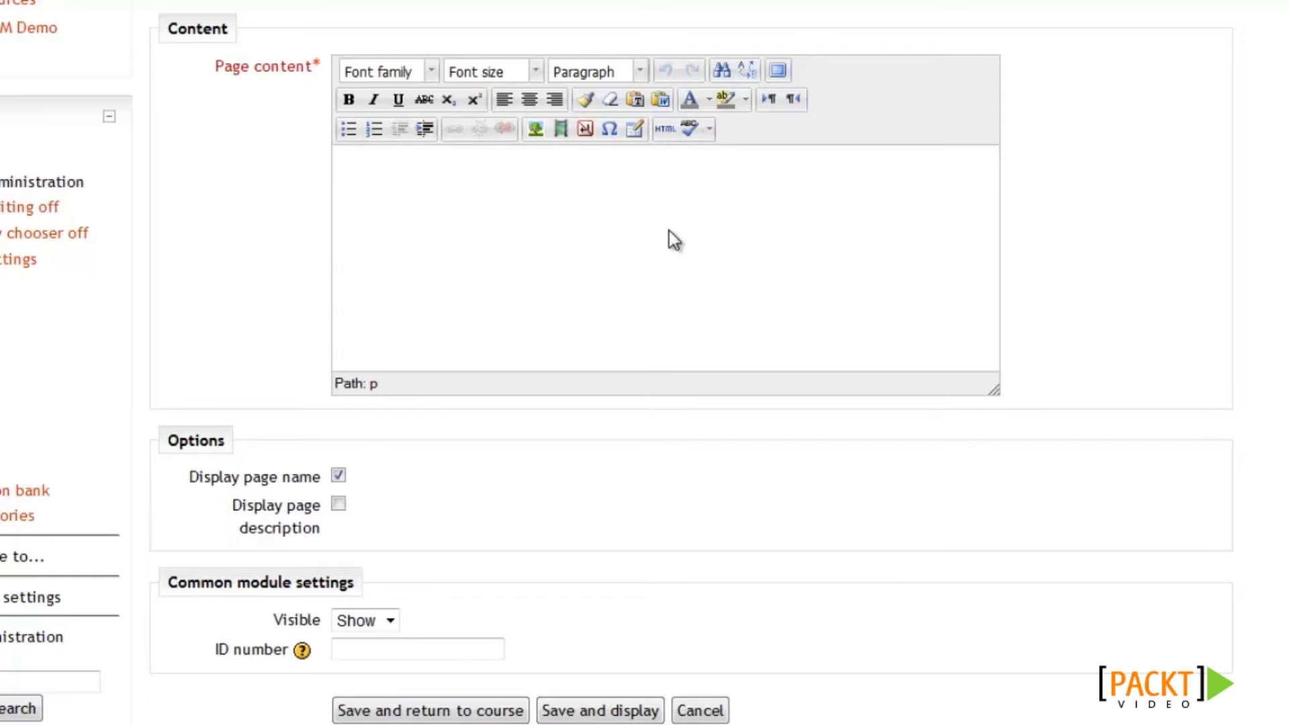
text(This is the web page)
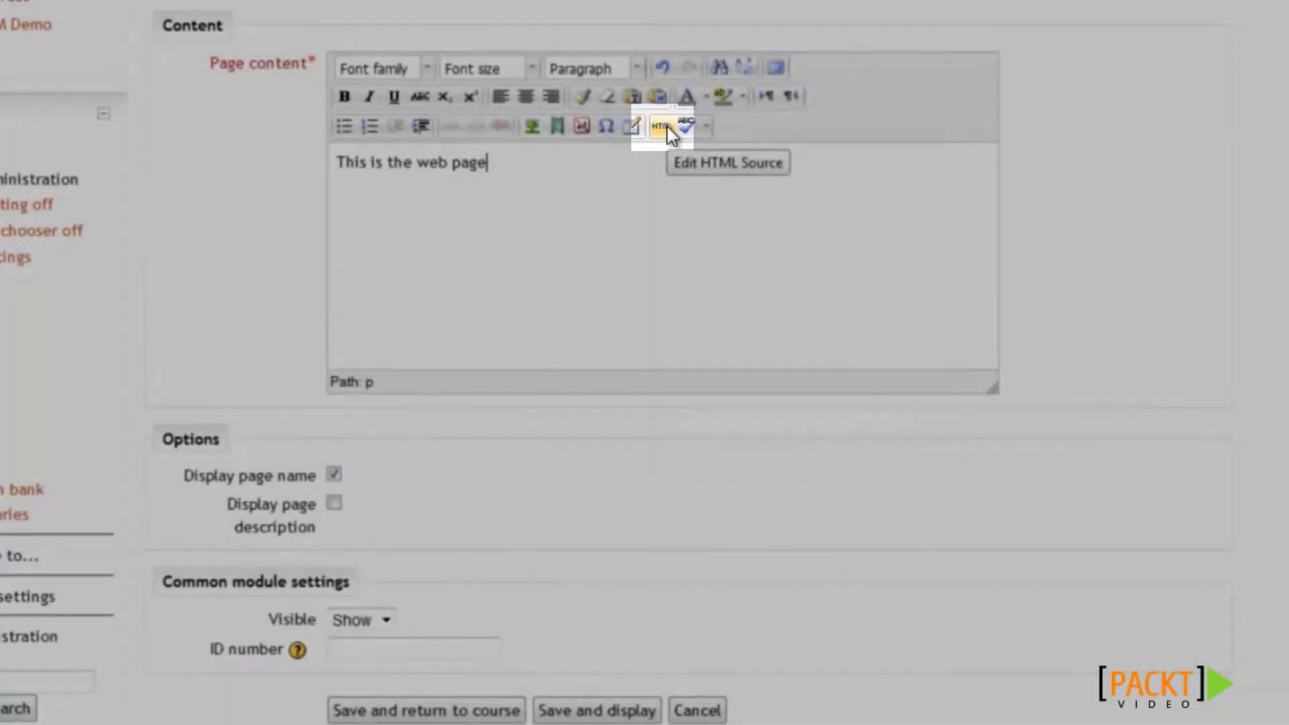
click(672, 134)
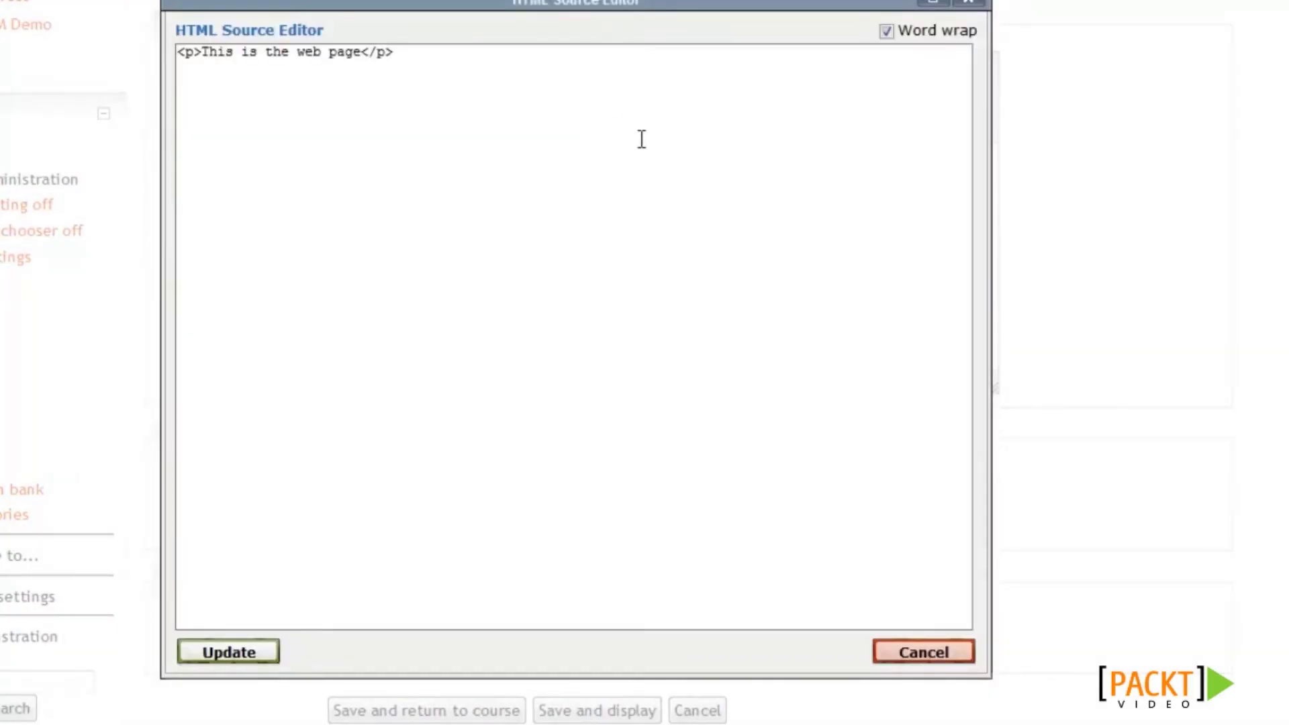
Close the HTML source unchanged and replace the page content with two Lorem ipsum paragraphs in the full-screen editor.
click(975, 4)
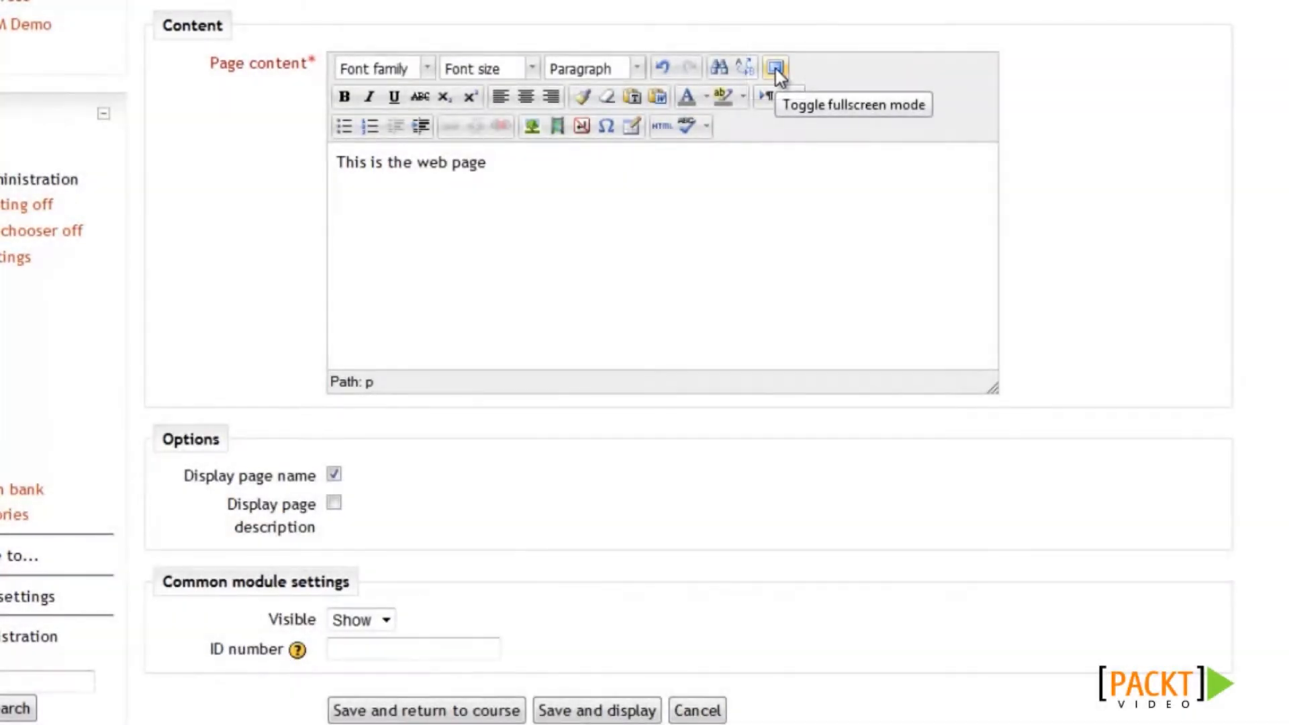
click(776, 69)
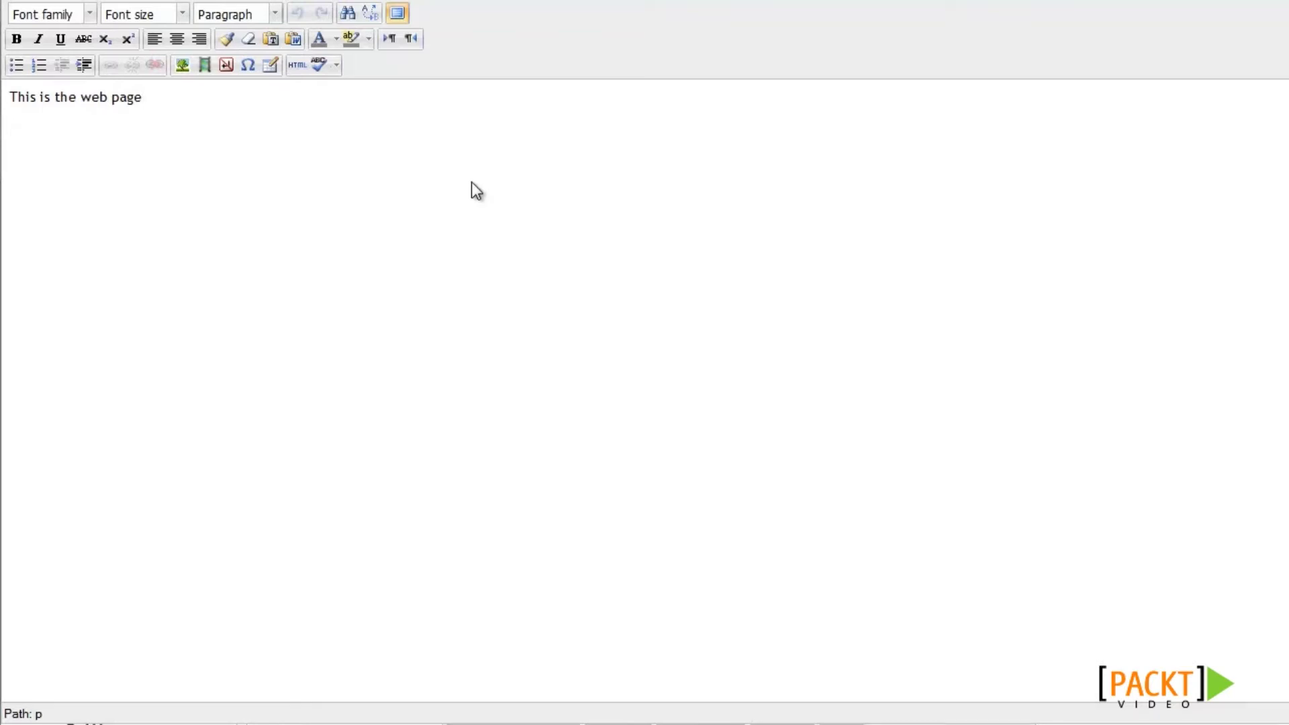
key(ctrl+a)
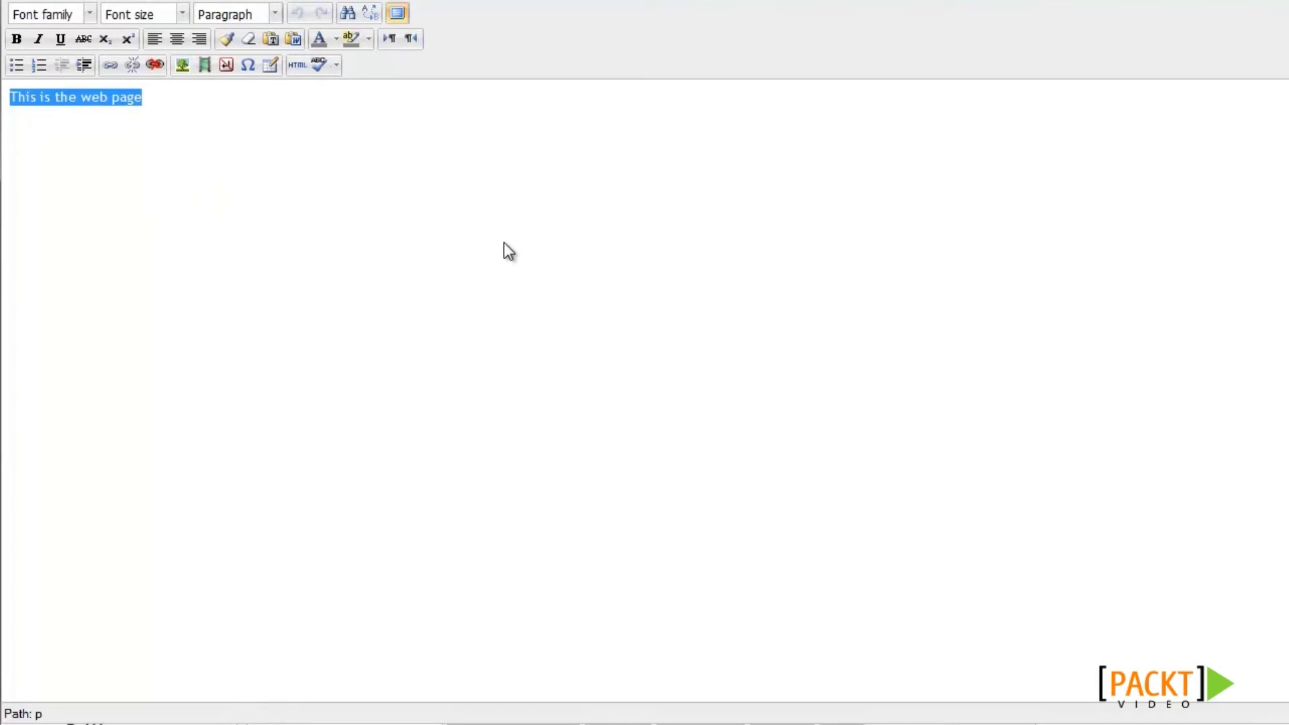
text(Lorem ipsum dolor sit amet, consectetur adipisicing elit, sed do eiusmod tempor incididunt ut labore et dolore magna aliqua. Ut enim ad minim veniam, quis nostrud exercitation ullamco laboris nisi ut aliquip ex ea commodo consequat. Duis aute irure dolor in reprehenderit in voluptate velit esse cillum dolore eu fugiat nulla pariatur. Excepteur sint occaecat cupidatat non proident, sunt in culpa qui officia deserunt mollit anim id est laborum. Lorem ipsum dolor sit amet, consectetur adipisicing elit, sed do eiusmod tempor incididunt ut labore et dolore magna aliqua. Ut enim ad minim veniam, quis nostrud exercitation ullamco laboris nisi ut aliquip ex ea commodo consequat. Duis aute irure dolor in reprehenderit in voluptate velit esse cillum dolore eu fugiat nulla pariatur. Excepteur sint occaecat cupidatat non proident, sunt in culpa qui officia deserunt mollit anim id est laborum.)
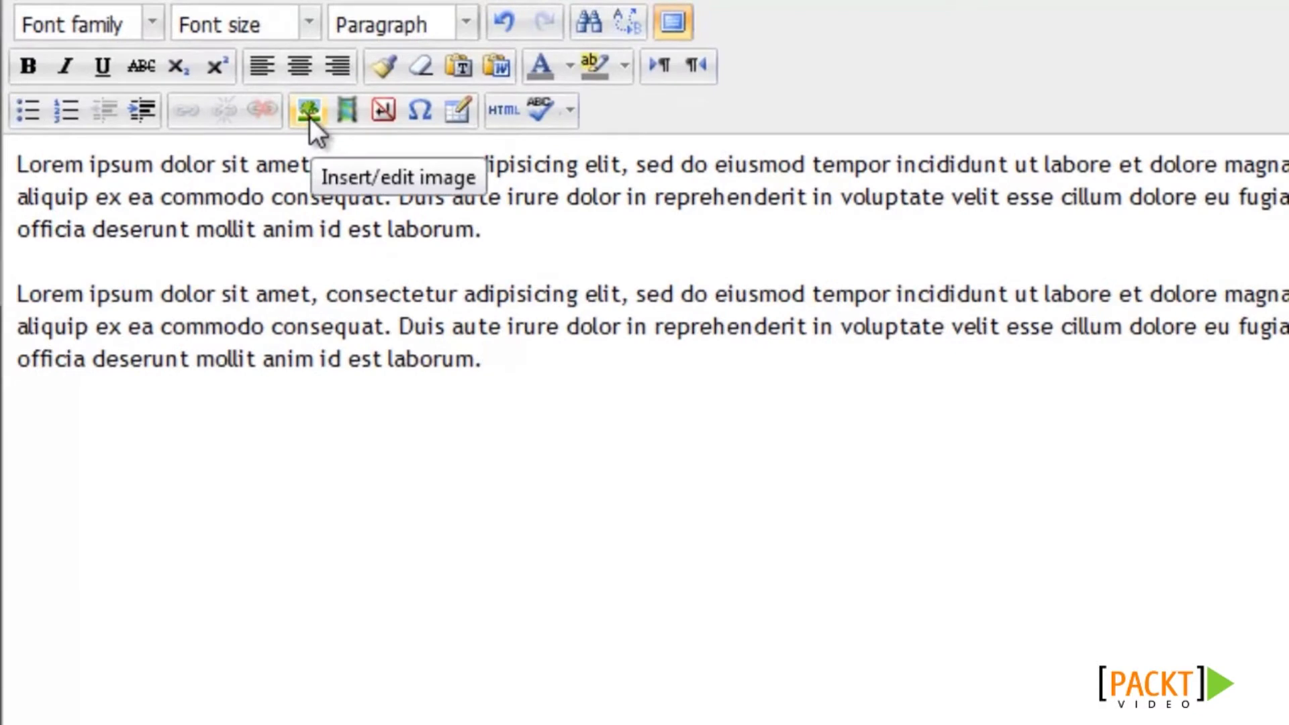
Upload the Moodle logo from the computer as the image to insert into the page content.
click(308, 116)
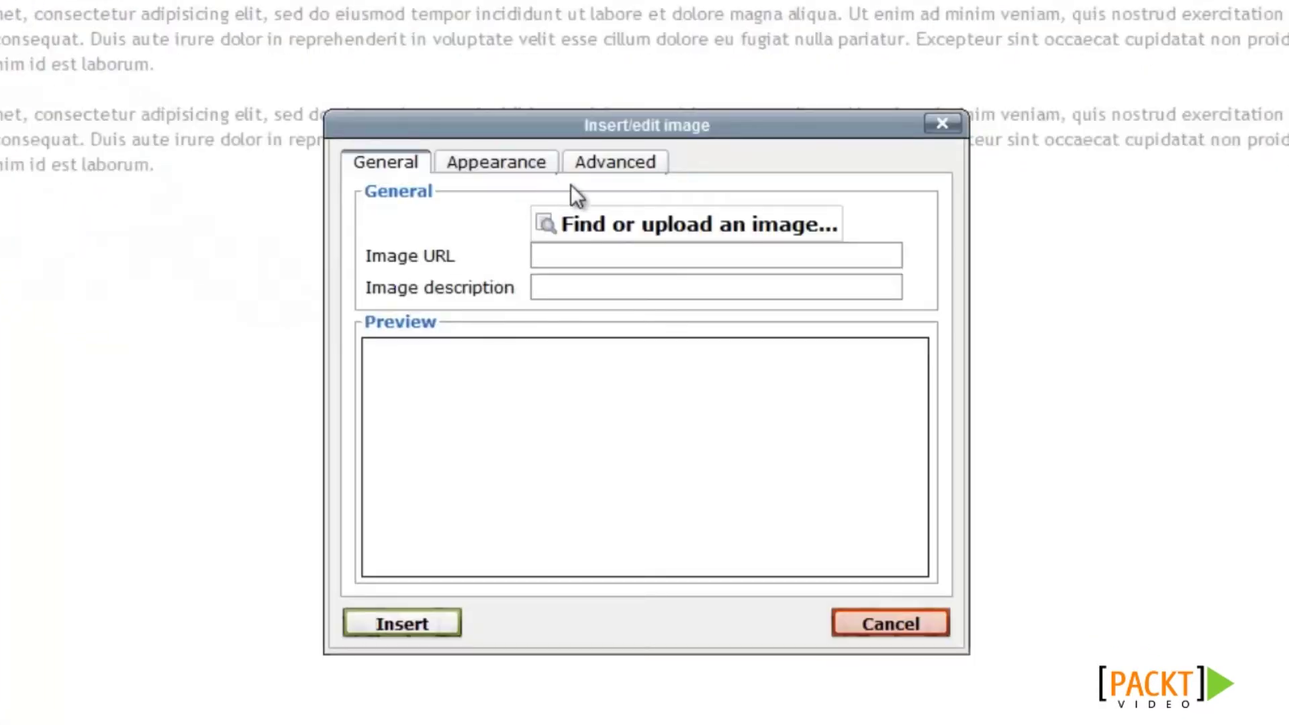
click(646, 234)
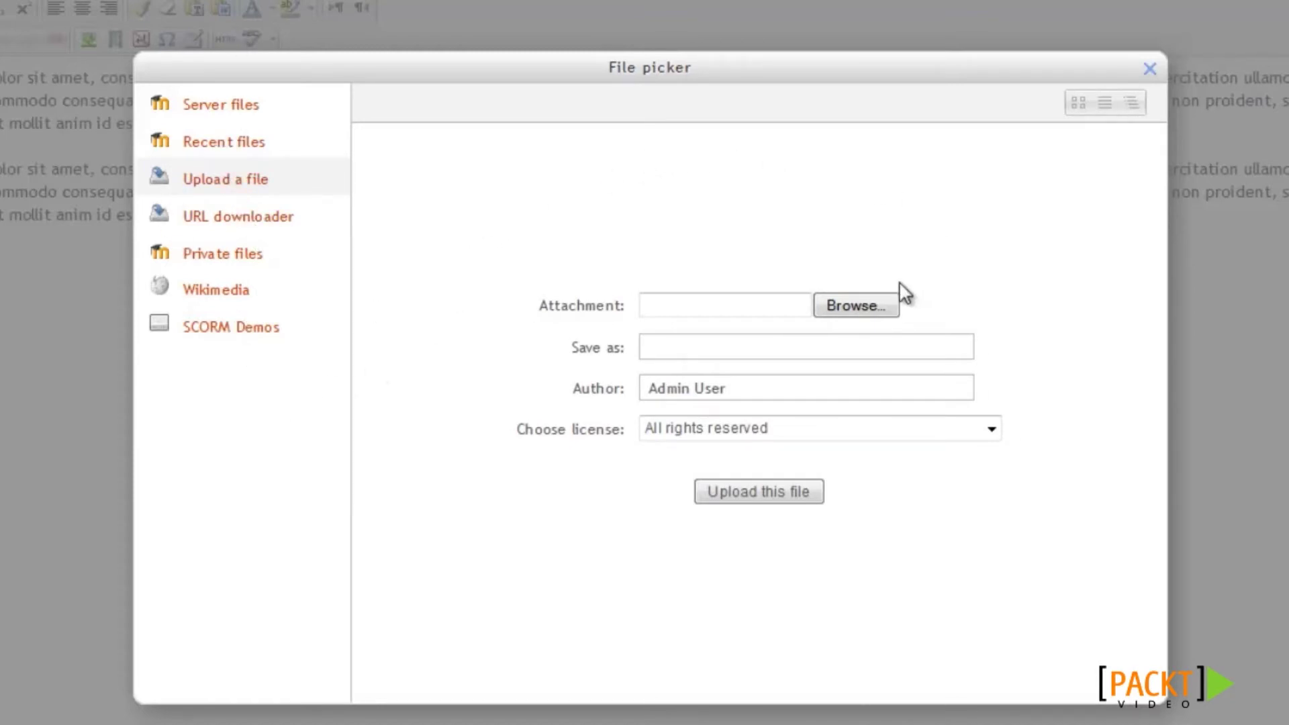
click(866, 306)
double_click(169, 41)
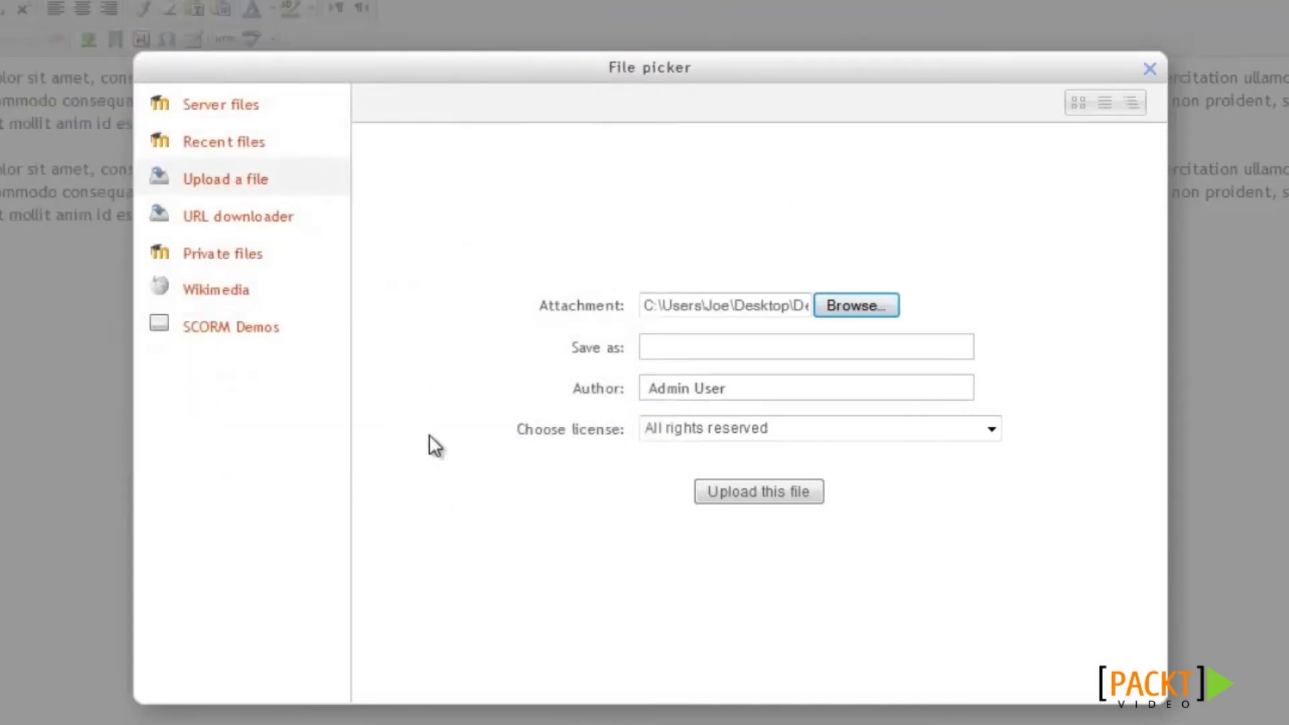
click(792, 497)
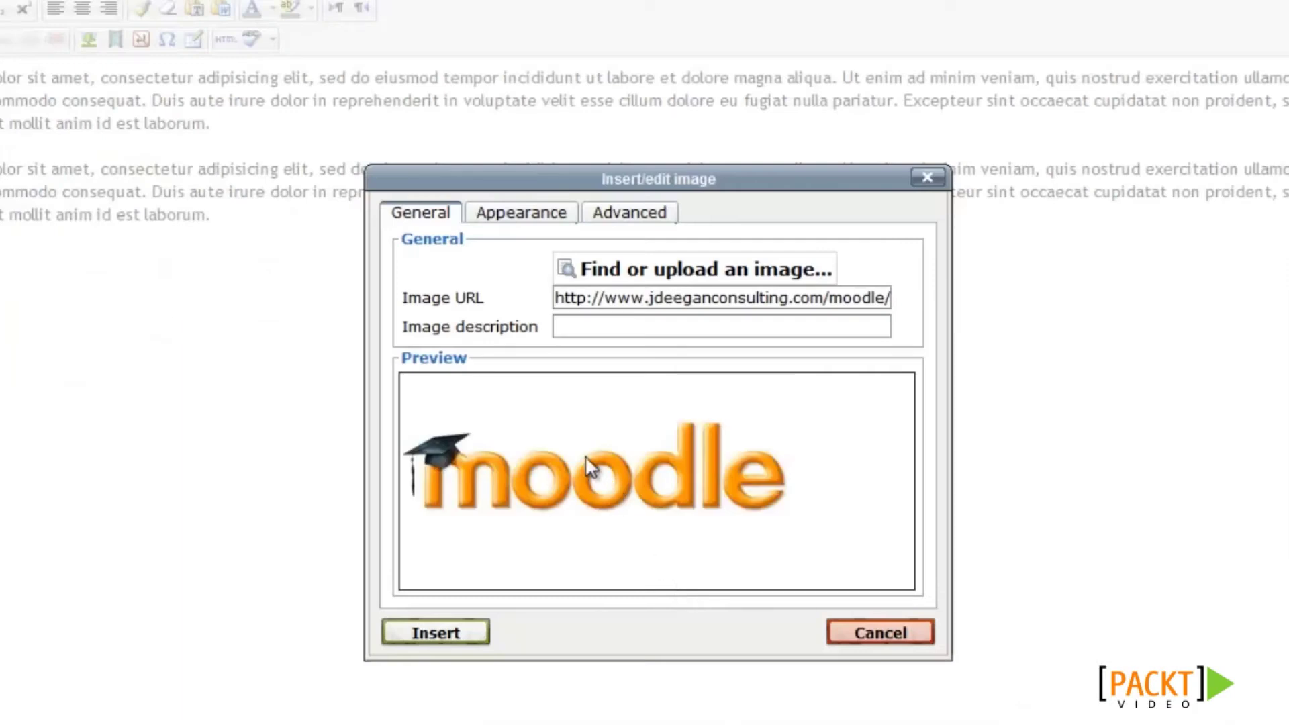
Align the logo image to the left and set its width to 300 px with proportions constrained.
click(486, 220)
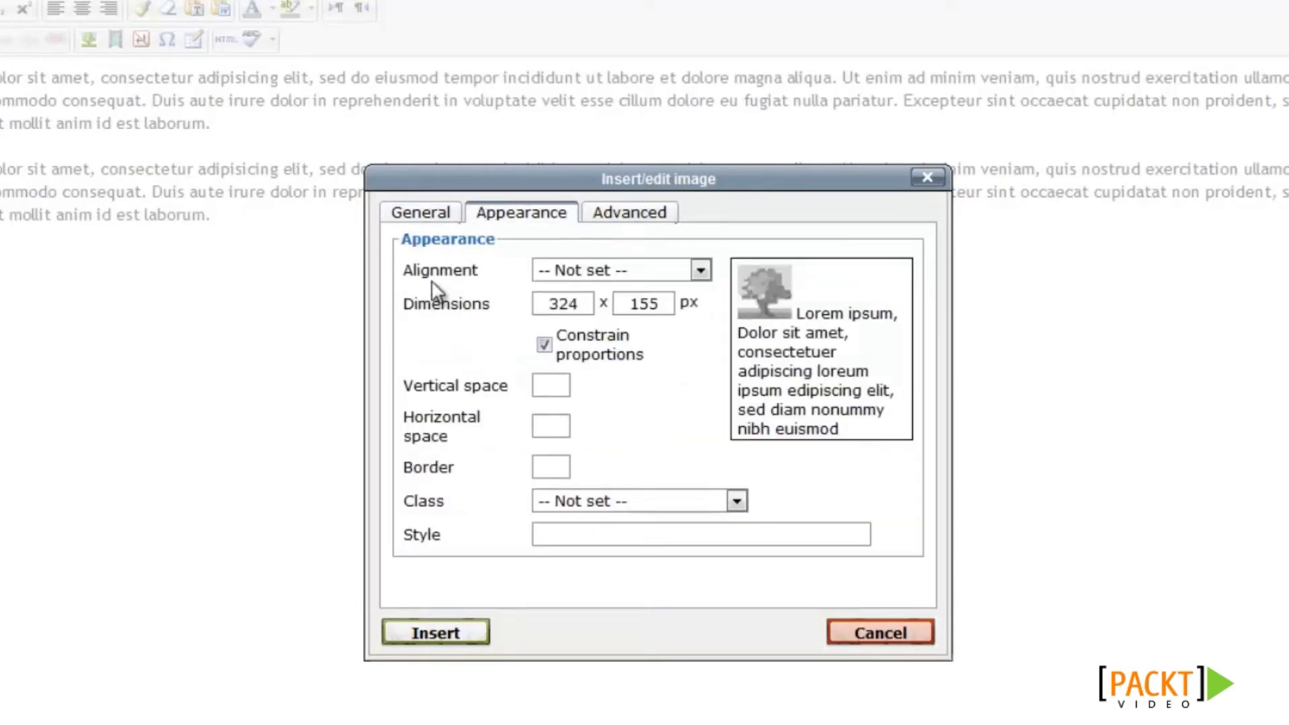
click(566, 271)
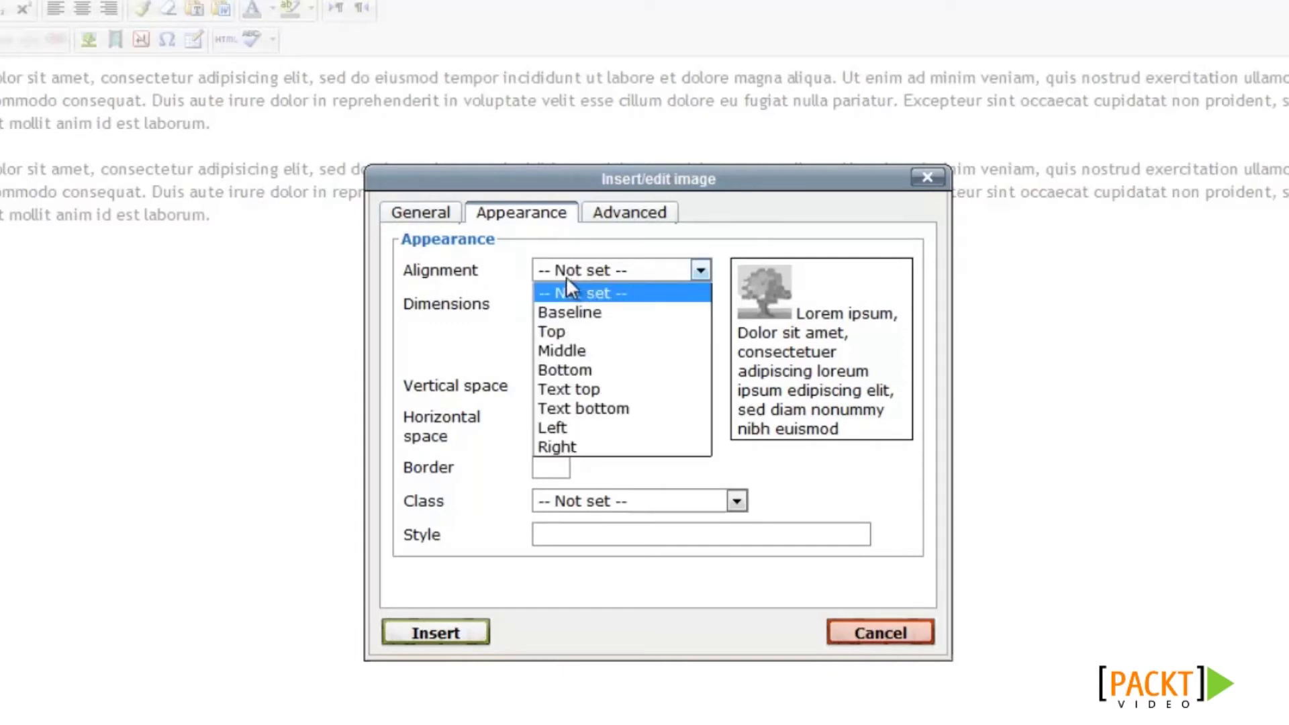
click(591, 427)
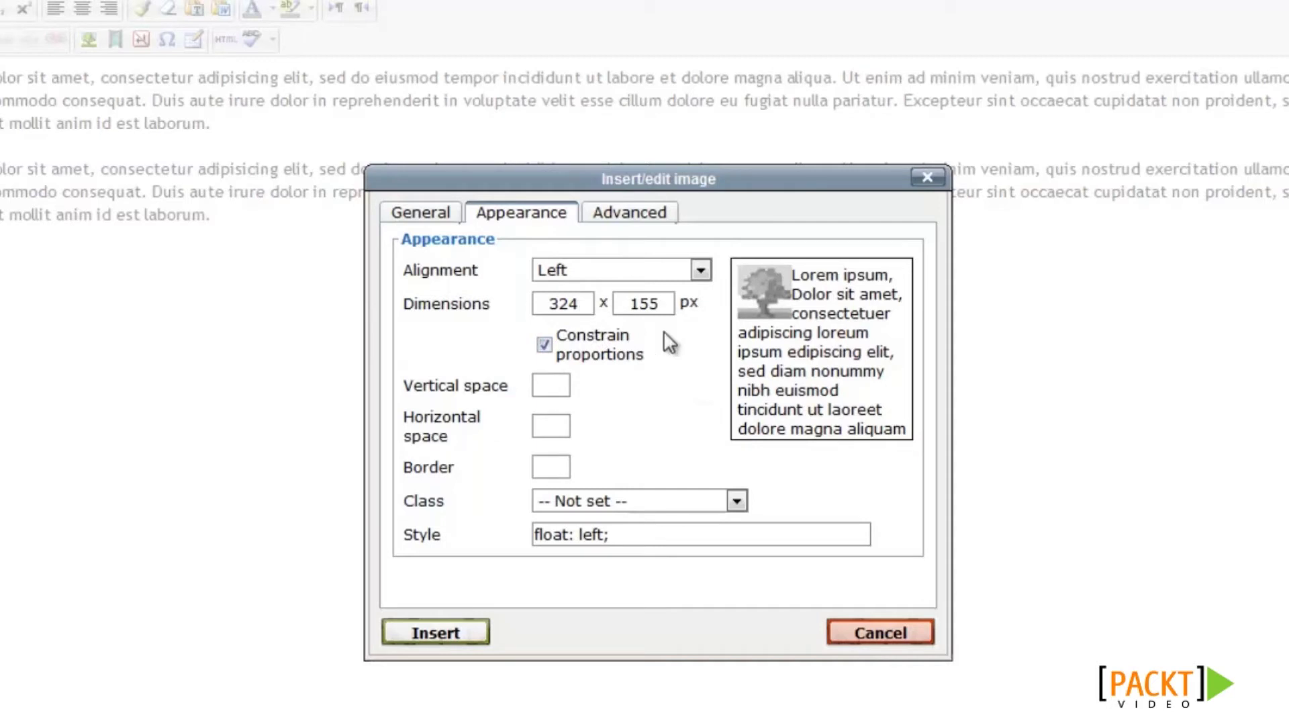
double_click(580, 305)
key(BackSpace)
text(300)
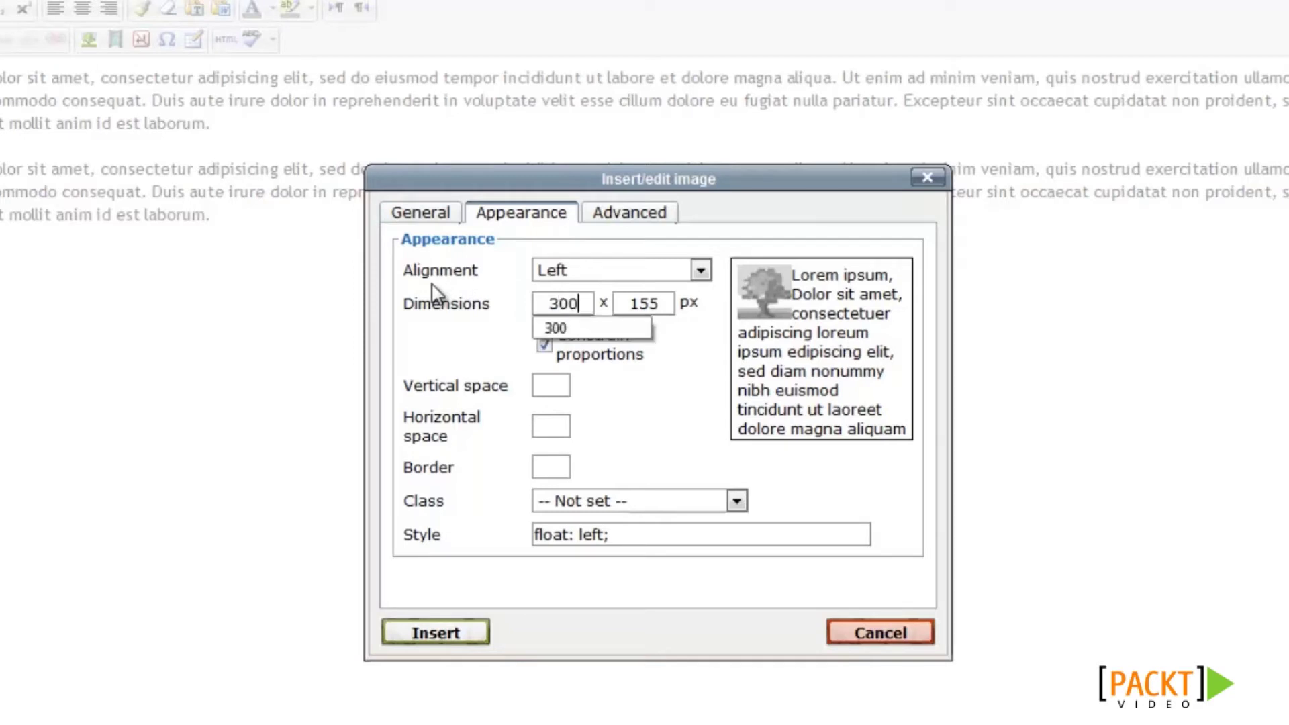
click(659, 383)
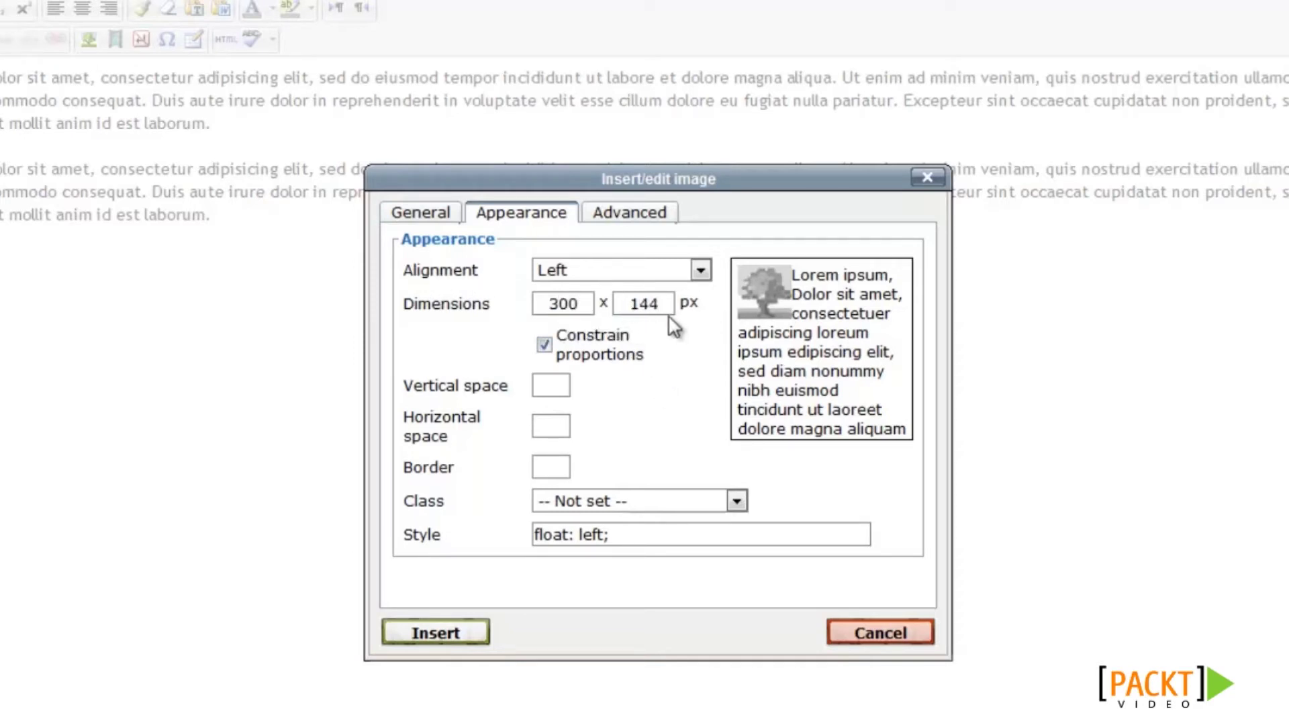
Give the logo a horizontal space of 3 and insert it into the page content.
click(545, 424)
text(3)
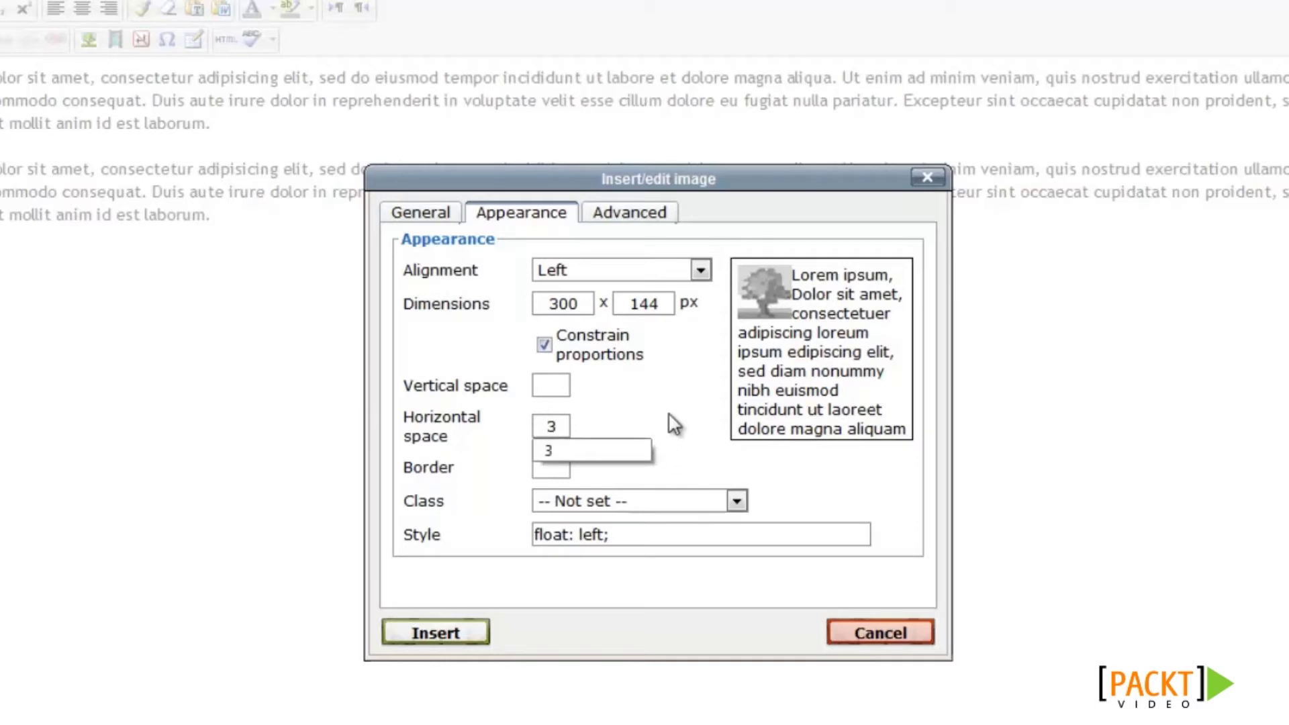
click(658, 390)
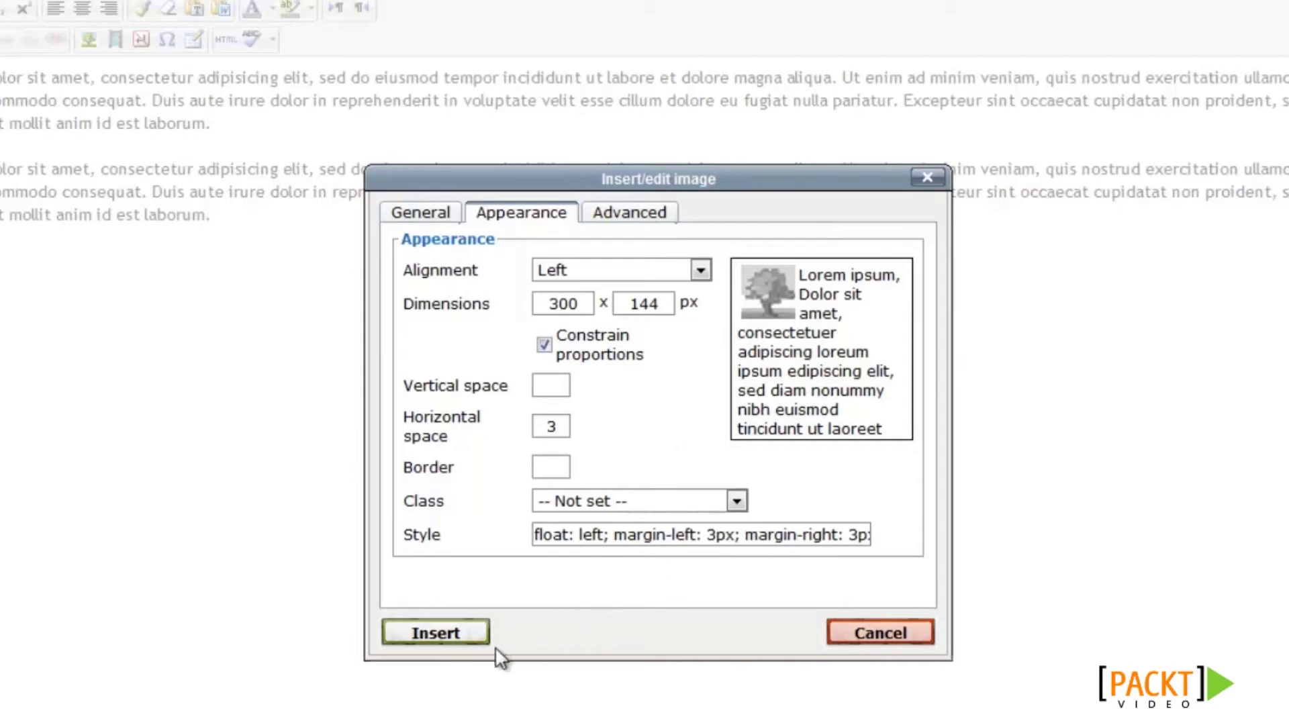
click(433, 633)
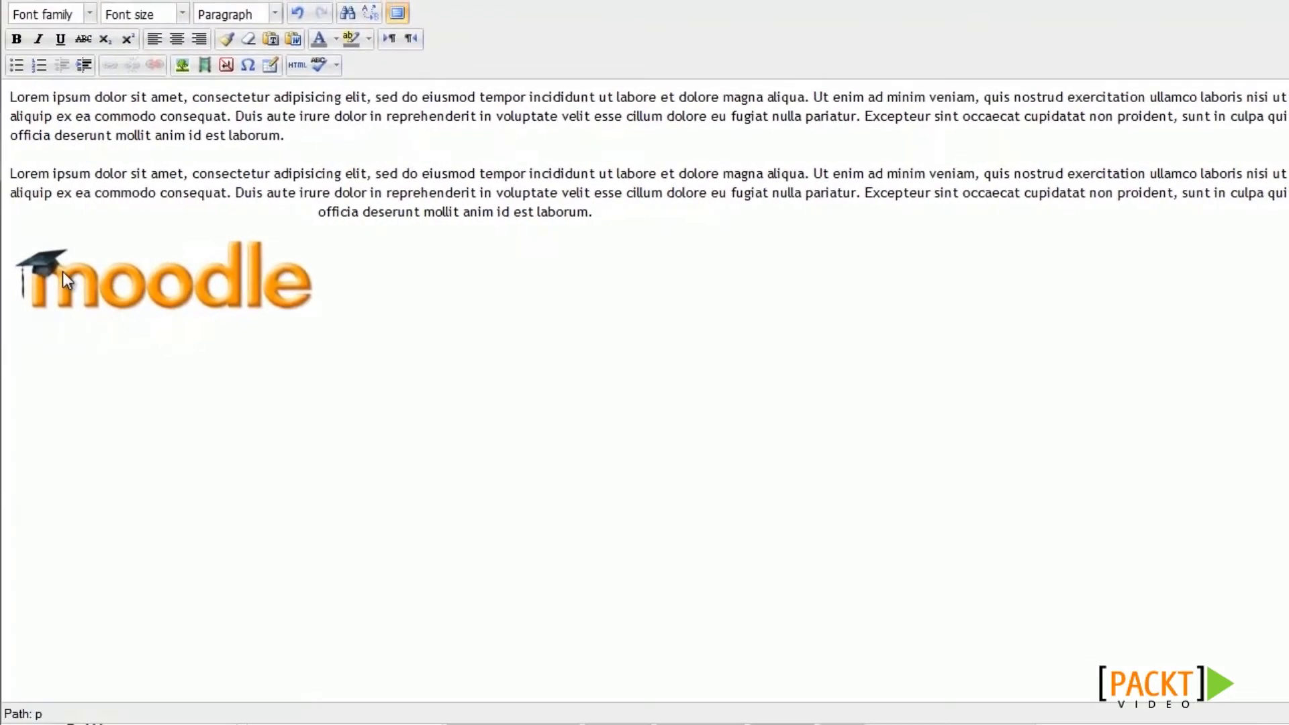
Move the Moodle logo to the start of the first paragraph and add two more Lorem ipsum paragraphs below the existing text.
click(63, 271)
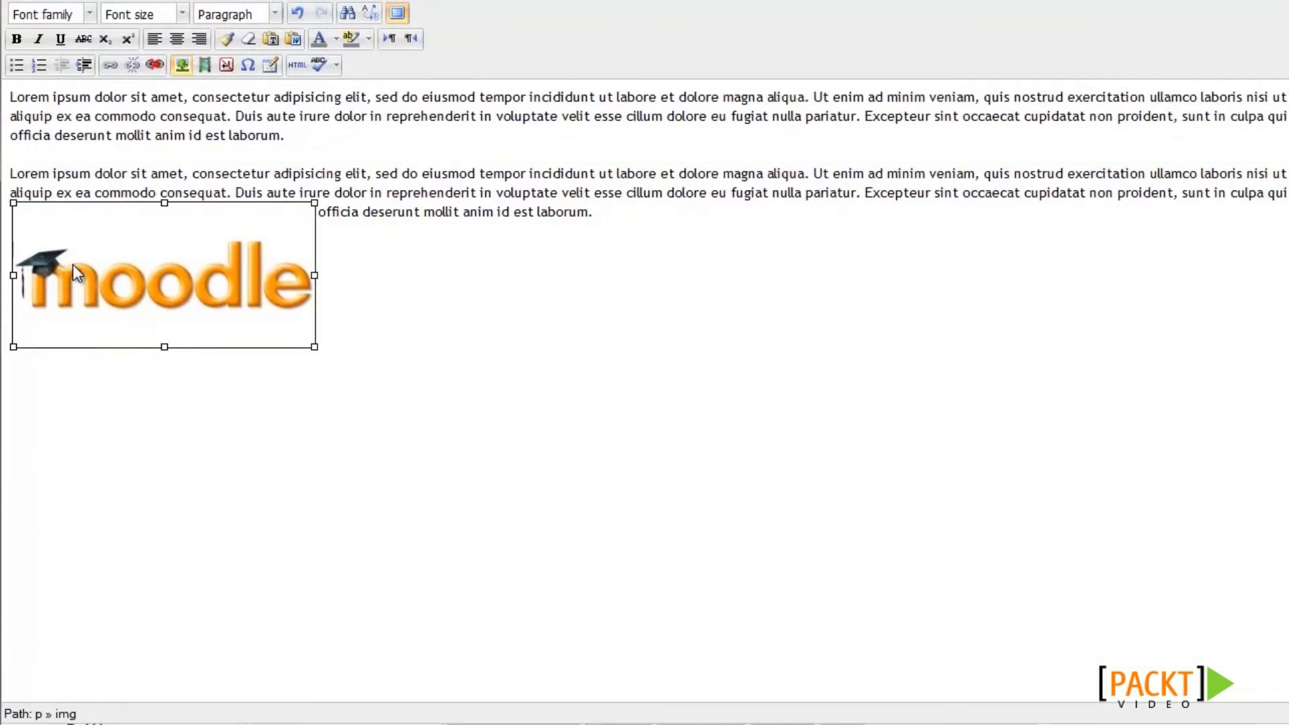
drag(71, 273, 15, 100)
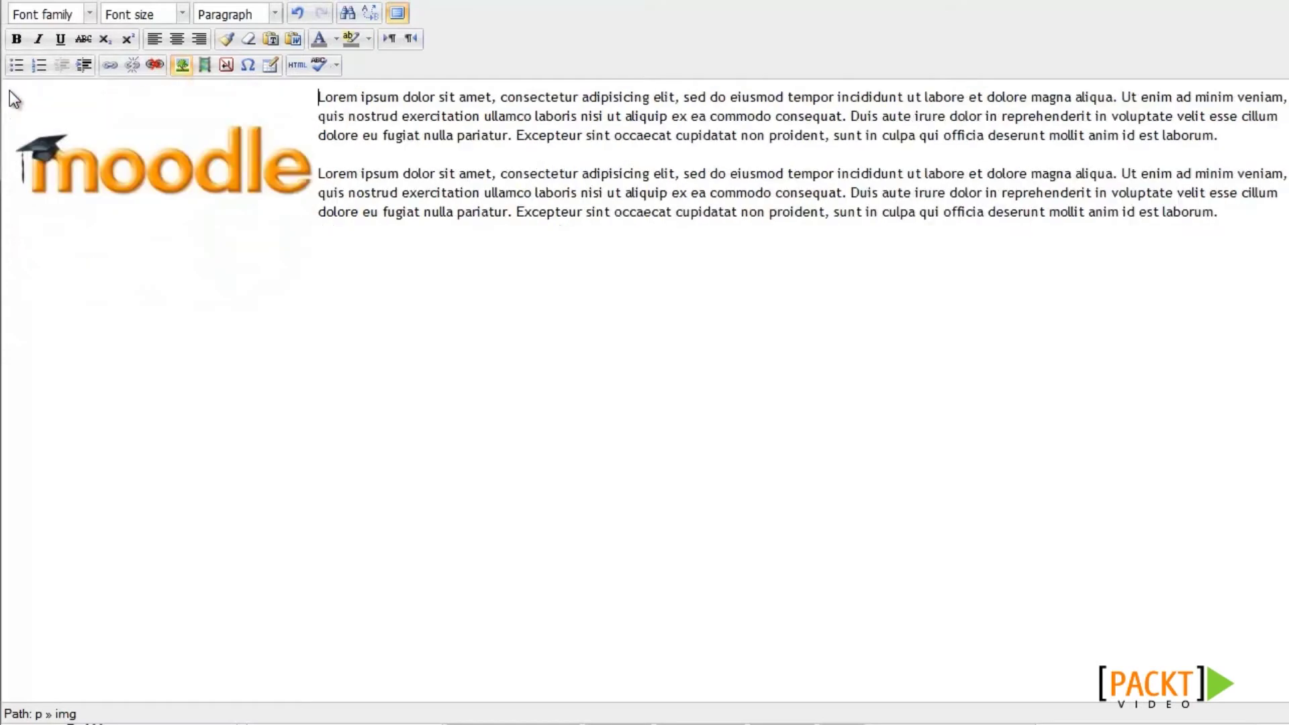
click(143, 164)
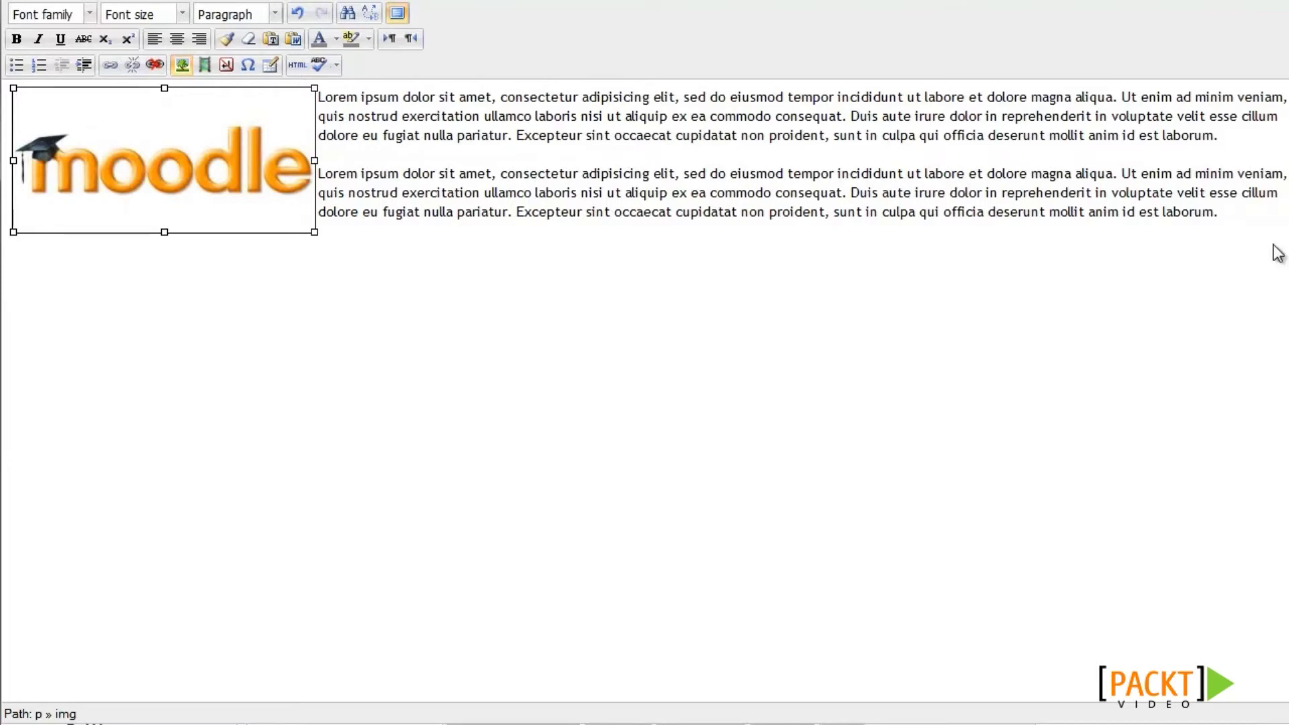
click(1248, 228)
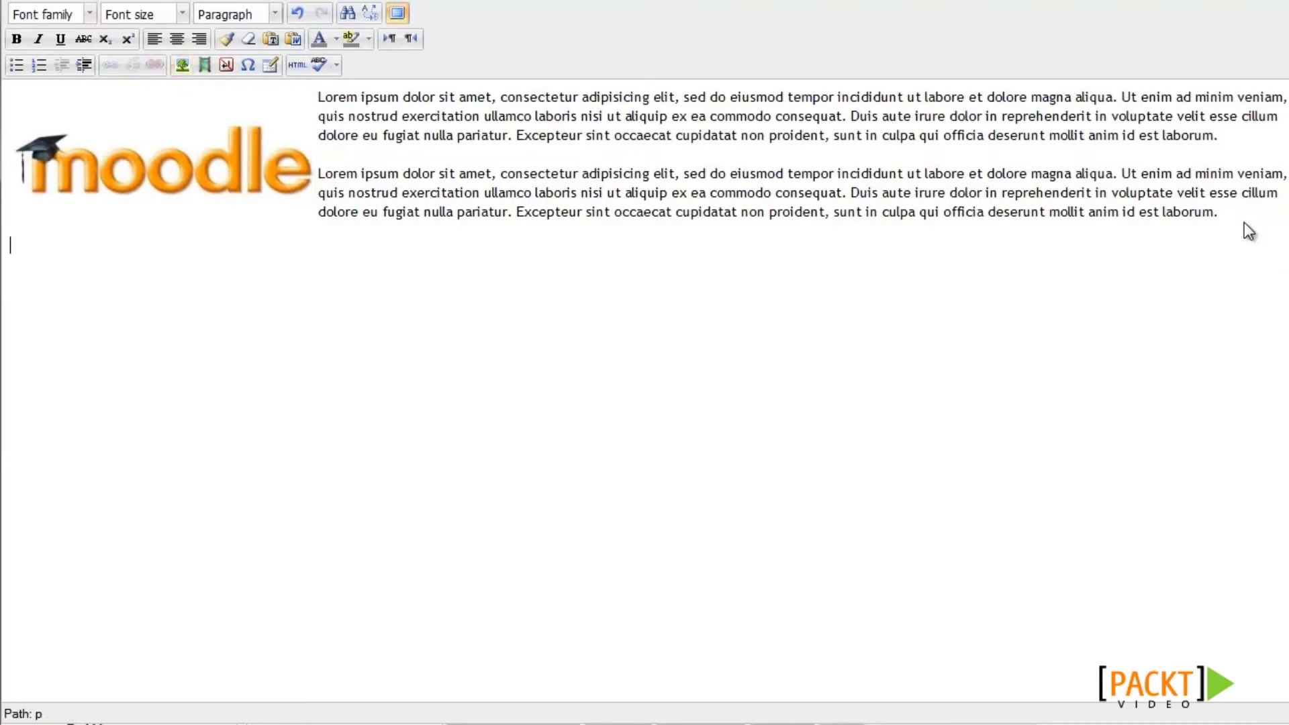
text(Lorem ipsum dolor sit amet, consectetur adipisicing elit, sed do eiusmod tempor incididunt ut labore et dolore magna aliqua. Ut enim ad minim veniam, quis nostrud exercitation ullamco laboris nisi ut aliquip ex ea commodo consequat. Duis aute irure dolor in reprehenderit in voluptate velit esse cillum dolore eu fugiat nulla pariatur. Excepteur sint occaecat cupidatat non proident, sunt in culpa qui officia deserunt mollit anim id est laborum. Lorem ipsum dolor sit amet, consectetur adipisicing elit, sed do eiusmod tempor incididunt ut labore et dolore magna aliqua. Ut enim ad minim veniam, quis nostrud exercitation ullamco laboris nisi ut aliquip ex ea commodo consequat. Duis aute irure dolor in reprehenderit in voluptate velit esse cillum dolore eu fugiat nulla pariatur. Excepteur sint occaecat cupidatat non proident, sunt in culpa qui officia deserunt mollit anim id est laborum.)
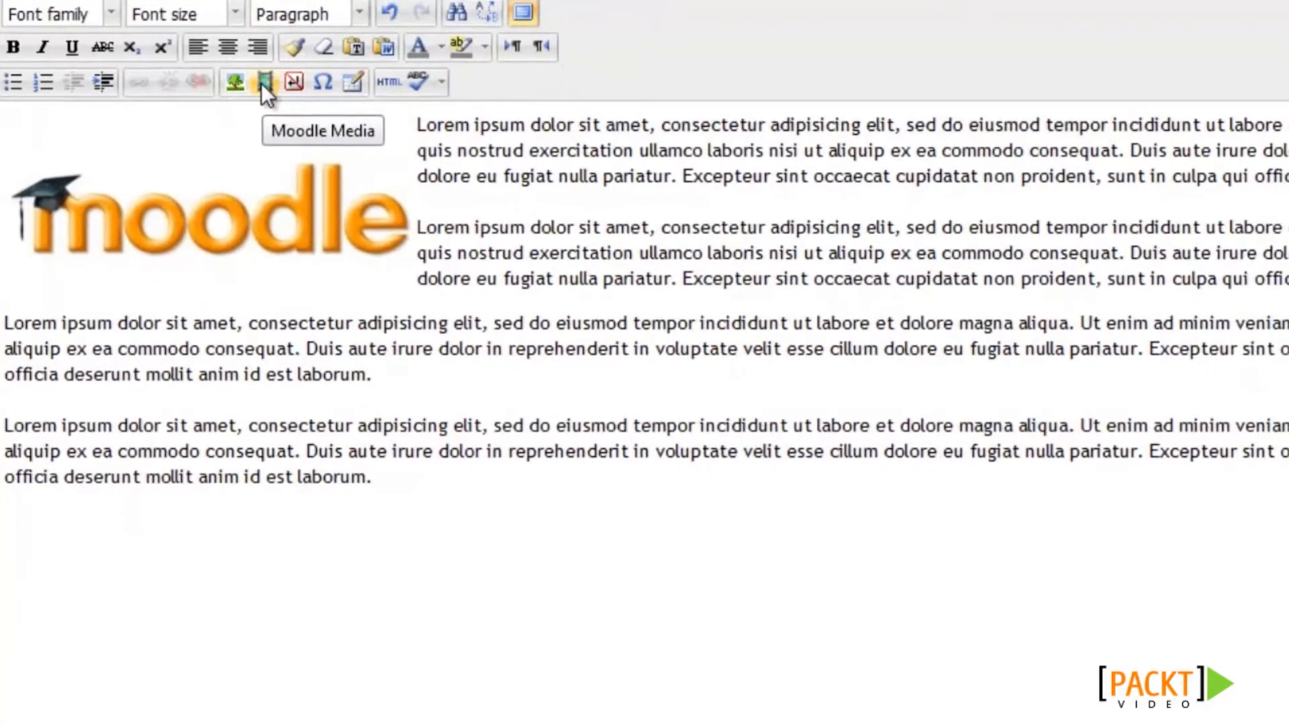
Start embedding media in the page content and search YouTube for "What is moodle".
click(275, 88)
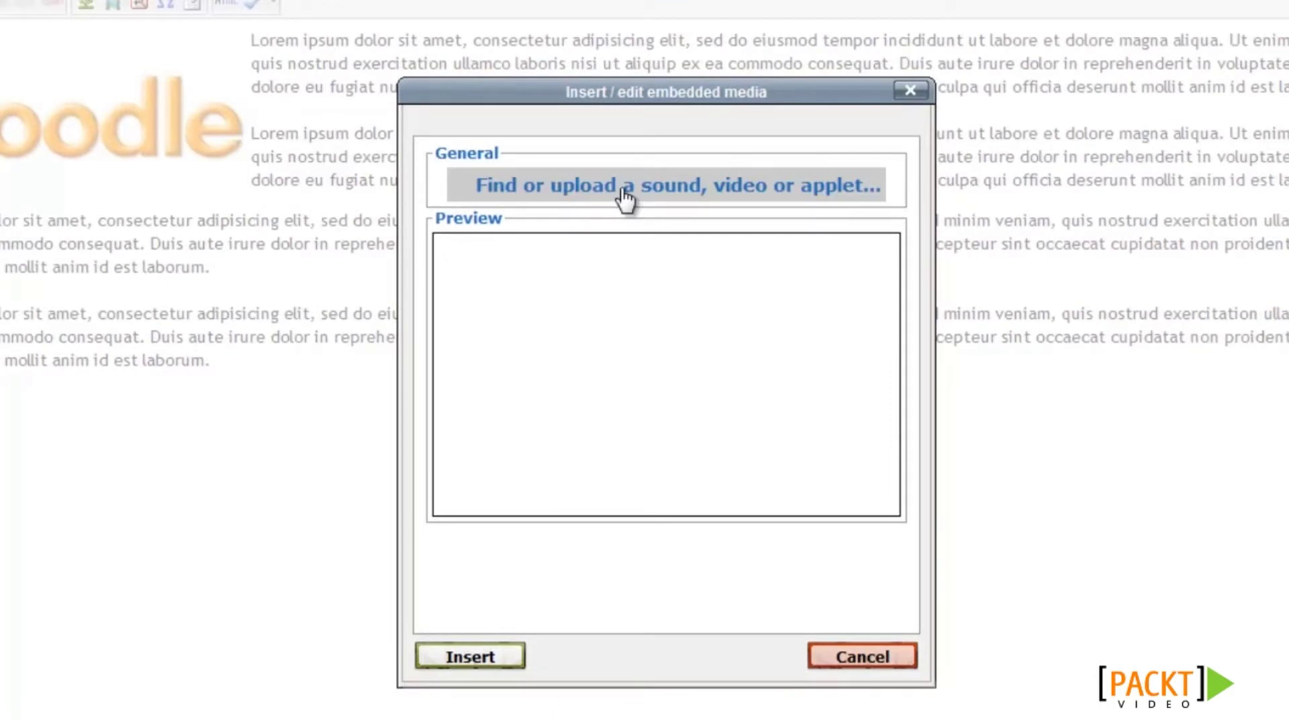
click(624, 194)
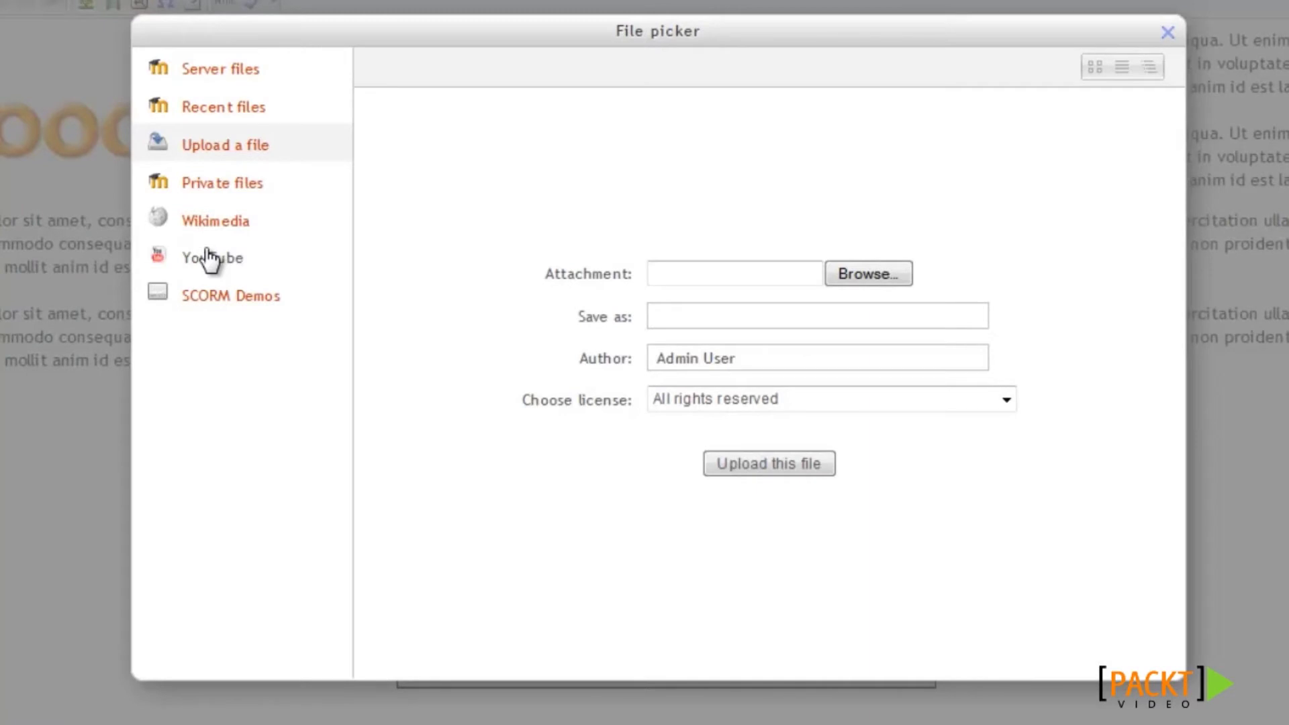
click(211, 258)
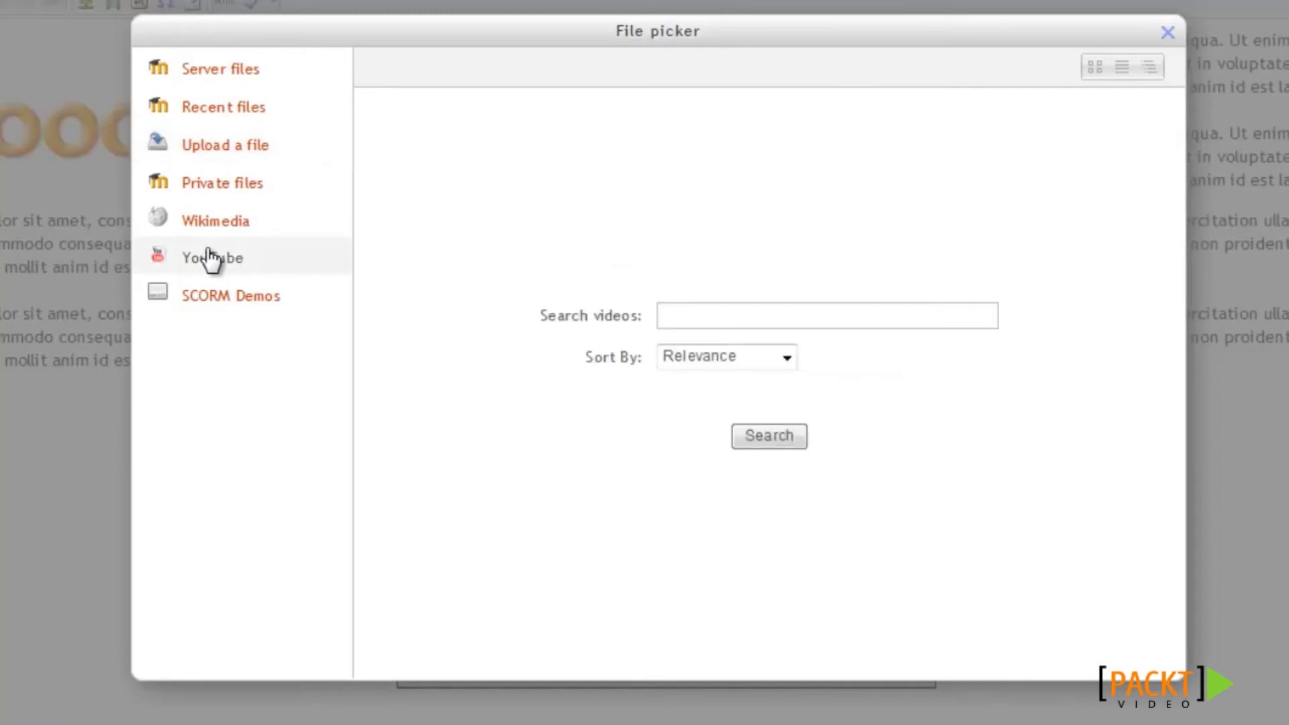
text(What is moodle)
key(Return)
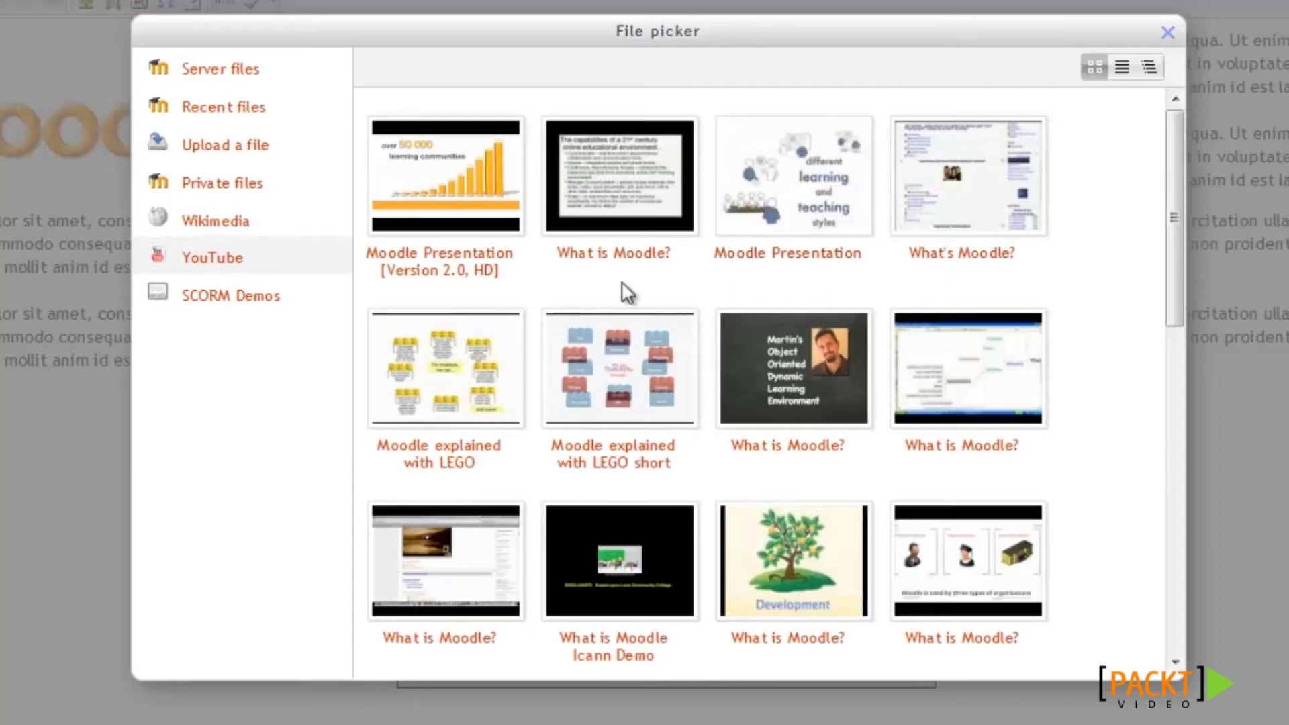
Select the "Moodle Presentation [Version 2.0, HD]" video and insert it below the text.
click(466, 170)
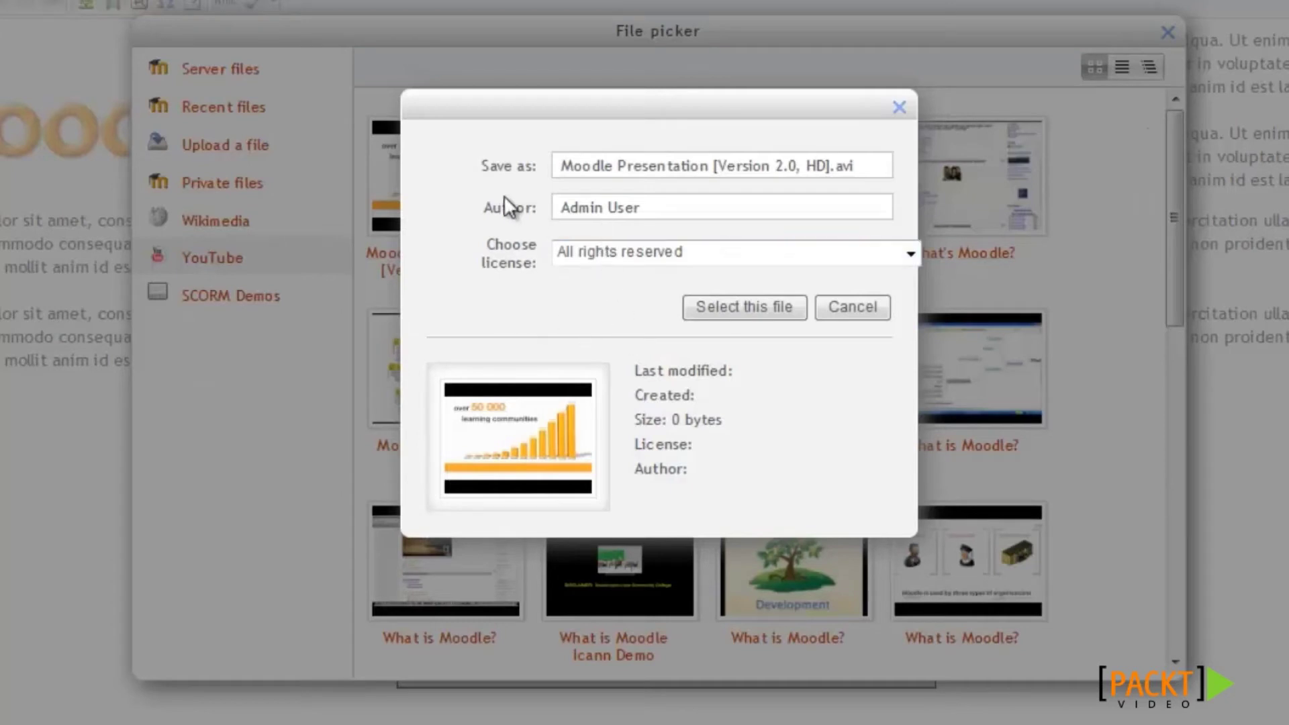
click(715, 308)
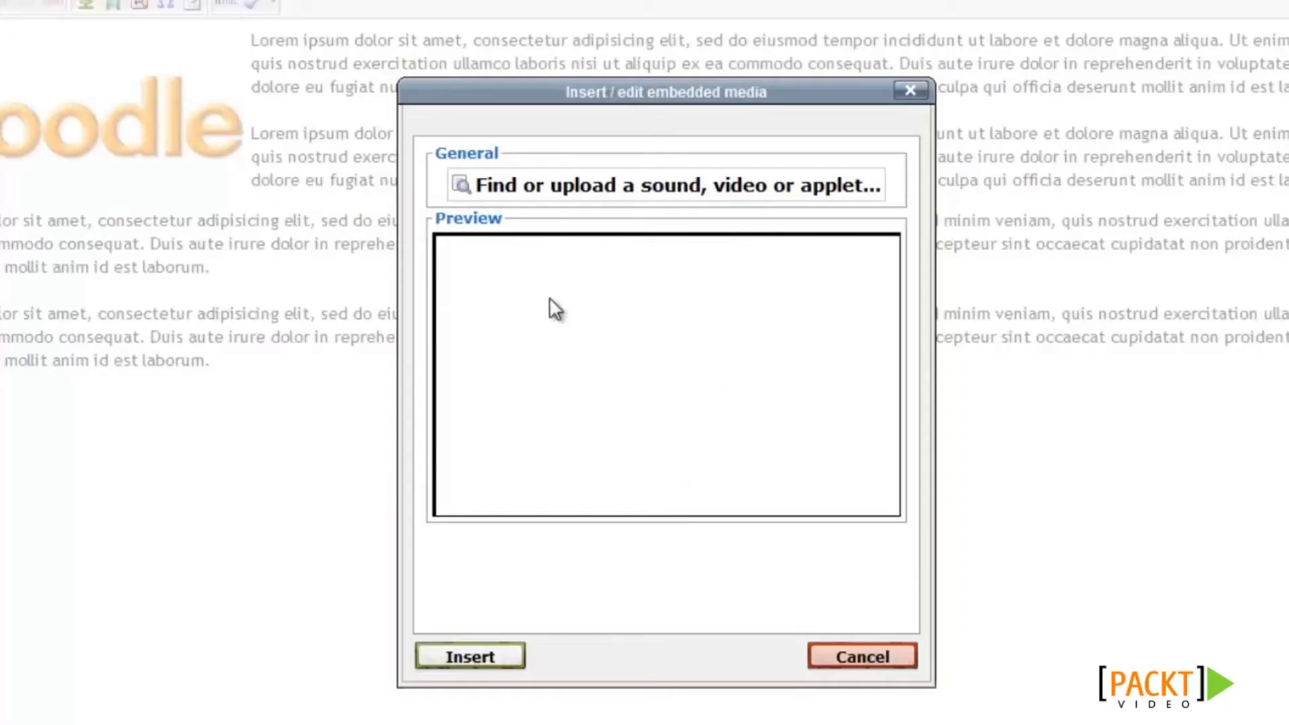
click(464, 656)
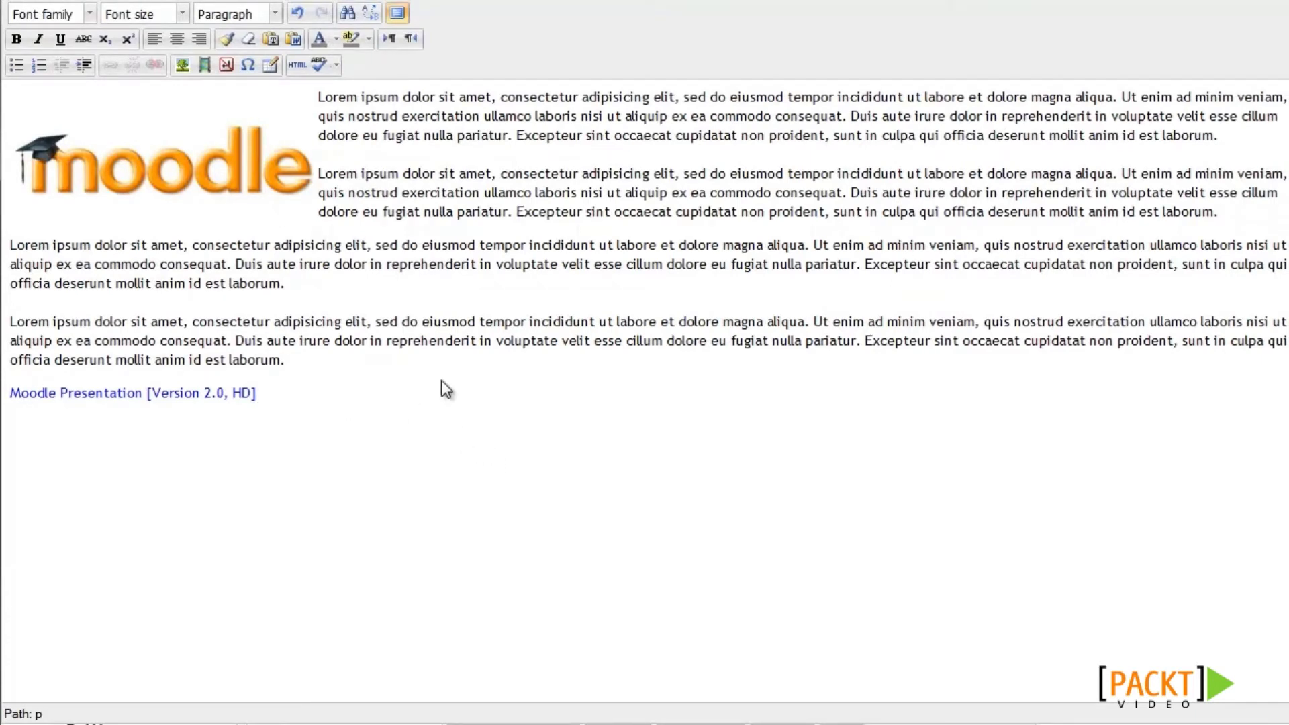
Leave the full-screen editor, check the page content down to the video link, and save and display the page.
click(396, 15)
scroll(938, 264, down, 3)
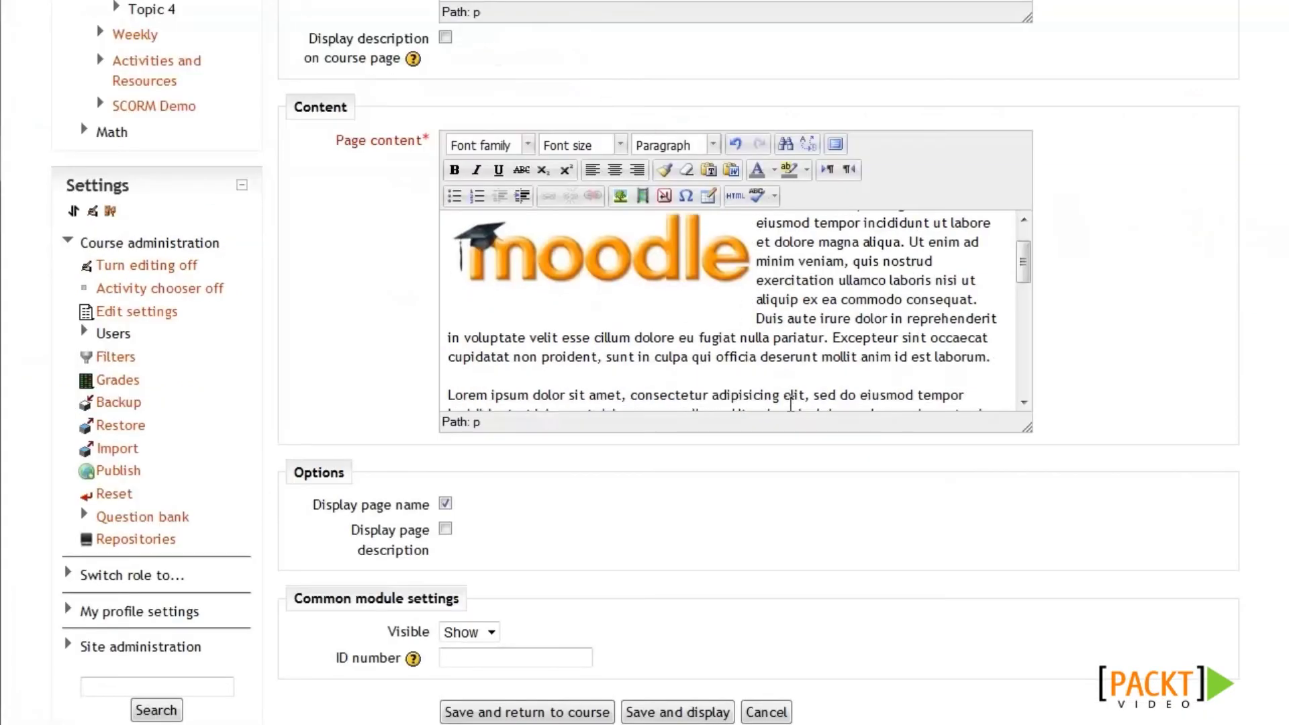
drag(1024, 279, 1023, 372)
click(719, 390)
scroll(1094, 403, down, 3)
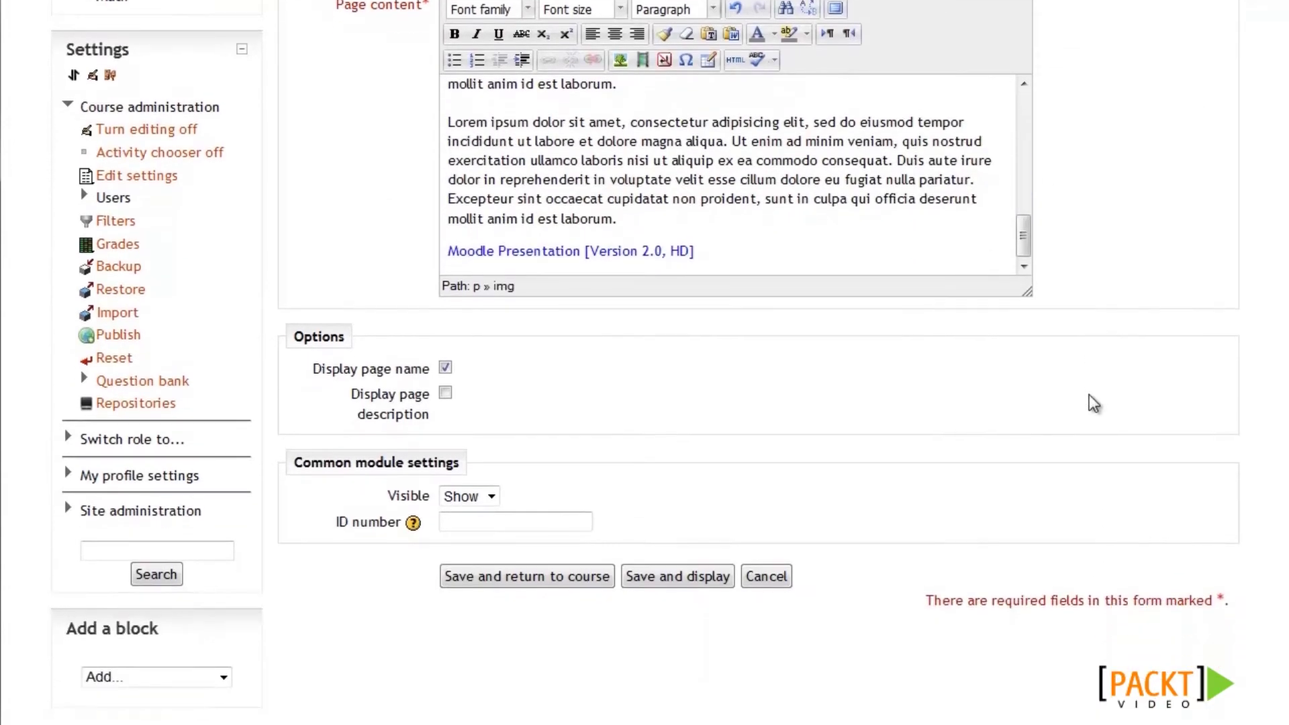
scroll(1095, 403, down, 2)
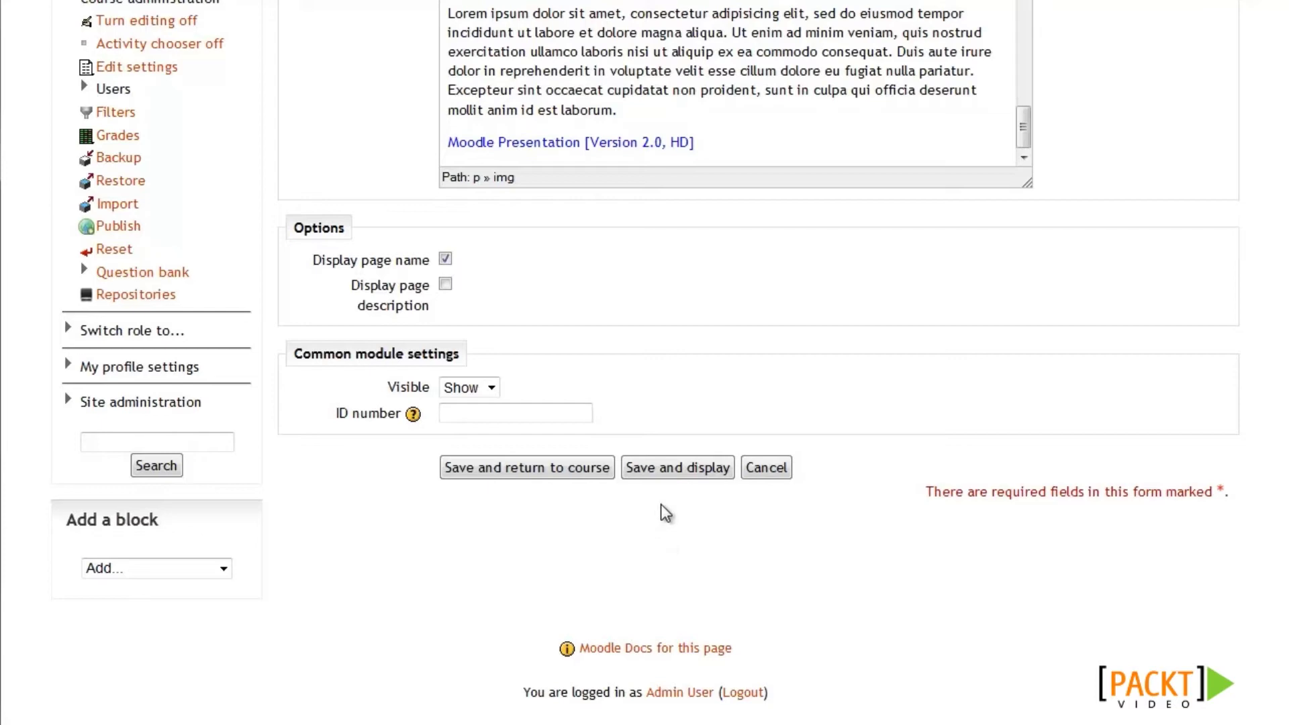
click(666, 465)
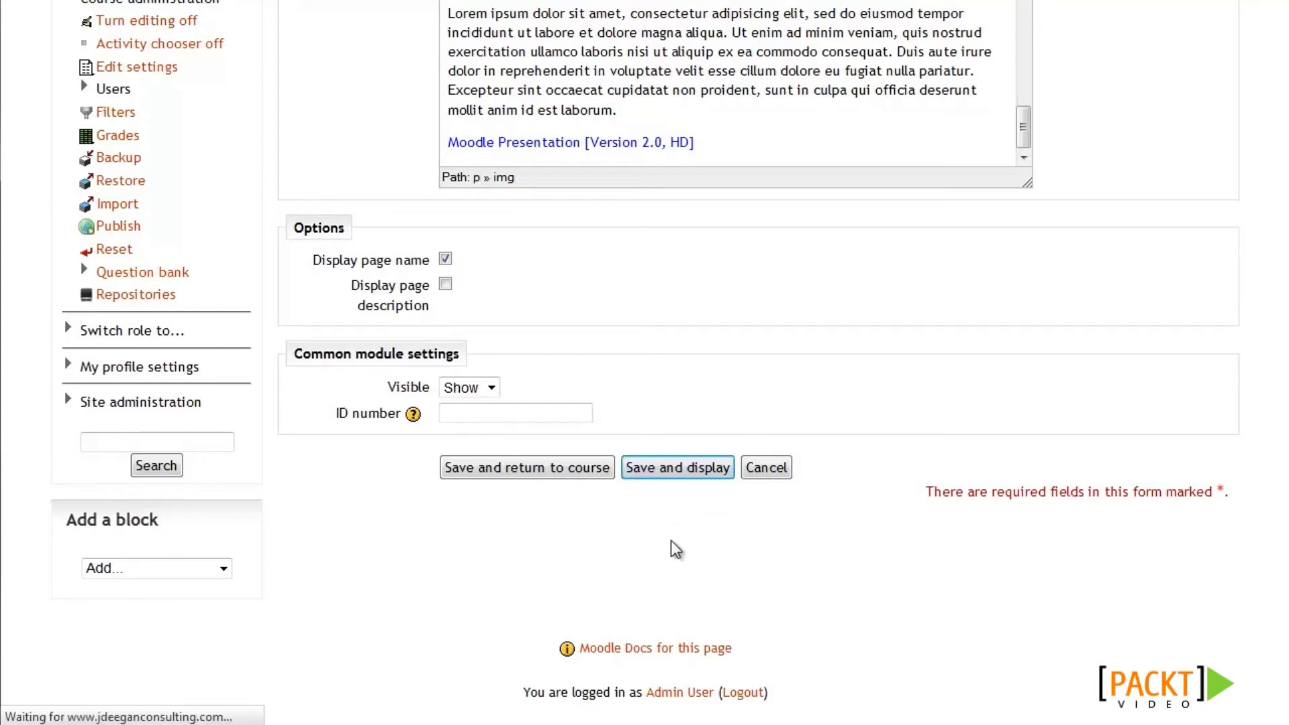
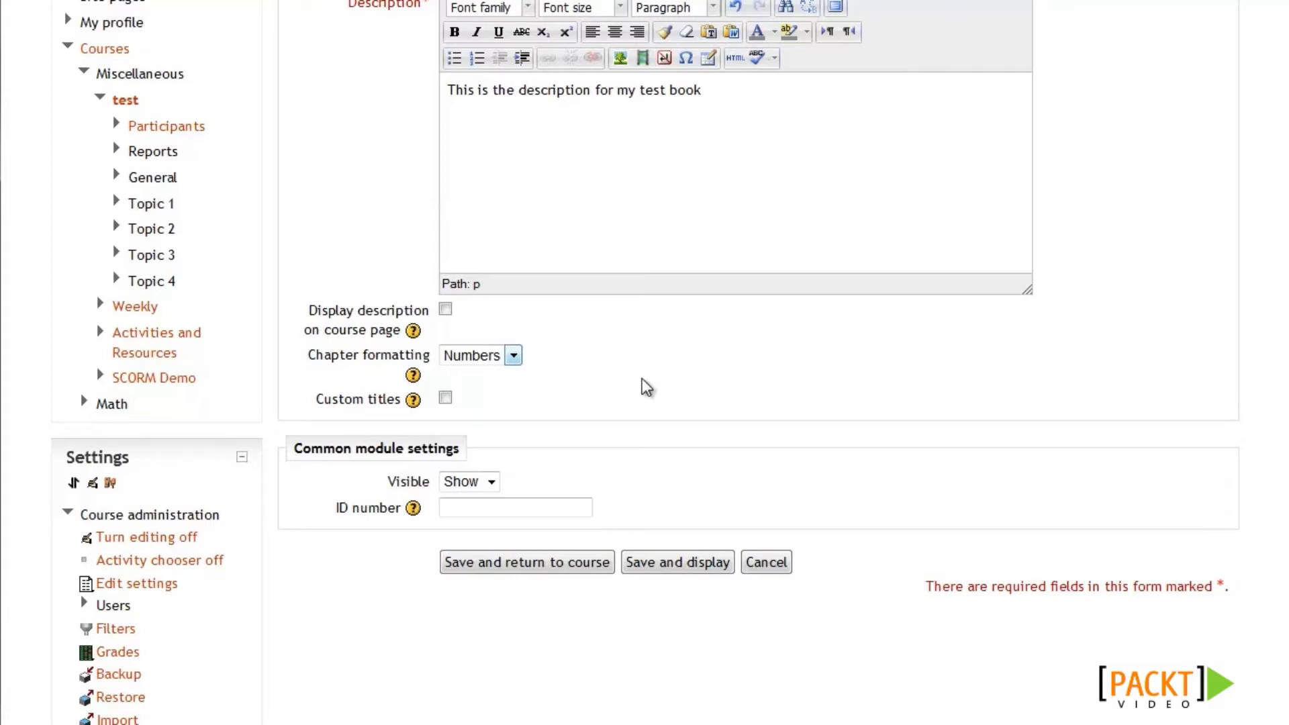
Save and display My Test Book, title its chapter "First Chapter" and paste the Lorem ipsum paragraphs as content.
click(664, 568)
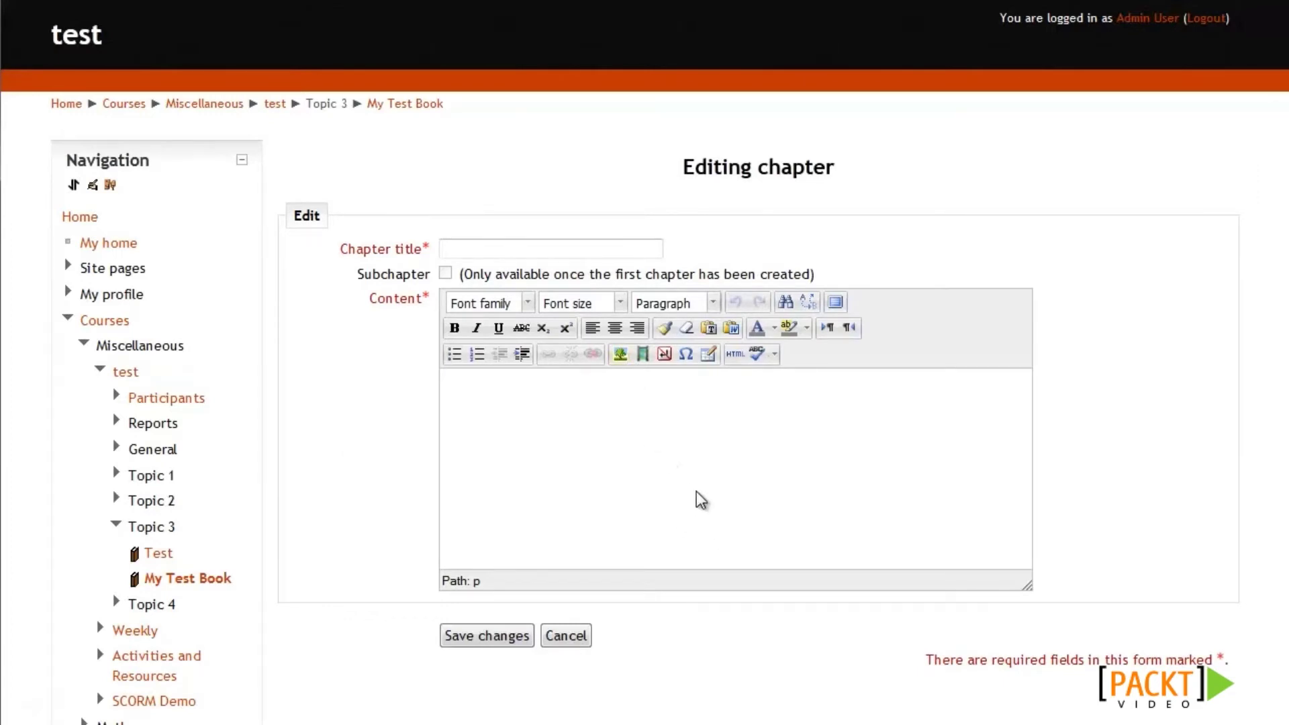
click(532, 248)
text(First Chapter)
click(510, 440)
key(ctrl+v)
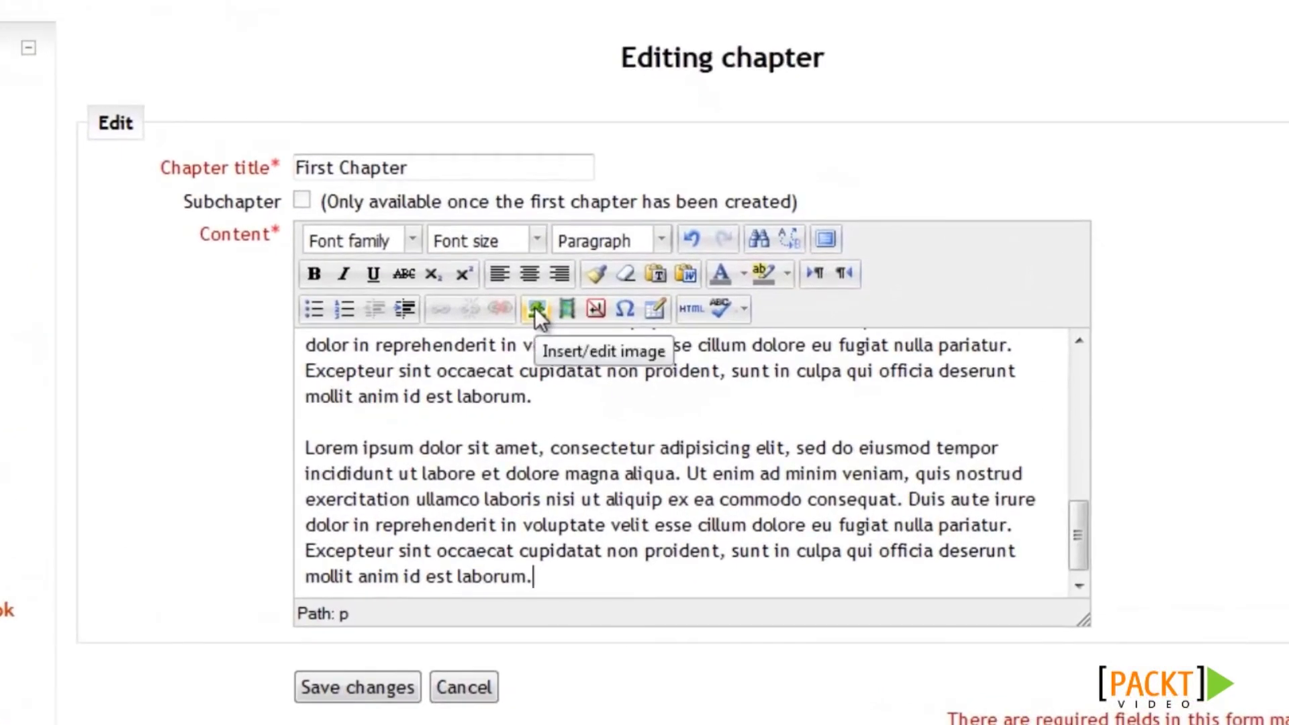
Start inserting an image before the first paragraph of the chapter content and select Moodle.jpg from the recent files.
drag(1077, 547, 1074, 375)
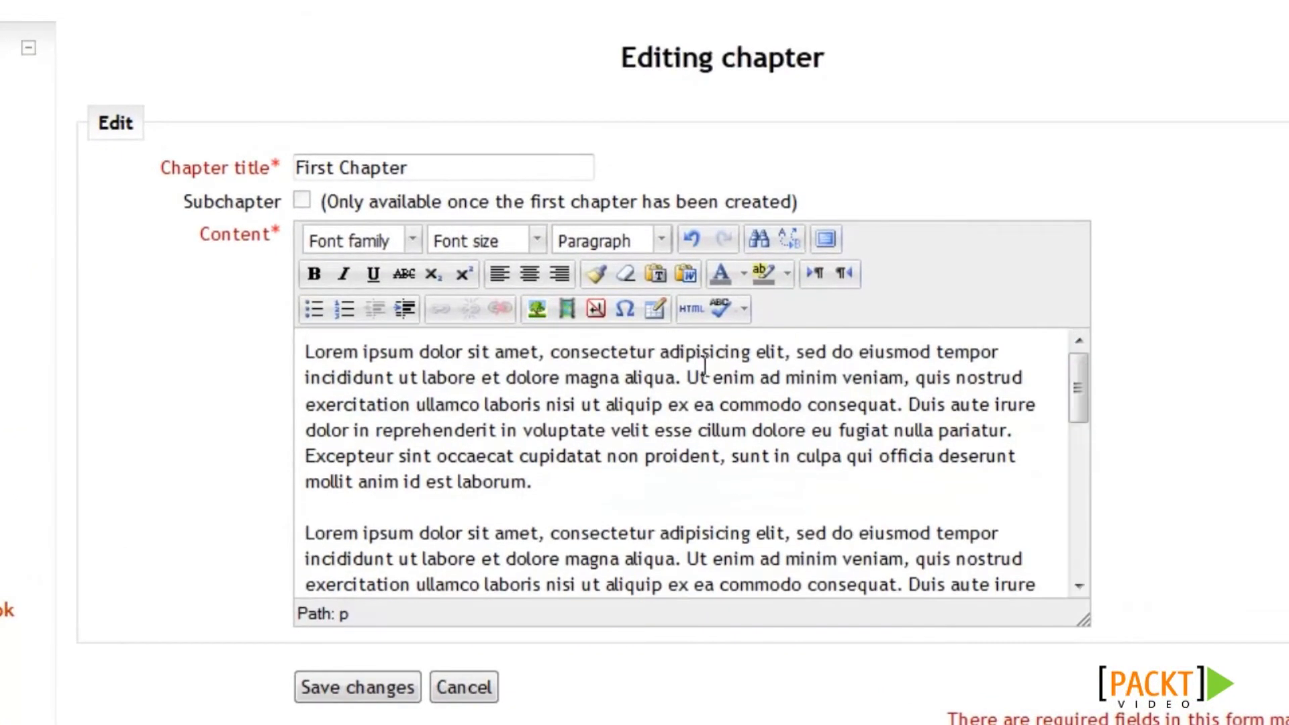
click(305, 352)
click(536, 314)
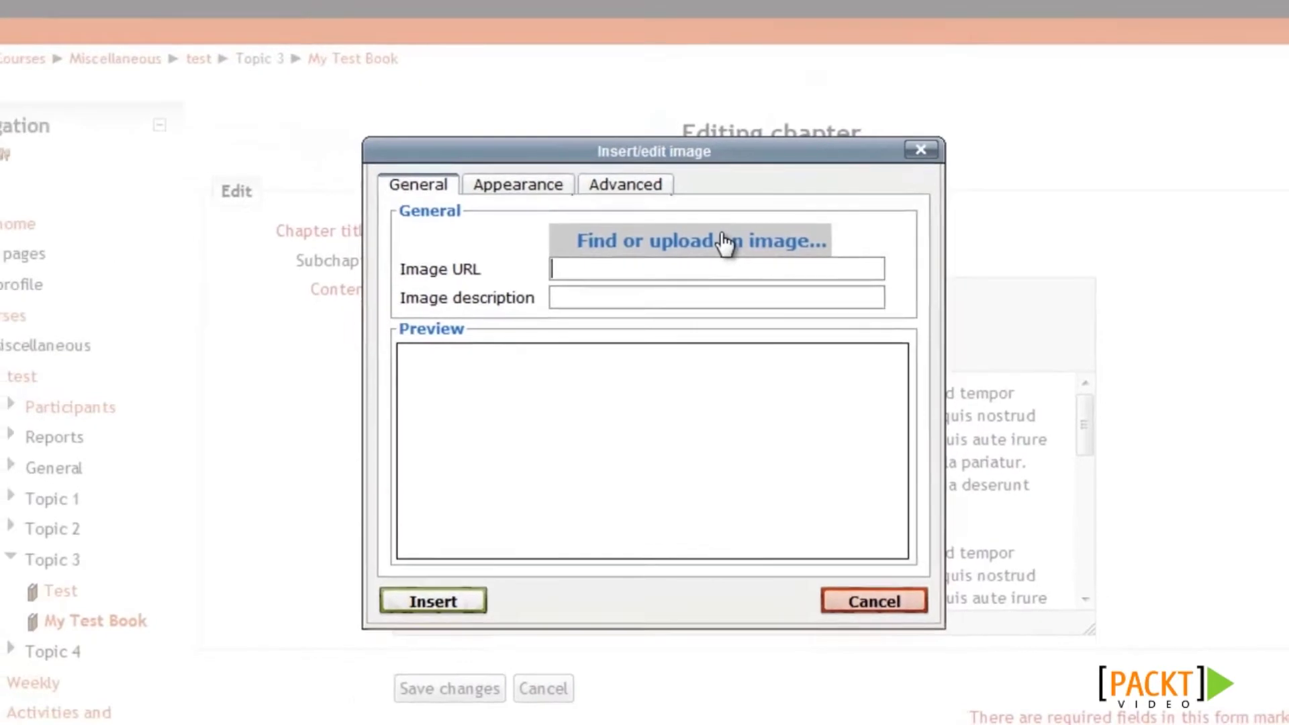
click(725, 241)
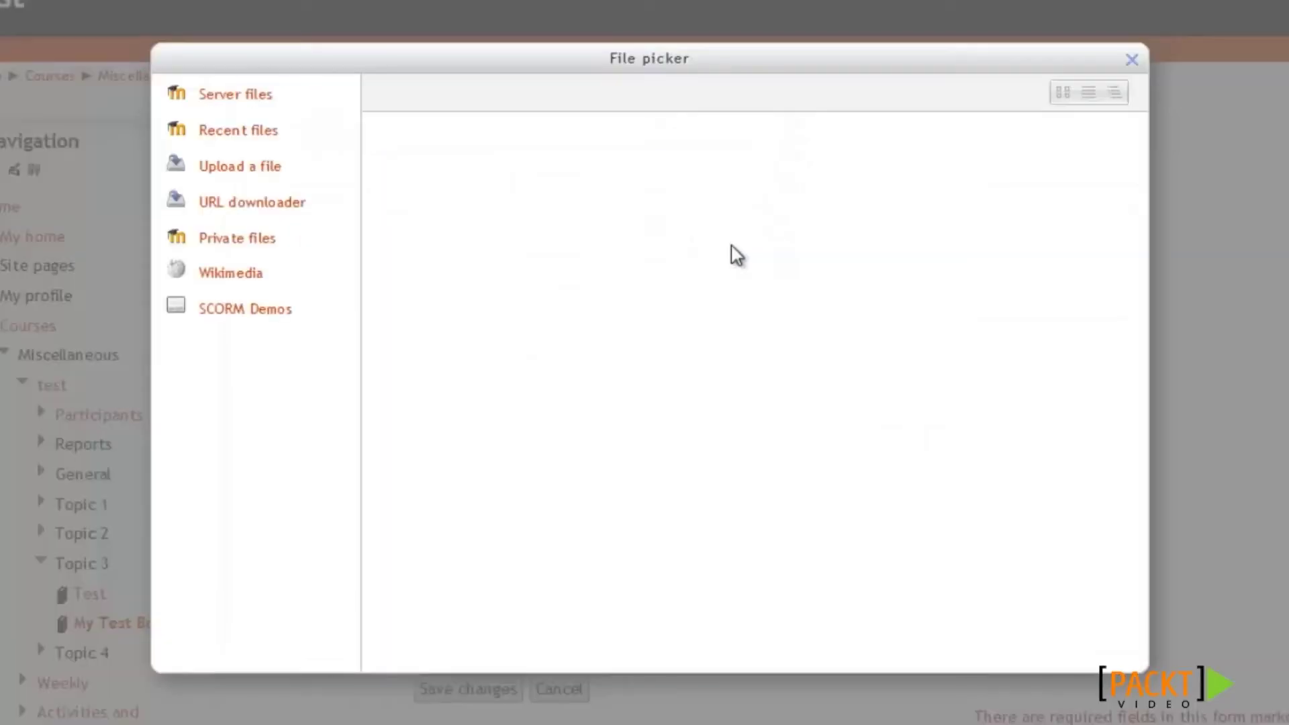
click(243, 145)
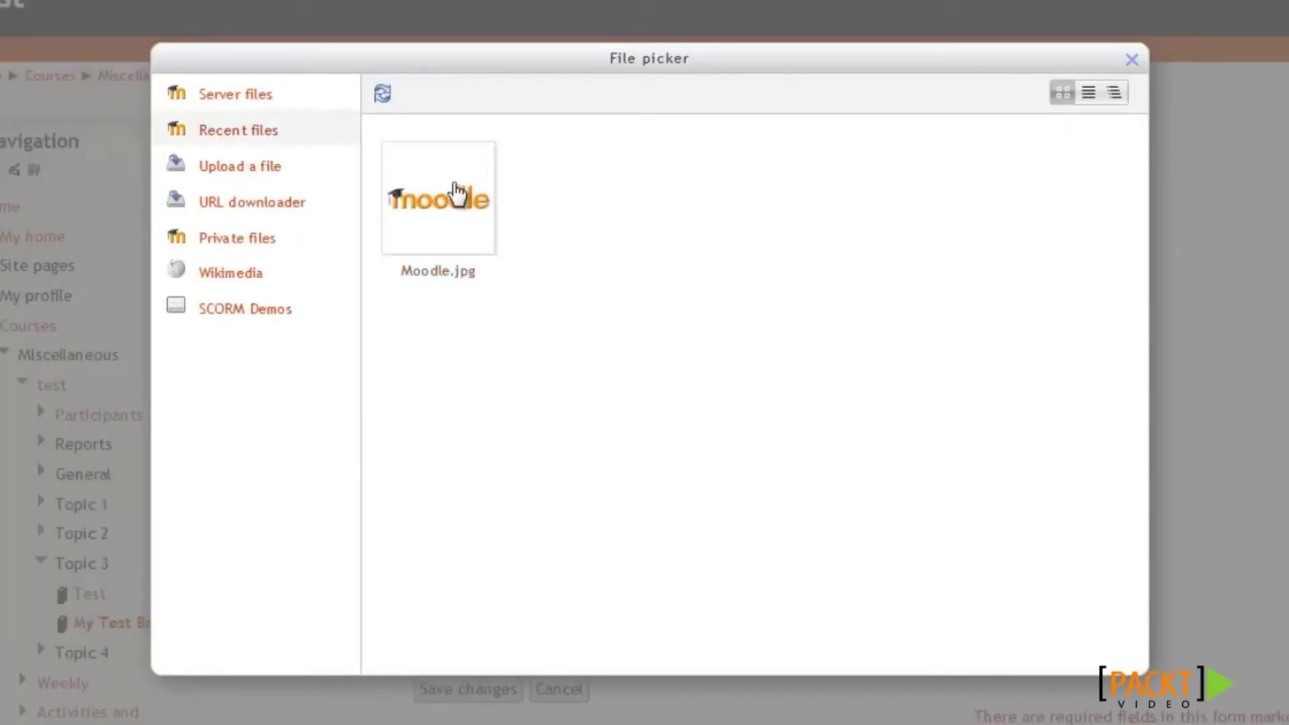
click(457, 195)
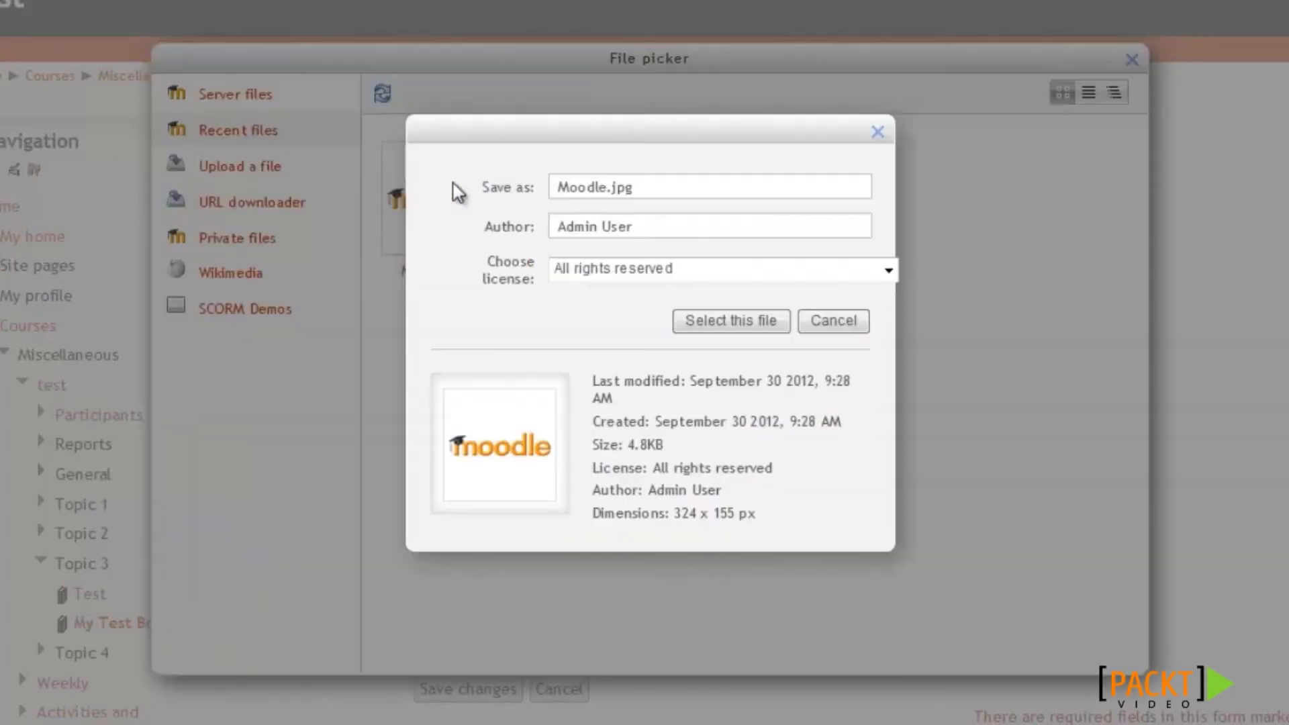
click(744, 323)
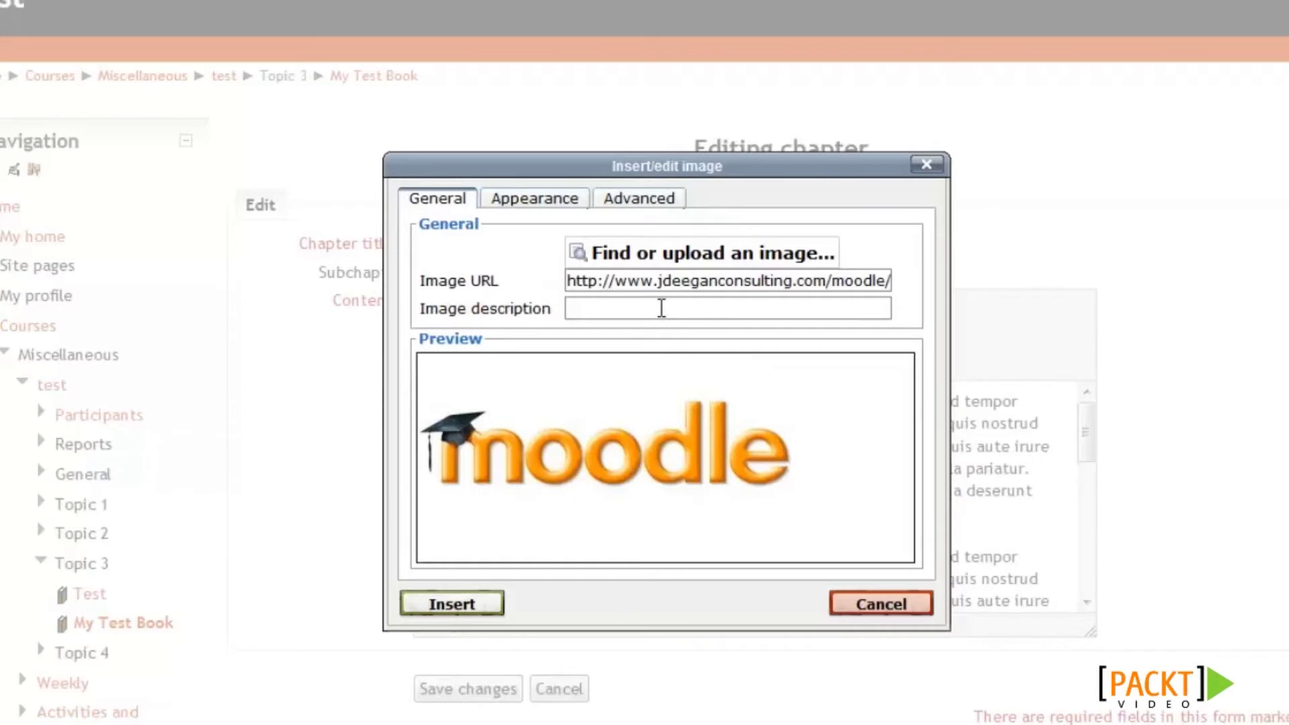
Insert the image with the description "Moodle image" and left alignment, and save the chapter.
click(701, 309)
text(Moodle image)
click(510, 199)
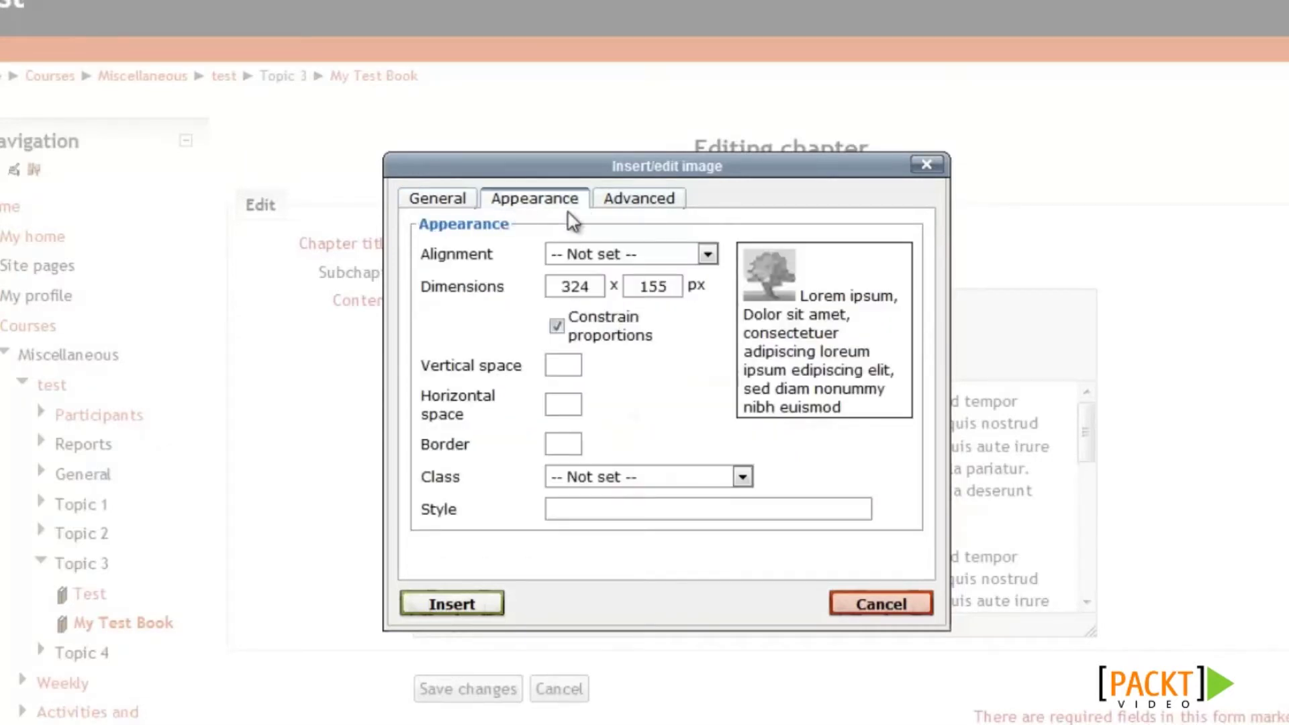
click(595, 255)
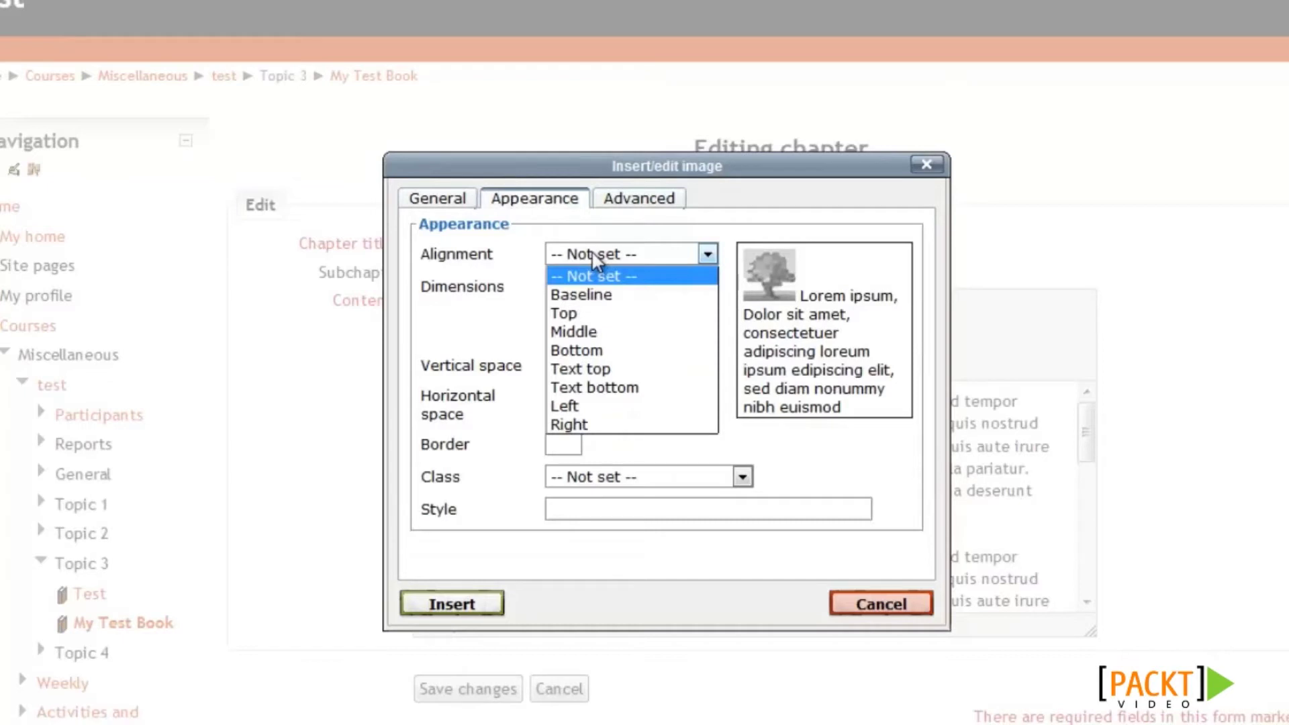
click(599, 407)
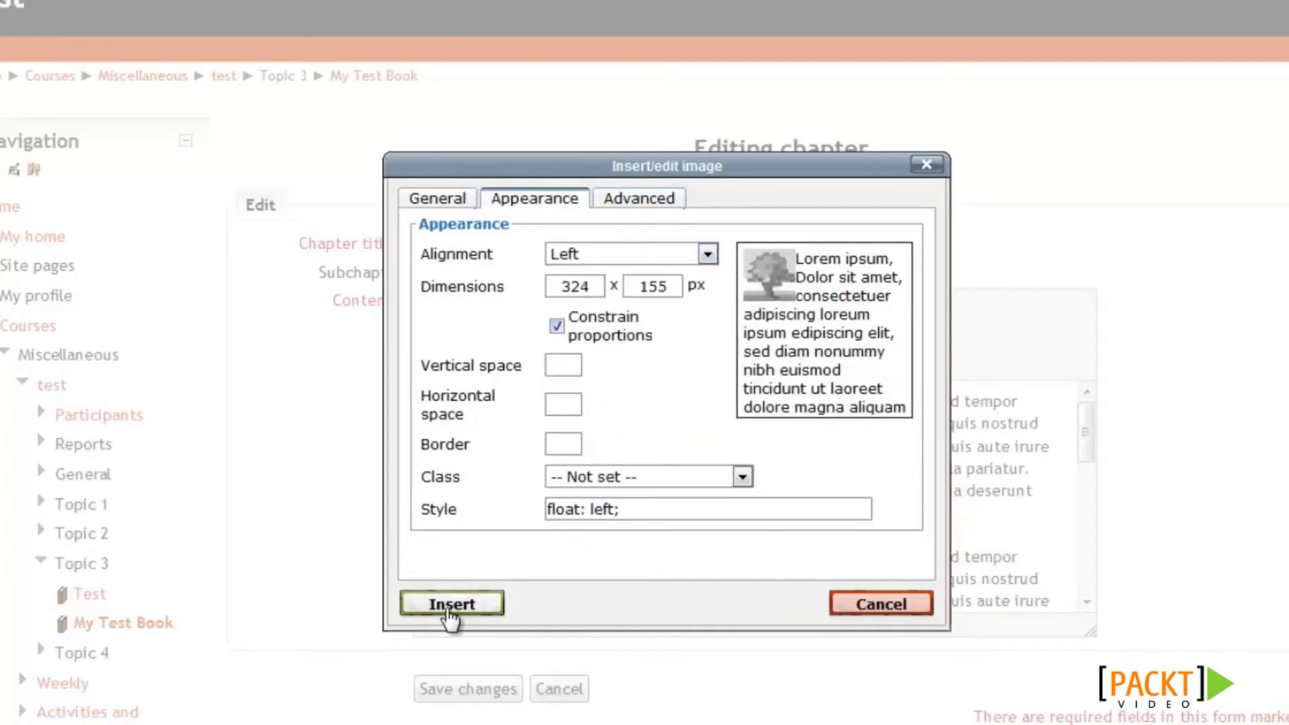
click(451, 606)
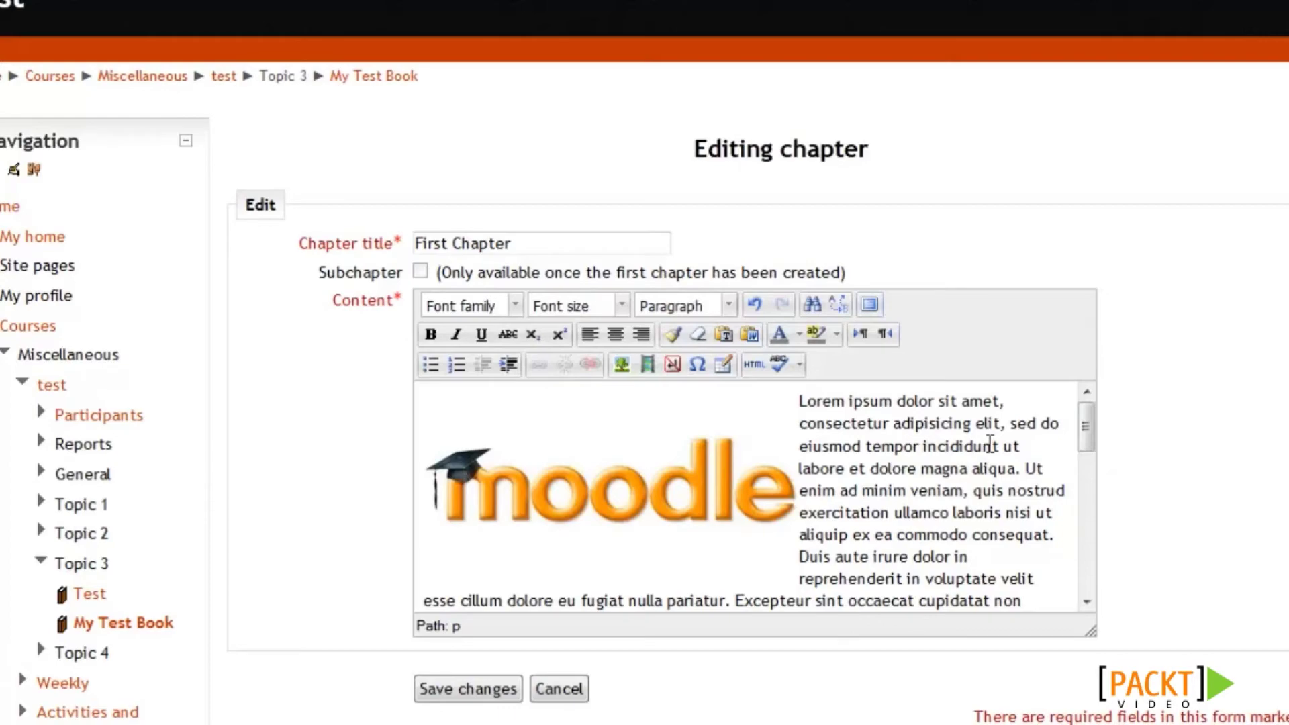
click(454, 693)
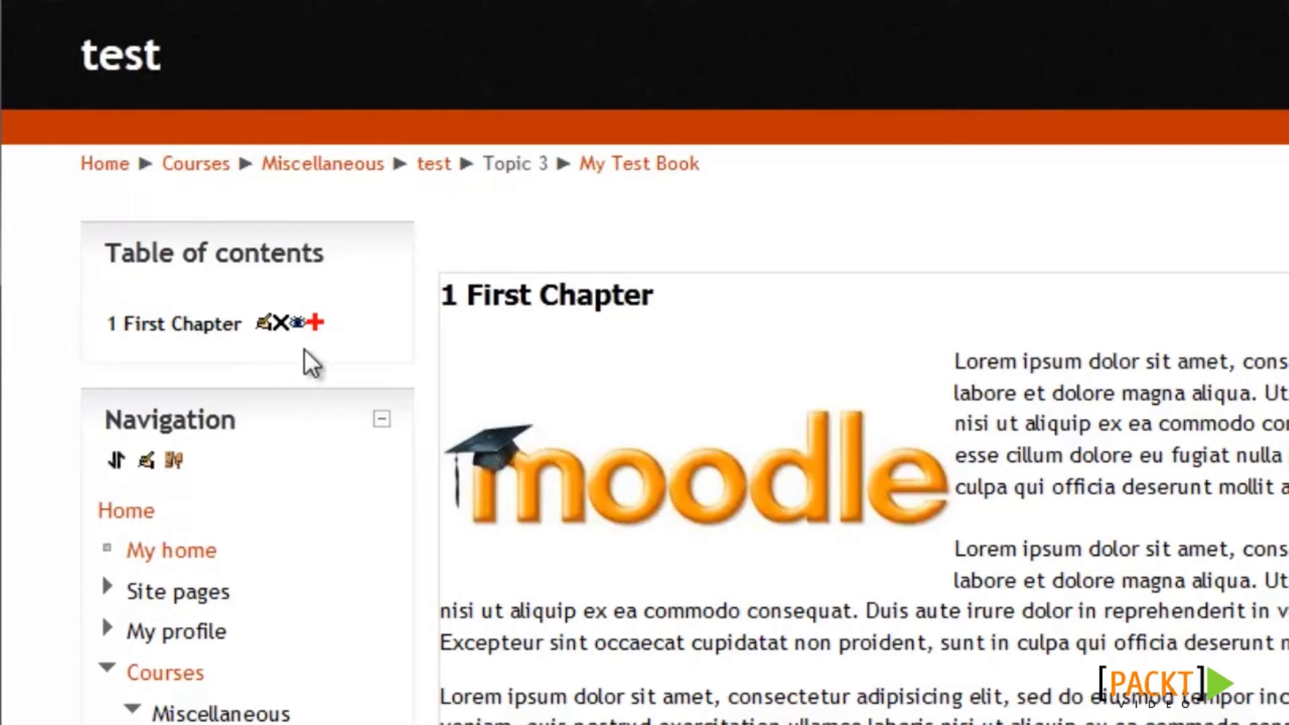
Add a new chapter after First Chapter, title it "Second Chapter" and paste the Lorem ipsum paragraphs as content.
click(314, 324)
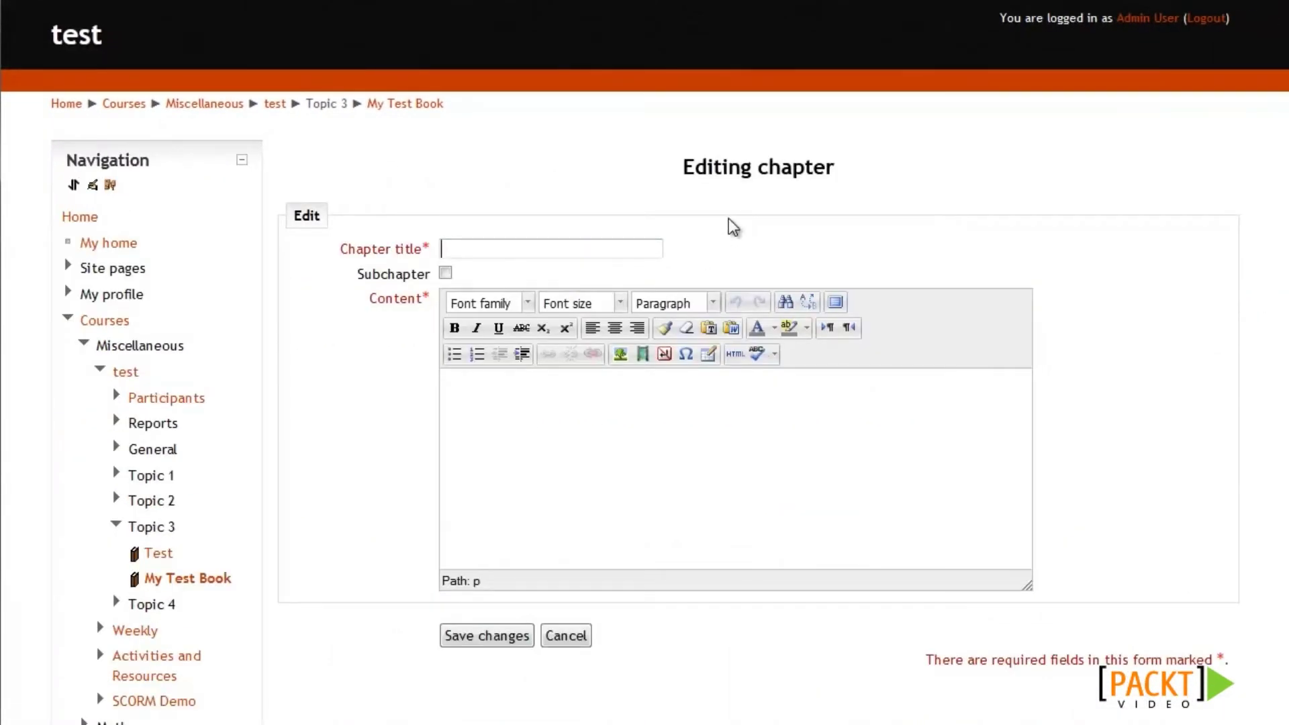
text(Second Chapter)
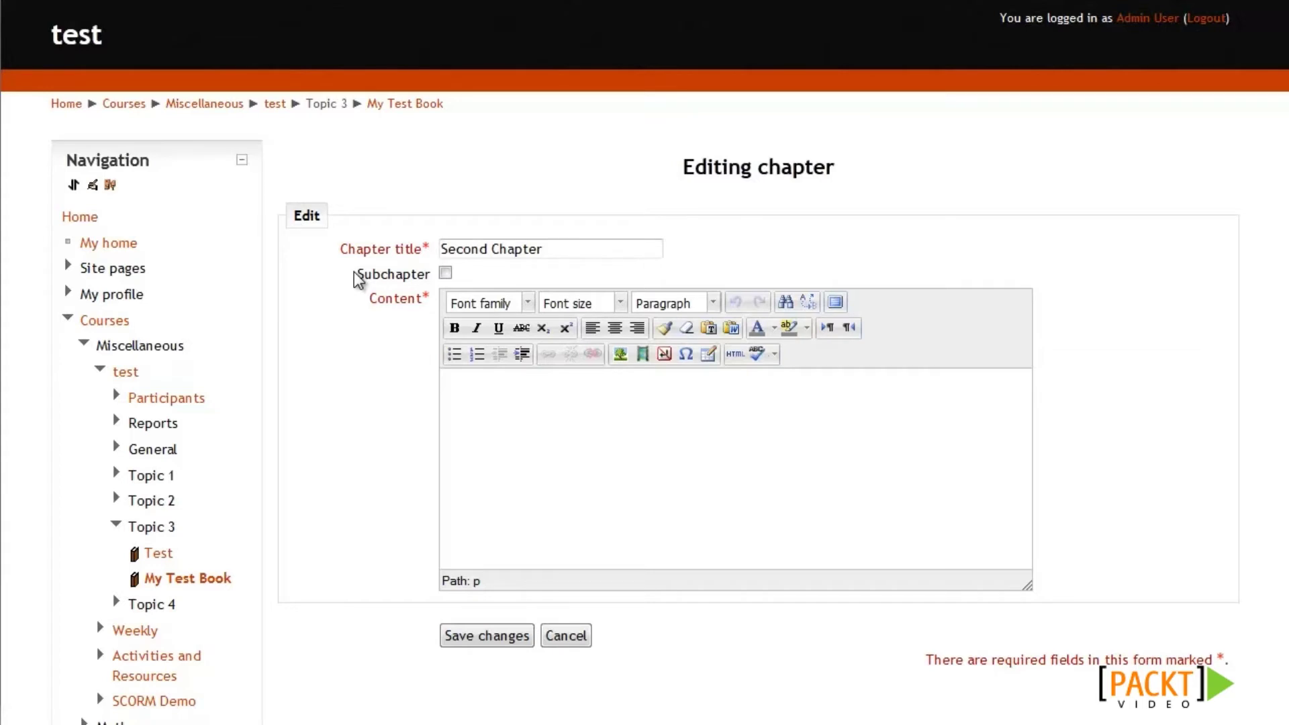
click(762, 421)
key(ctrl+v)
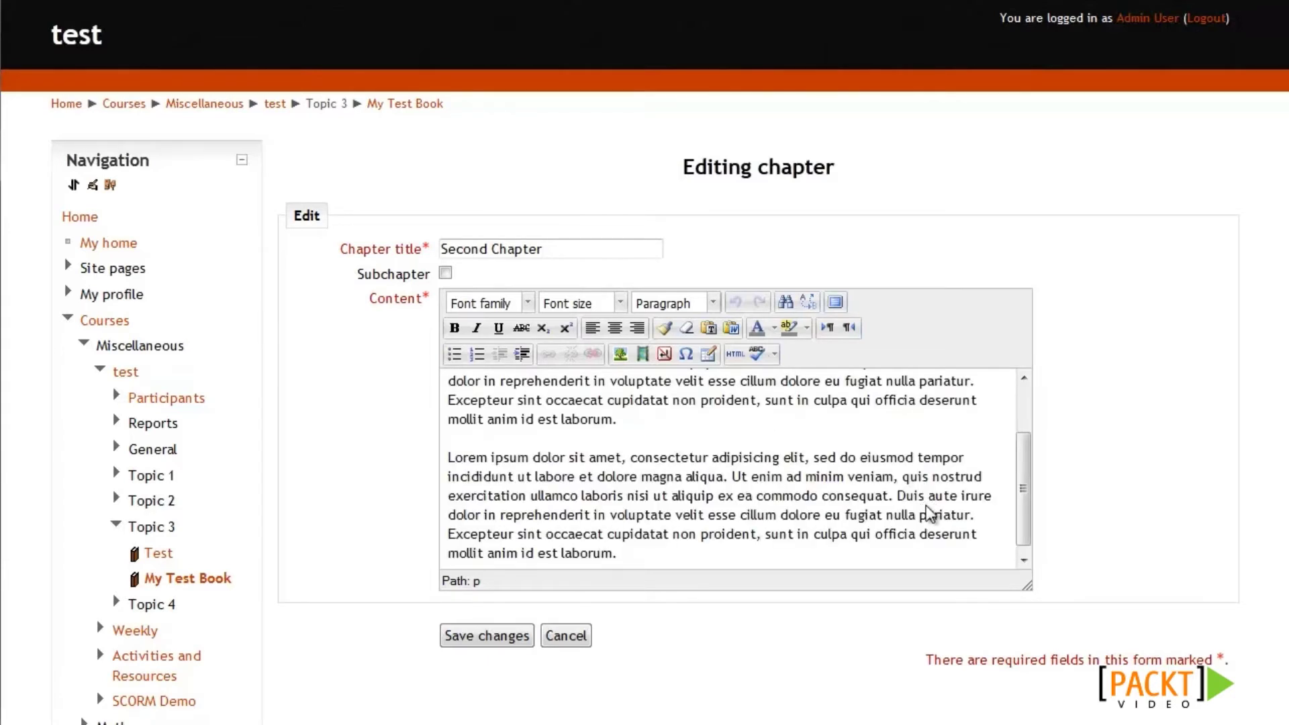
Start embedding media on a new line below the chapter text and search YouTube for "Moodle".
key(Return)
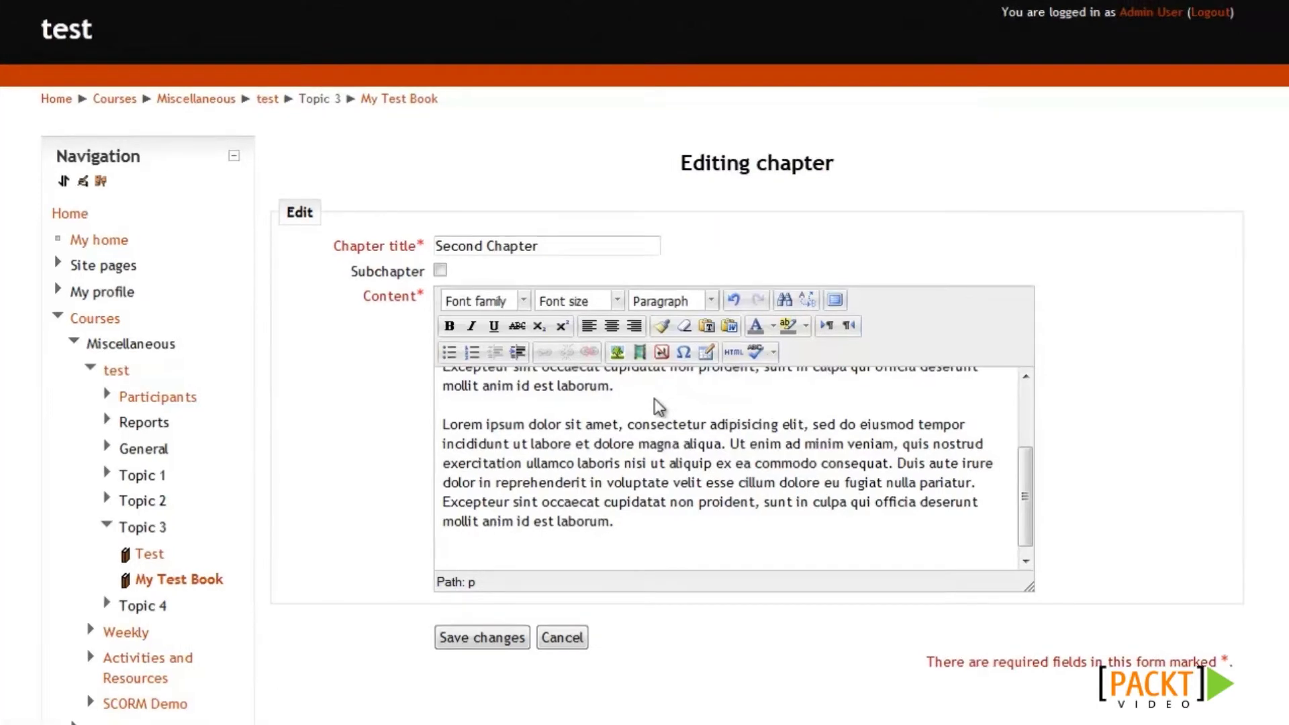
click(639, 352)
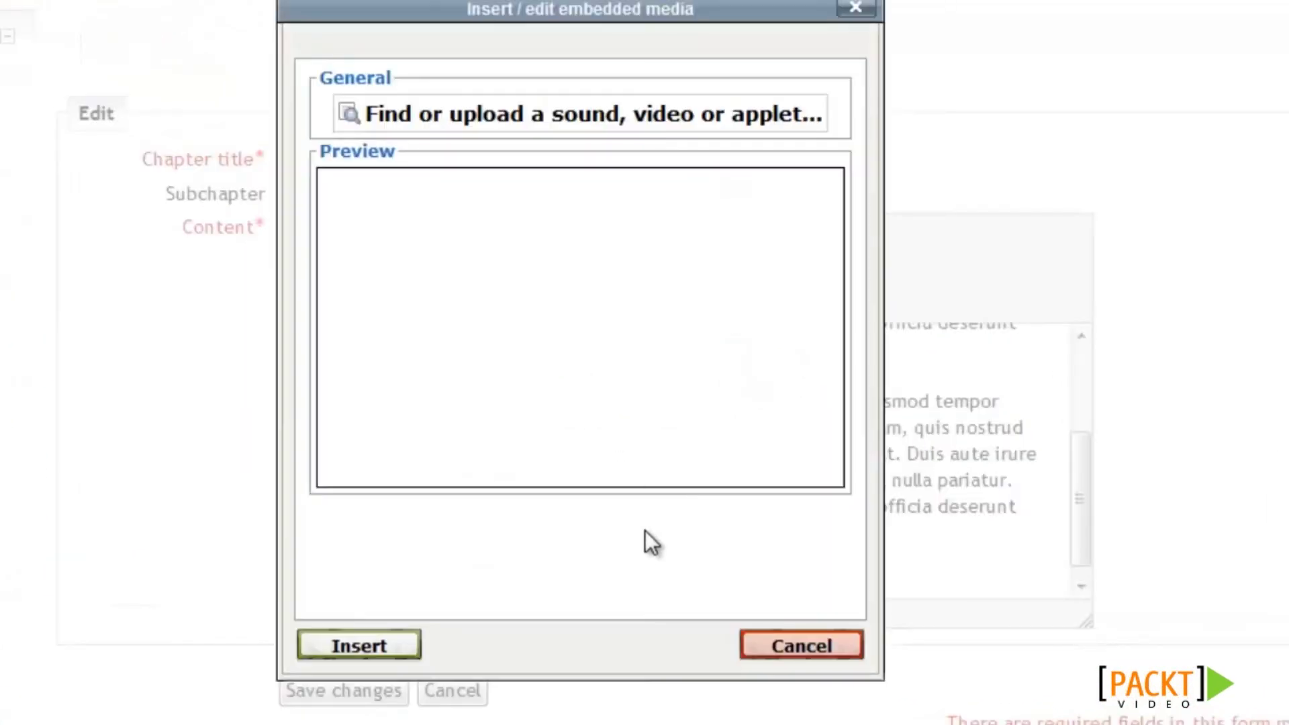
click(621, 130)
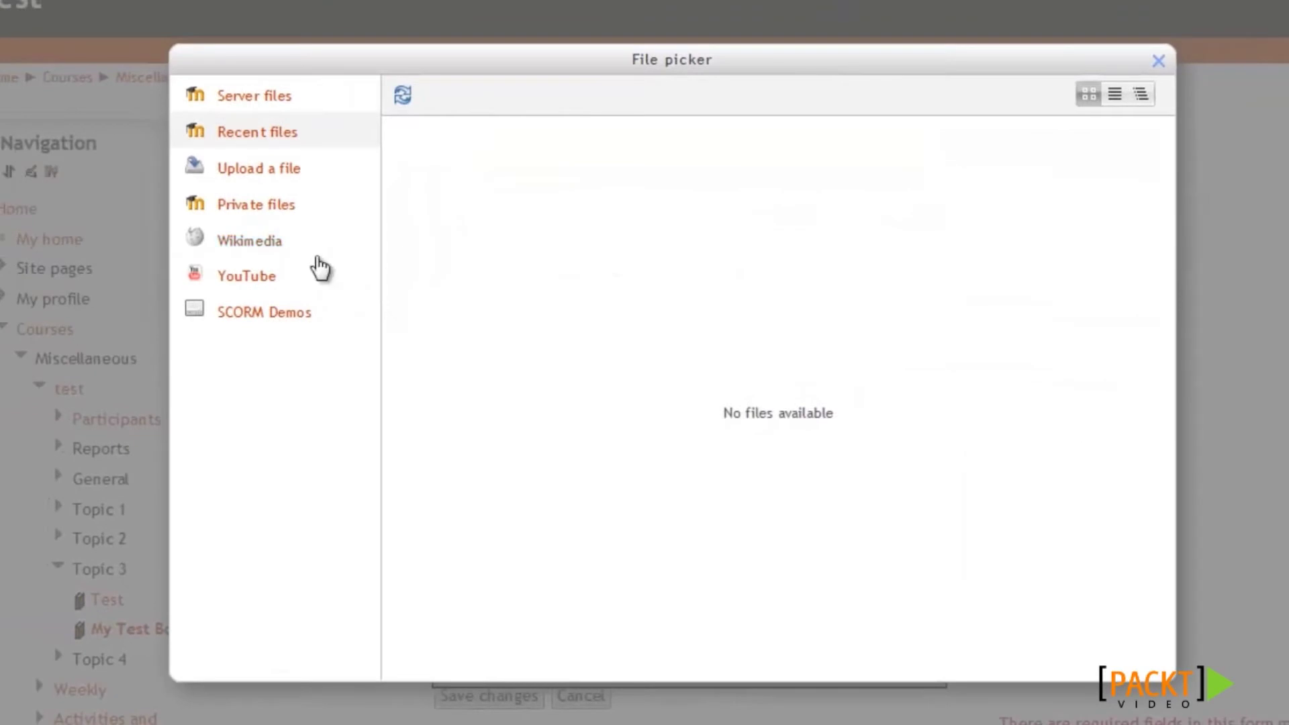
click(247, 276)
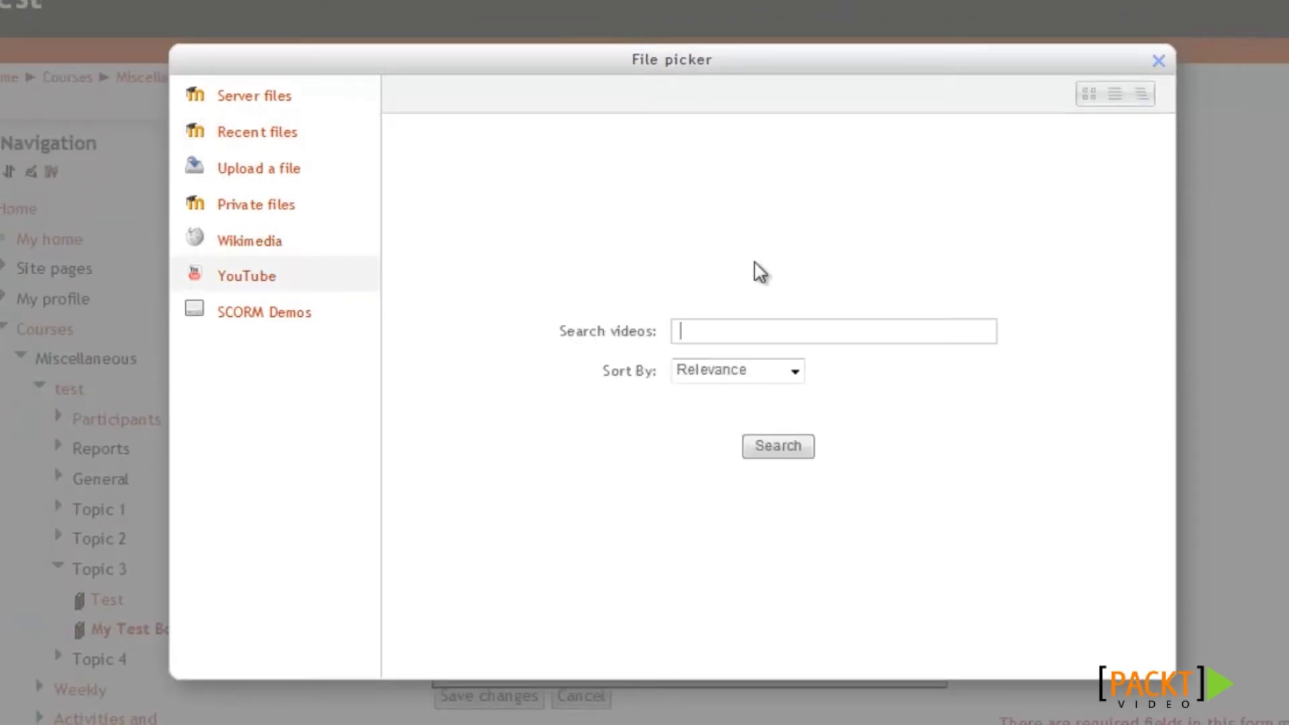
text(Moodle)
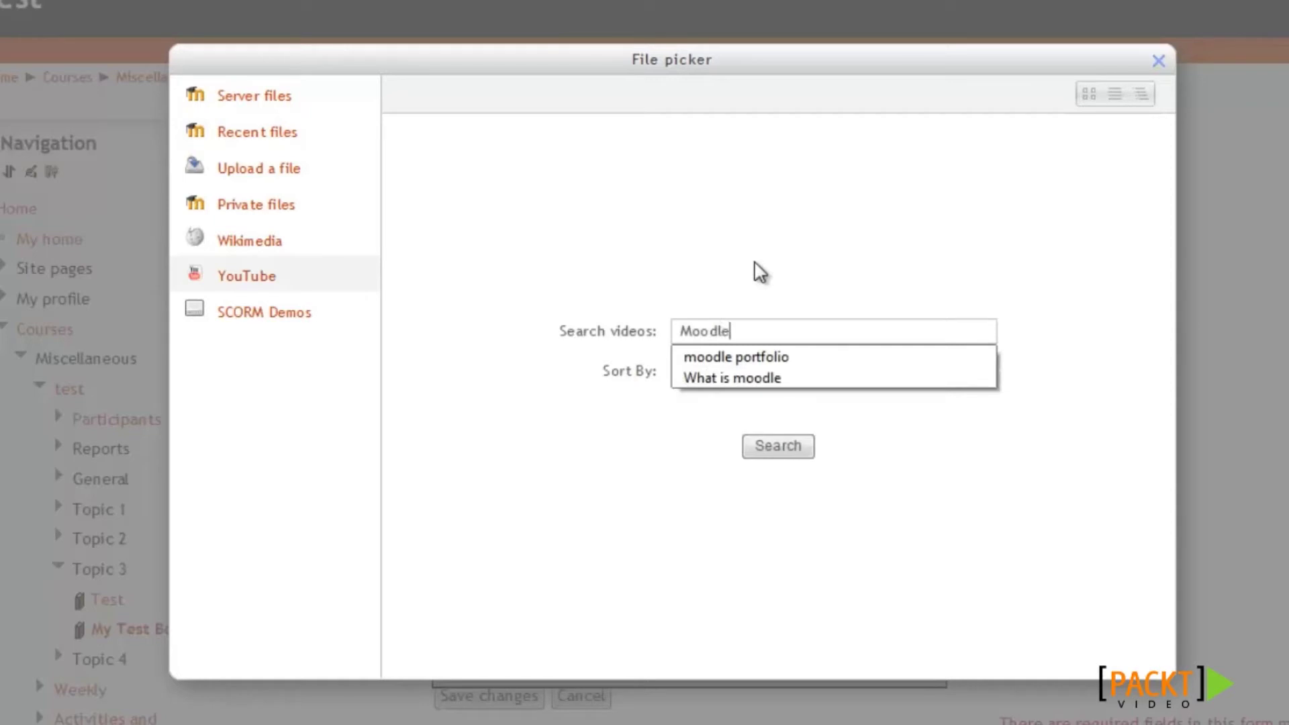
key(Return)
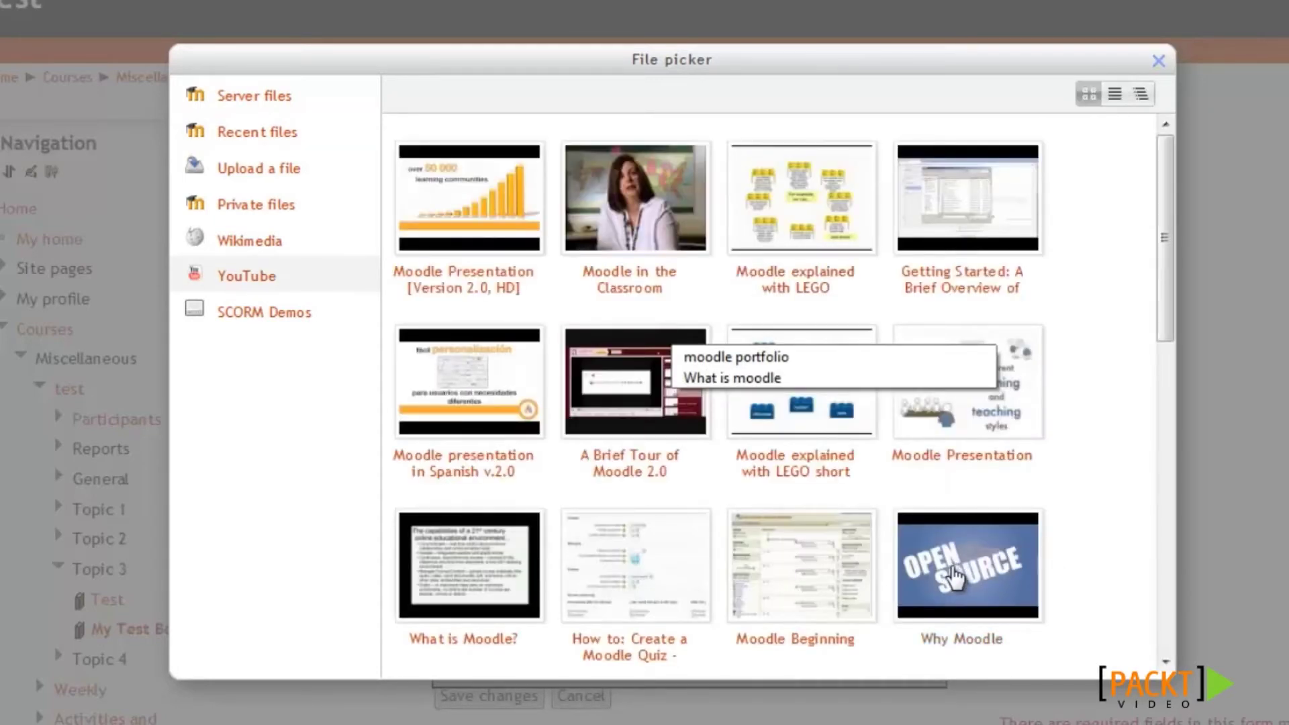
Select the "Why Moodle" video, insert it at the end of the chapter content and save the chapter.
click(960, 558)
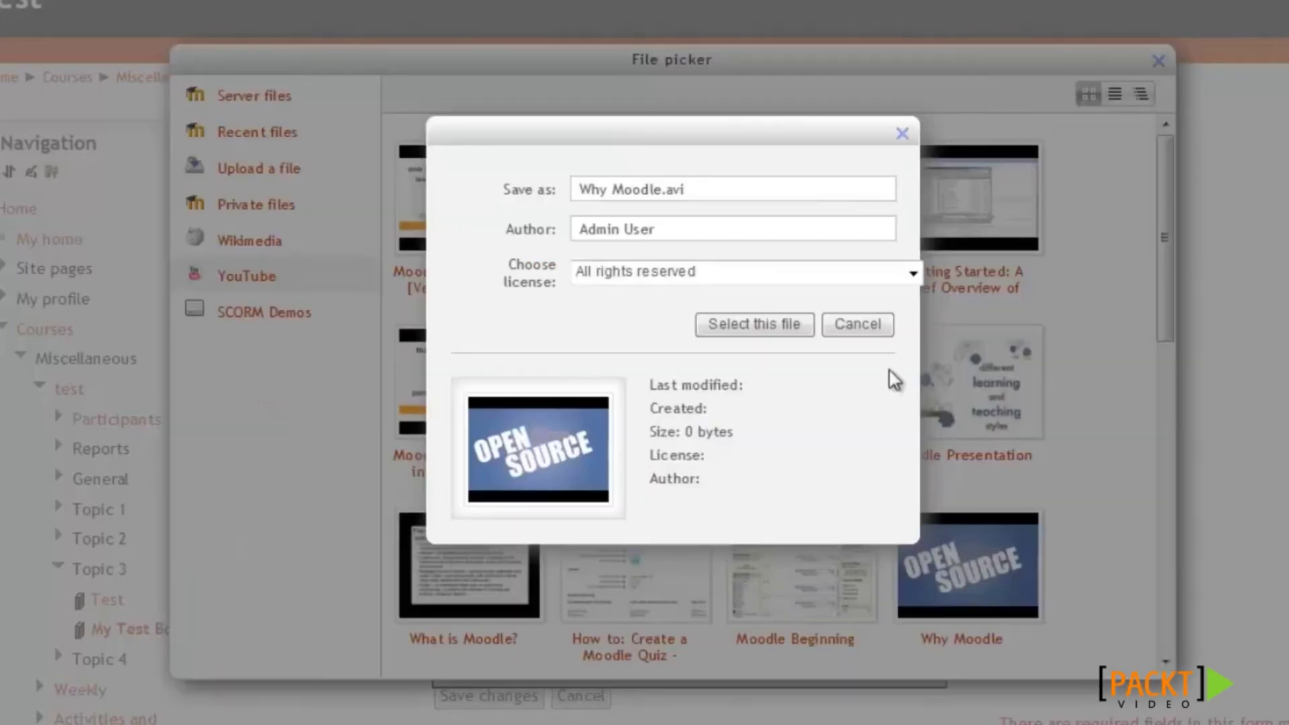
click(754, 312)
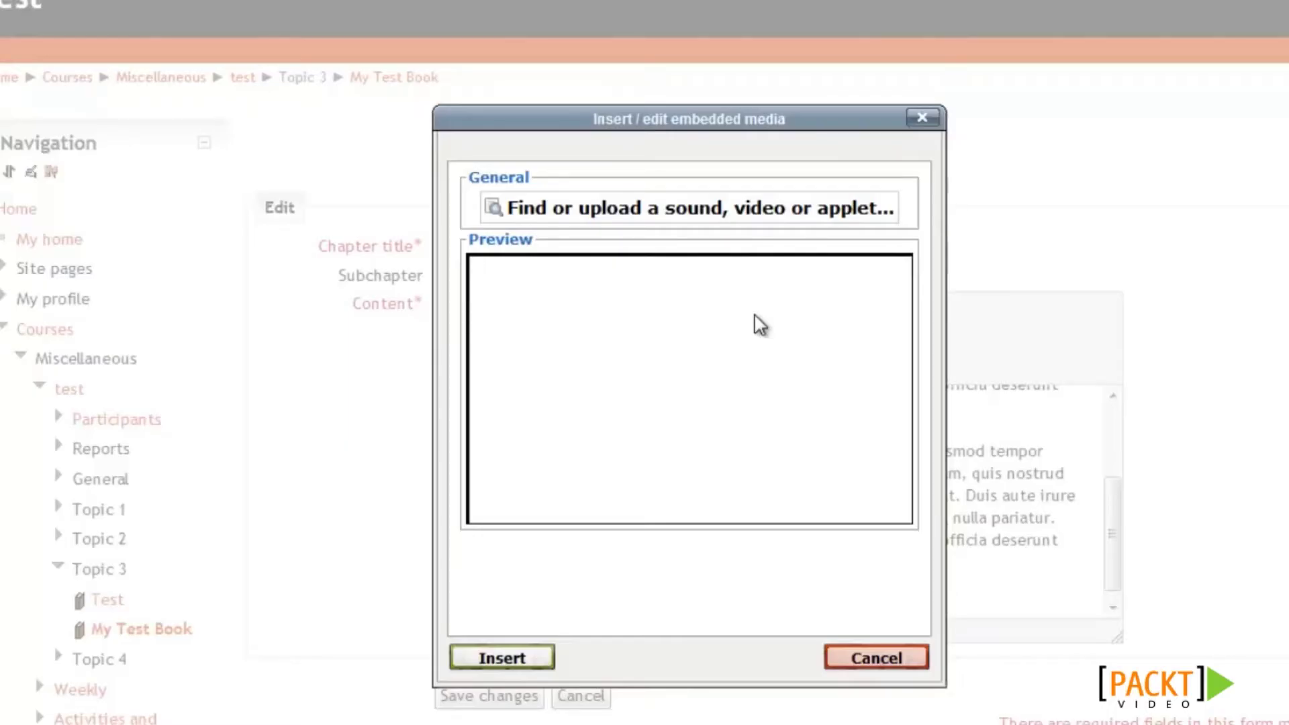
click(508, 658)
drag(1109, 531, 1096, 570)
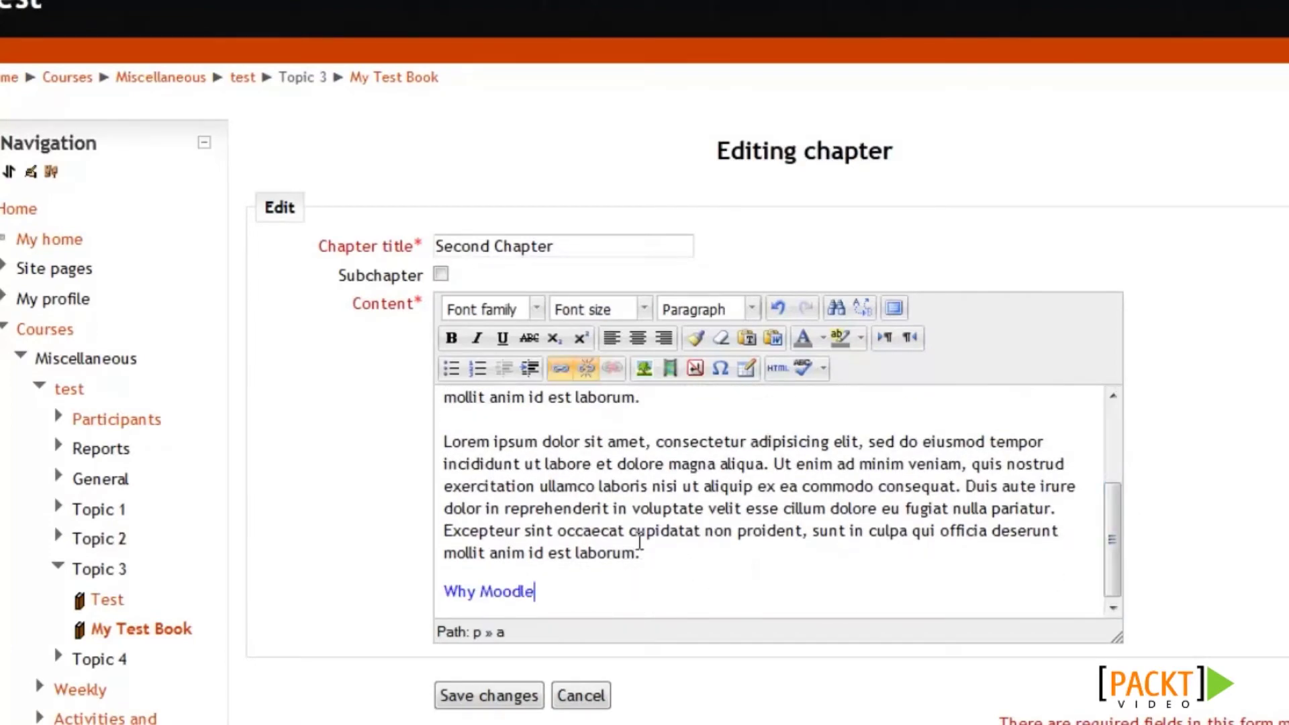
click(496, 698)
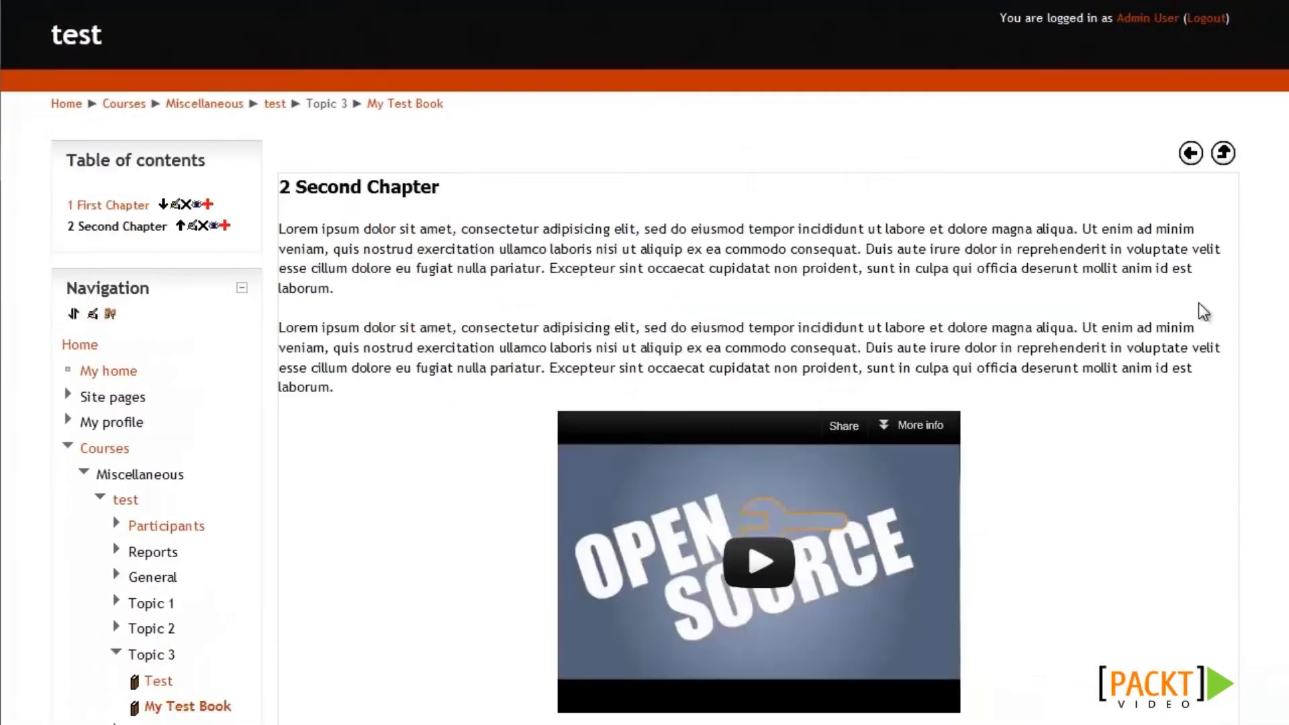
Review the Second Chapter with its embedded video, and page back to the First Chapter and forward again.
scroll(1007, 276, down, 3)
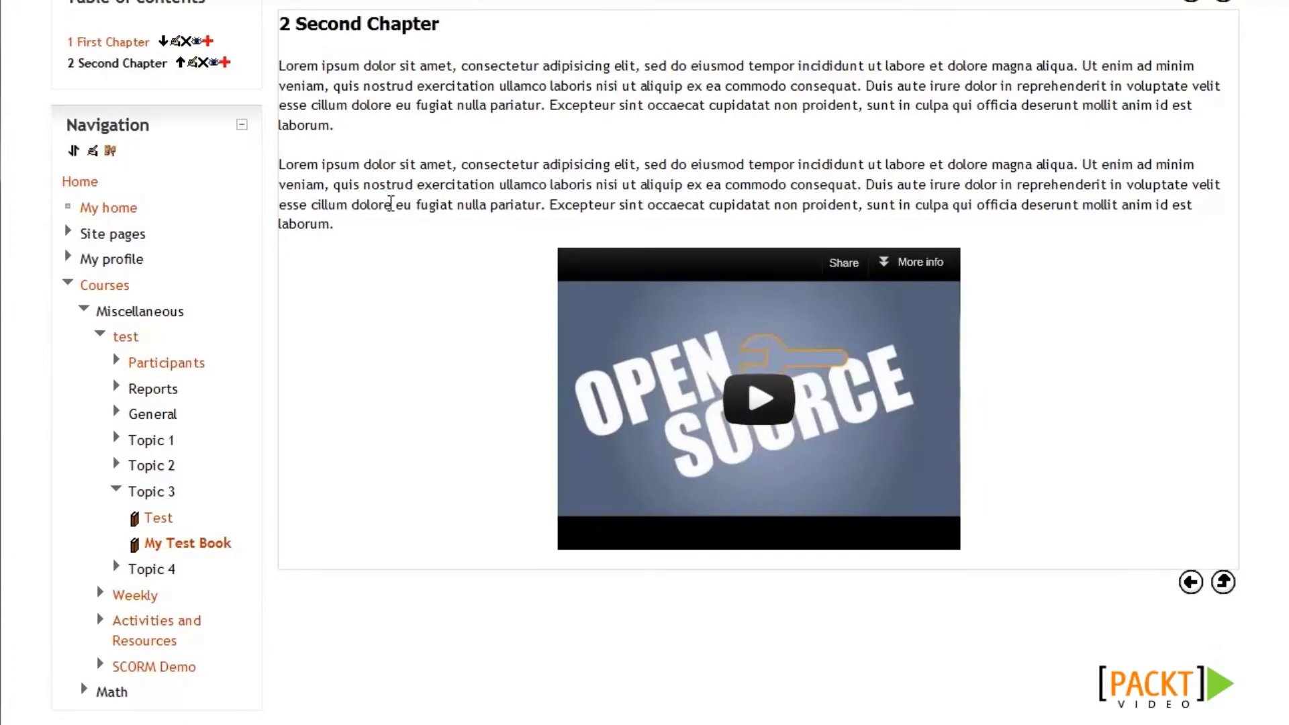
scroll(363, 204, up, 3)
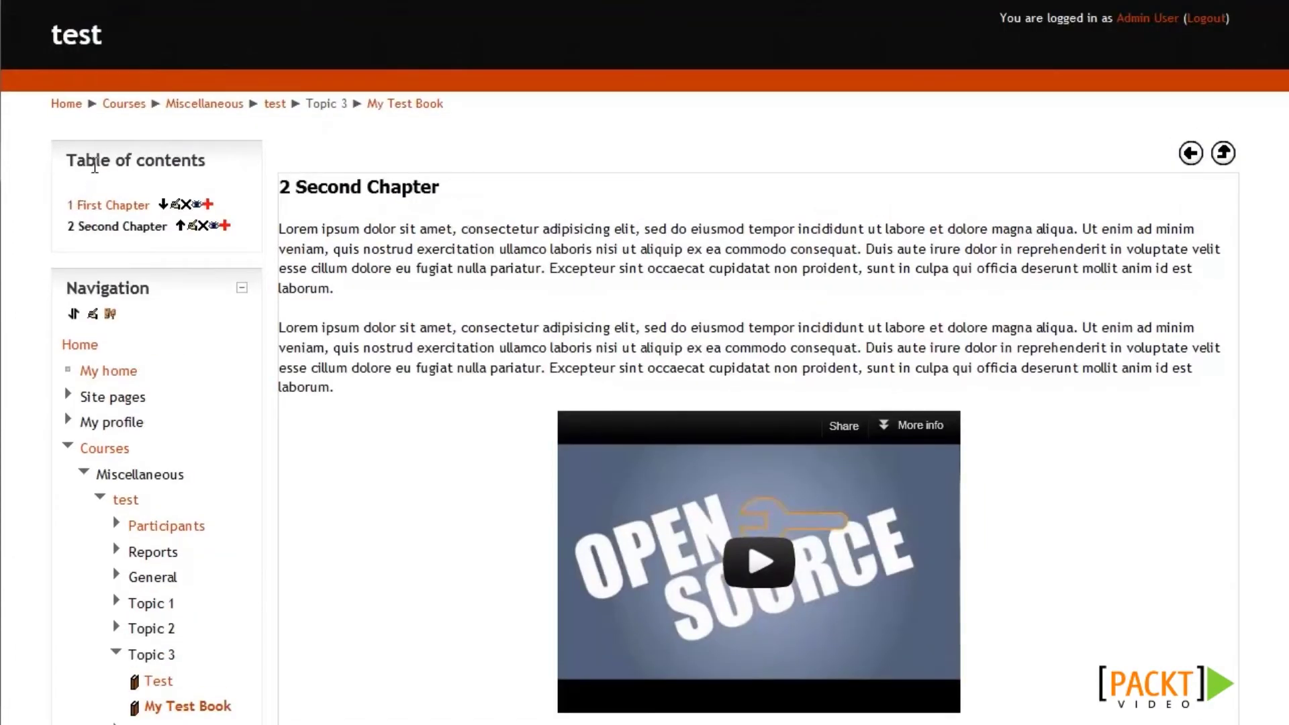
click(1184, 161)
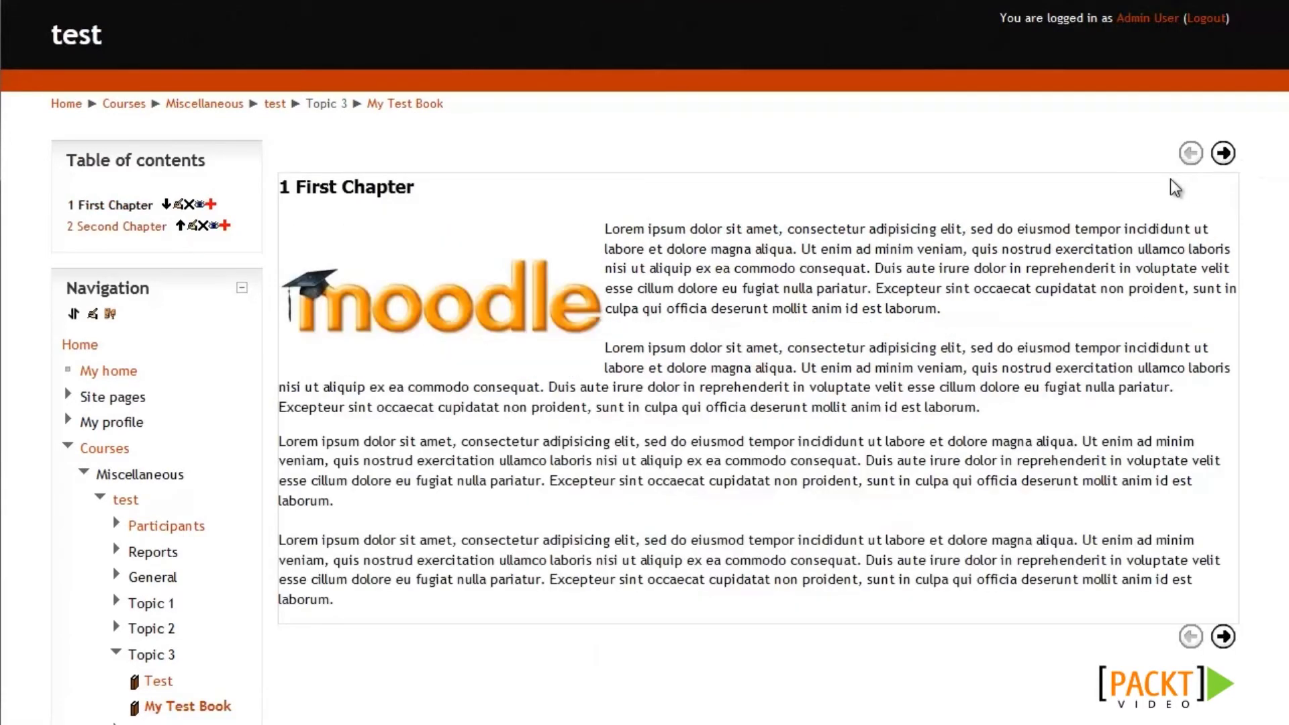
click(1224, 160)
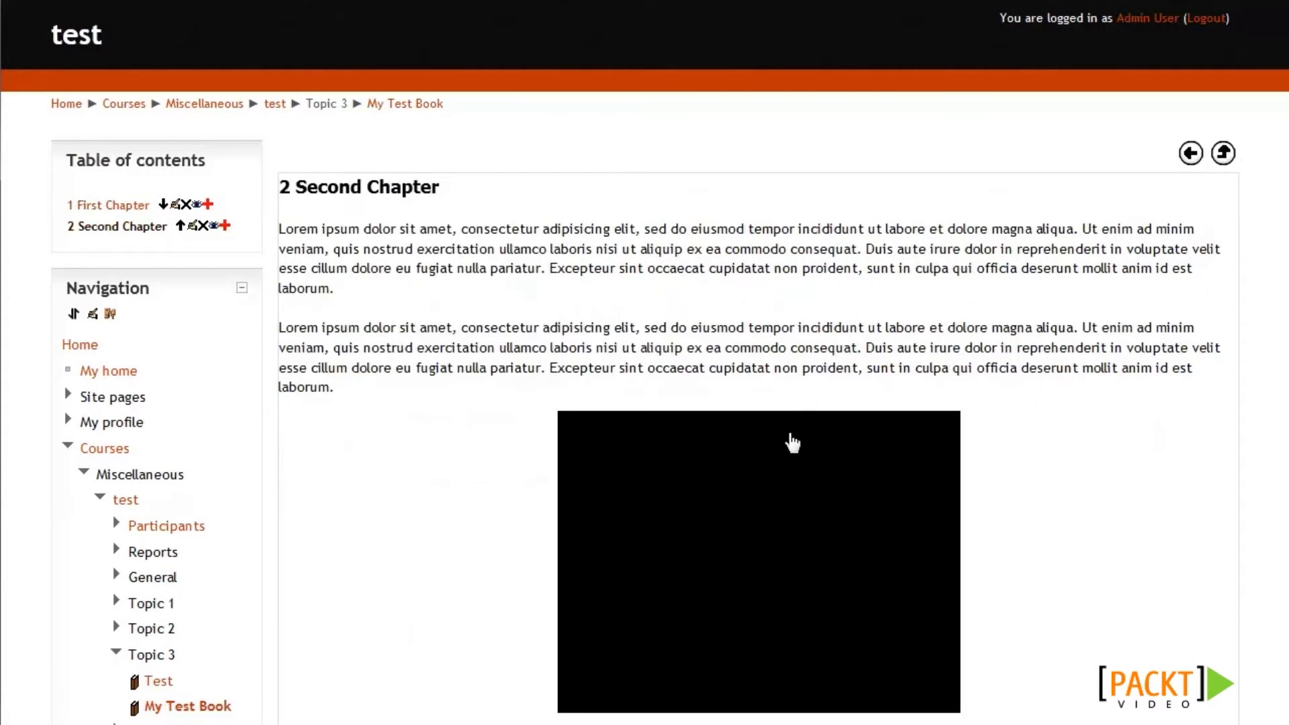
scroll(1091, 269, down, 4)
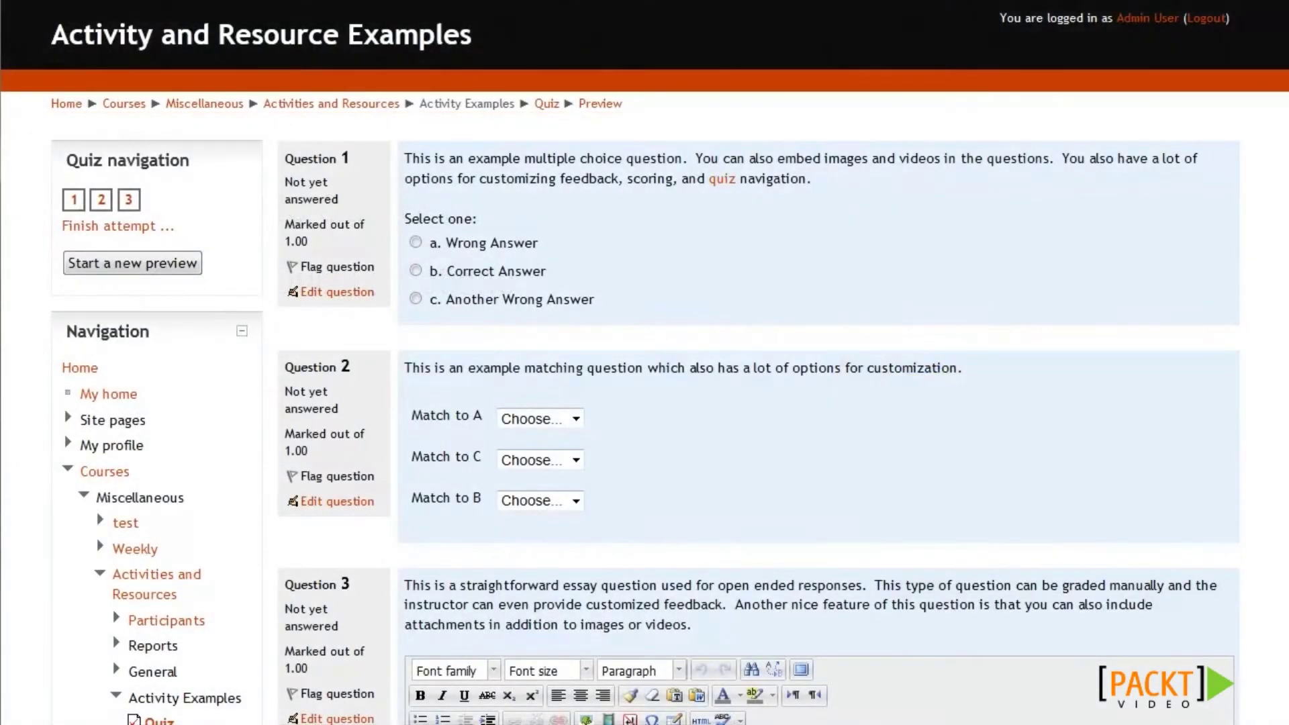
Look through the multiple choice, matching and essay questions in the example quiz preview.
scroll(645, 363, down, 3)
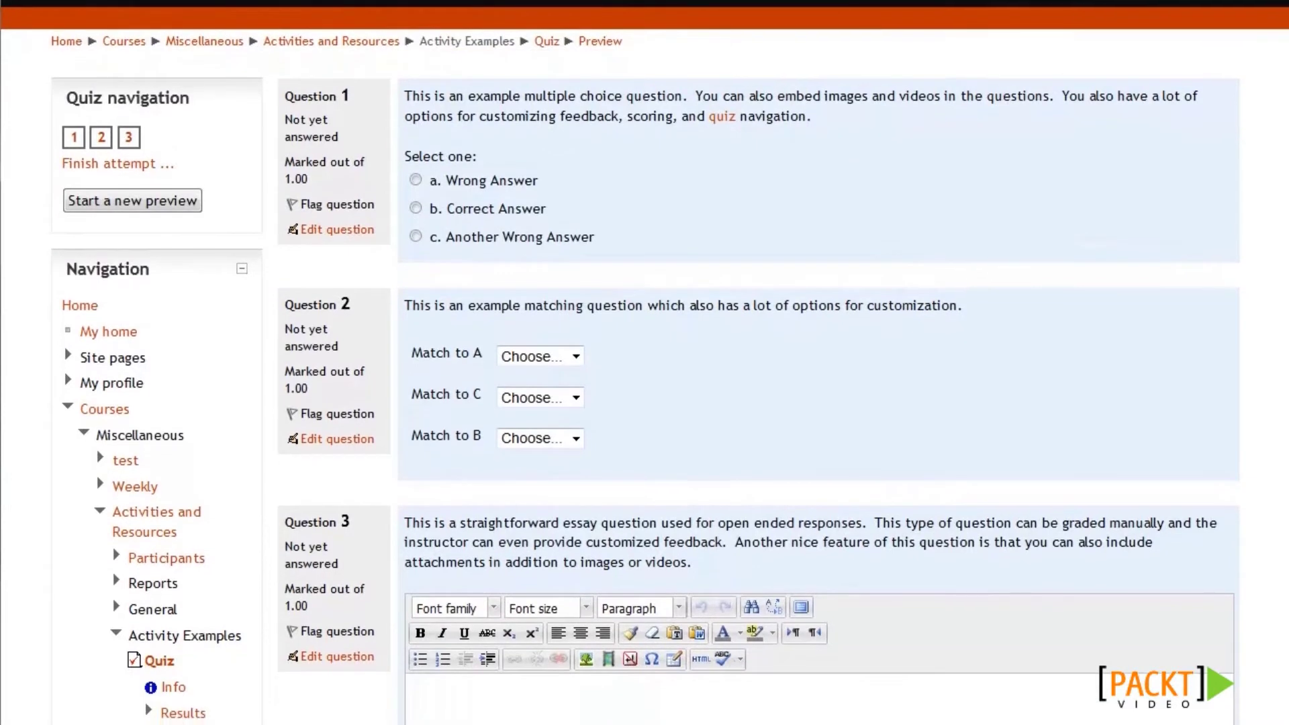
scroll(645, 362, down, 5)
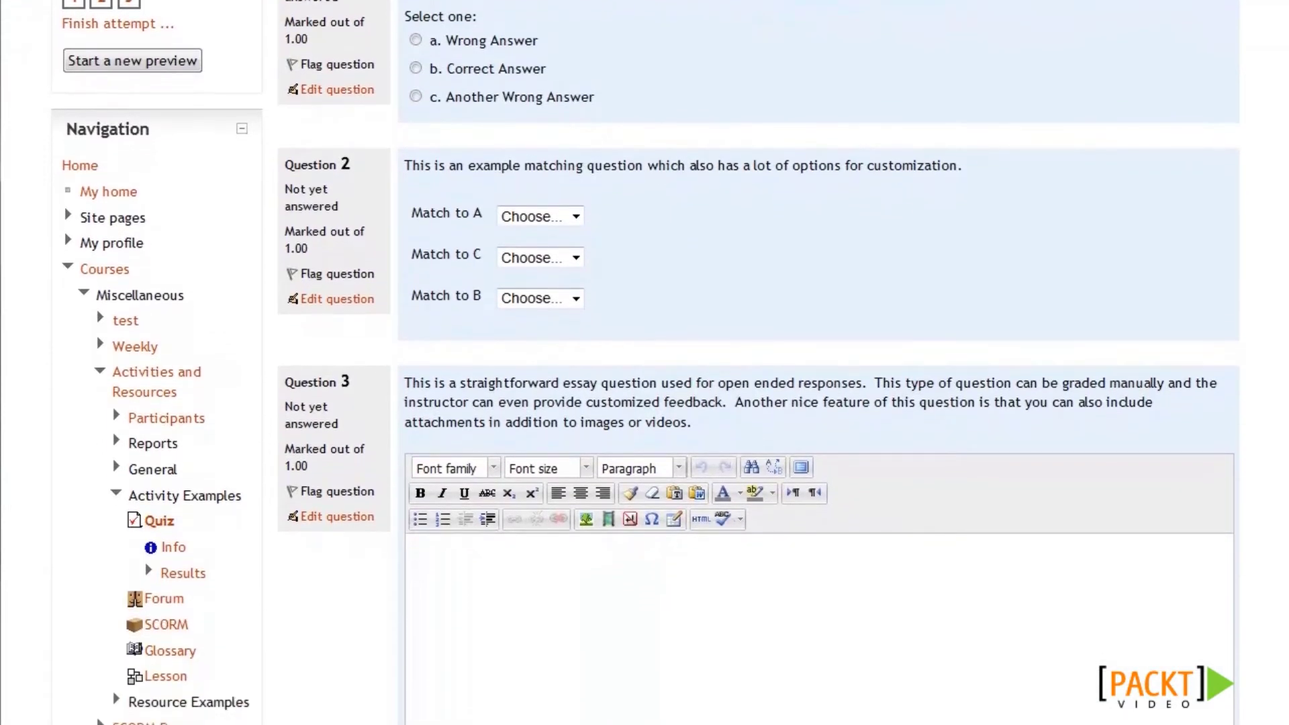
scroll(1232, 400, down, 3)
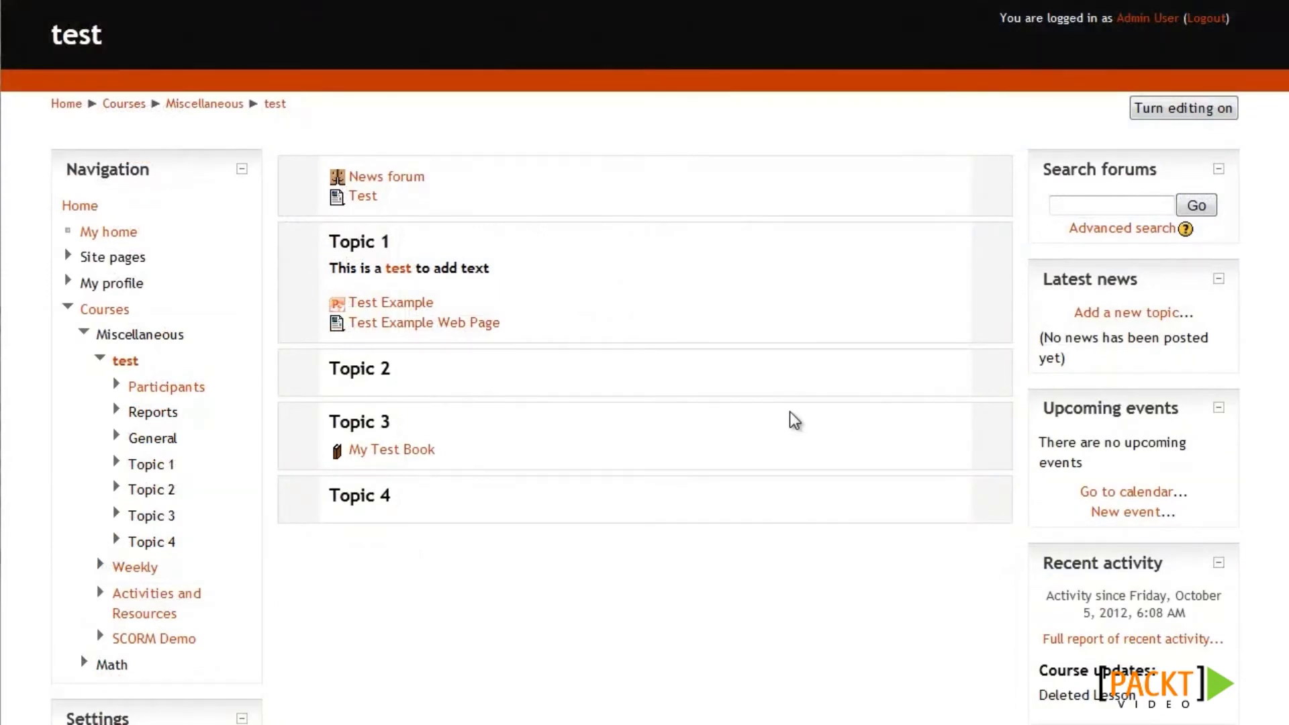
Turn on course editing and start adding a Quiz activity to Topic 2.
click(1203, 111)
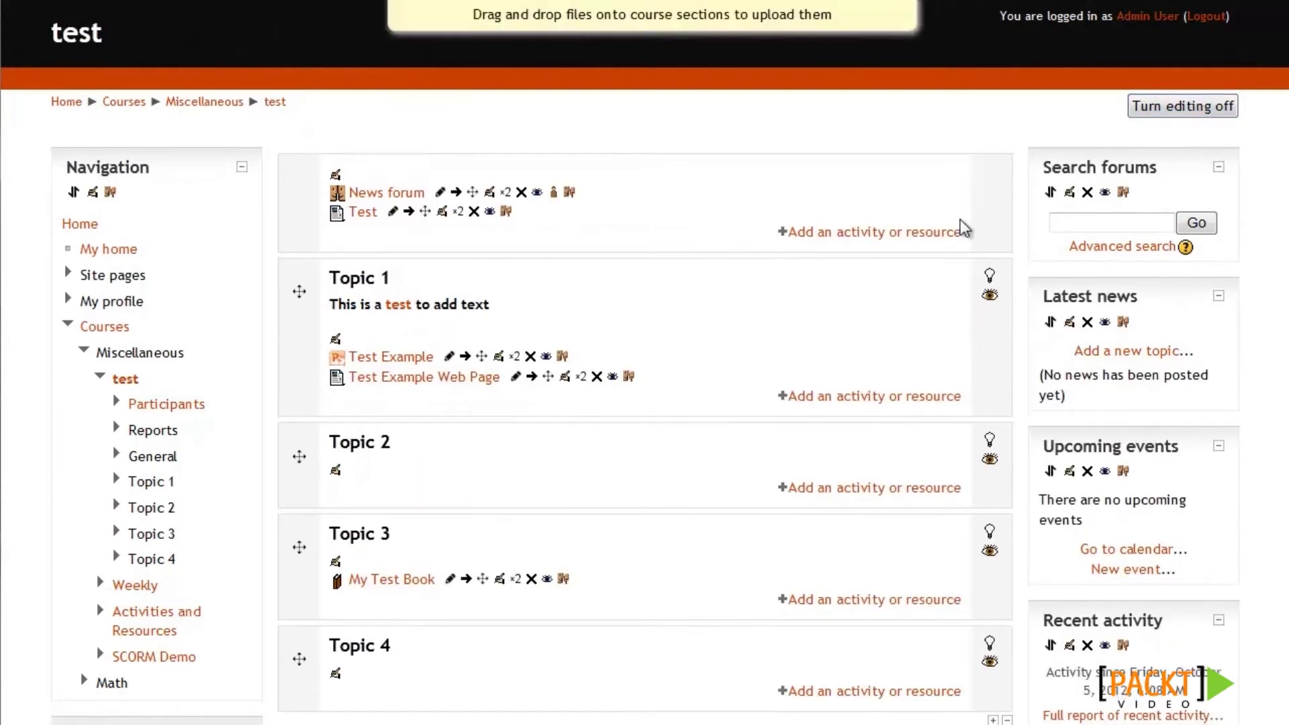
scroll(964, 228, down, 3)
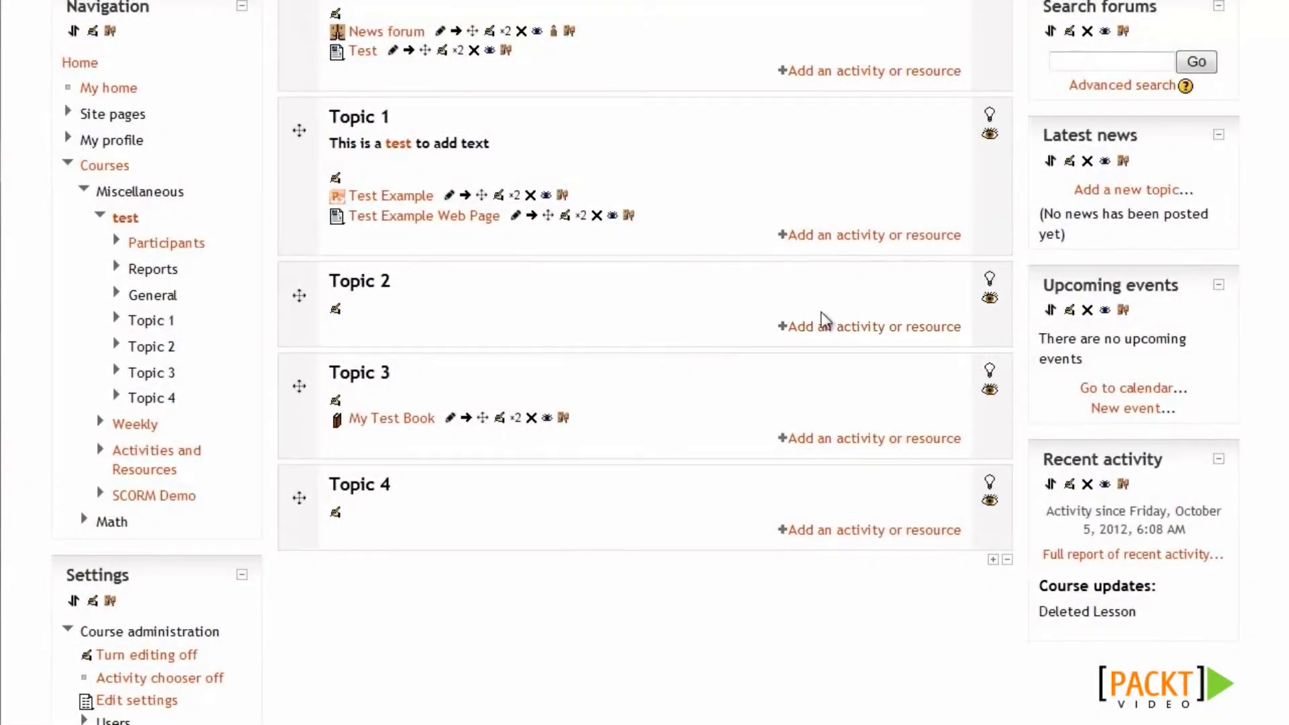
click(840, 329)
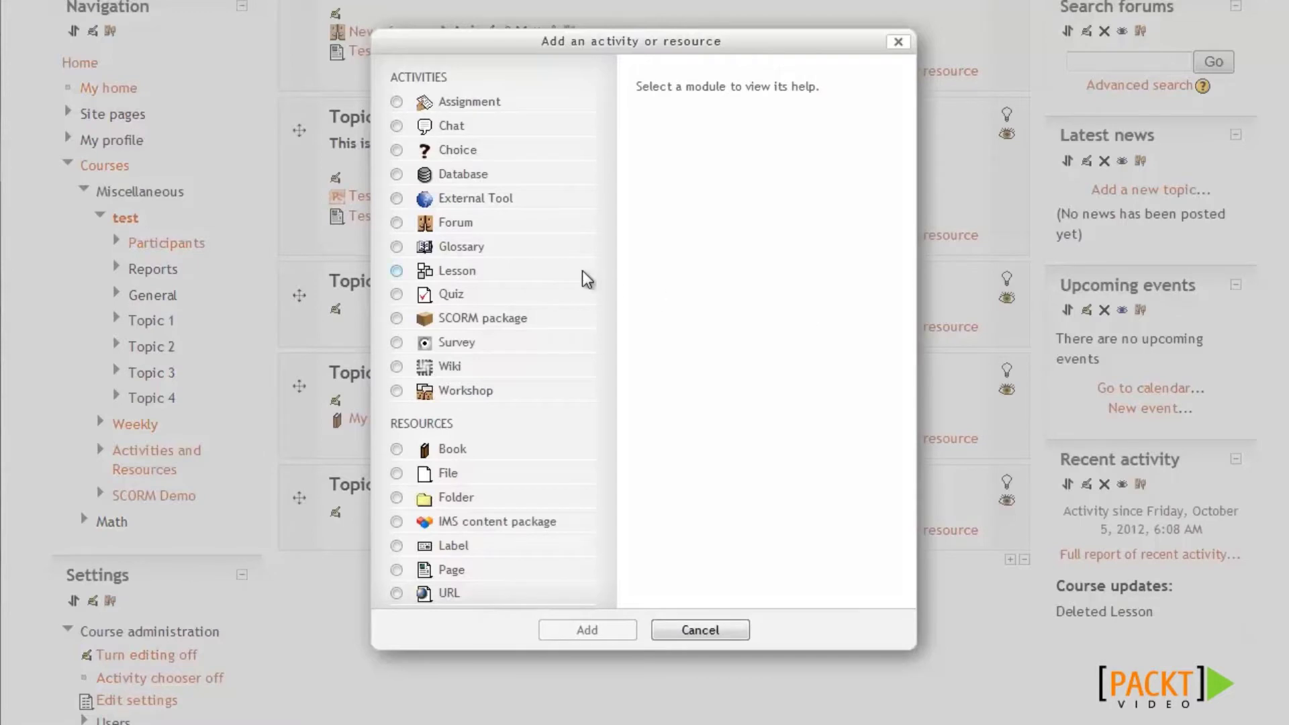
click(396, 295)
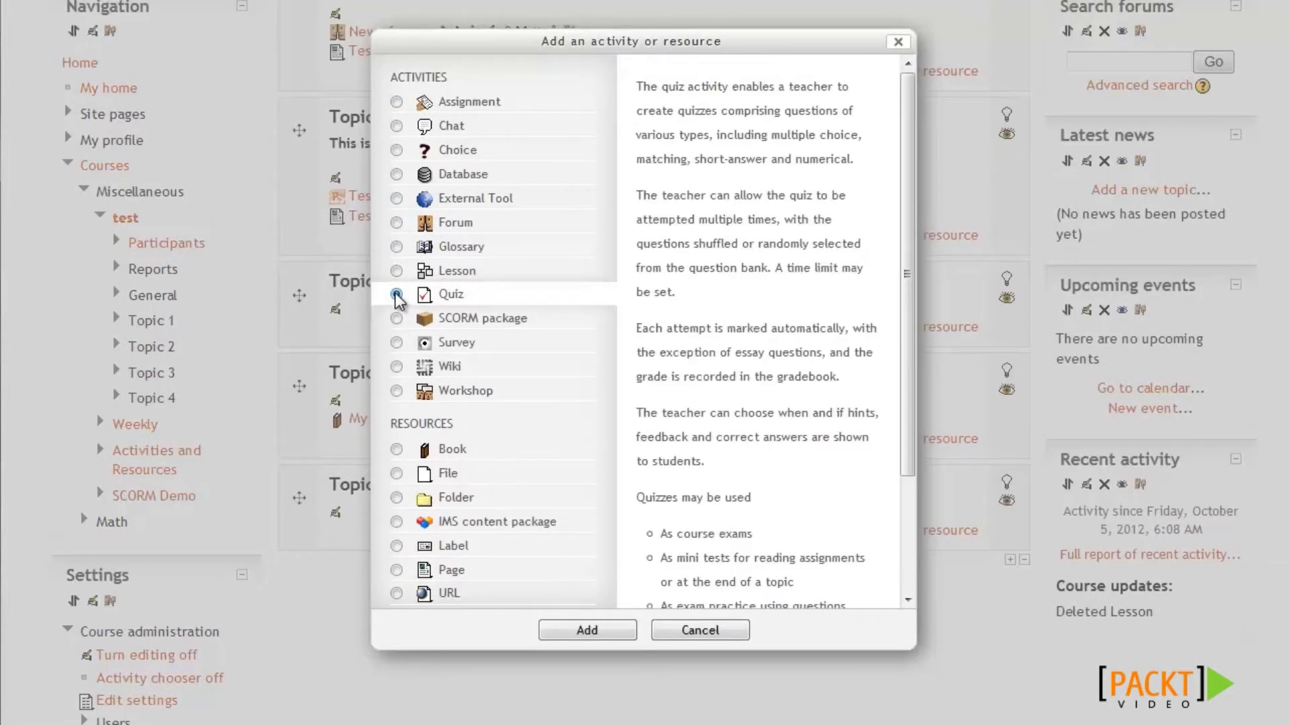
click(576, 632)
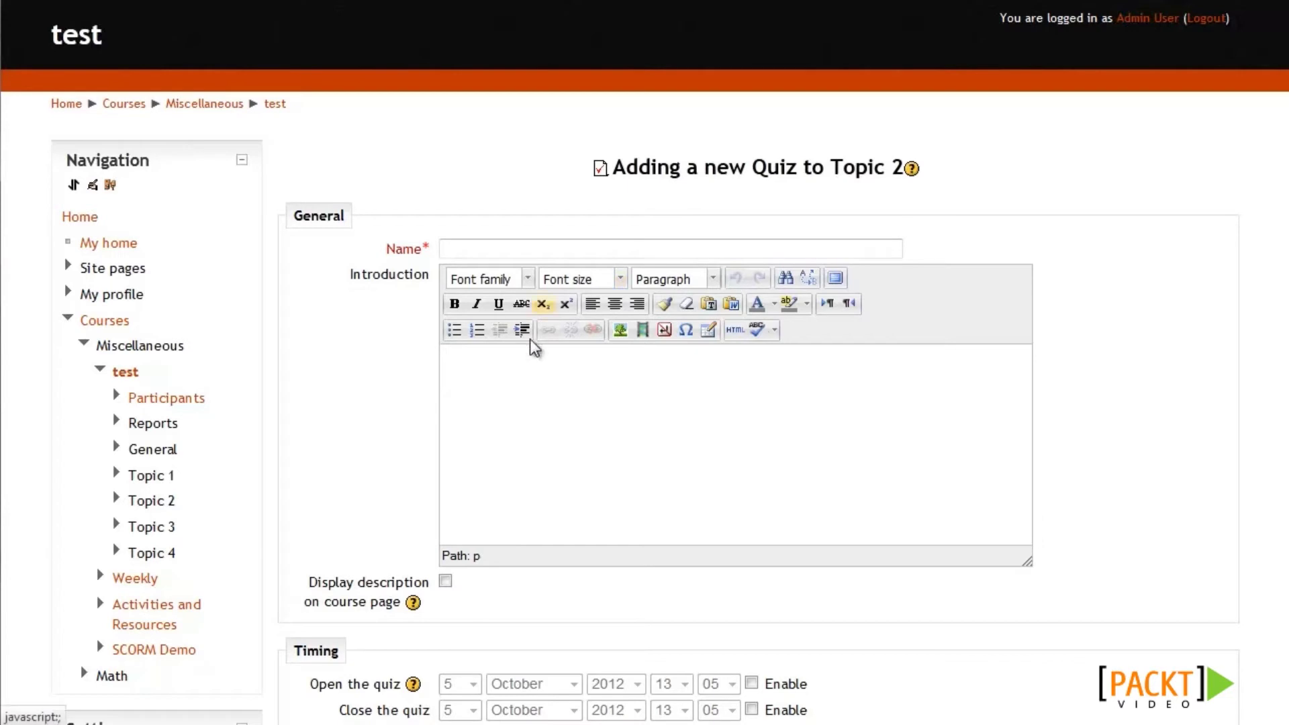
Name the quiz "Test Quiz" and enter the introduction "This is just a test quiz.".
click(504, 253)
text(Test Quiz)
click(586, 428)
text(This is just a test quiz.)
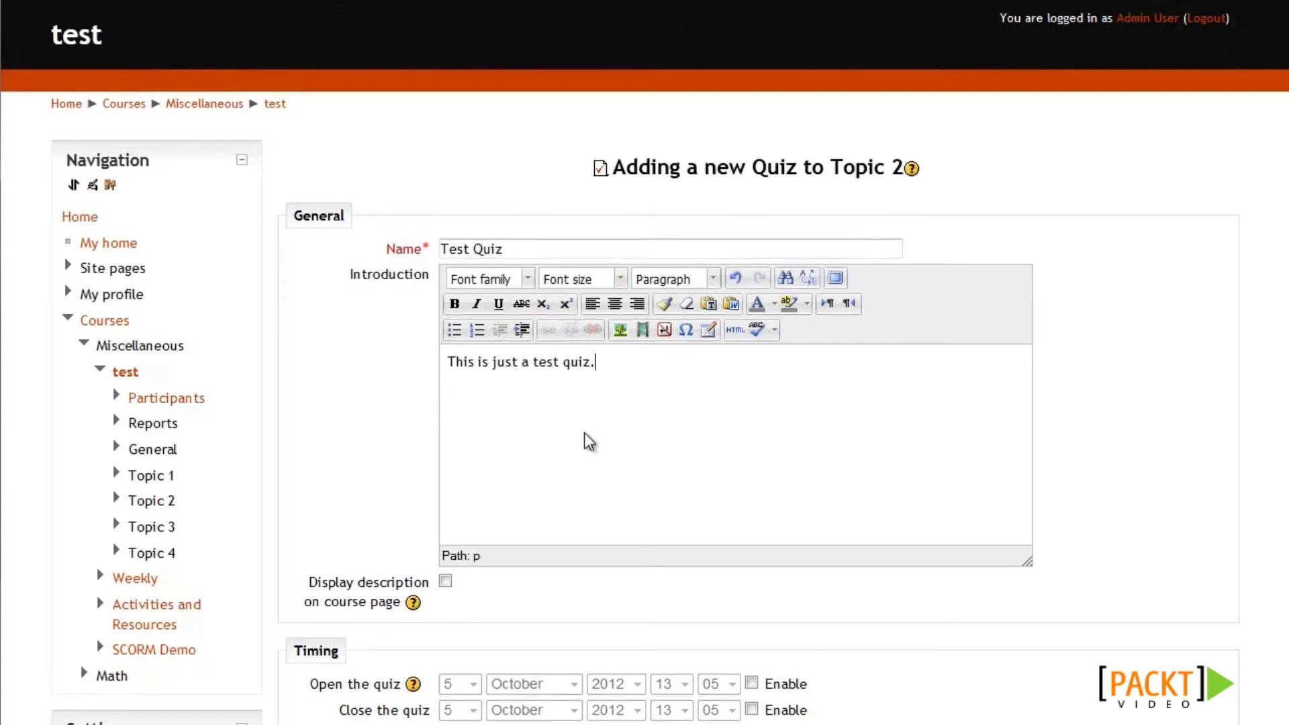
Examine the quiz's timing, grade, layout, question behavior, review, display and extra restriction settings, including the question order, new page and behavior options.
scroll(584, 432, down, 5)
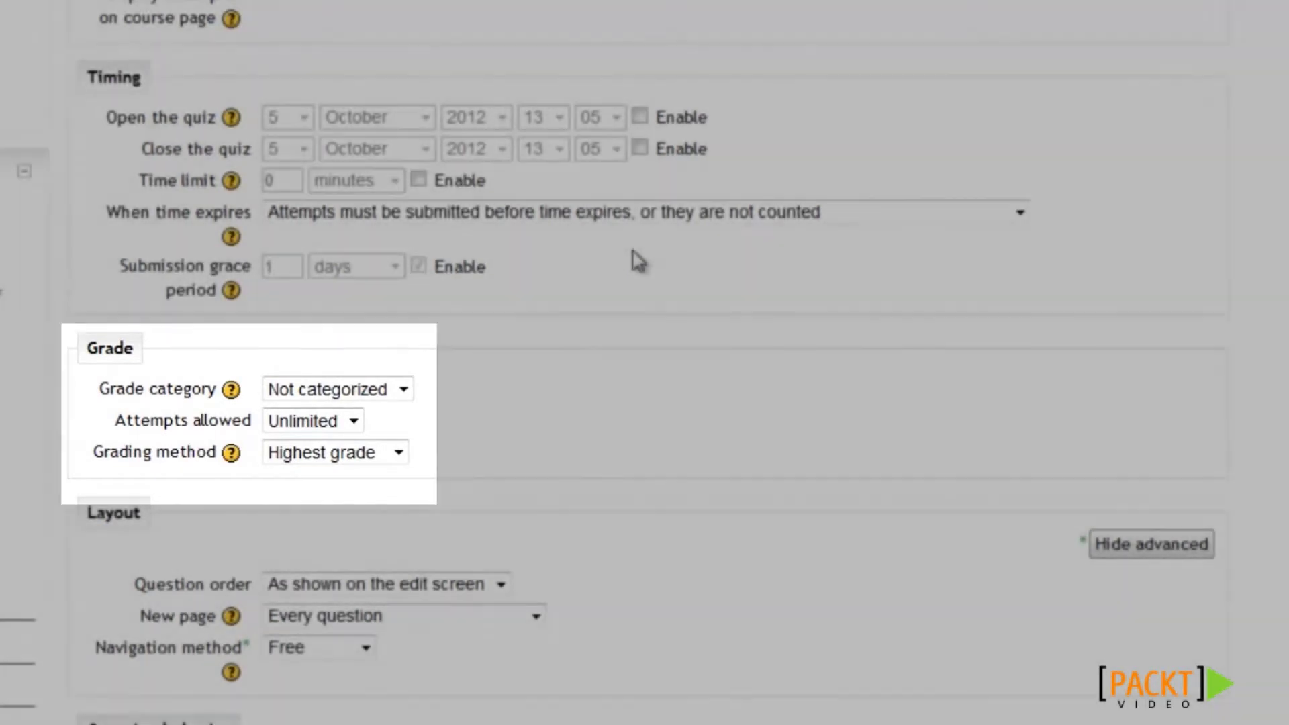
scroll(552, 442, down, 6)
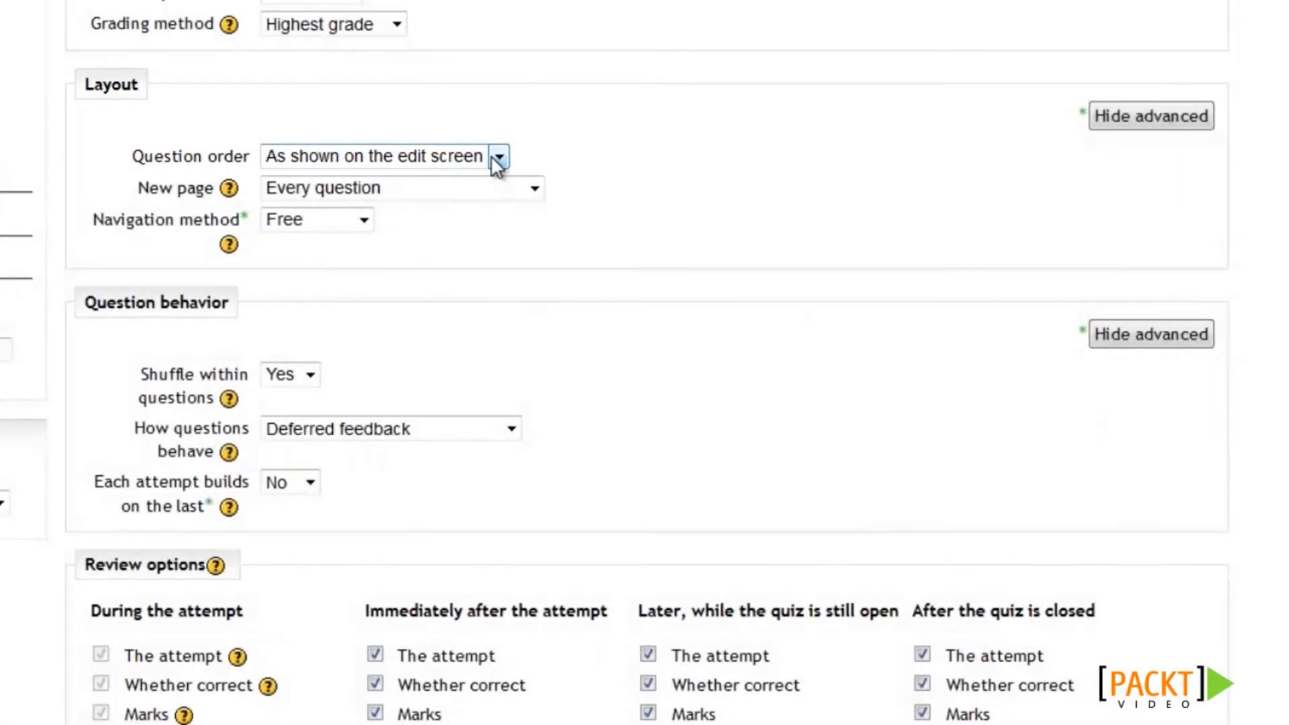
click(497, 157)
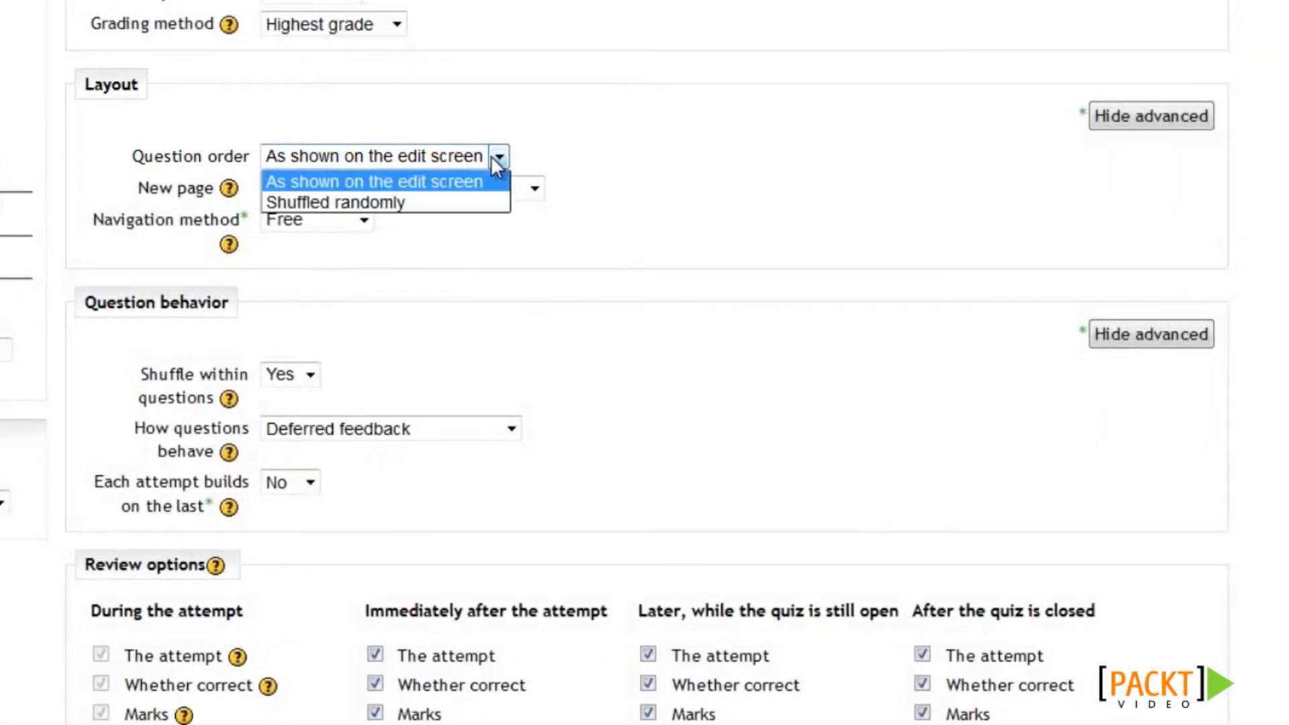
click(535, 190)
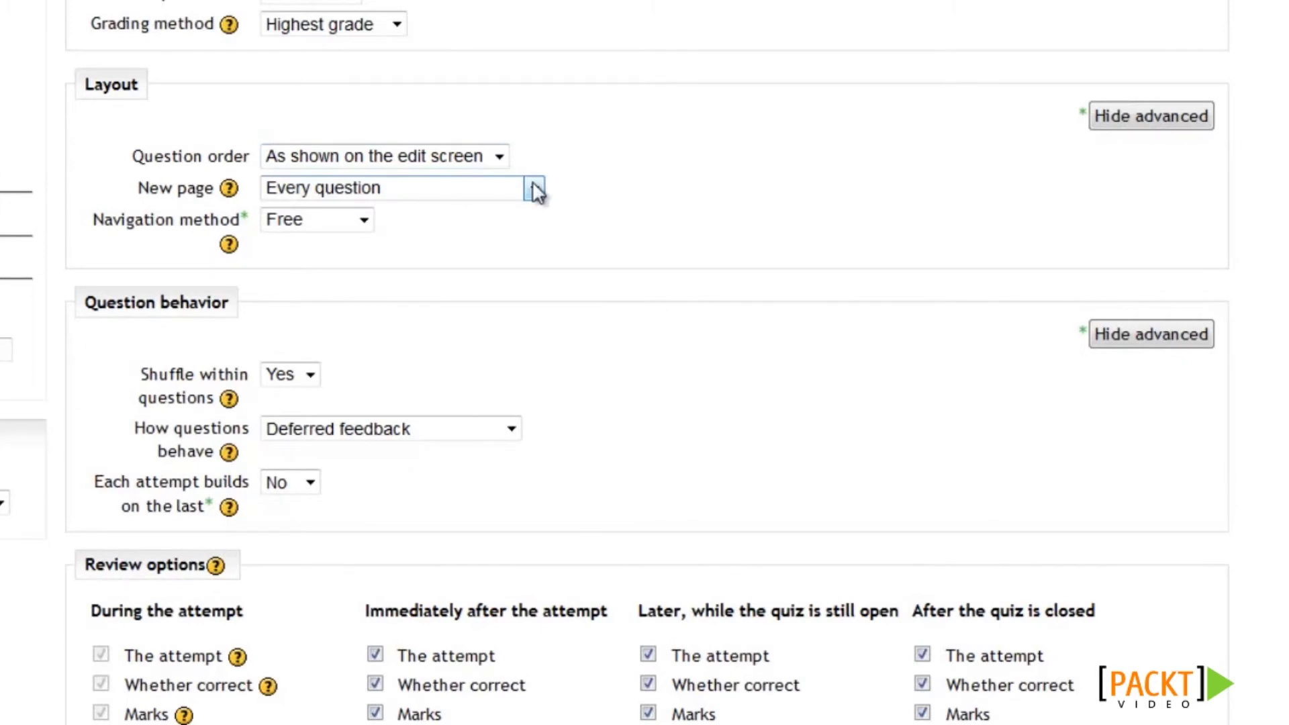
click(534, 188)
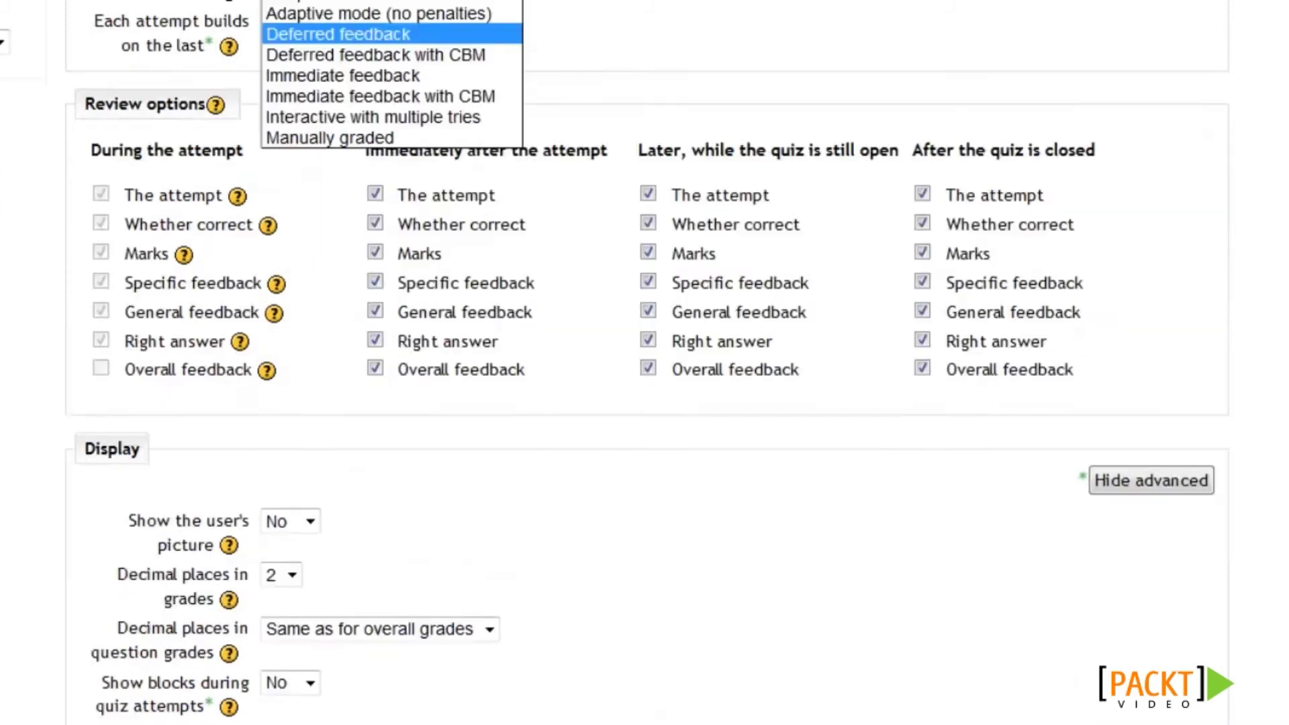
click(511, 429)
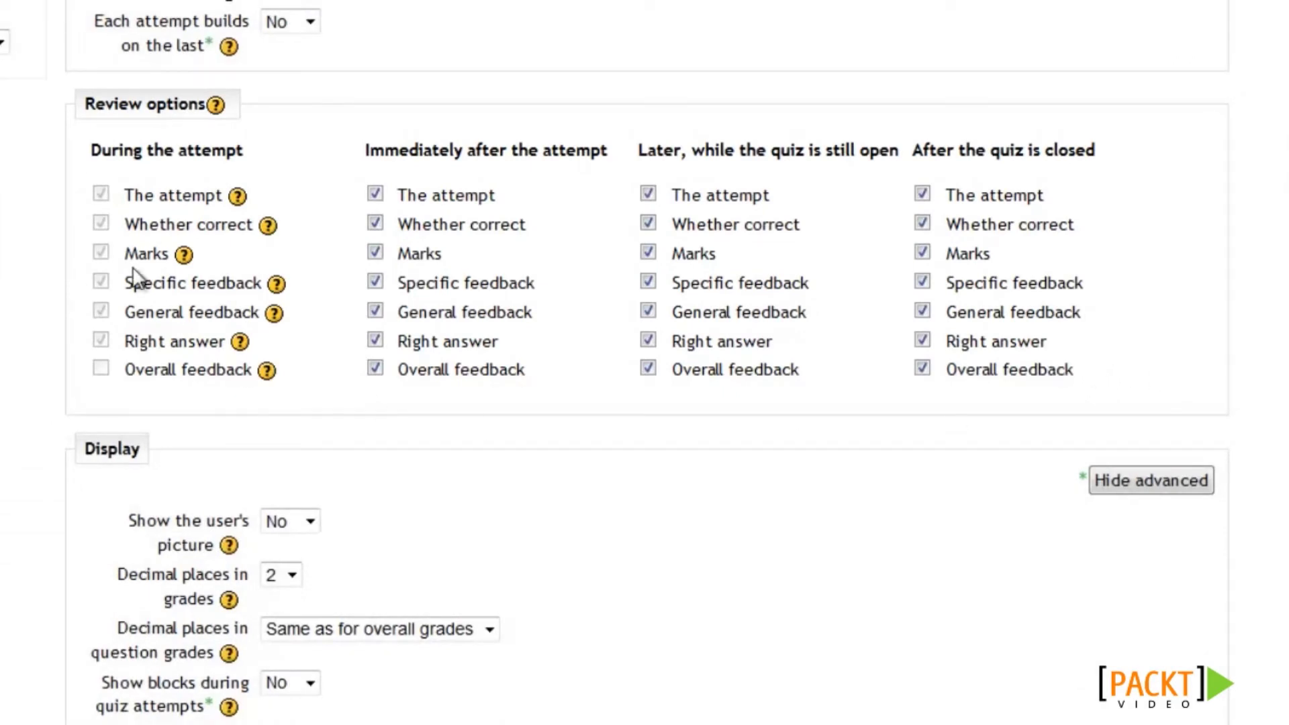
scroll(128, 301, down, 5)
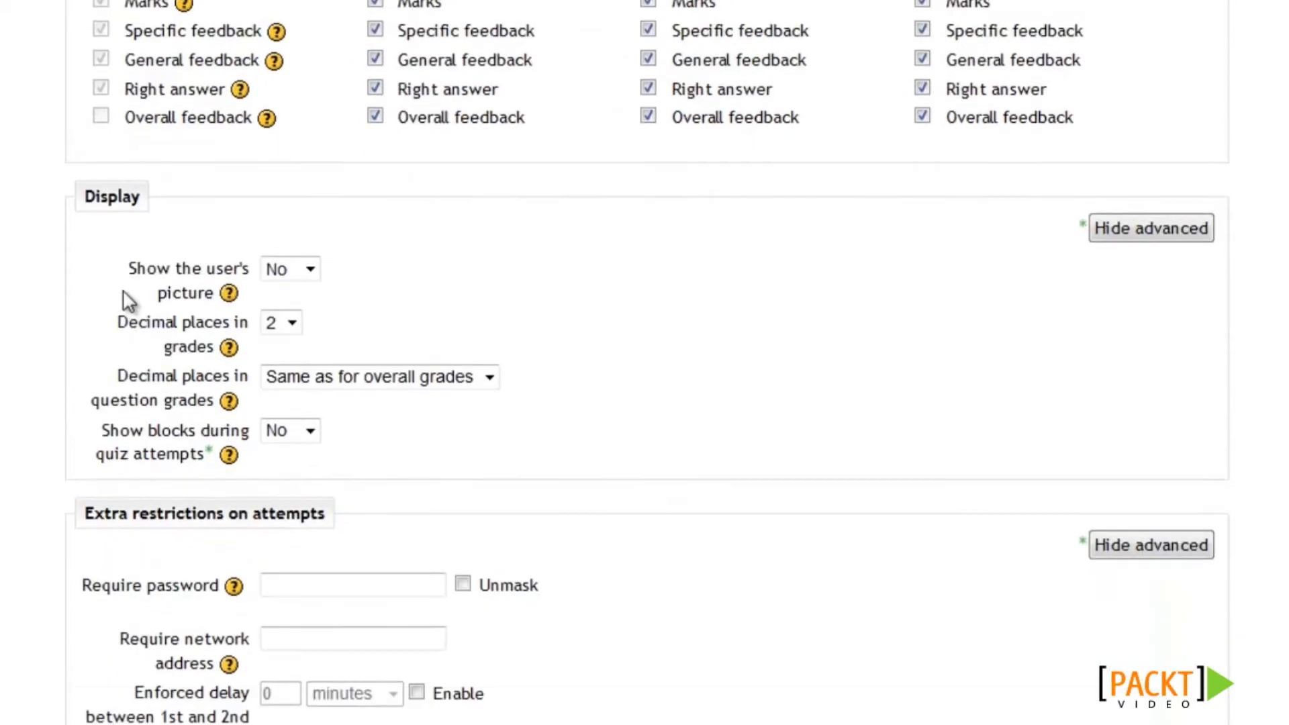
scroll(127, 301, down, 1)
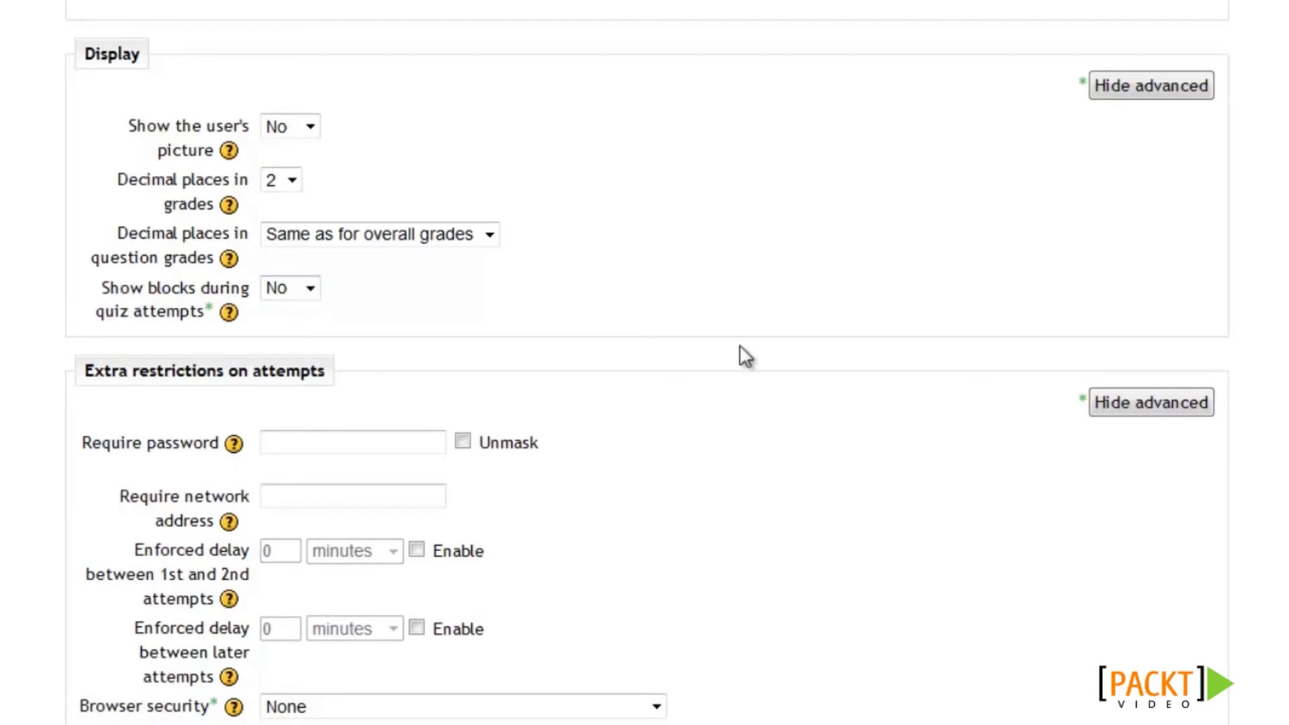
scroll(739, 347, down, 5)
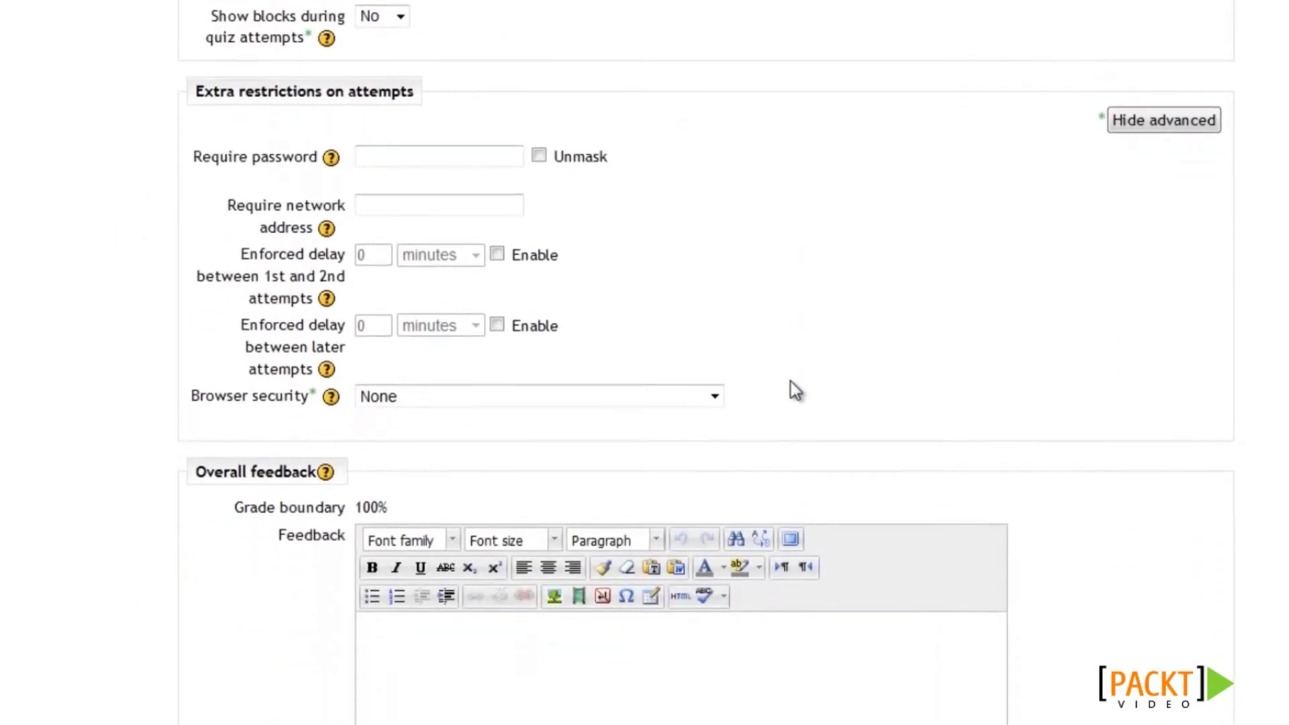
scroll(791, 381, down, 1)
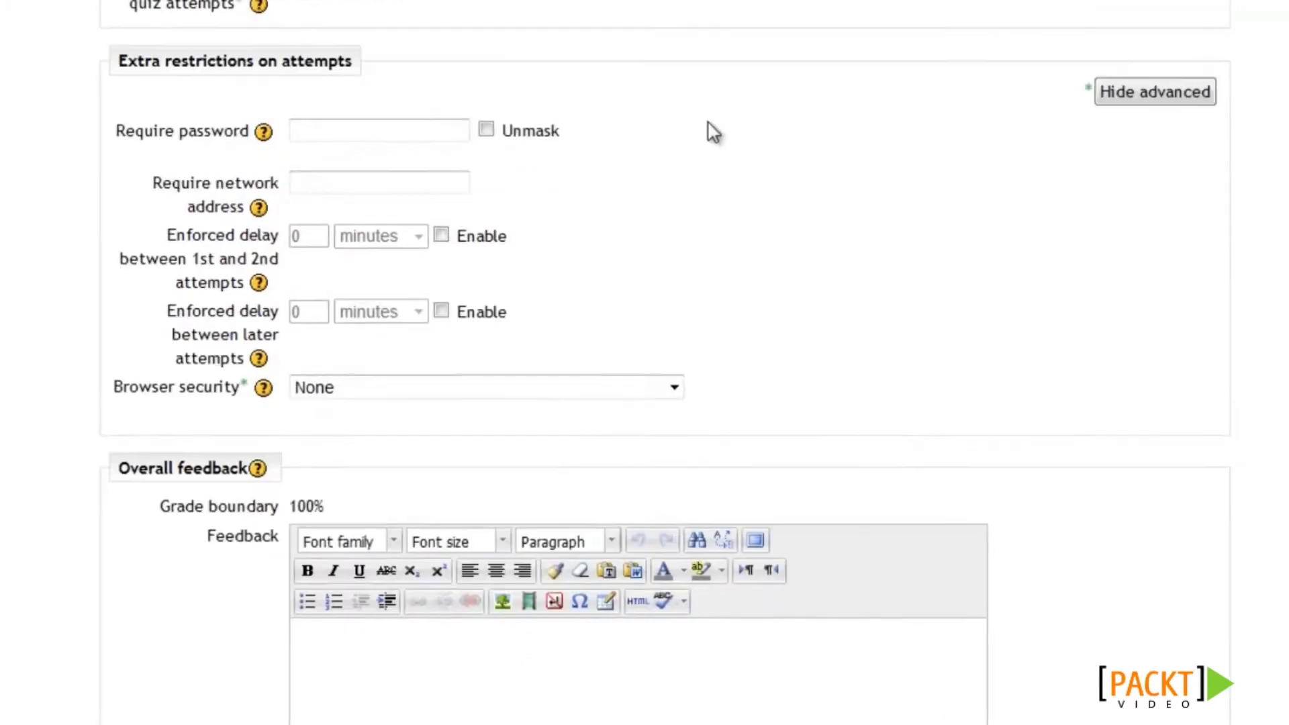
Set overall feedback to "Great Job!" for the highest grades and "Thank You!" below an 80% grade boundary, and save the quiz.
scroll(728, 148, down, 6)
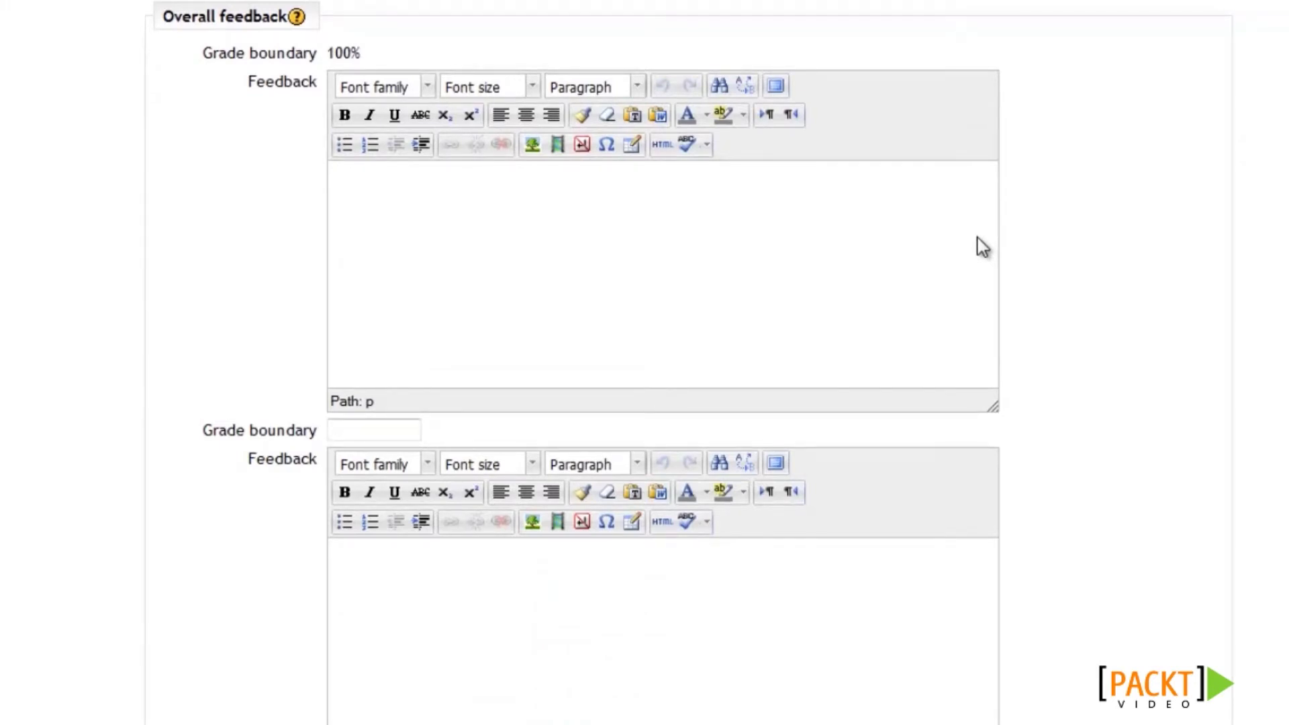
text(Great Job!)
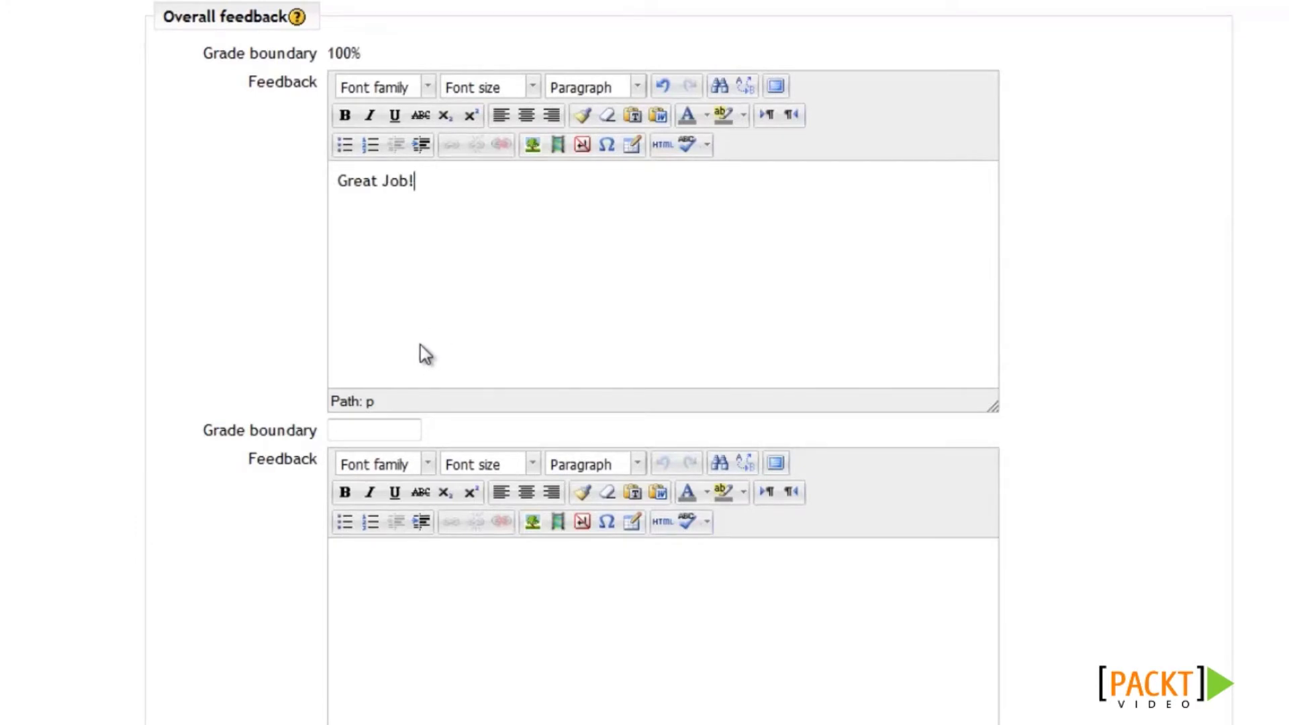
click(370, 427)
text(80%)
scroll(495, 469, down, 1)
key(Tab)
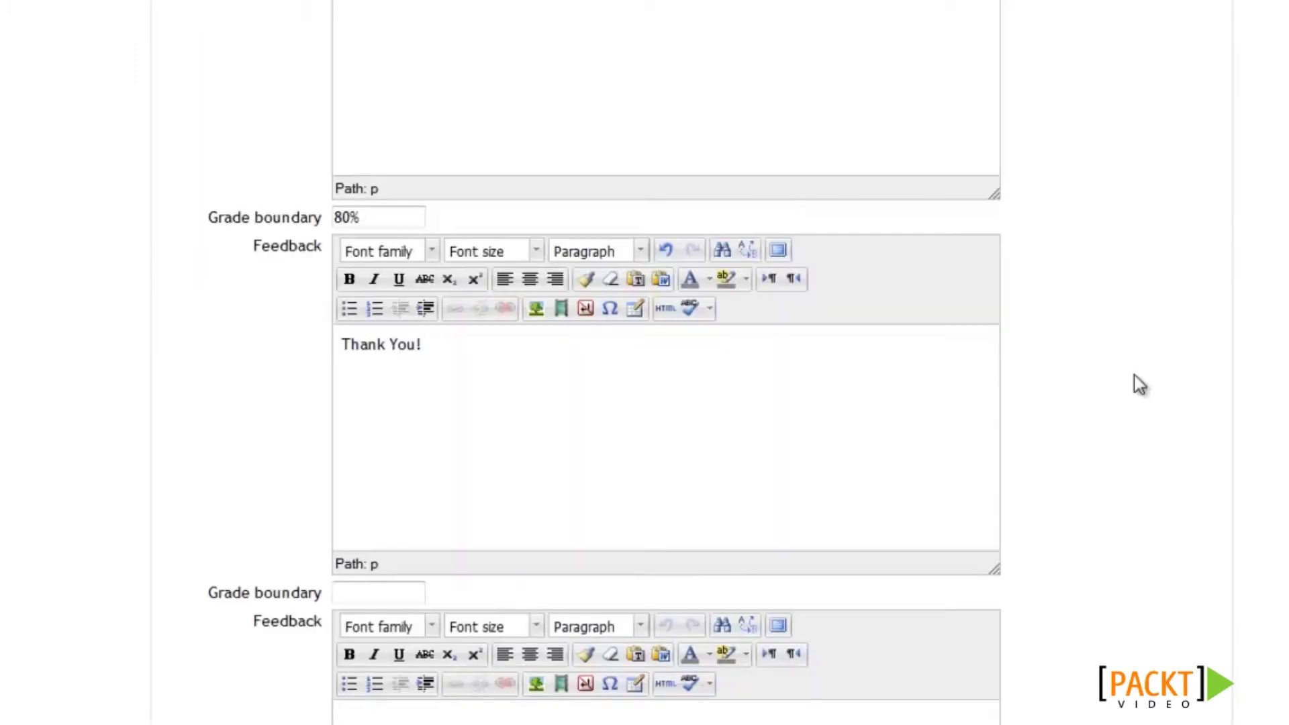
scroll(1134, 375, down, 8)
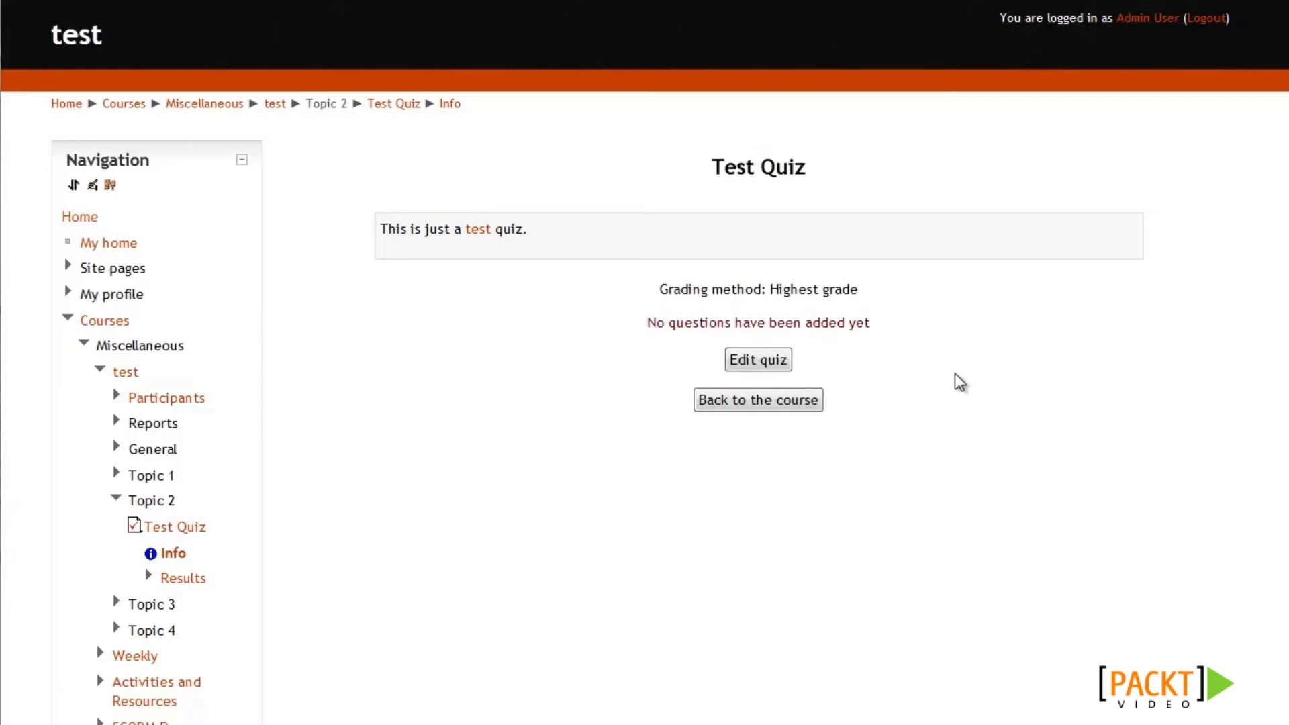
Open Test Quiz for editing and start adding a Multiple choice question to its empty first page.
click(787, 363)
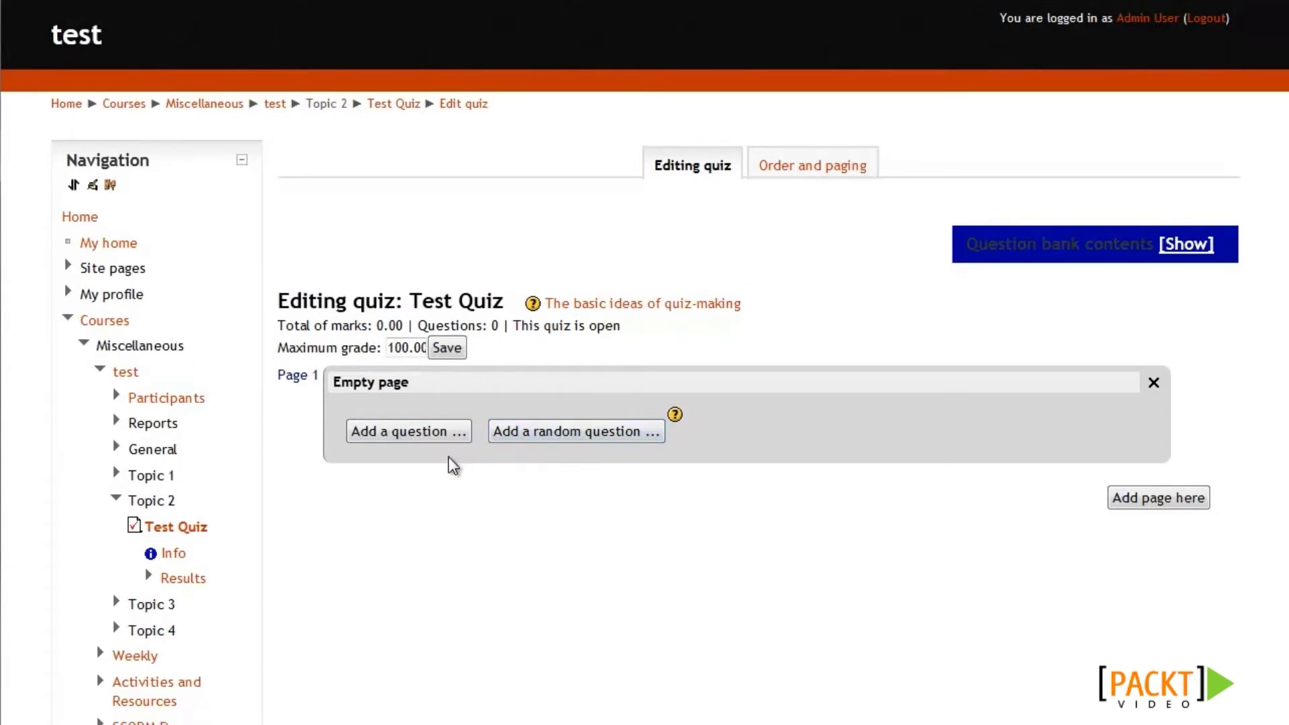
click(430, 433)
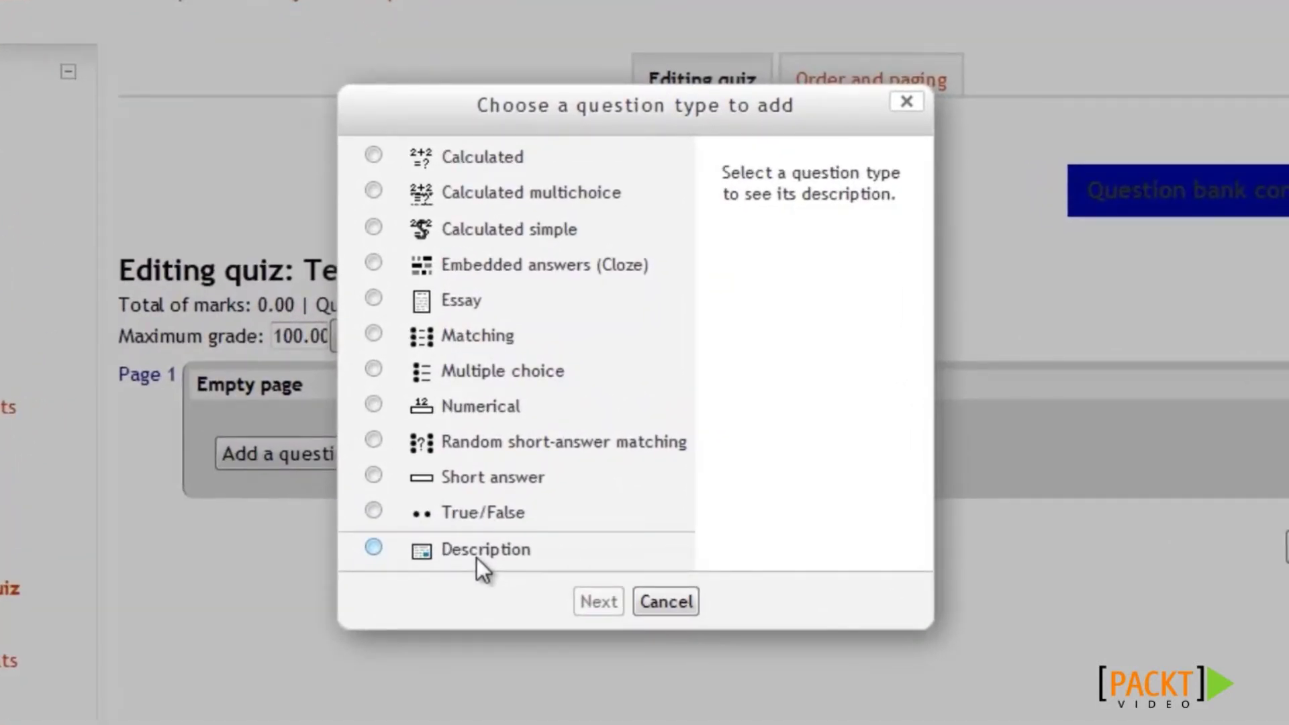
click(496, 229)
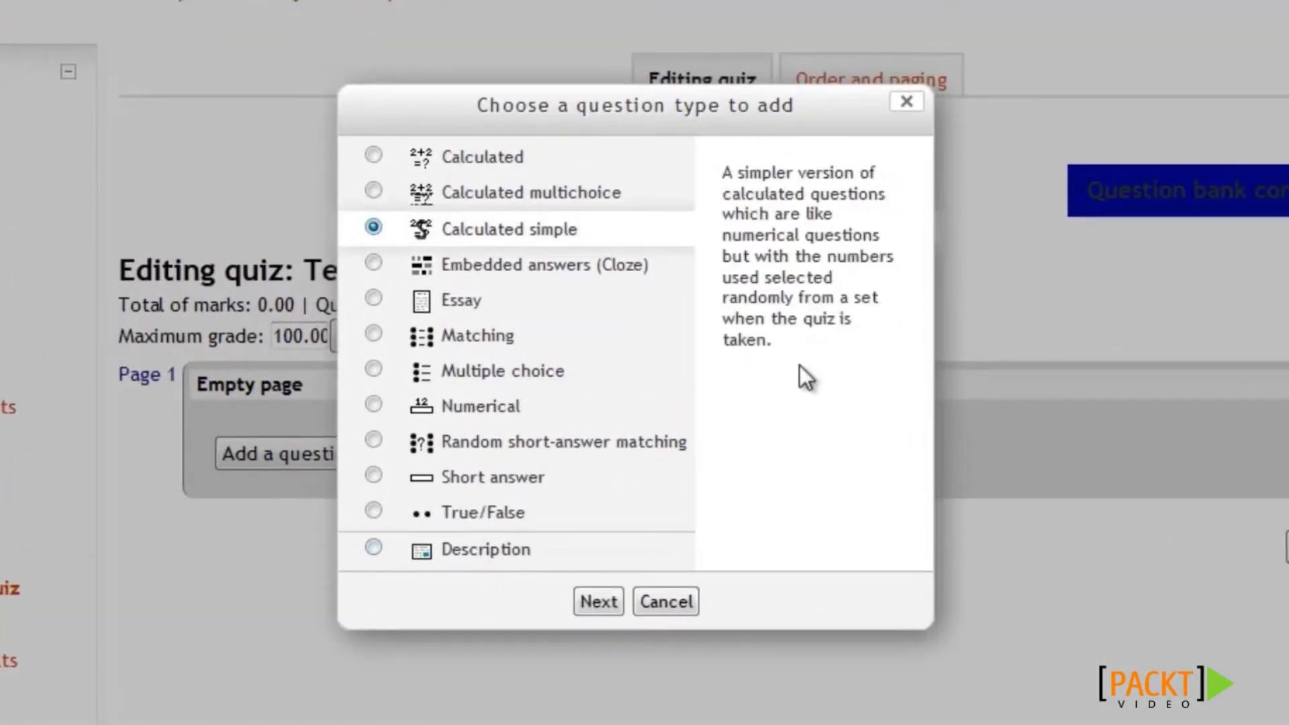
click(458, 373)
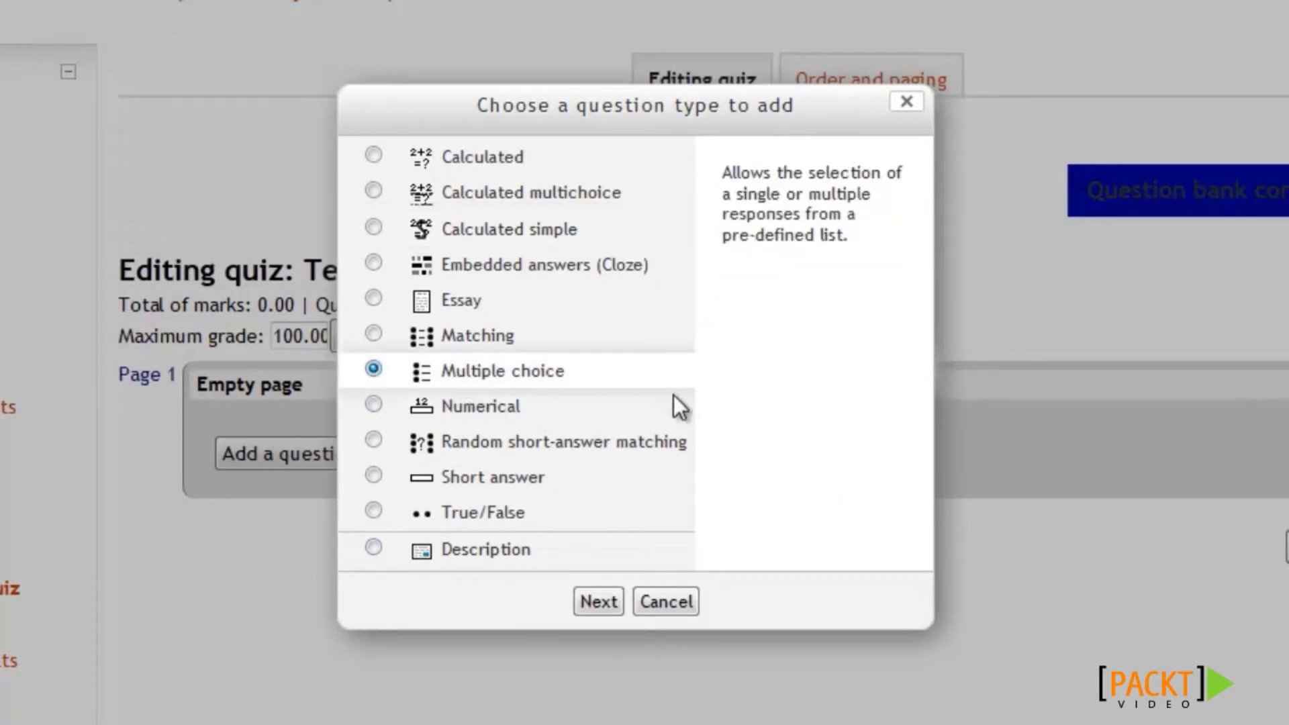
click(600, 603)
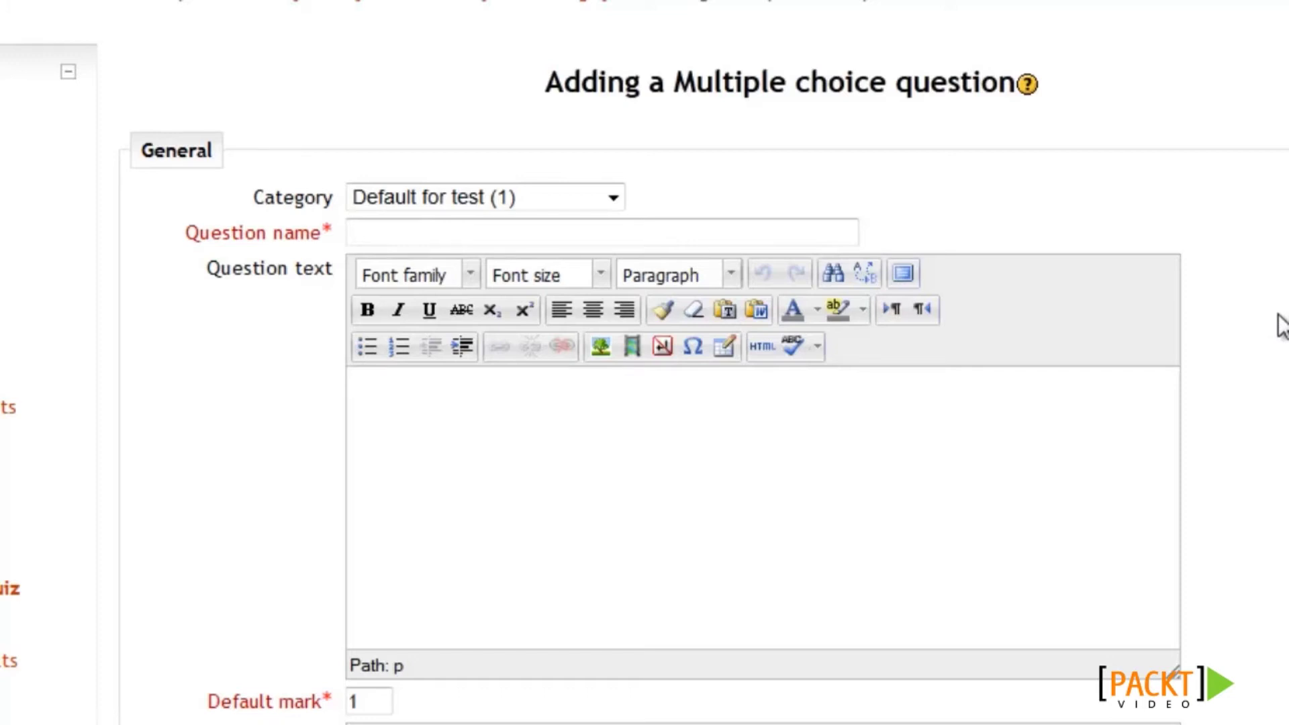
Name the question "Test Multi Choice" and enter the question text "This is a multiple choice question.".
click(520, 233)
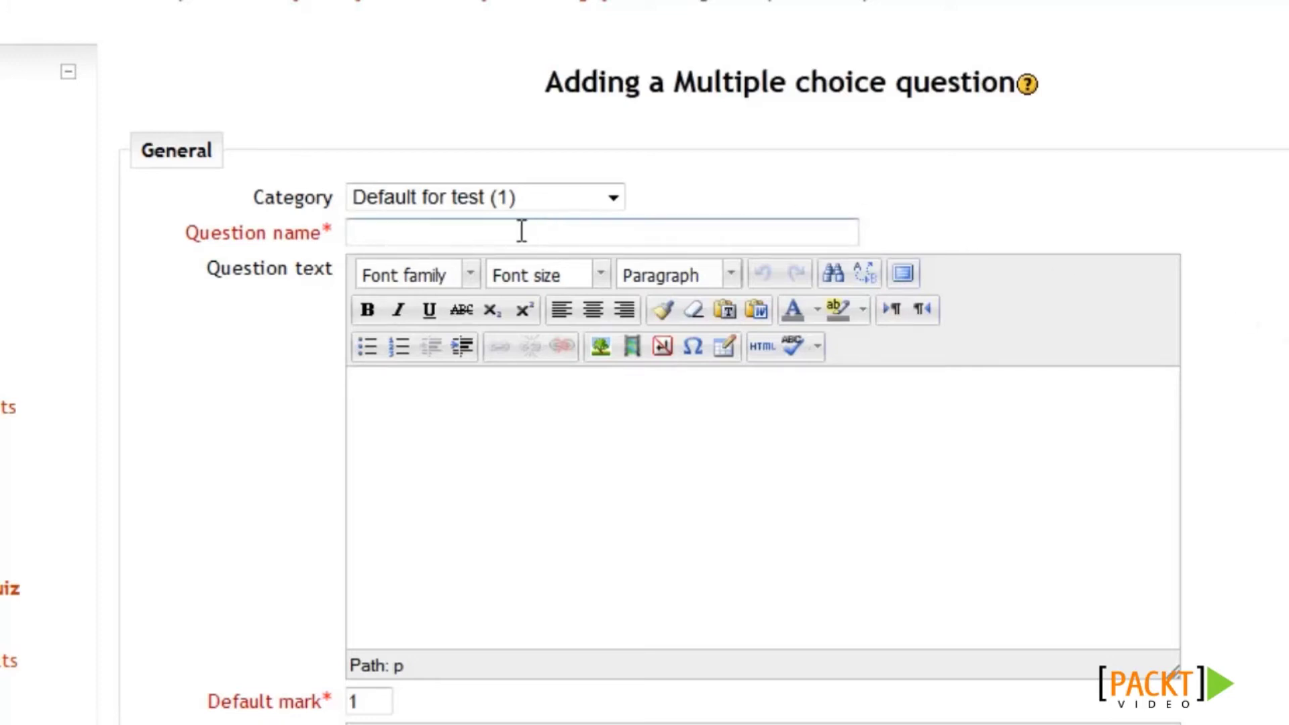
text(Test Multi Choice)
click(549, 490)
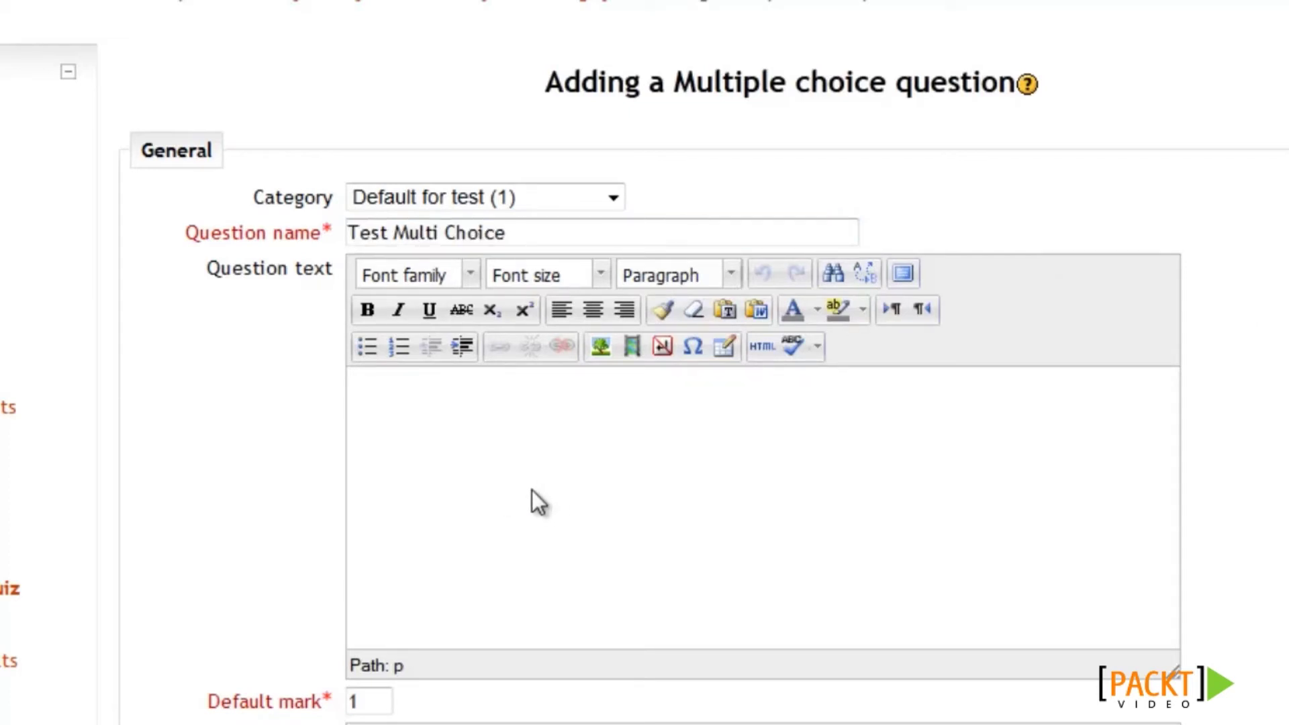
text(This is a multiple choice question.)
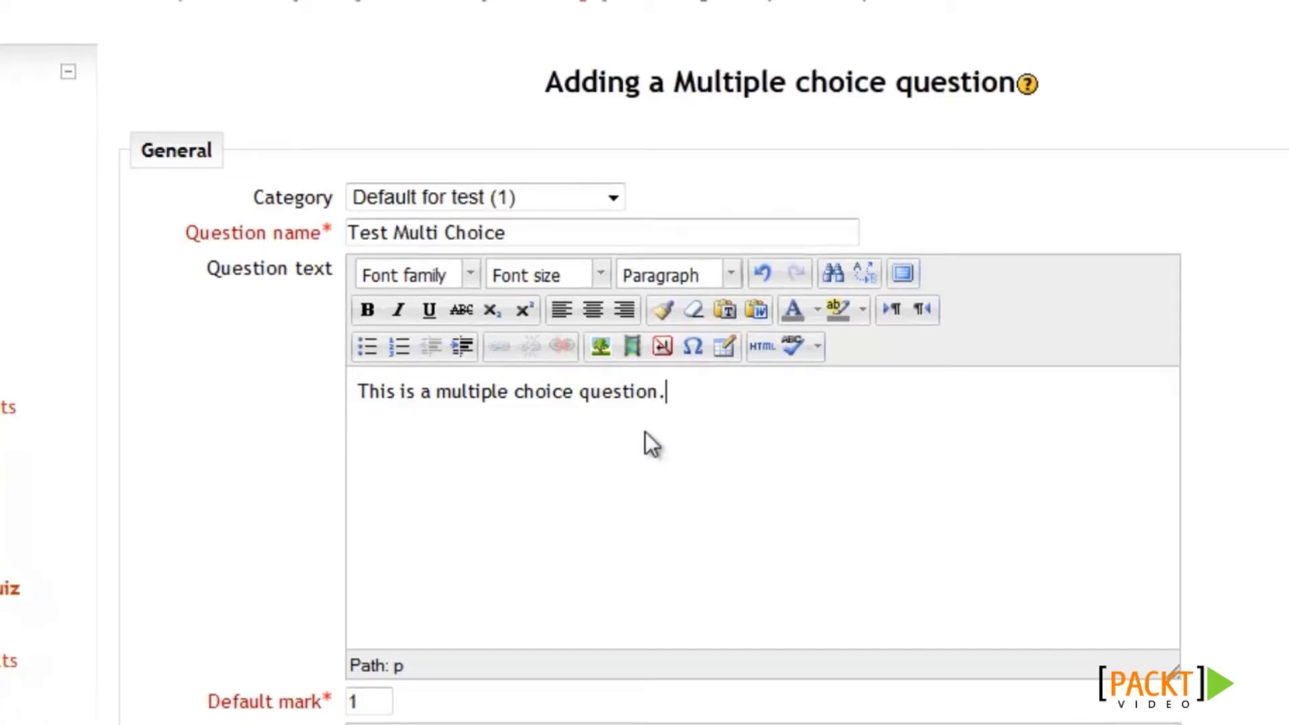
Enter "Correct Answer" as the answer for Choice 1 of the question and set its grade to 100%.
scroll(646, 432, down, 2)
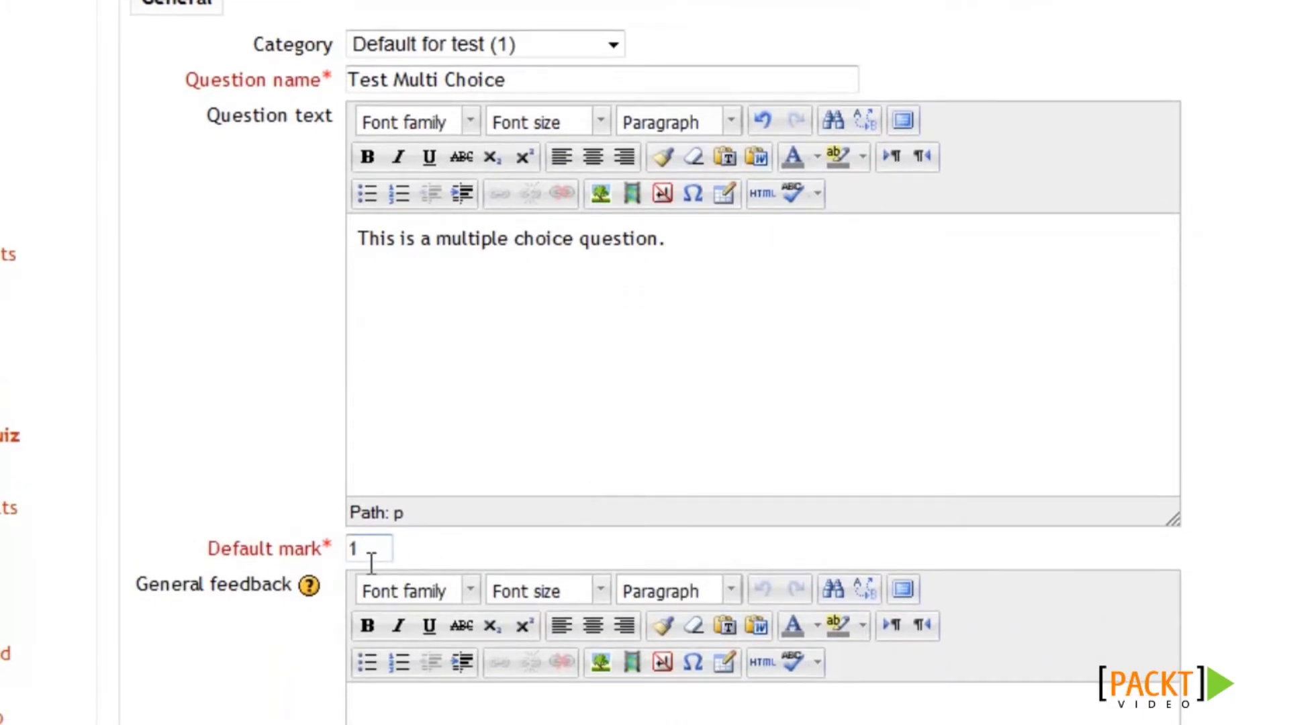
scroll(418, 562, down, 4)
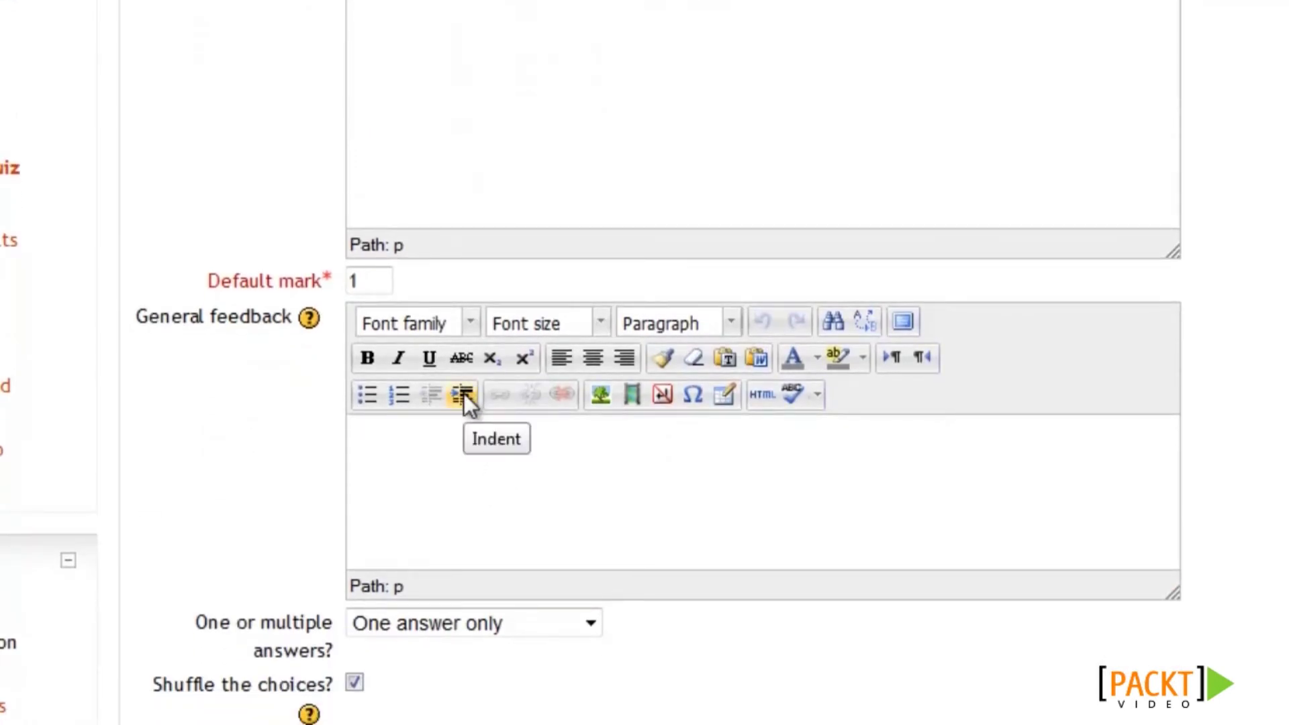
scroll(713, 384, down, 4)
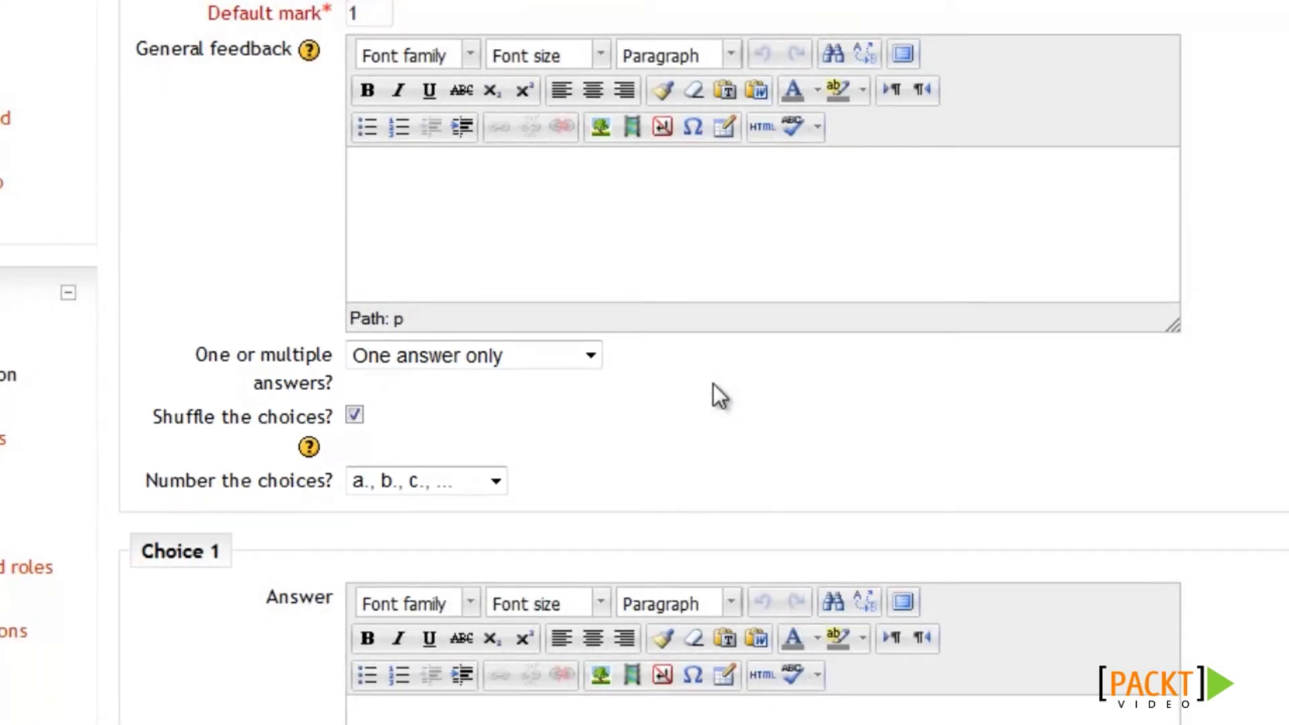
scroll(713, 384, down, 6)
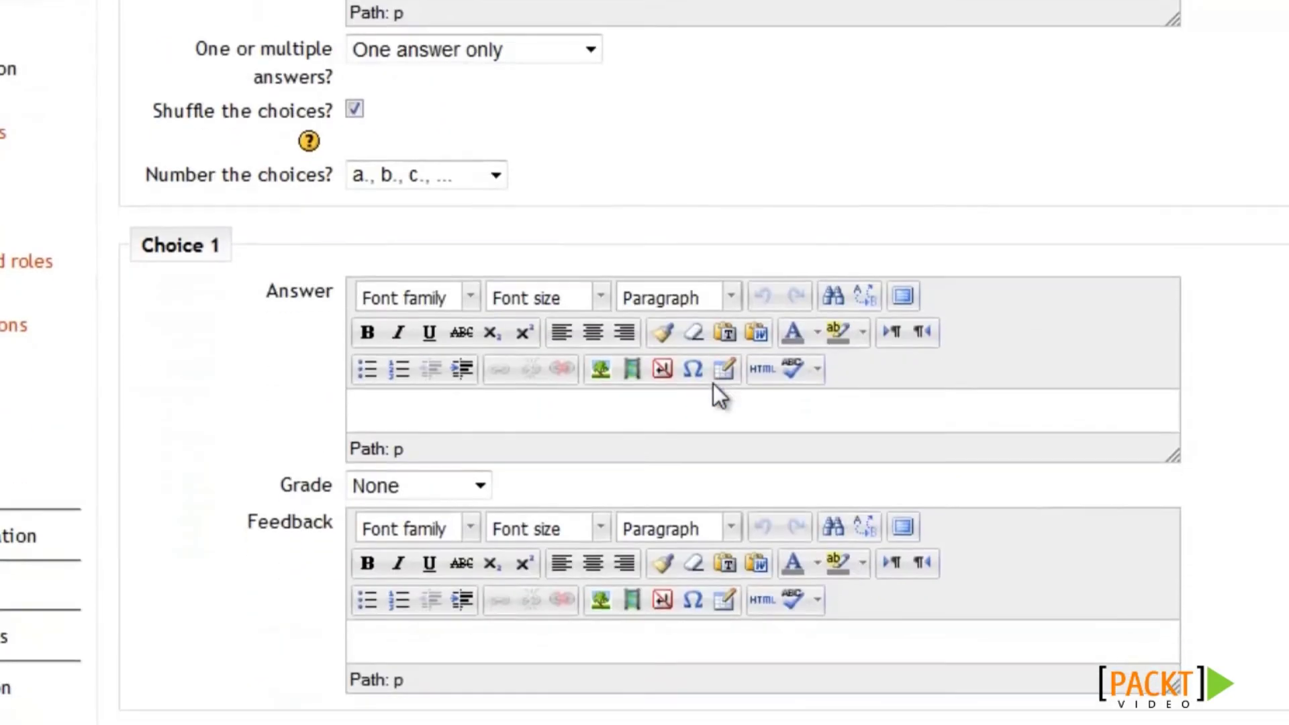
scroll(713, 384, down, 1)
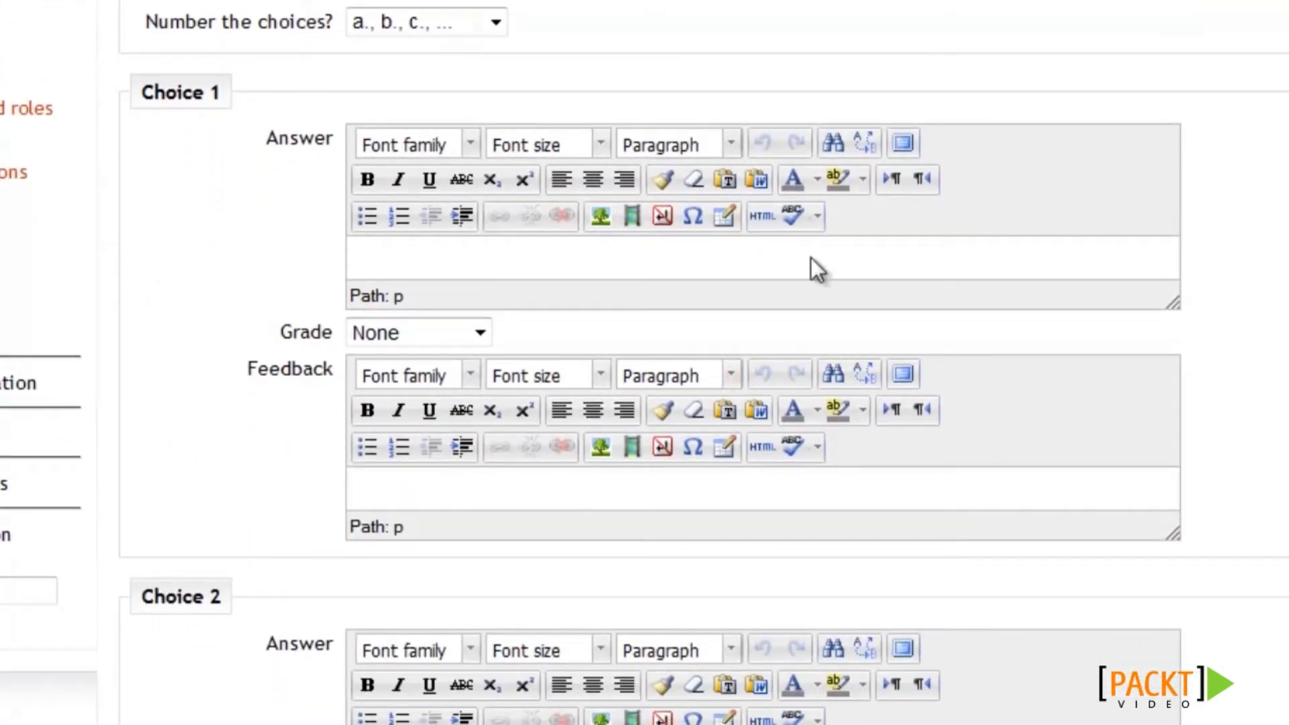
text(Correct Answer)
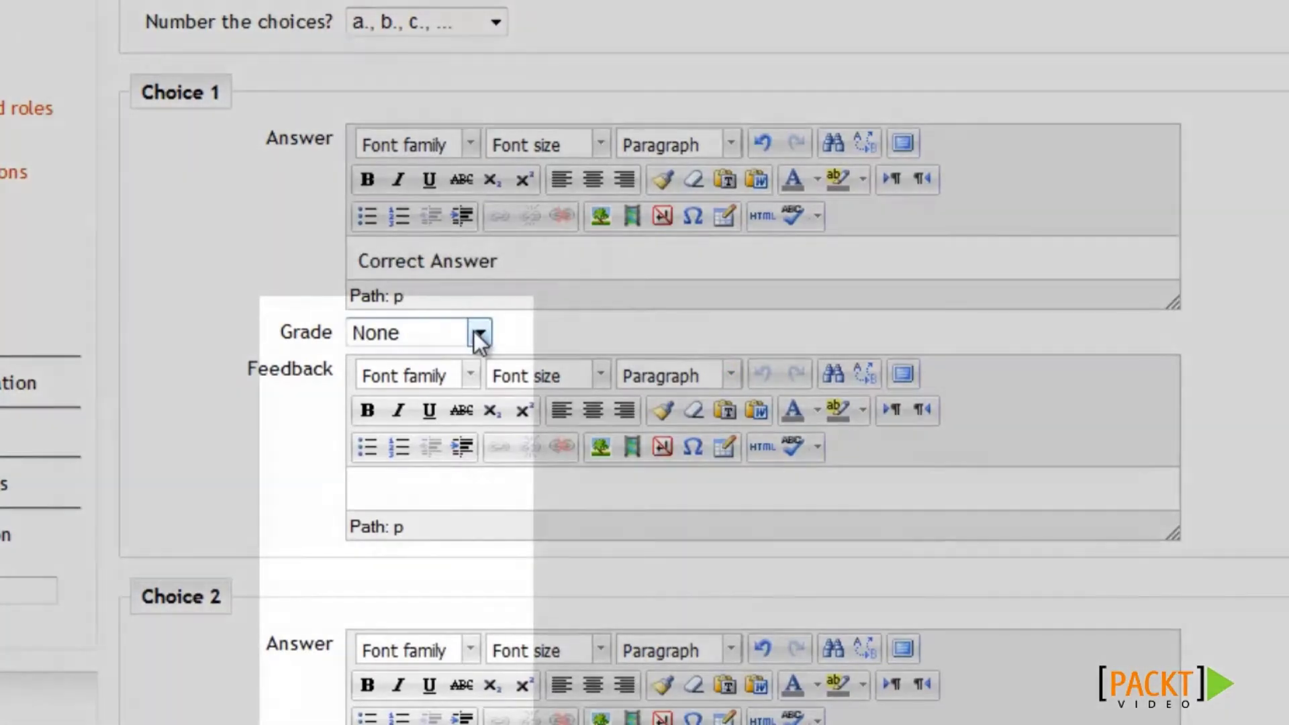
click(474, 331)
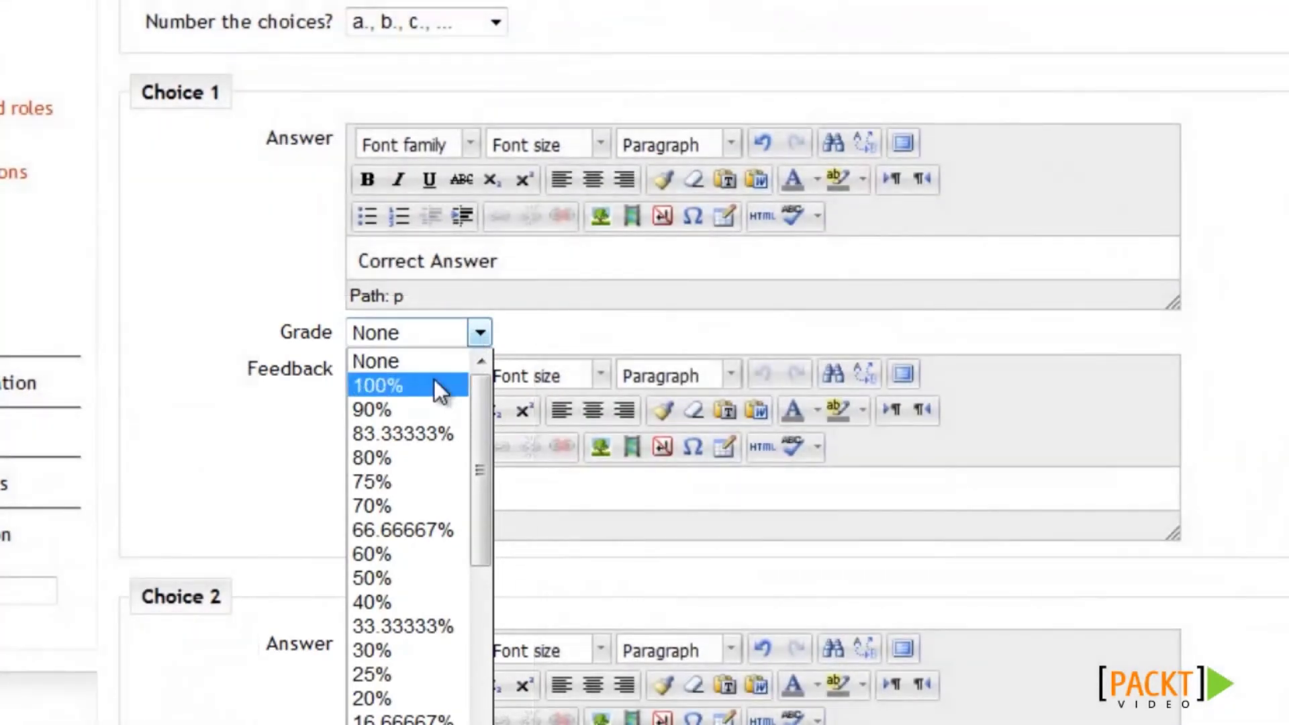
click(433, 385)
Enter "Wrong Answer" as the answer text for Choice 2 and Choice 3.
scroll(435, 374, down, 2)
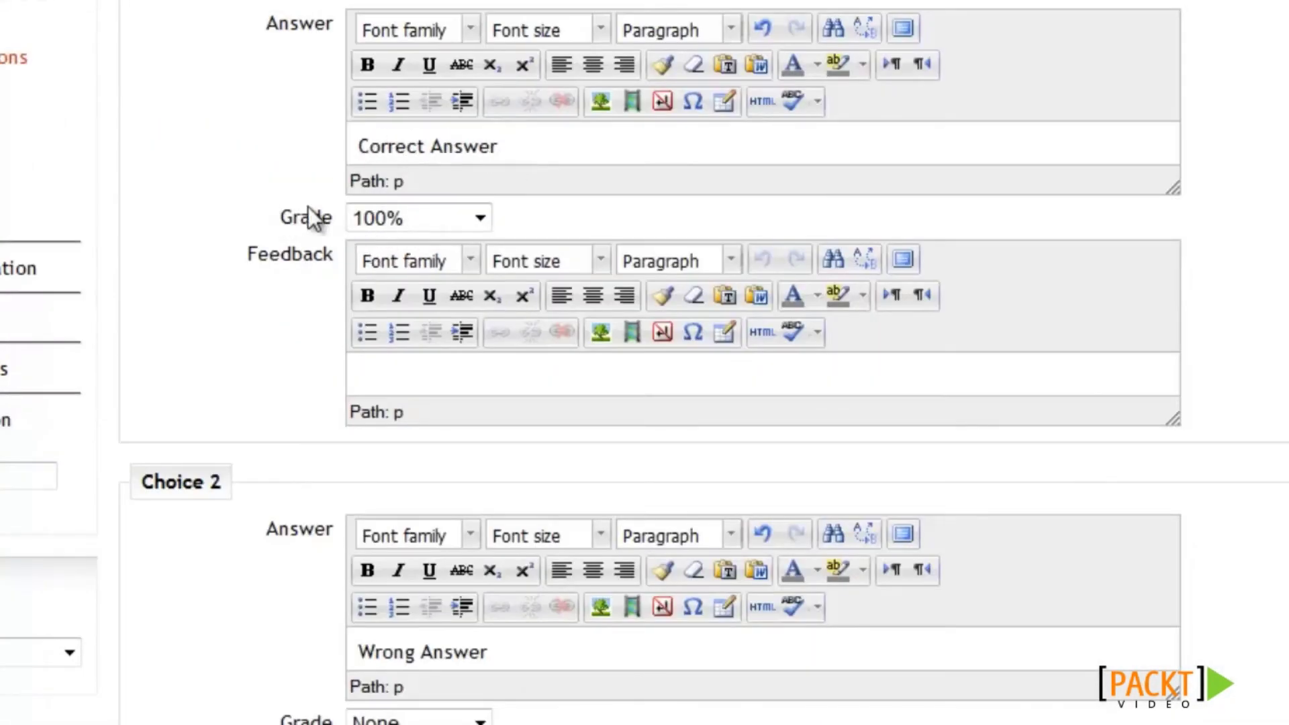
scroll(533, 636, down, 1)
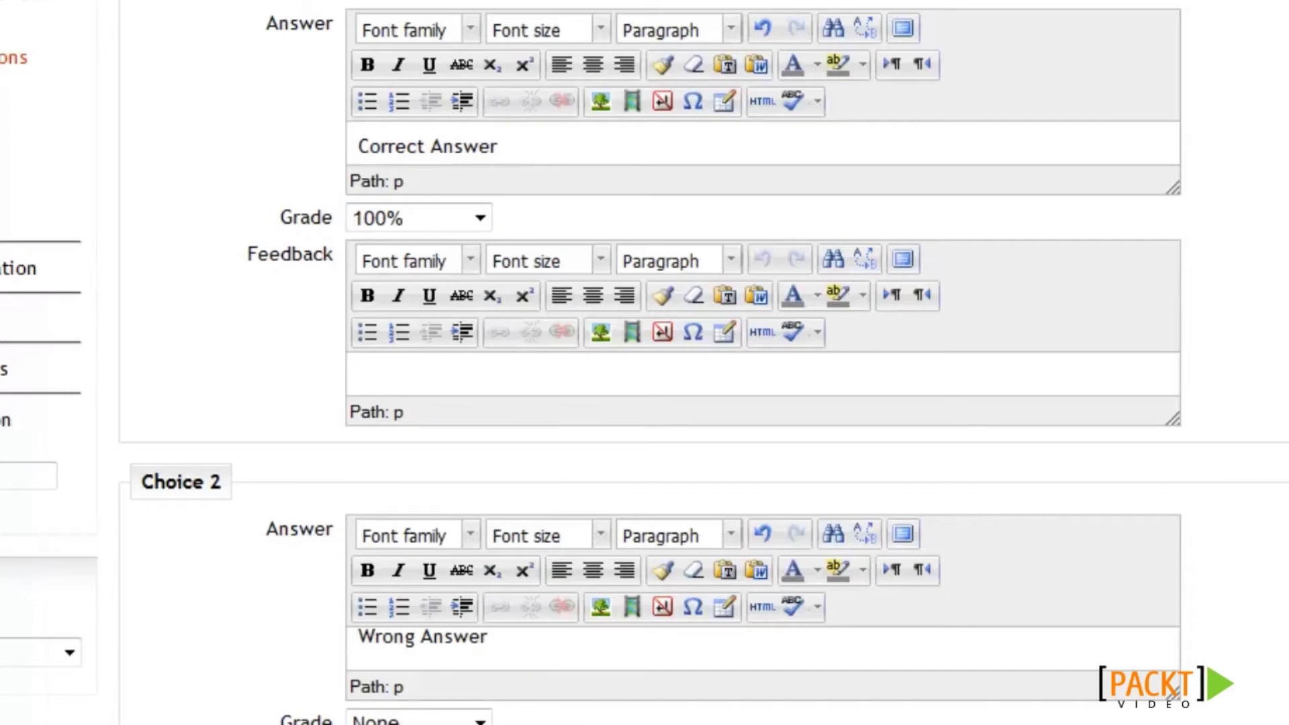
scroll(593, 363, down, 10)
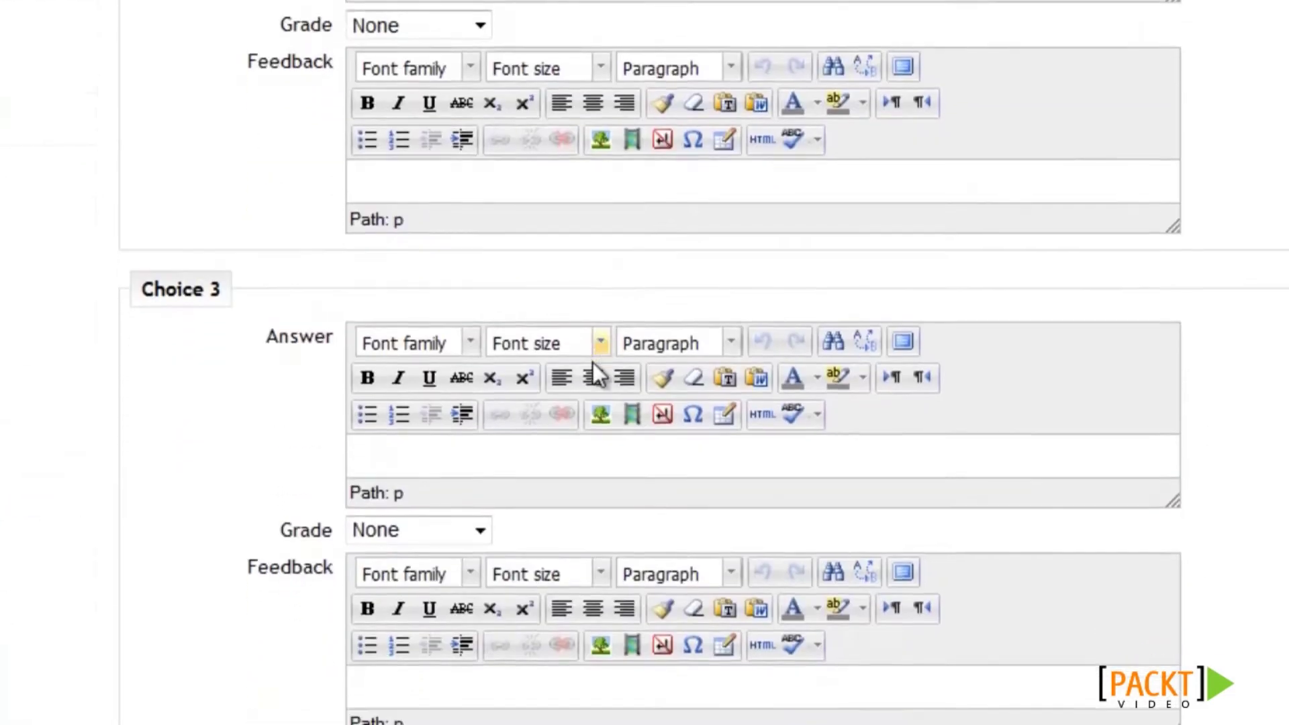
scroll(594, 363, down, 1)
click(495, 396)
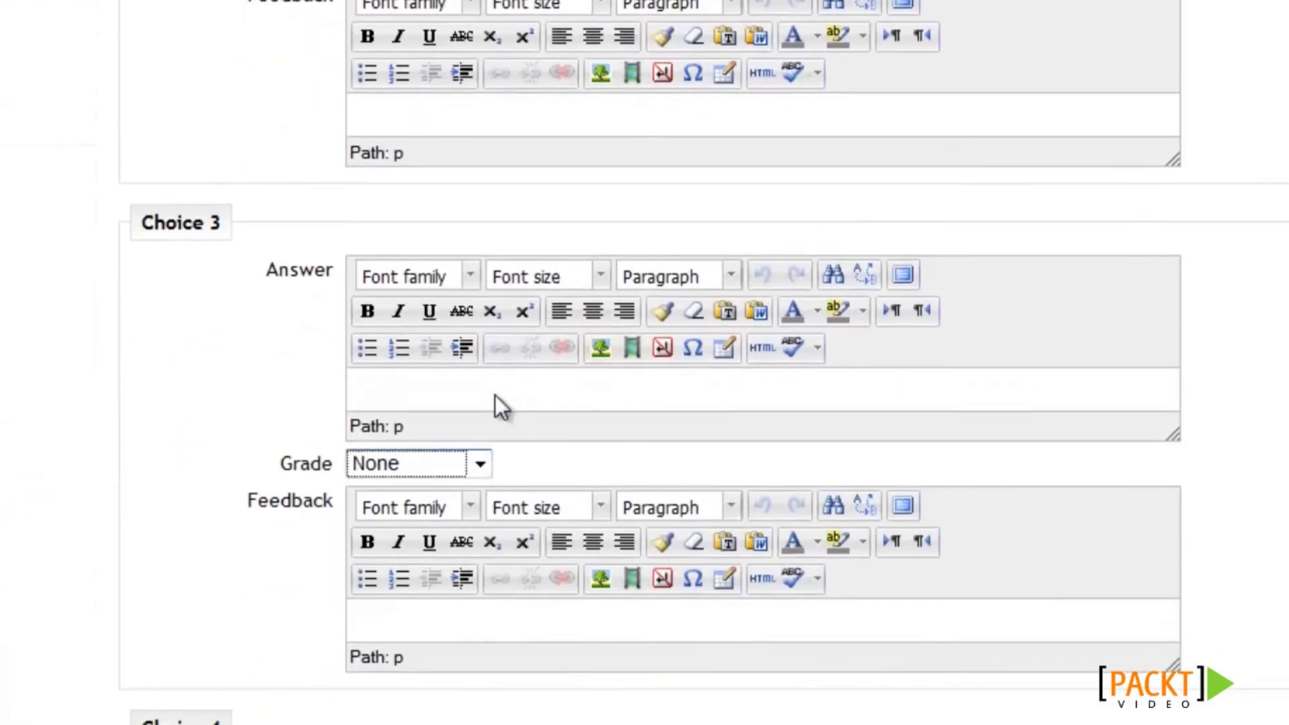
text(Wrong Answer)
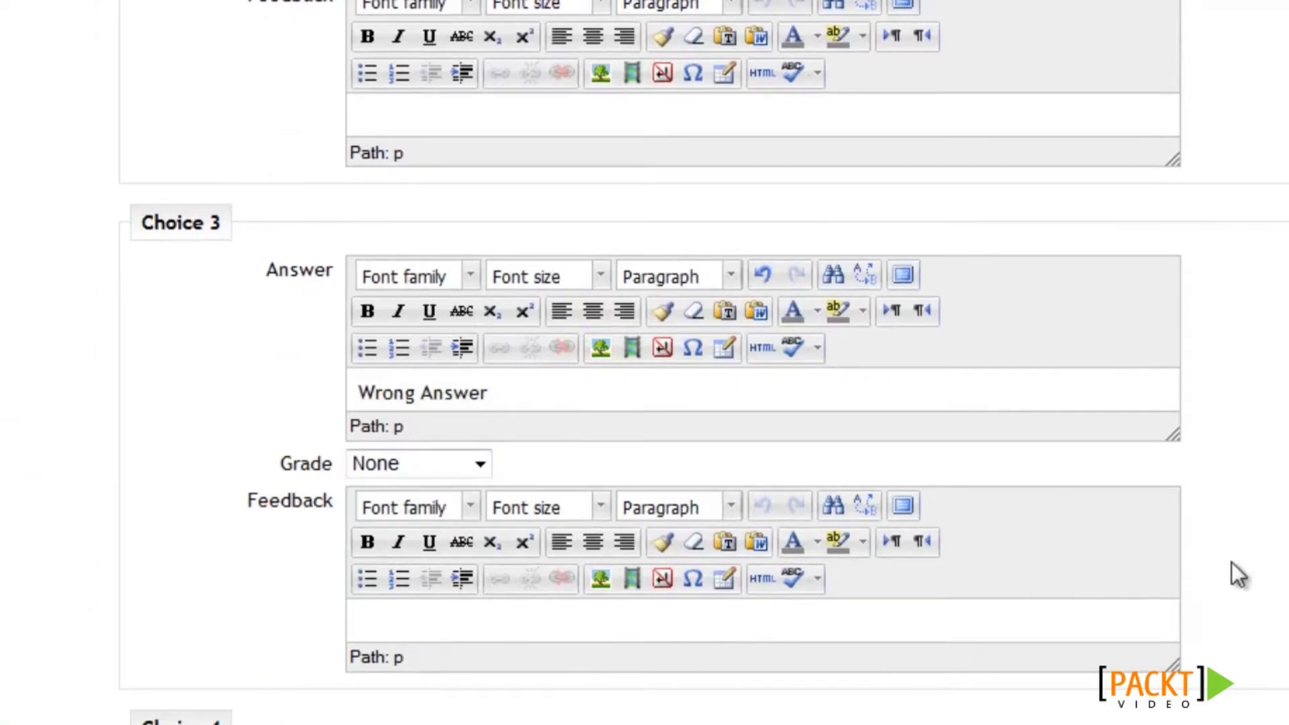
Set the feedback to "Great Job" for correct and "Sorry, that's incorrect" for incorrect responses, and save the question.
scroll(1237, 570, down, 5)
scroll(205, 407, down, 7)
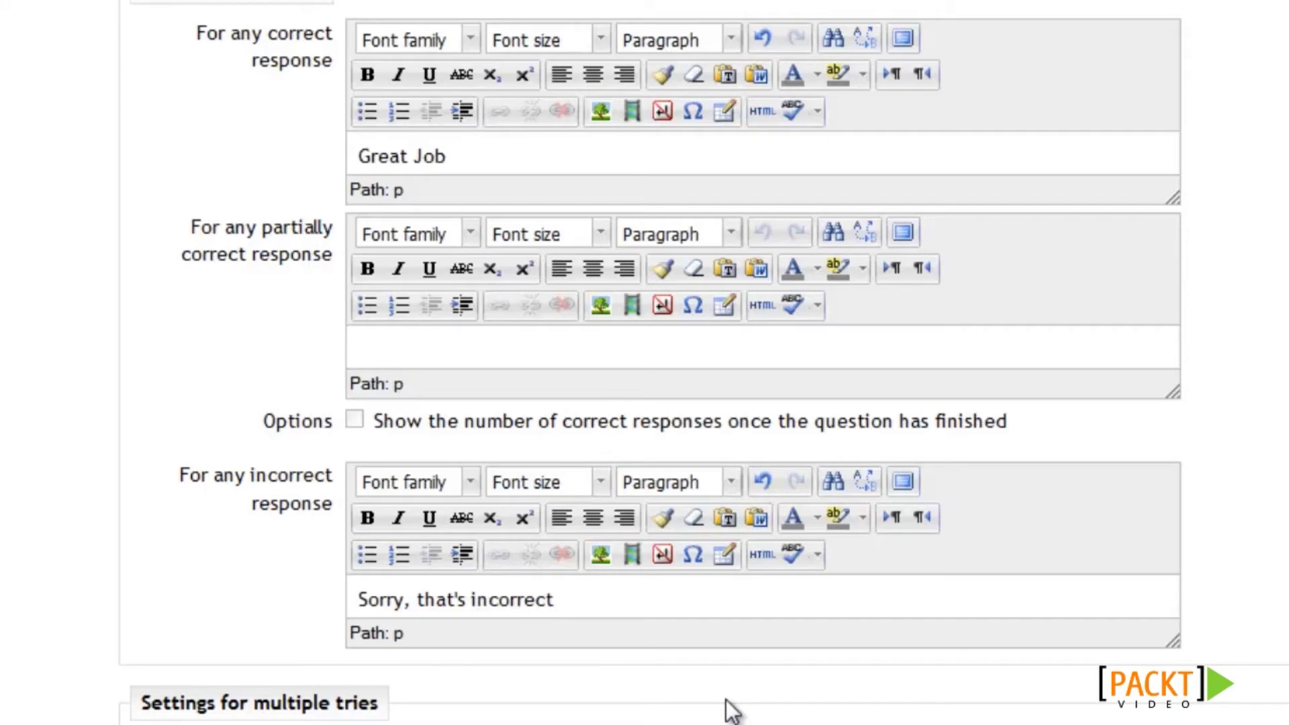
scroll(729, 706, down, 6)
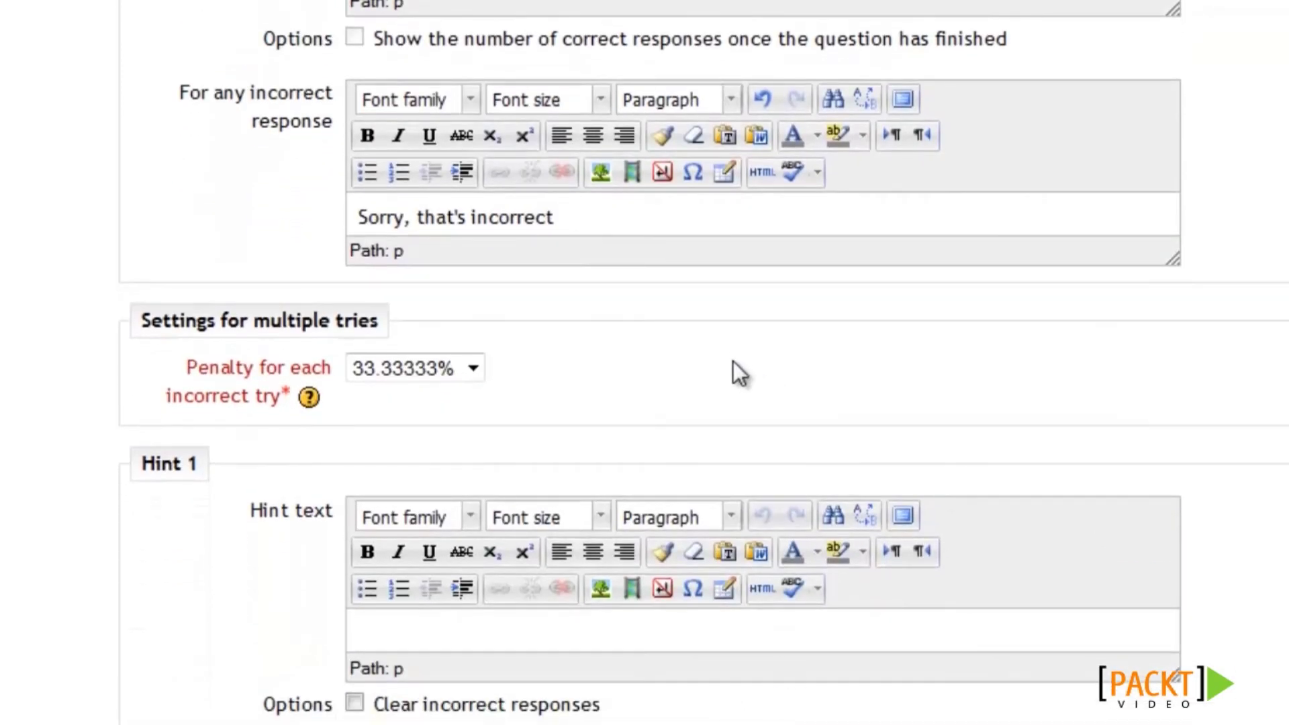
scroll(626, 316, down, 5)
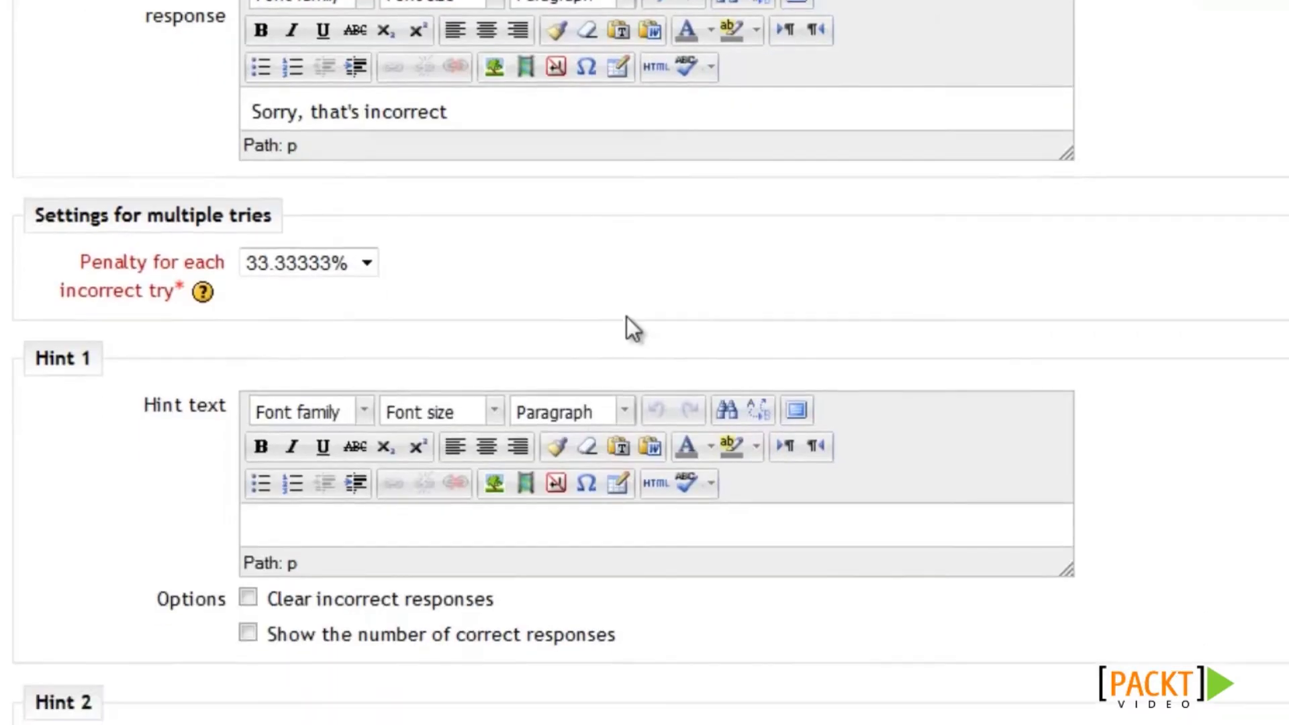
scroll(631, 329, down, 1)
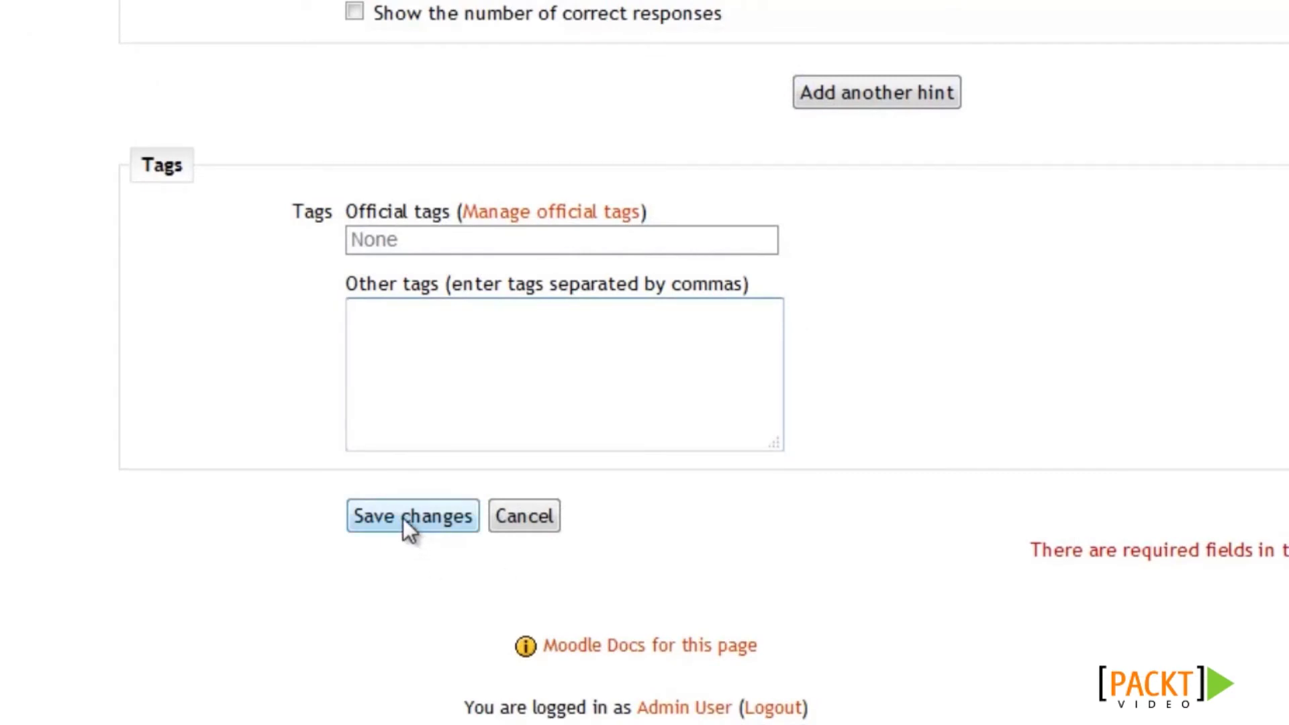
click(436, 501)
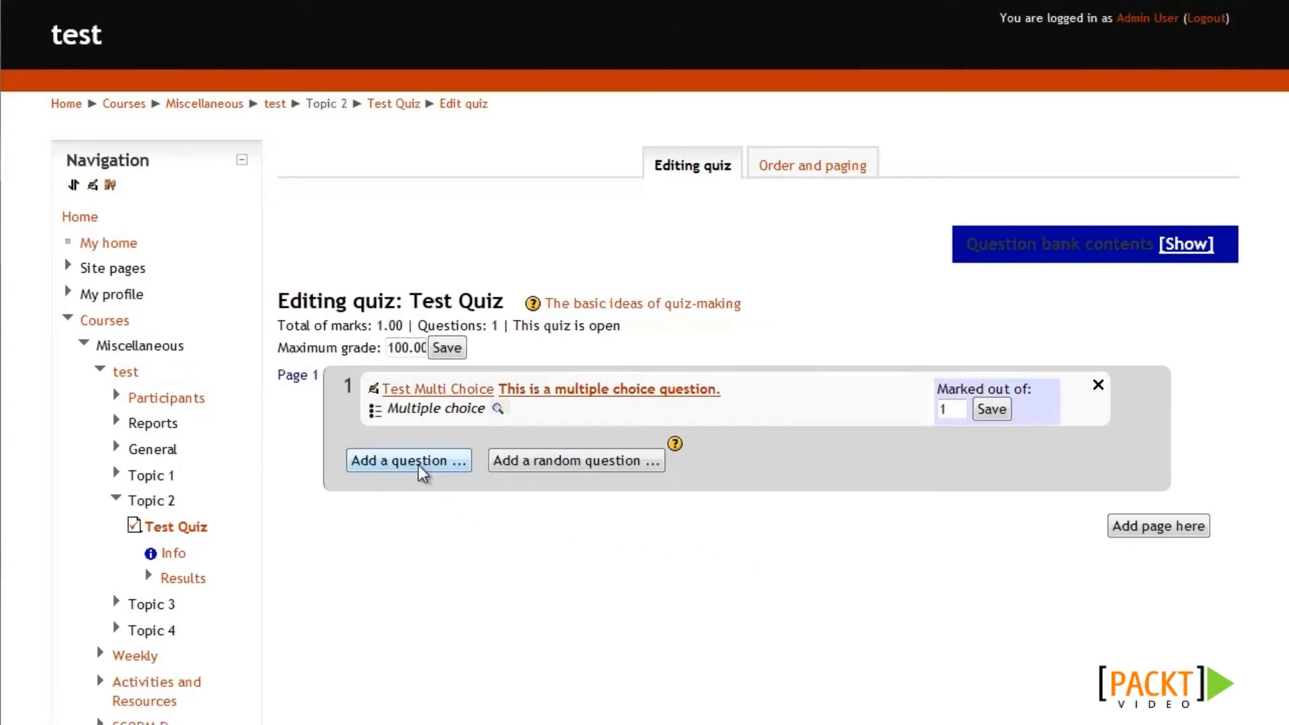
View the option to add another question to Test Quiz, and start an attempt from the quiz's Info page.
click(421, 463)
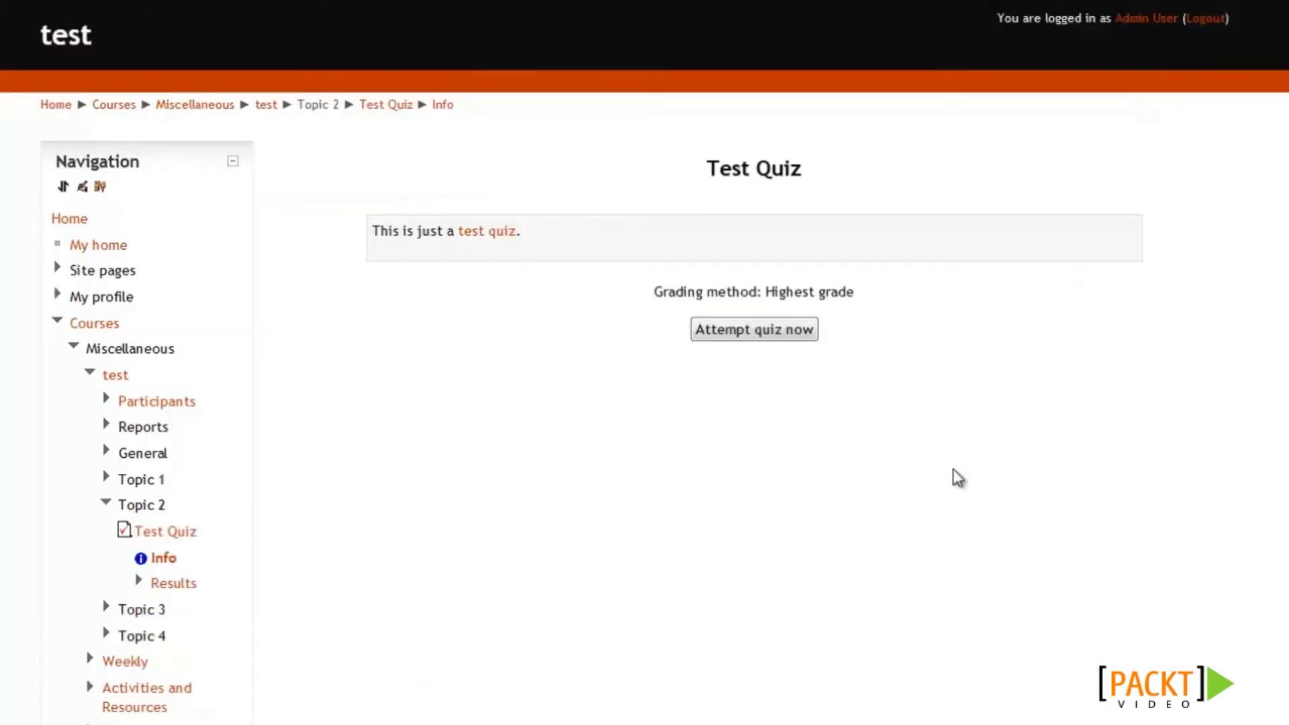
click(739, 336)
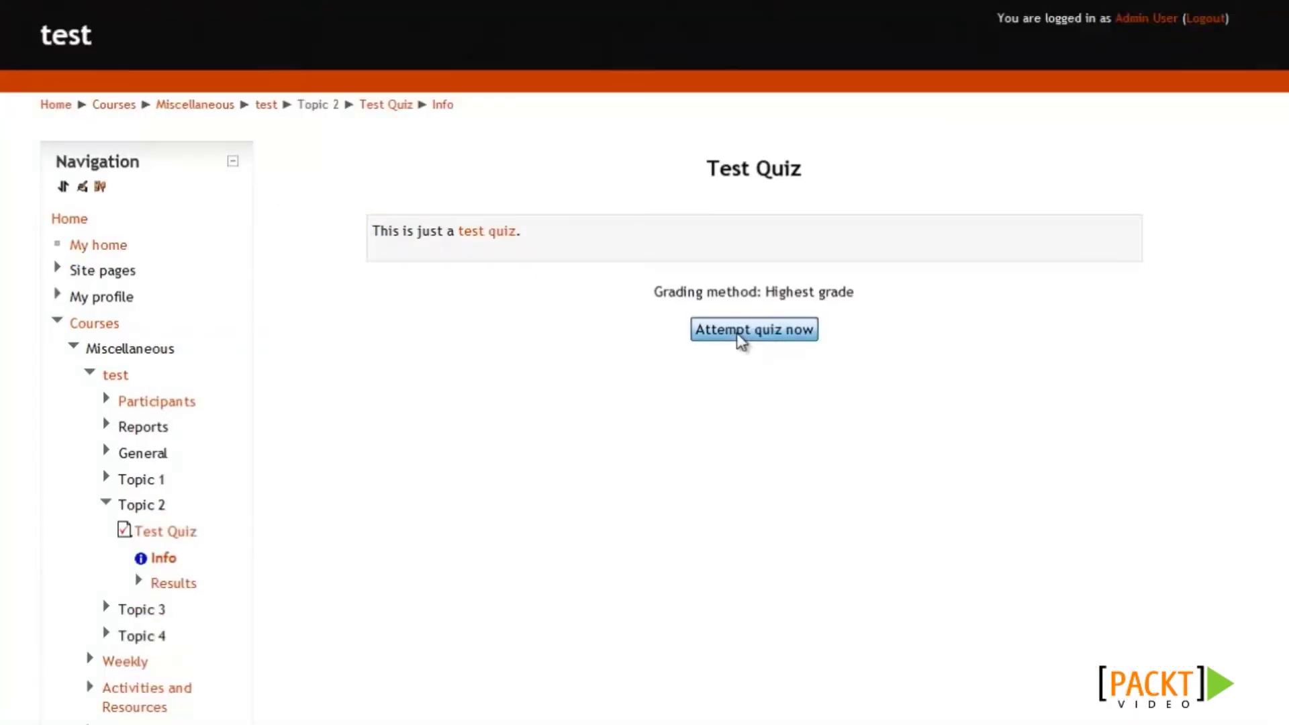
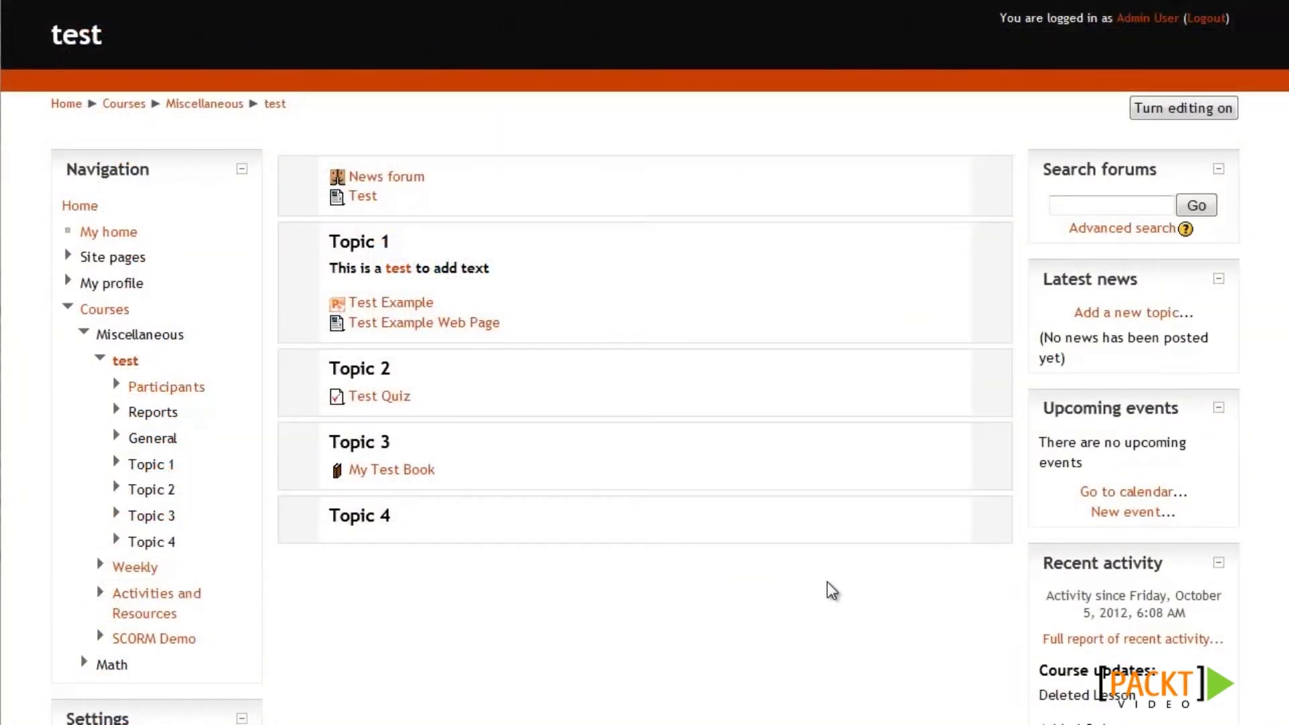
Turn on editing for the test course and add a new Lesson activity to Topic 2.
click(1152, 106)
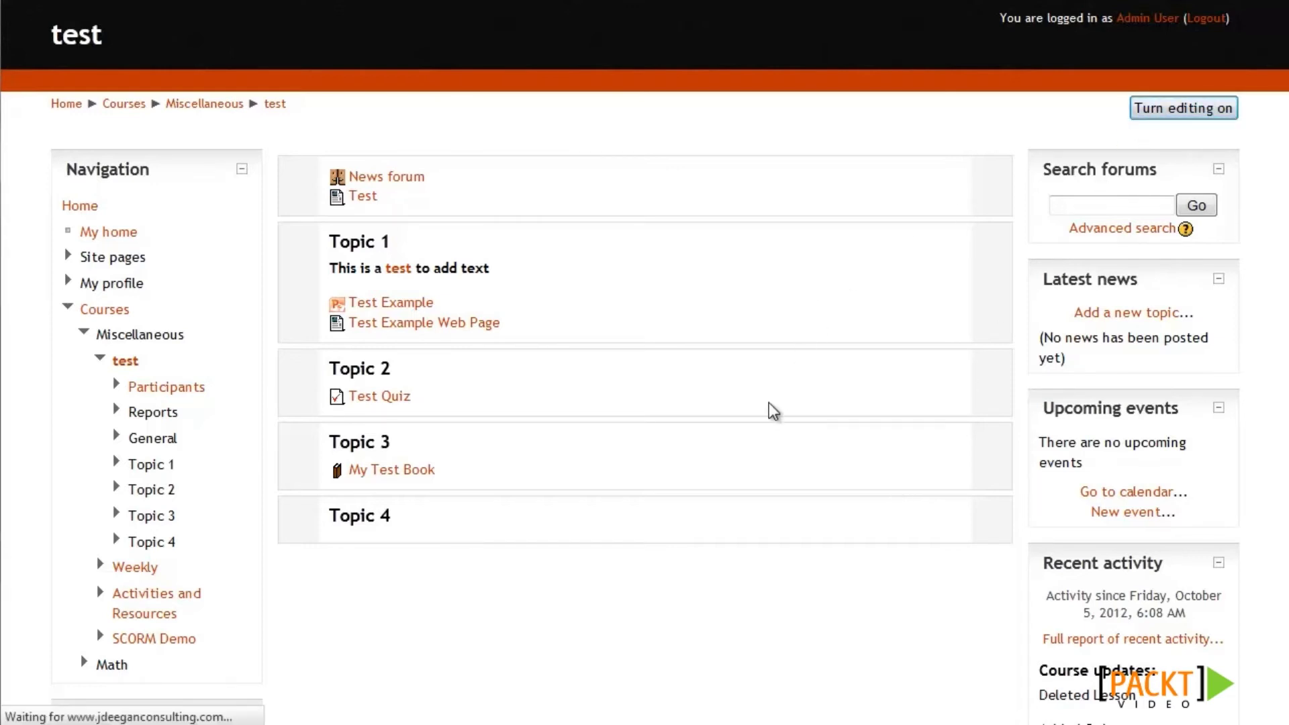
scroll(725, 446, down, 1)
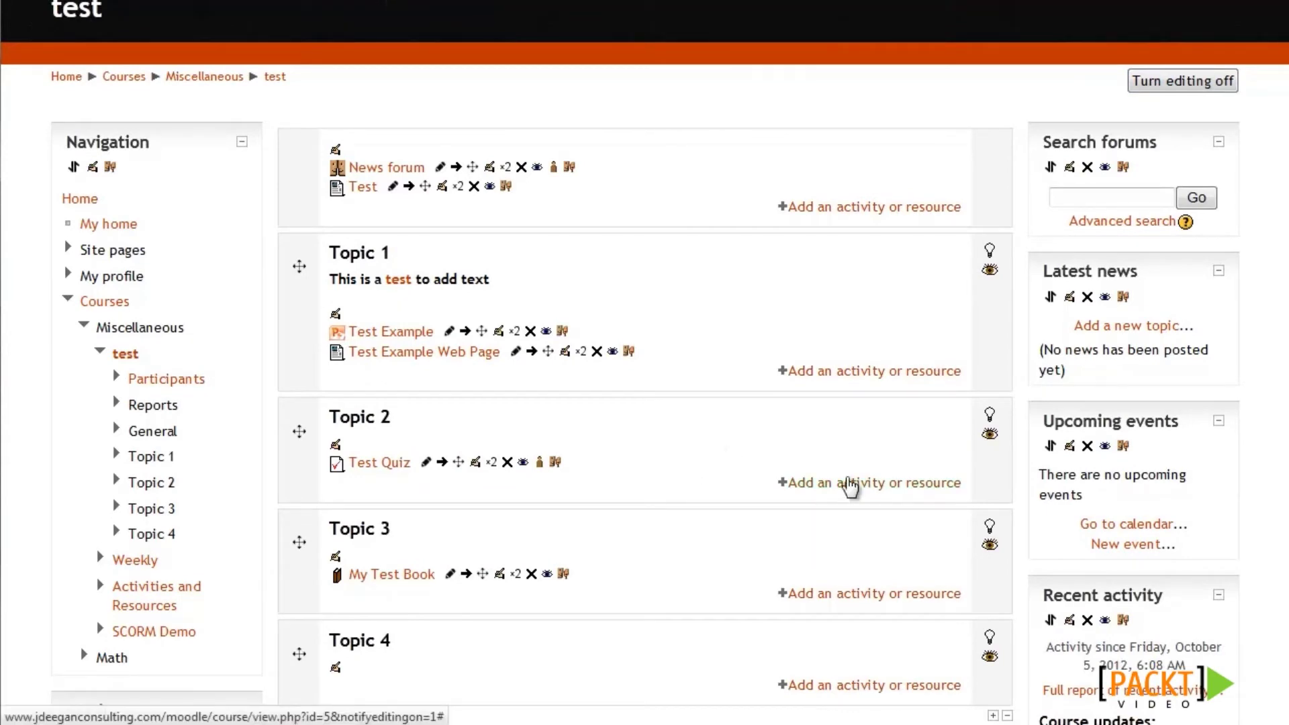
click(849, 484)
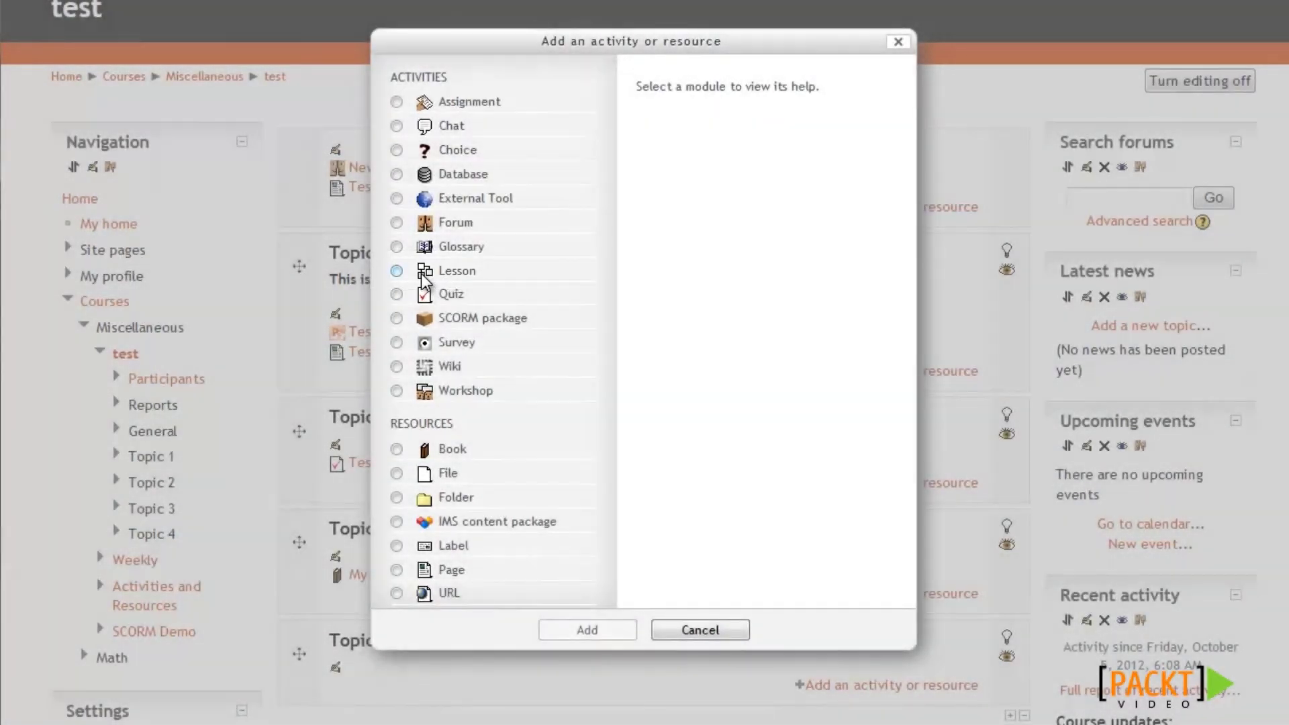
click(421, 273)
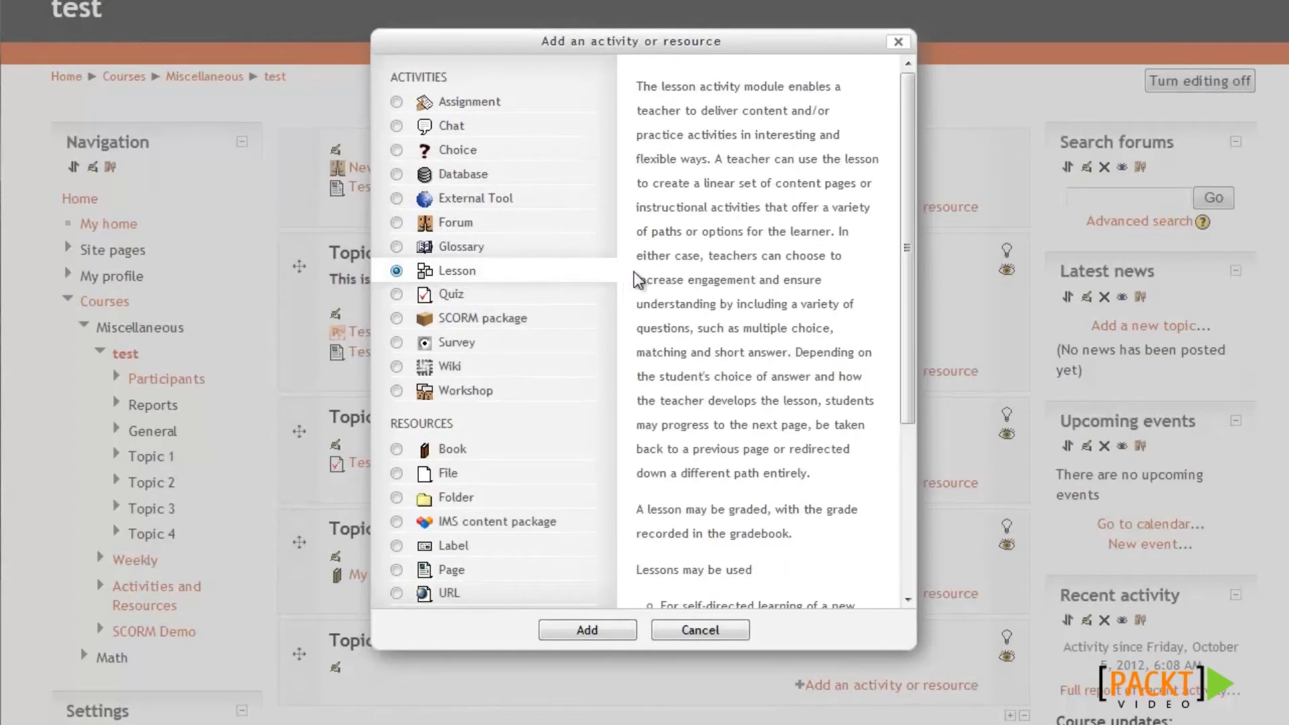
click(586, 630)
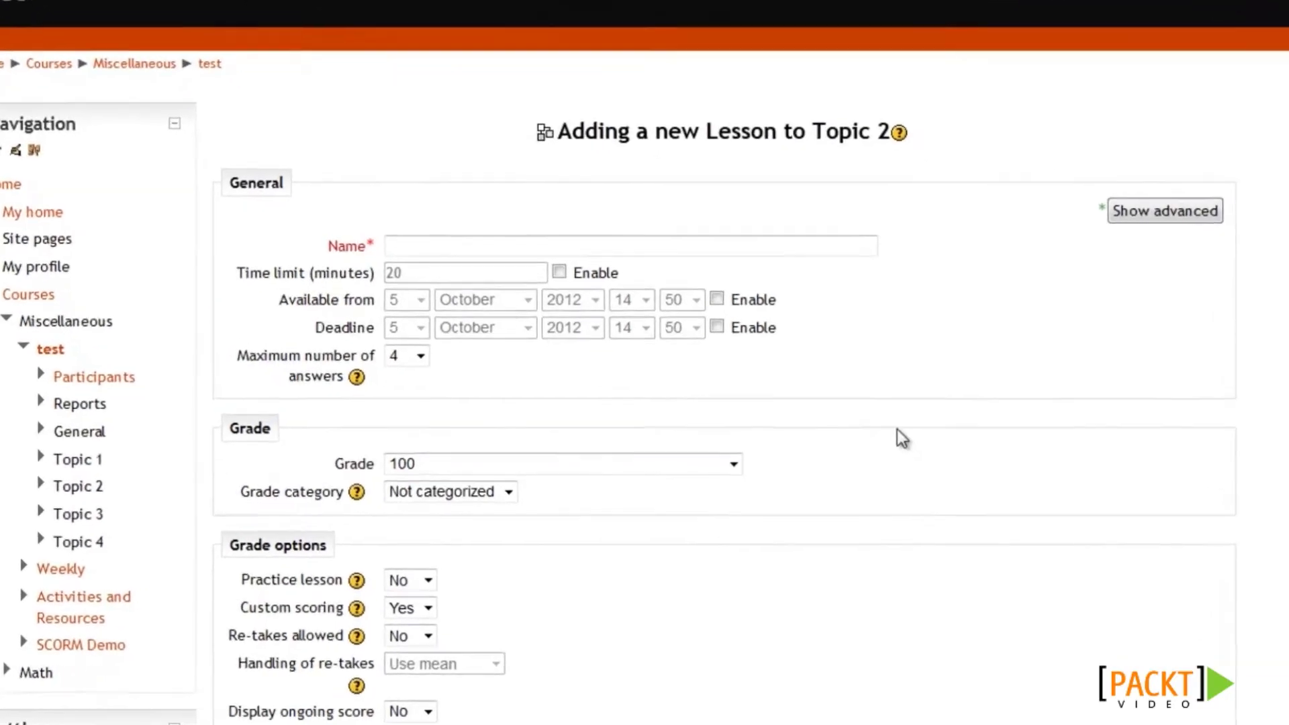
Name the lesson "Test Lesson", review its grade, flow control, pop-up and dependency settings, and save and display it.
click(478, 222)
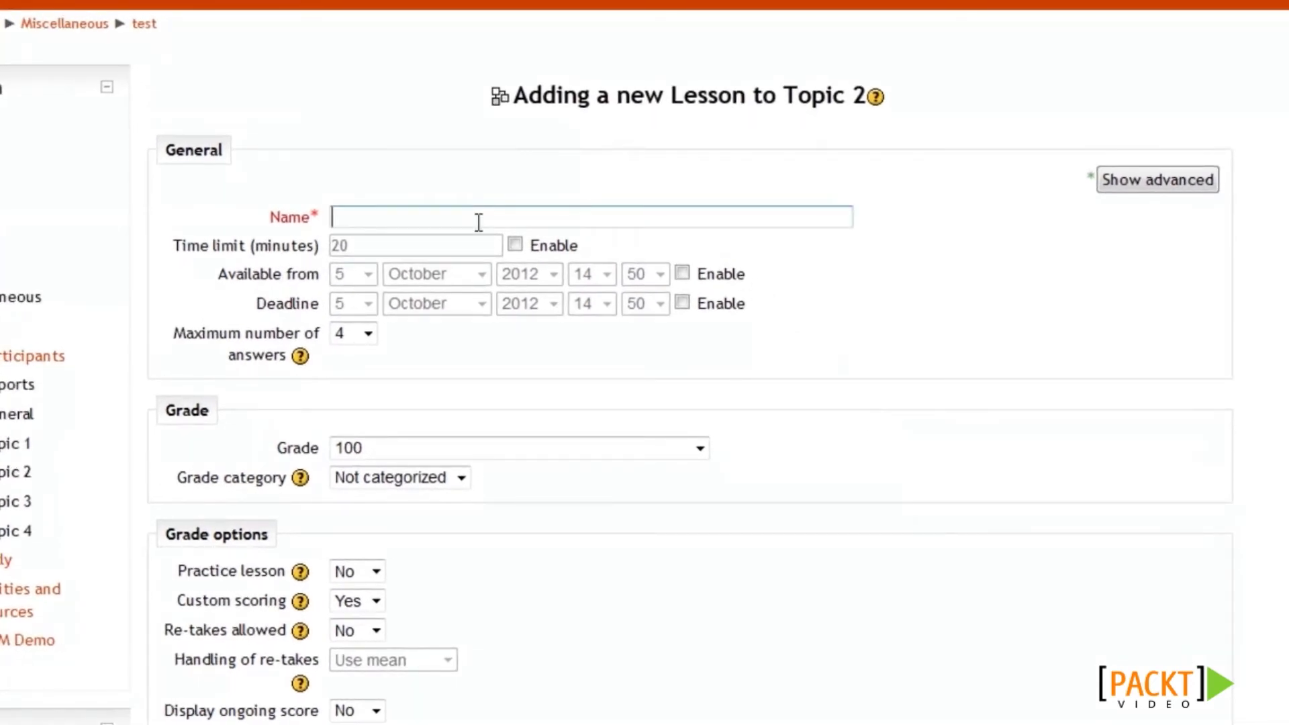
text(Test Lesson)
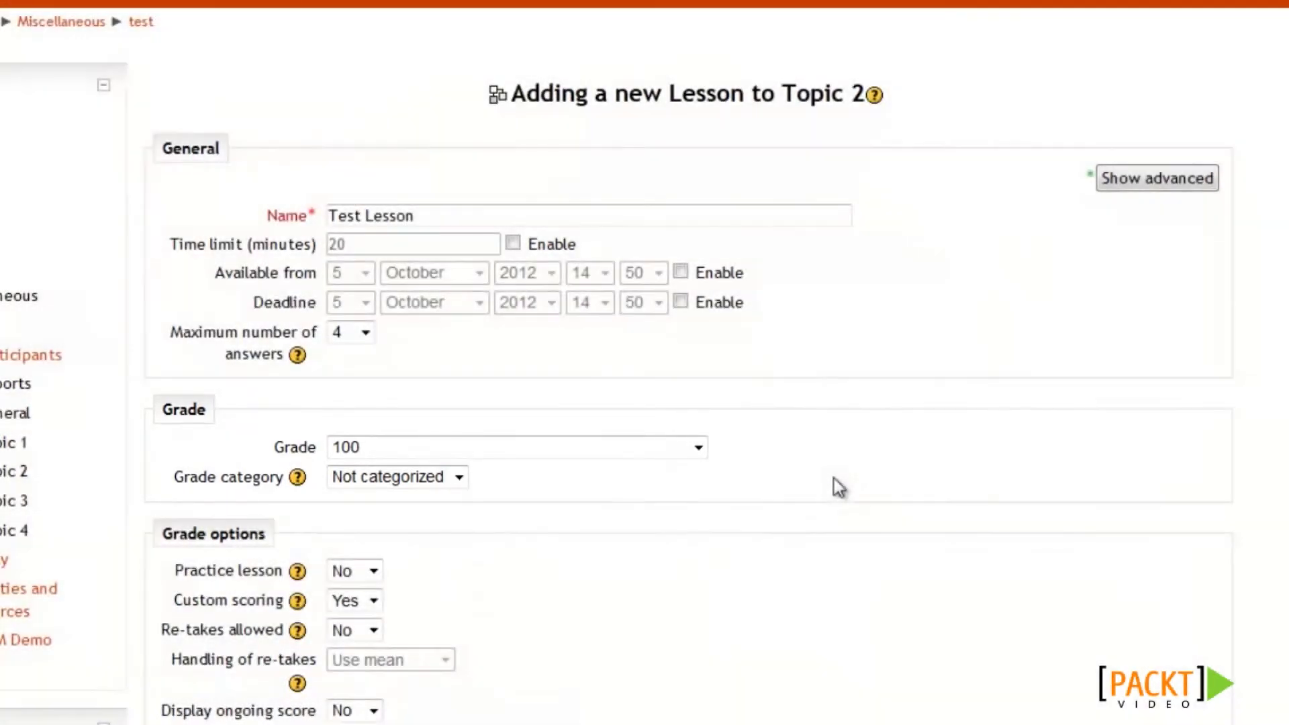
scroll(797, 433, down, 4)
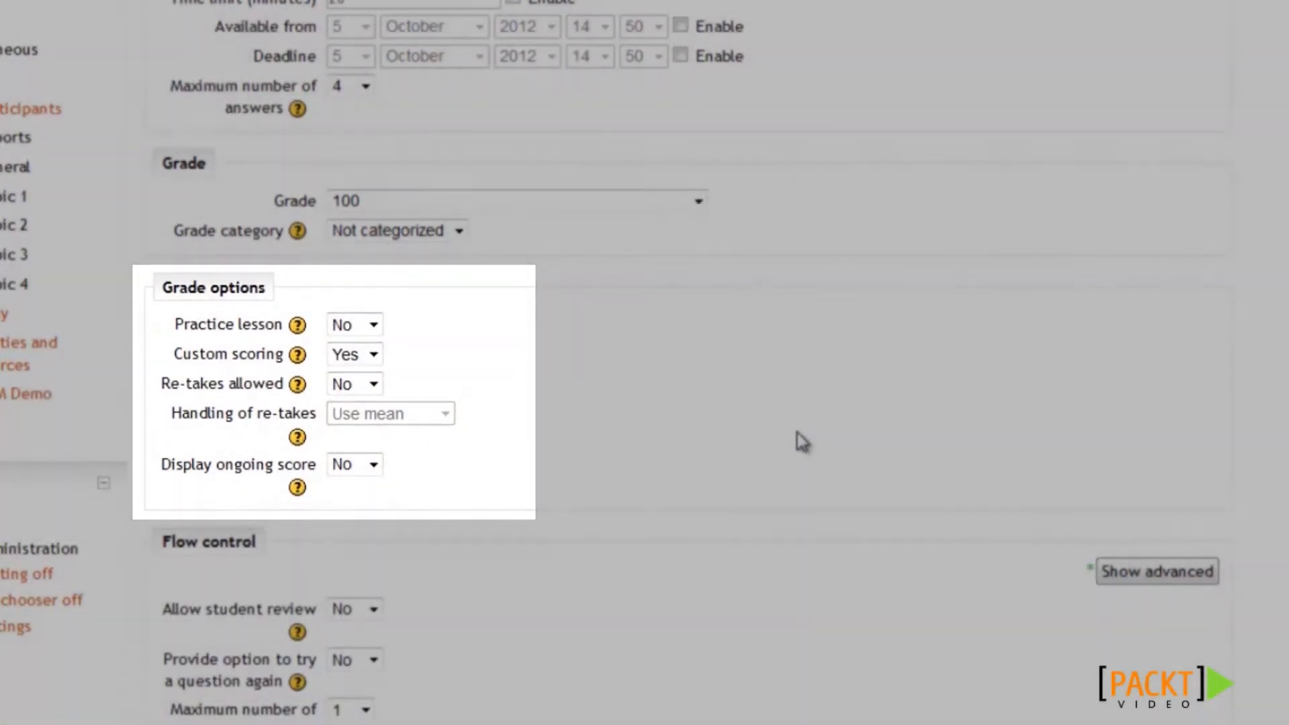
scroll(813, 400, down, 5)
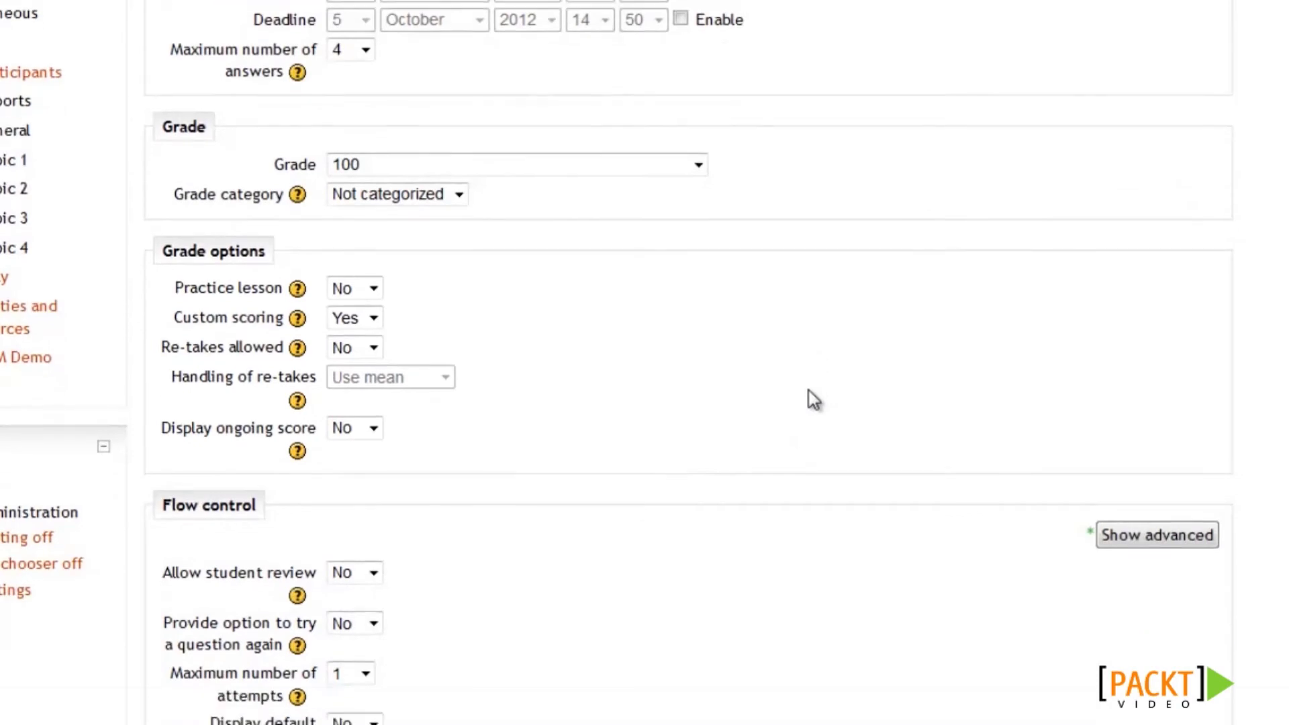
scroll(811, 403, down, 1)
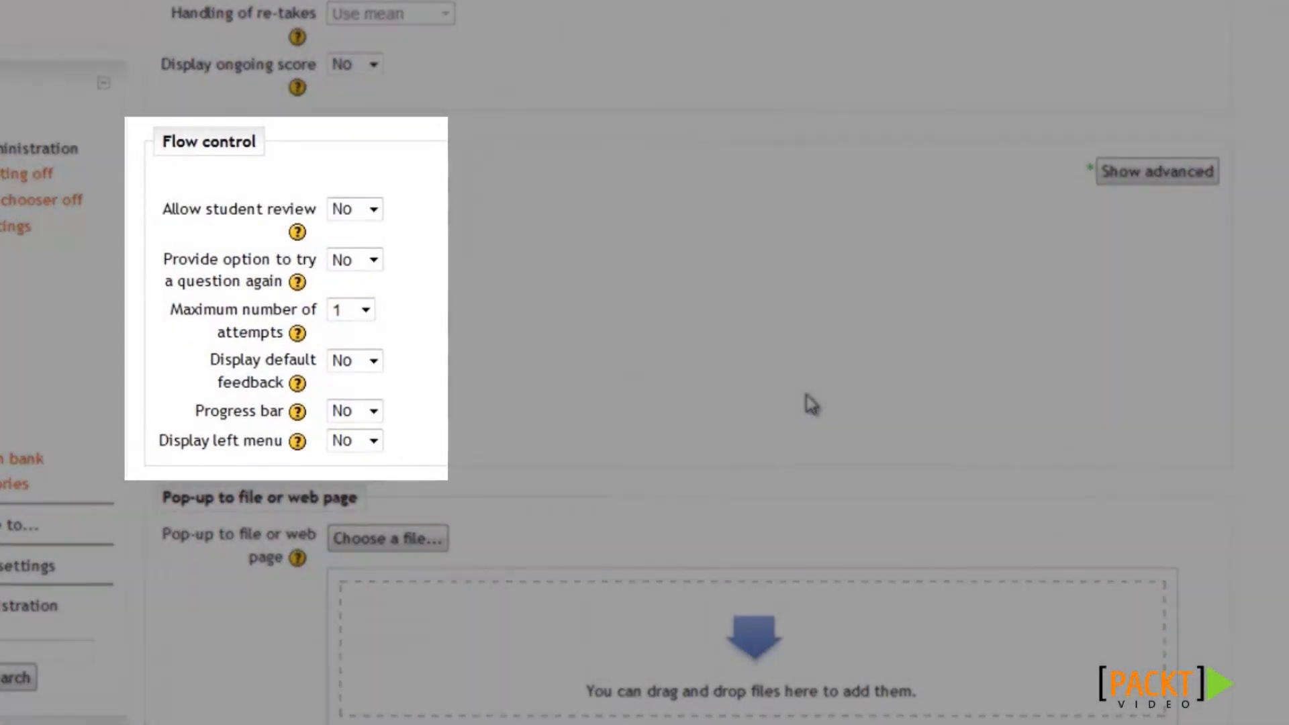
scroll(817, 400, down, 1)
scroll(823, 400, down, 6)
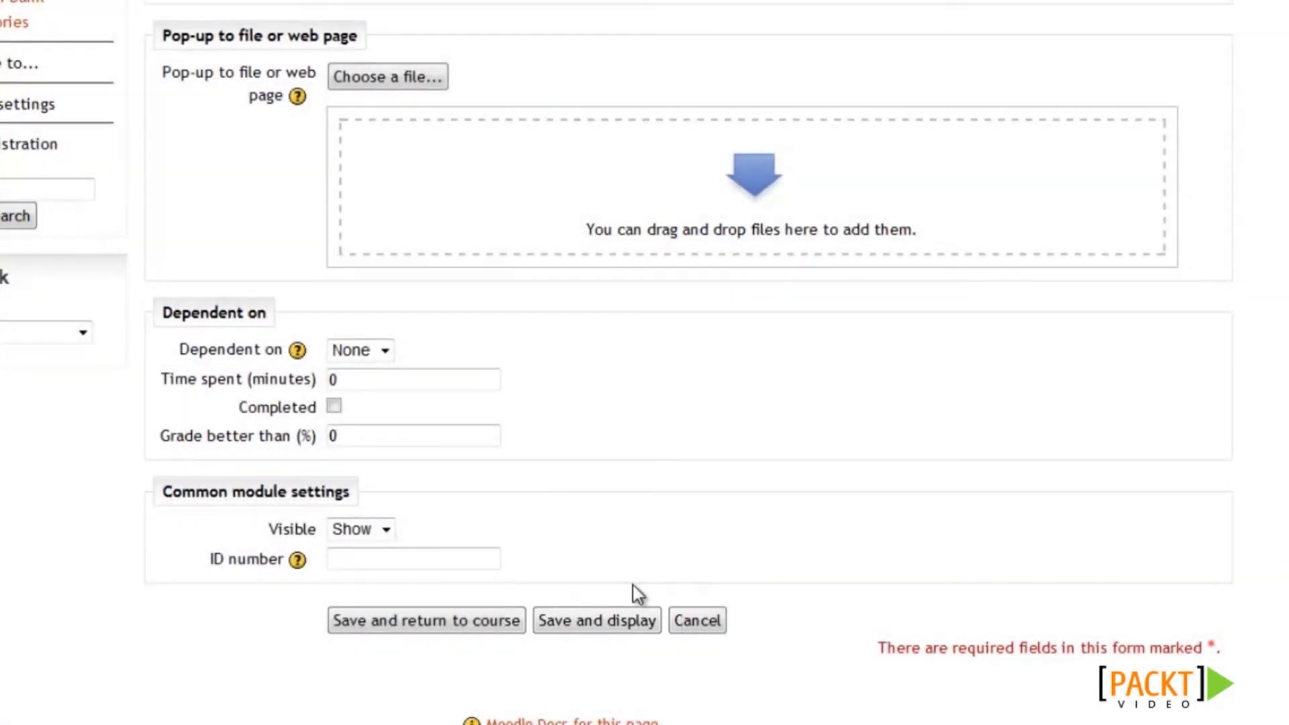
click(622, 622)
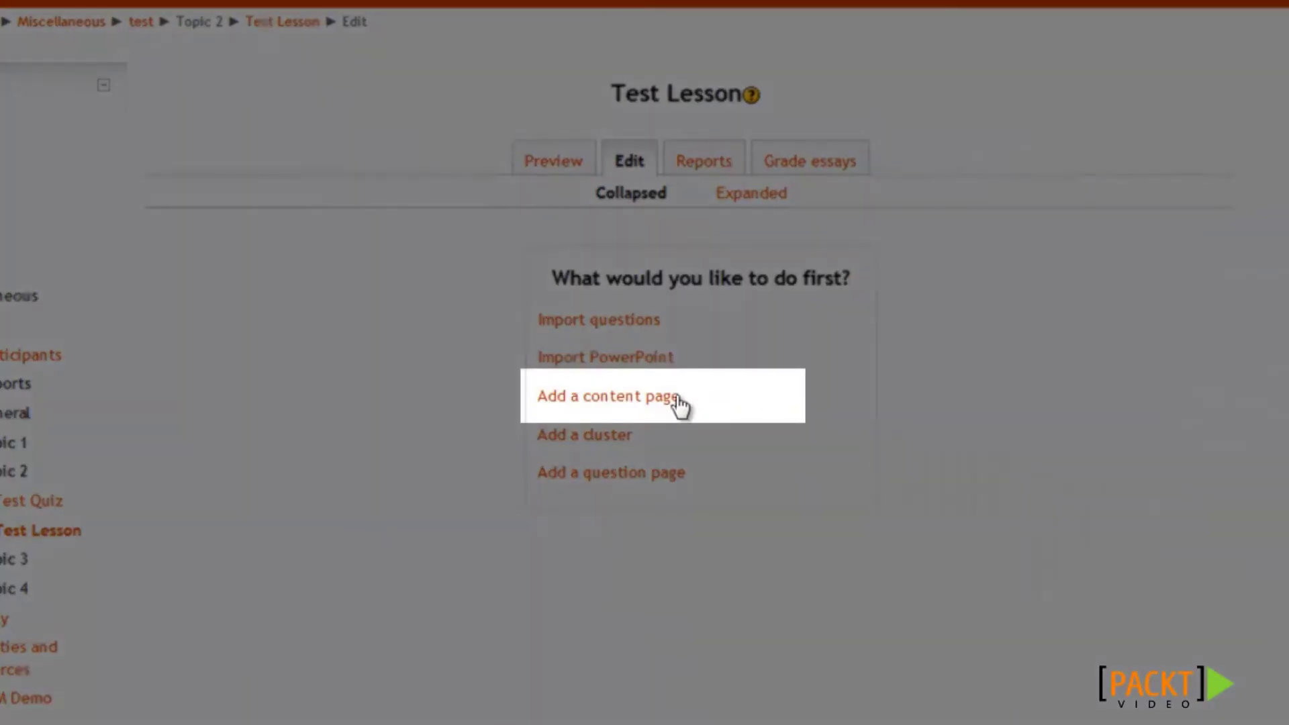
Start adding a content page to Test Lesson and title it "Test Lesson Content Page".
click(680, 402)
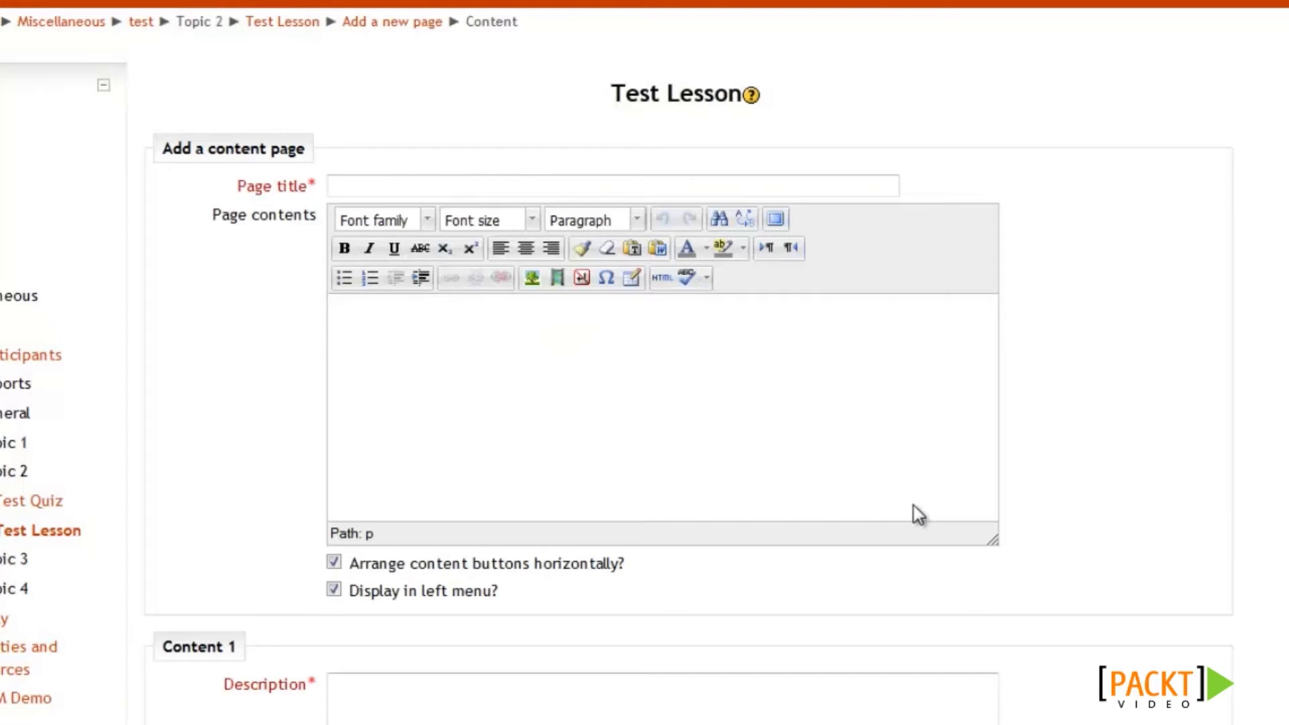
click(474, 188)
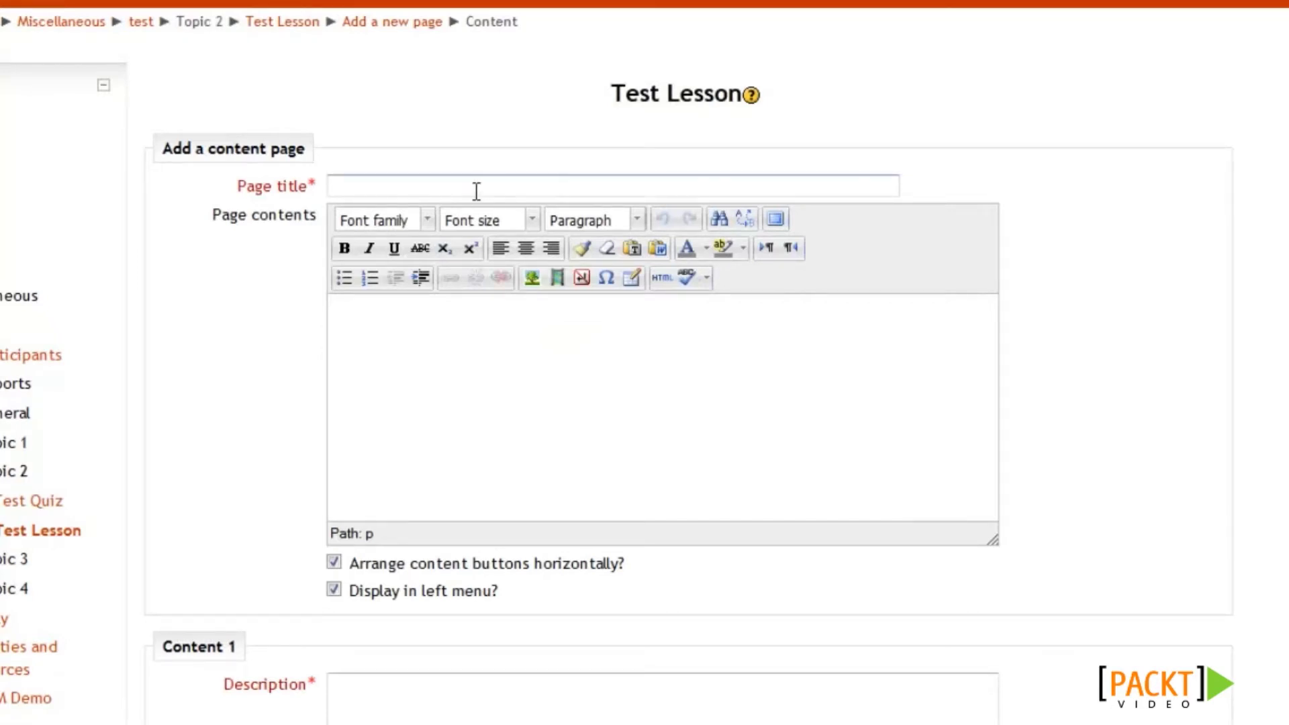
text(Test Lesson Content Page)
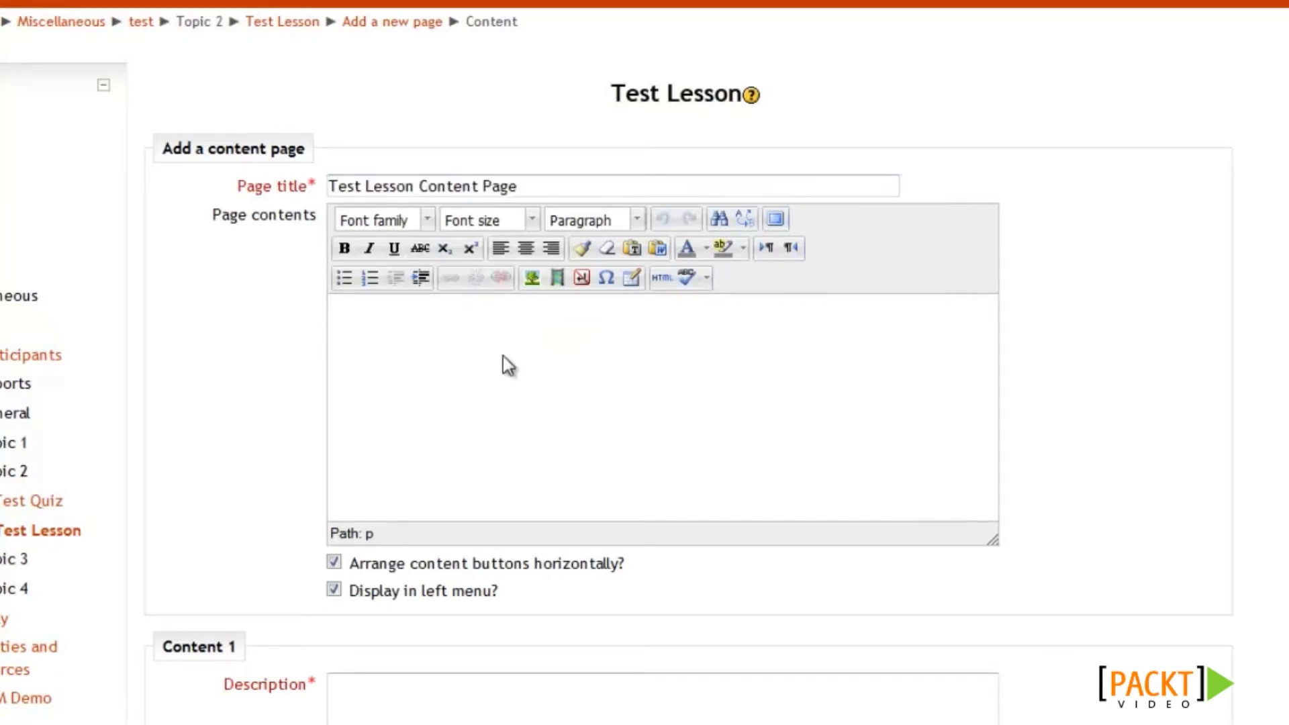
Fill the page contents with Lorem ipsum placeholder paragraphs and embed the "Moodle Presentation [Version 2.0, HD]" video after them.
click(502, 356)
text(Test)
key(ctrl+v)
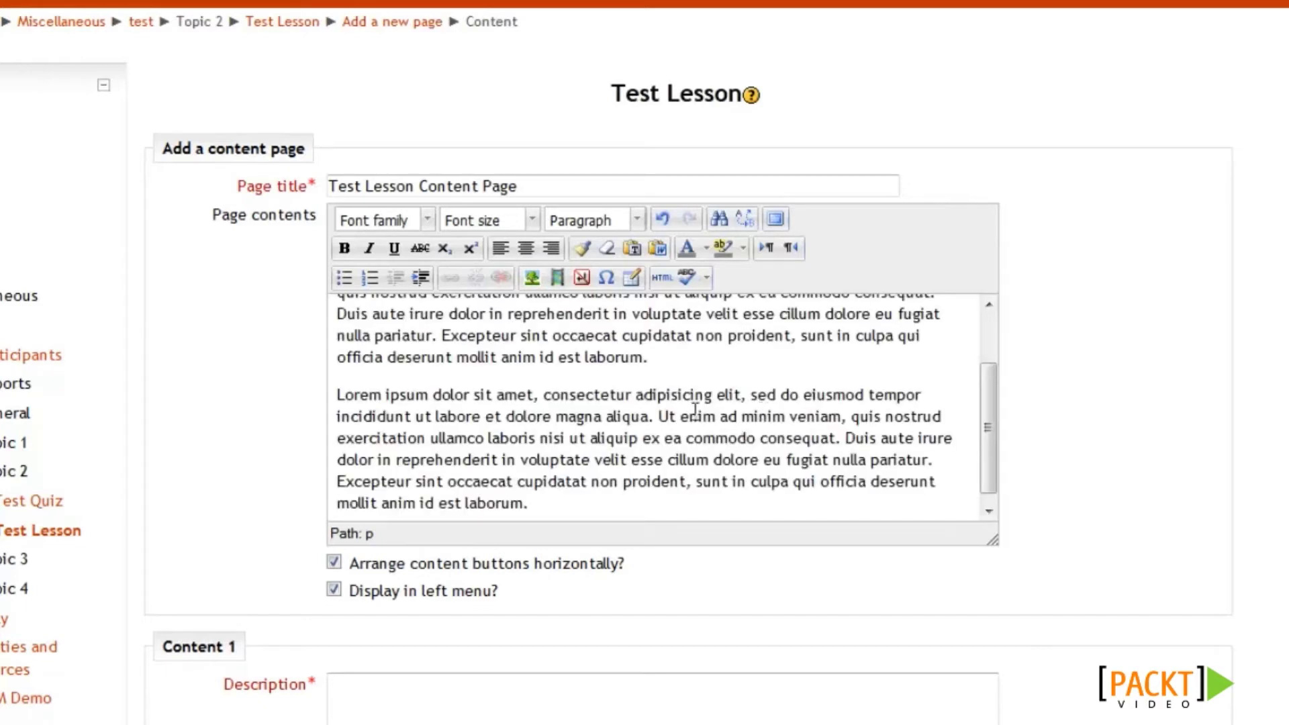
click(556, 279)
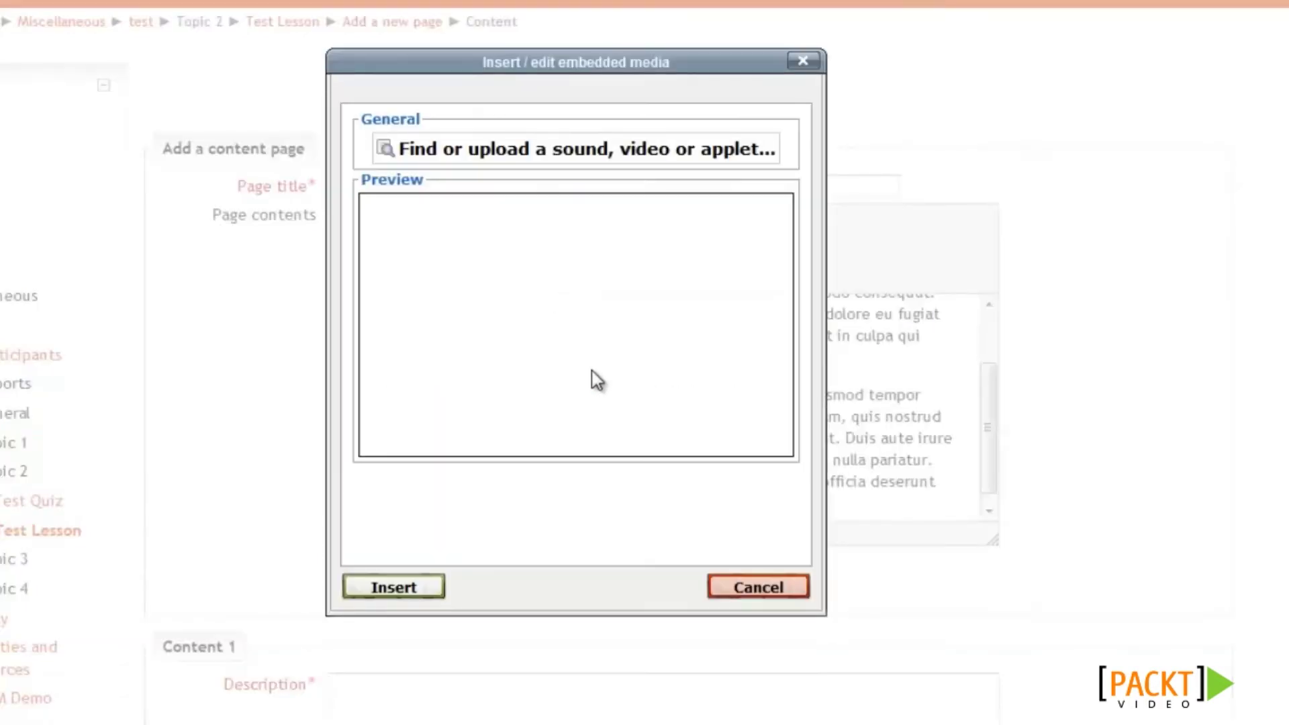
click(567, 149)
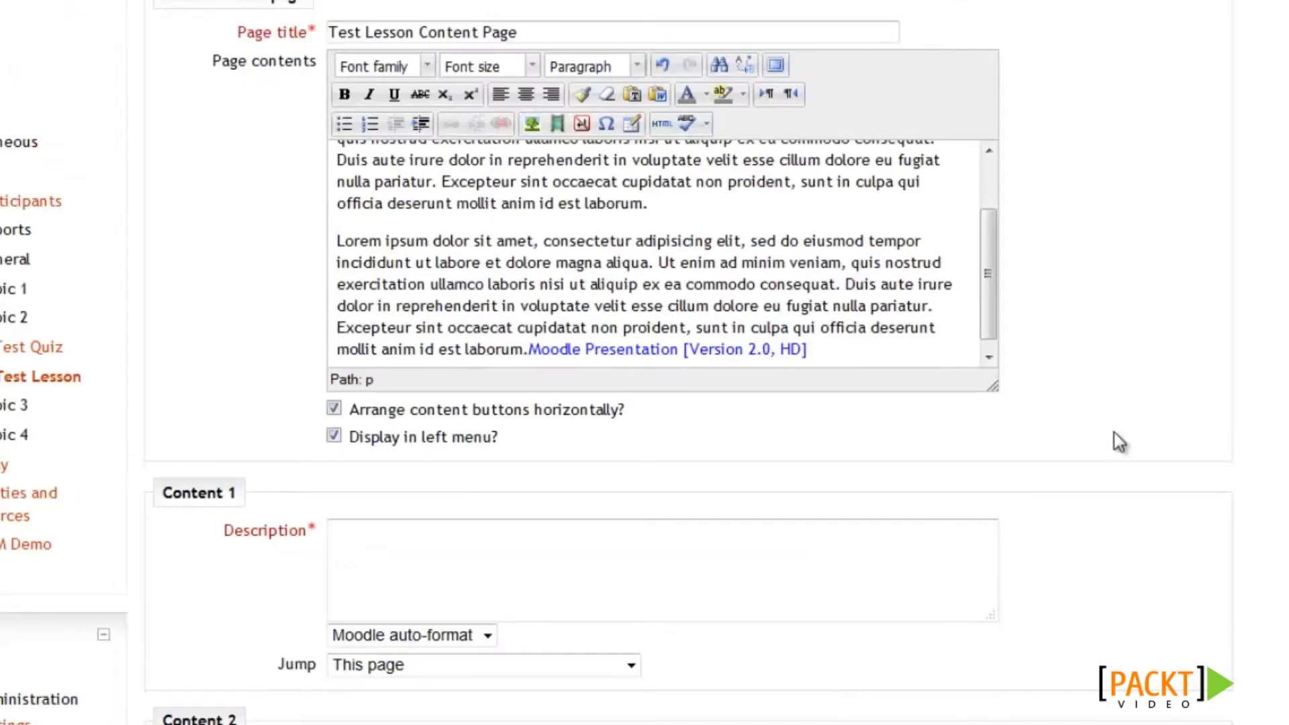
Give Content 1 the description "Next Page" with its jump set to Next page, and save the content page.
scroll(1106, 434, down, 2)
scroll(1106, 434, down, 5)
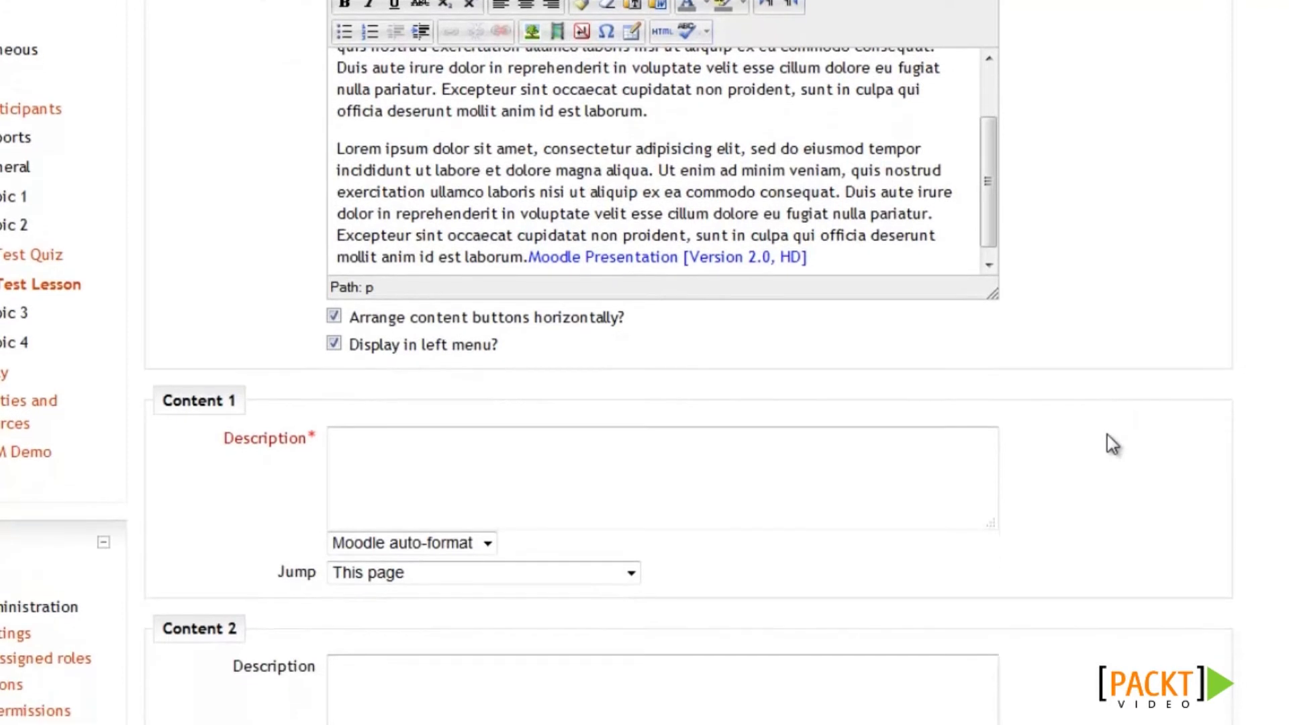
scroll(1107, 433, down, 3)
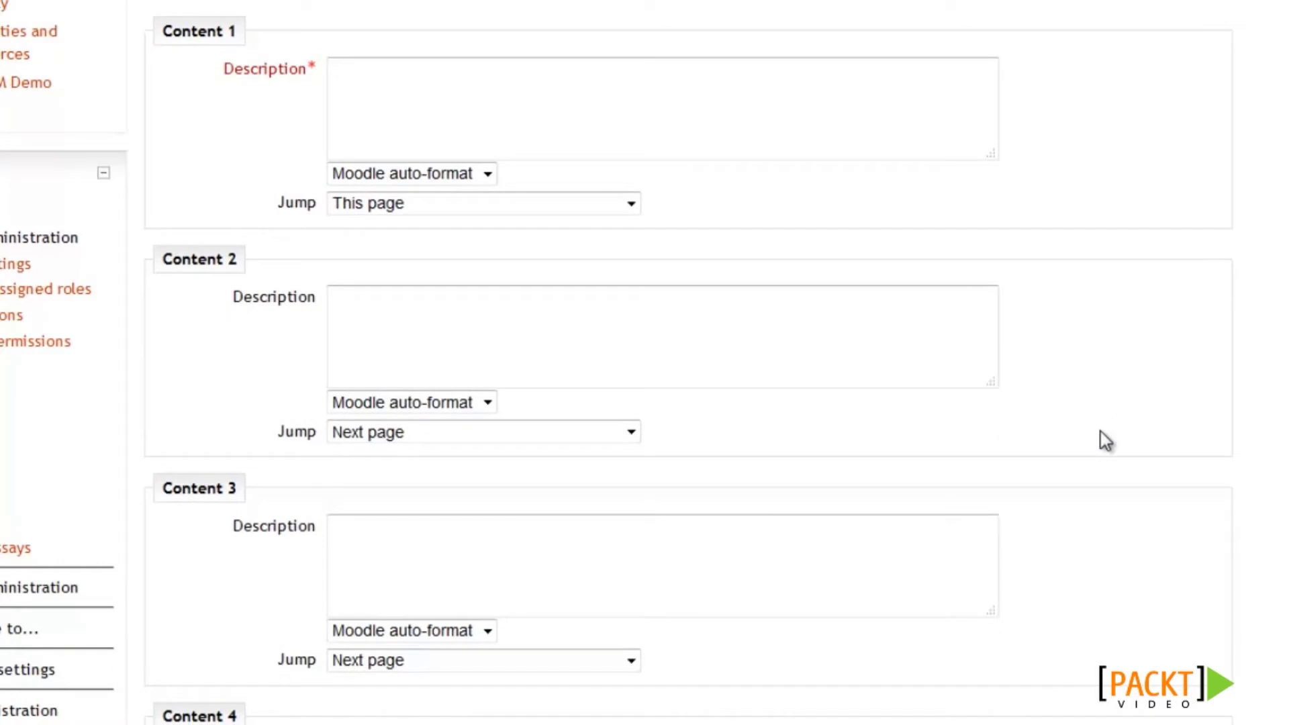
click(583, 126)
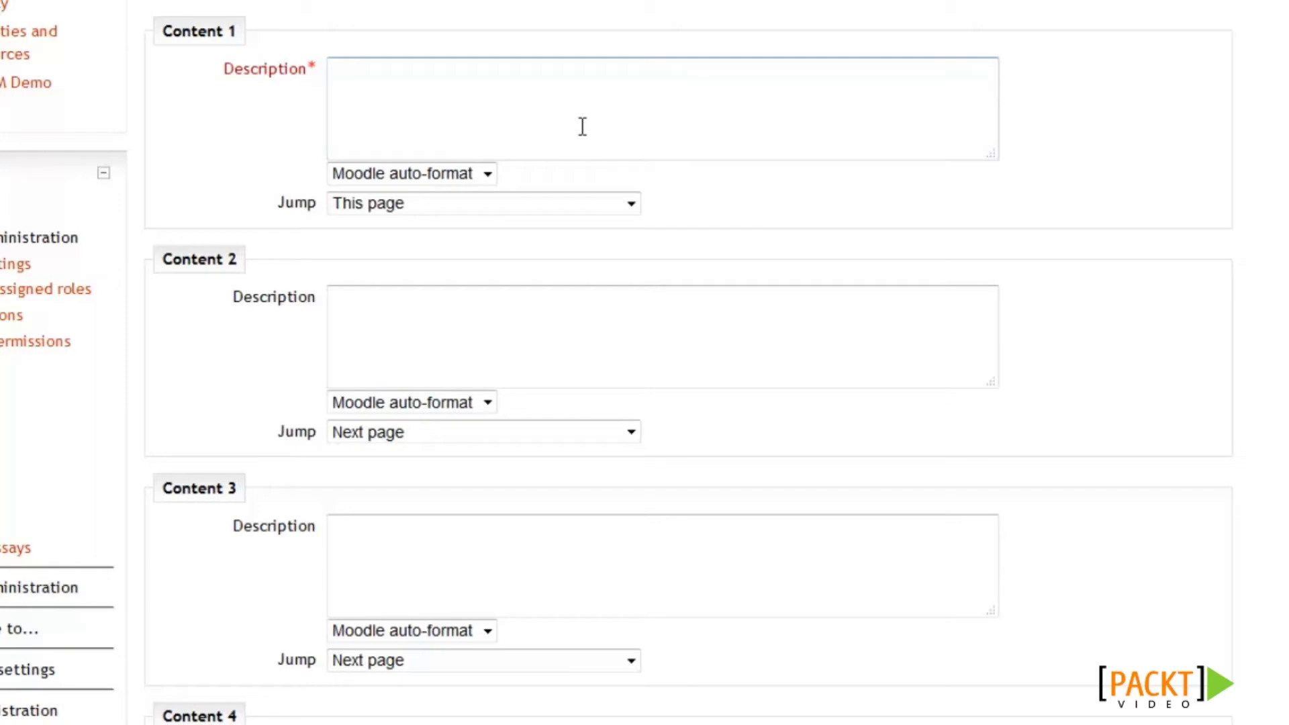
text(Next Page)
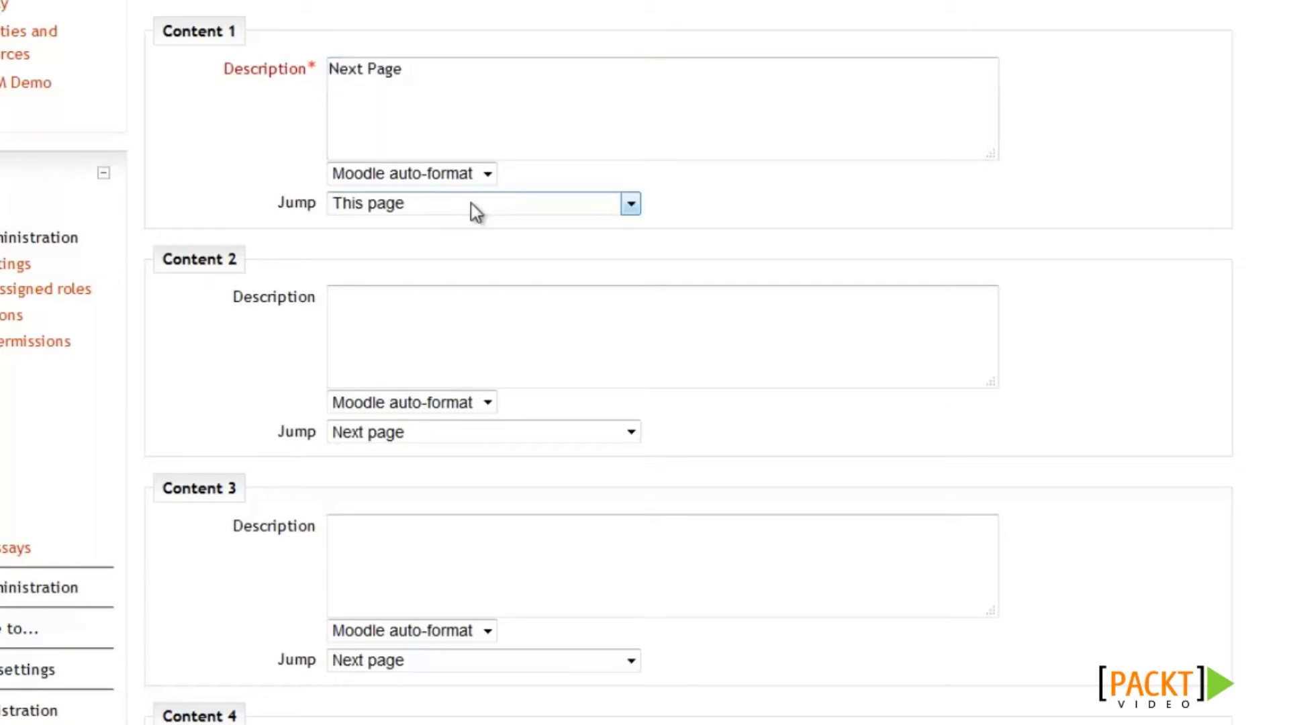
click(471, 203)
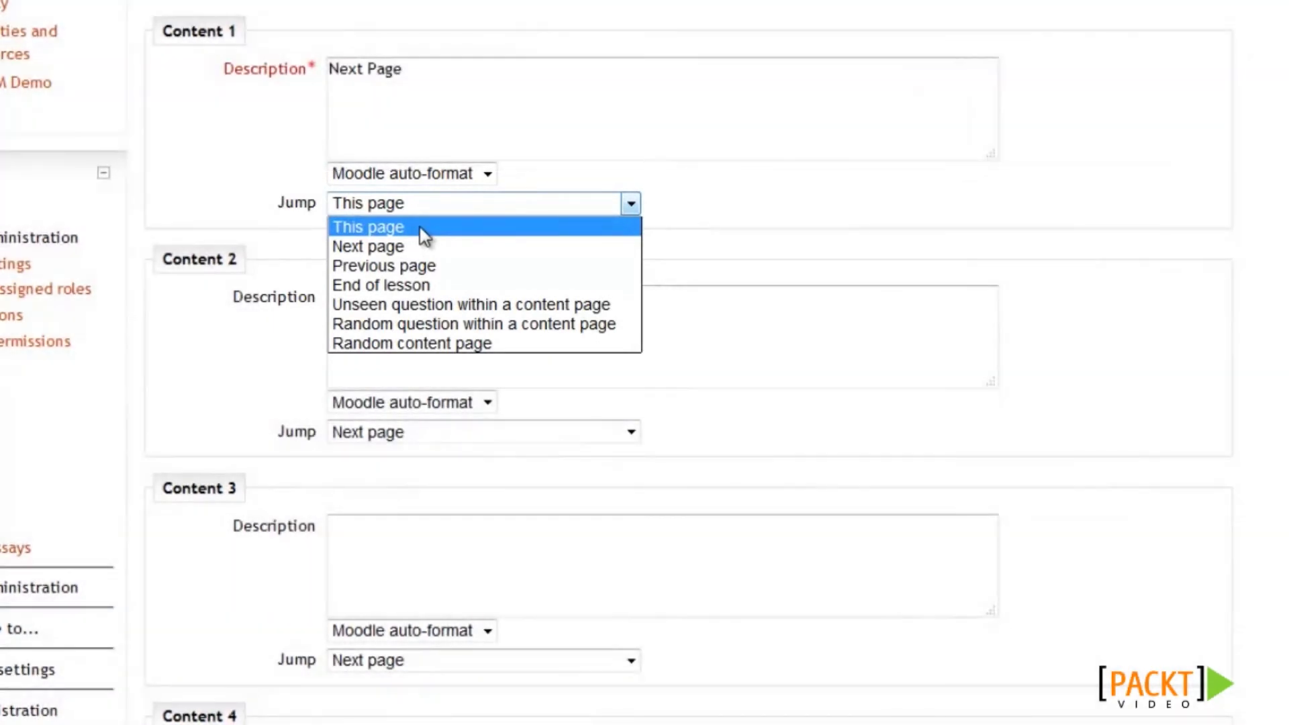
click(403, 247)
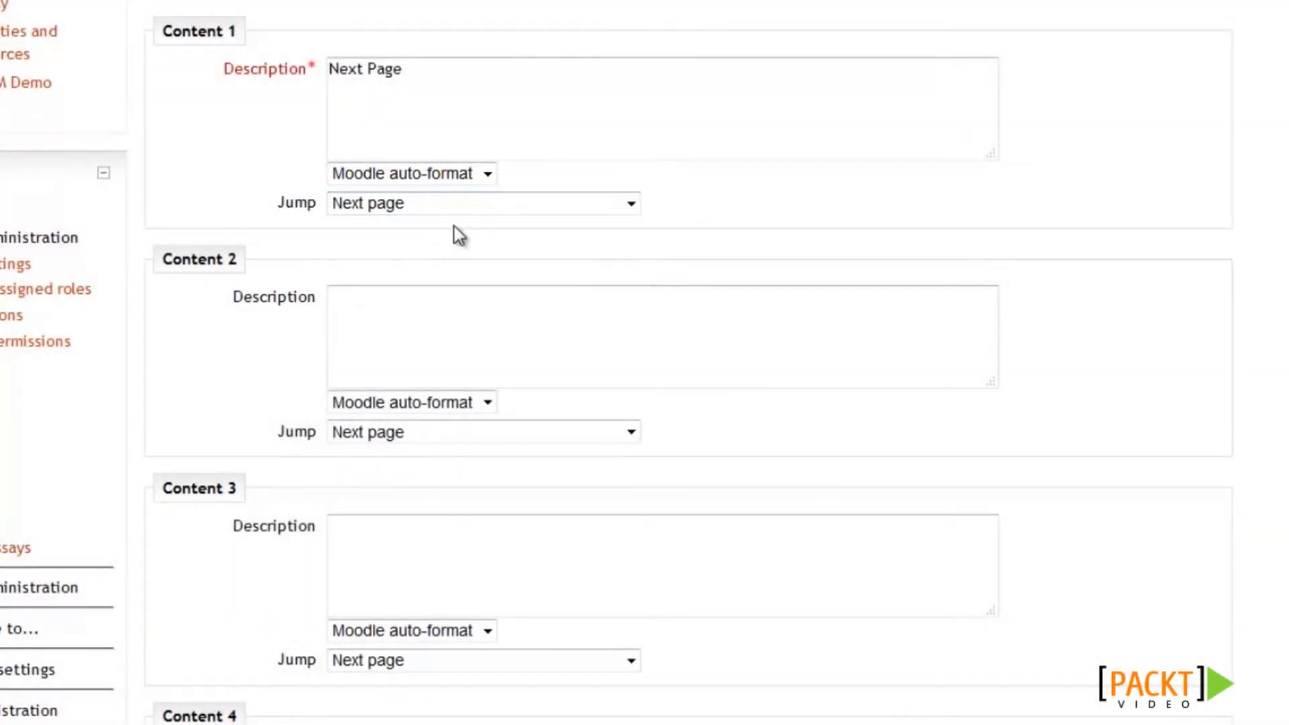
click(457, 207)
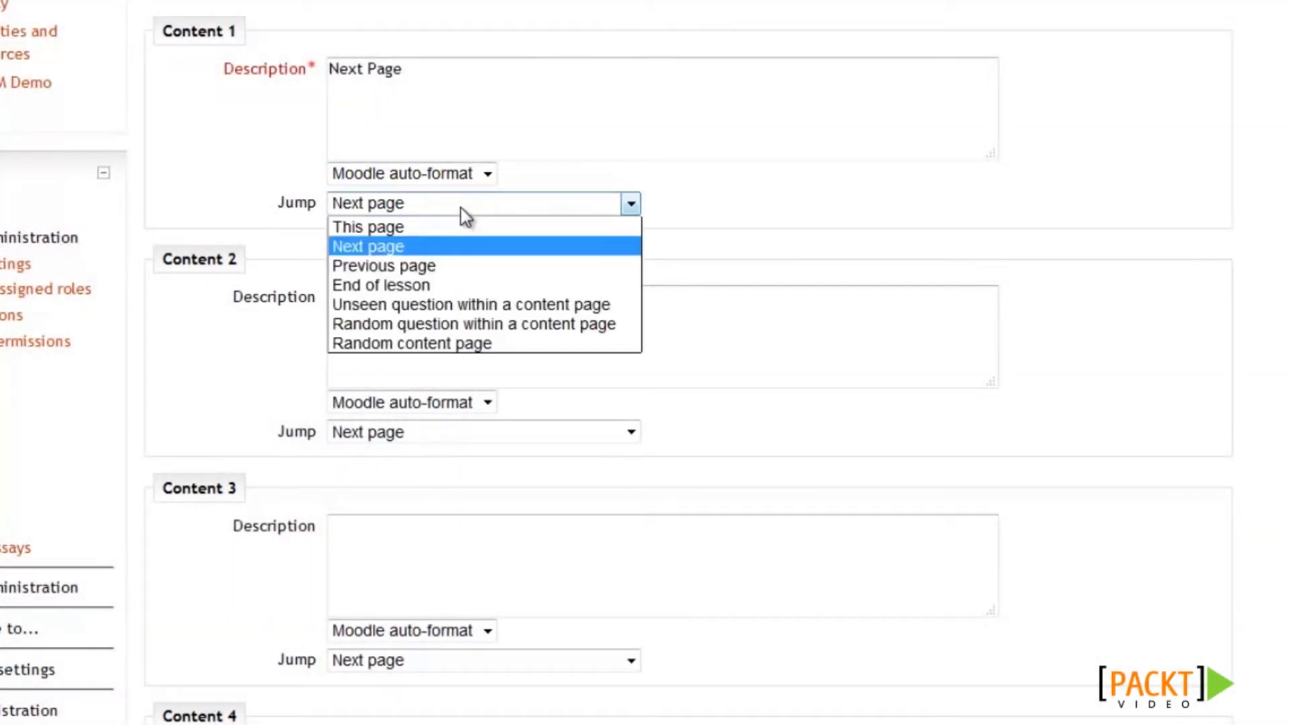
click(485, 247)
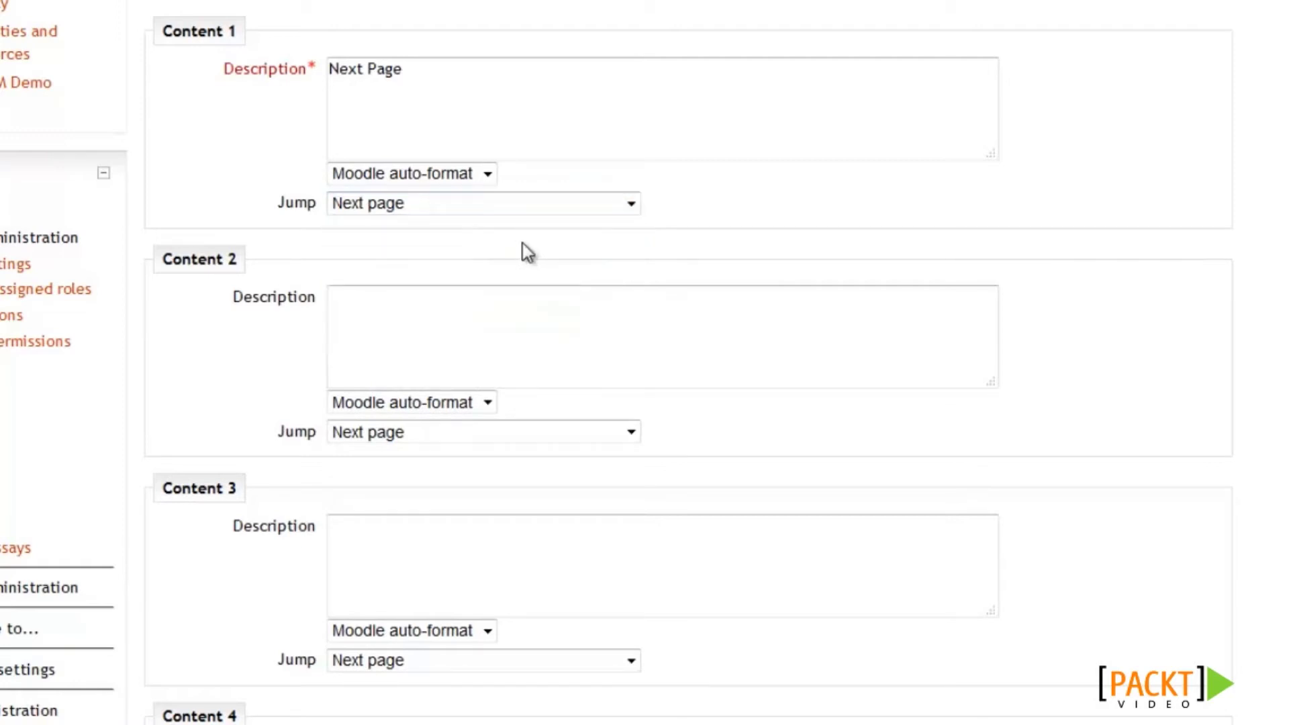
scroll(543, 271, down, 8)
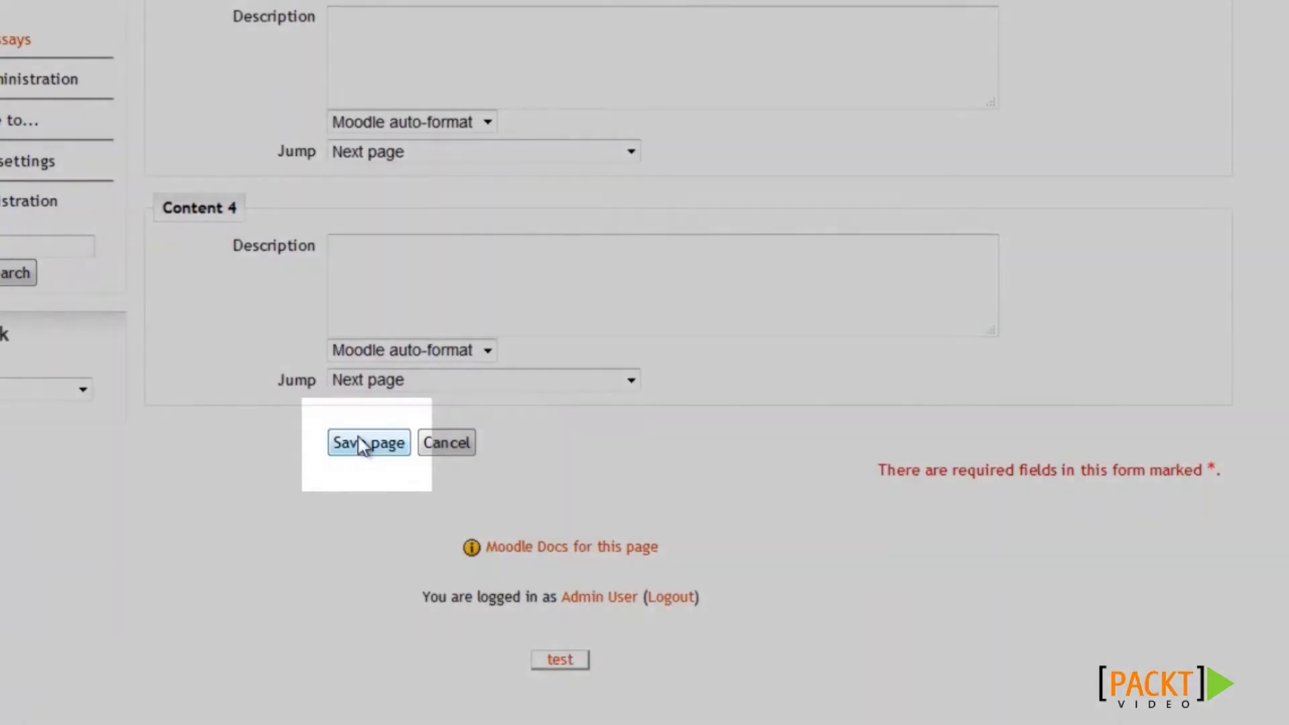
click(363, 444)
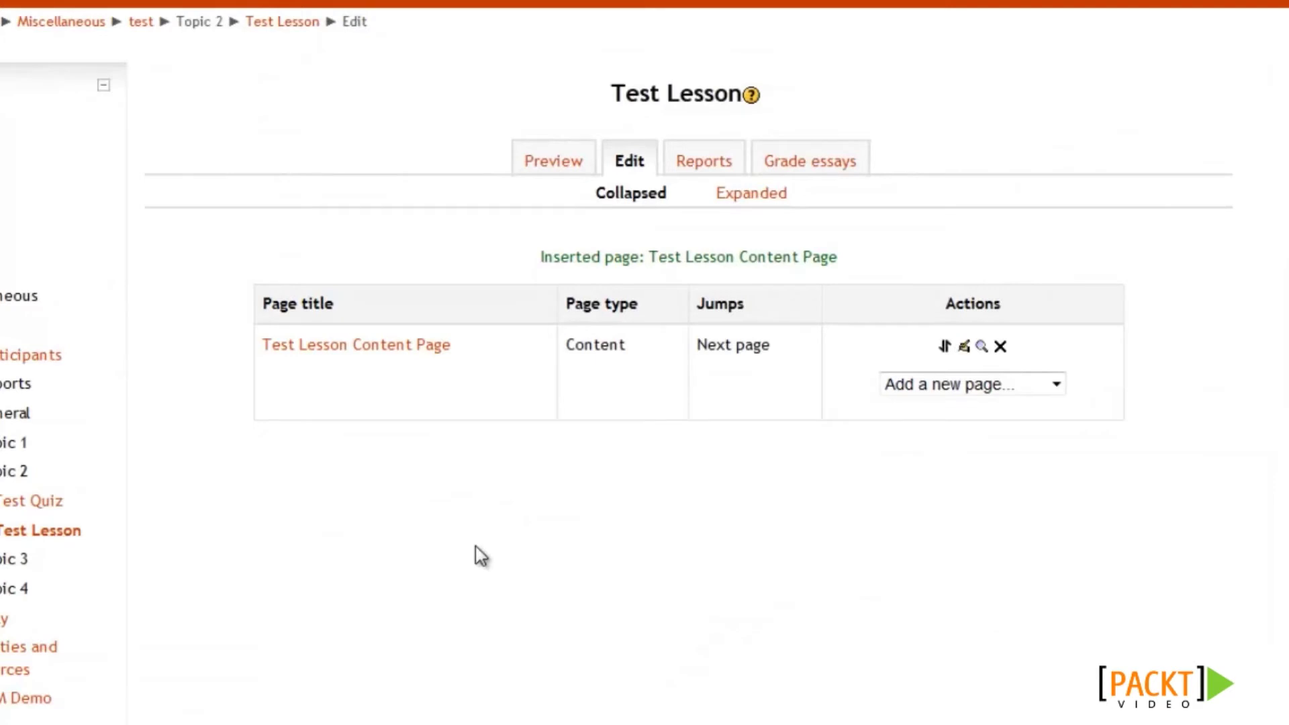
Start adding a question page after Test Lesson Content Page.
click(1057, 386)
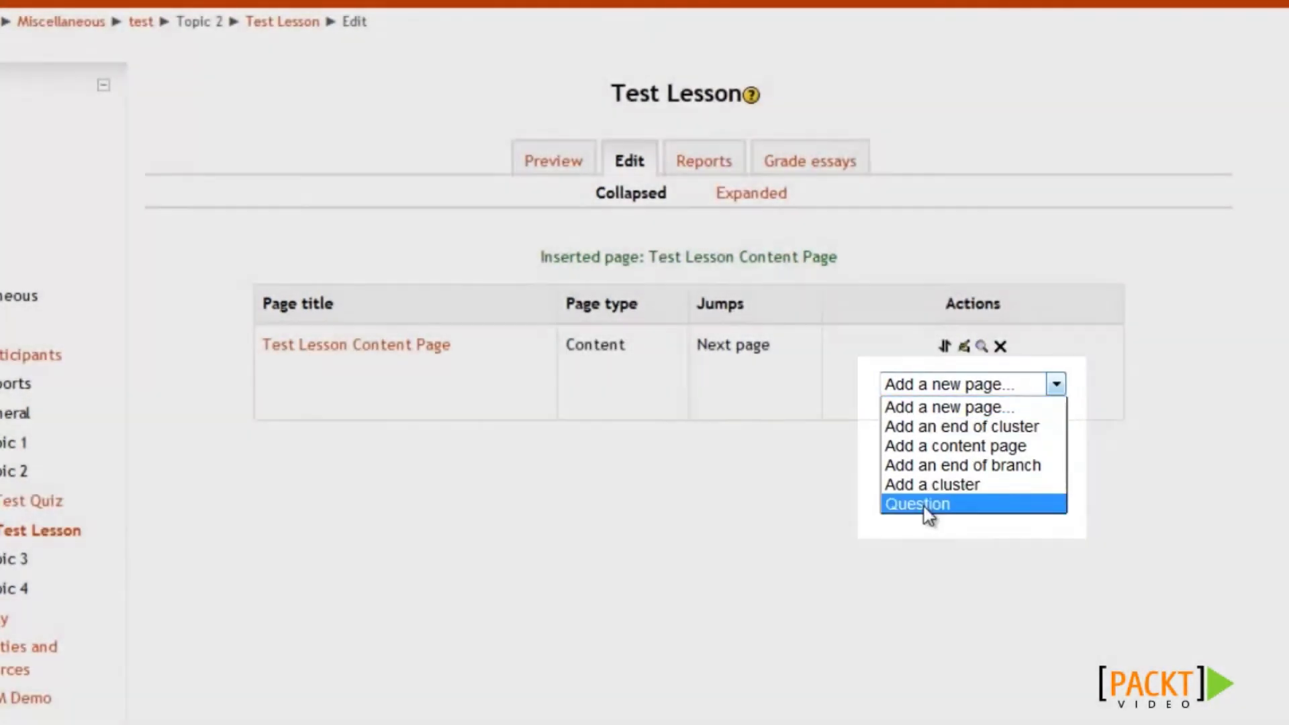
Start a new question page of type Multichoice after the content page in the Test Lesson.
click(923, 506)
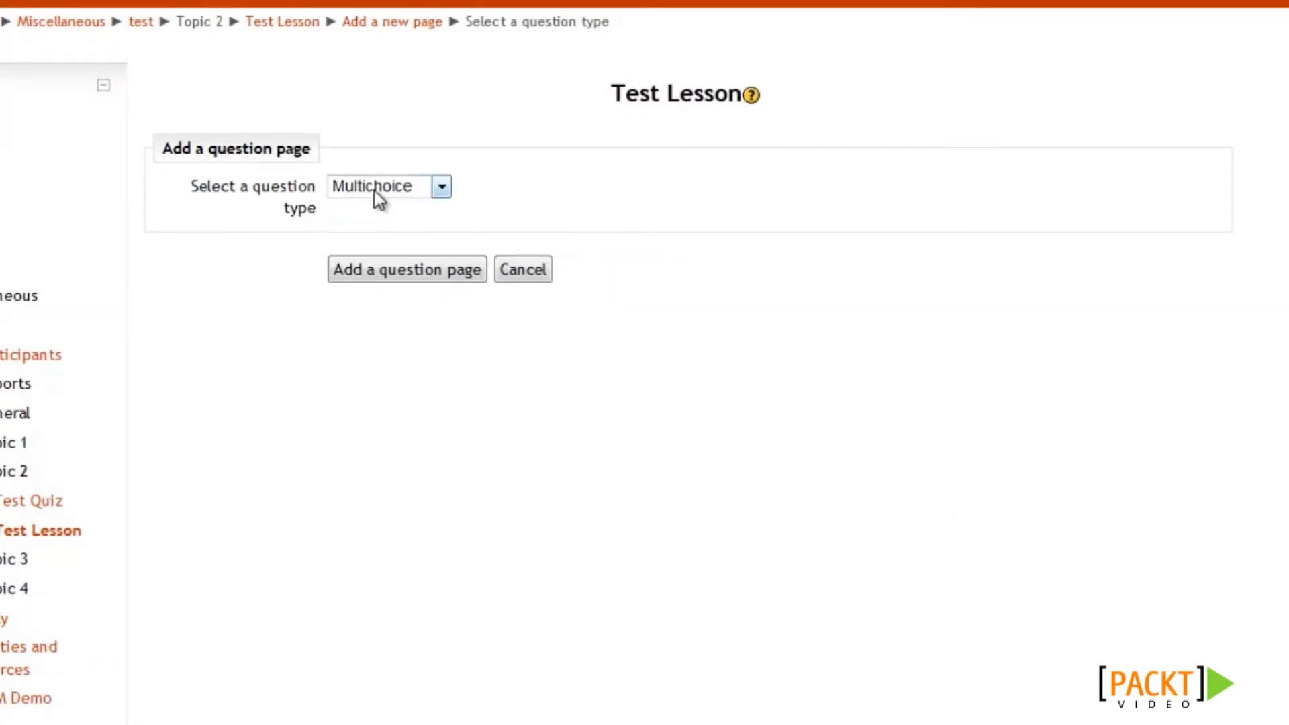
click(441, 187)
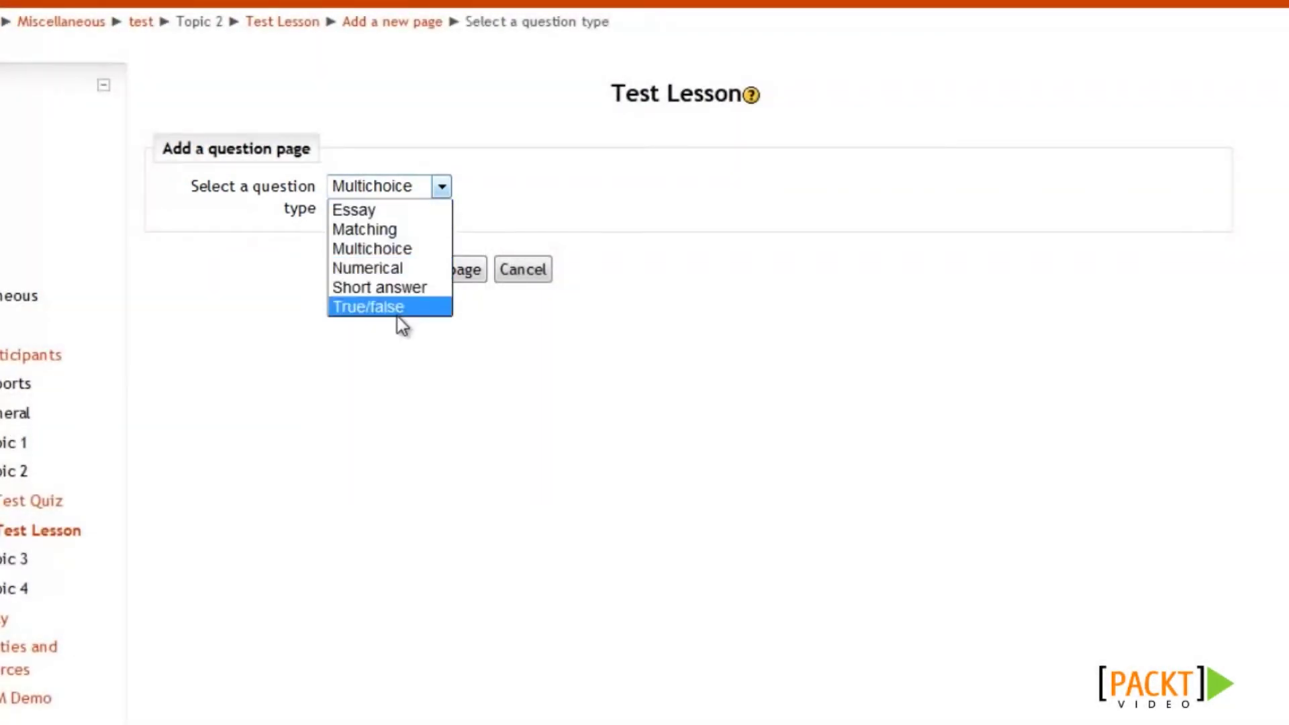
click(398, 250)
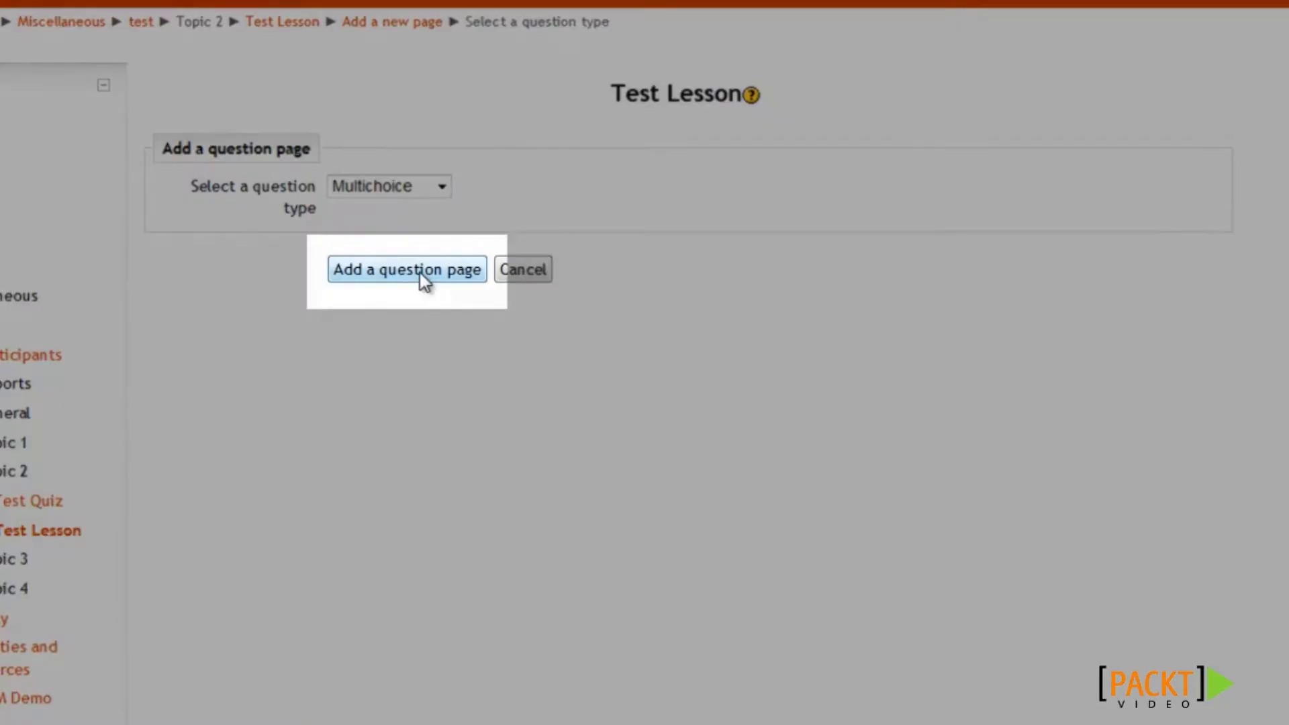
click(421, 278)
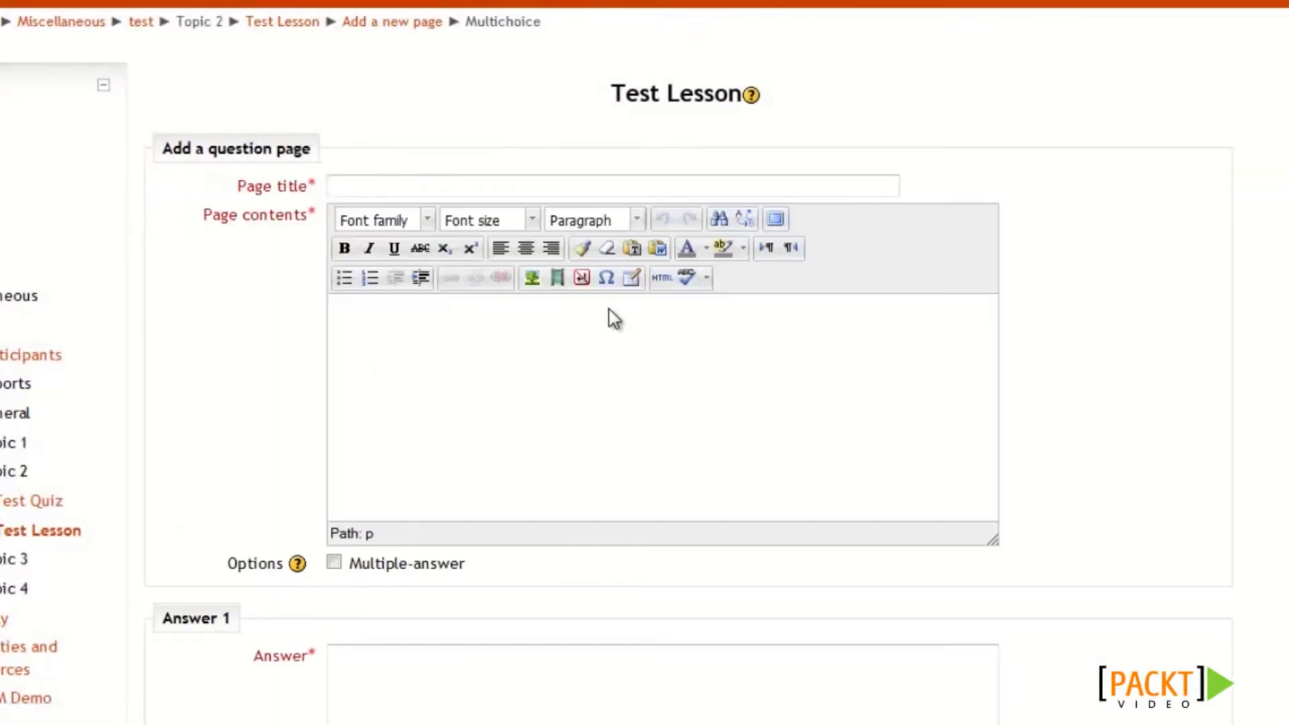
Title the question page "Test Question Page" and fill its page contents with Lorem ipsum placeholder text.
click(388, 179)
text(Test Question Page)
click(799, 457)
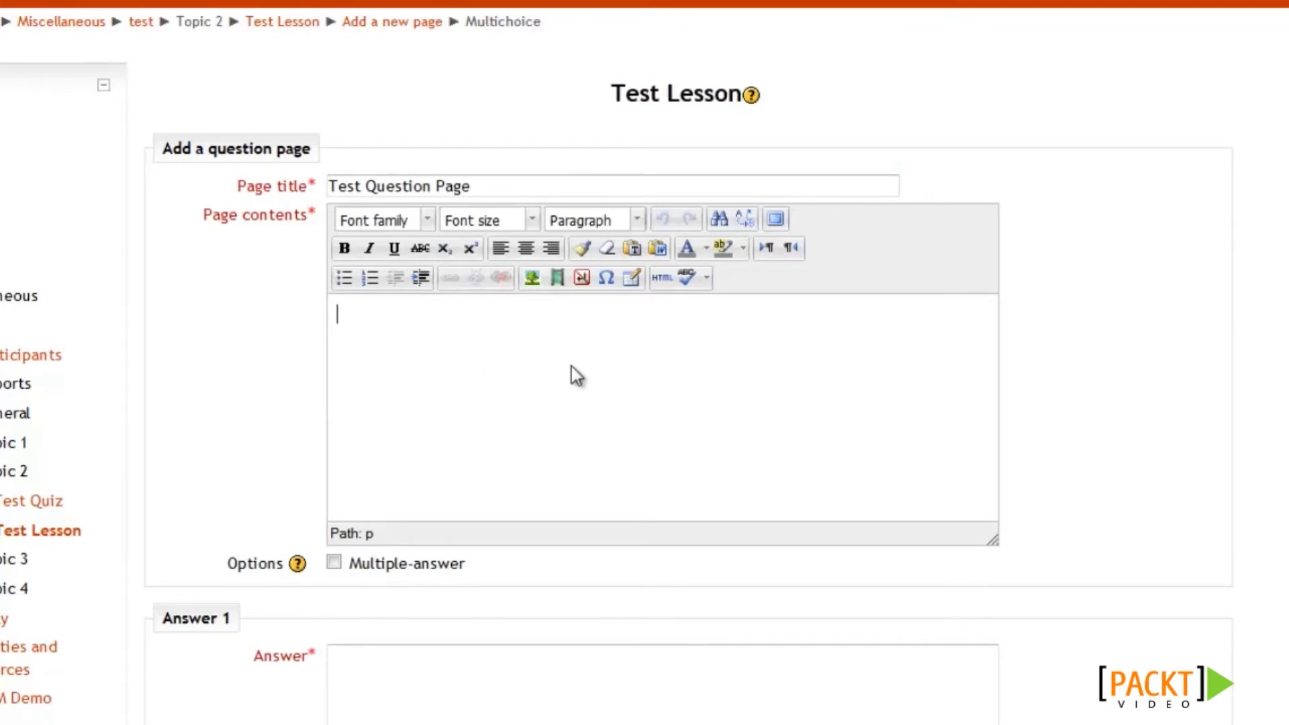
text(Lorem ipsum dolor sit amet, consectetur adipisicing elit, sed do eiusmod tempor incididunt ut labore et dolore magna aliqua. Ut enim ad minim veniam, quis nostrud exercitation ullamco laboris nisi ut aliquip ex ea commodo consequat. Duis aute irure dolor in reprehenderit in voluptate velit esse cillum dolore eu fugiat nulla pariatur. Excepteur sint occaecat cupidatat non proident, sunt in culpa qui officia deserunt mollit anim id est laborum.  Lorem ipsum dolor sit amet, consectetur adipisicing elit, sed do eiusmod tempor incididunt ut labore et dolore magna aliqua. Ut enim ad minim veniam, quis nostrud exercitation ullamco laboris nisi ut aliquip ex ea commodo consequat. Duis aute irure dolor in reprehenderit in voluptate velit esse cillum dolore eu fugiat nulla pariatur. Excepteur sint occaecat cupidatat non proident, sunt in culpa qui officia deserunt mollit anim id est laborum.)
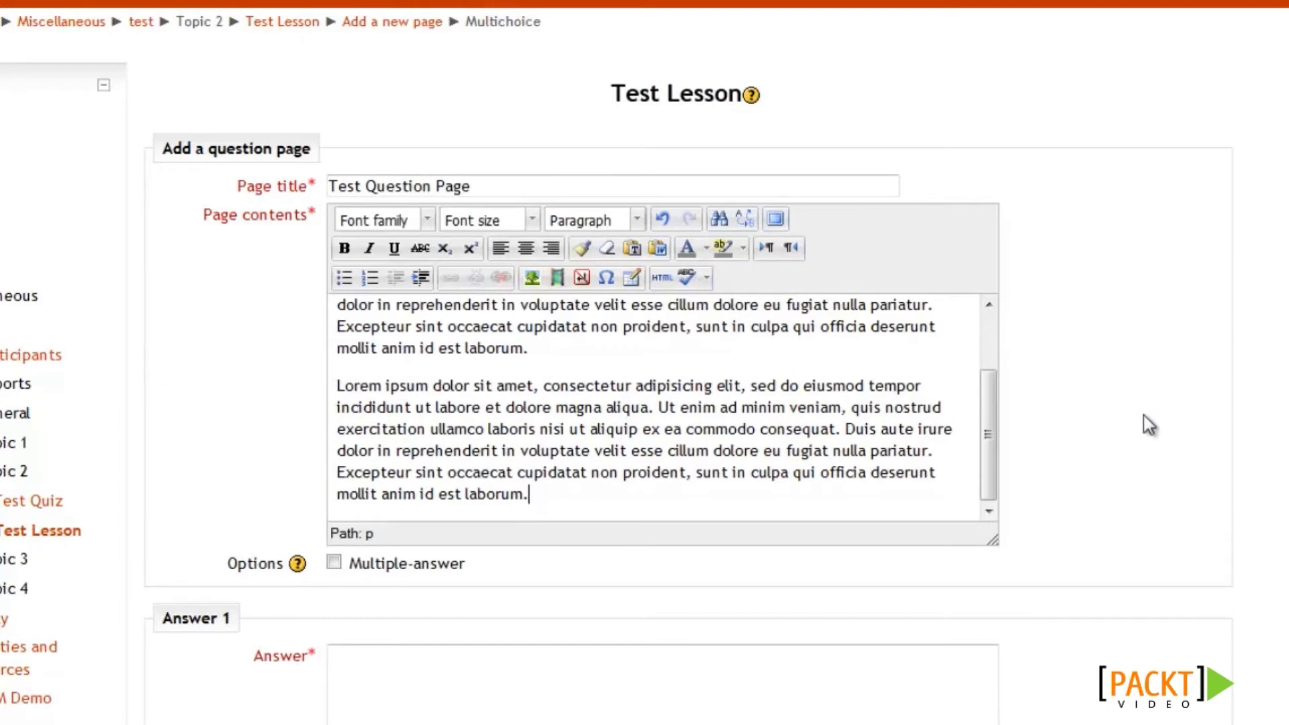
Fill in Answer 1 with "Correct Answer" and the response "Great Job!".
scroll(1079, 400, down, 8)
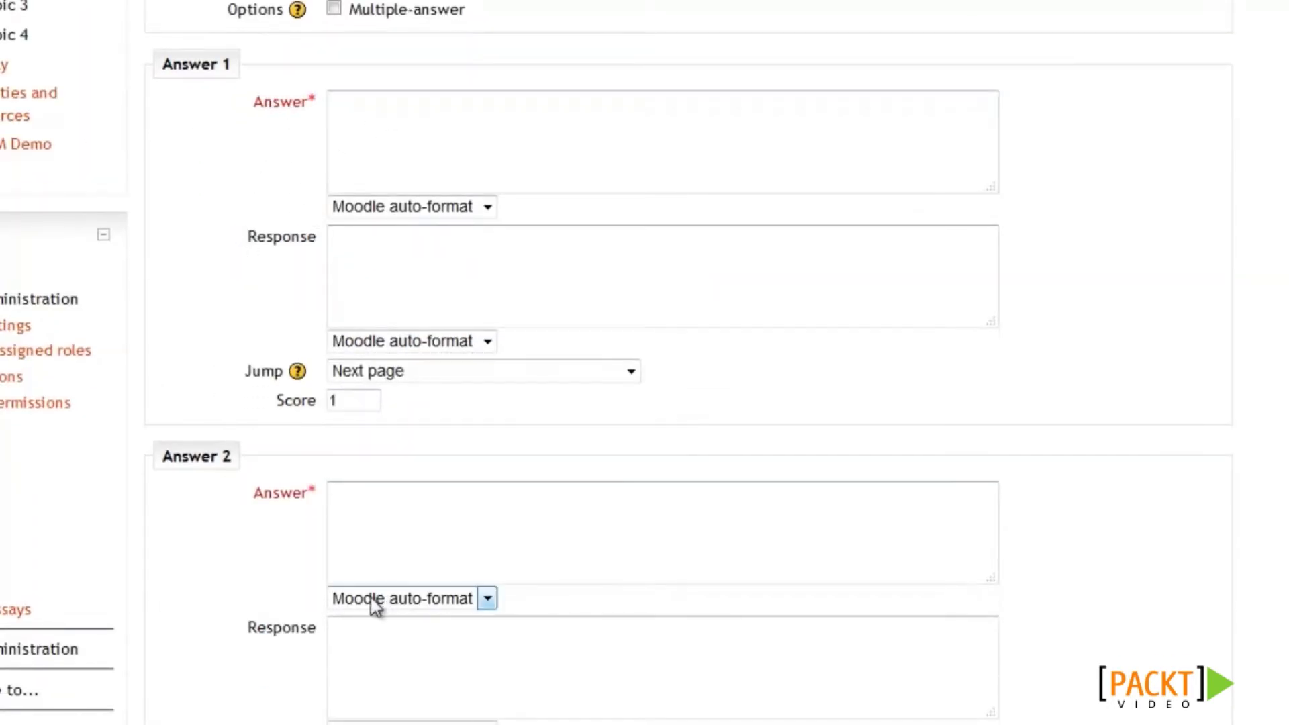
scroll(361, 597, down, 13)
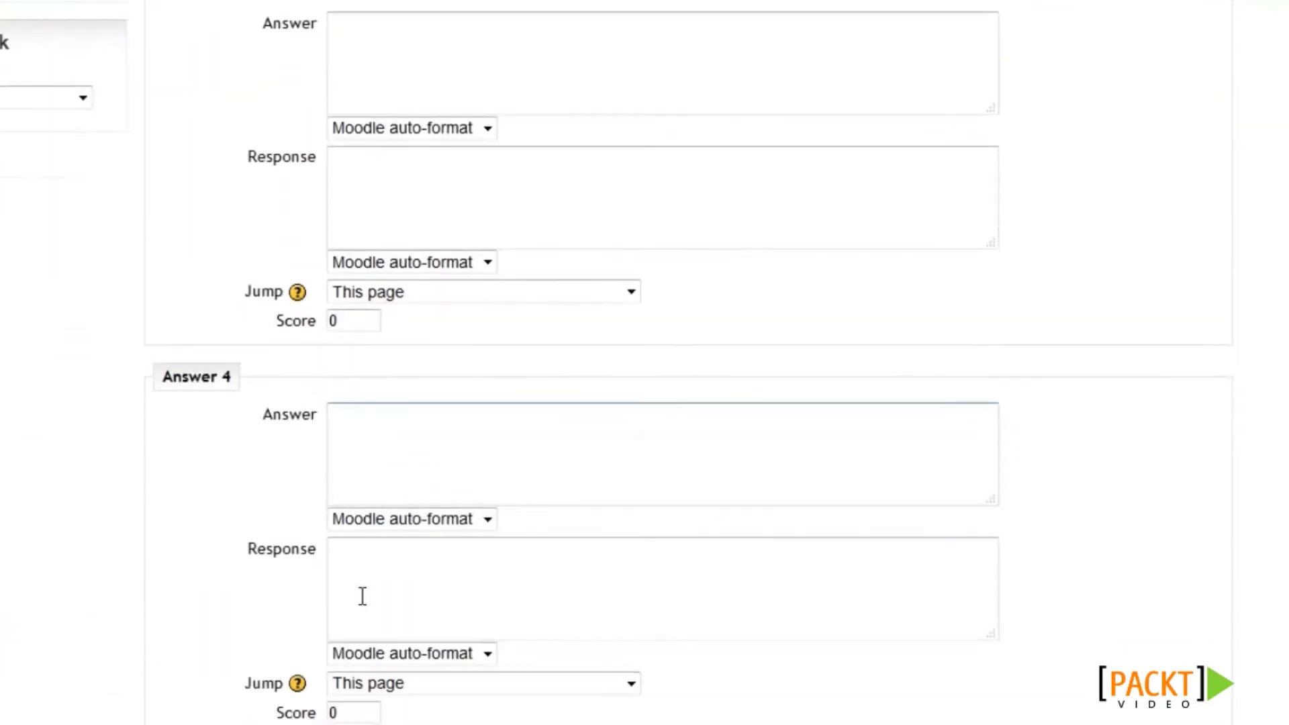
scroll(362, 596, up, 15)
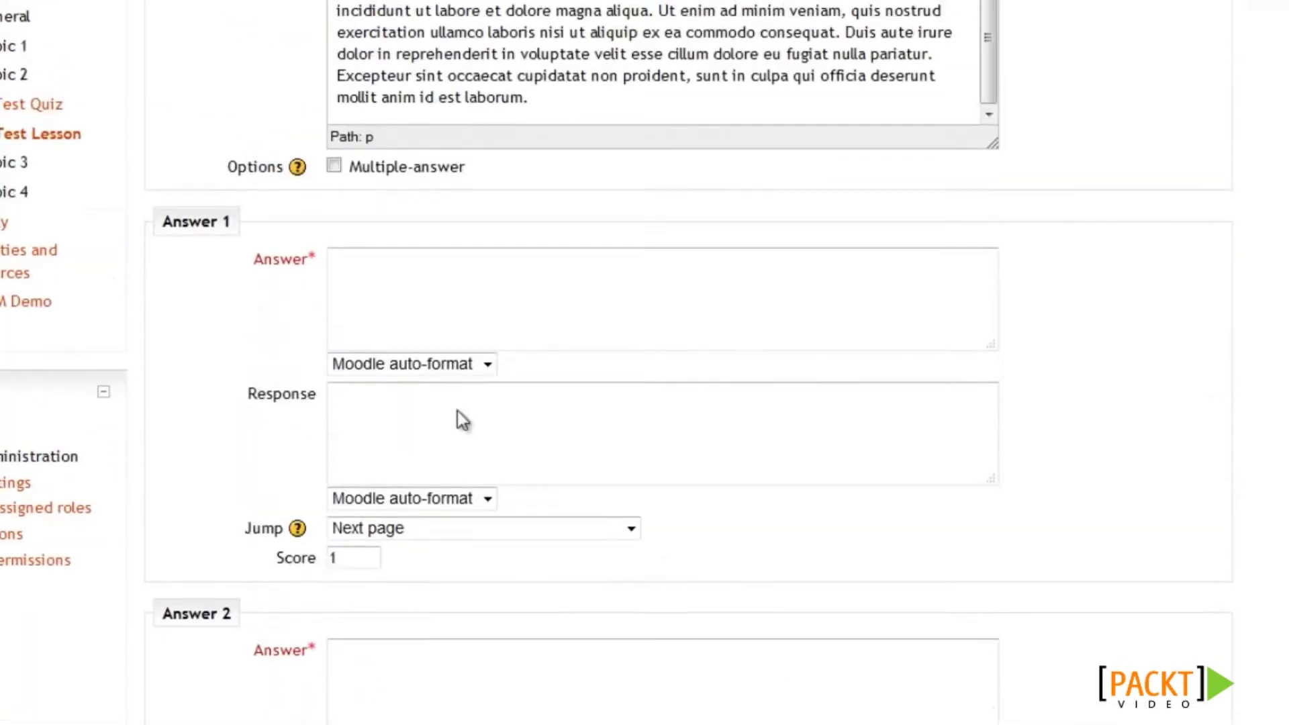
click(424, 308)
text(Correct Answer)
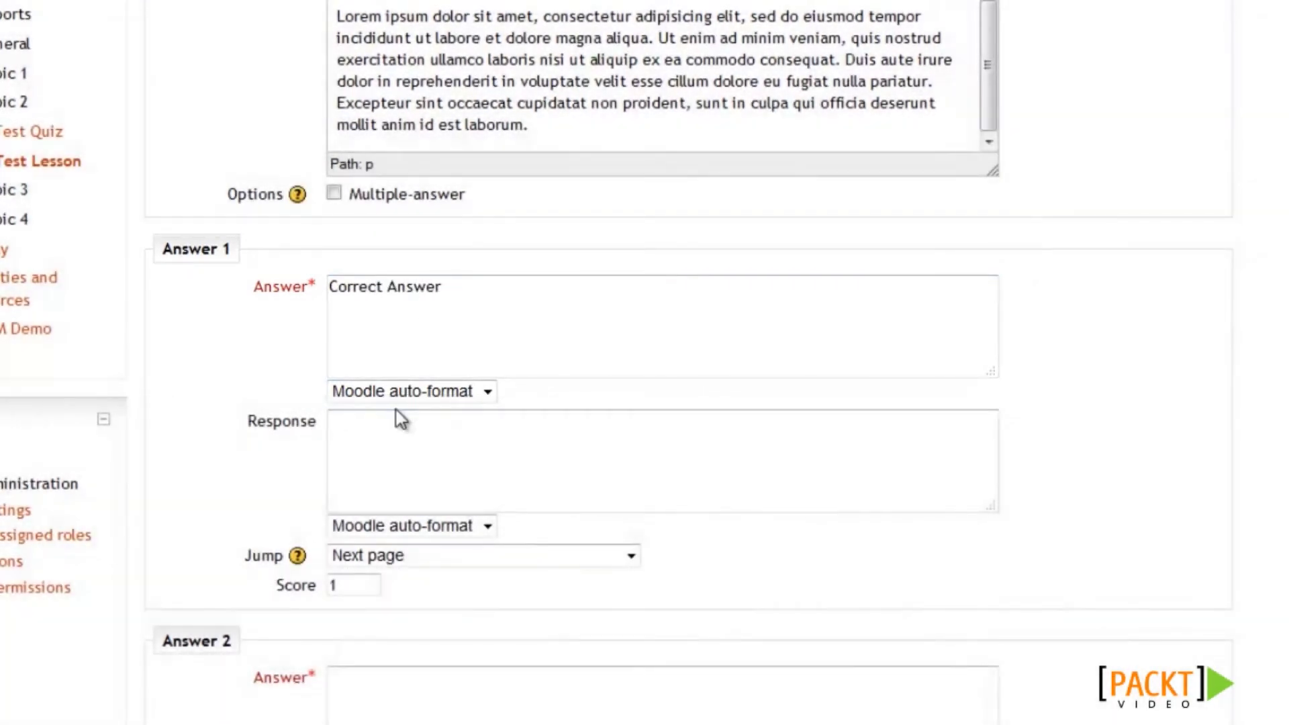
click(383, 438)
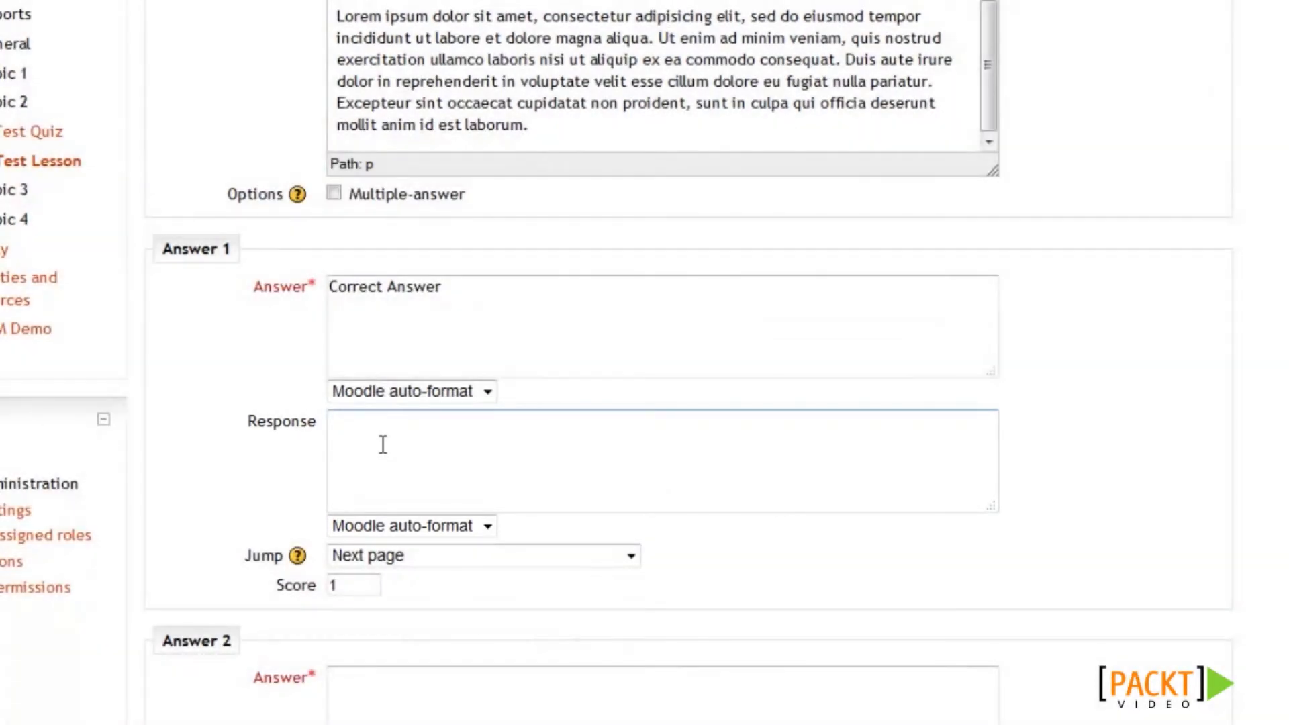
text(Great Job!)
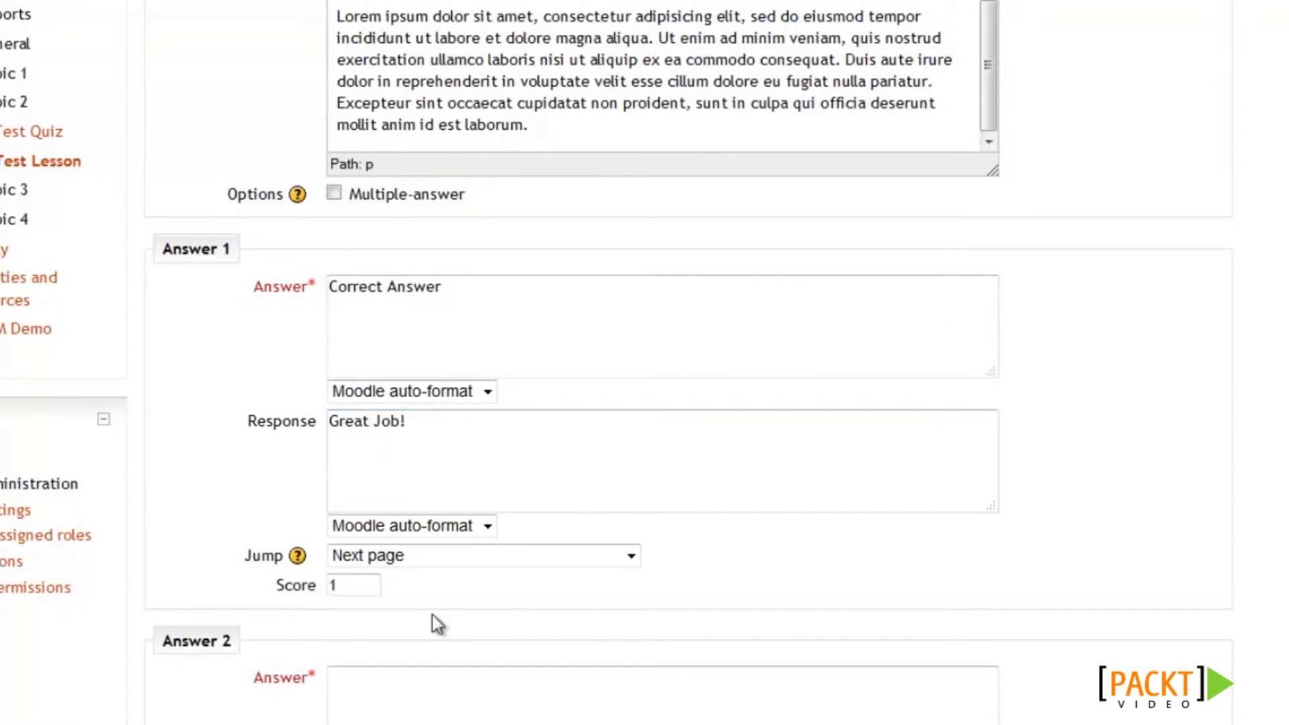
Fill in Answer 2 with "Wrong Answer" and the response "Sorry, that's incorrect".
scroll(458, 586, down, 4)
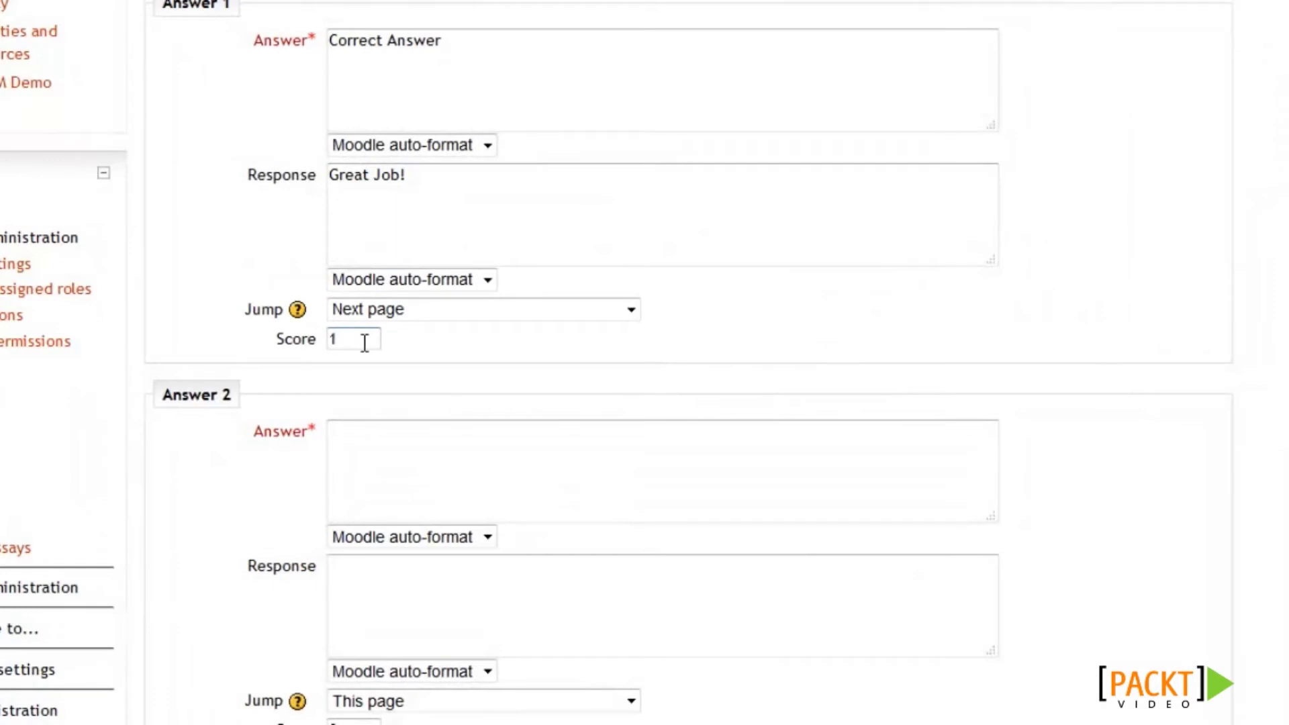
click(425, 457)
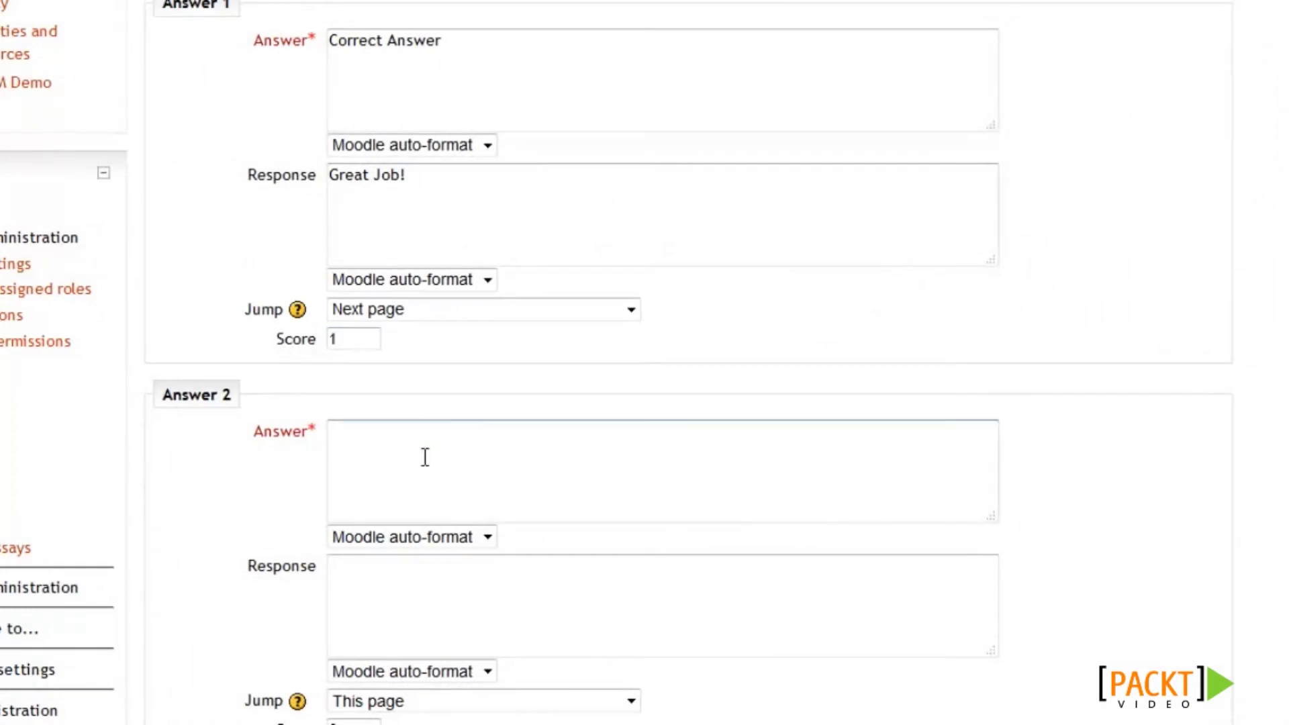
scroll(425, 457, down, 3)
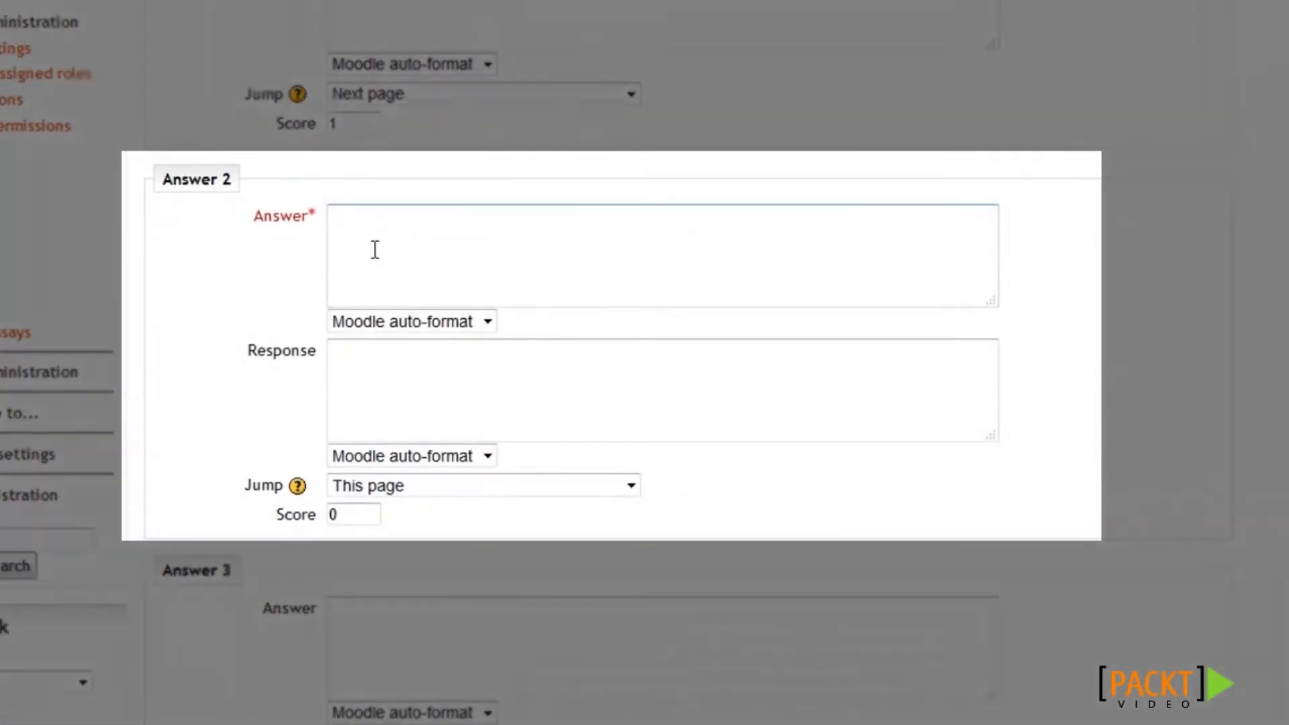
text(Wrong Answer)
click(434, 377)
text(Sorry)
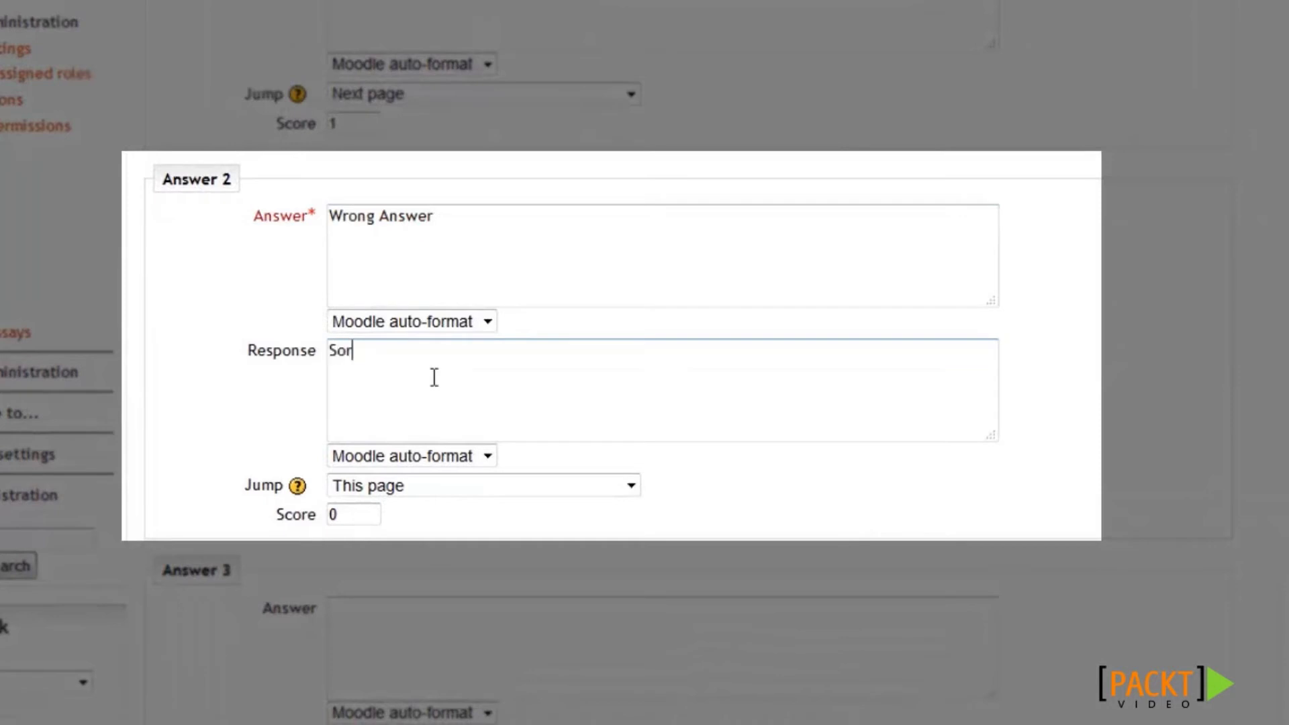
text(, that's incorrect)
scroll(541, 544, down, 1)
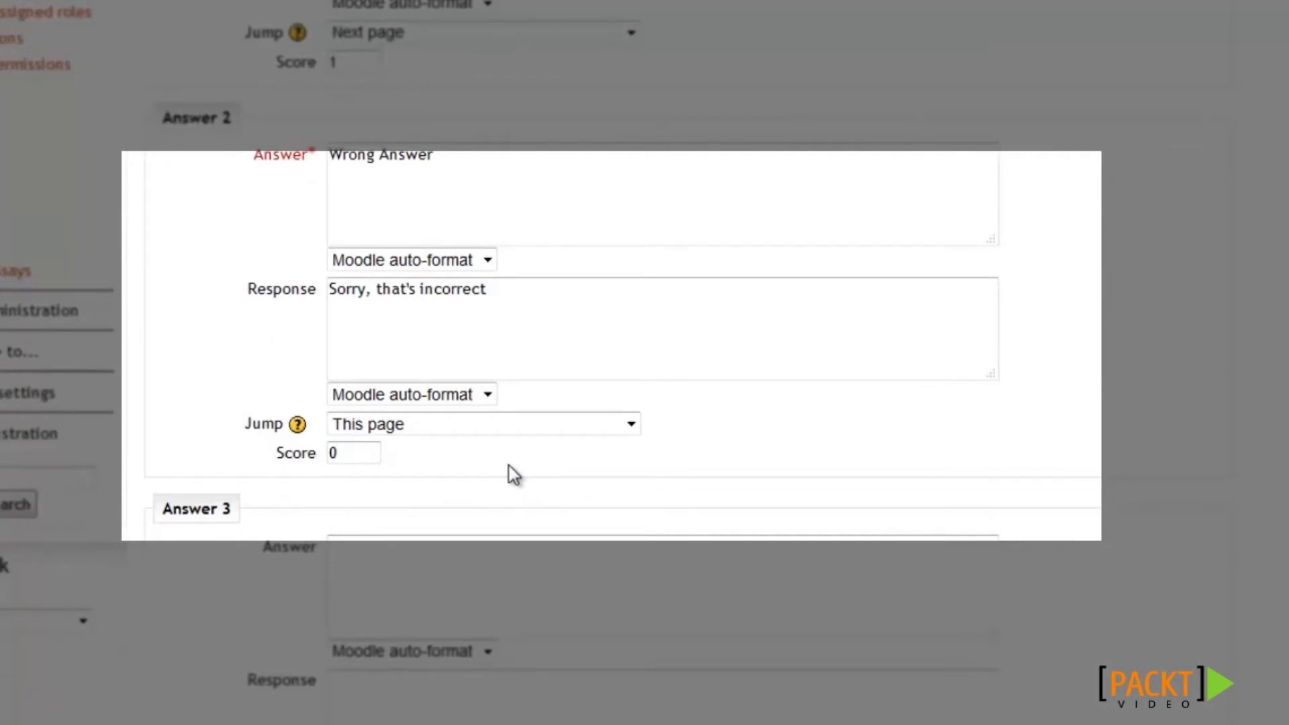
Save the multiple-choice question page to the lesson.
scroll(604, 547, down, 12)
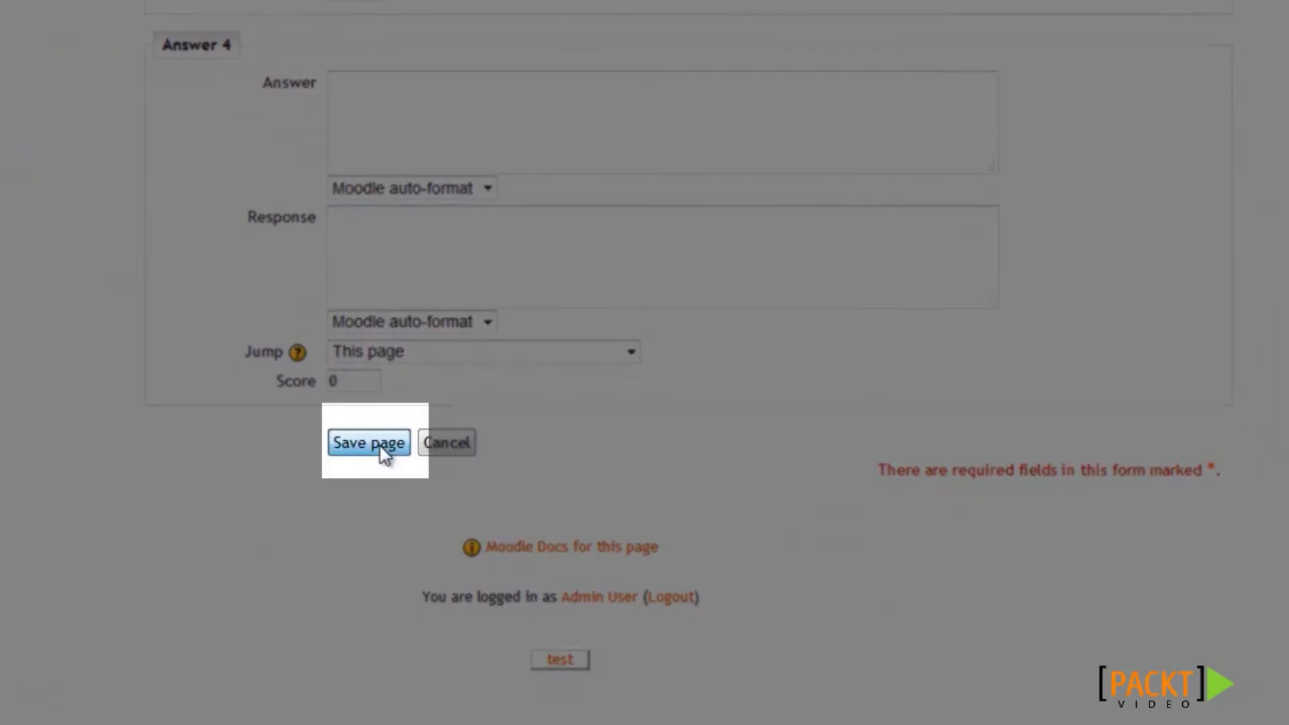
click(380, 446)
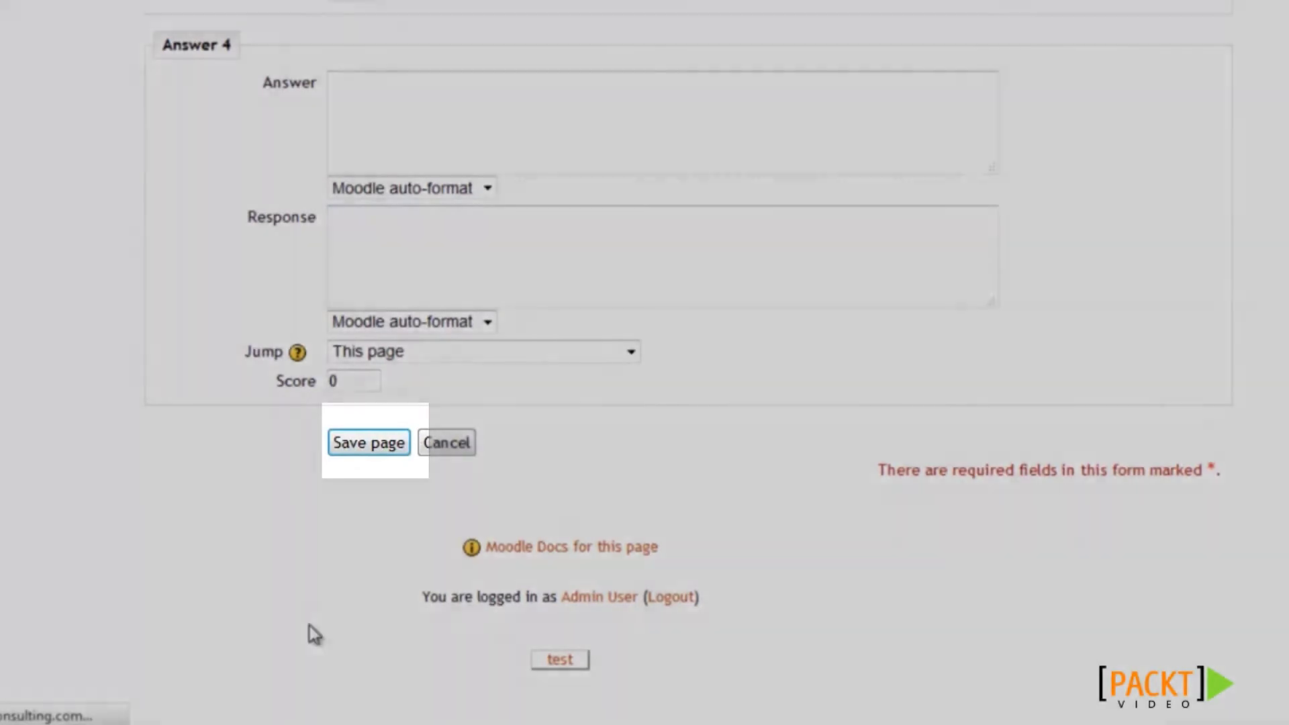
scroll(394, 633, down, 1)
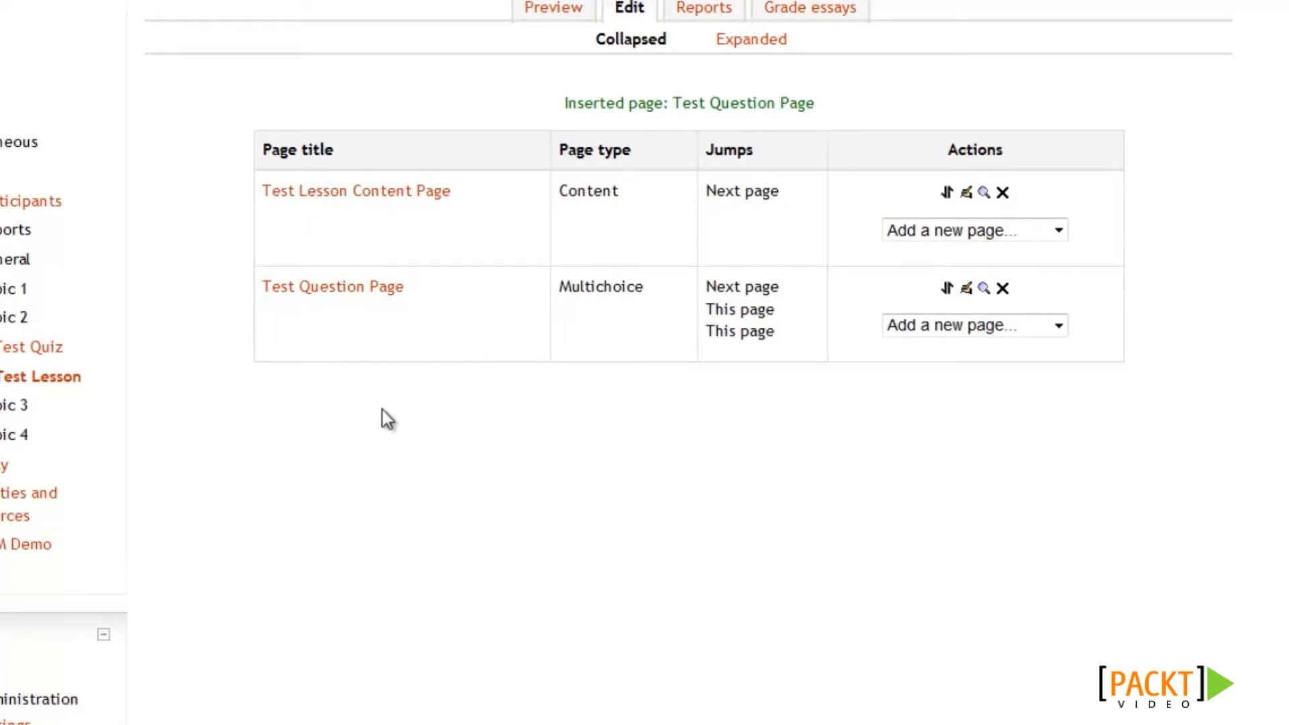
Preview the lesson and look through its content page, including the text, embedded video and page navigation.
scroll(381, 409, up, 3)
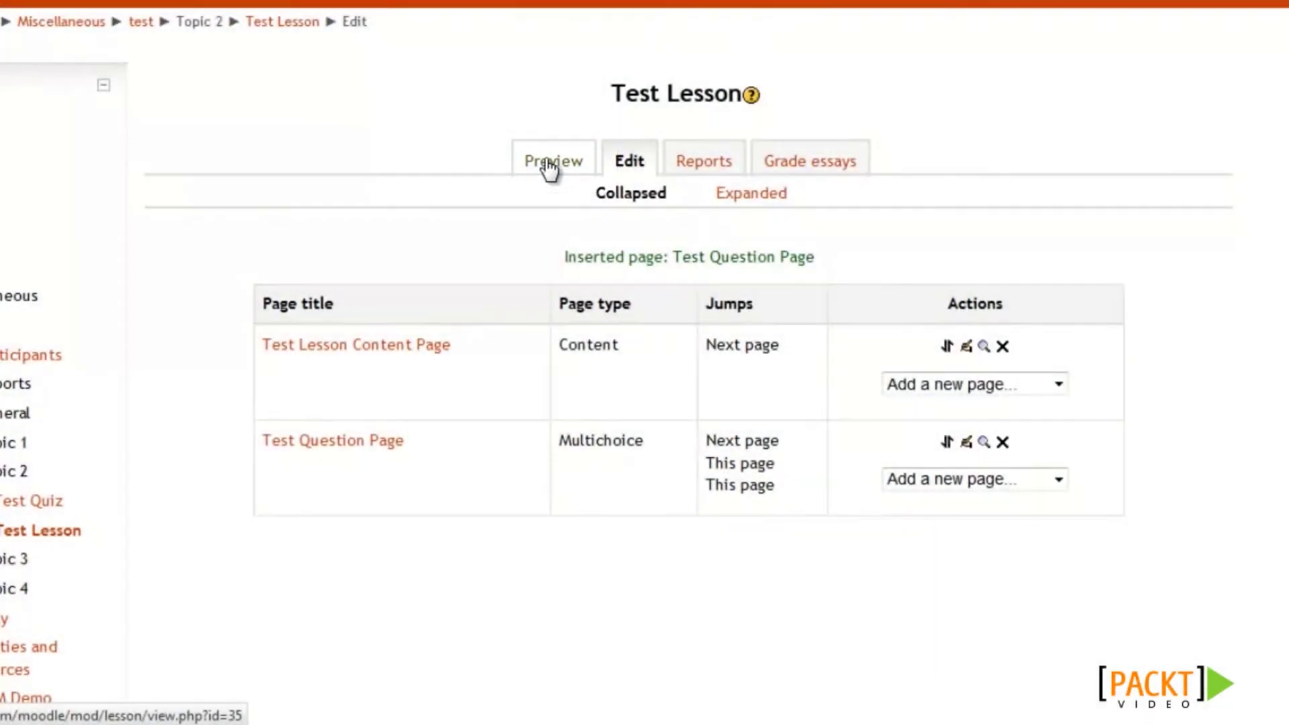
click(549, 165)
scroll(1025, 400, down, 1)
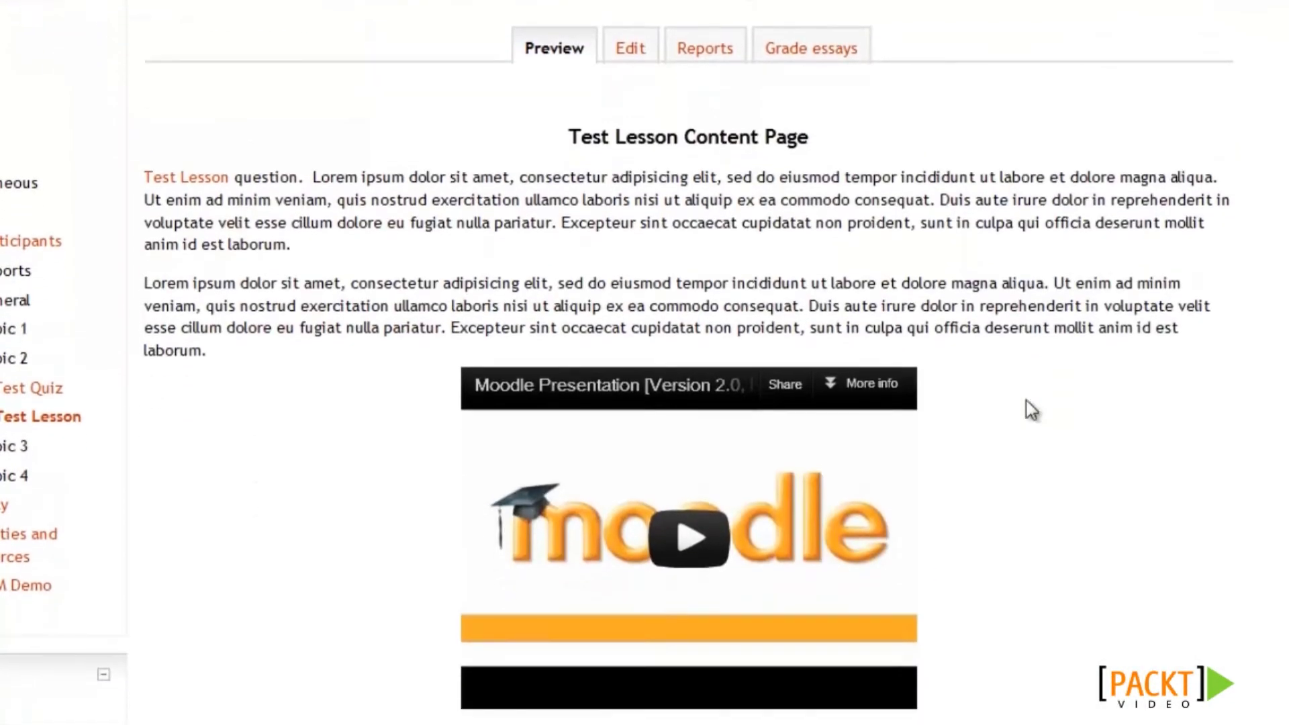
scroll(1024, 402, down, 1)
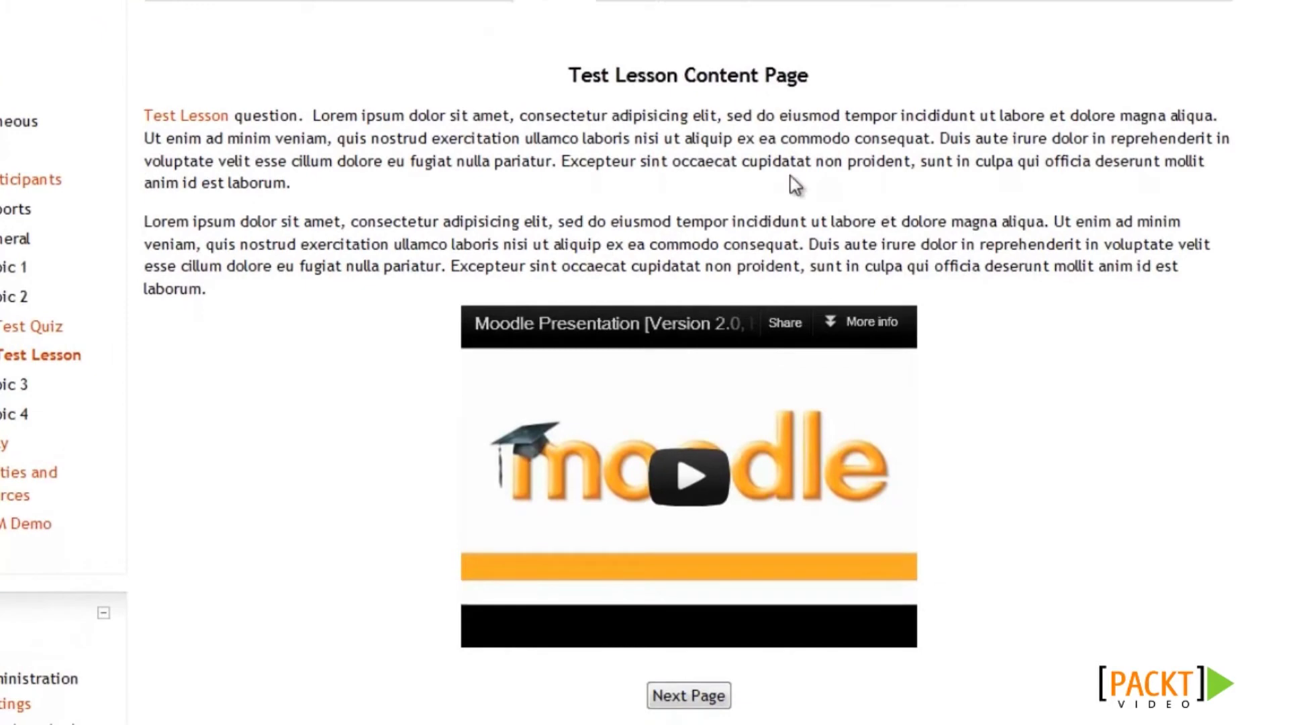
scroll(1154, 366, down, 1)
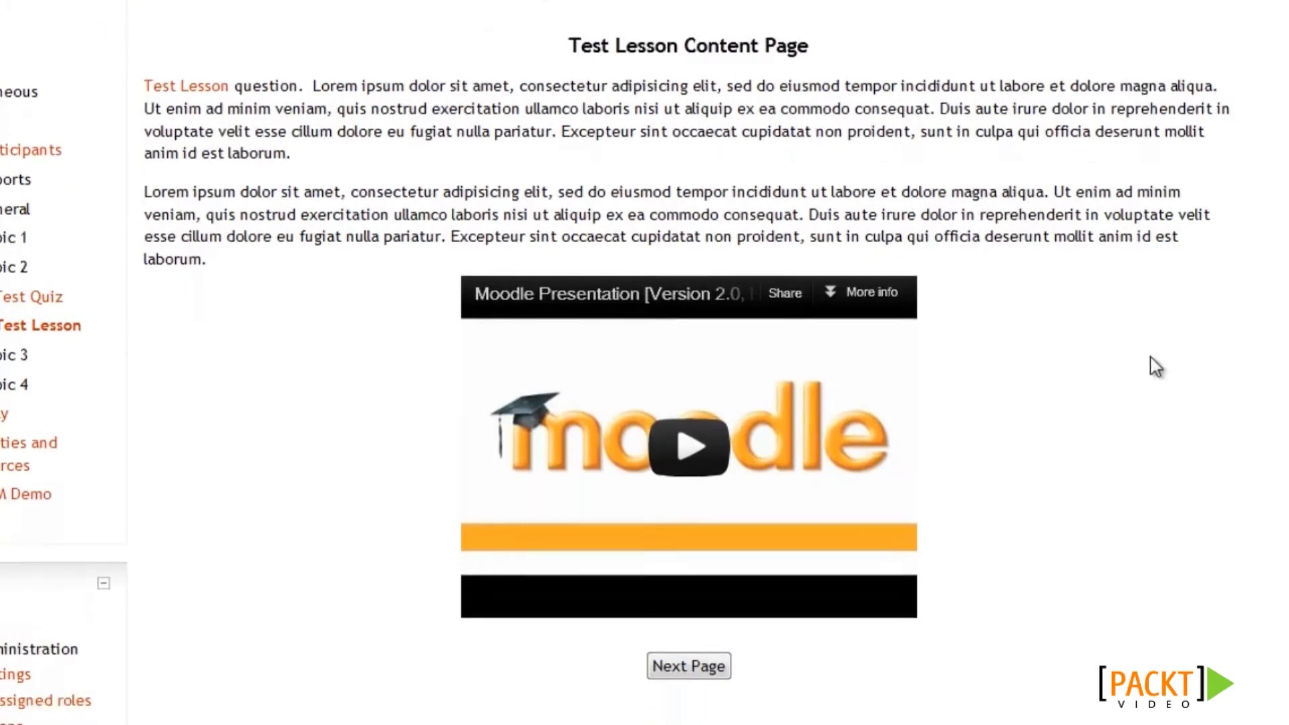
scroll(1154, 366, down, 3)
scroll(1020, 323, down, 3)
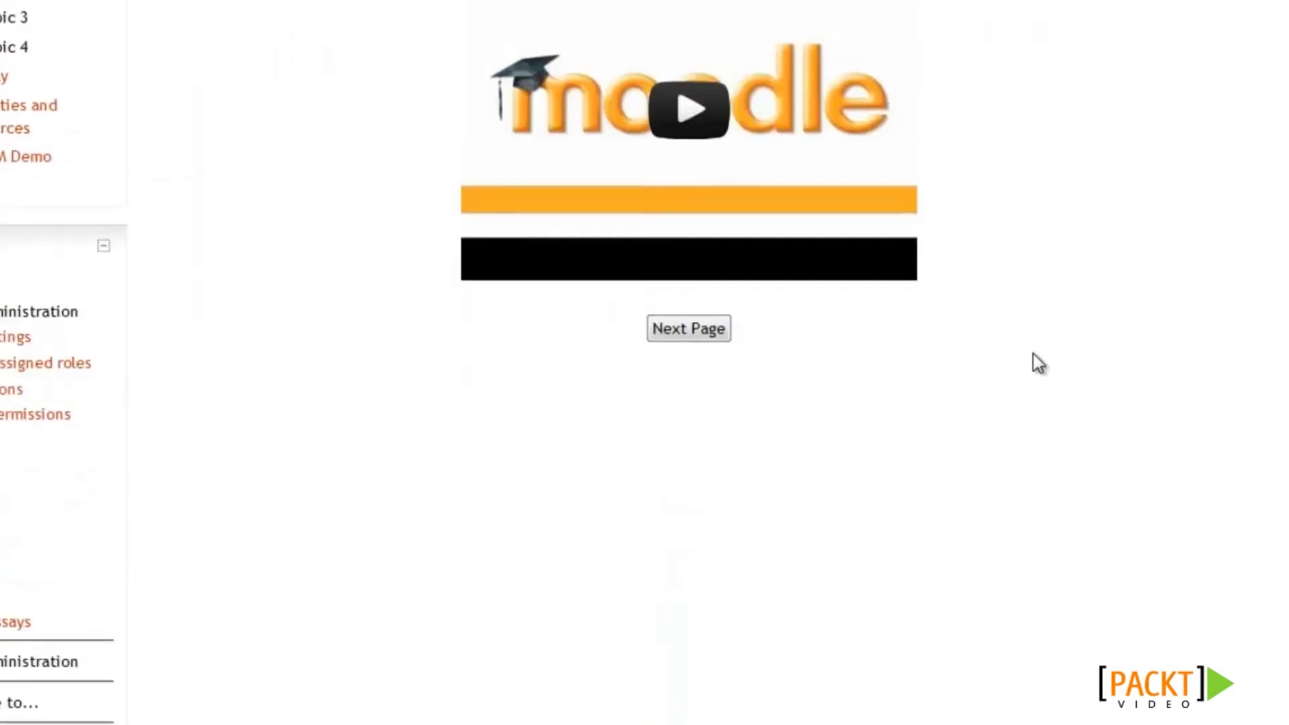
scroll(1033, 354, up, 2)
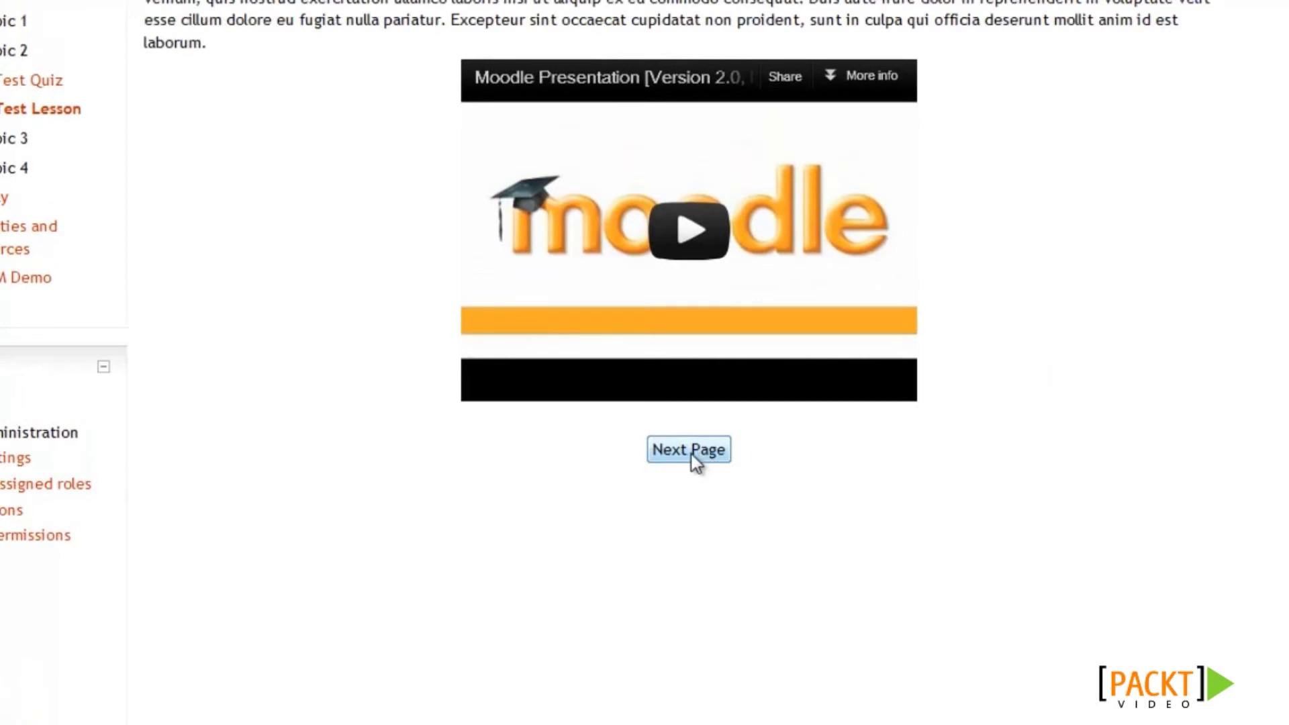
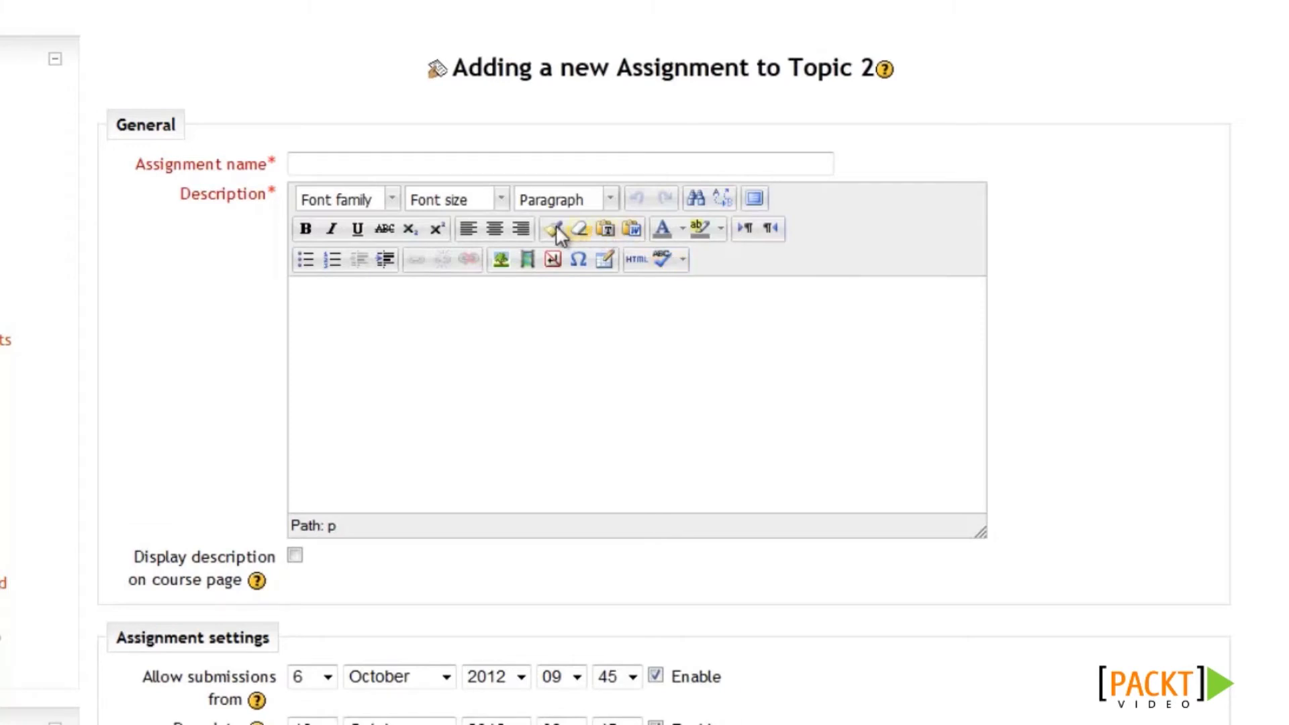
Name the new assignment "Test Assignment" and describe it as "This is a test assignment for uploading a file or online text.".
click(494, 164)
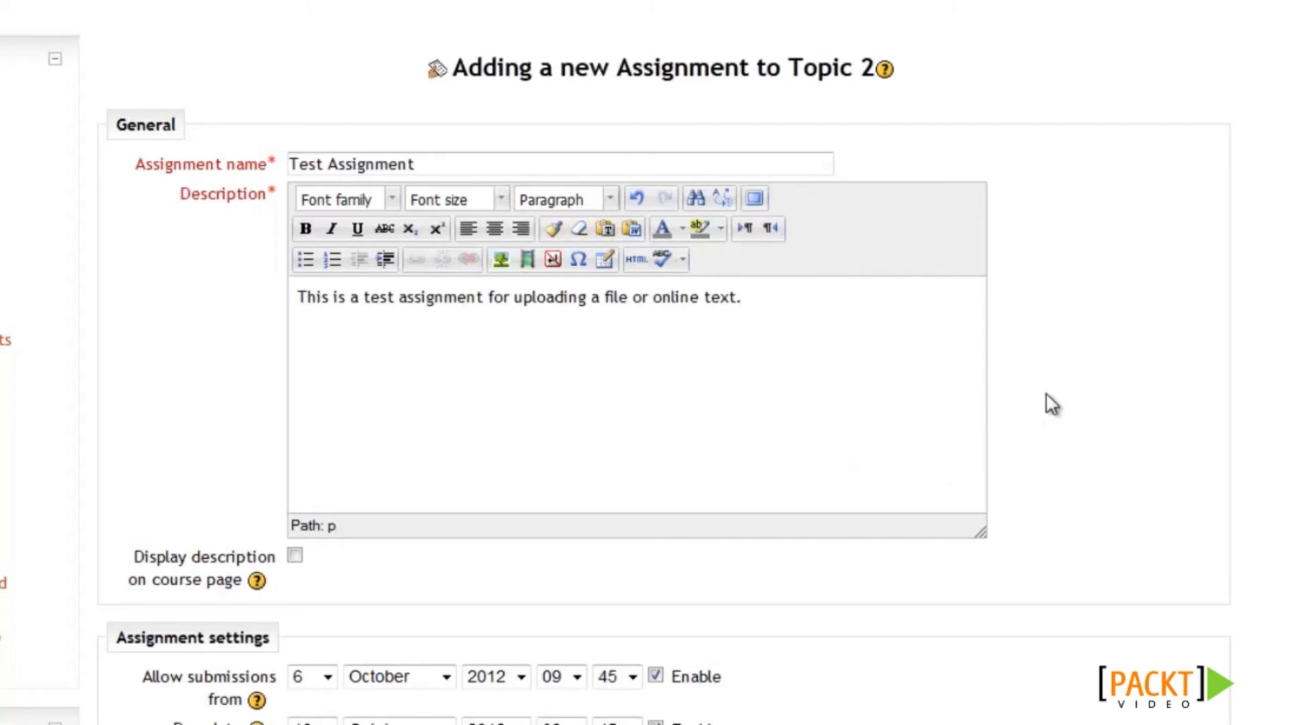
scroll(1051, 404, down, 8)
scroll(1052, 403, down, 1)
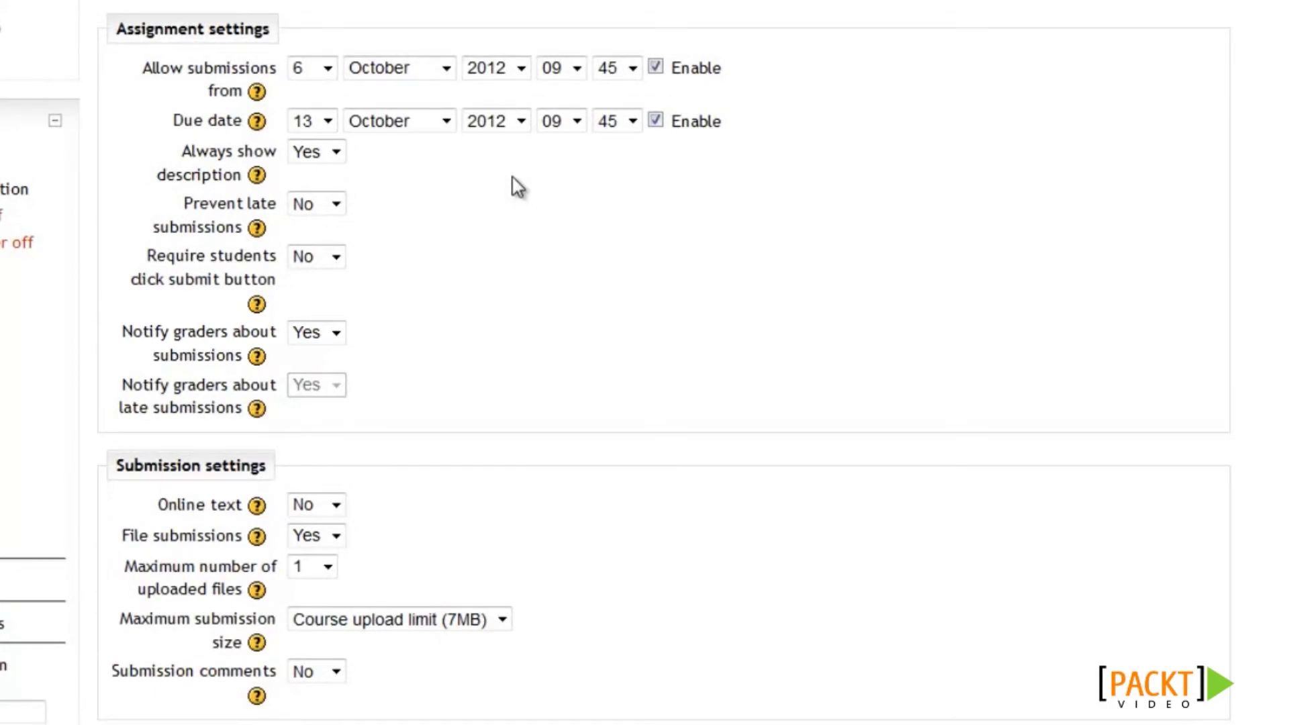
Set both Online text and Submission comments to Yes in the assignment's submission settings.
scroll(667, 294, down, 6)
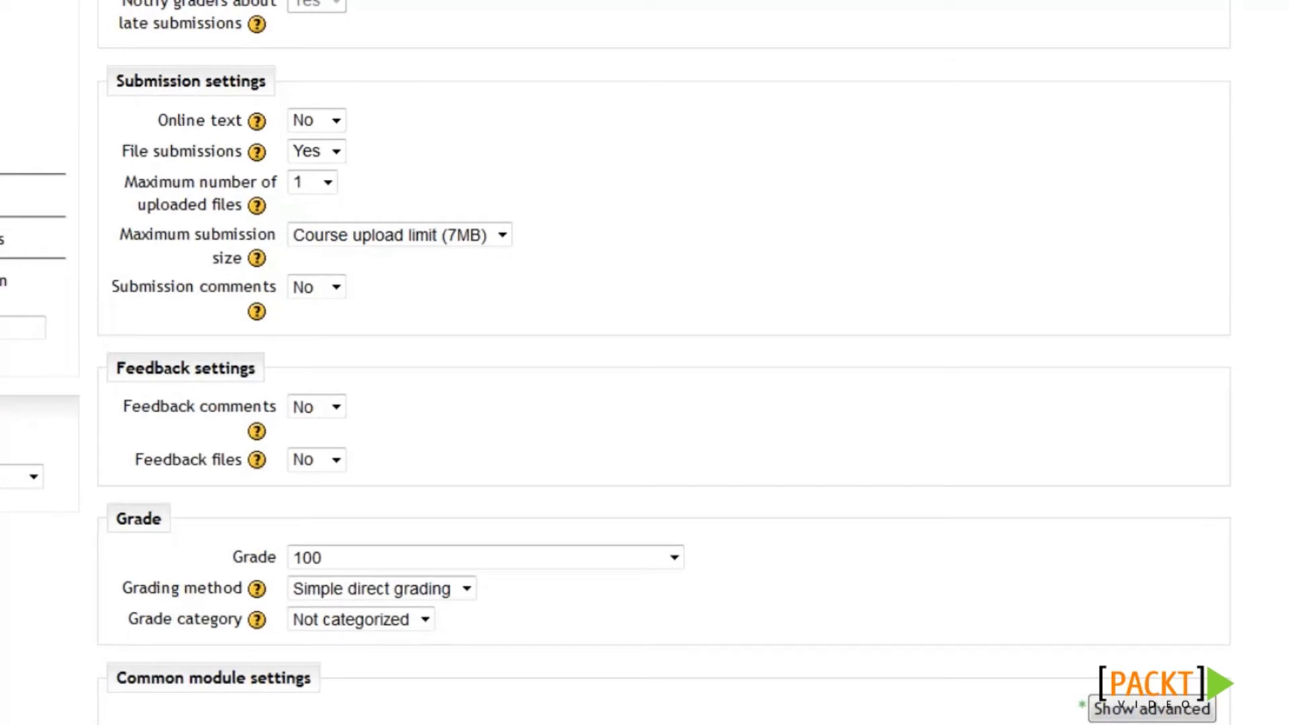
click(336, 122)
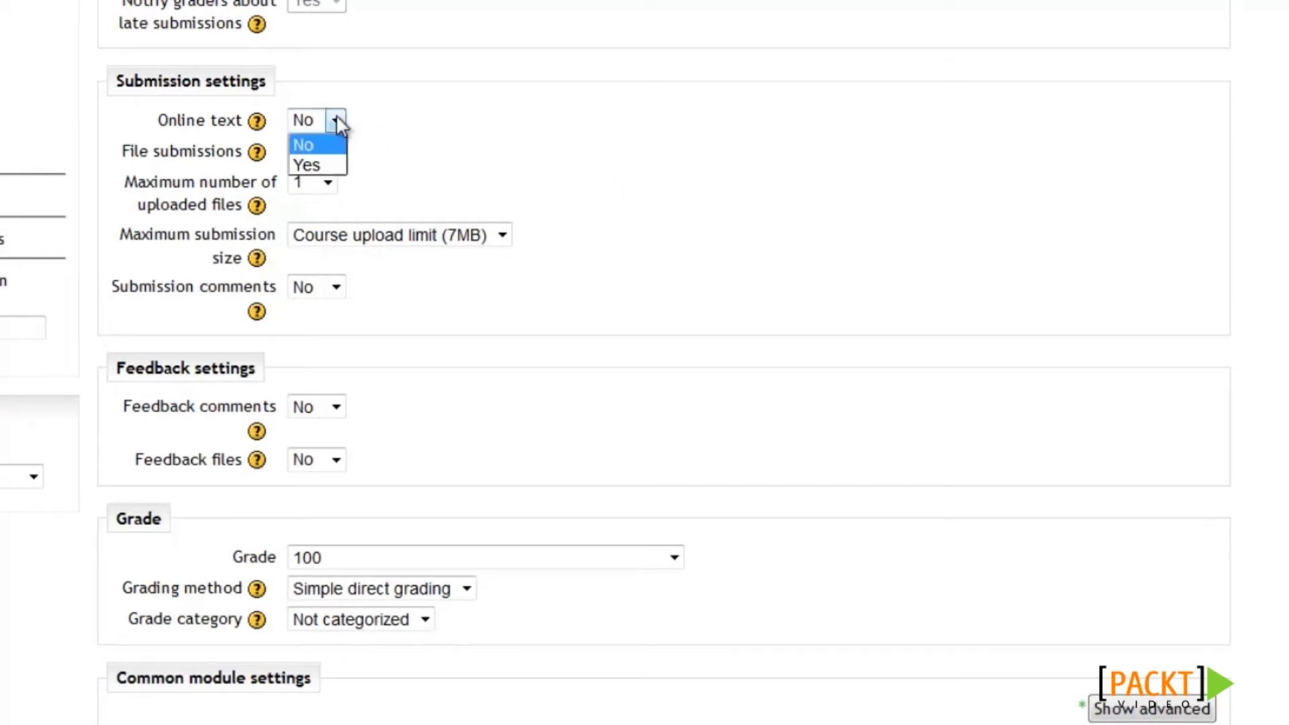
click(328, 166)
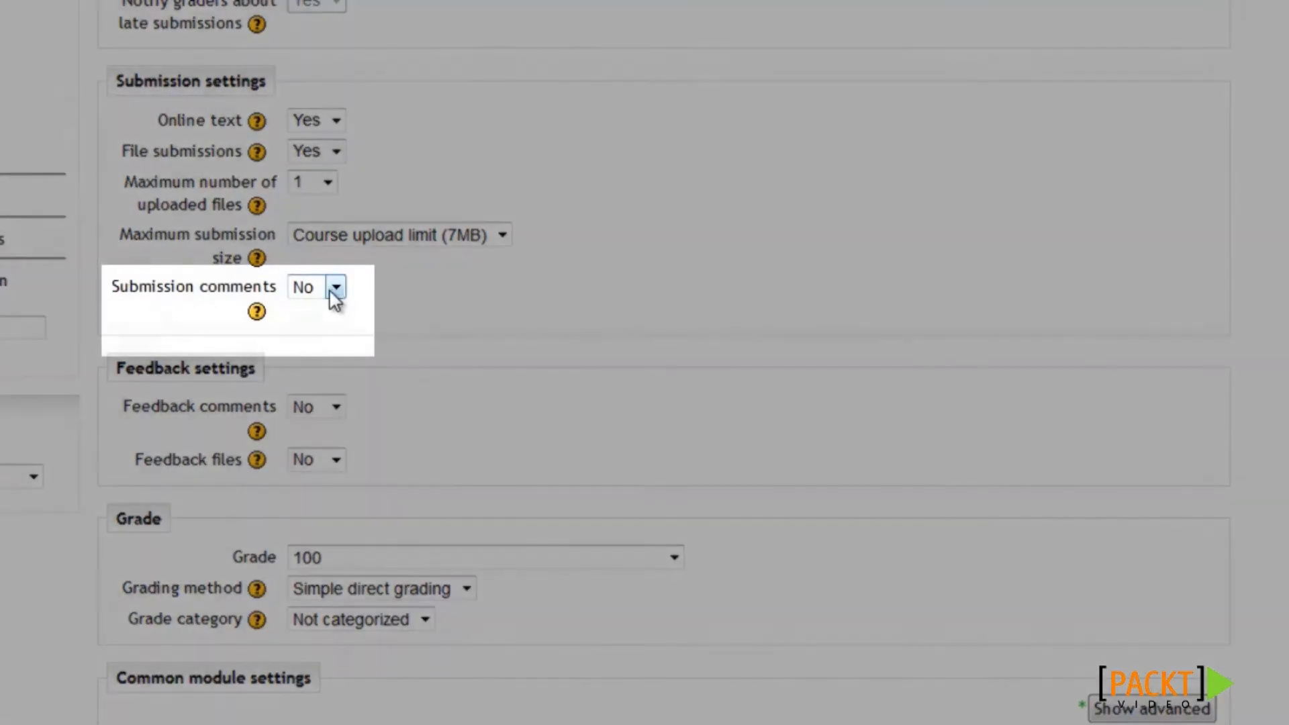
click(335, 287)
click(312, 331)
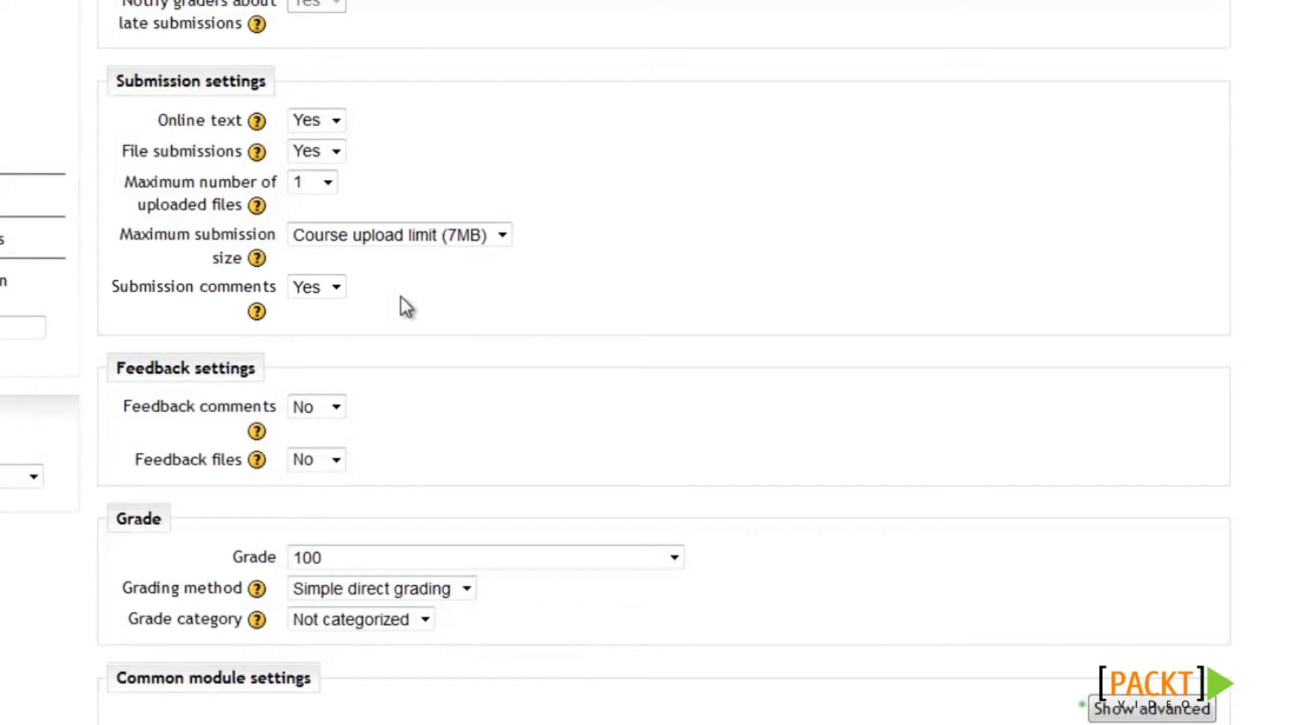
scroll(406, 307, down, 3)
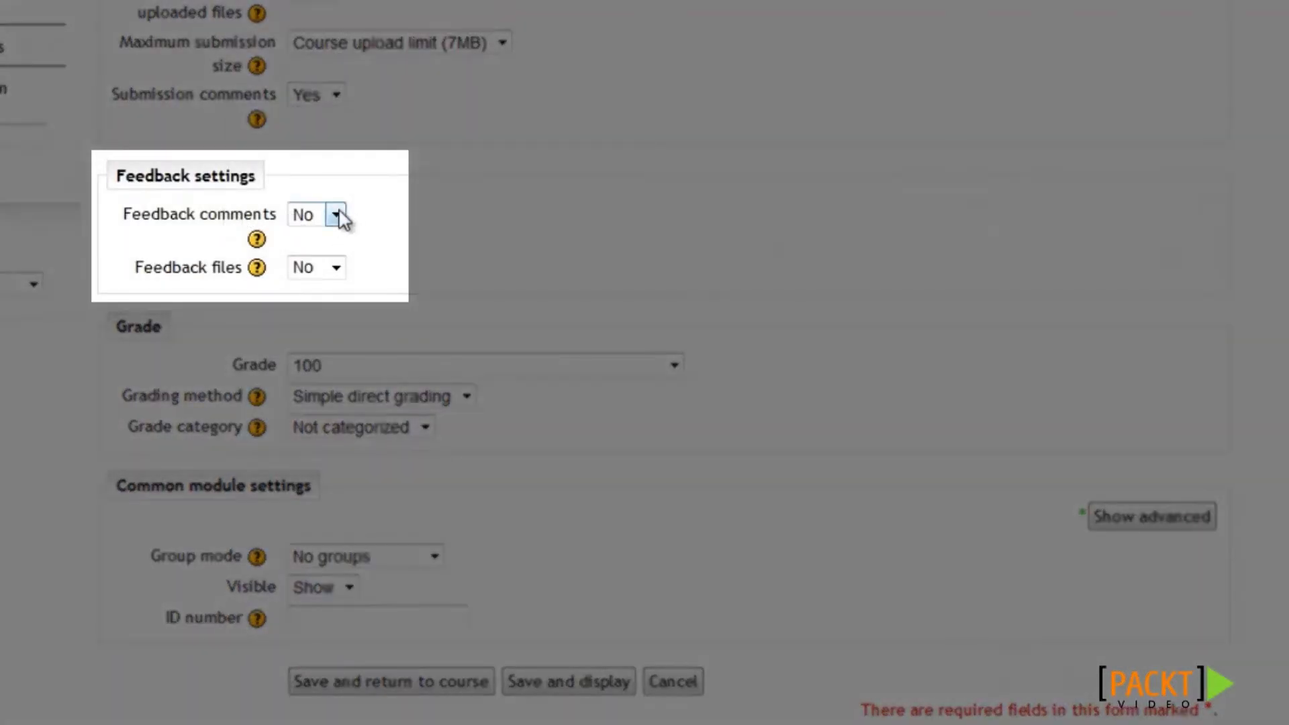
click(337, 214)
click(337, 215)
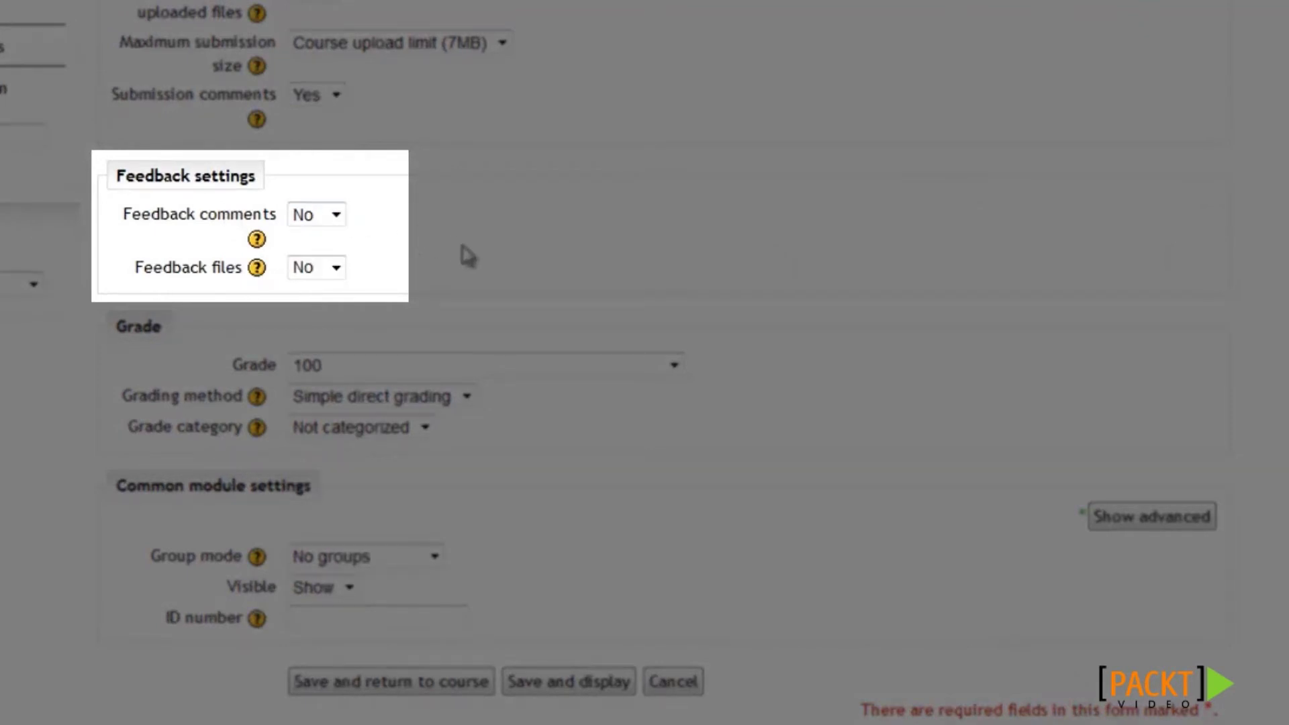
Keep the assignment's grade at 100 with Simple direct grading as the grading method, and save the assignment.
scroll(311, 288, down, 3)
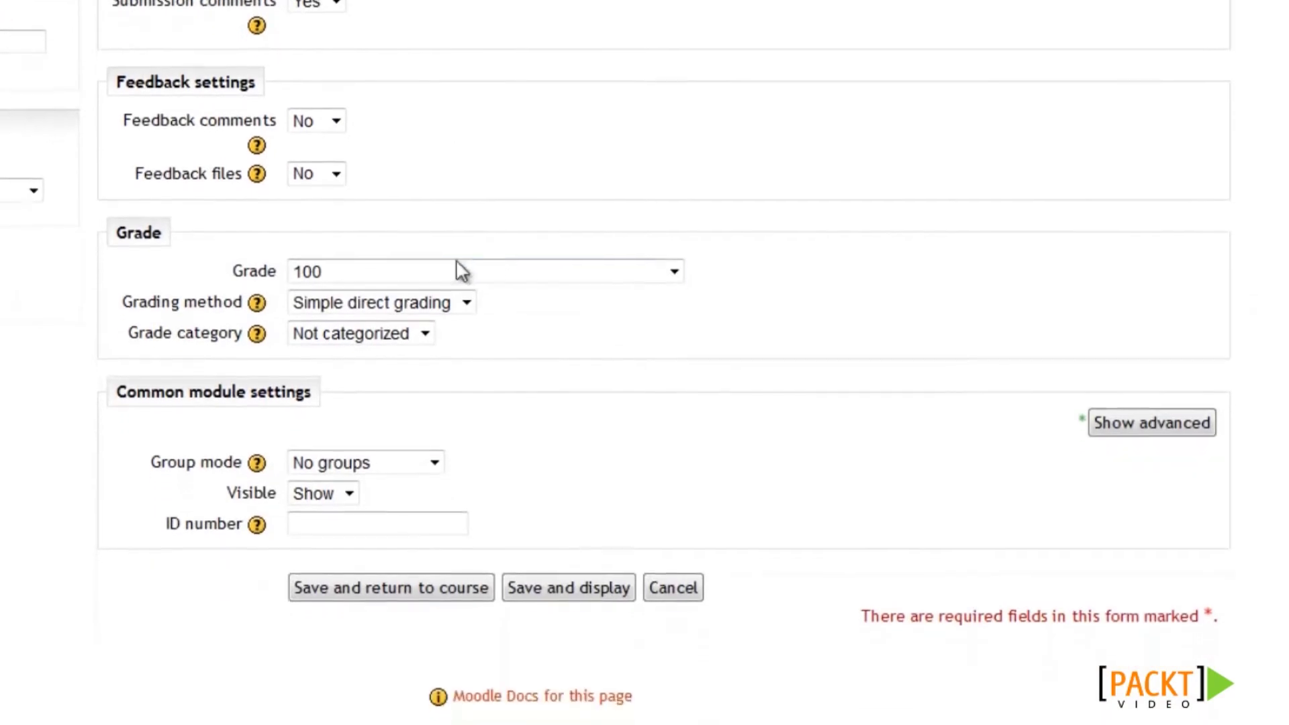
click(411, 275)
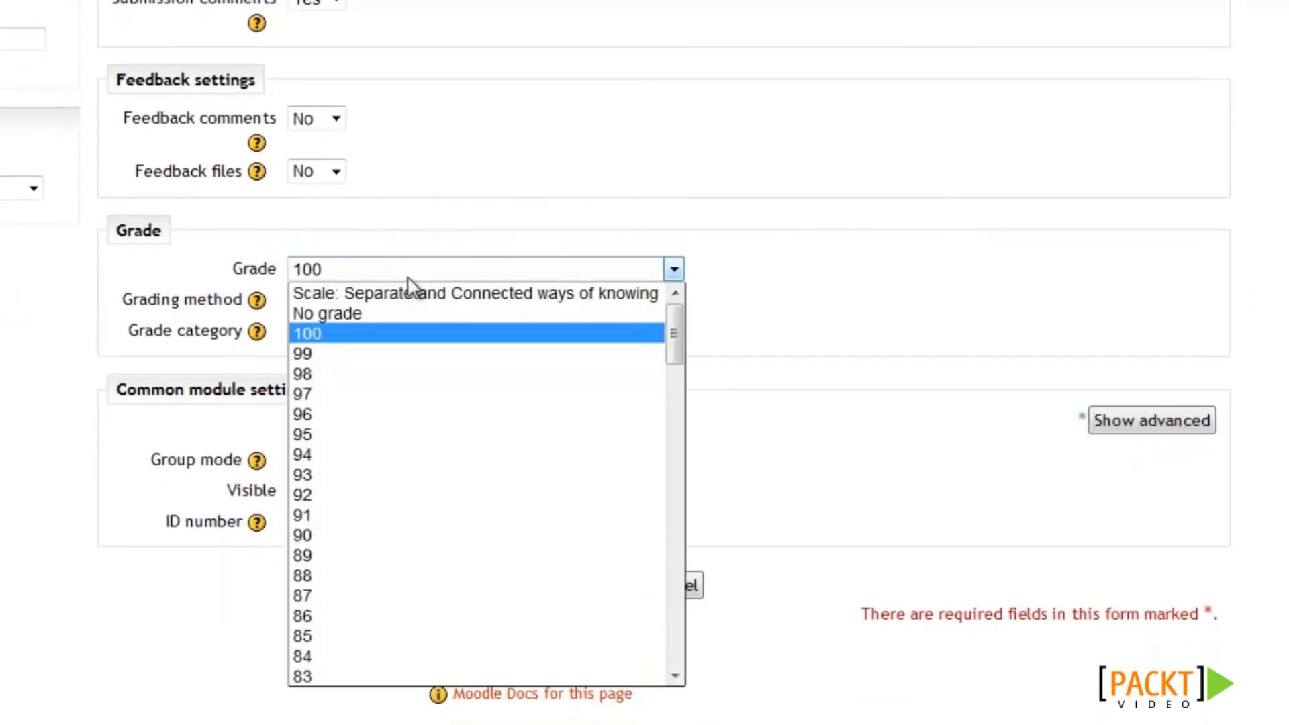
click(408, 278)
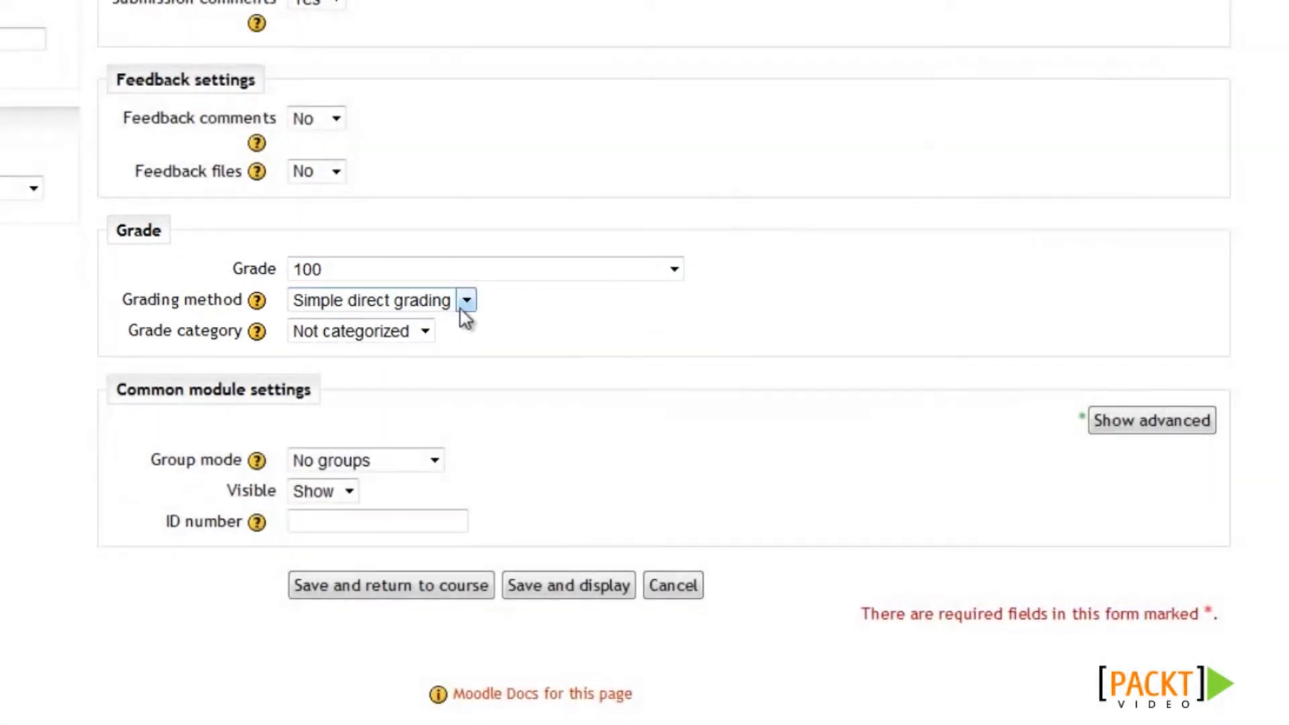
click(464, 302)
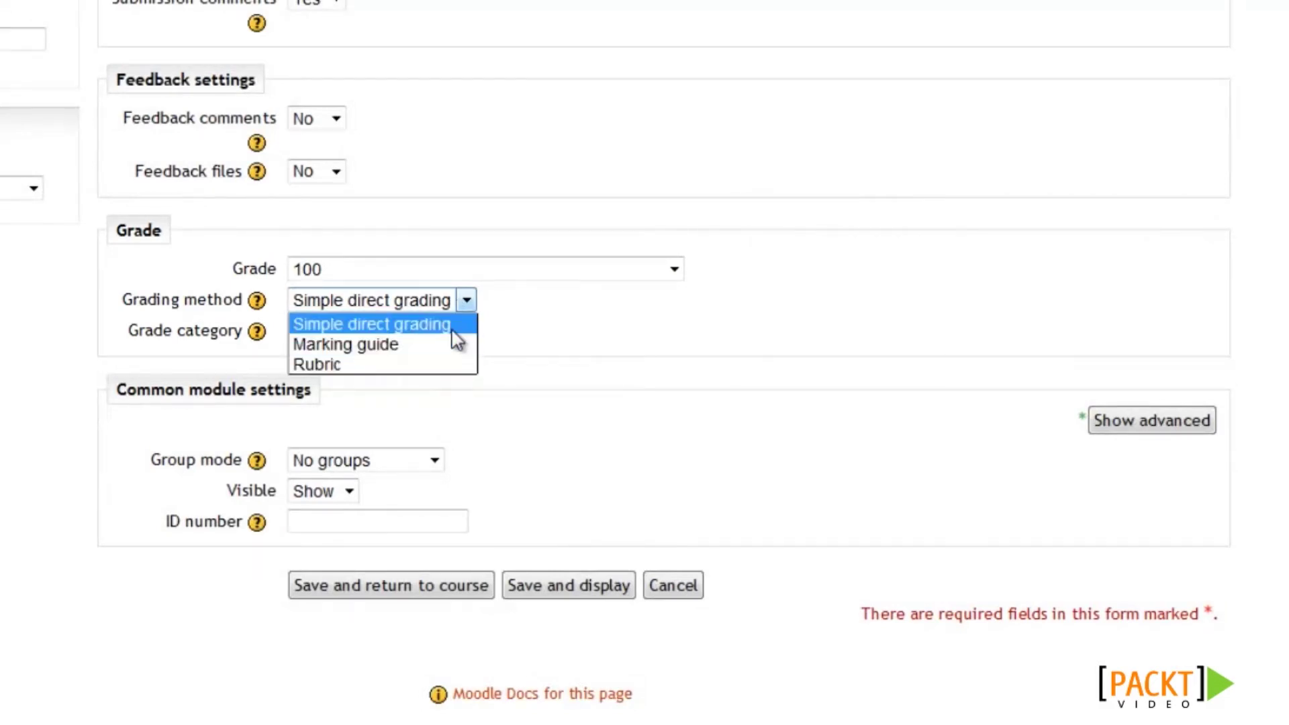
click(453, 331)
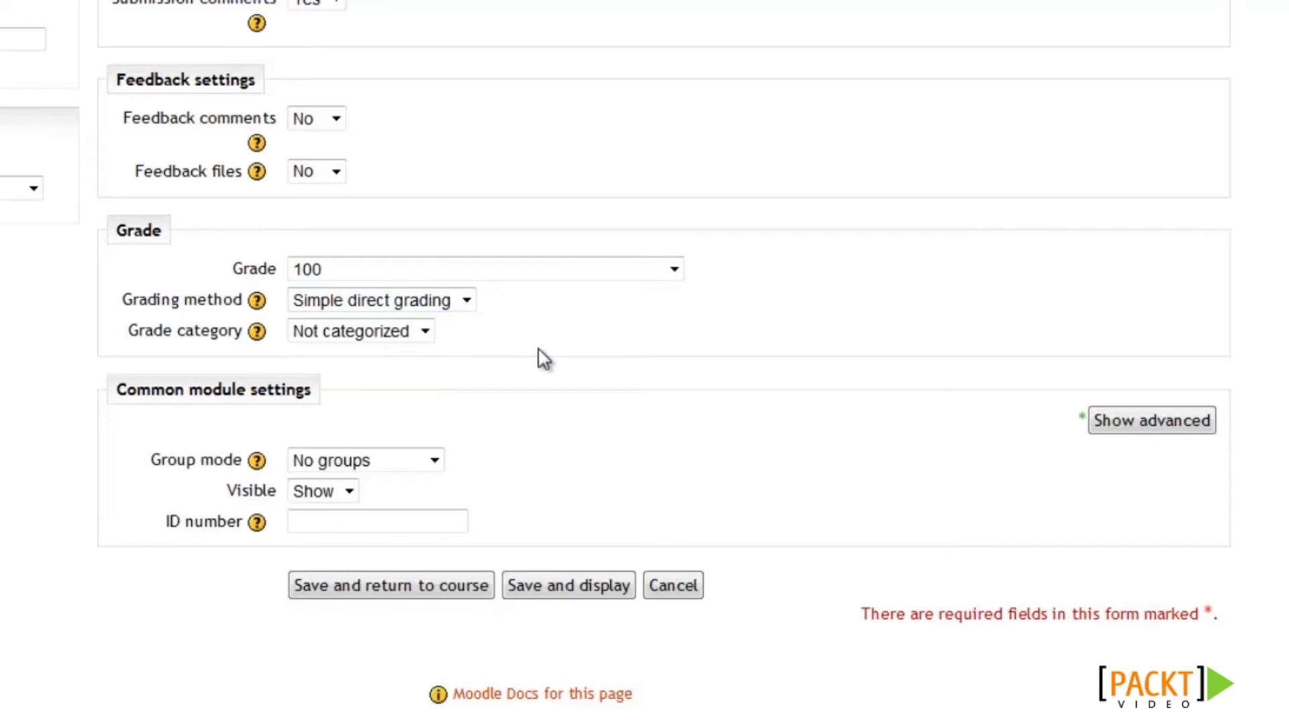
scroll(483, 396, down, 3)
click(564, 443)
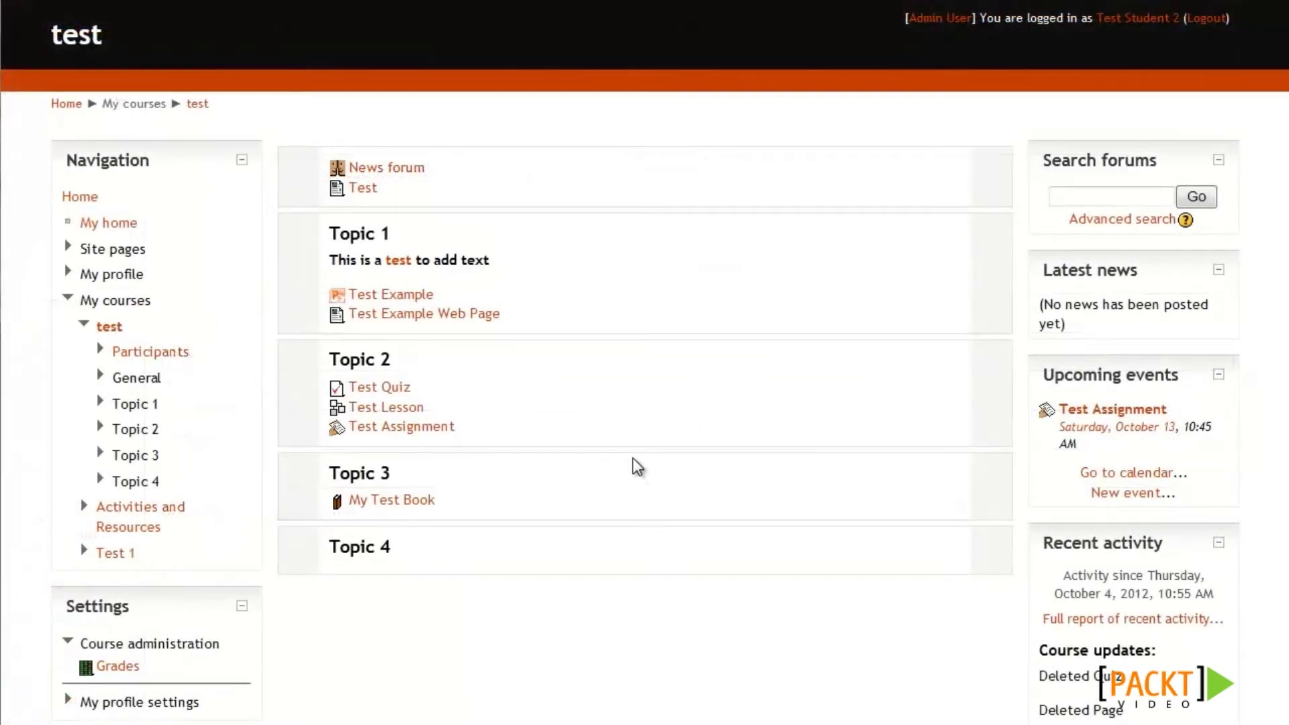
As a student, add a submission to Test Assignment in Topic 2 with the online text "Enter onlkine text in this field".
click(436, 430)
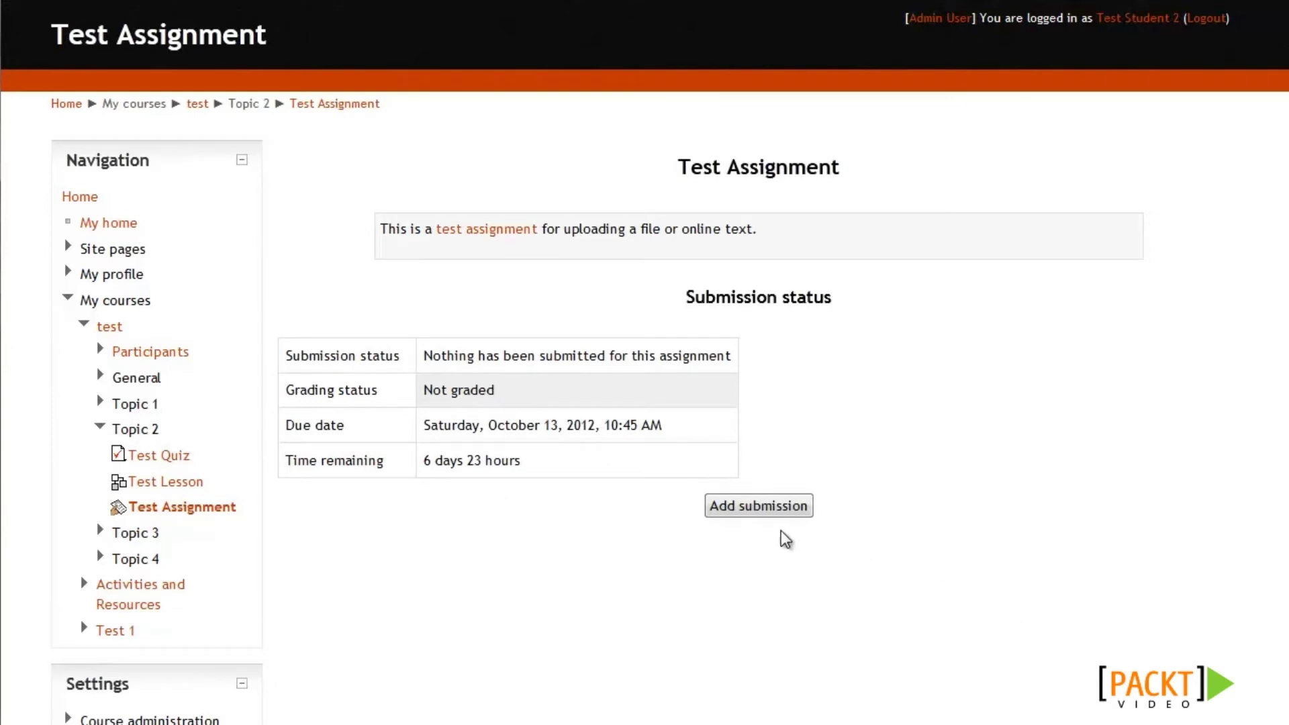
click(745, 508)
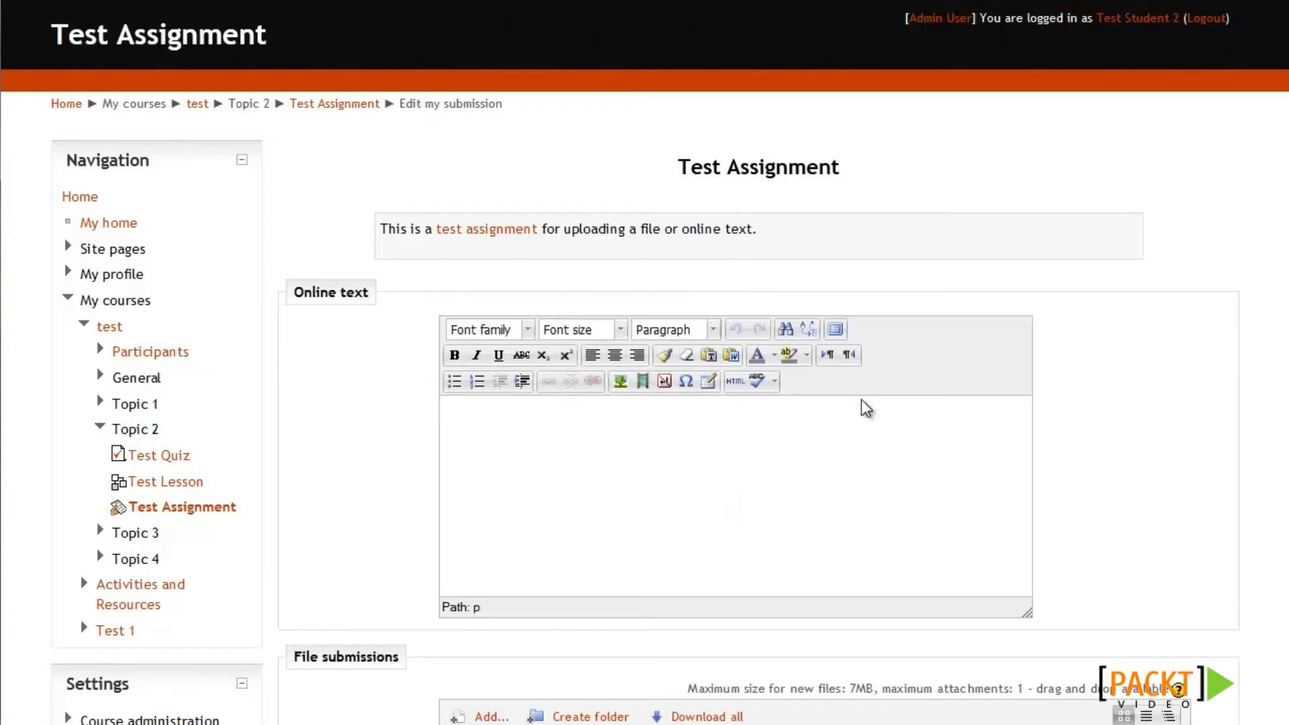
scroll(1183, 334, down, 5)
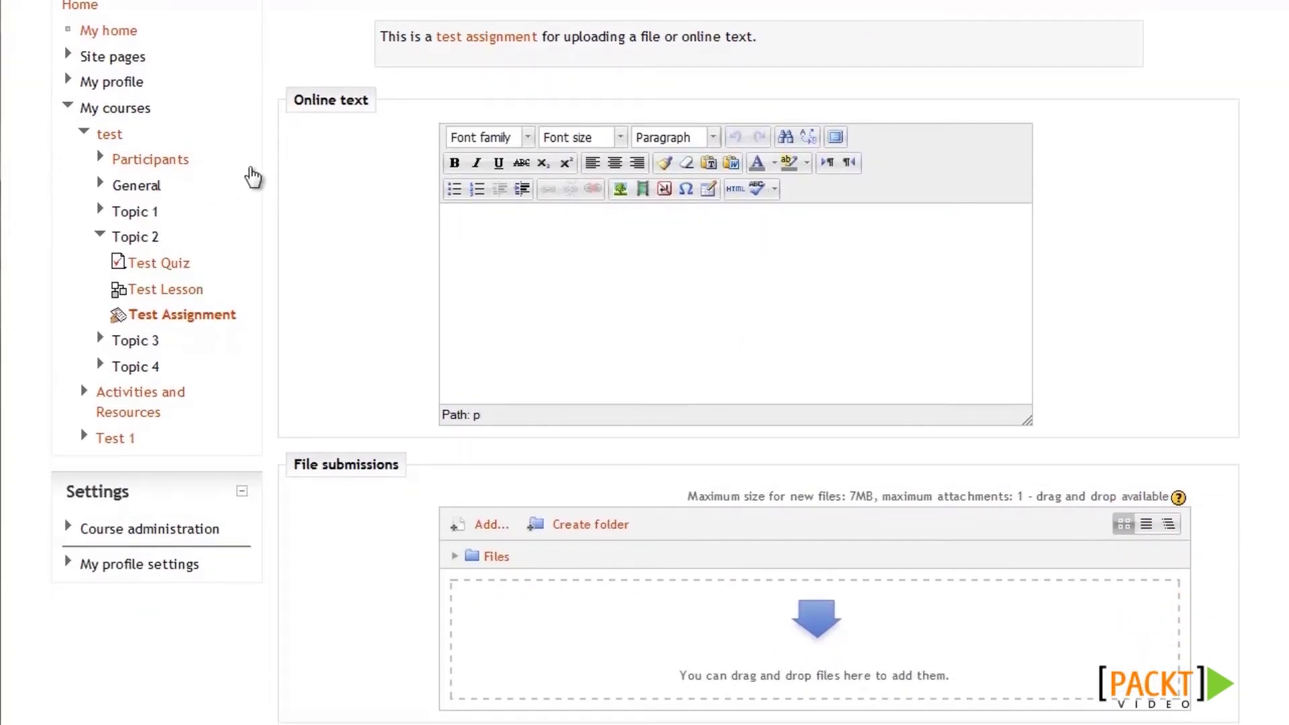
click(668, 343)
text(Enter onlkine text in this field)
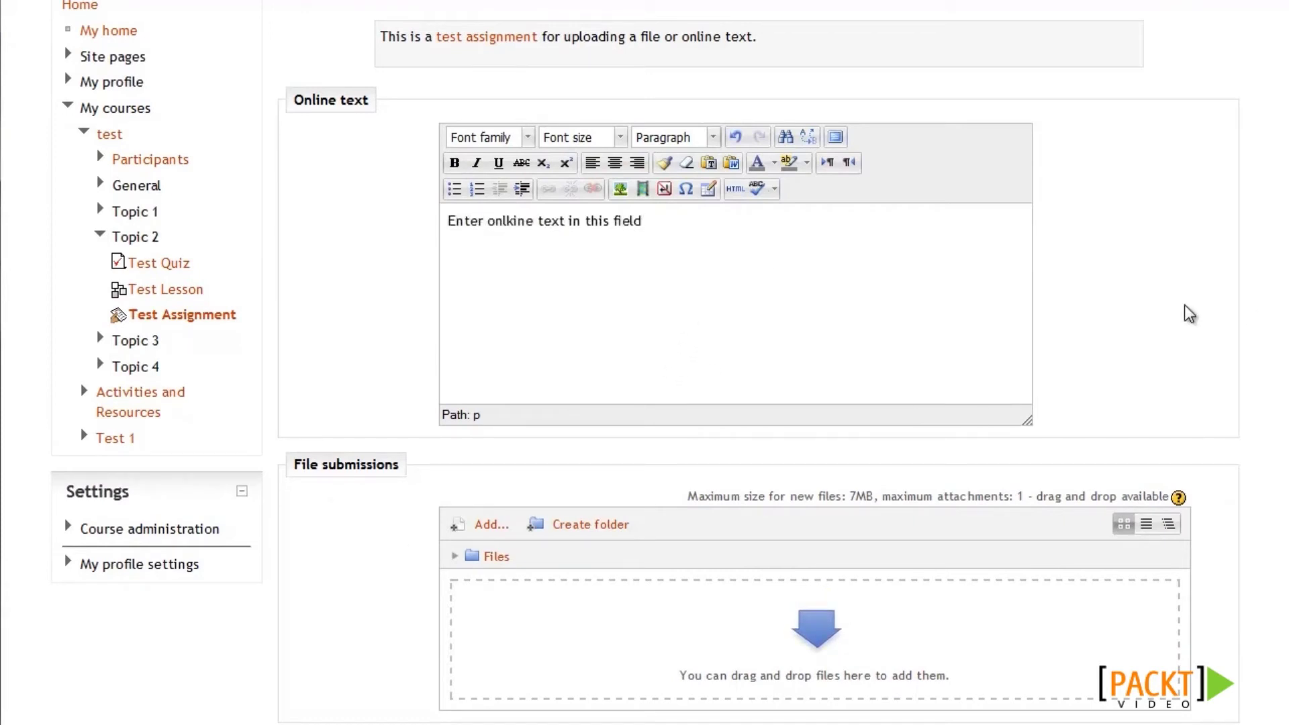
Attach Moodle.jpg under File submissions and save the student's submission.
scroll(644, 362, down, 1)
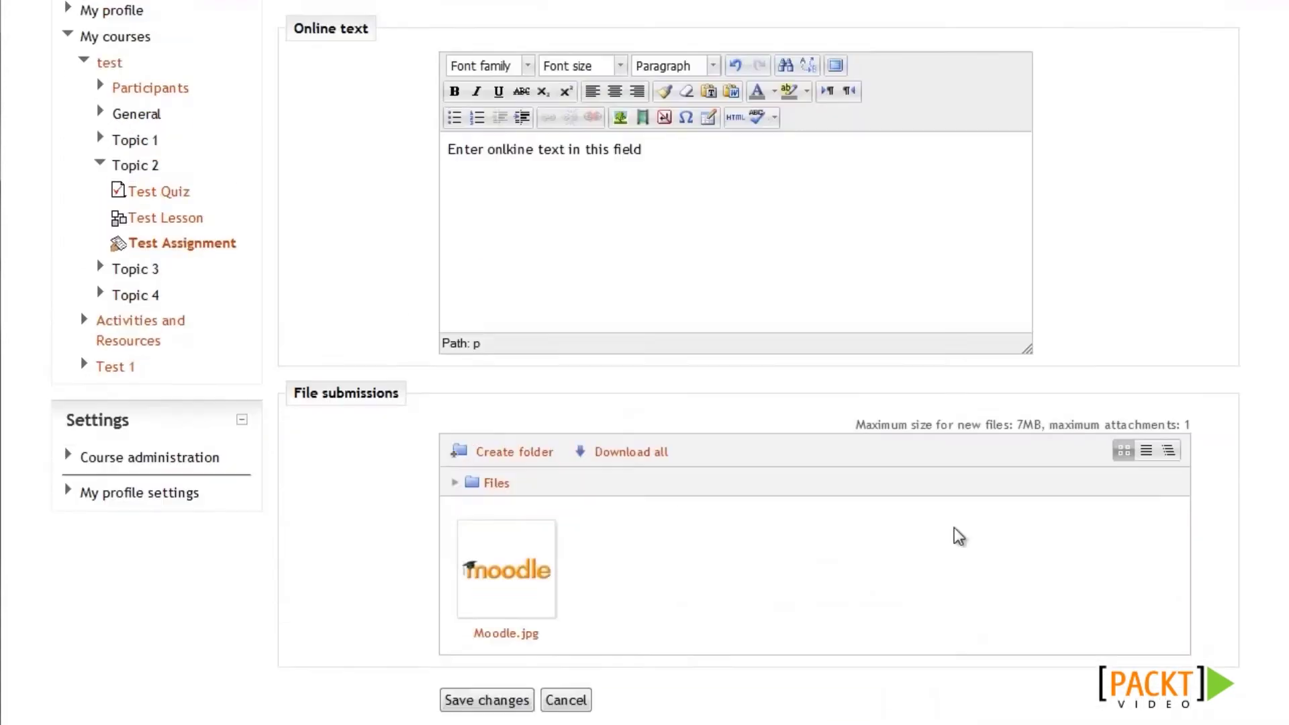
scroll(730, 319, up, 1)
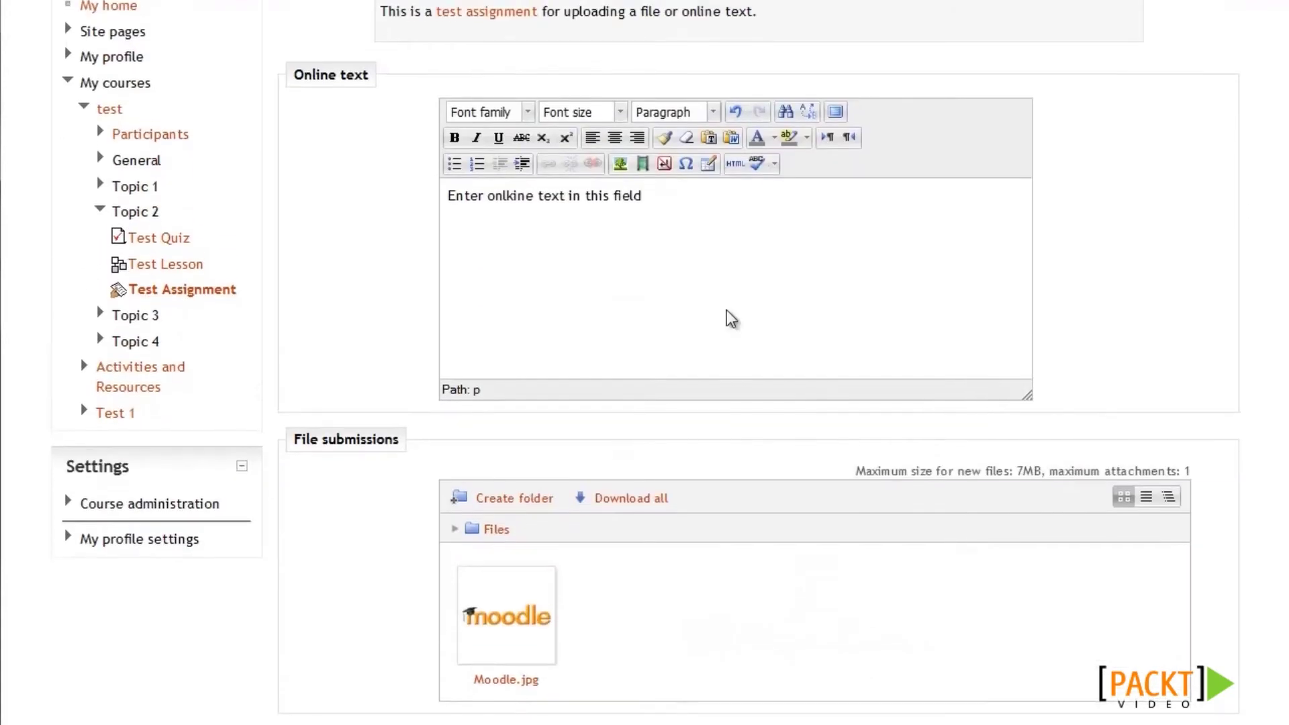
scroll(693, 288, down, 3)
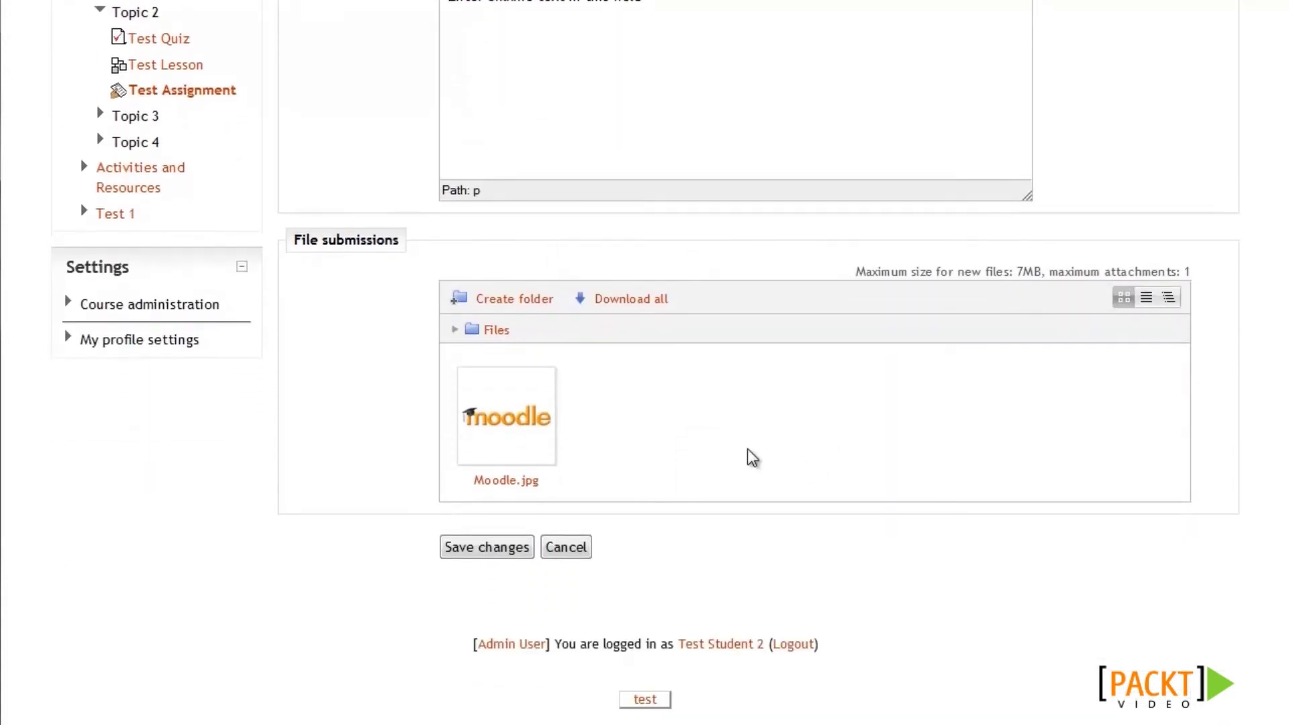
scroll(749, 455, down, 1)
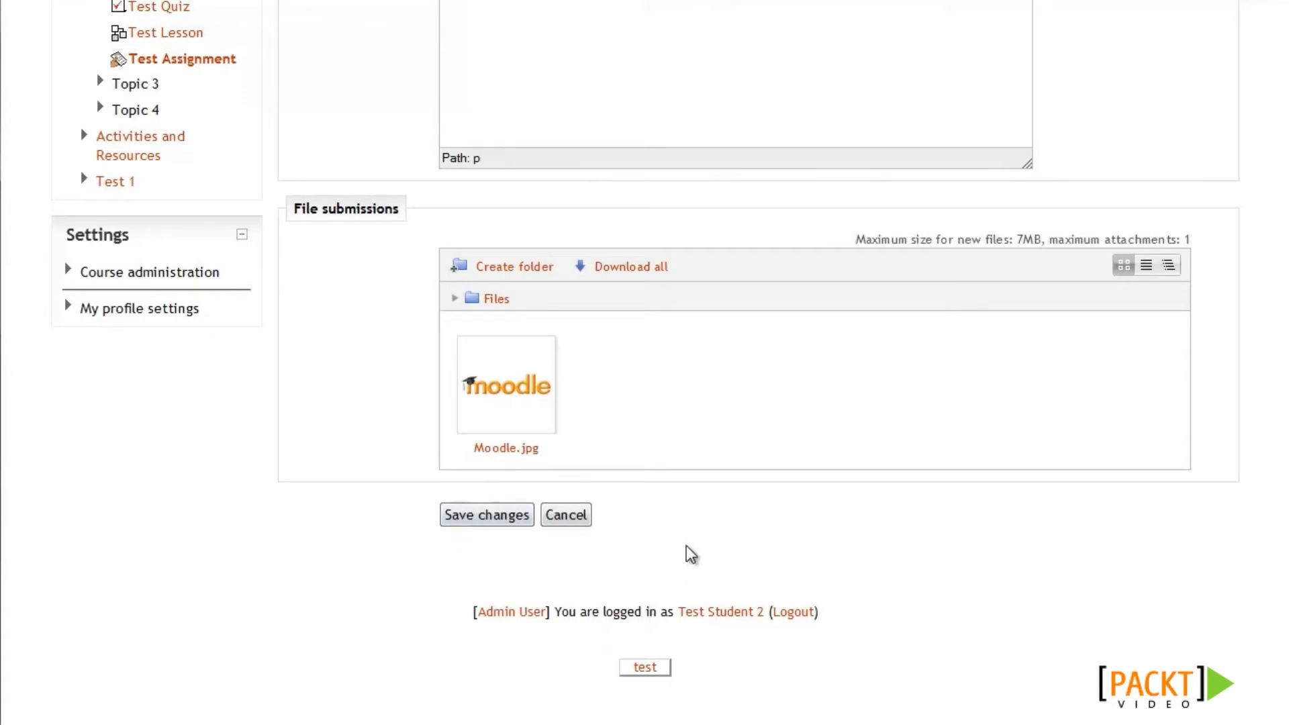
click(468, 518)
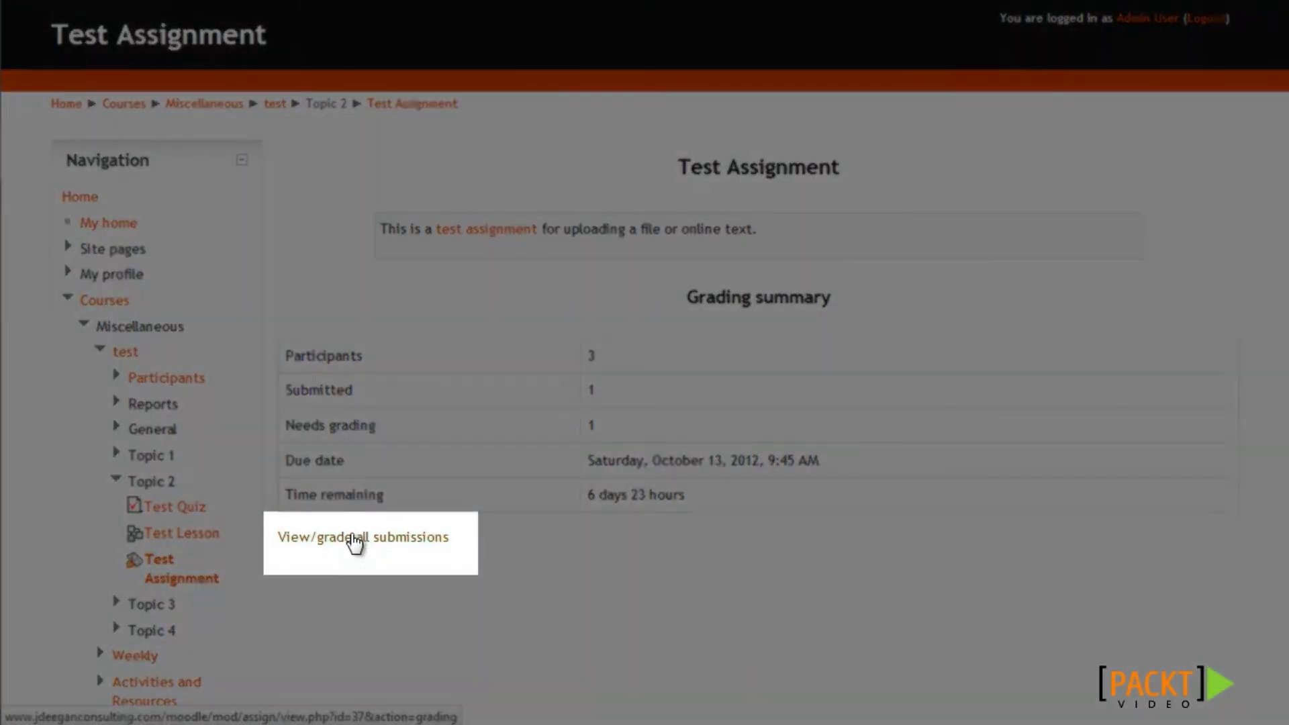
As the admin, list all Test Assignment submissions and open the one marked "Submitted for grading" for grading.
click(354, 541)
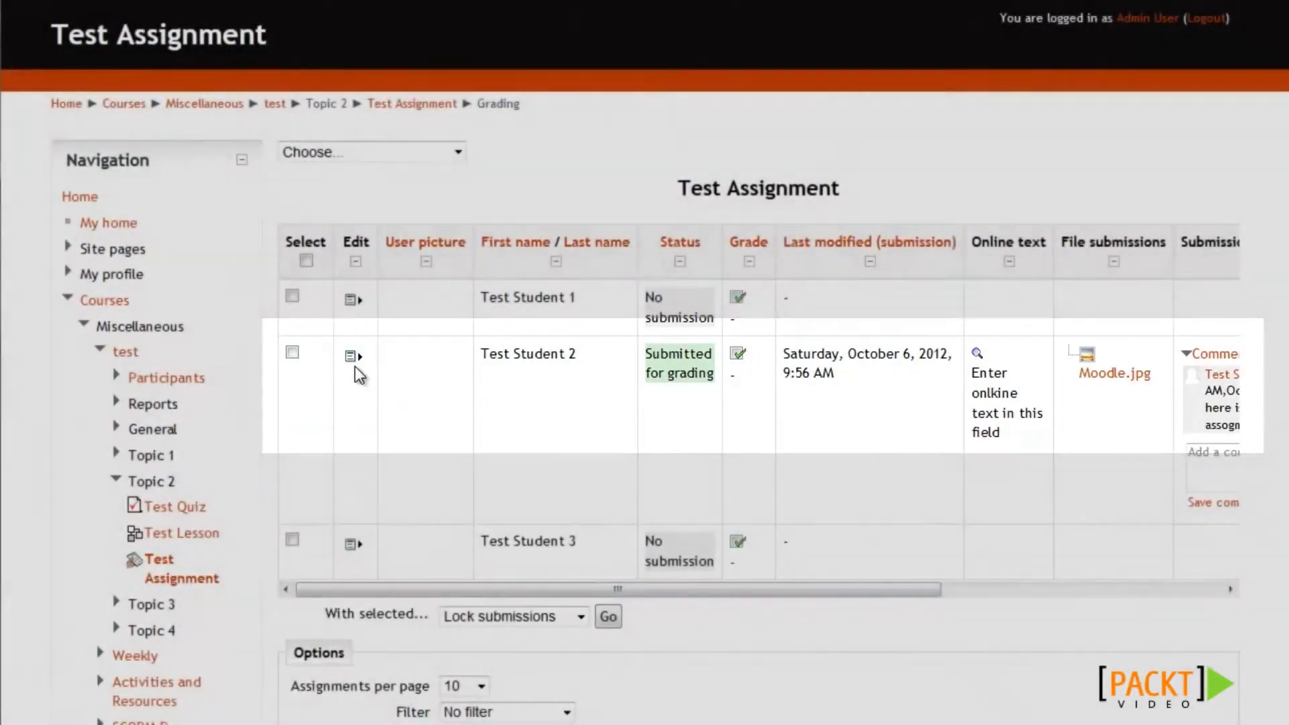
click(357, 360)
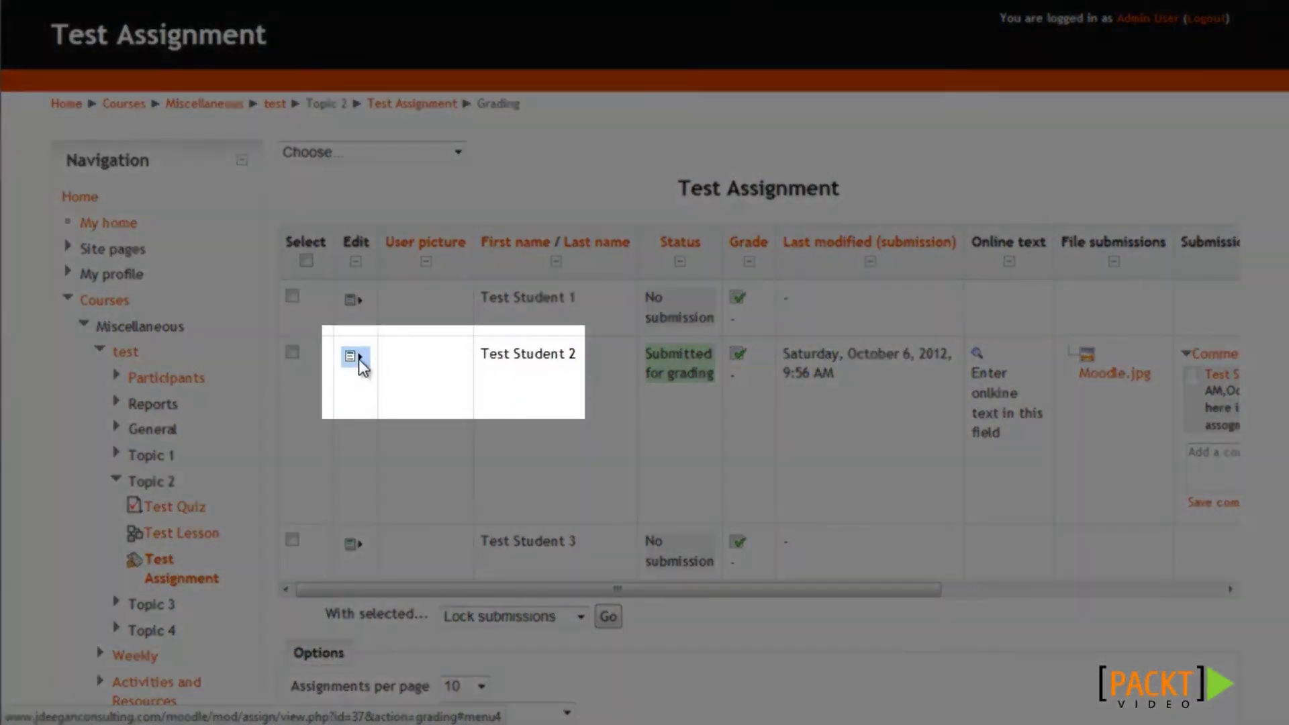
click(365, 357)
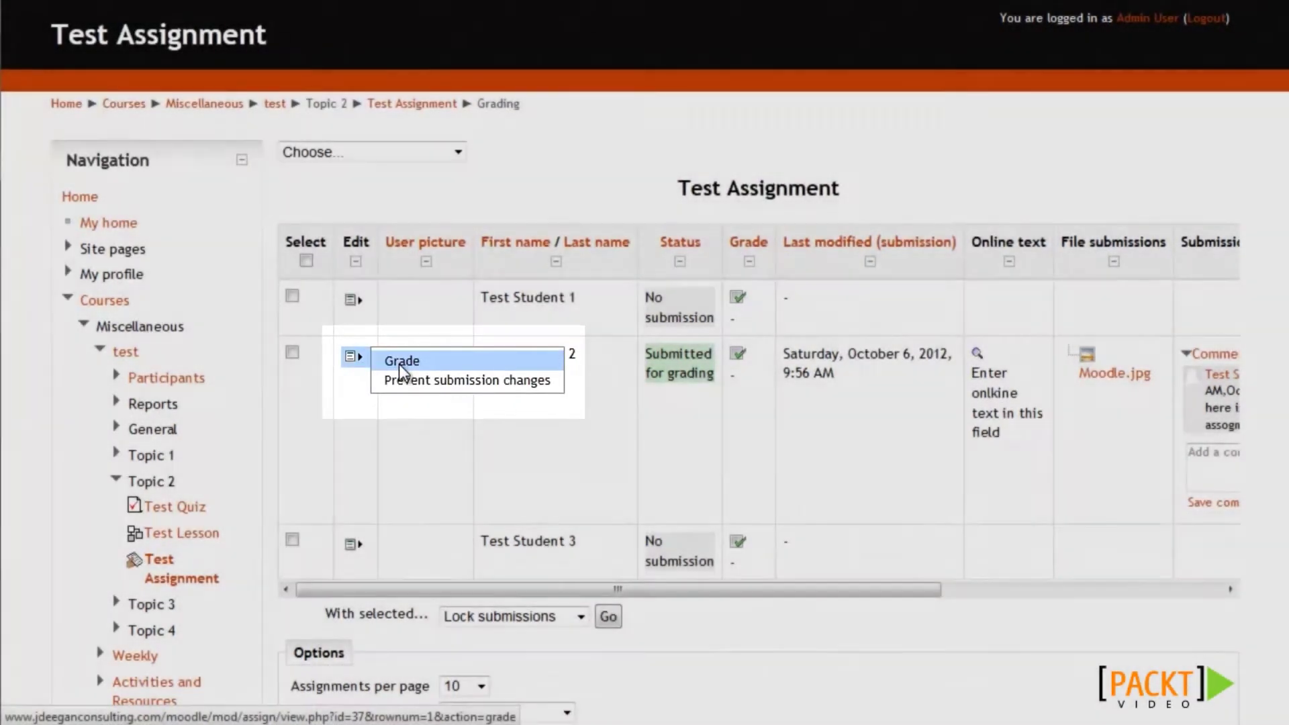
click(399, 362)
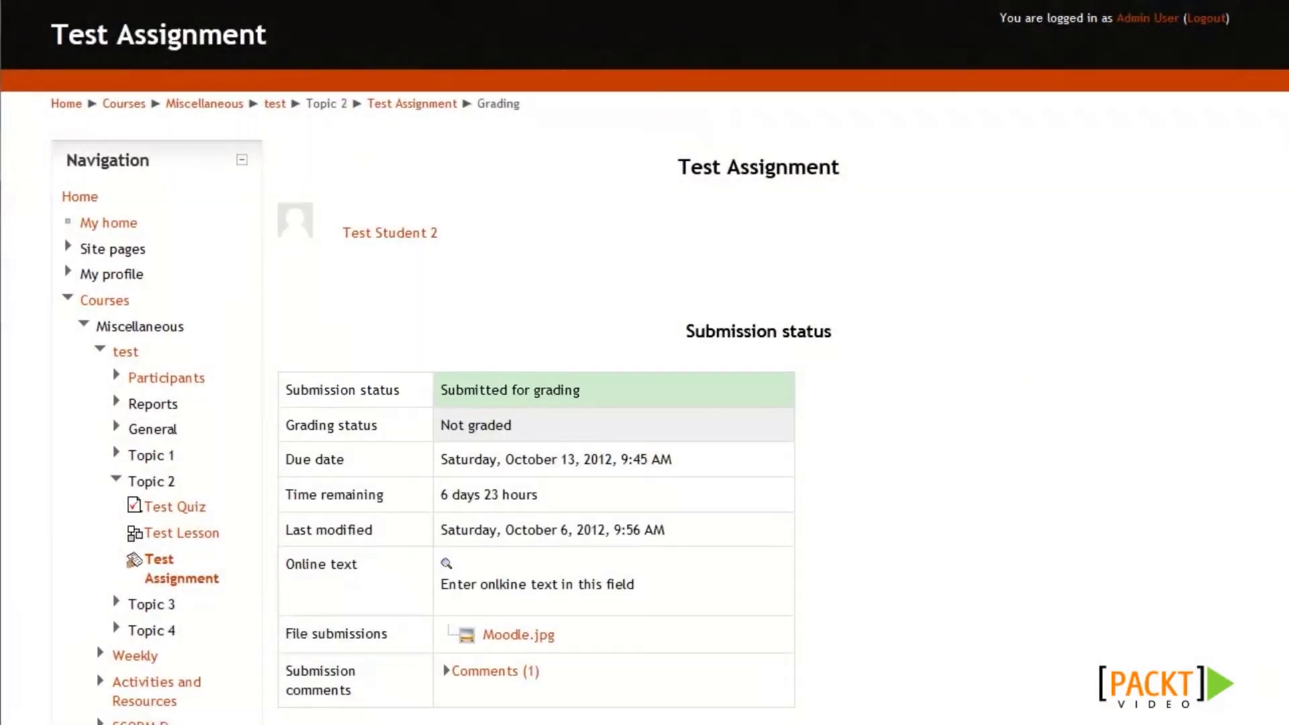
Enter the submission comment "Great job!", grade the submission 100 and save the changes.
scroll(1278, 224, down, 3)
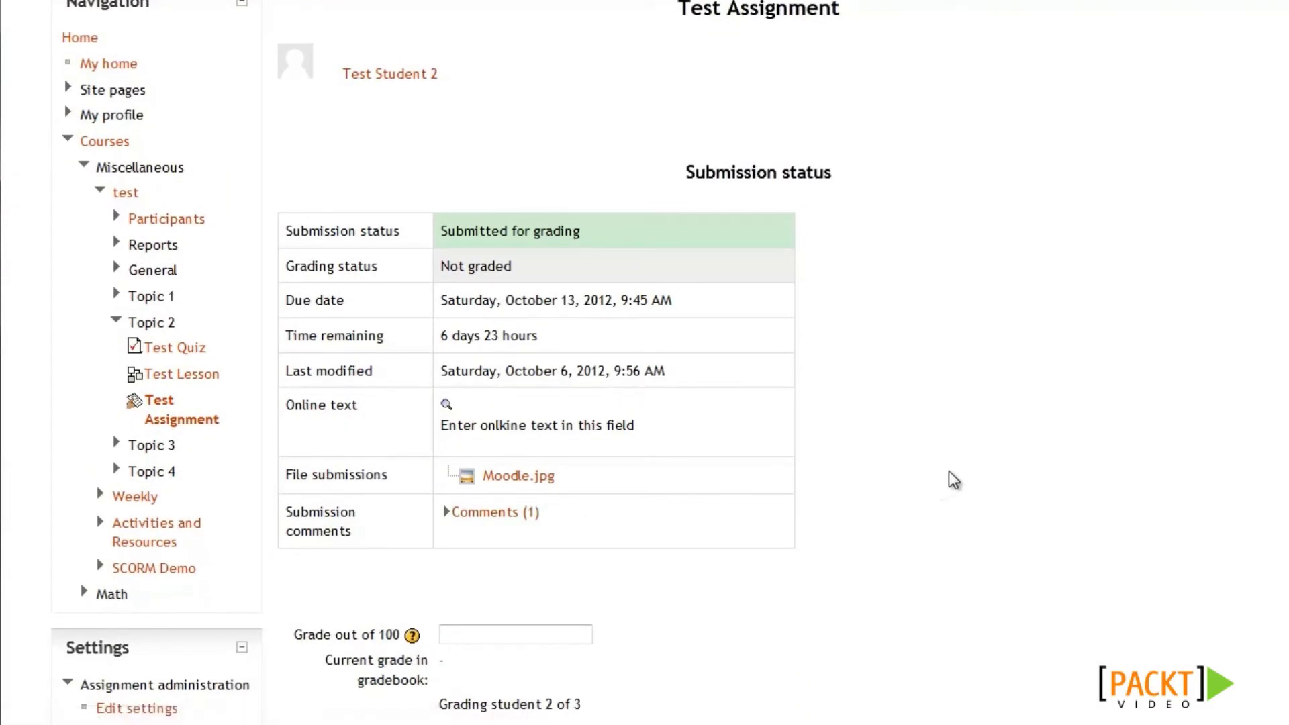
scroll(950, 474, down, 4)
click(511, 366)
text(100)
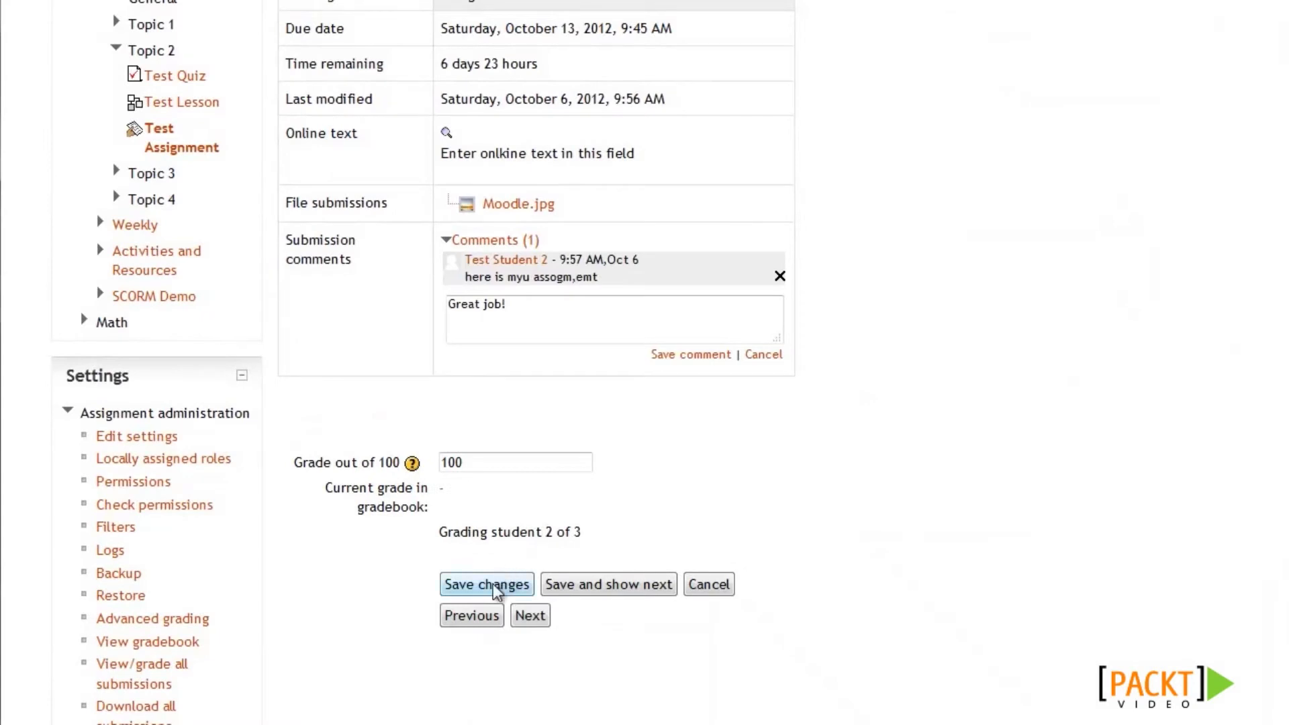
click(497, 588)
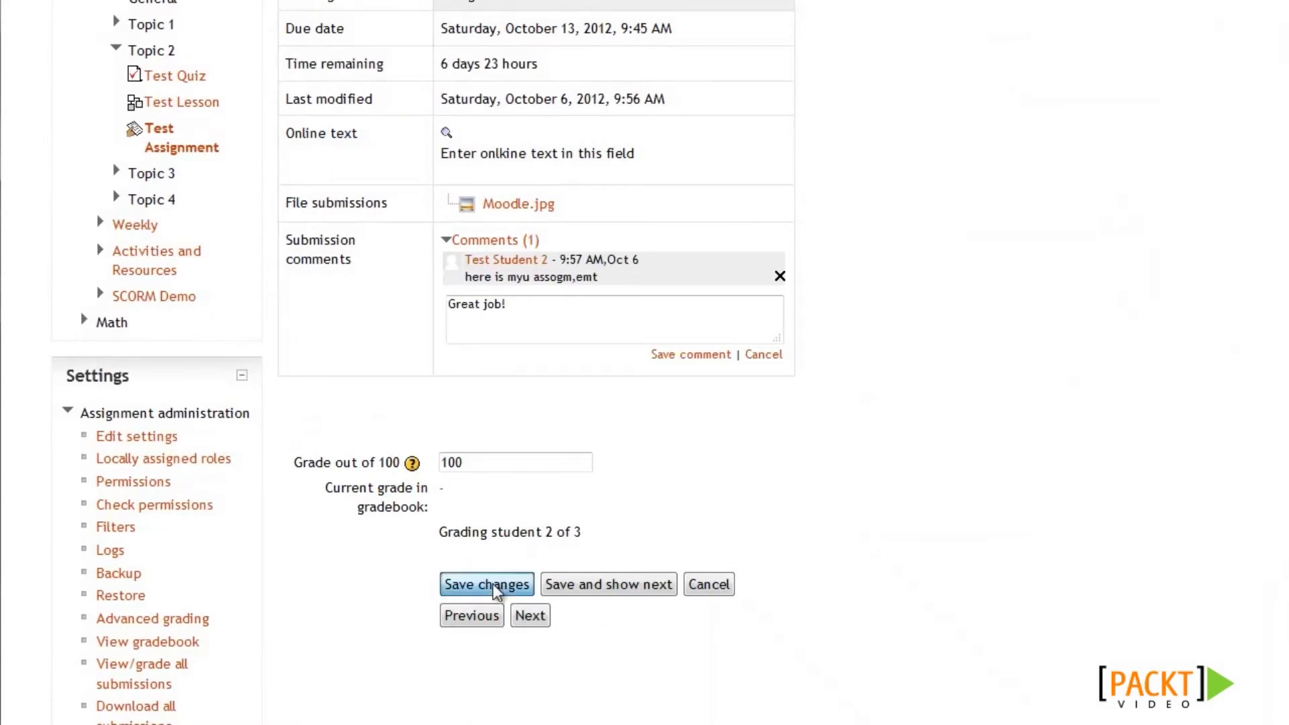
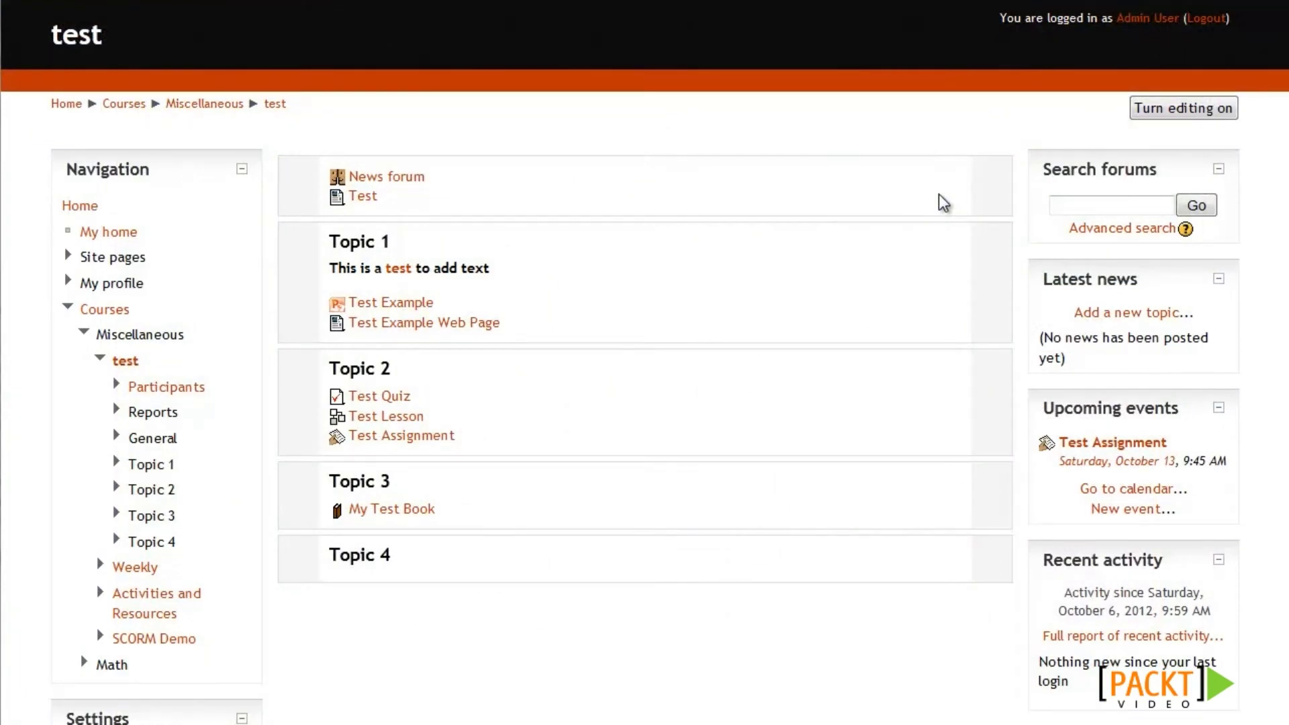
Turn on editing for the test course and add a SCORM package activity to Topic 1.
click(1176, 109)
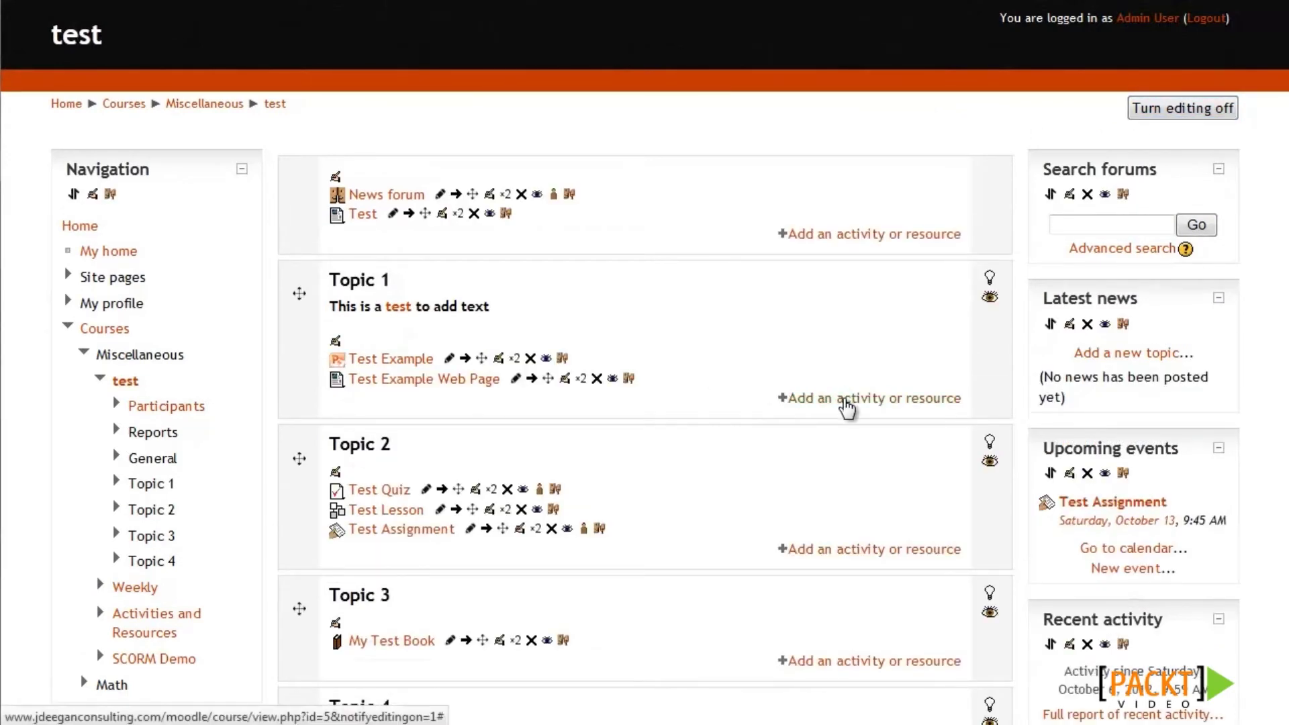
click(847, 401)
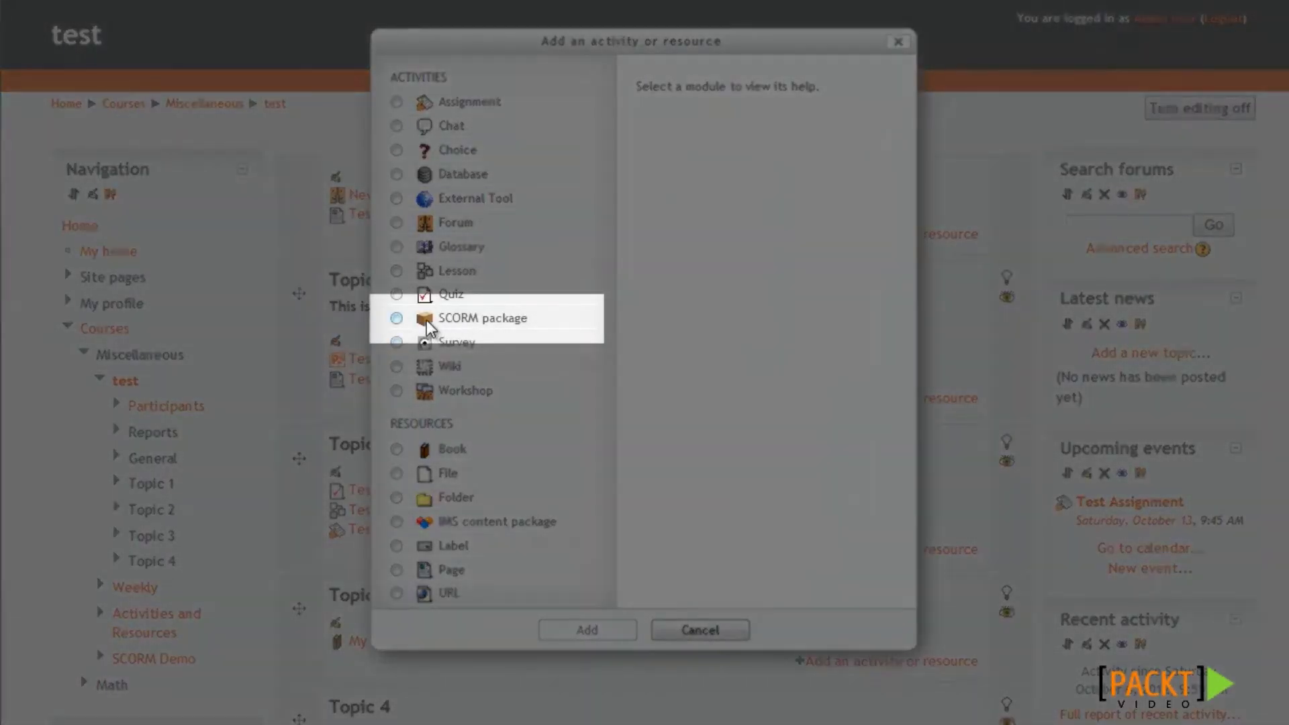
click(428, 327)
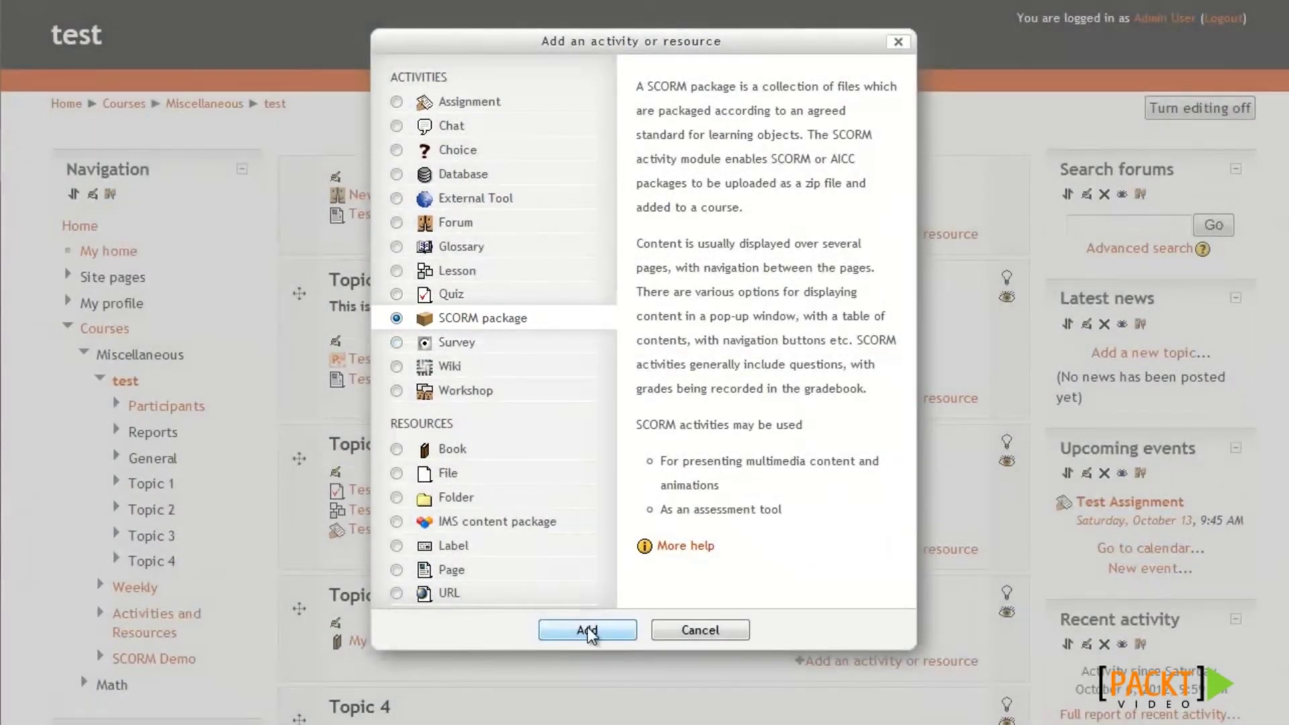
click(588, 631)
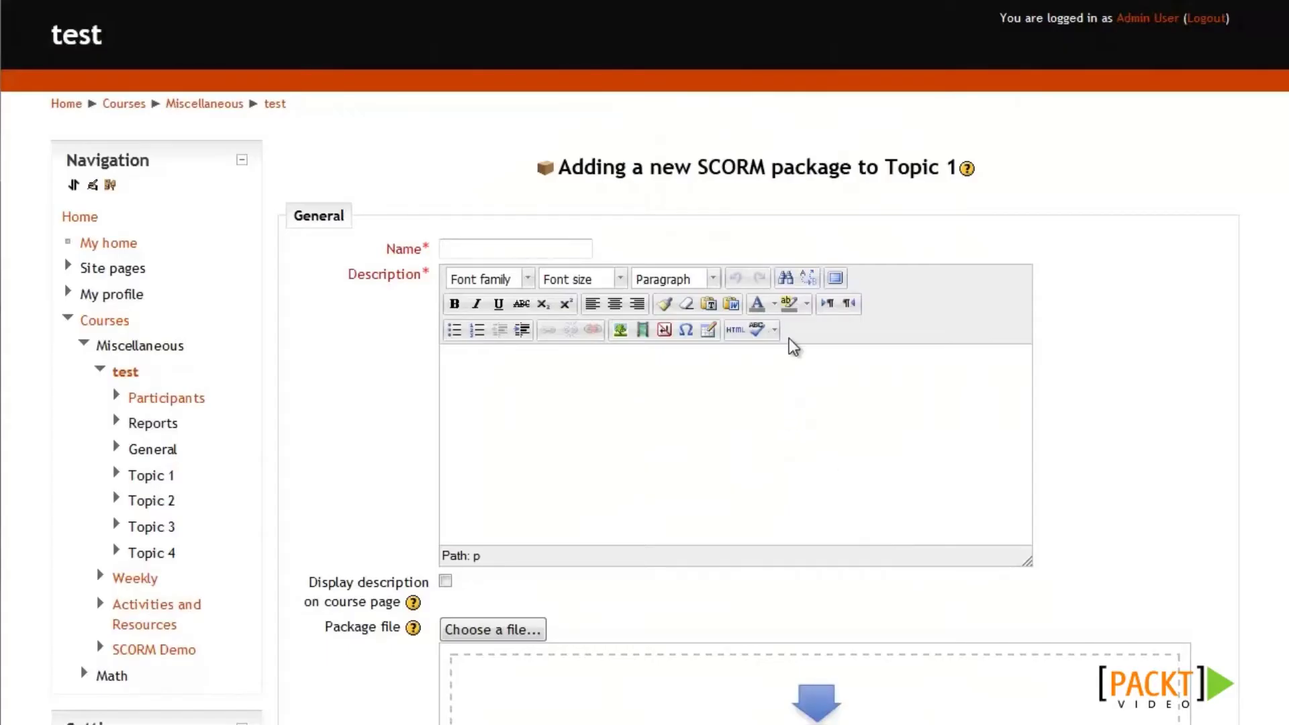
Name the package "Test Scorm module", describe it as "This is a test scorm module", and attach ArticulateStudDemo.zip from SCORM Demos.
click(590, 249)
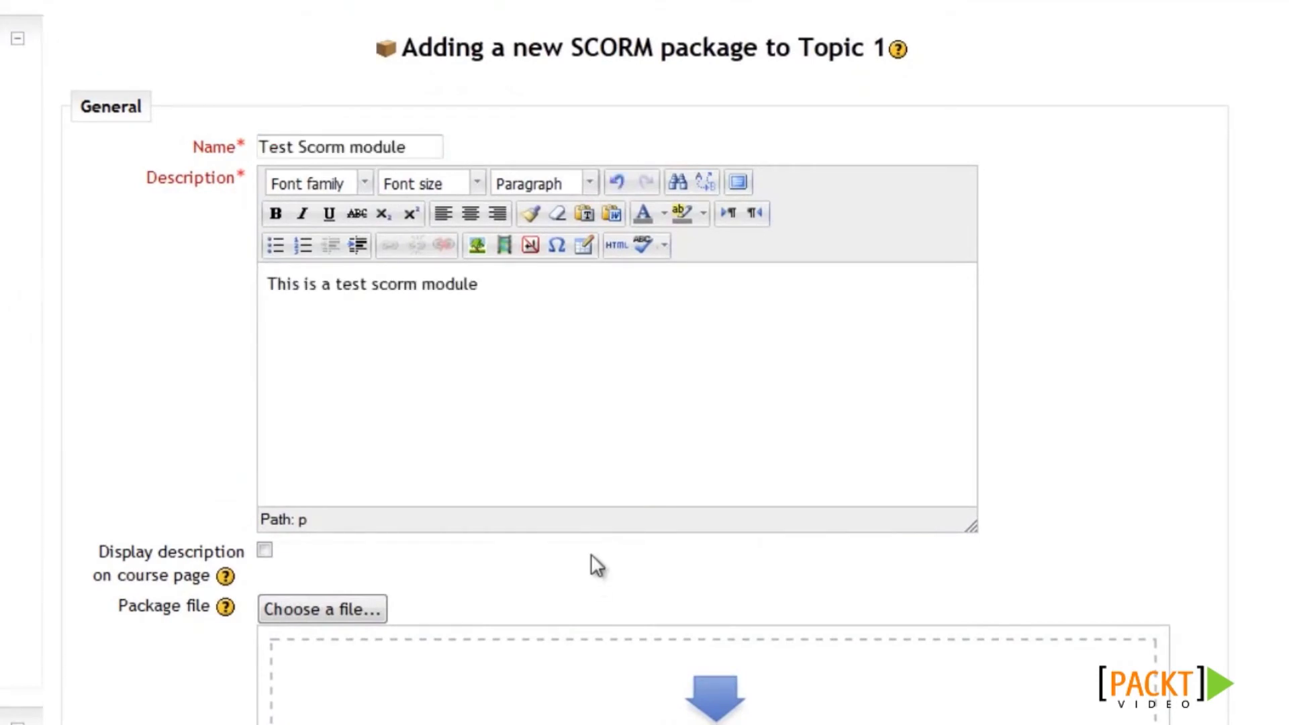
scroll(639, 417, down, 4)
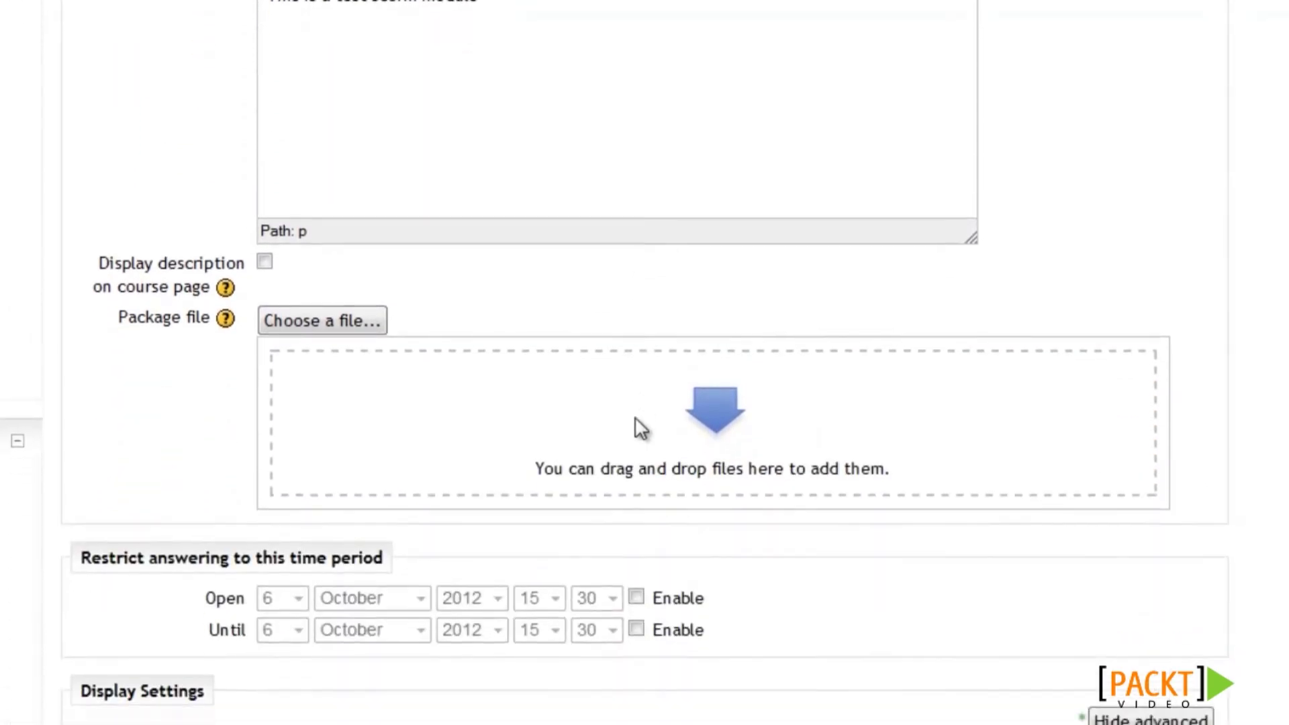
scroll(641, 429, down, 3)
scroll(639, 433, down, 2)
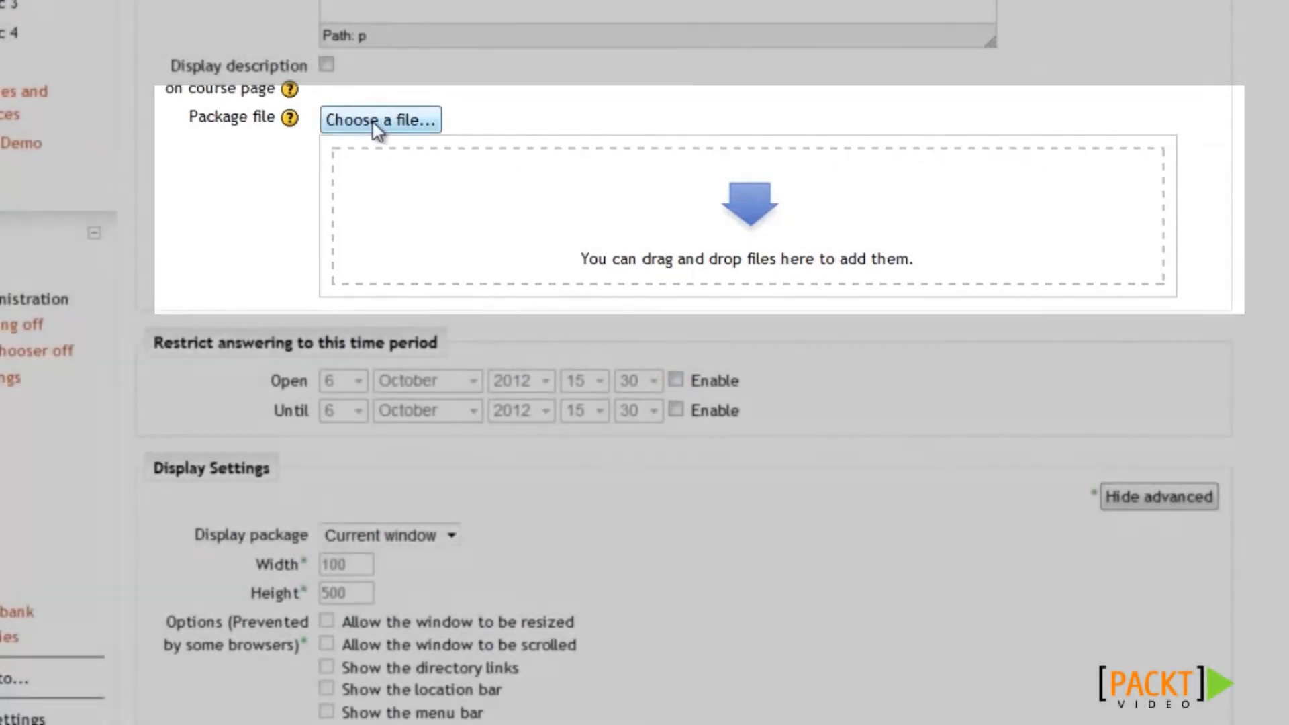
click(374, 122)
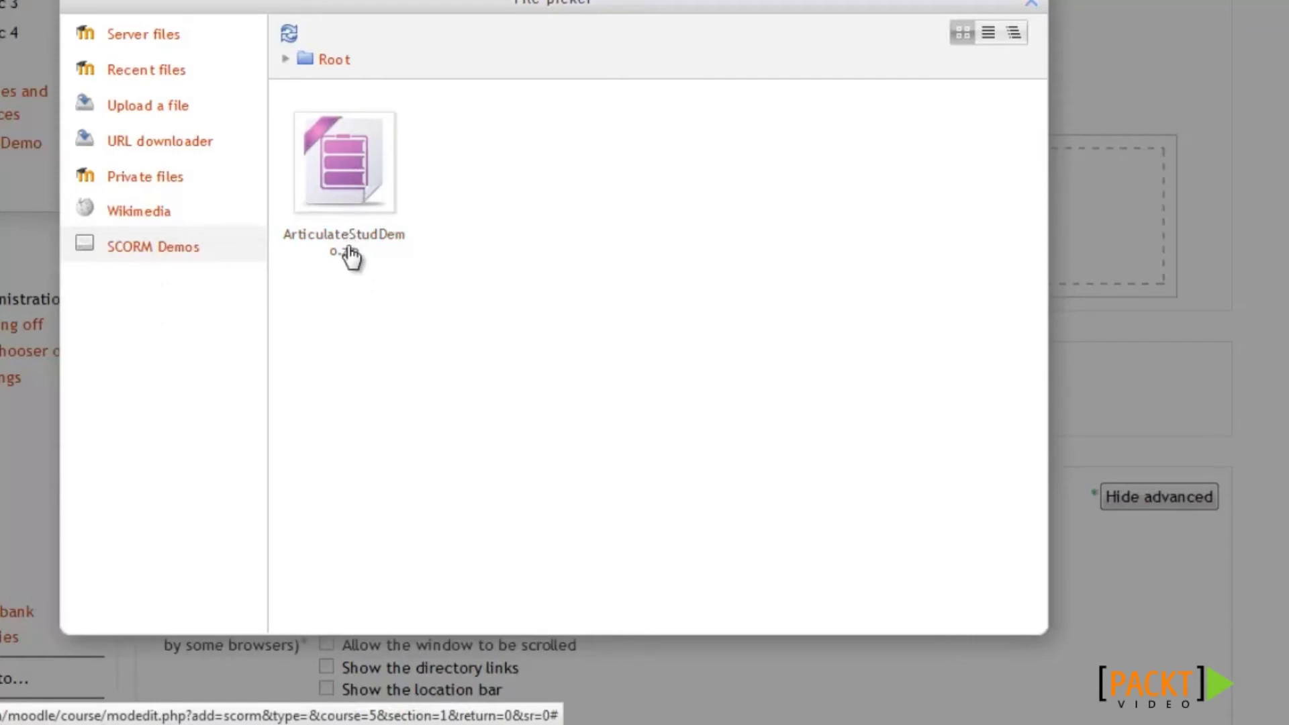
click(345, 179)
click(608, 263)
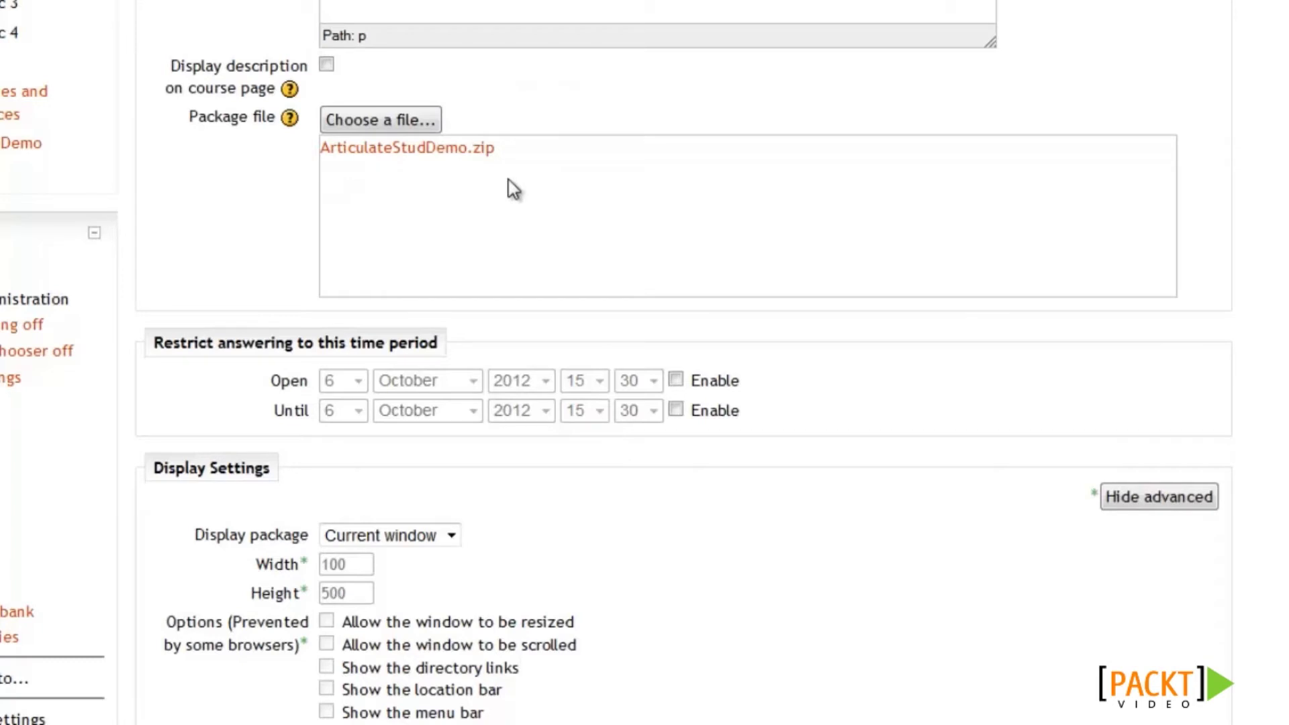
Keep the package displayed in the current window and set Student skip content structure page to Always.
scroll(796, 322, down, 5)
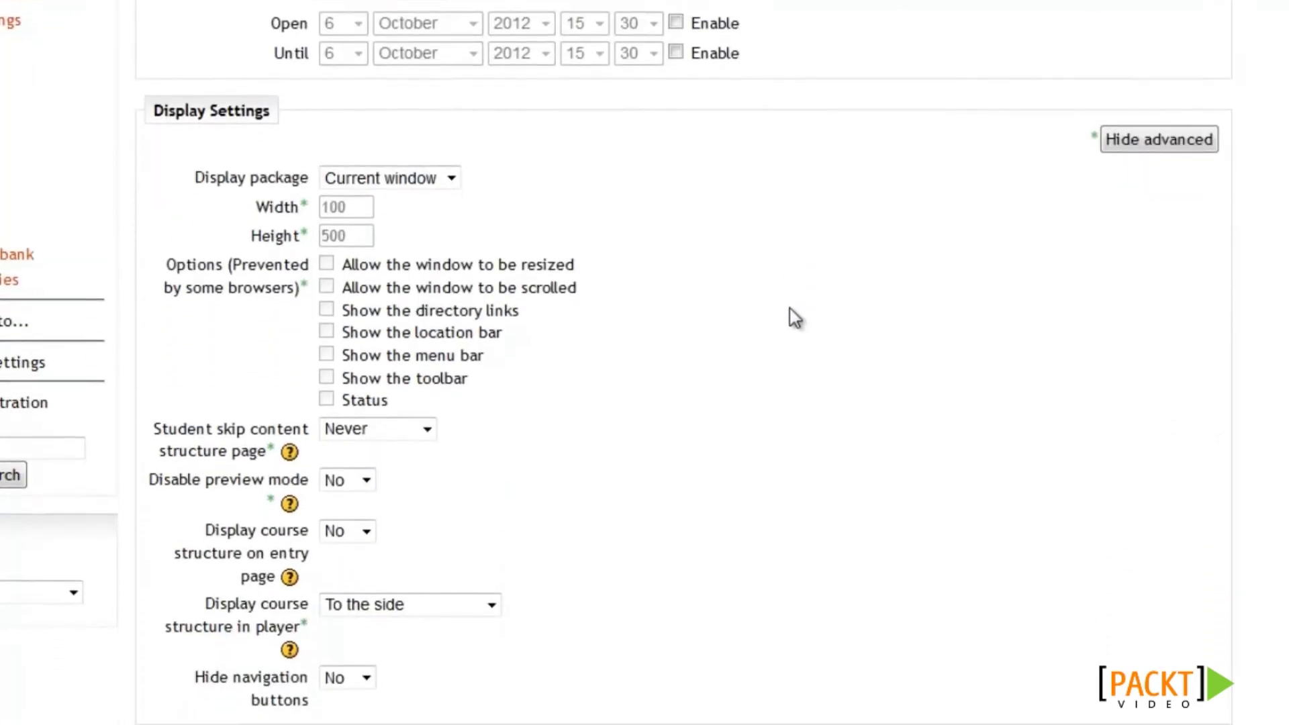
scroll(790, 309, down, 1)
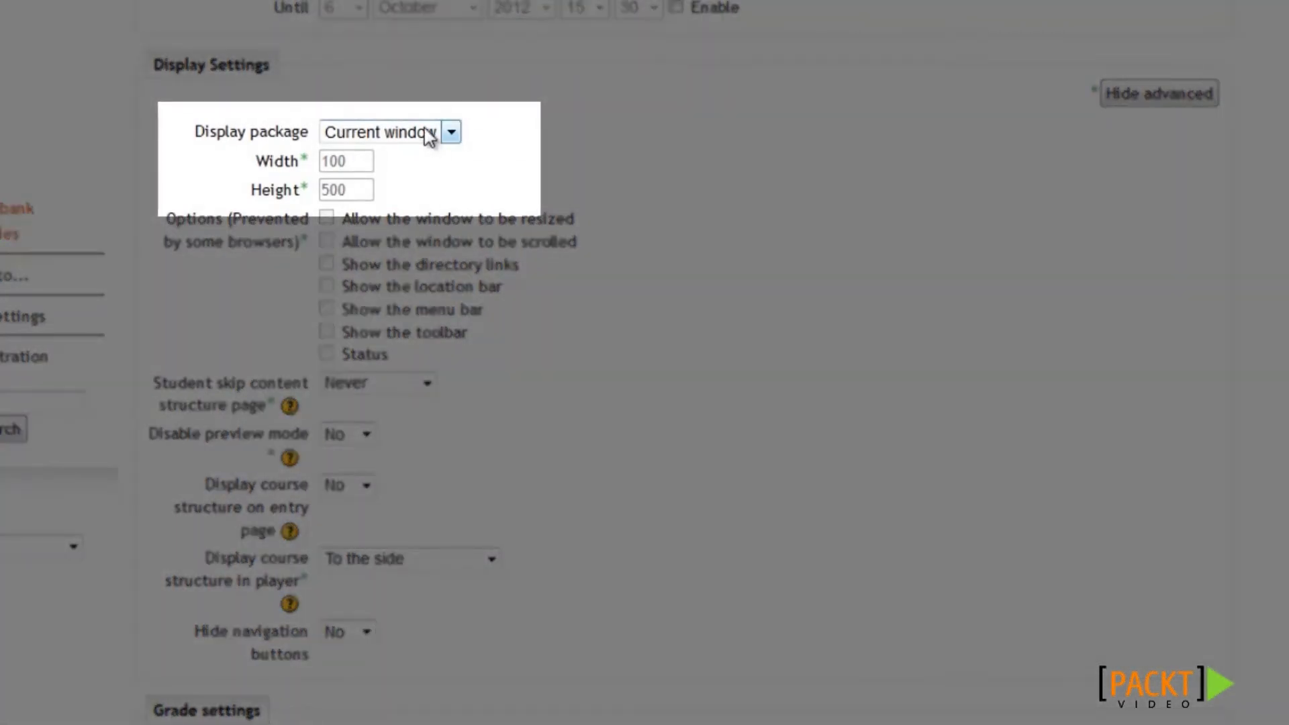
click(429, 134)
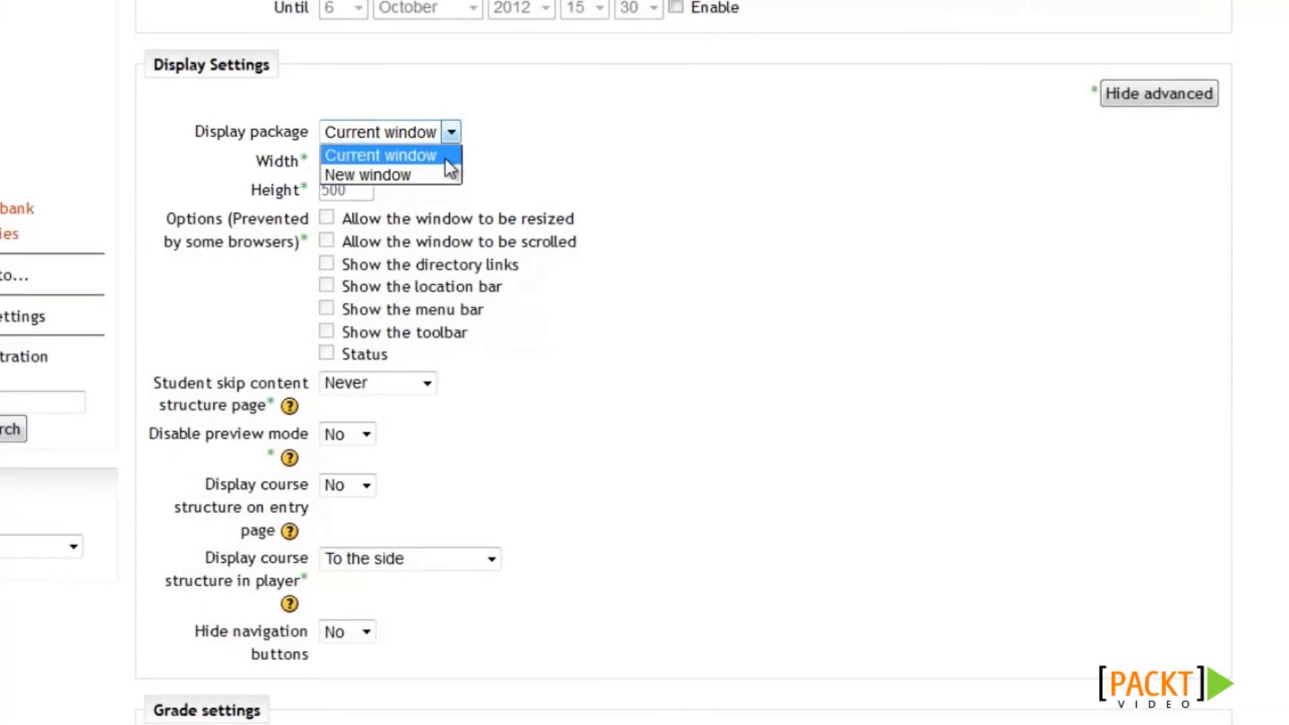
click(445, 159)
scroll(626, 282, down, 5)
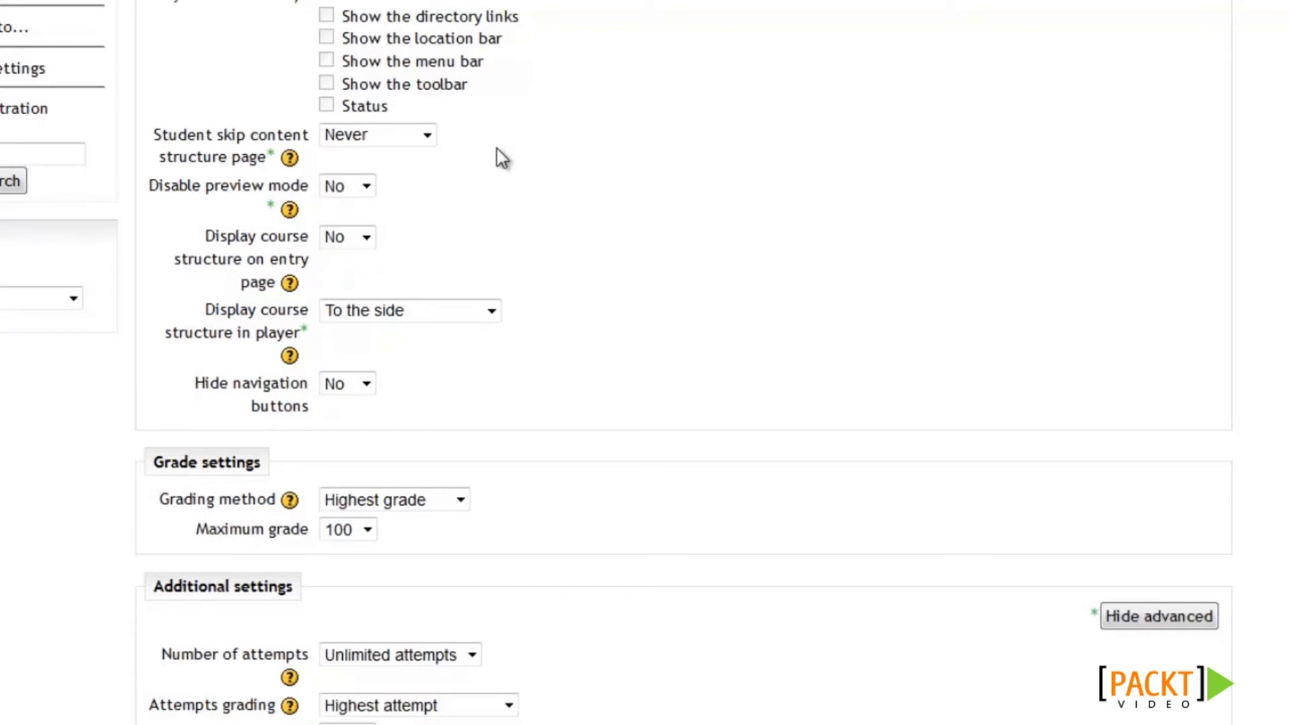
click(425, 135)
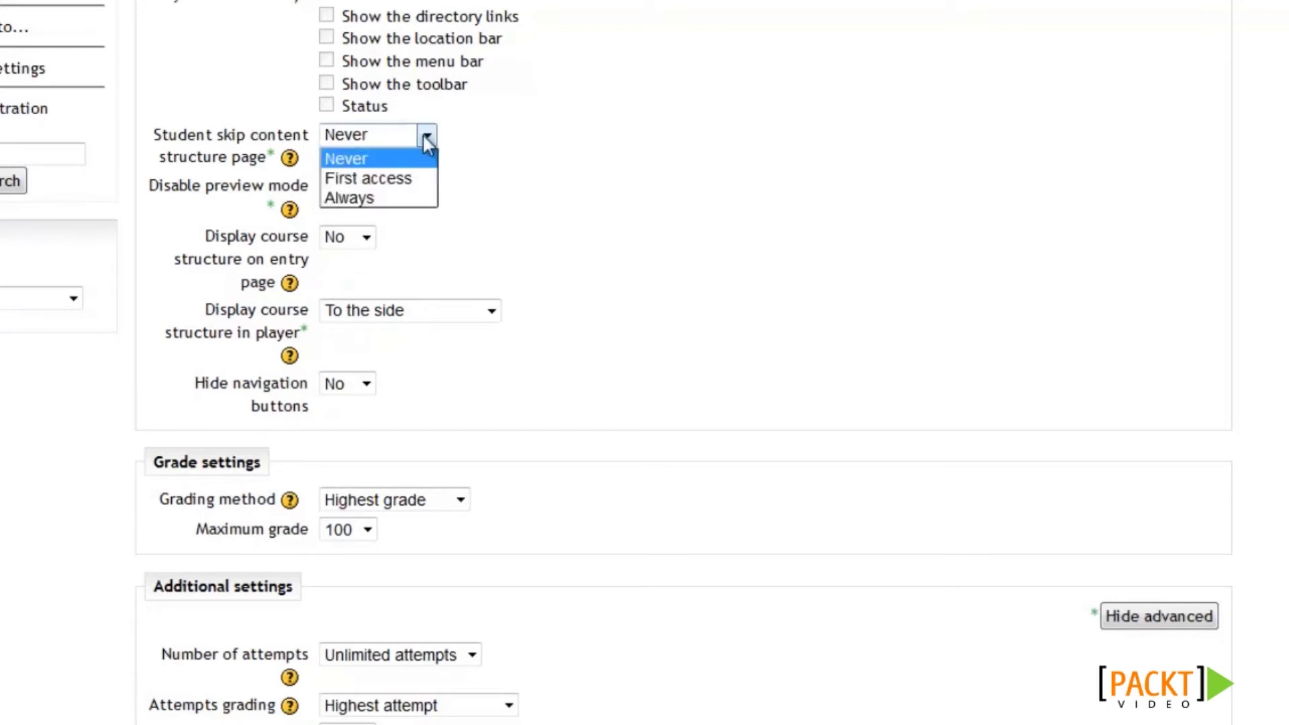
click(392, 198)
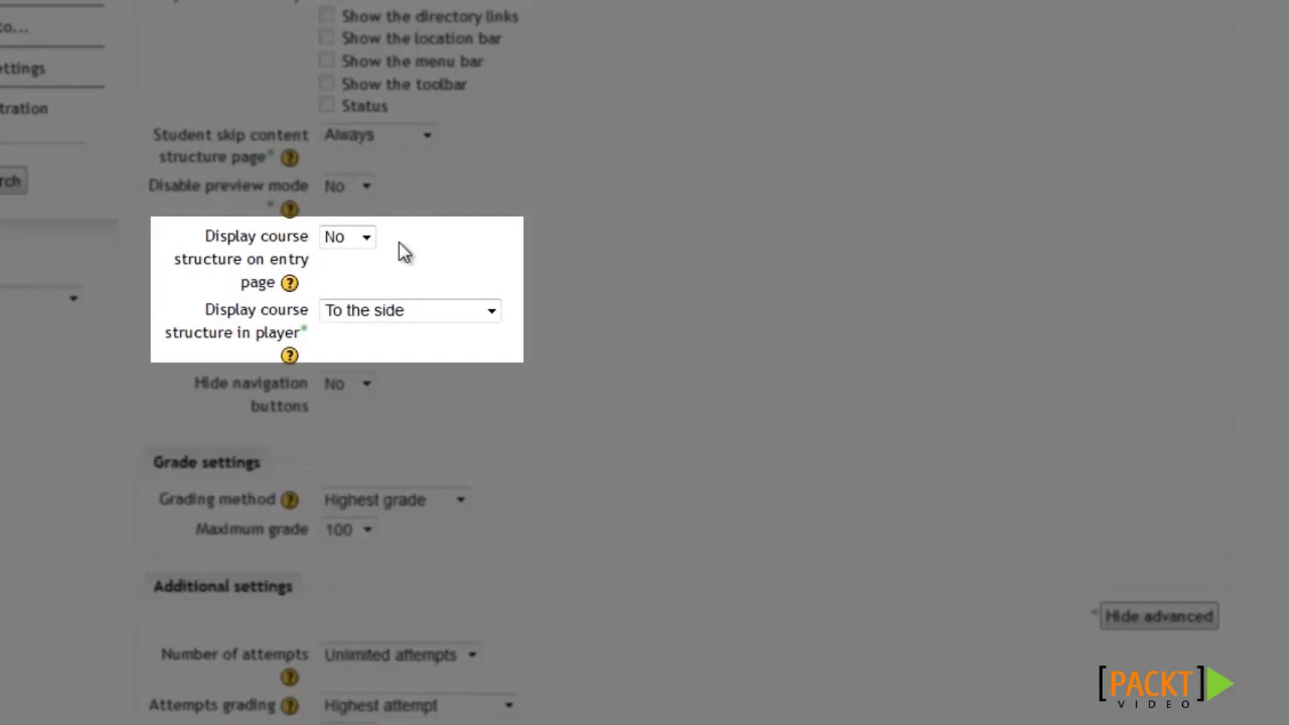
Review the SCORM package's grading method and number of attempts options, keeping Highest grade and Unlimited attempts.
scroll(492, 291, down, 2)
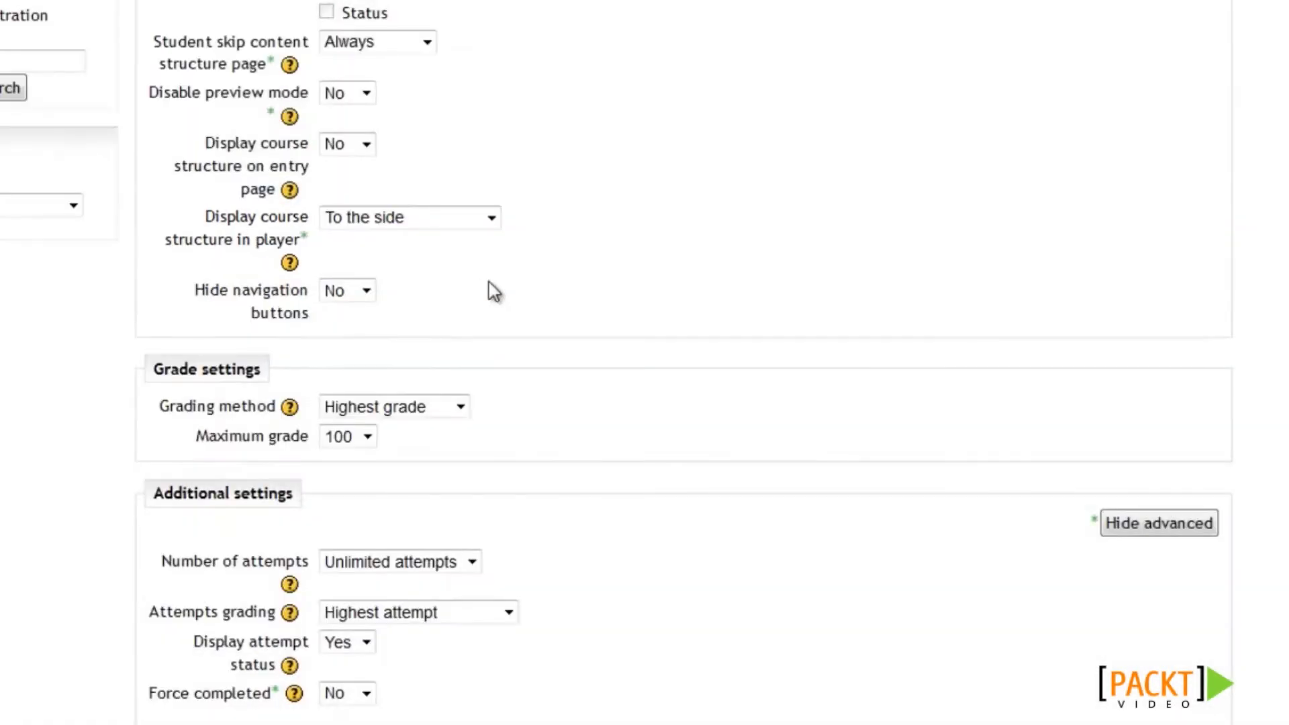
scroll(514, 292, down, 5)
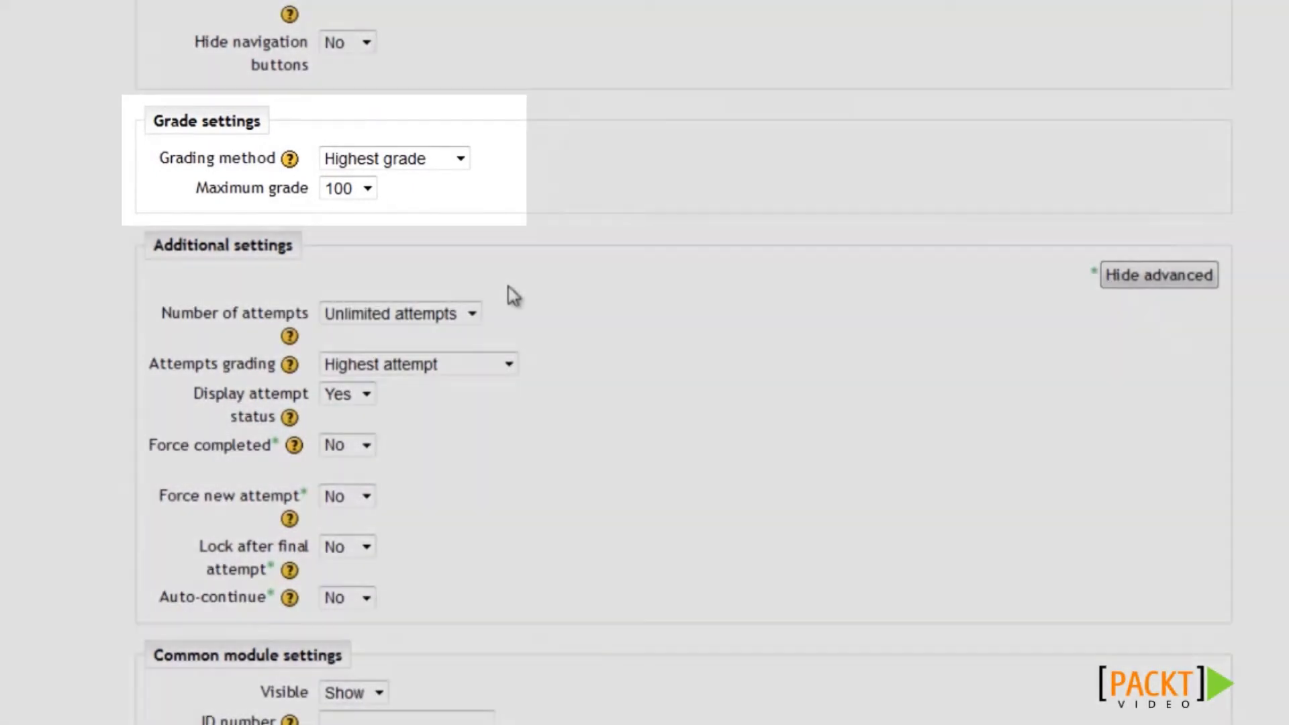
click(462, 159)
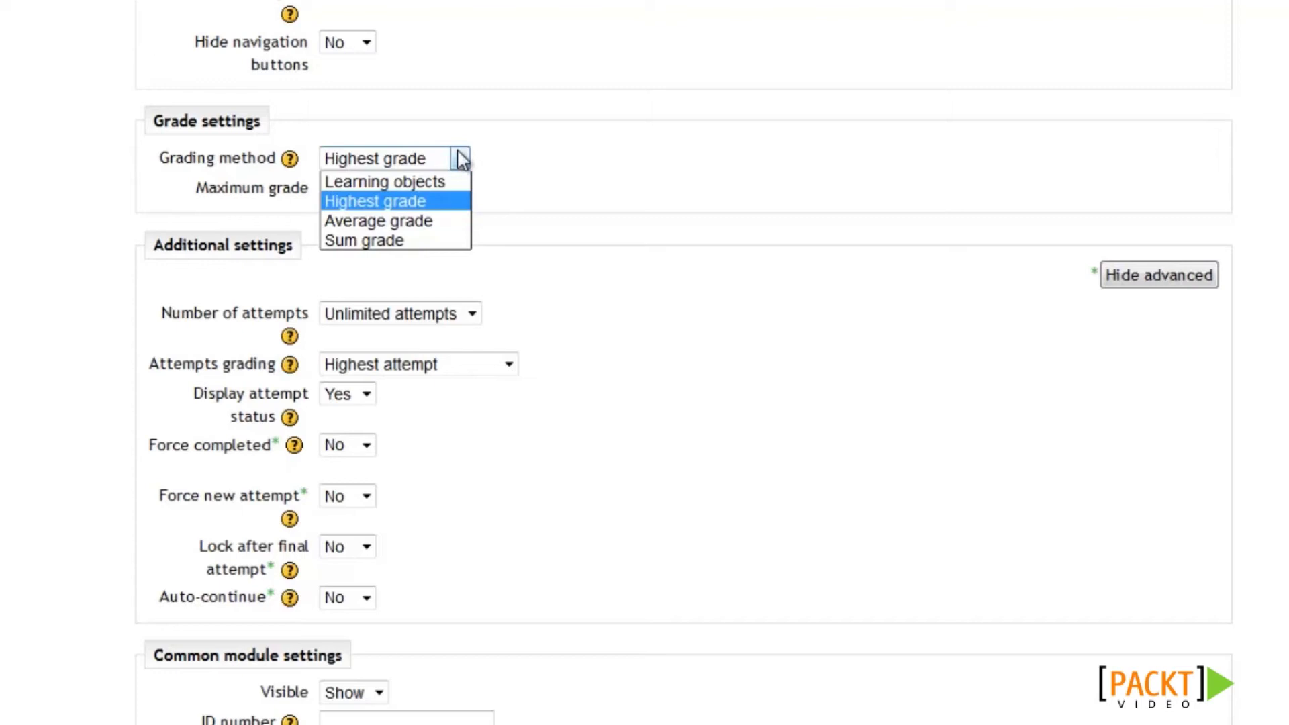
click(461, 159)
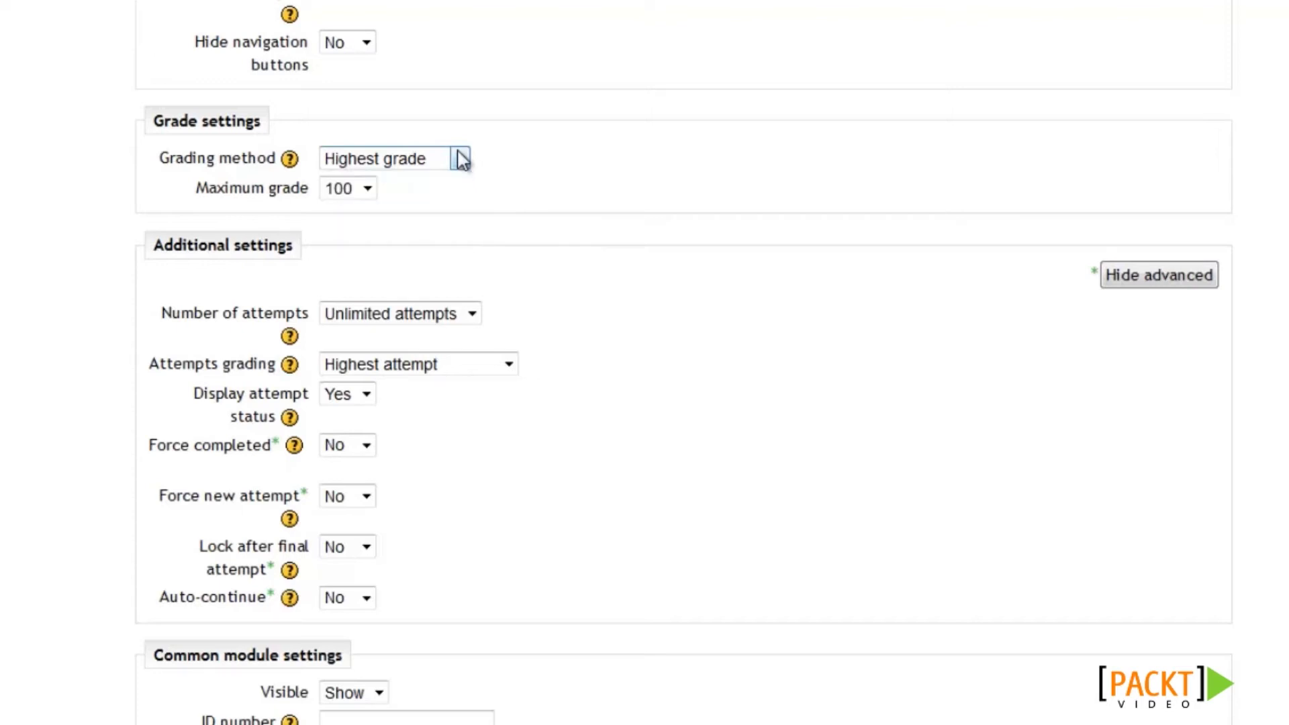
scroll(913, 254, down, 2)
scroll(912, 253, down, 1)
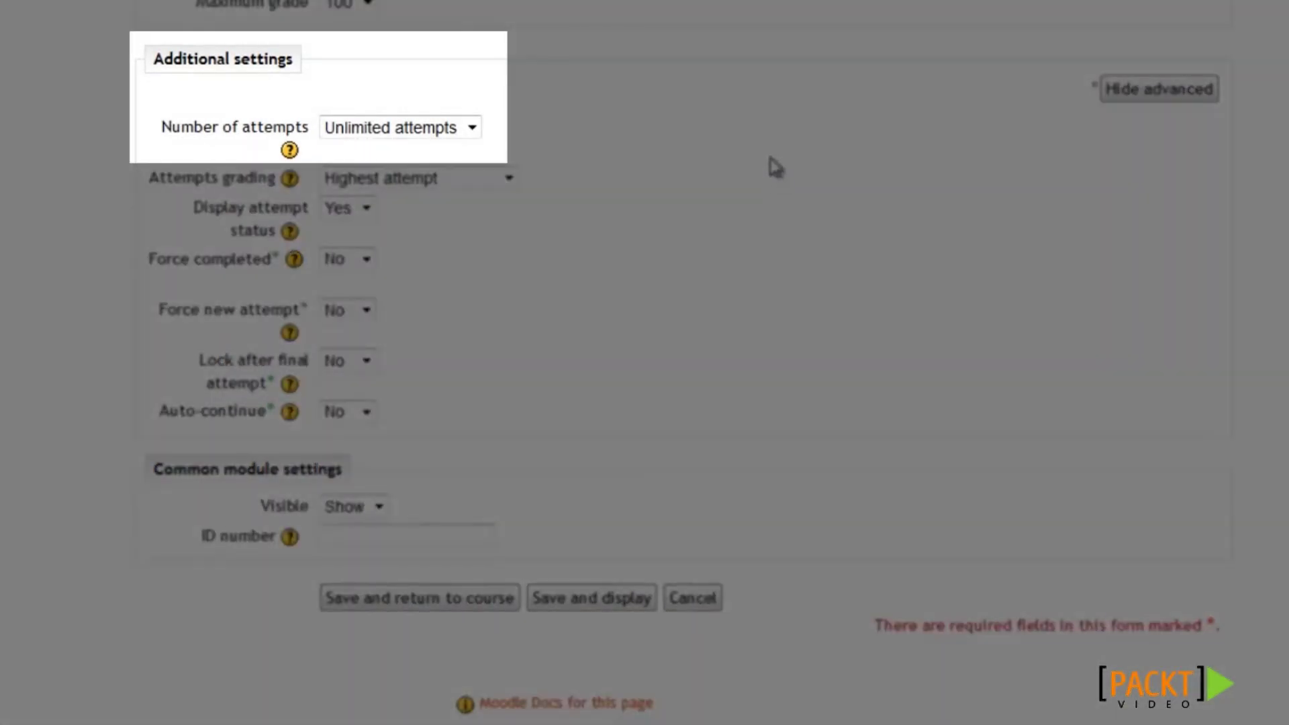
click(457, 129)
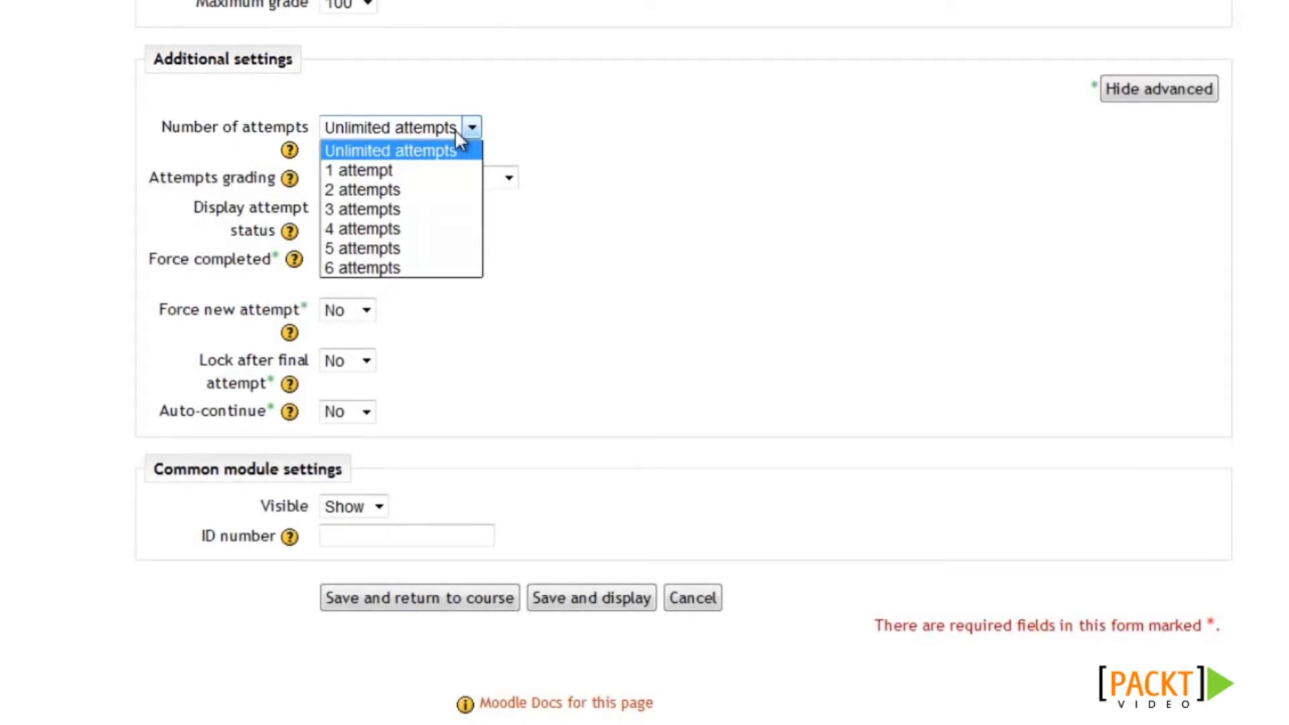
click(453, 129)
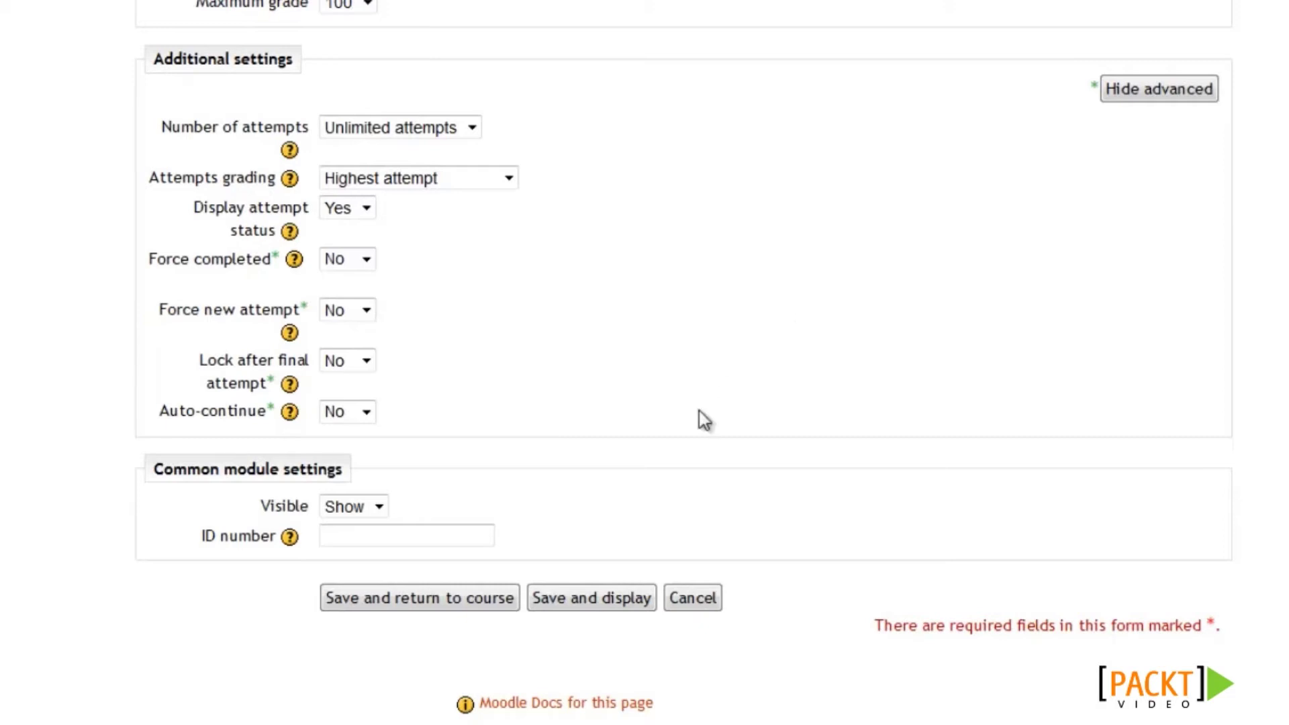
Save and display the SCORM package, and launch its content in Normal mode.
click(604, 598)
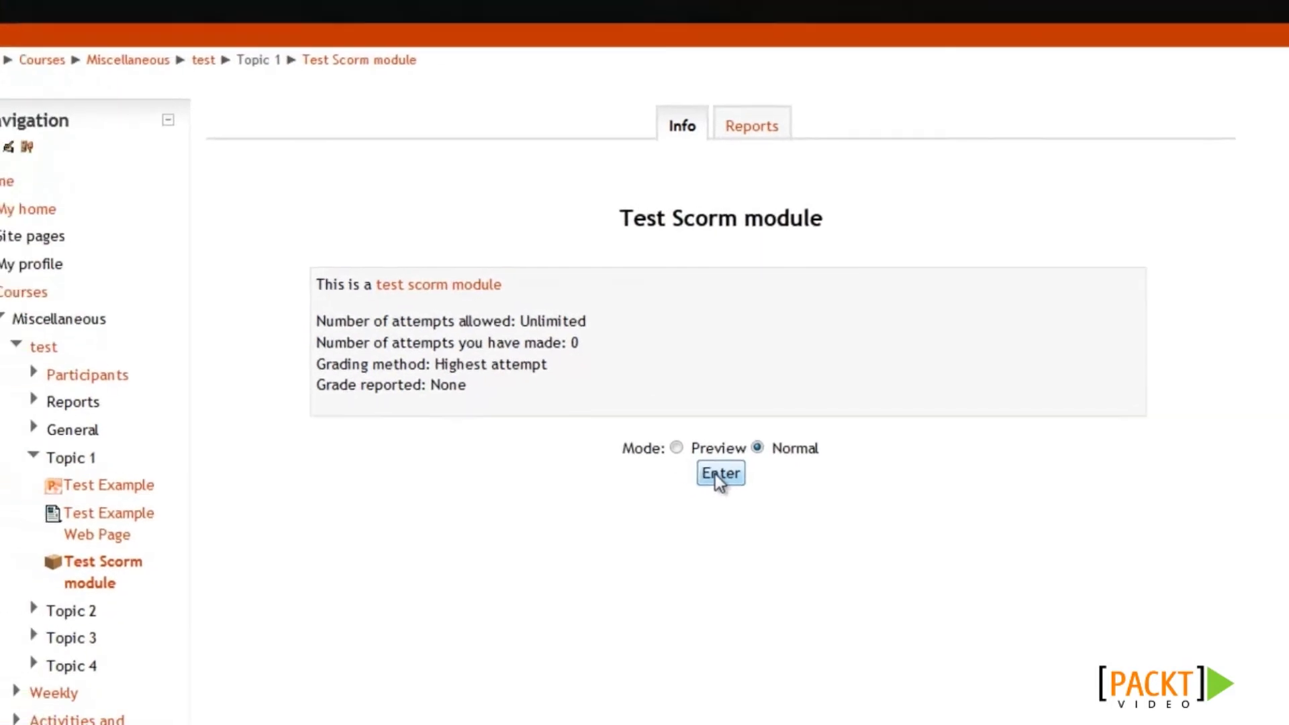
click(716, 473)
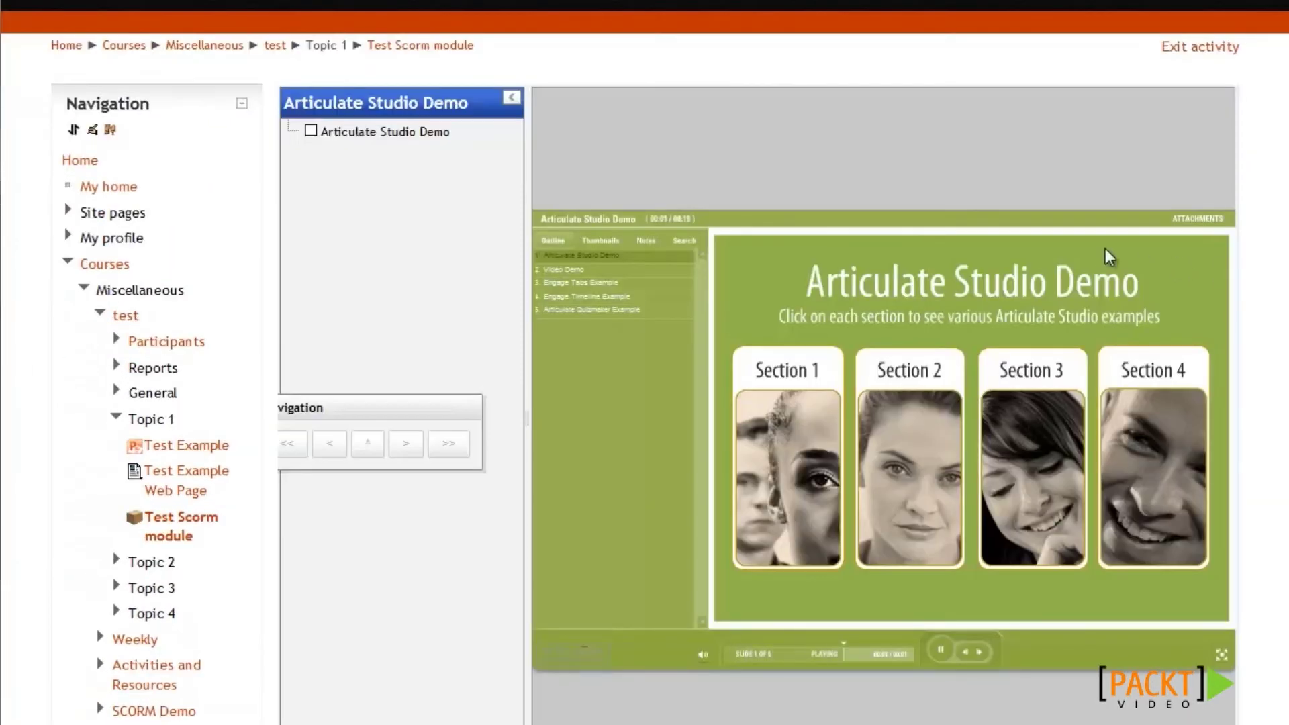
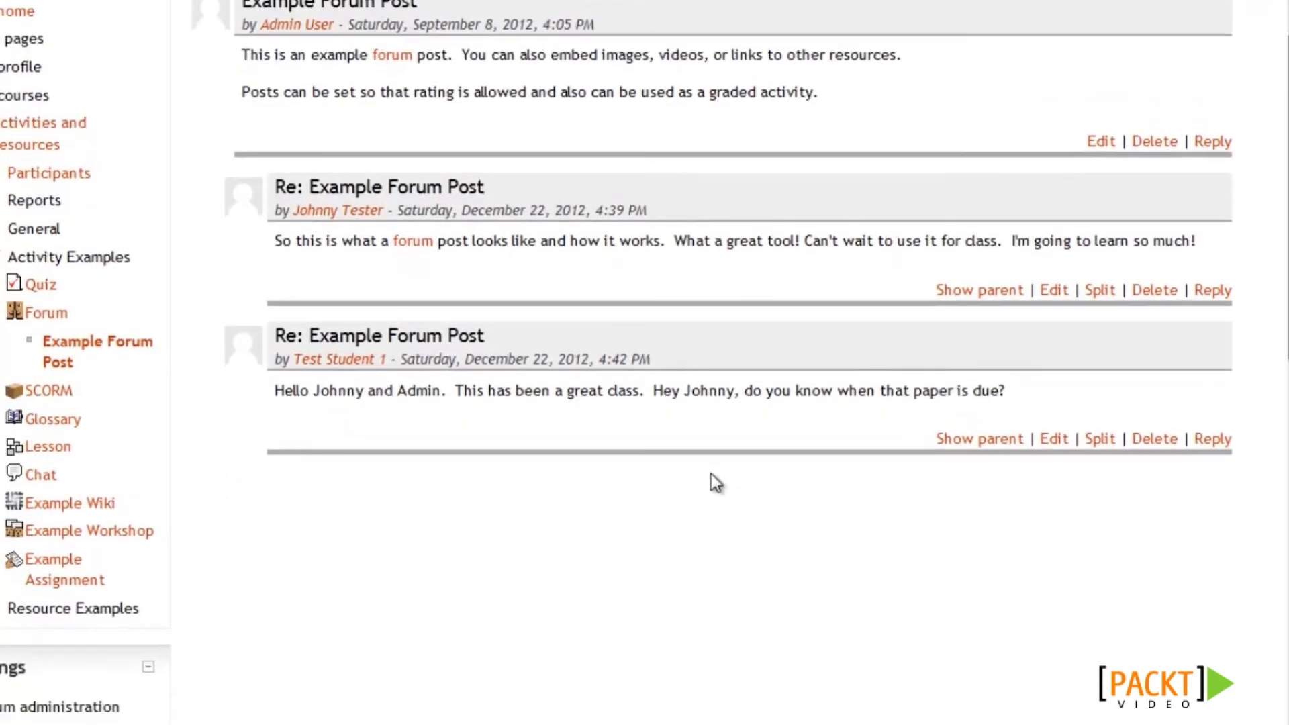
Open the Multimedia Forum Post discussion in the example forum and read through its embedded video post and replies.
scroll(679, 392, up, 3)
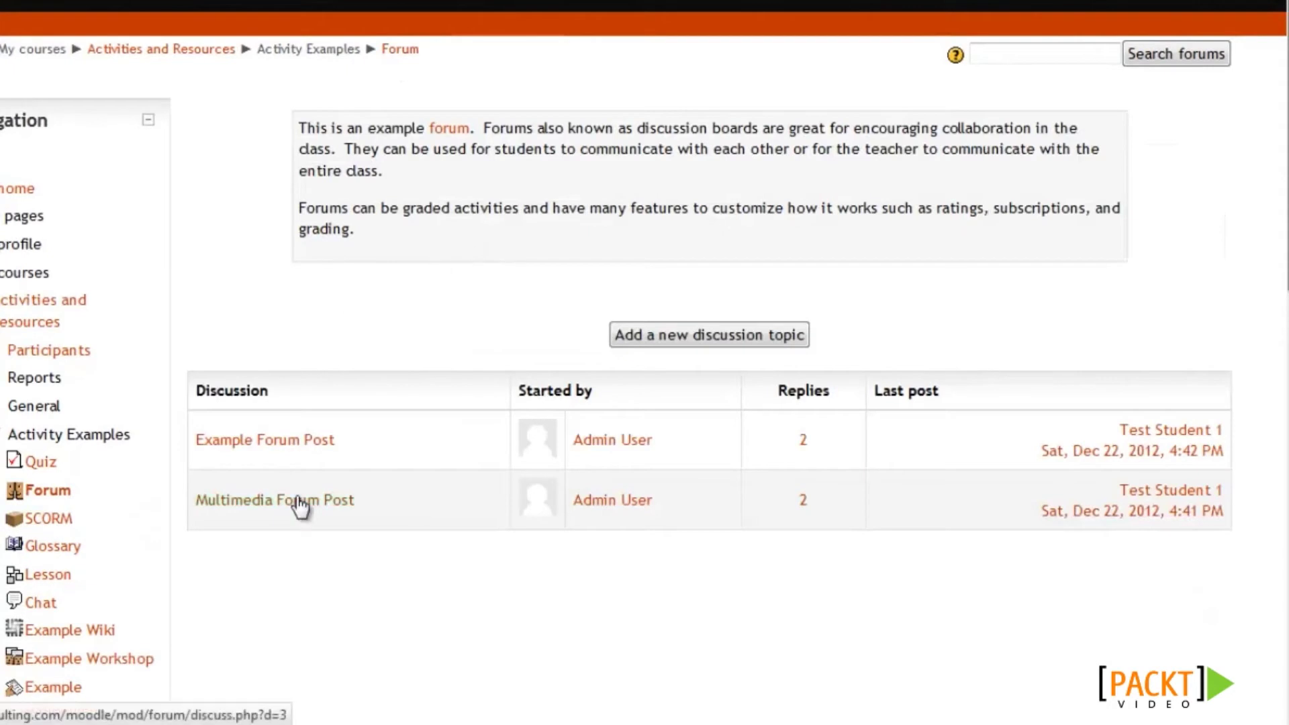
click(296, 502)
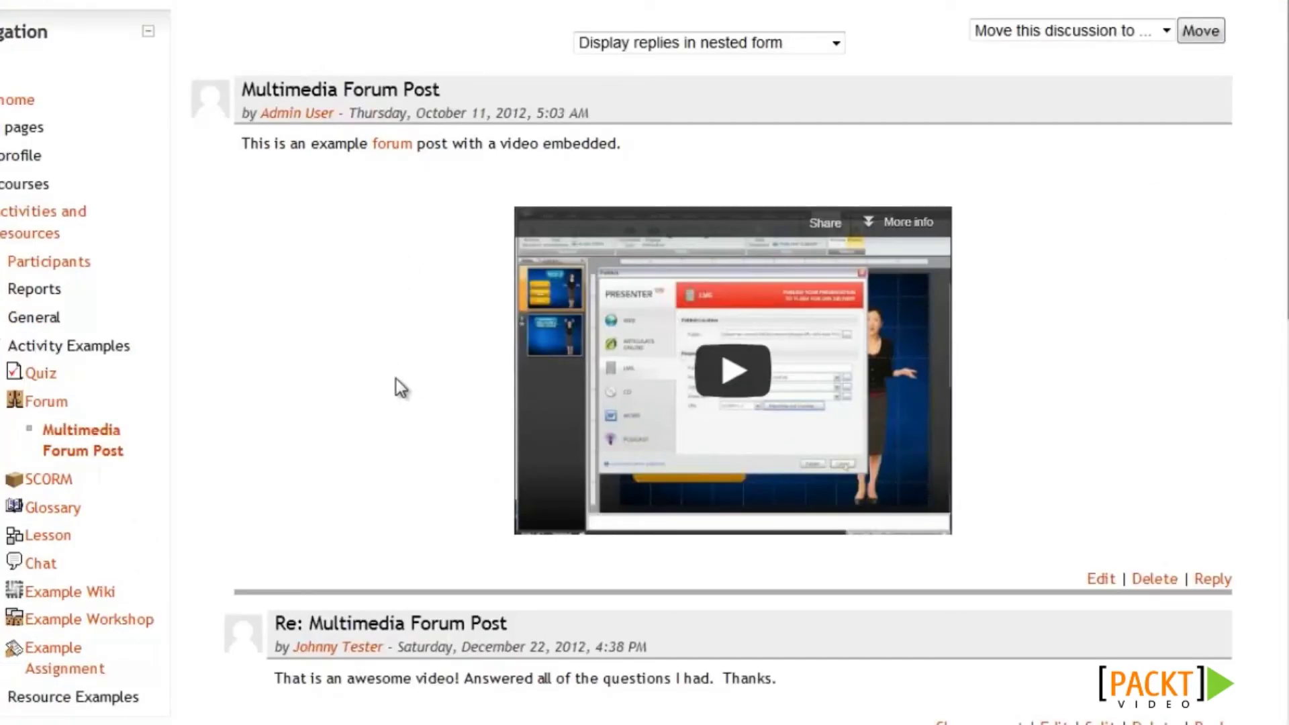
scroll(885, 345, down, 5)
scroll(885, 349, down, 1)
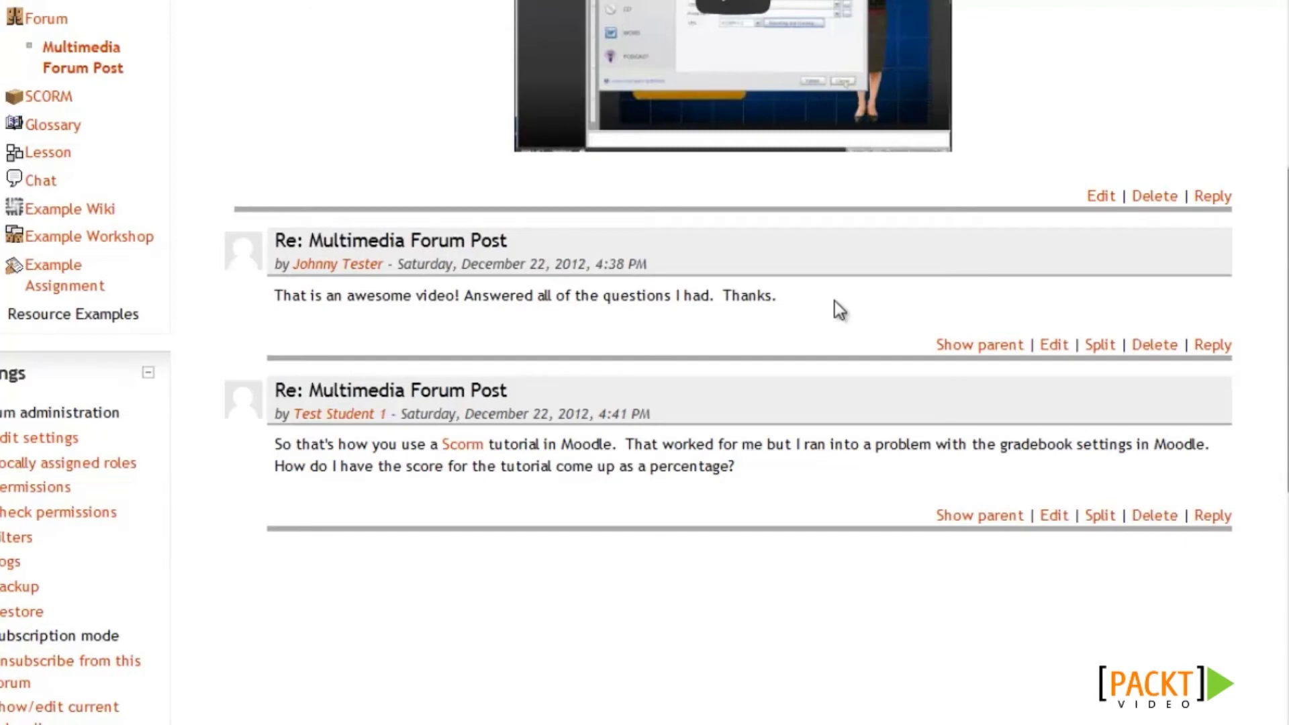
scroll(813, 321, up, 4)
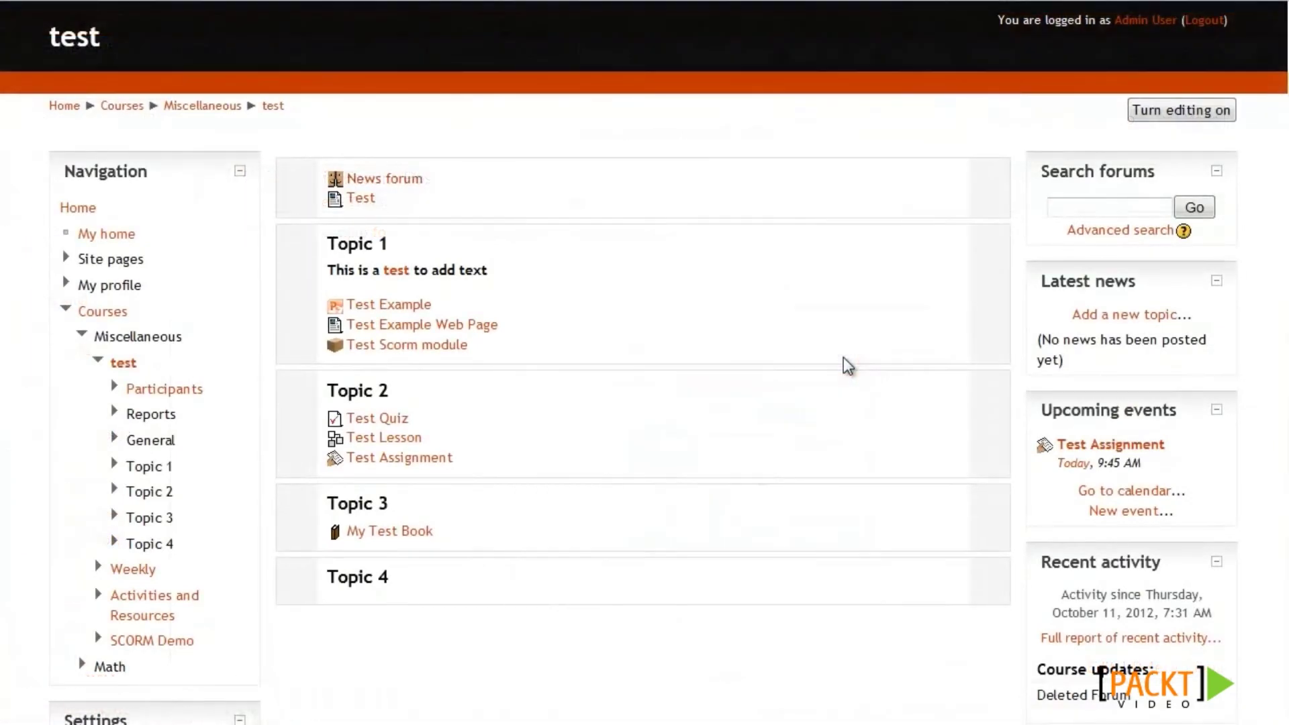
Turn on editing for the test course and add a Forum activity to Topic 3.
click(1217, 114)
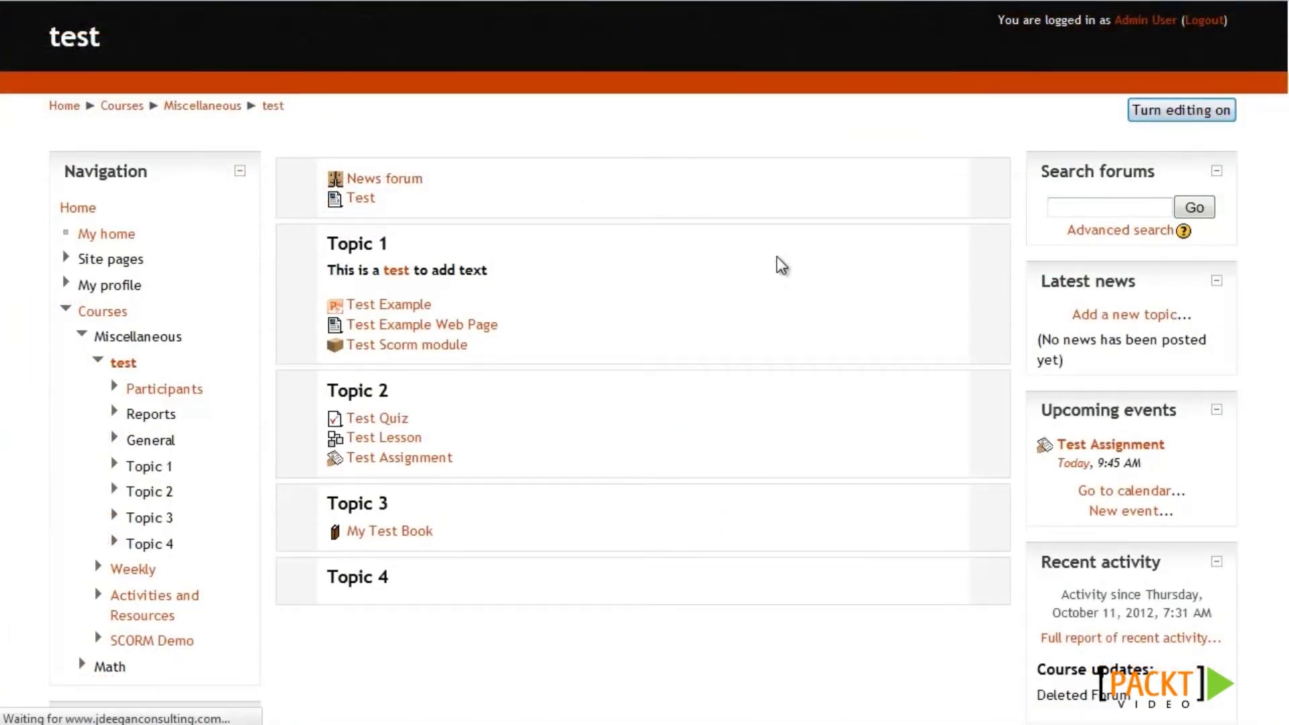
scroll(783, 266, down, 3)
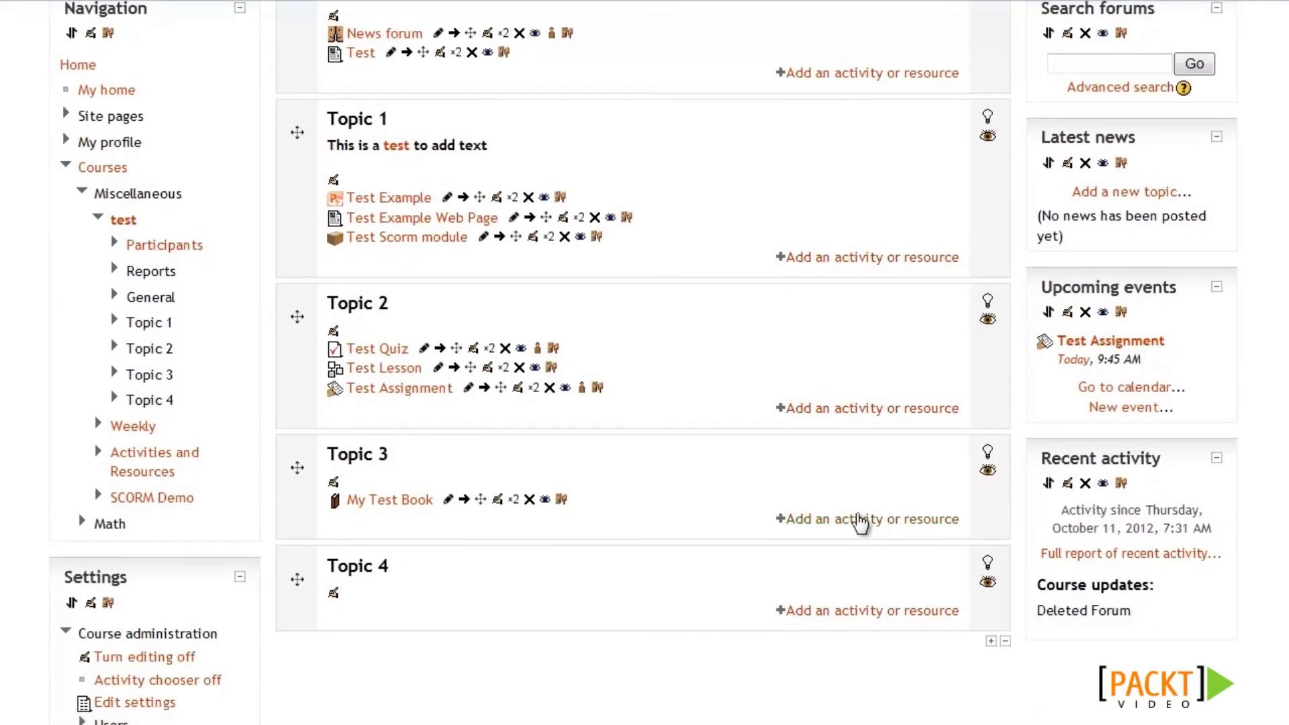
click(860, 521)
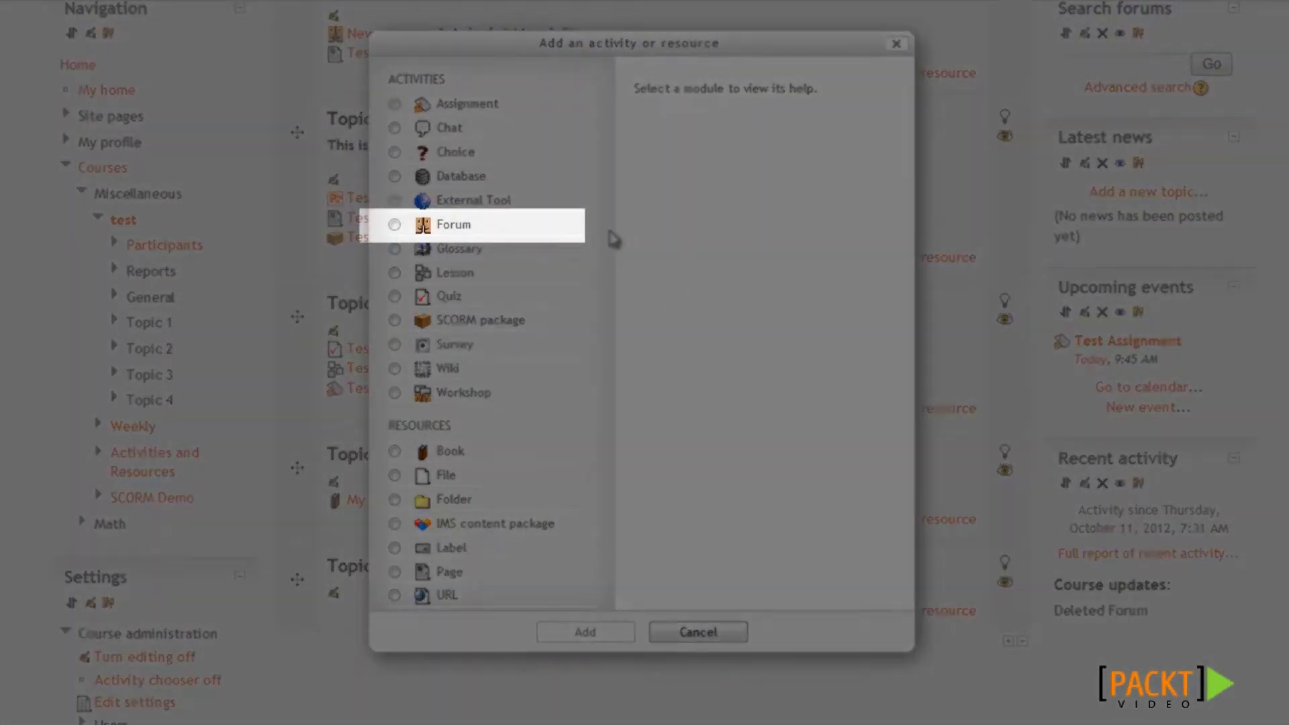
click(395, 225)
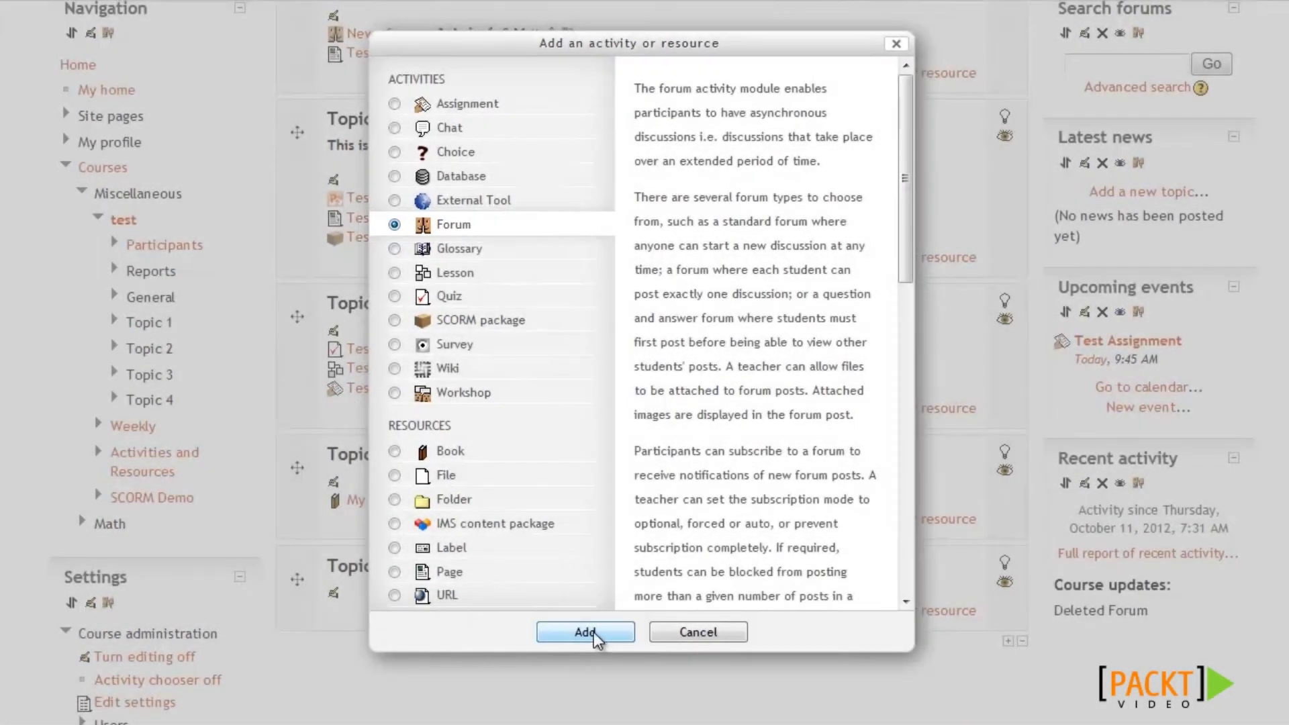
click(585, 632)
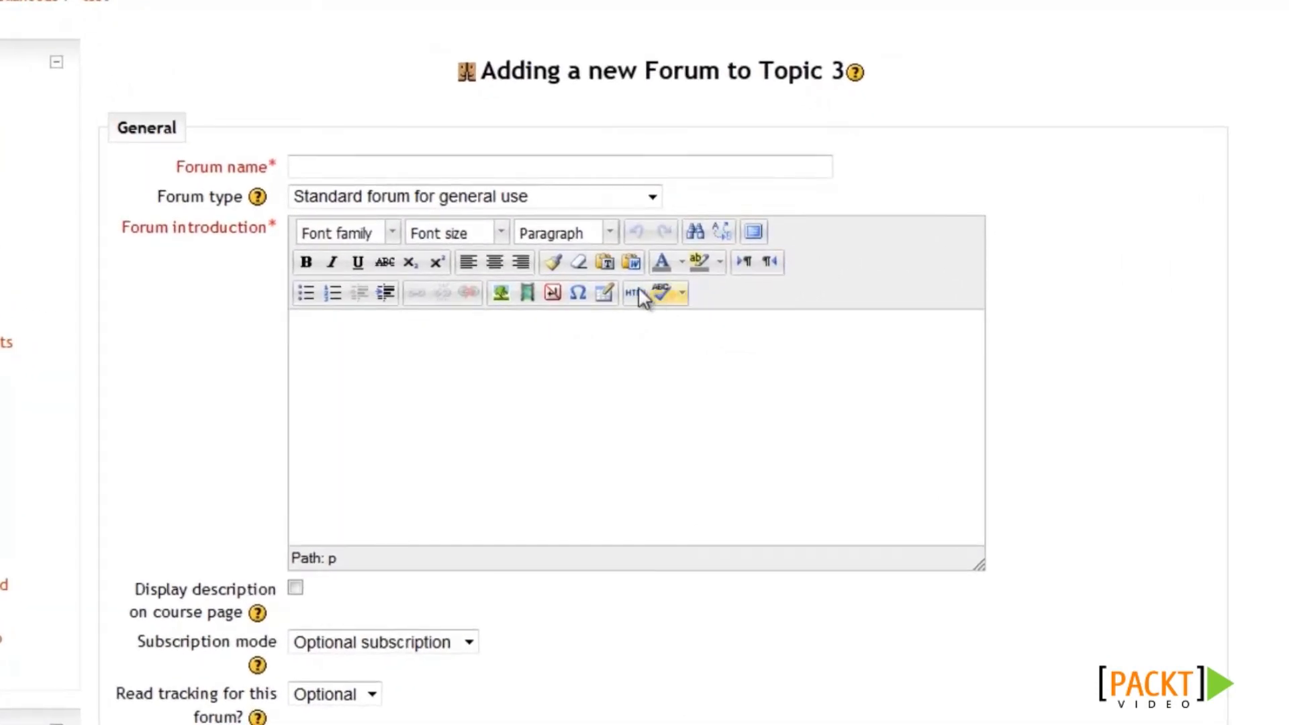
Name the standard general-use forum "Example Forum", introduced with "Welcome to the example forum. Please post your perspectives by clicking the add a new discussion button below.".
click(446, 164)
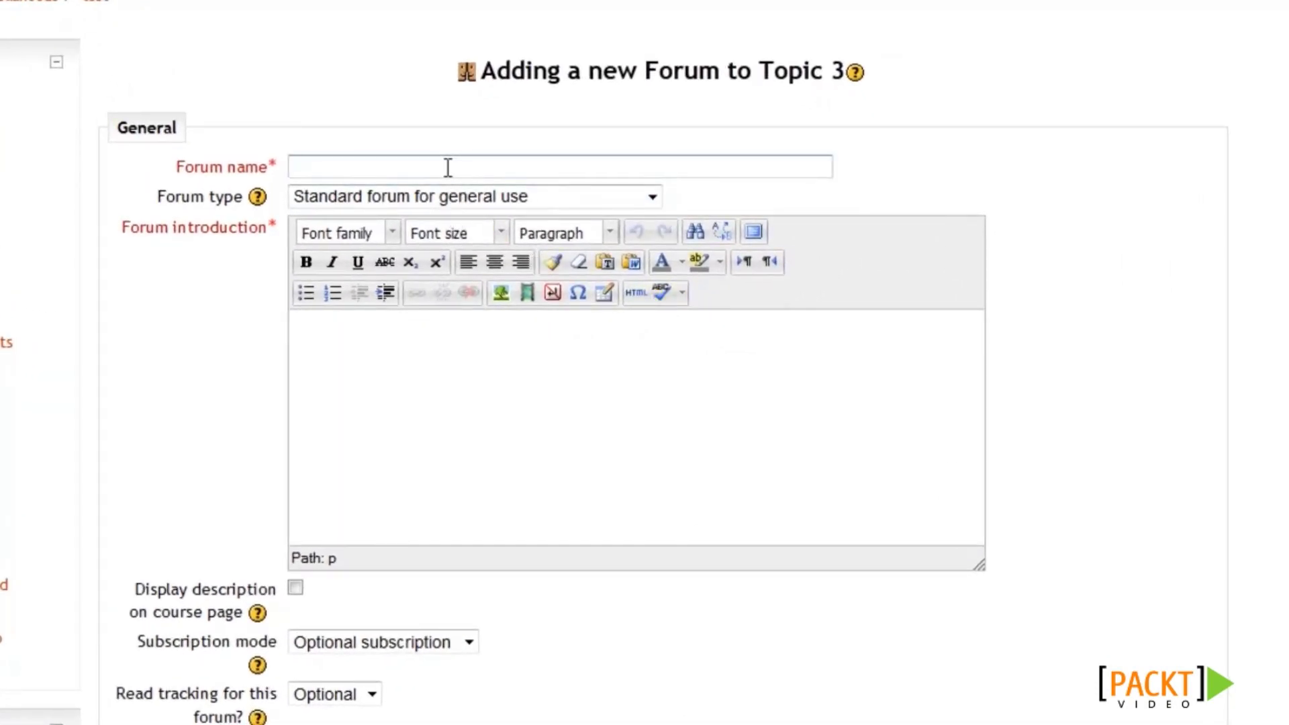
text(Example Forum)
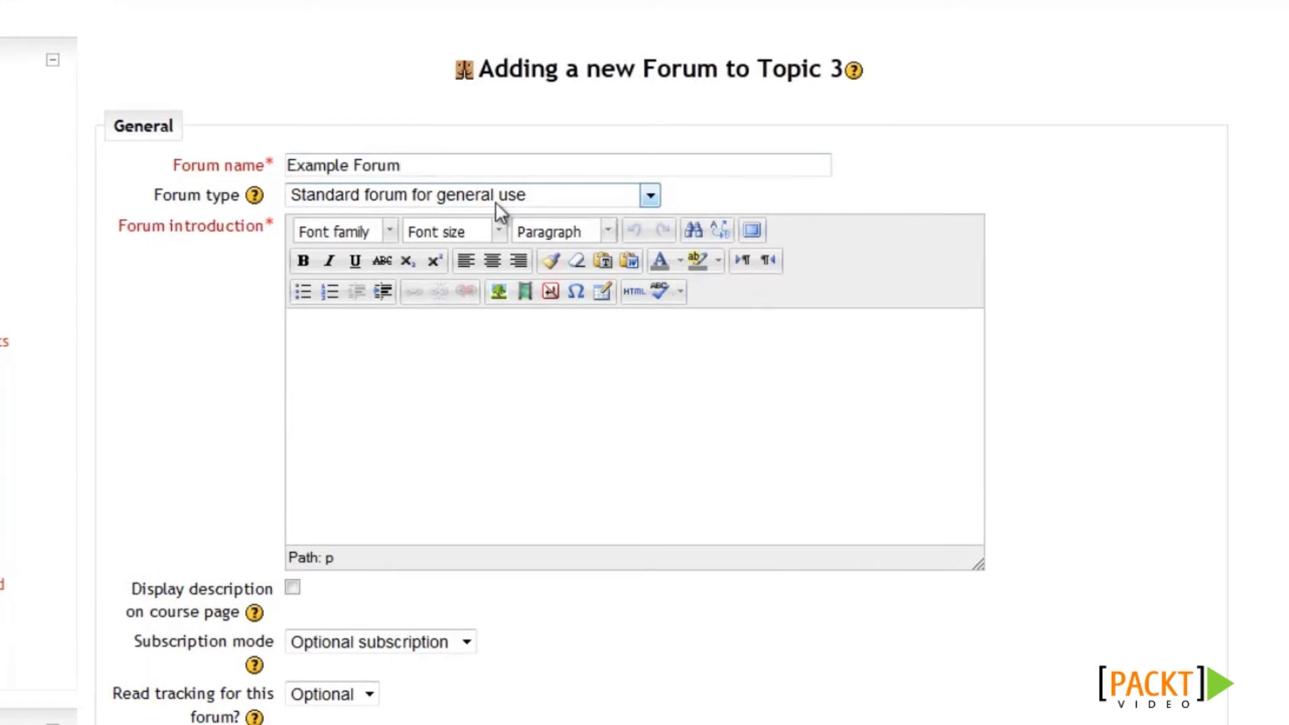
click(500, 213)
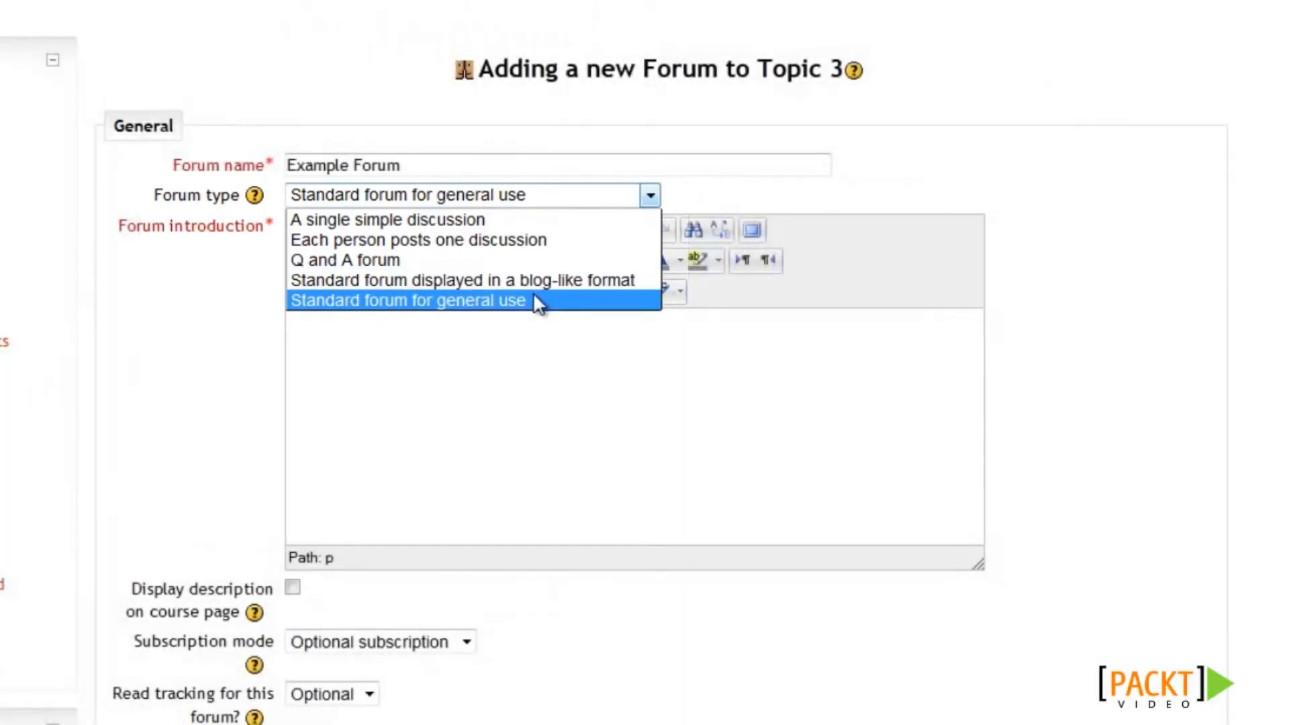
click(536, 300)
click(517, 363)
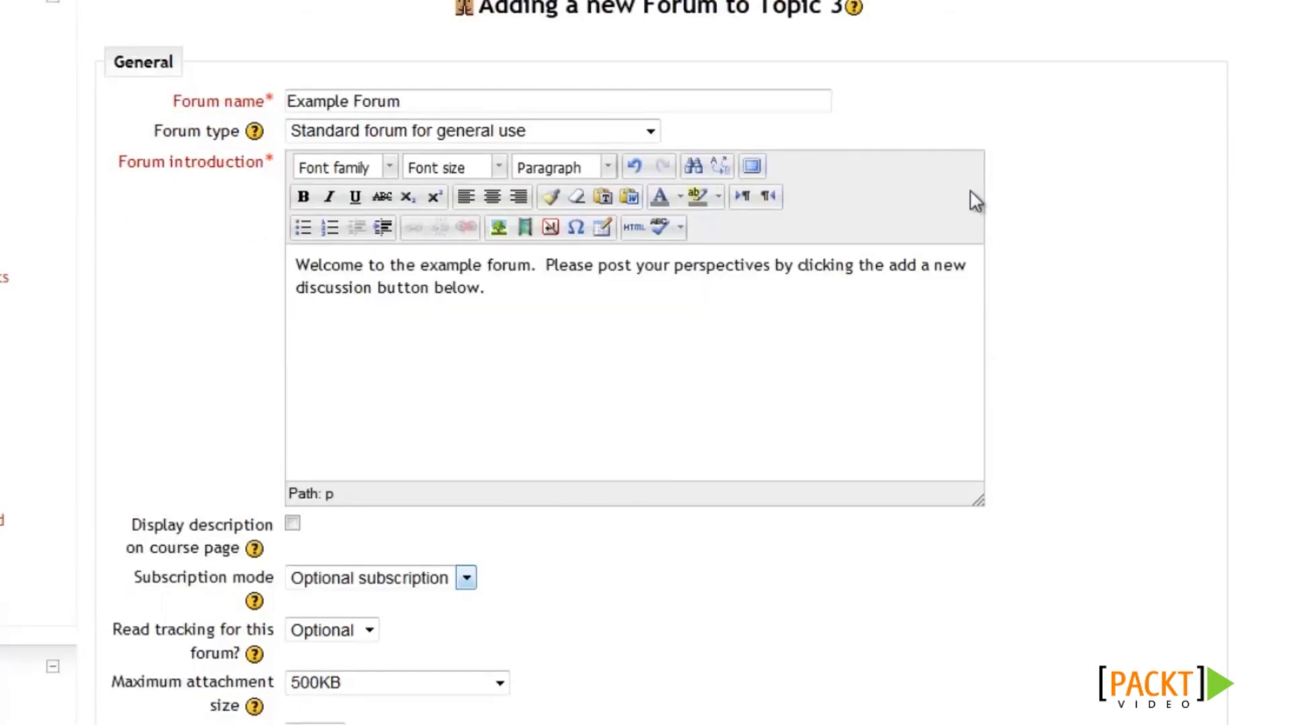
Review the available subscription modes for the new forum.
scroll(976, 200, down, 4)
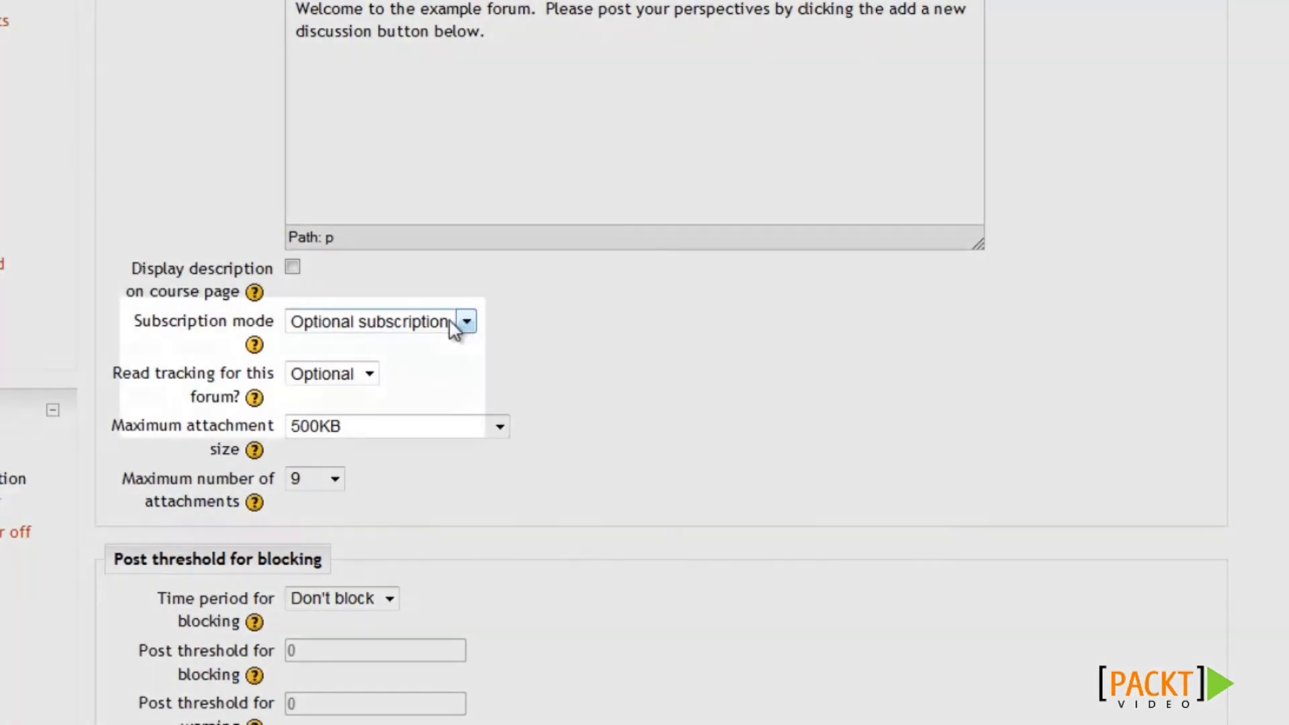
click(451, 322)
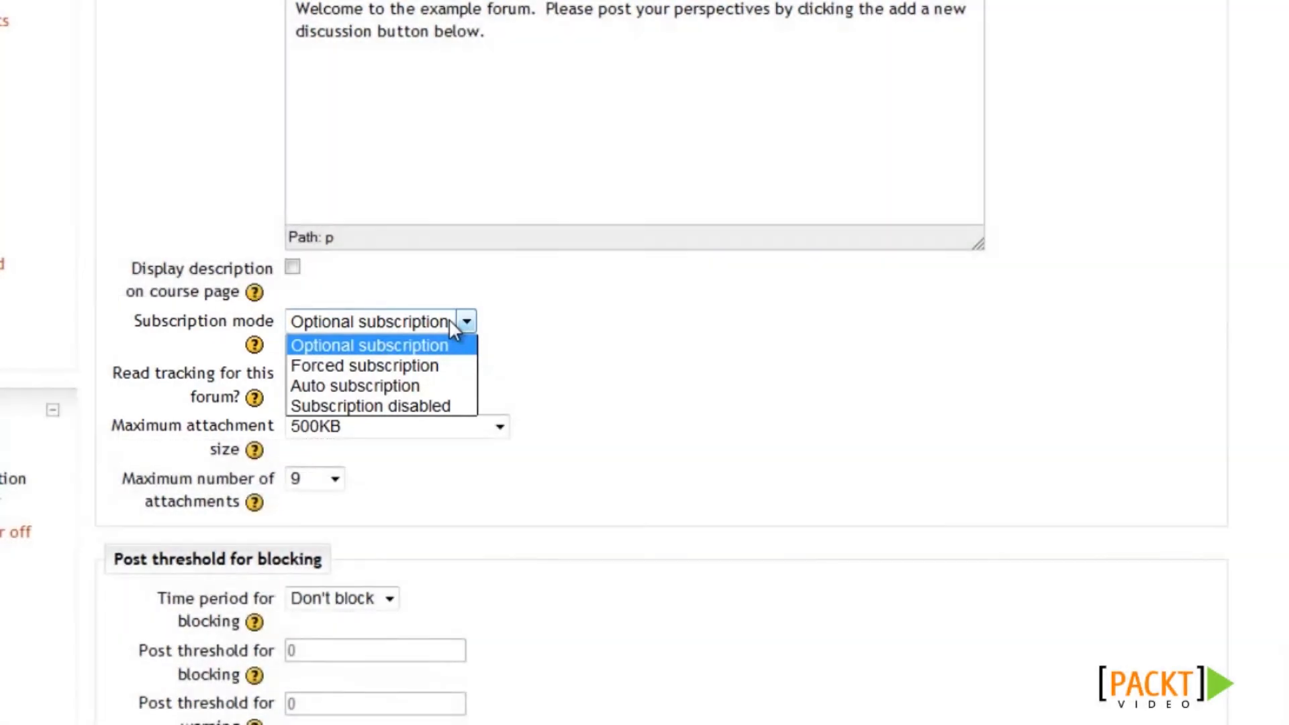
click(896, 386)
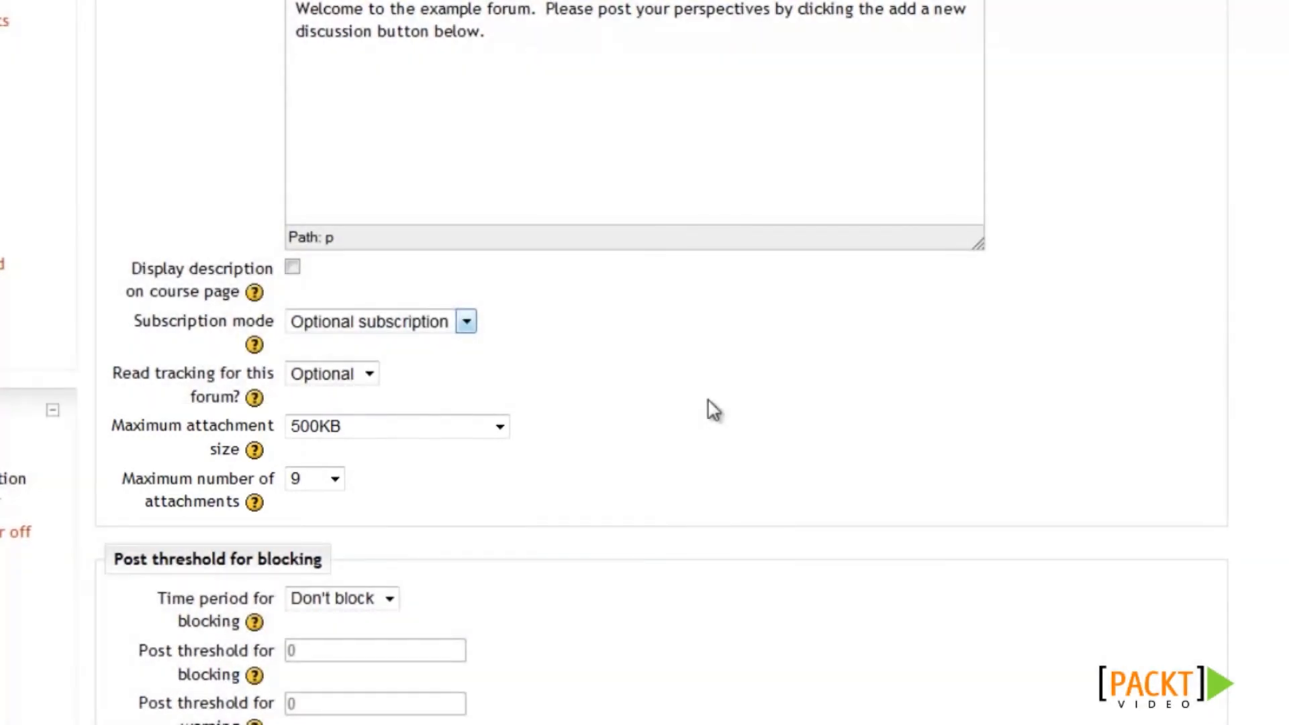
Set the forum ratings to the Maximum rating aggregate type with a scale of 100.
scroll(728, 416, down, 5)
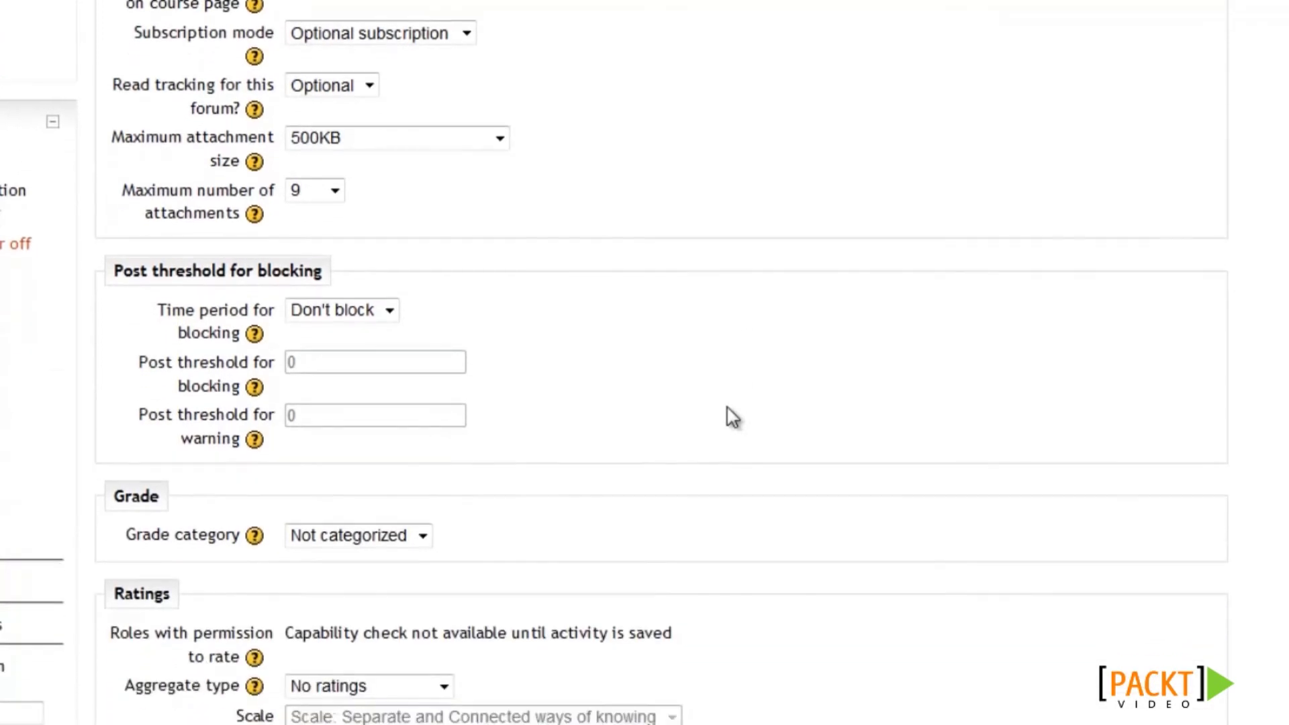
scroll(730, 416, down, 1)
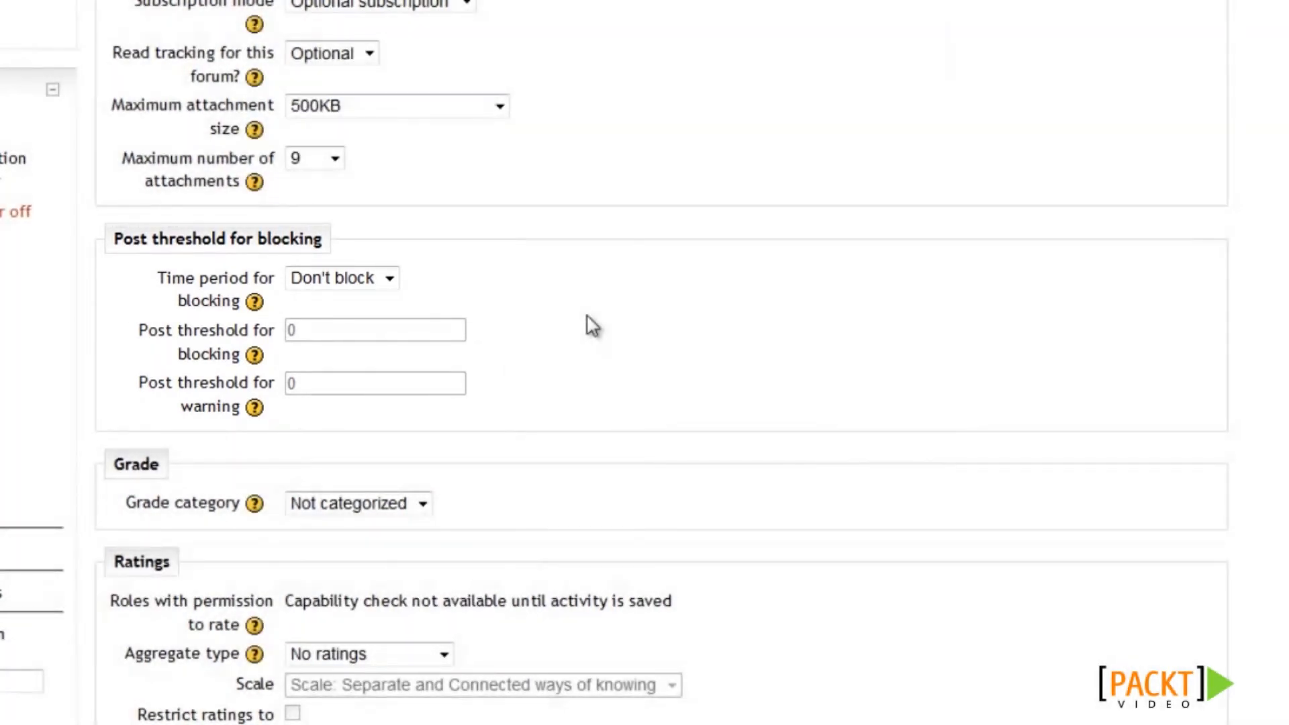
scroll(587, 316, down, 3)
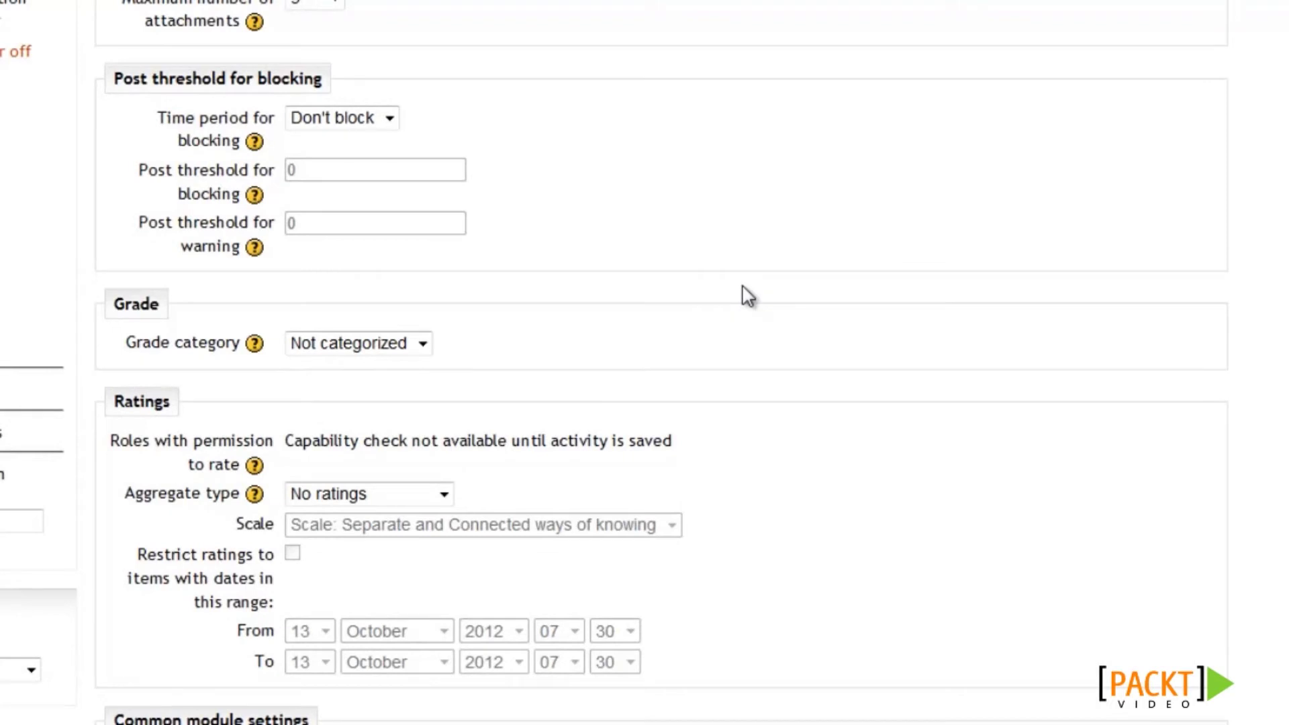
scroll(748, 295, down, 1)
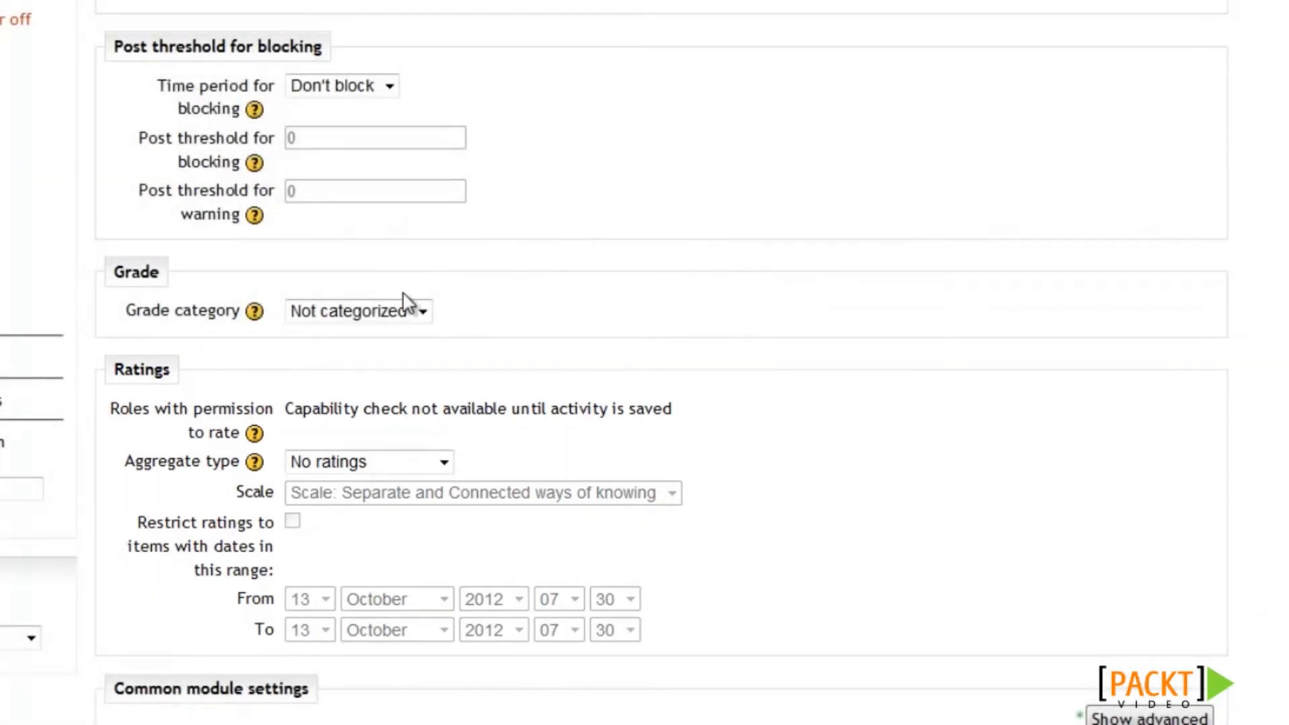
scroll(469, 463, down, 4)
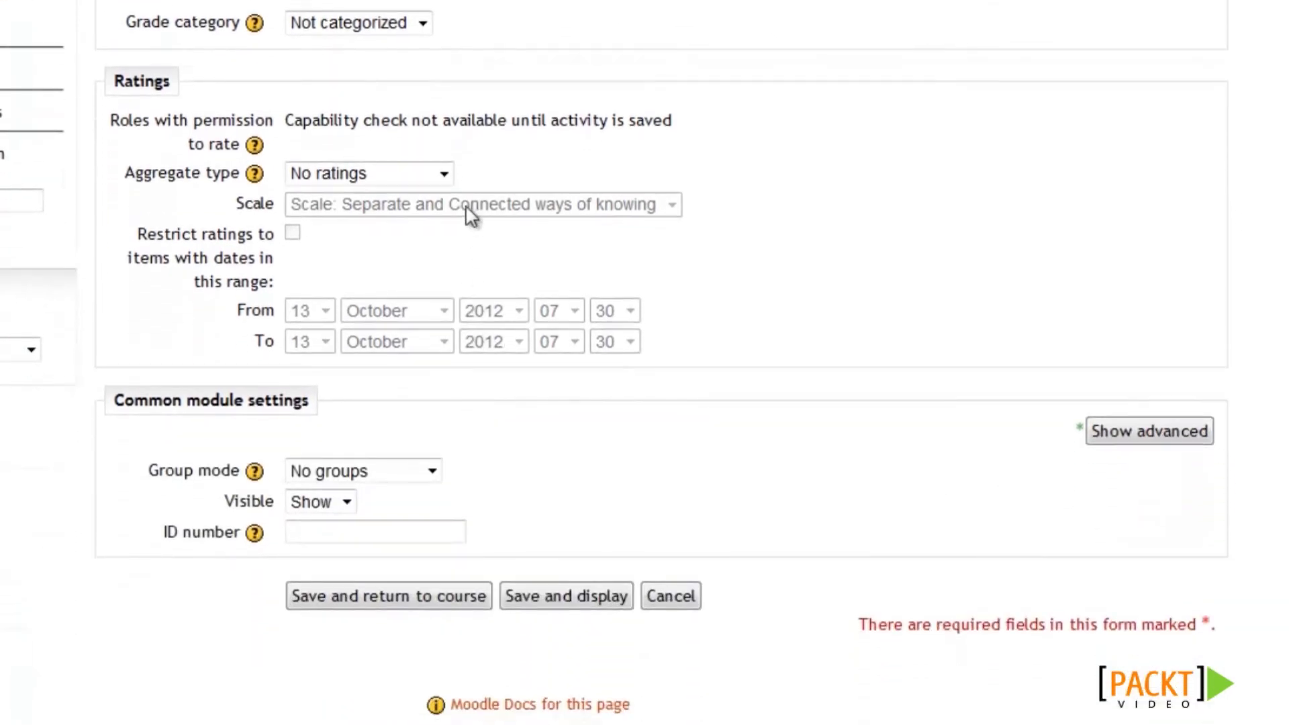
click(402, 174)
click(381, 258)
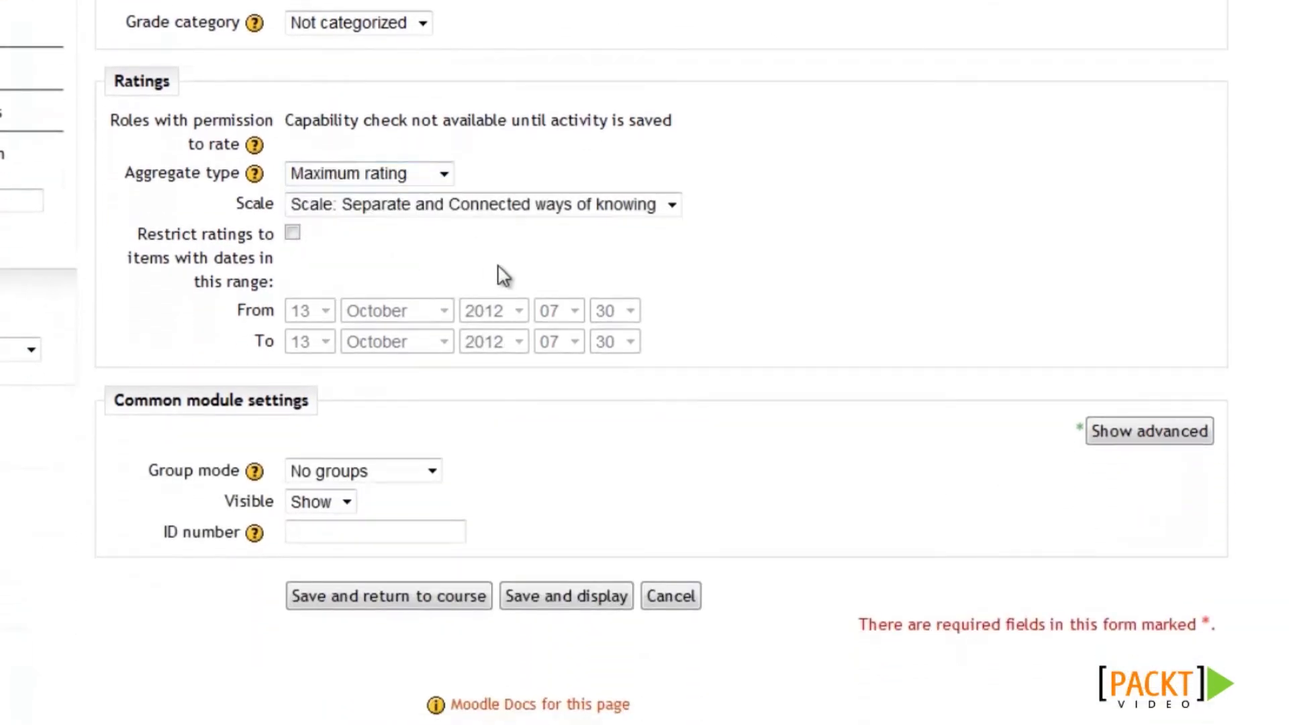
click(511, 204)
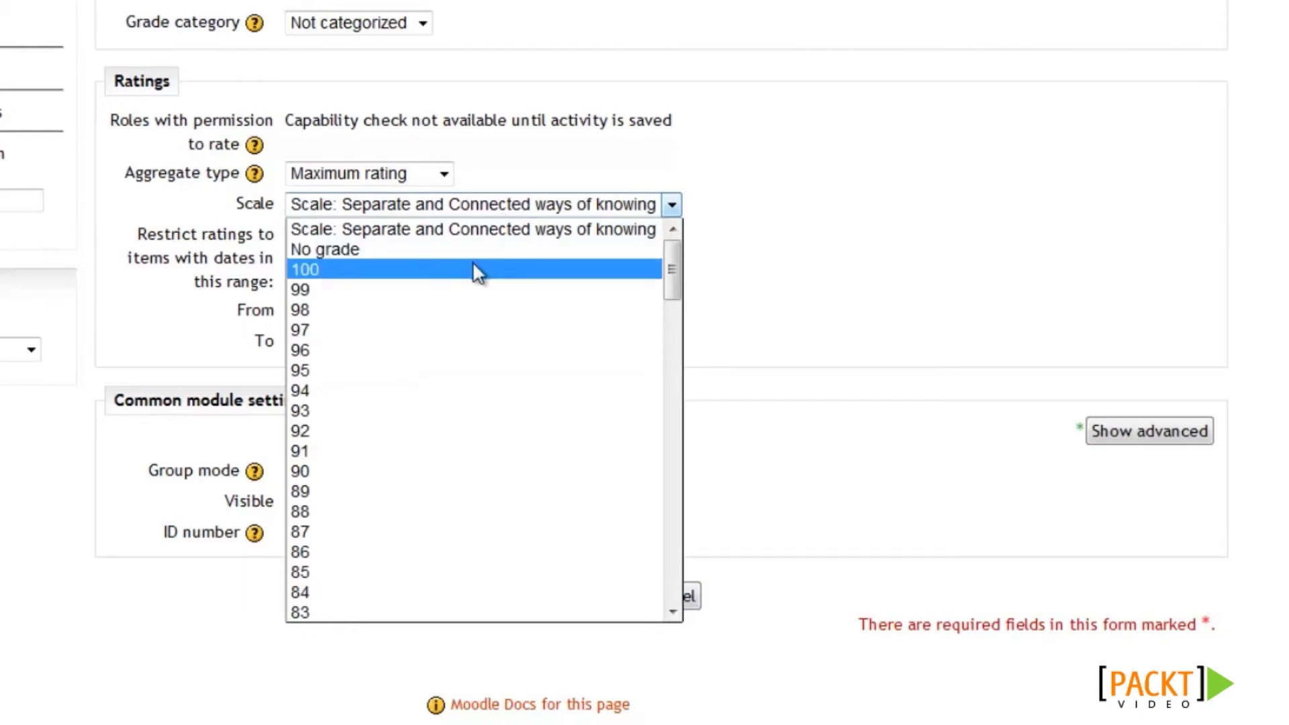
click(473, 269)
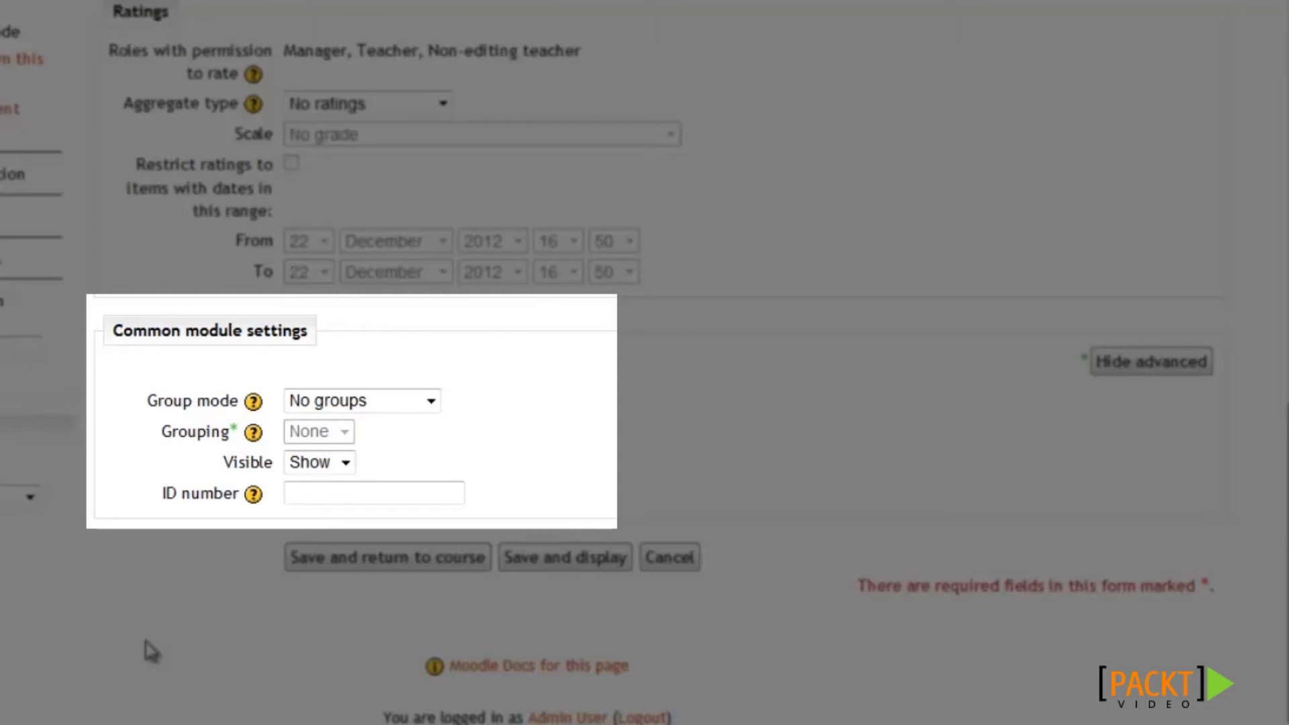
Choose No groups as the forum's group mode, and save and display the forum.
click(418, 406)
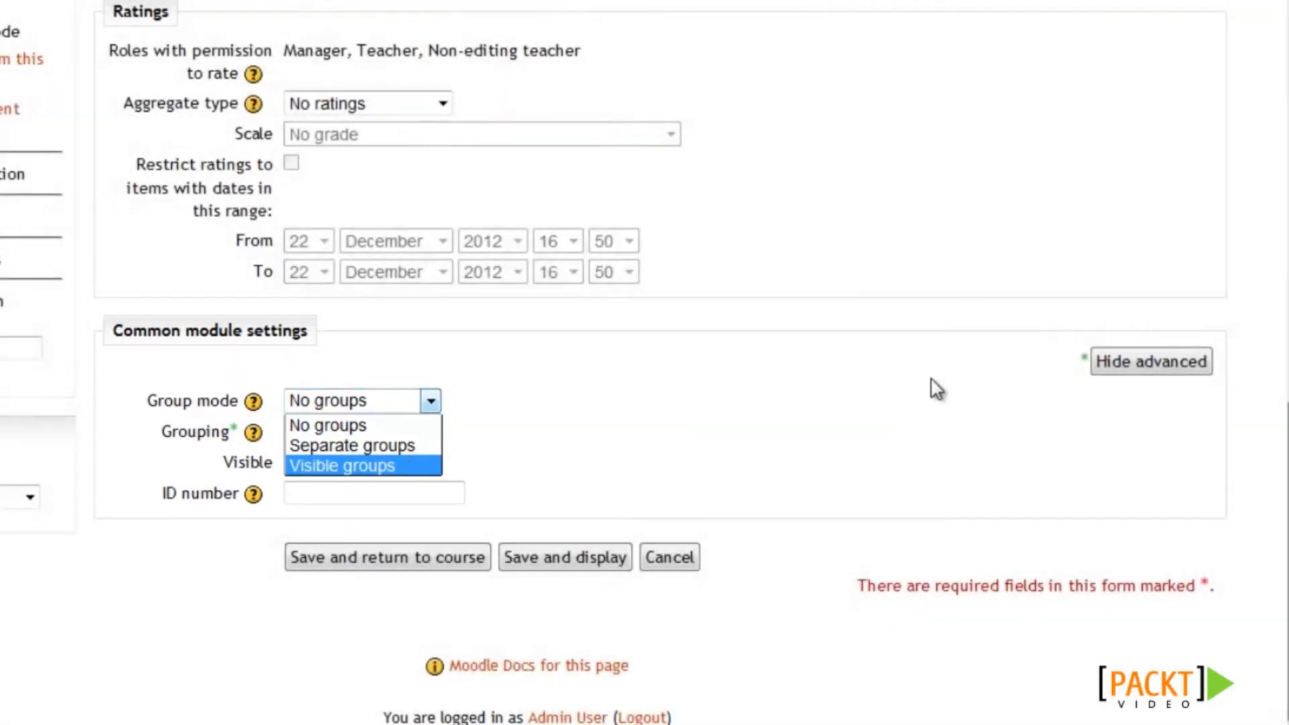
click(376, 427)
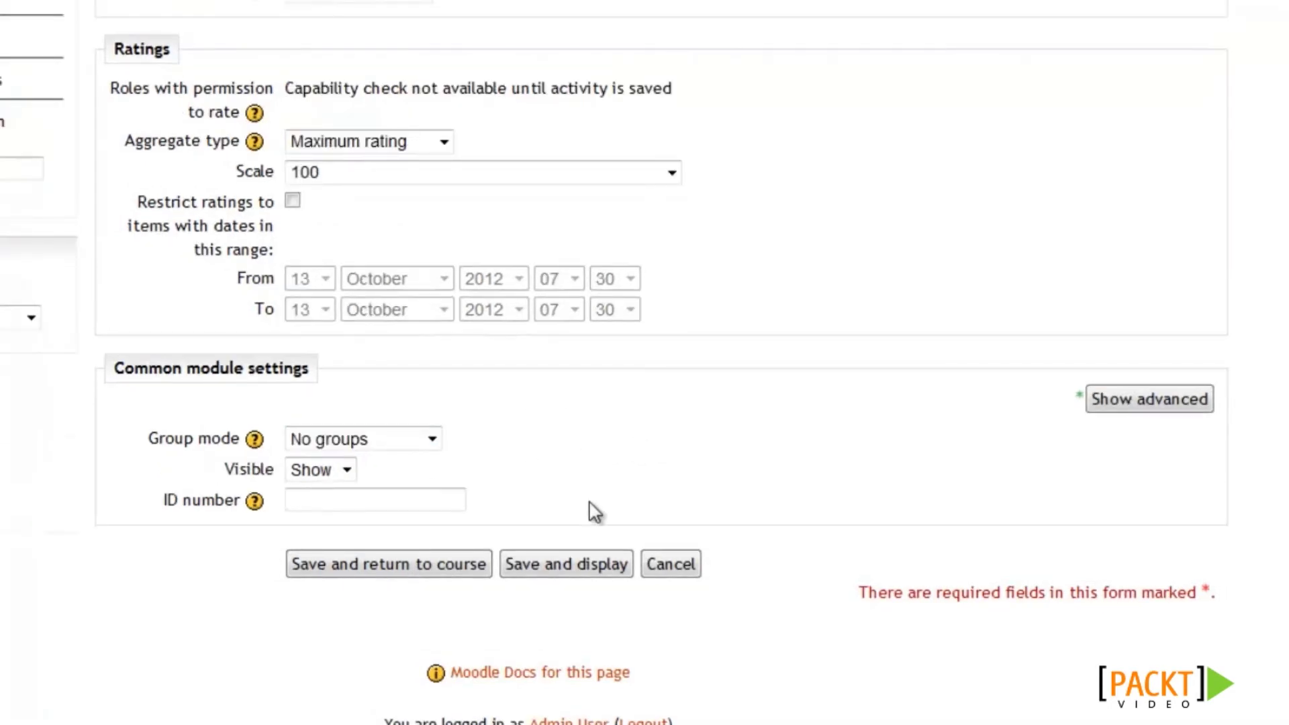
click(566, 566)
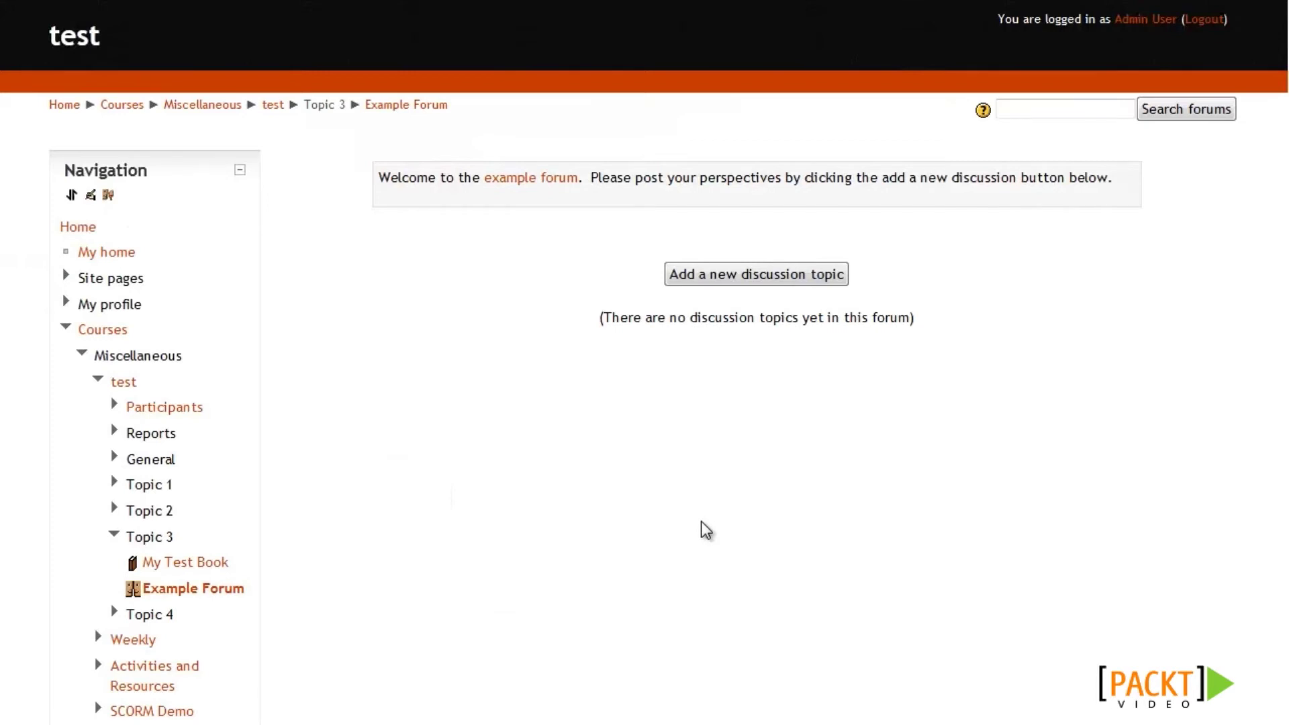
Post a new discussion topic to the Example Forum with the subject "Test Post" and the message "Test post".
click(745, 274)
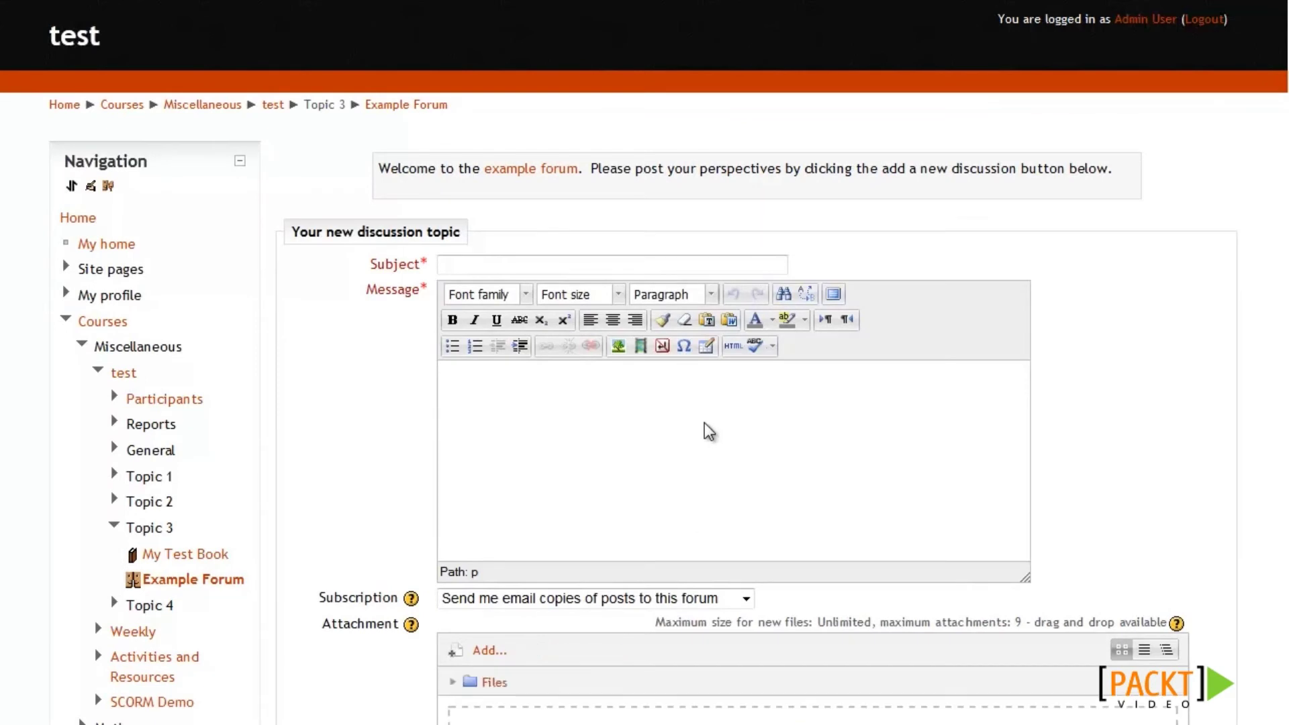
click(477, 263)
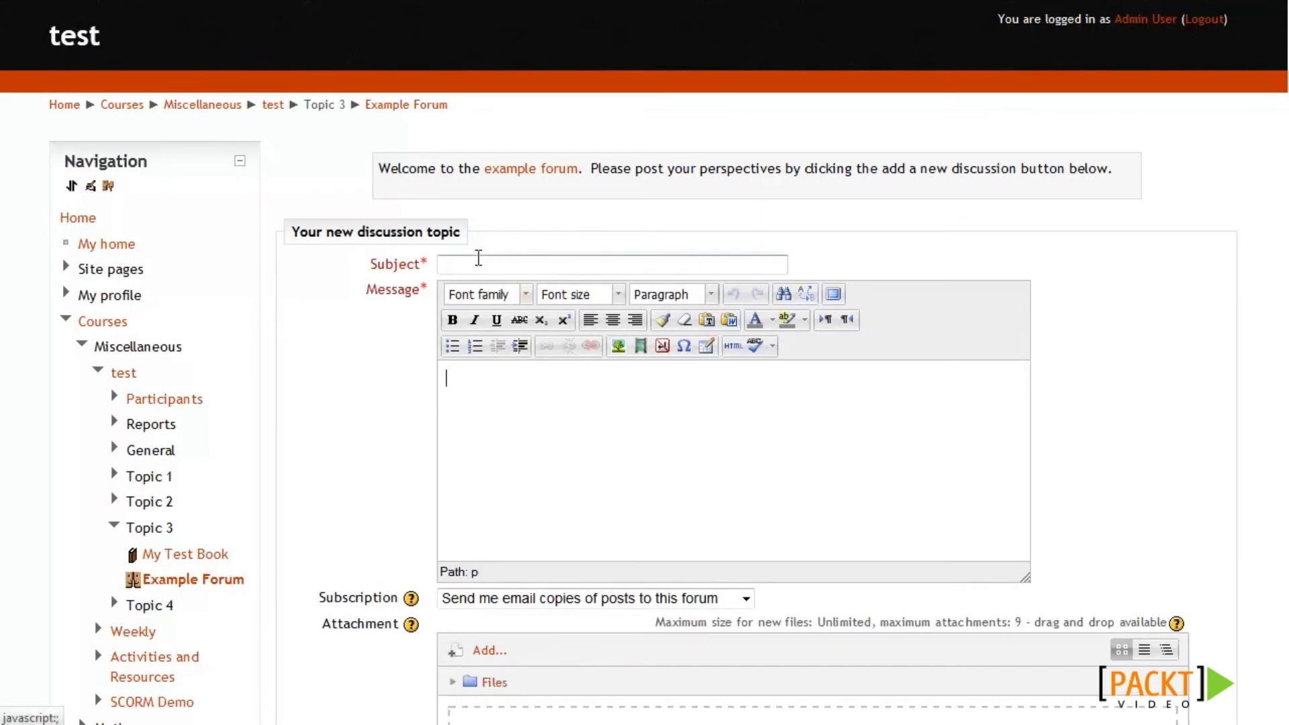
text(Test Post)
click(835, 503)
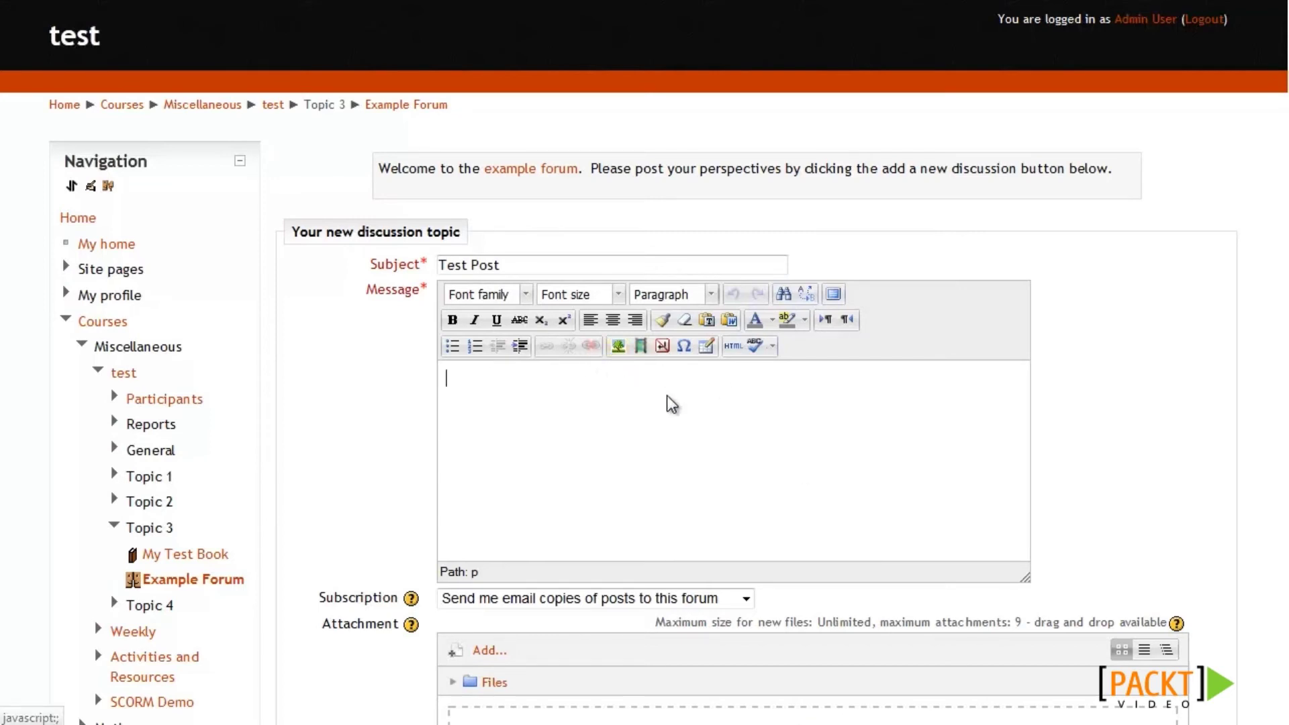
text(Test post)
scroll(671, 404, down, 5)
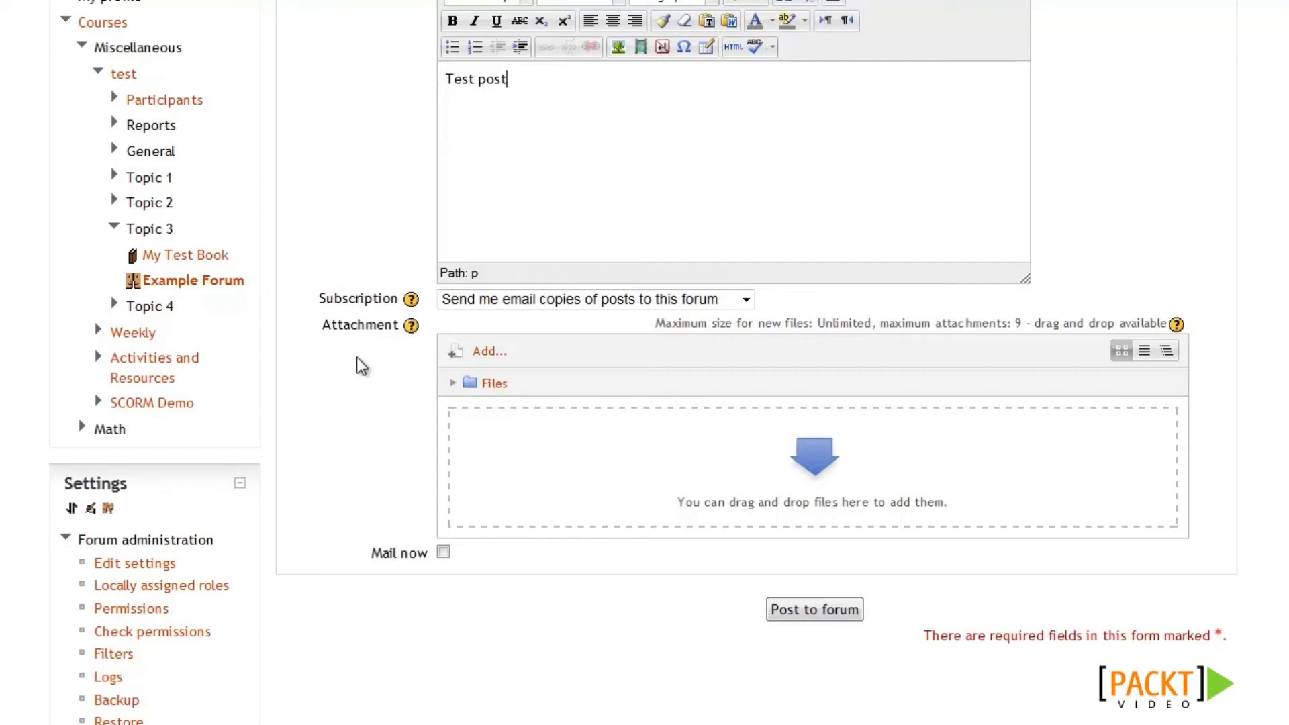
scroll(320, 410, down, 3)
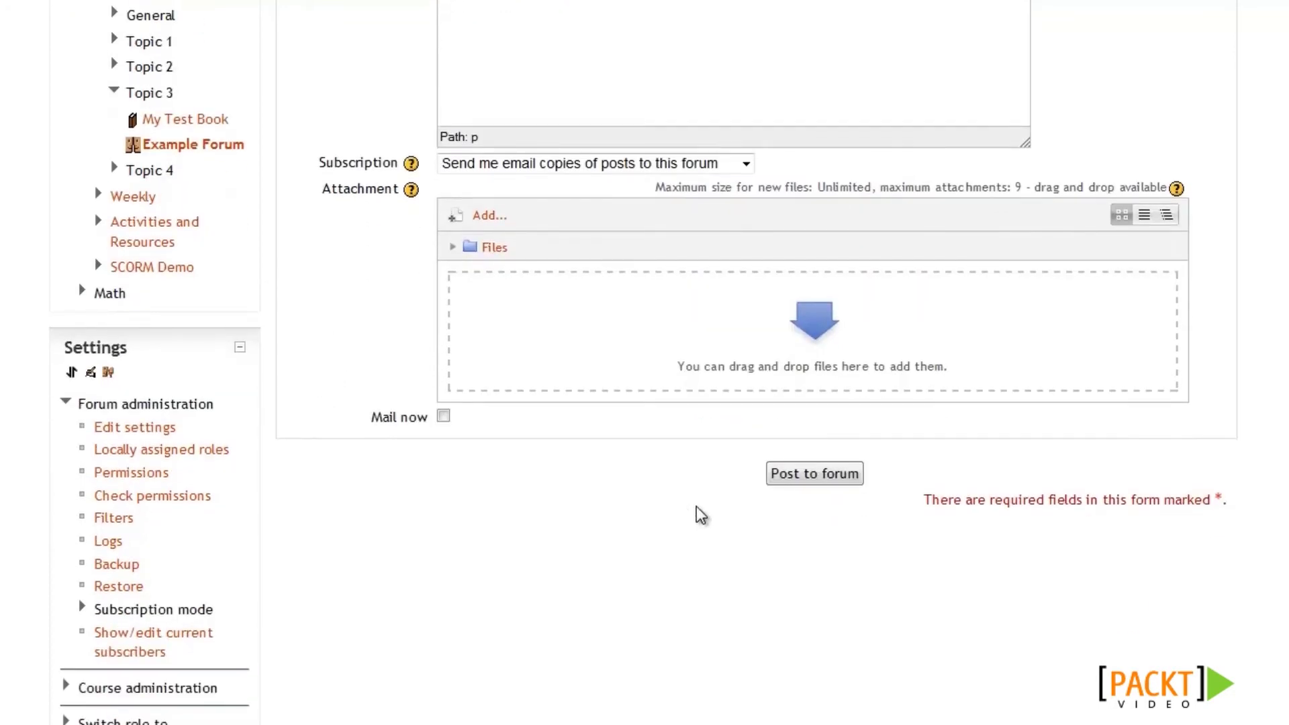
click(815, 475)
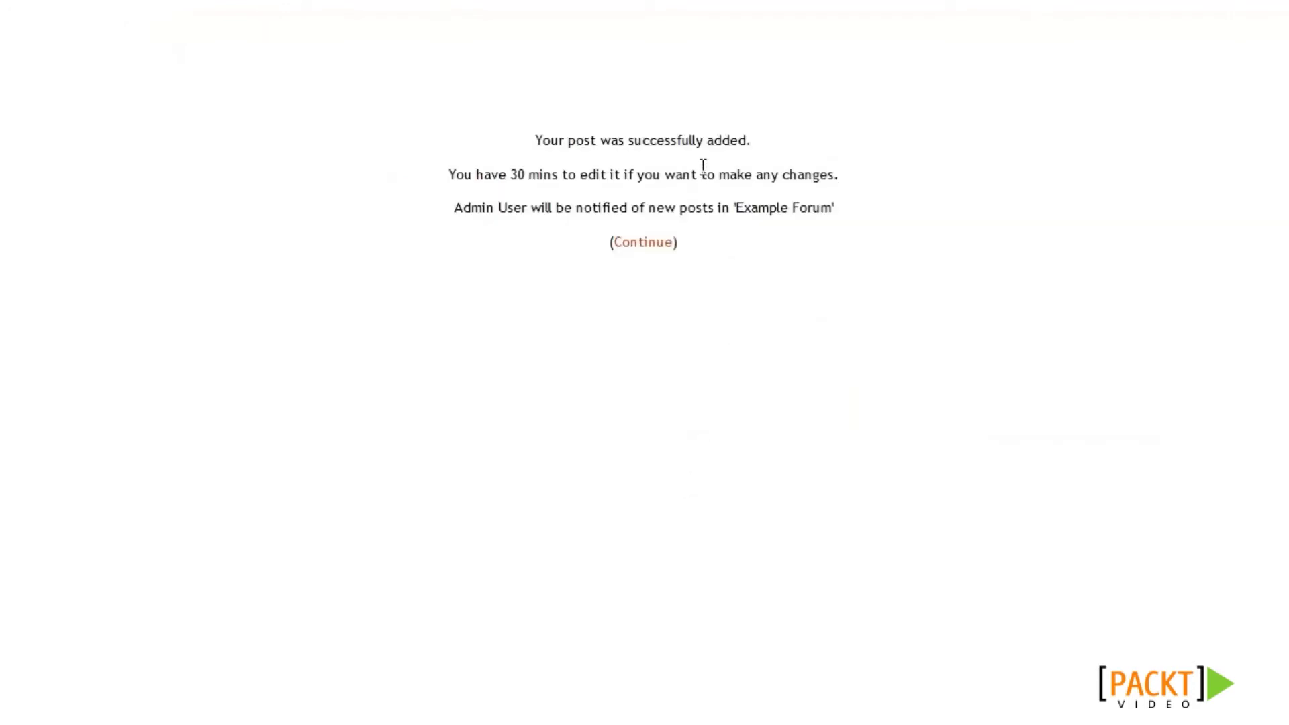
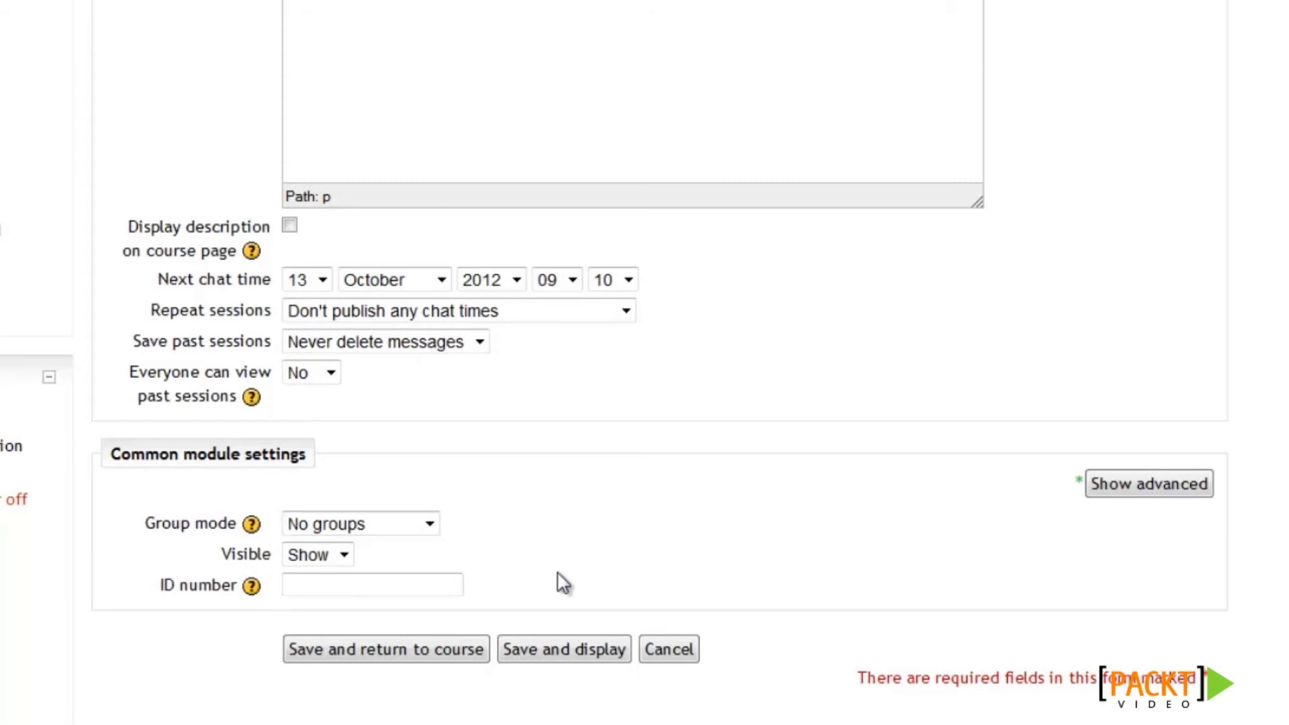
Save and display the Example Chat activity, and send "This is a message" in its chat room.
click(541, 656)
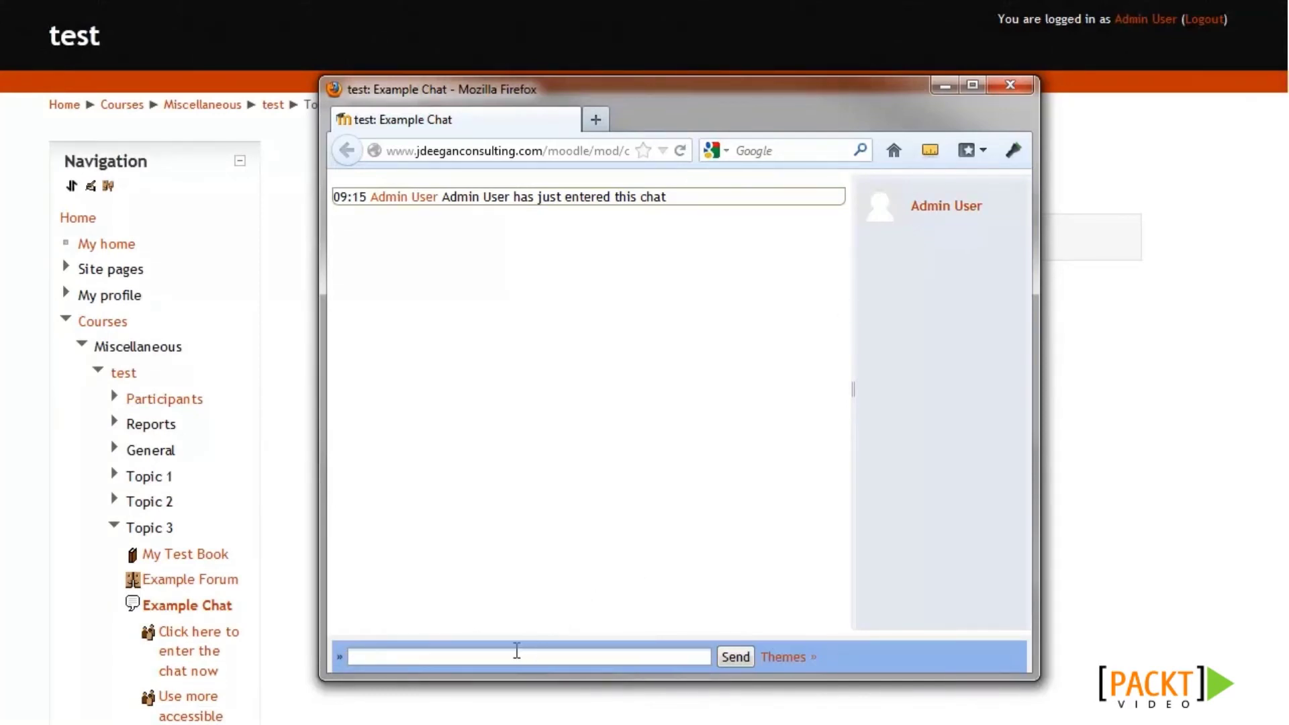
text(This is a message)
click(735, 656)
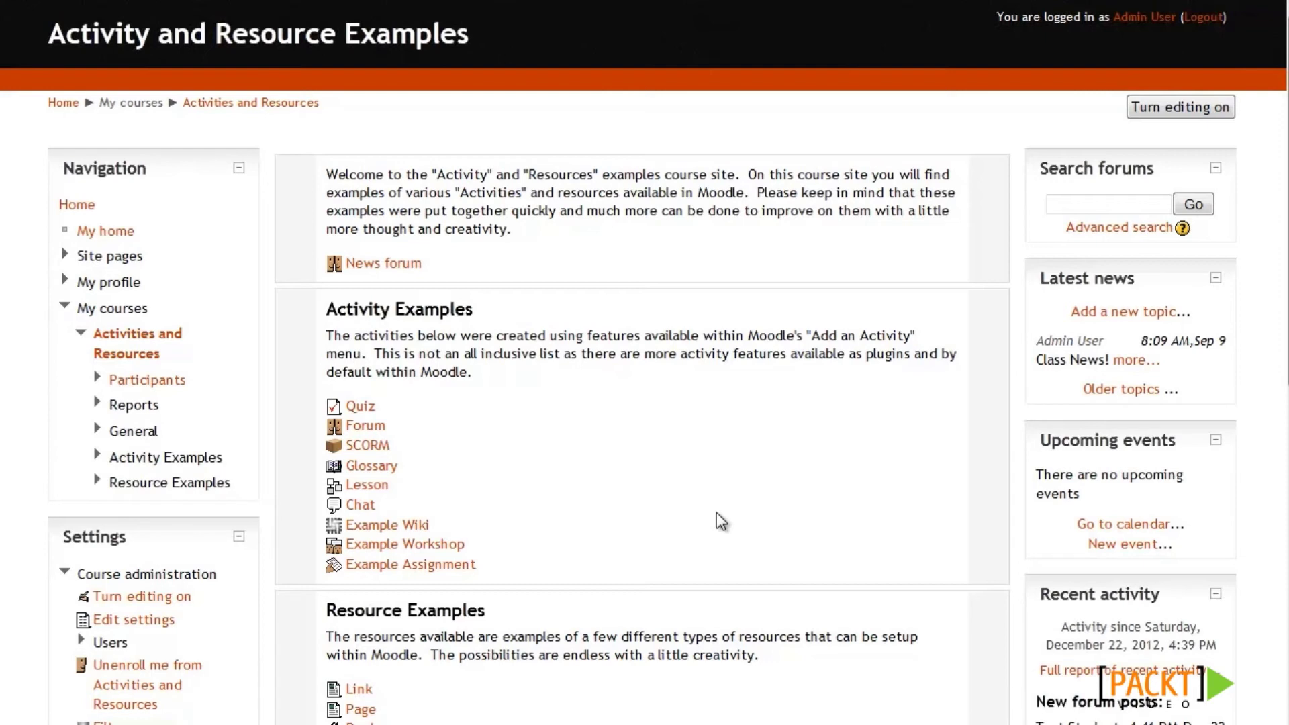
List all past sessions of the Chat activity in the Activity and Resource Examples course, and open the Example Wiki there.
click(360, 505)
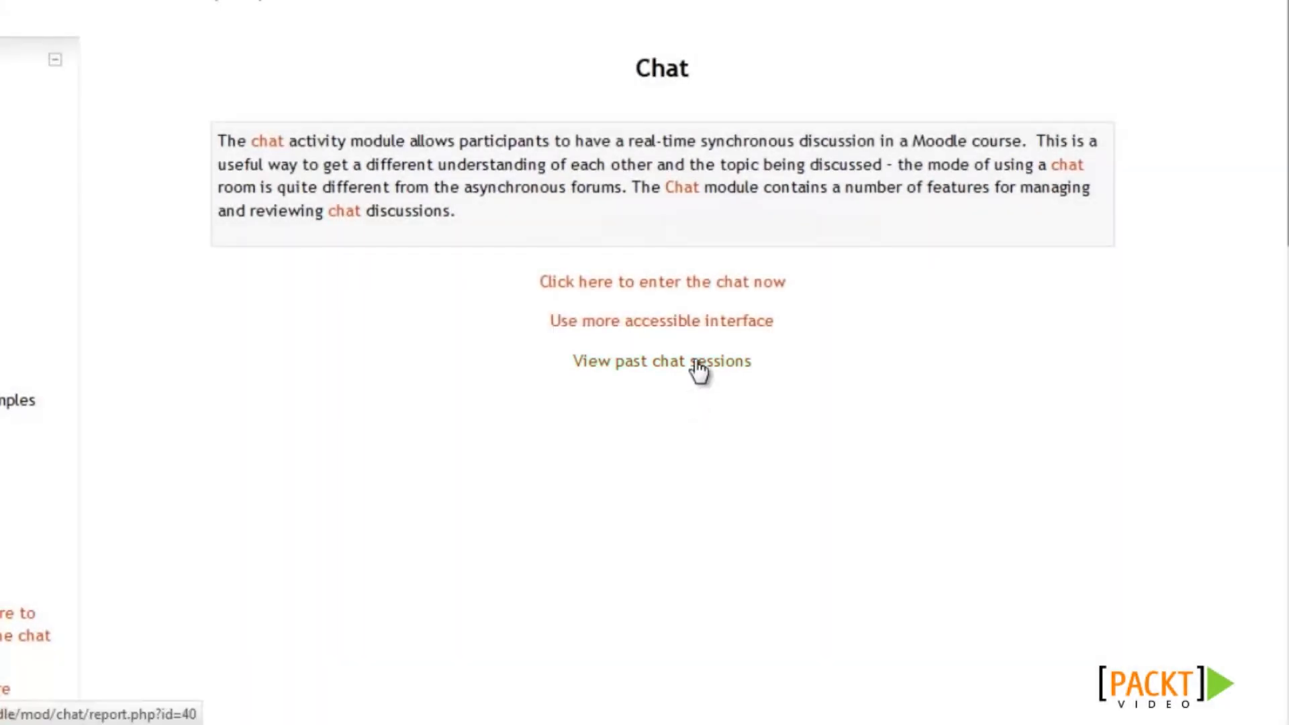
click(696, 364)
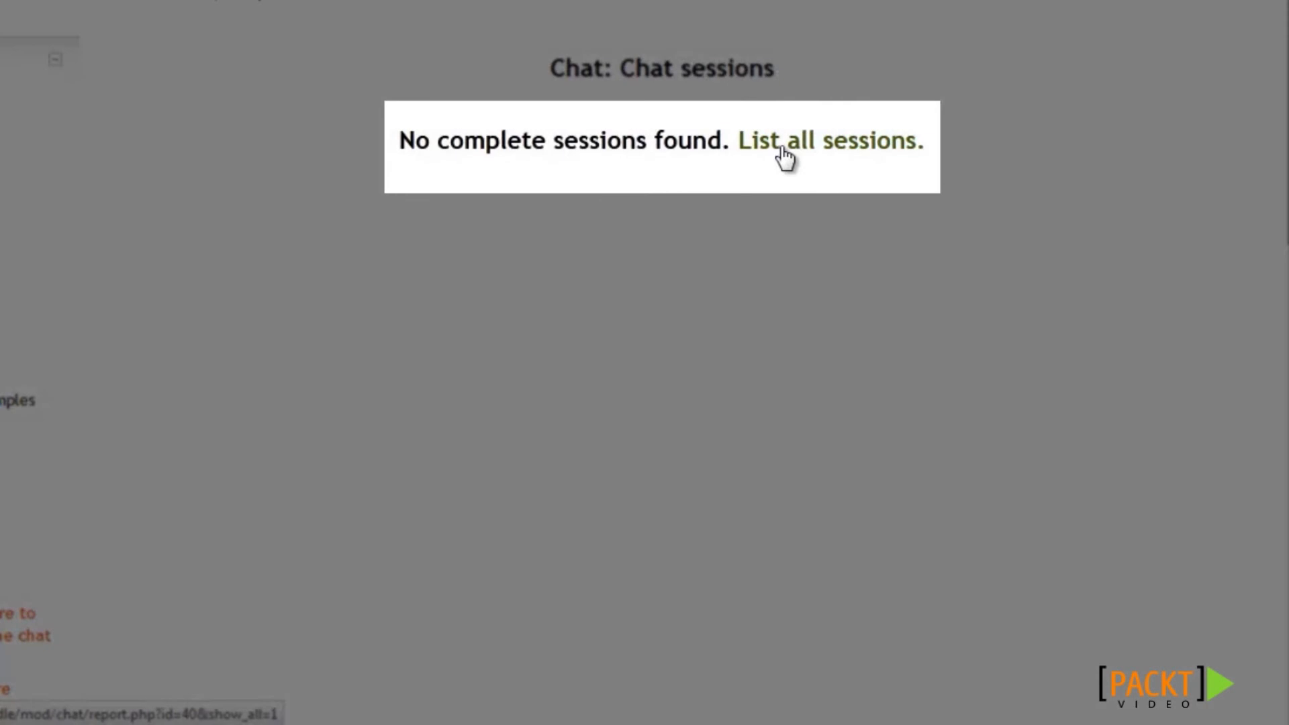
click(782, 148)
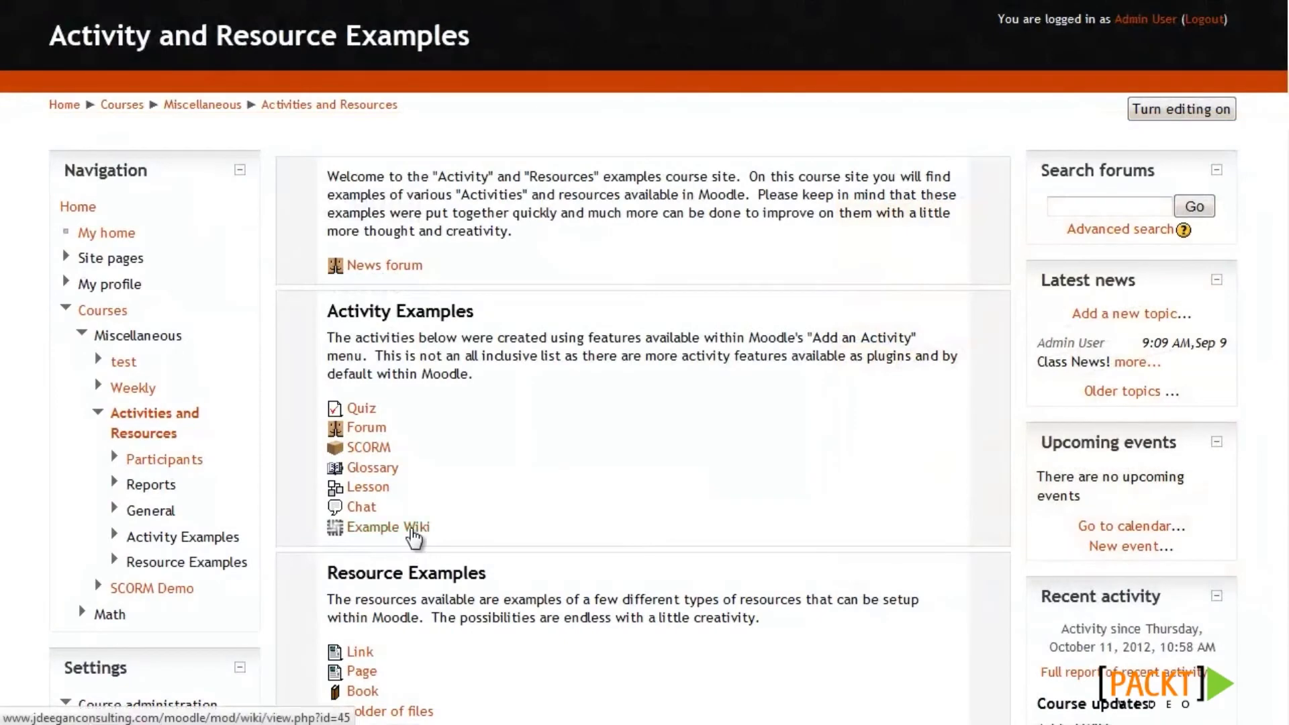
click(412, 529)
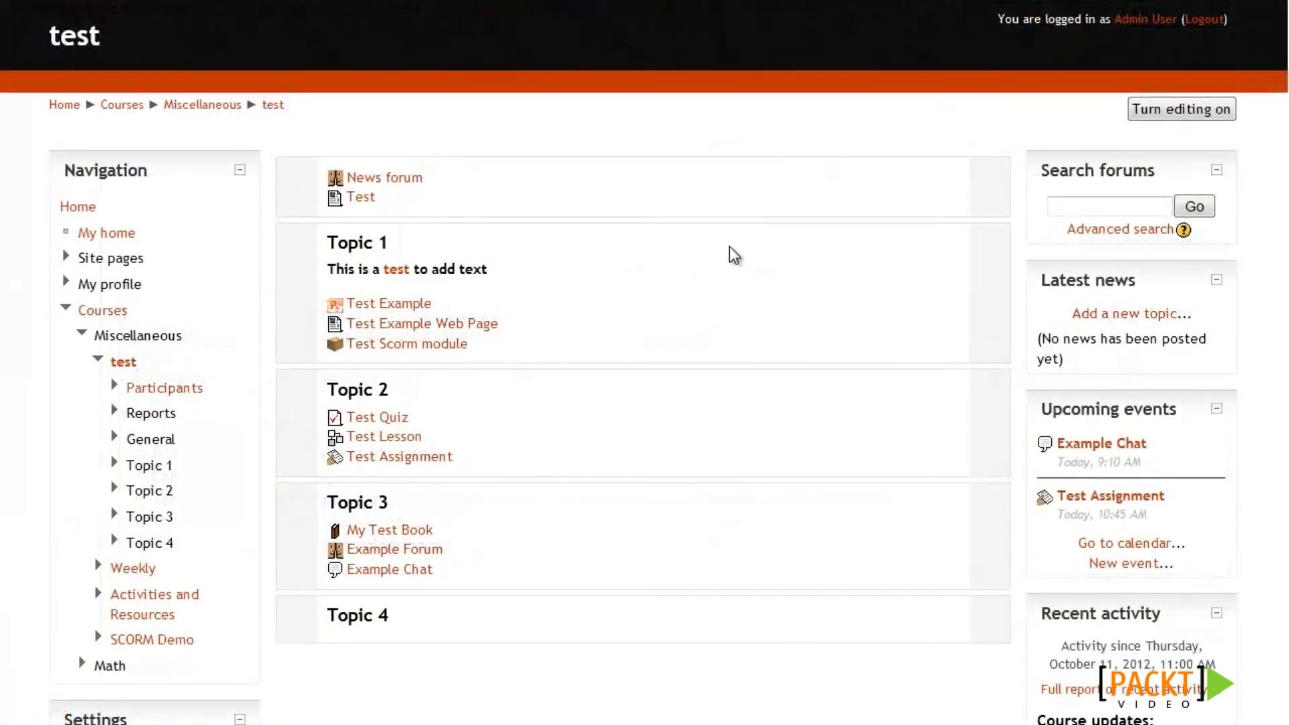
Turn on editing for the test course and add a Wiki activity to Topic 4.
click(1166, 114)
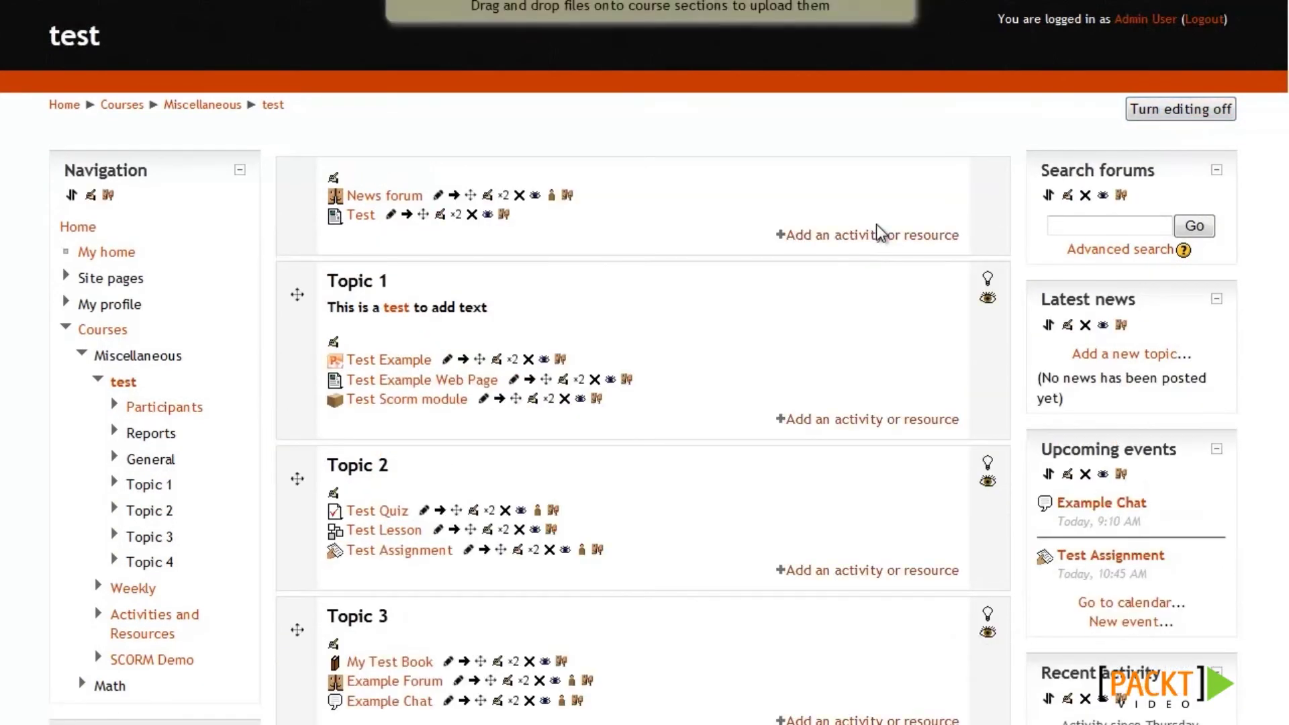
scroll(880, 232, down, 3)
scroll(704, 280, down, 5)
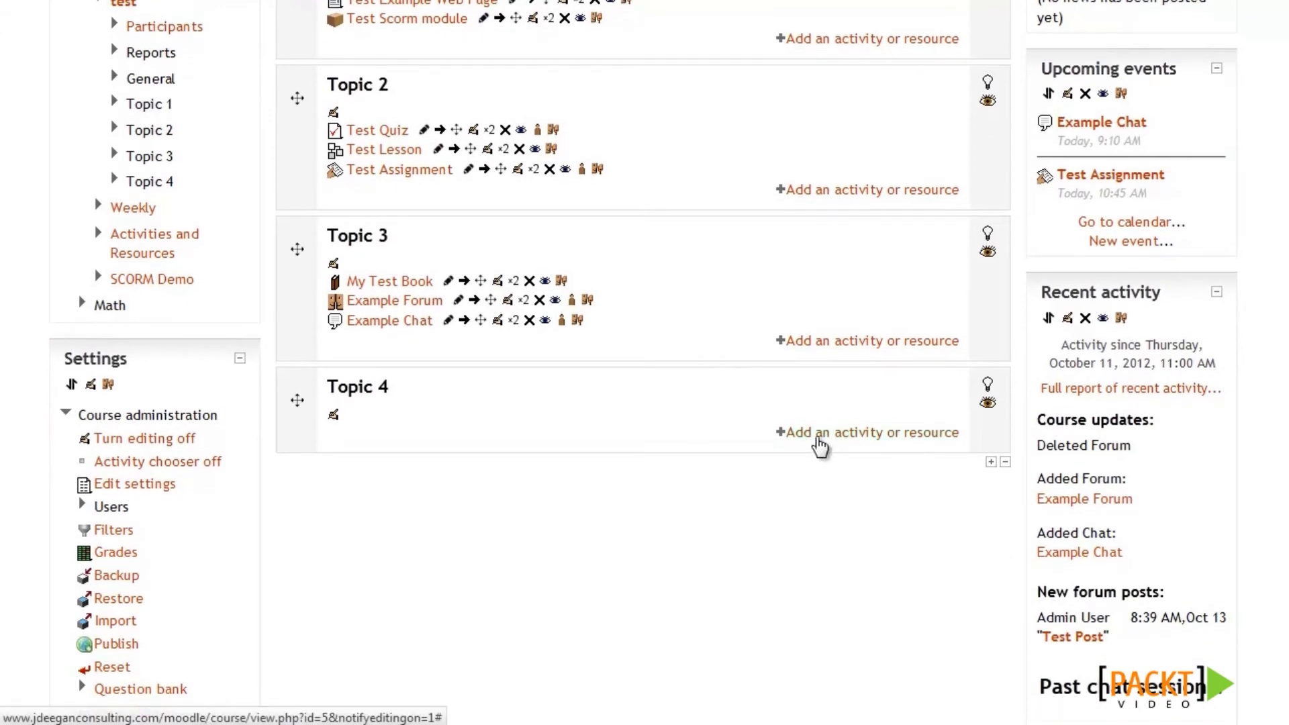
click(815, 436)
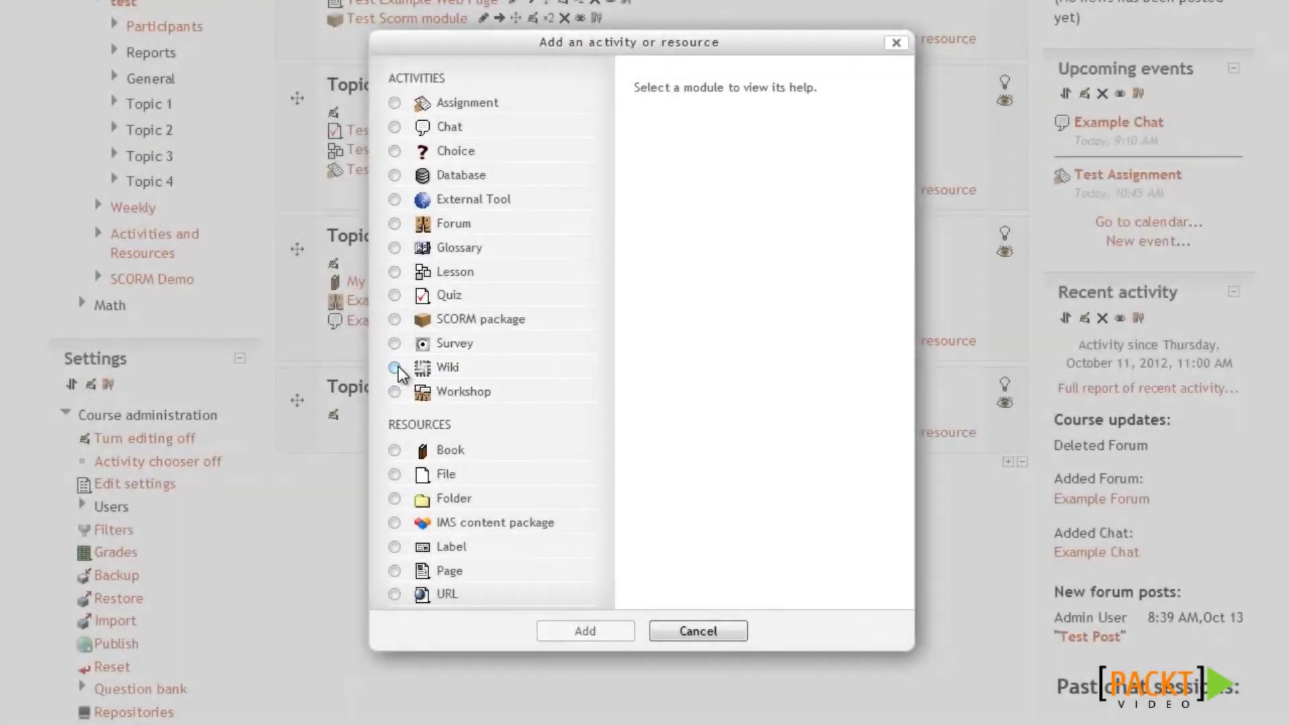
click(395, 368)
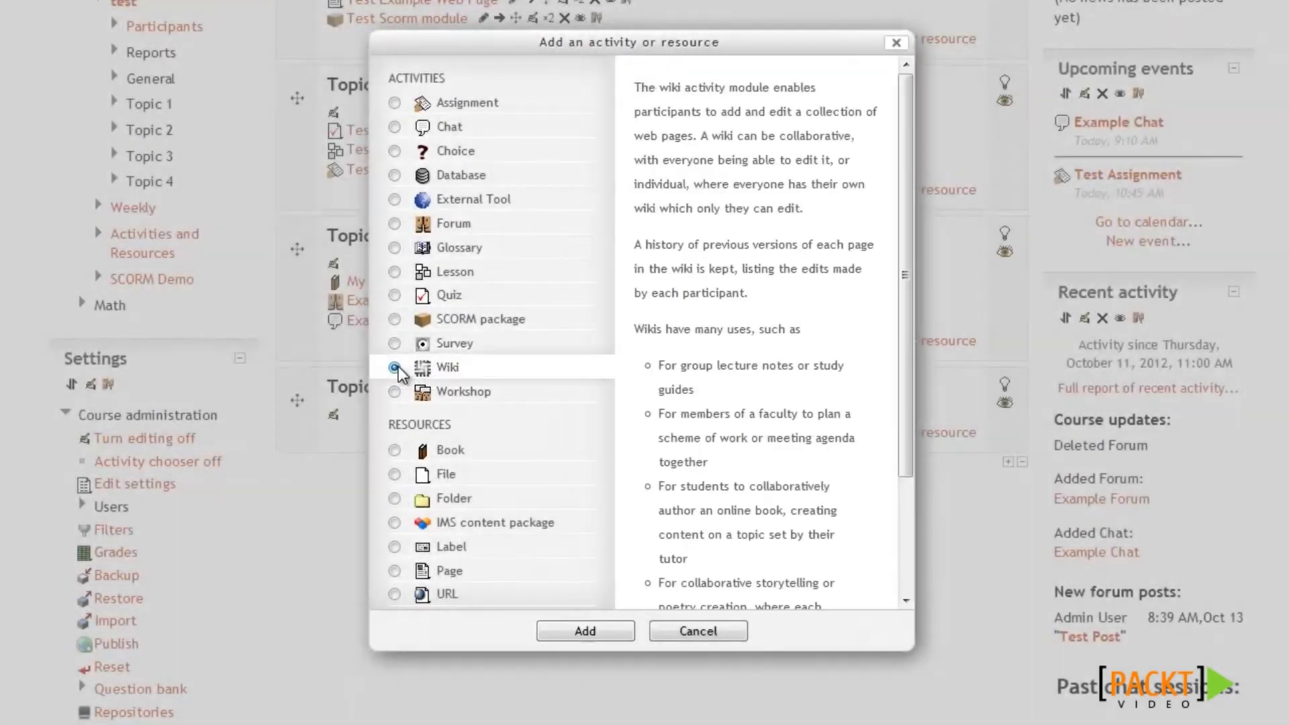
click(586, 633)
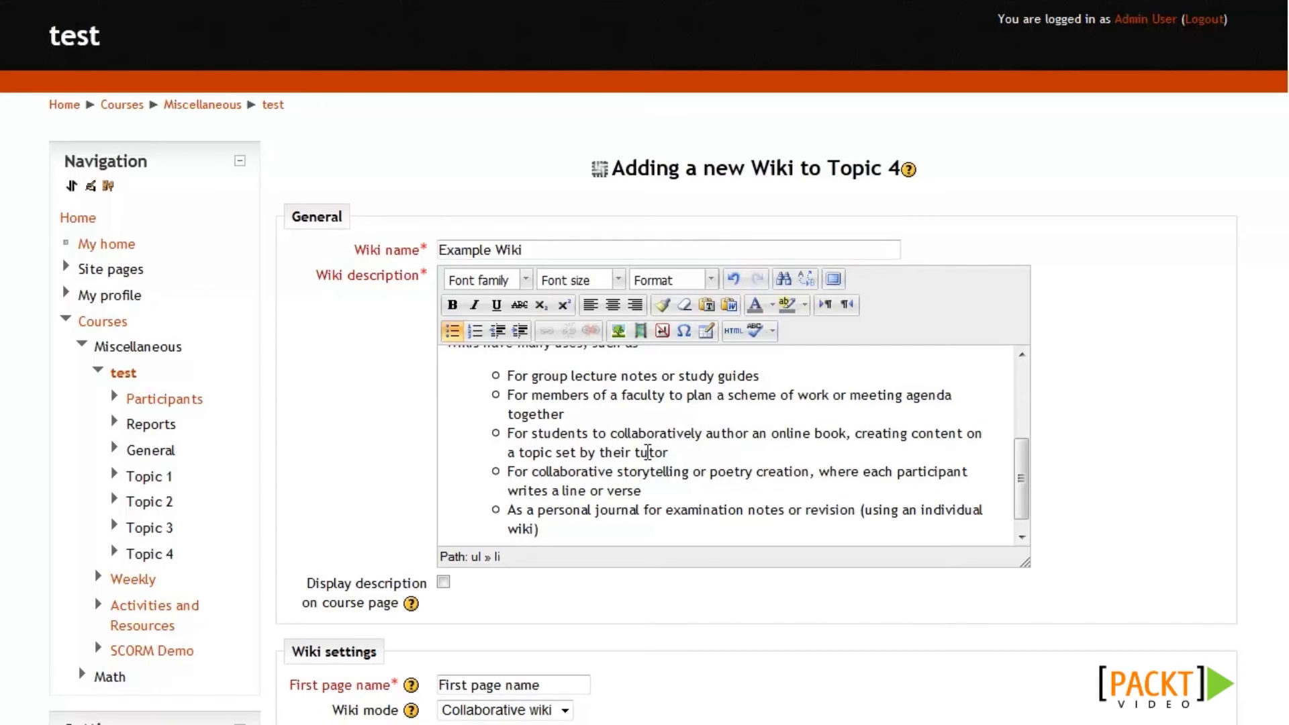
Set the first page name of the Example Wiki to "Page One".
scroll(648, 451, up, 1)
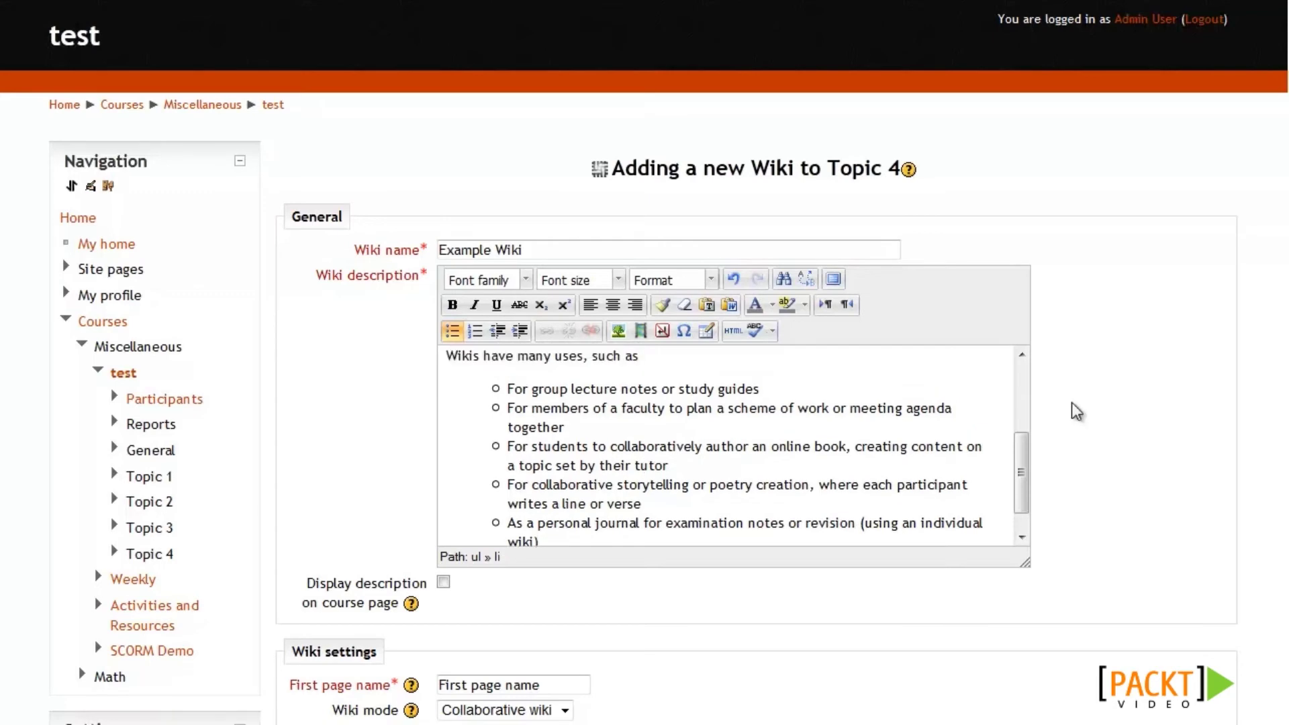
scroll(1072, 411, down, 5)
scroll(1077, 411, down, 1)
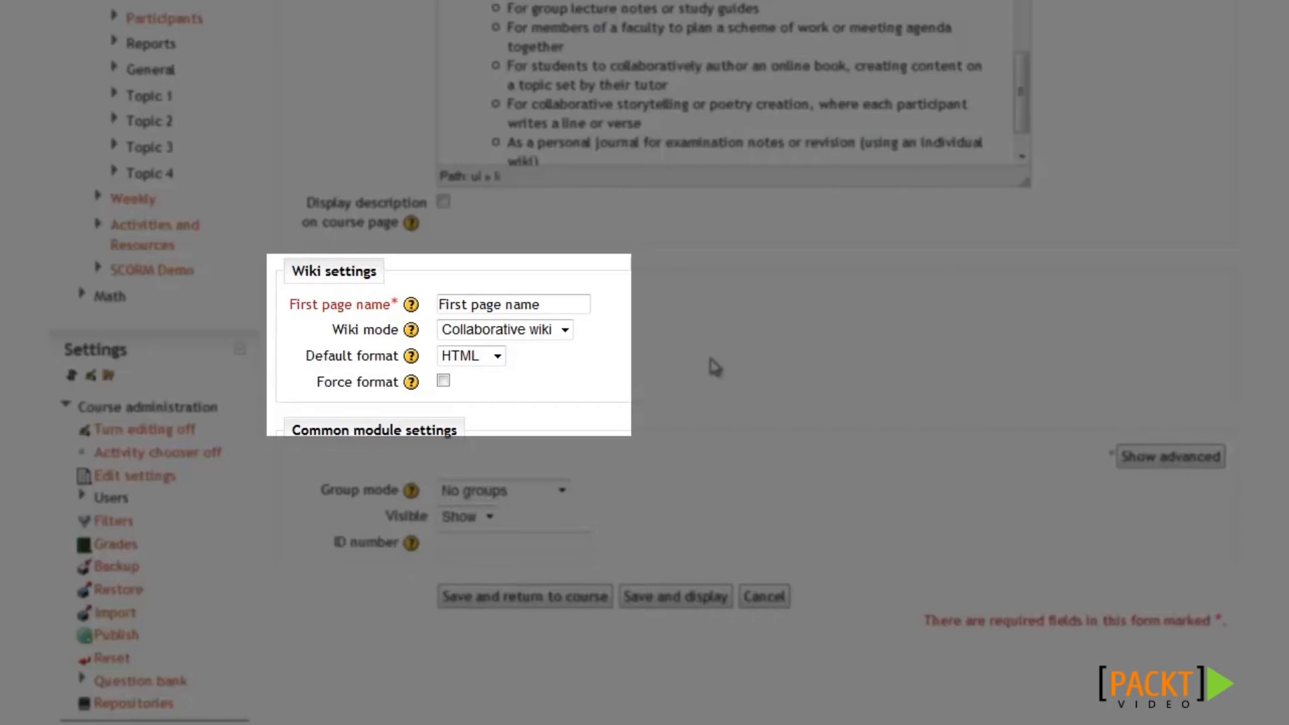
triple_click(572, 302)
text(Page One)
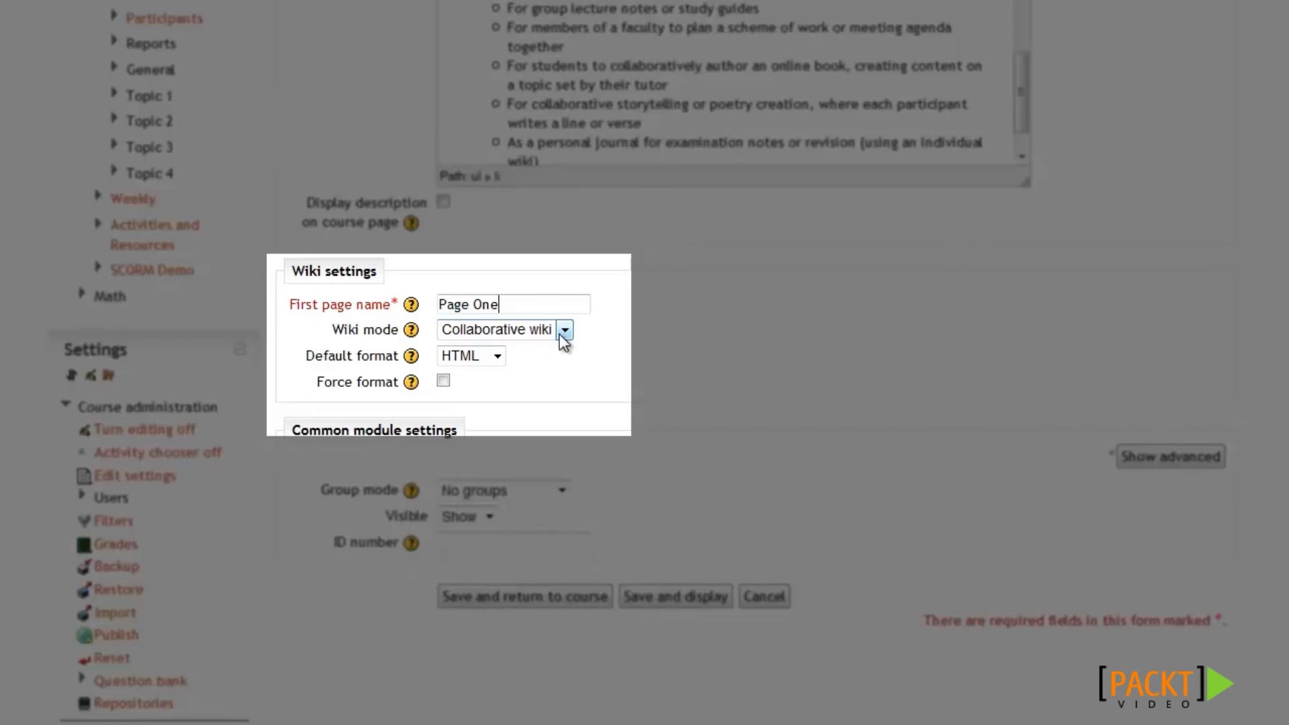
Set the wiki mode to Collaborative wiki with forced HTML format, and save and display the Example Wiki.
click(564, 330)
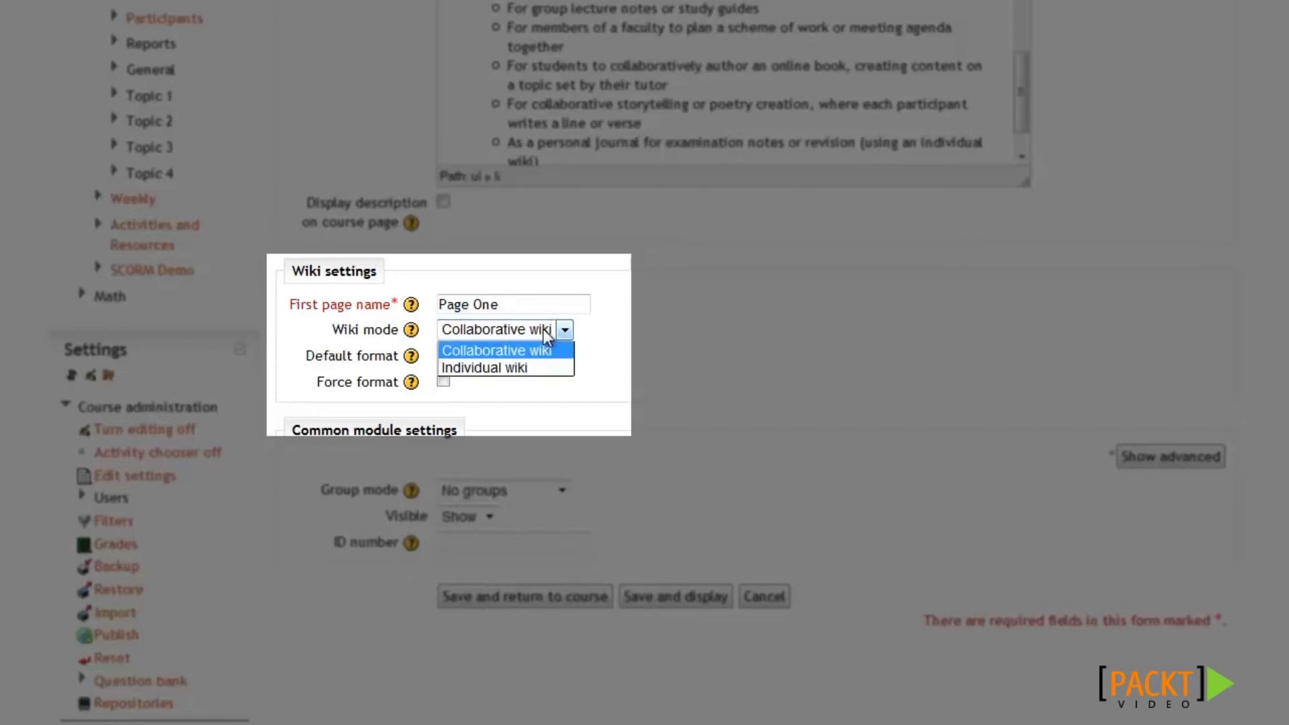
click(542, 350)
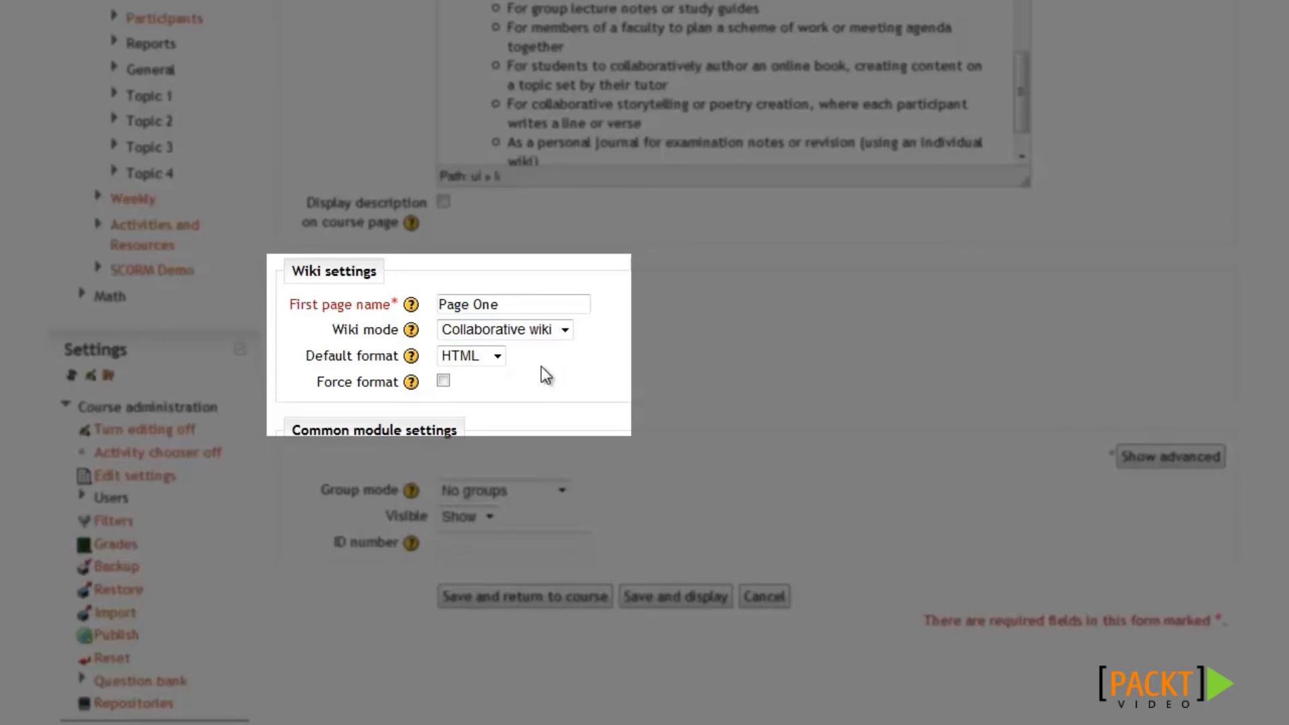
click(443, 381)
scroll(704, 328, down, 3)
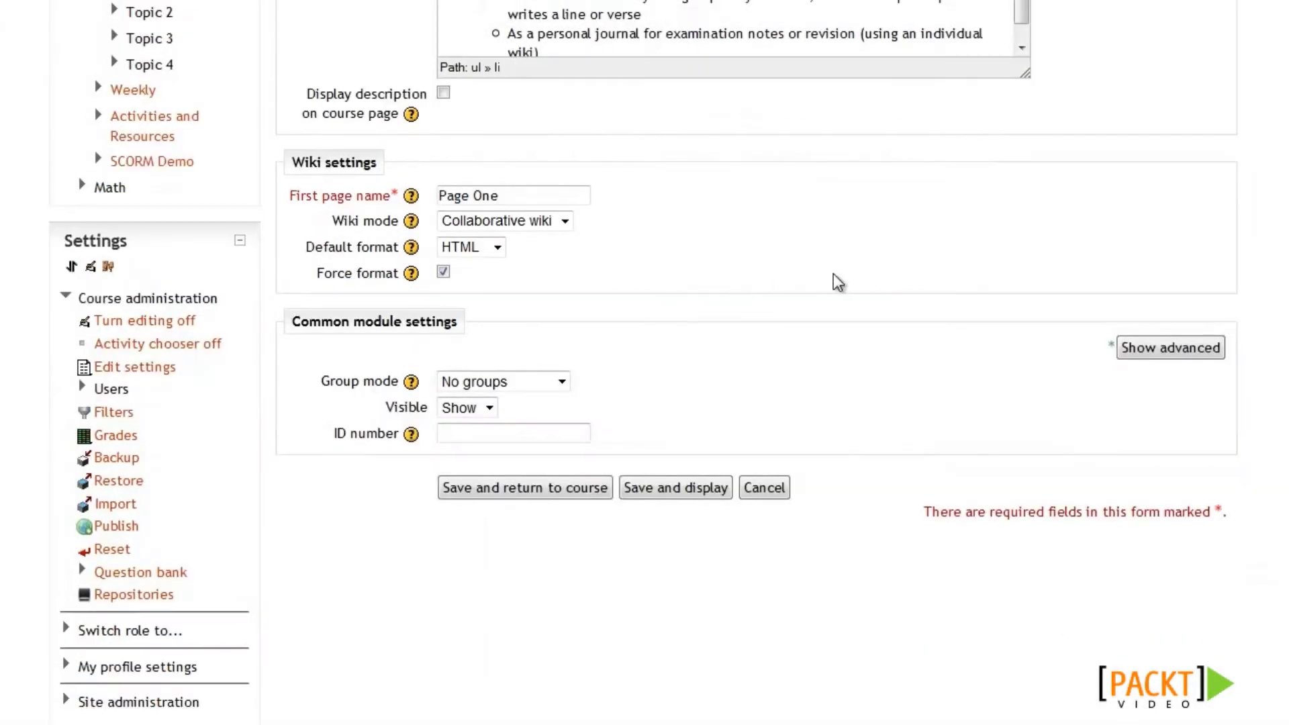
click(694, 488)
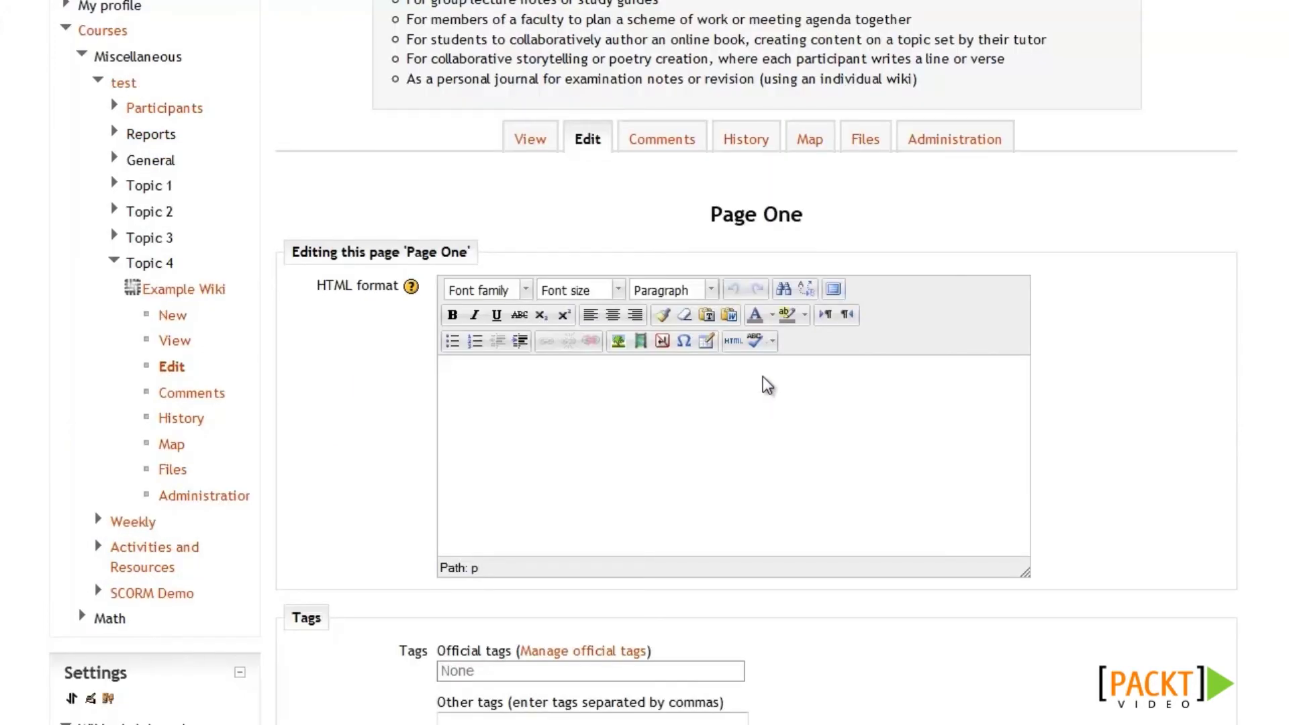
Paste the copied wiki description with its list of uses into the content of Page One.
scroll(768, 386, down, 1)
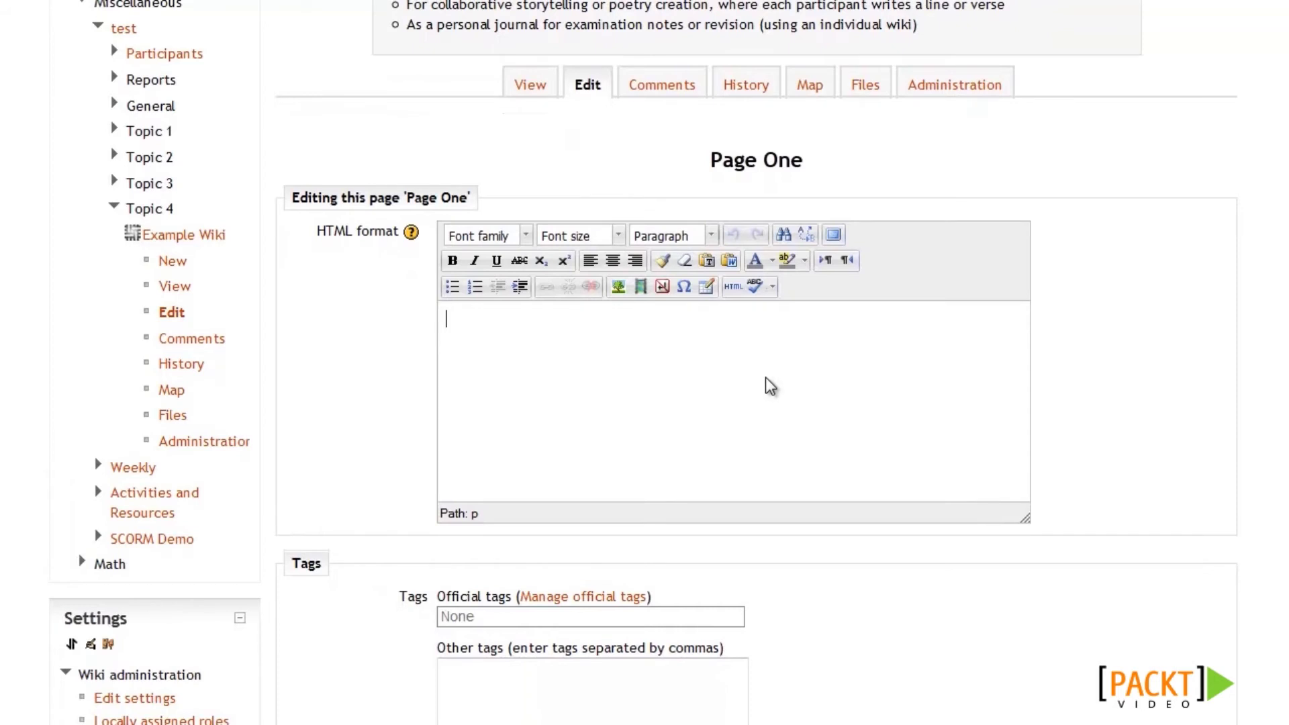
scroll(770, 386, down, 1)
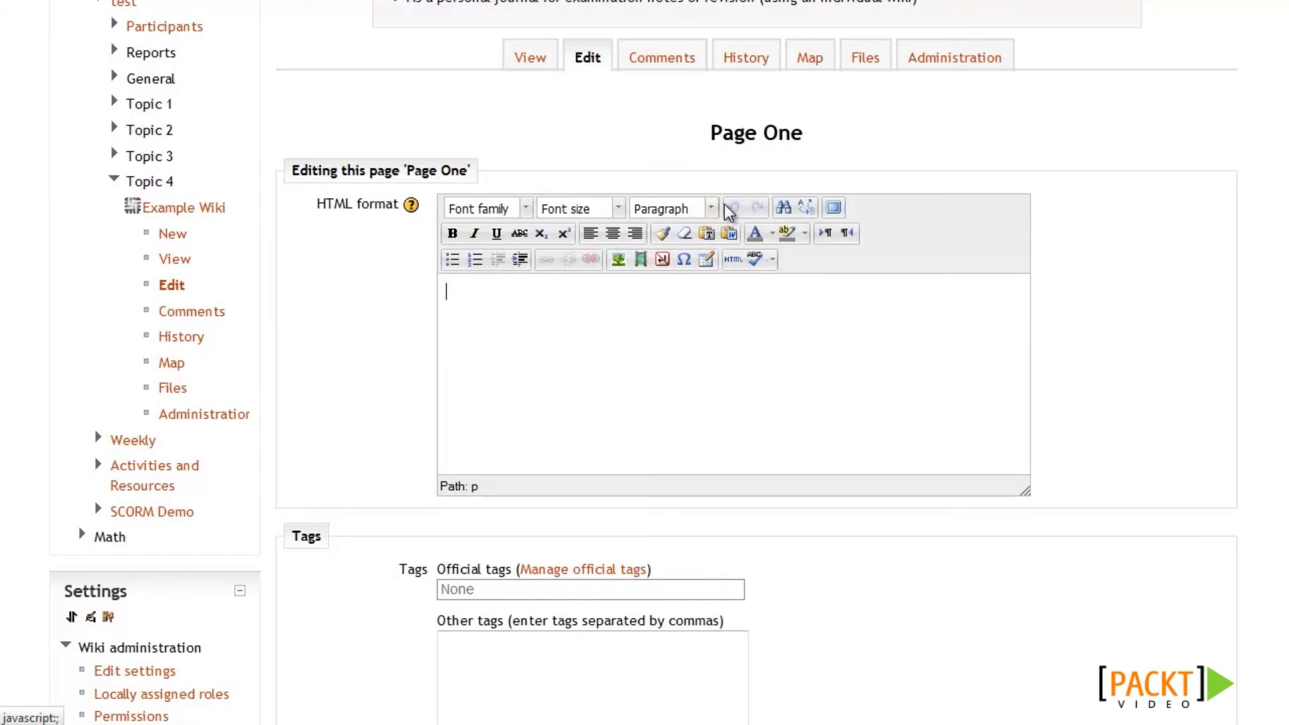
scroll(738, 300, down, 1)
key(ctrl+v)
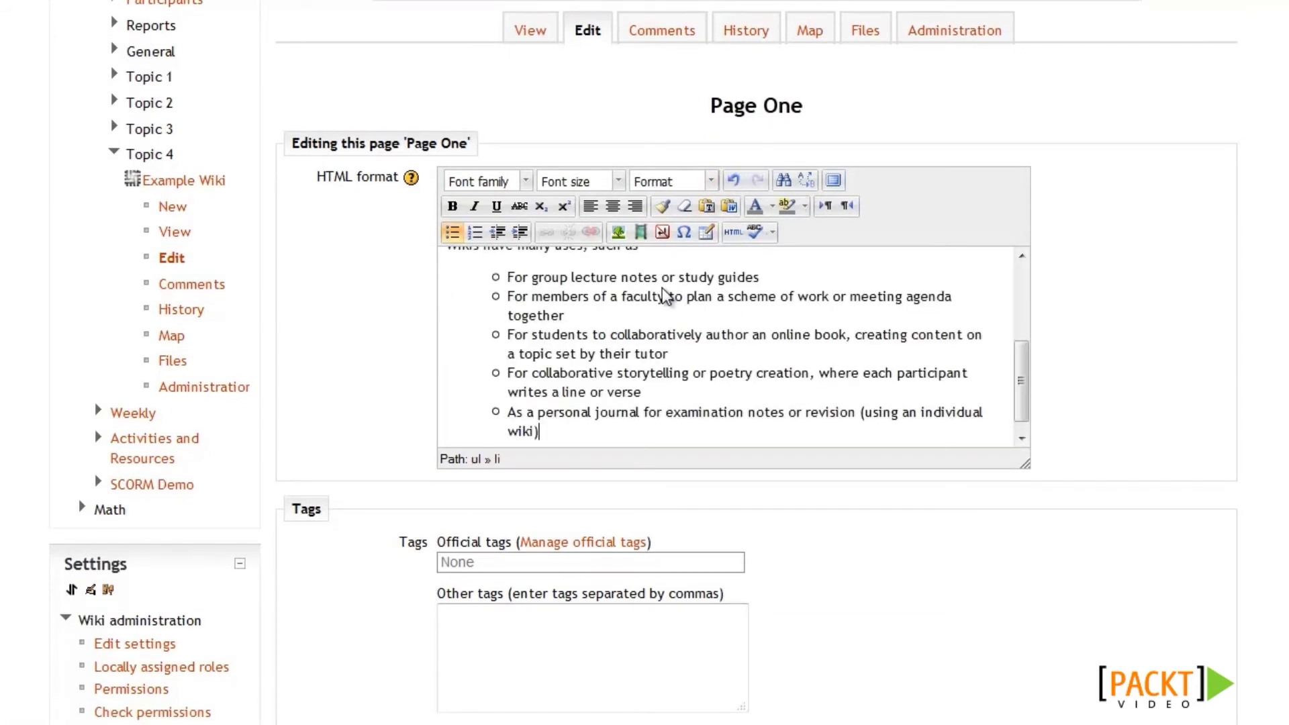
scroll(967, 343, down, 1)
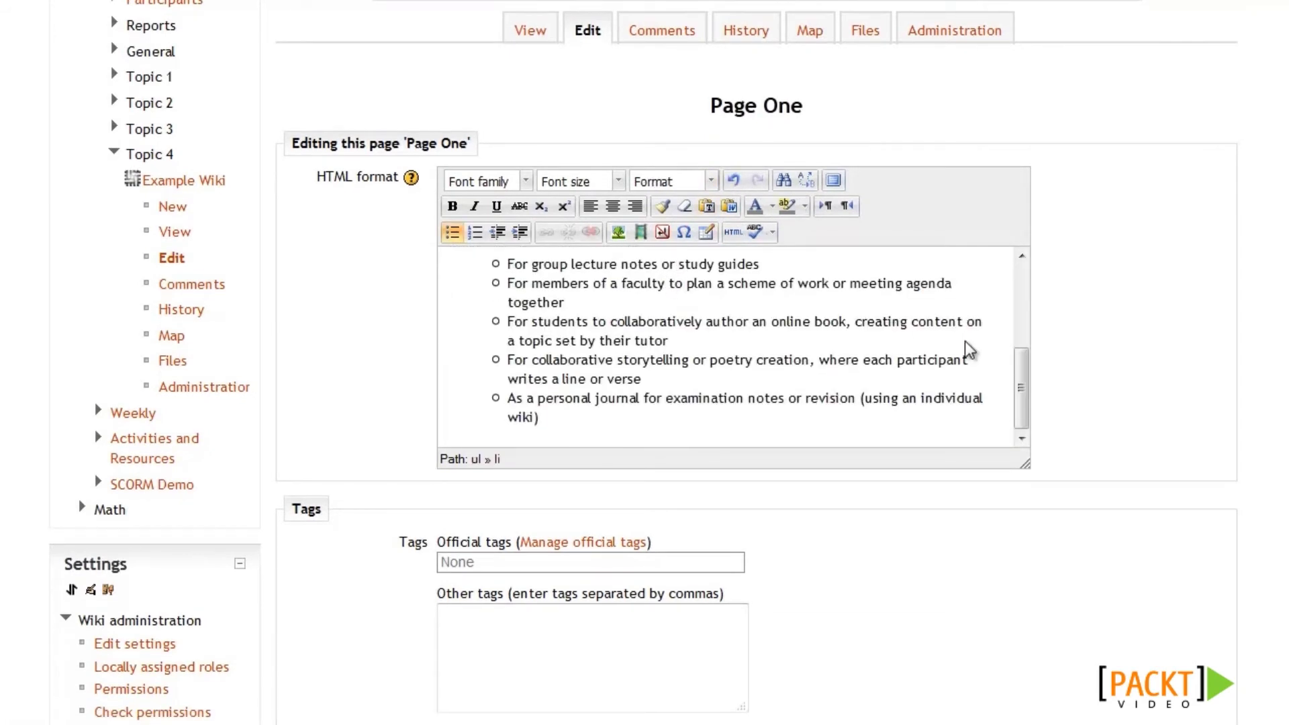
Tag Page One with "History" and save the page.
scroll(1091, 320, down, 4)
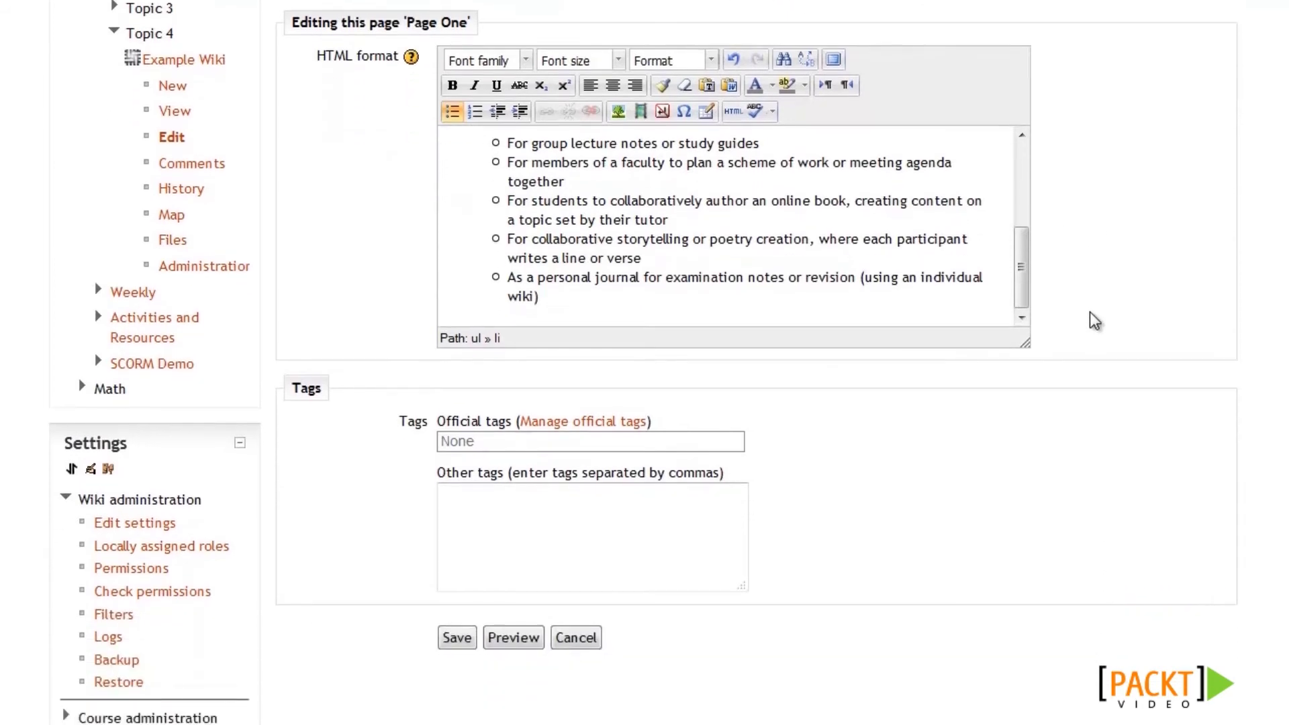
scroll(1087, 323, down, 1)
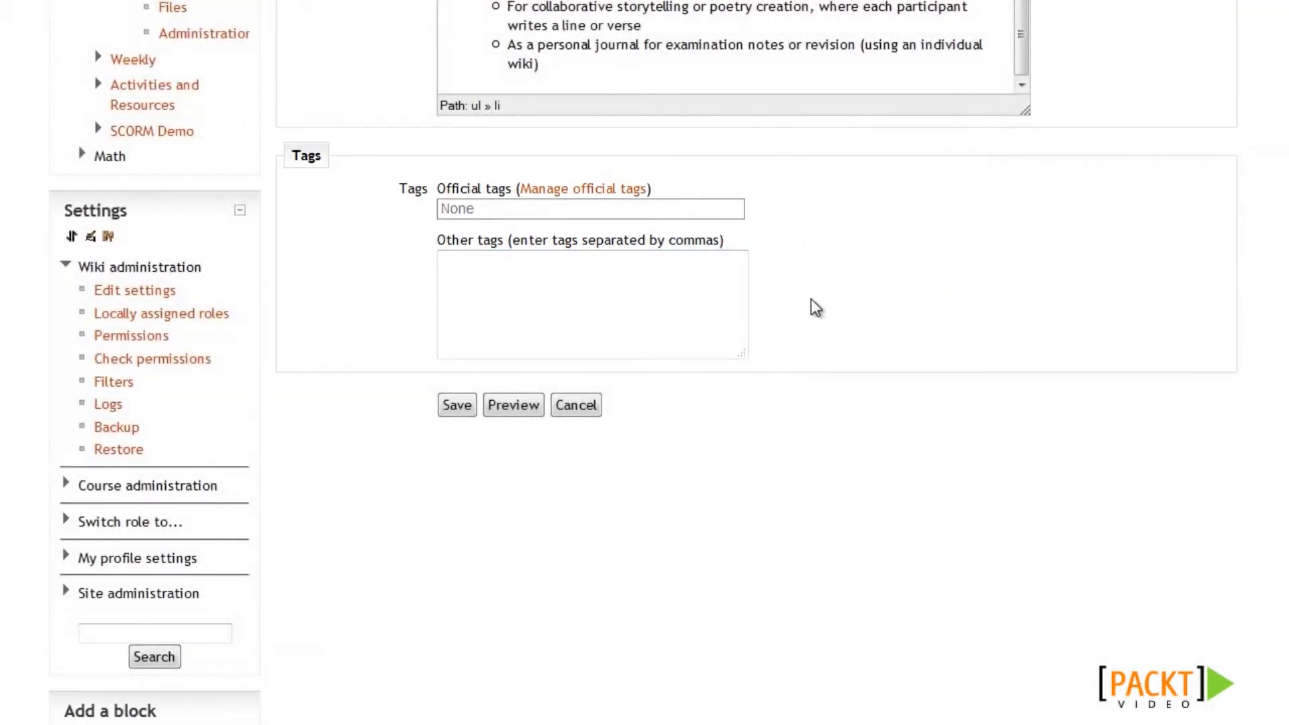
click(584, 290)
text(History)
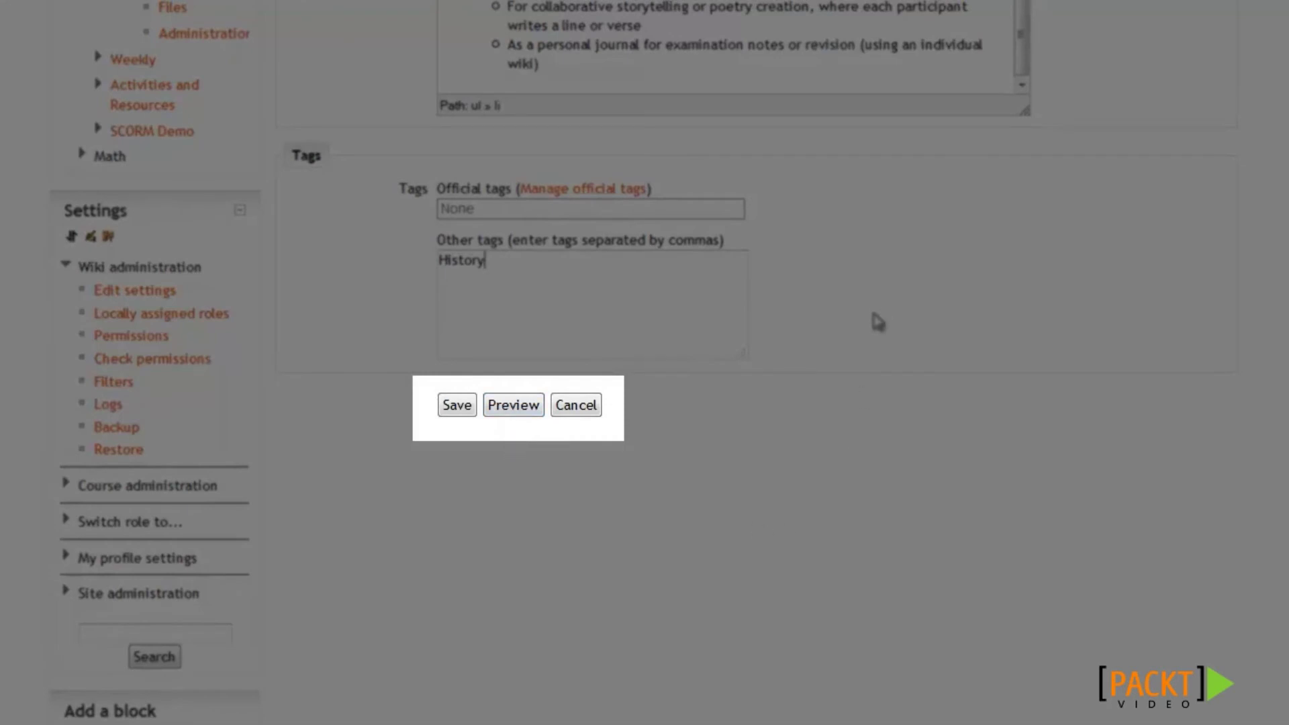
click(457, 405)
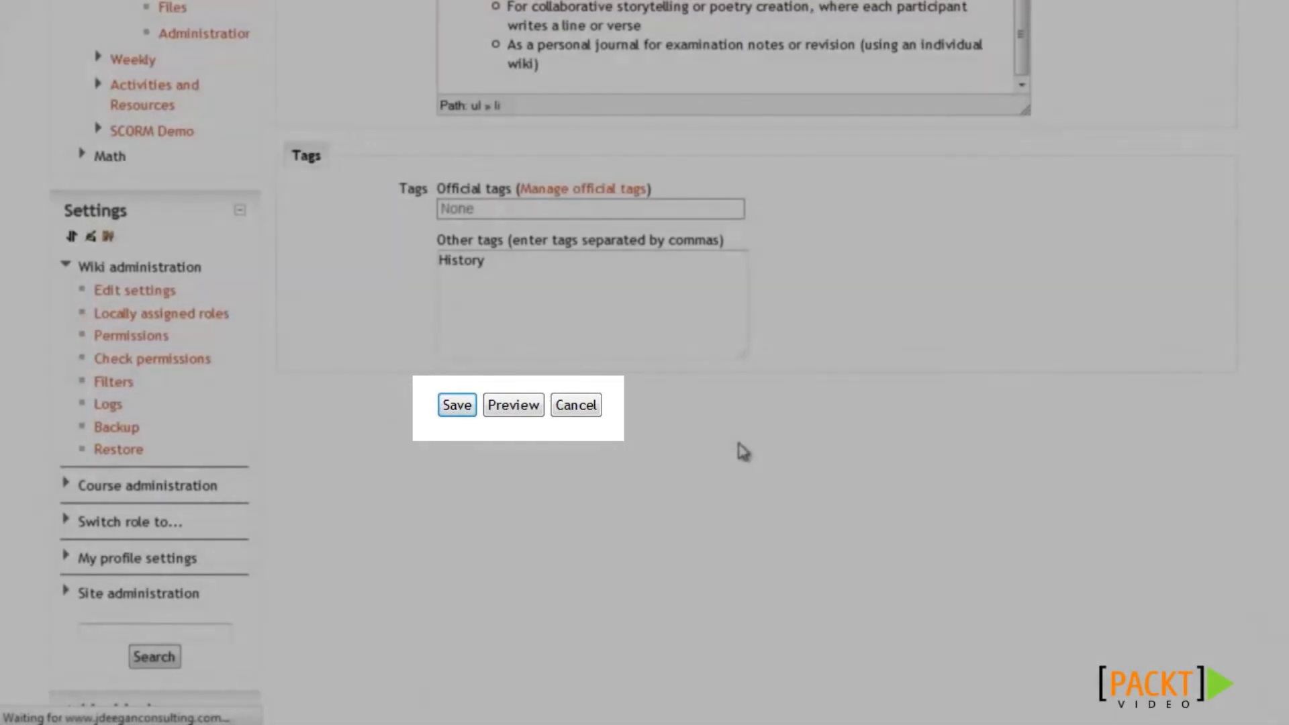
Open the map of the Example Wiki from Page One to view its page list.
scroll(820, 497, down, 4)
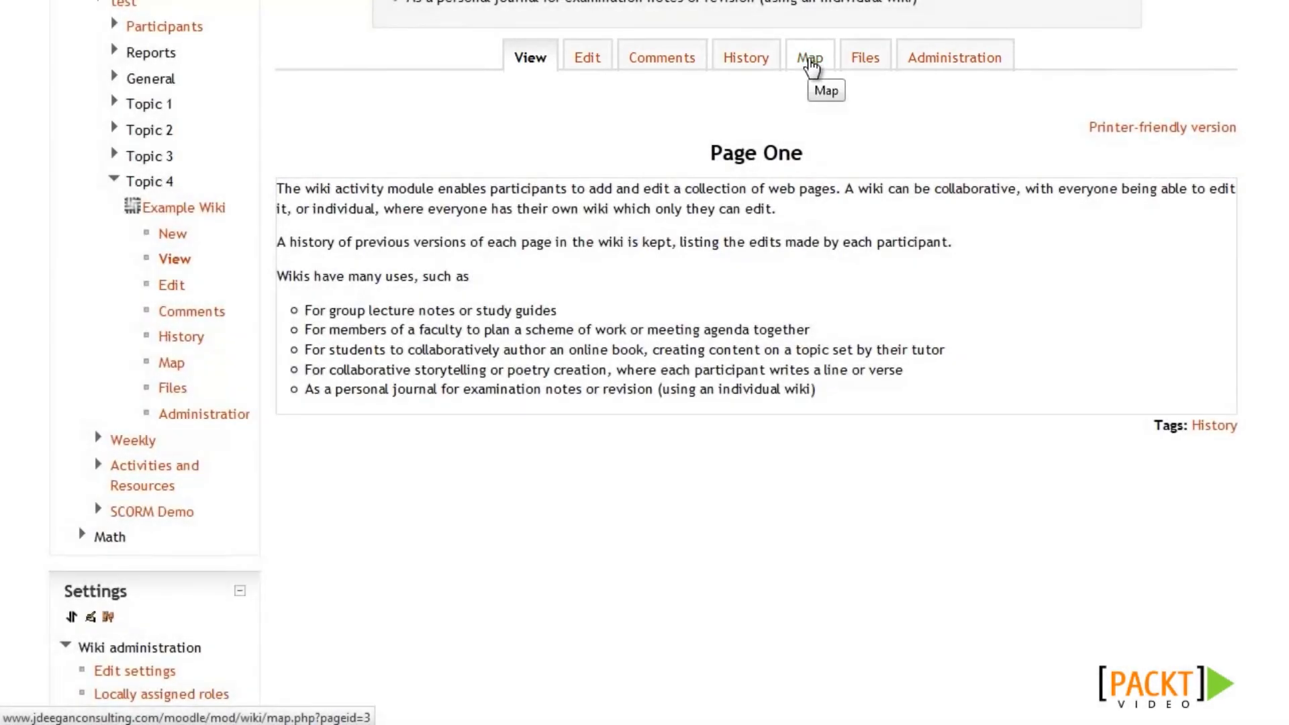
click(811, 61)
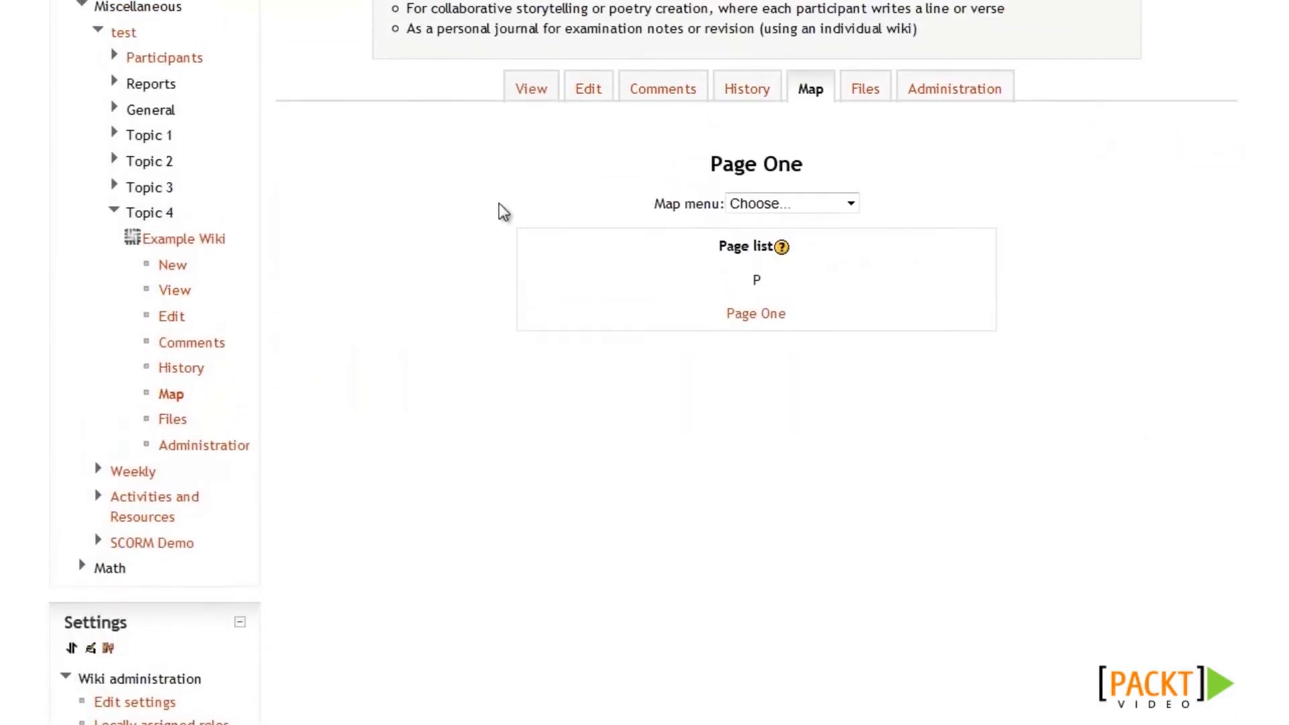
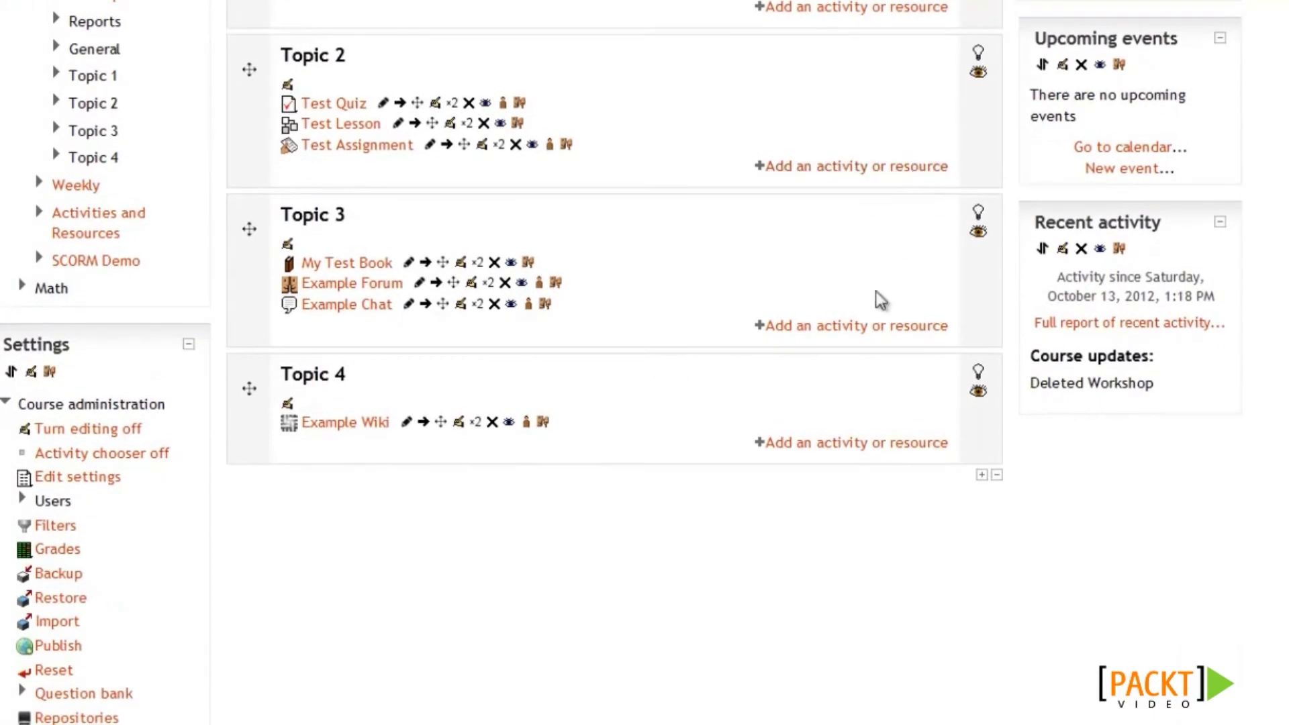
Add a Workshop named "Example Workshop" to Topic 4 with the introduction "Please complete the workshop by submitting work then completing the peeer assessment.".
click(857, 444)
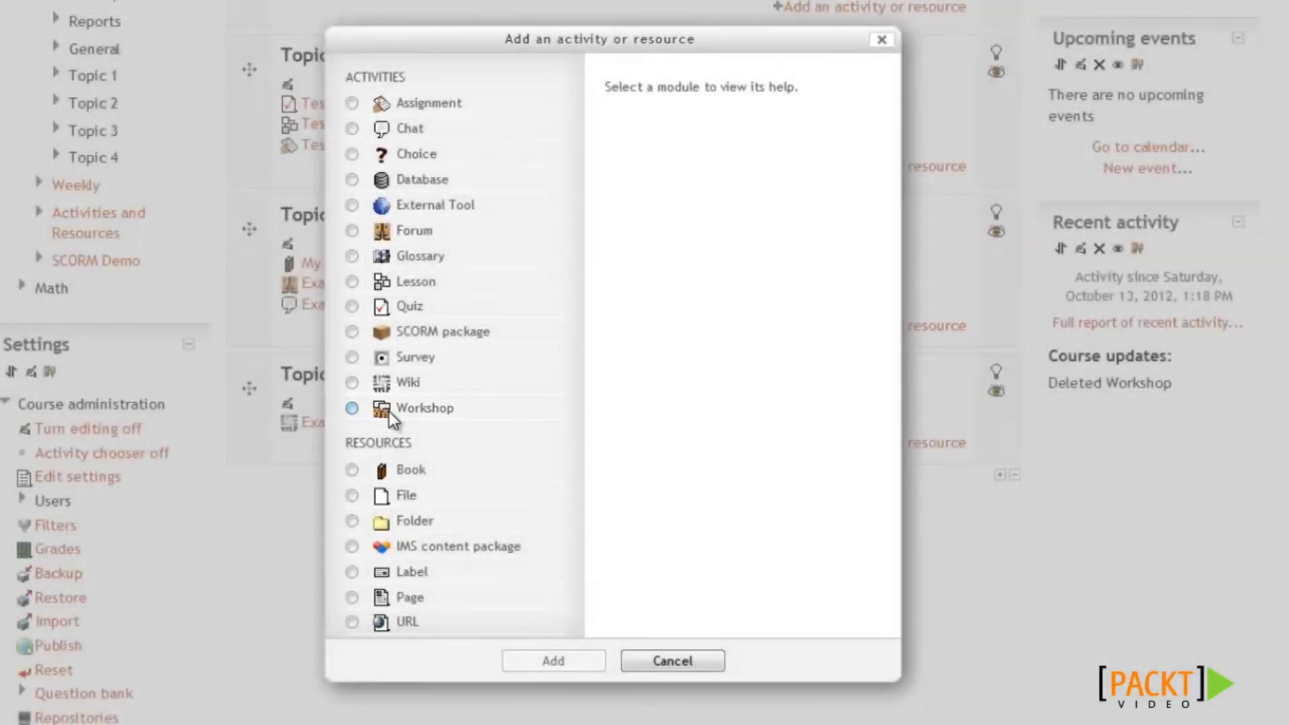
click(389, 412)
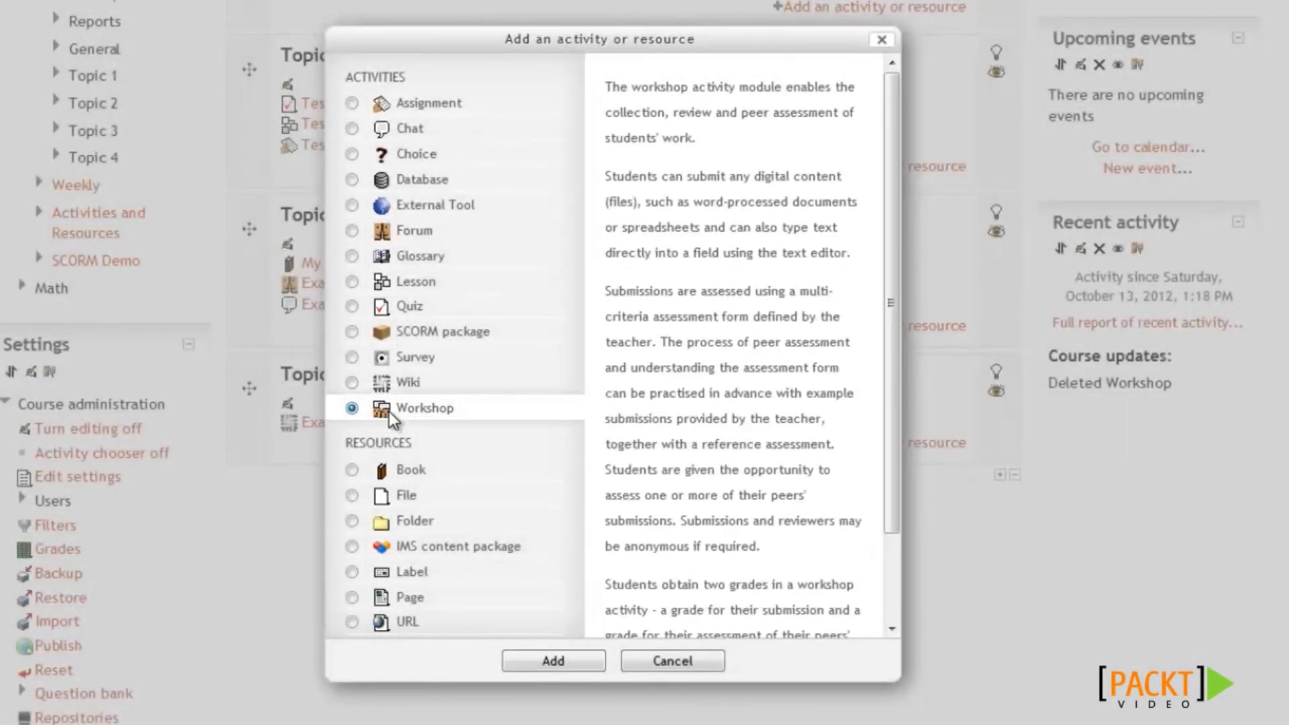
click(558, 662)
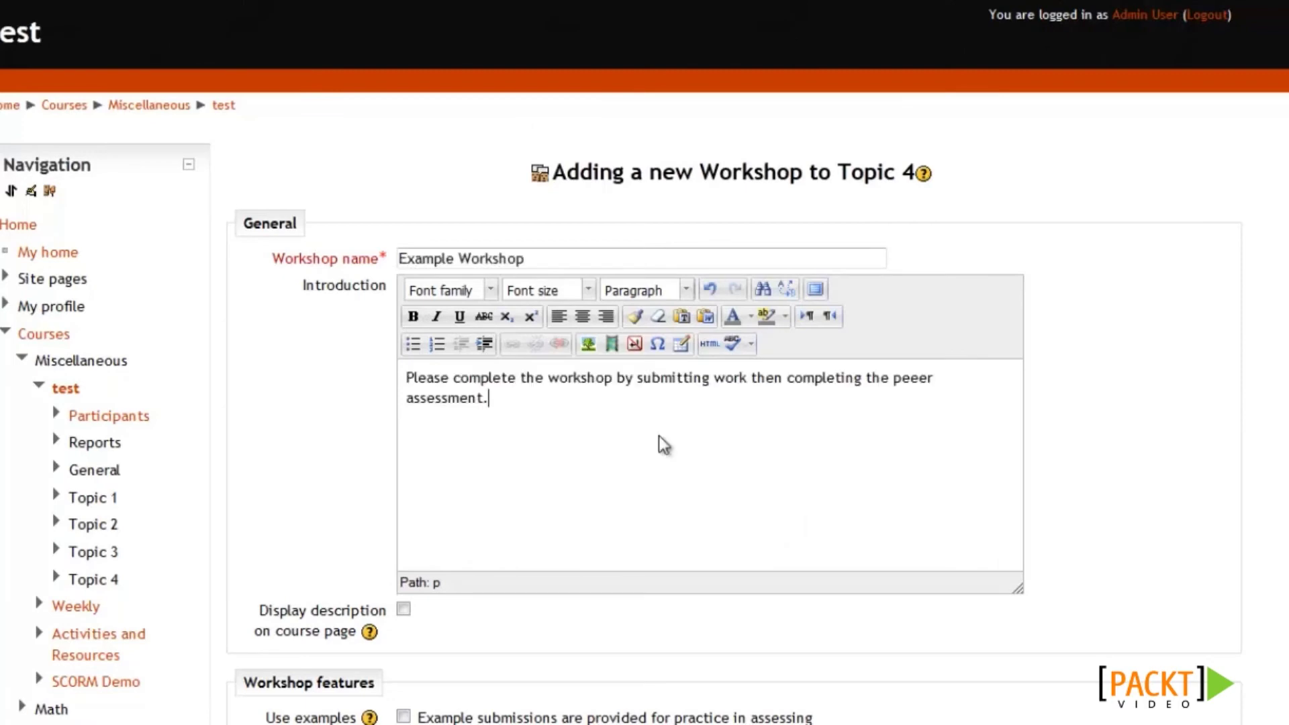
Enable peer assessment in the workshop features so students may assess the work of others.
scroll(659, 440, down, 3)
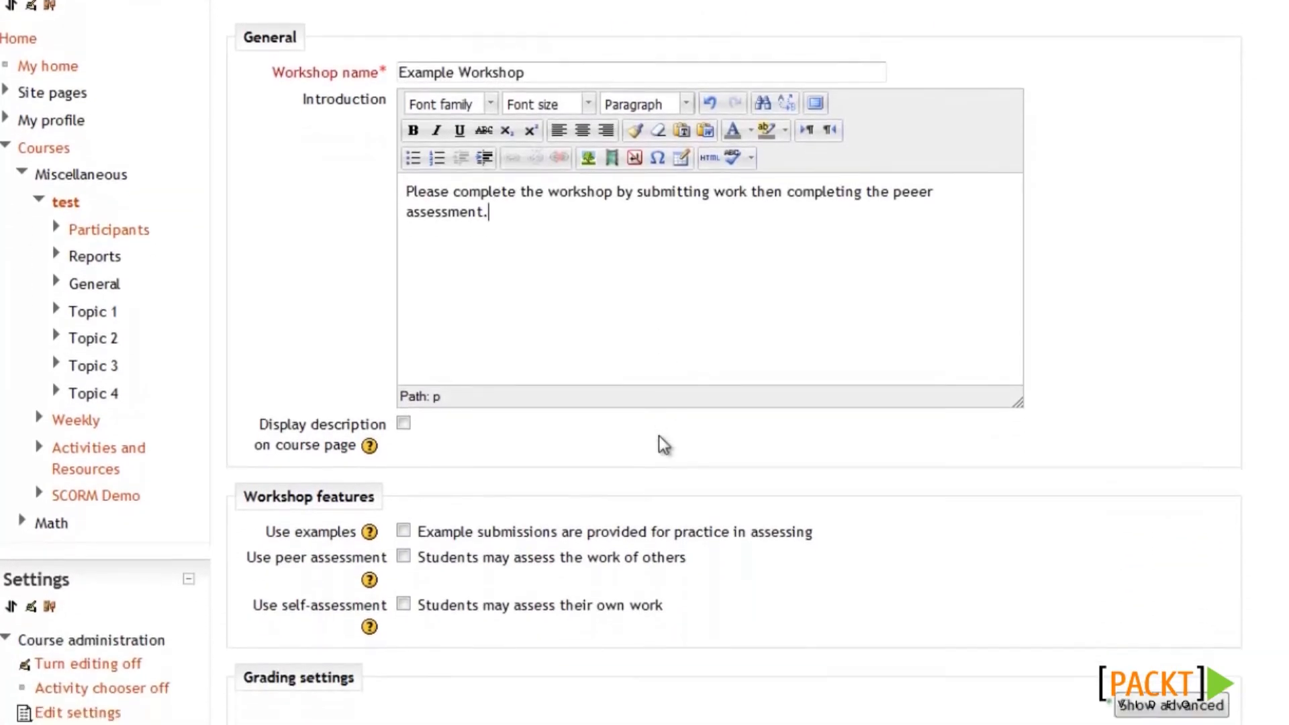
scroll(659, 438, down, 2)
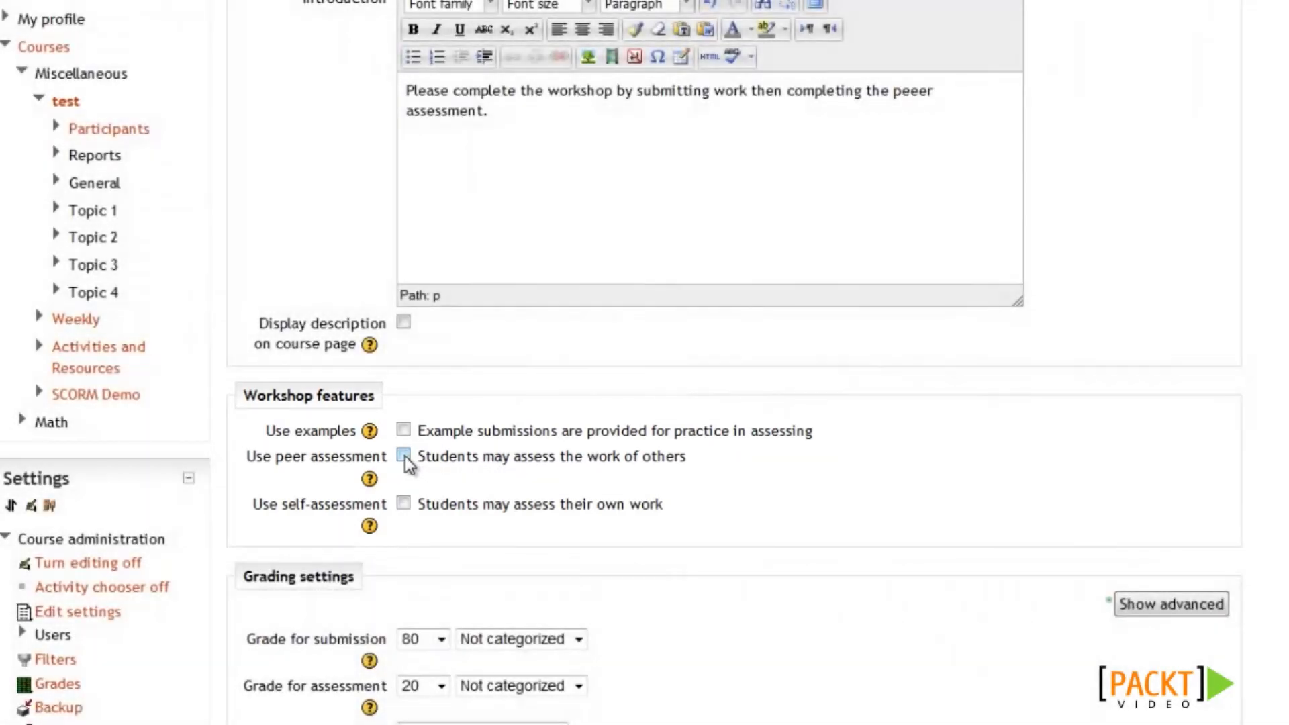
click(403, 456)
Enter "Please use the options below to submit your assignment" as the workshop's instructions for submission.
scroll(686, 385, down, 2)
scroll(682, 376, down, 4)
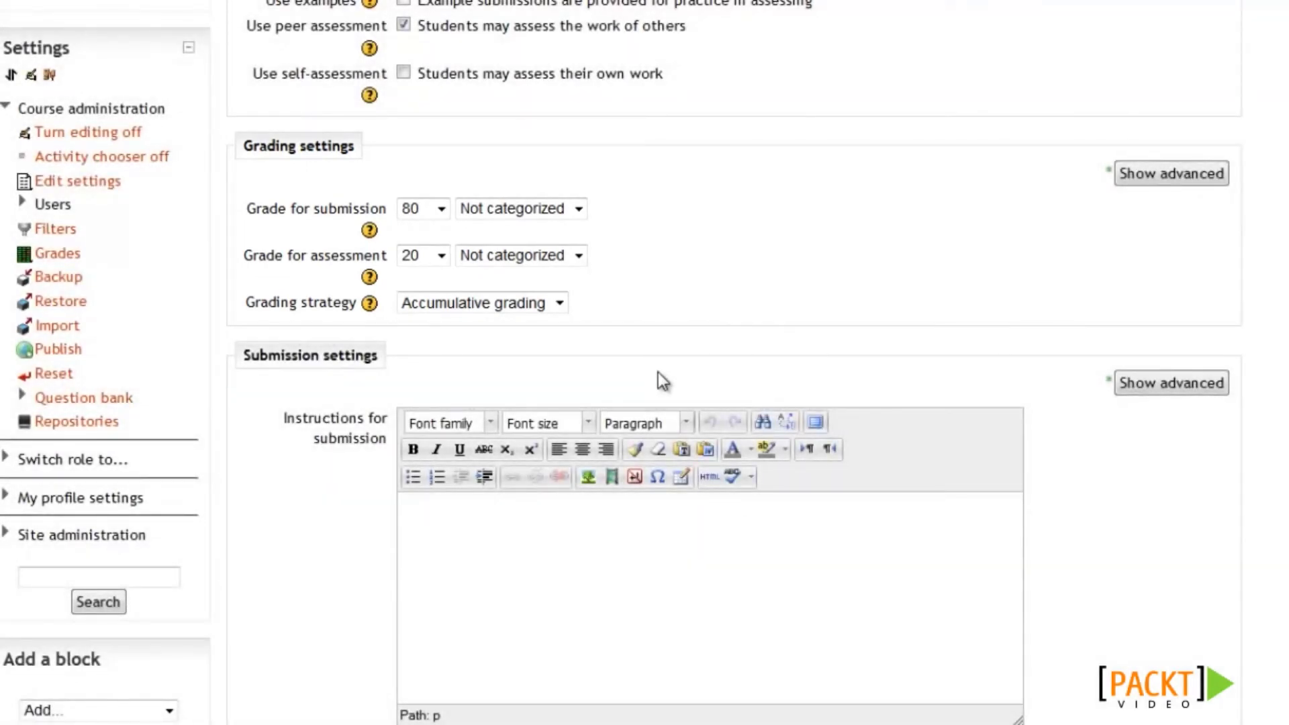
scroll(658, 381, down, 3)
scroll(656, 383, down, 2)
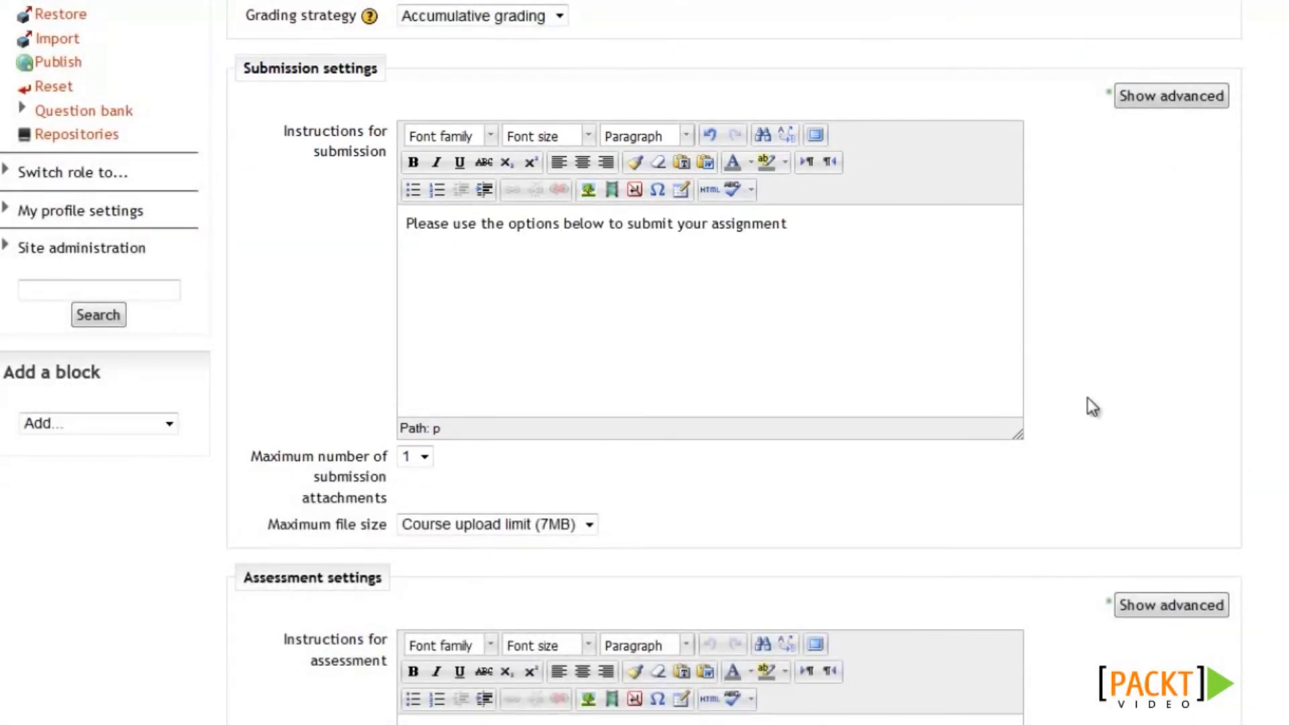
Enter "Please use th options below to complete the peer assessment." as the workshop's instructions for assessment.
scroll(1088, 400, down, 5)
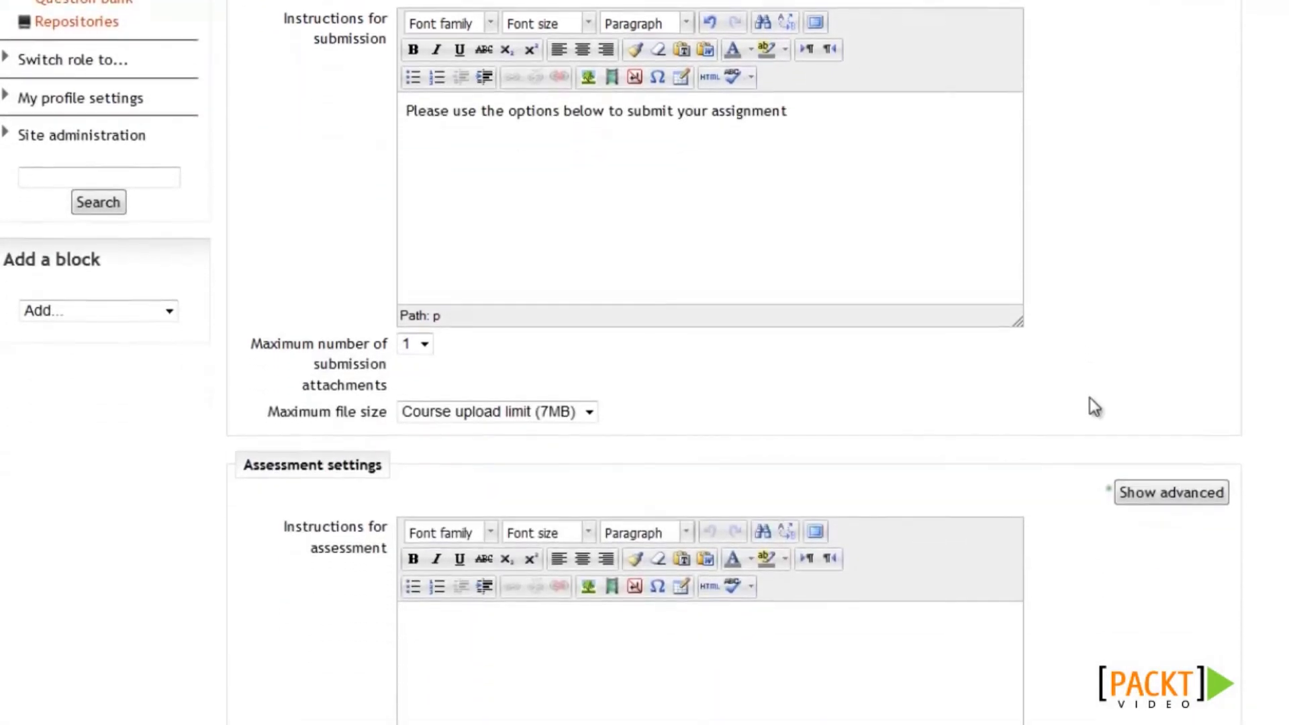
scroll(1091, 400, down, 3)
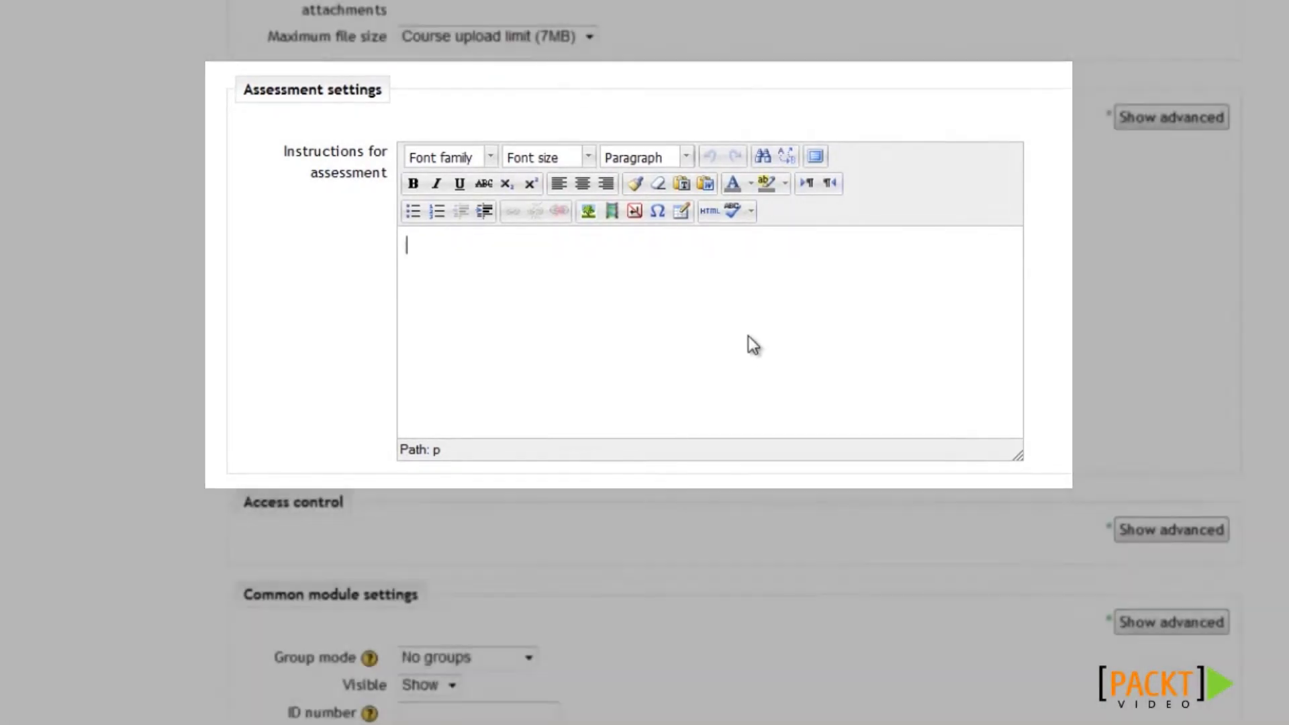
text(Please use th options below to complete the peer assessment.)
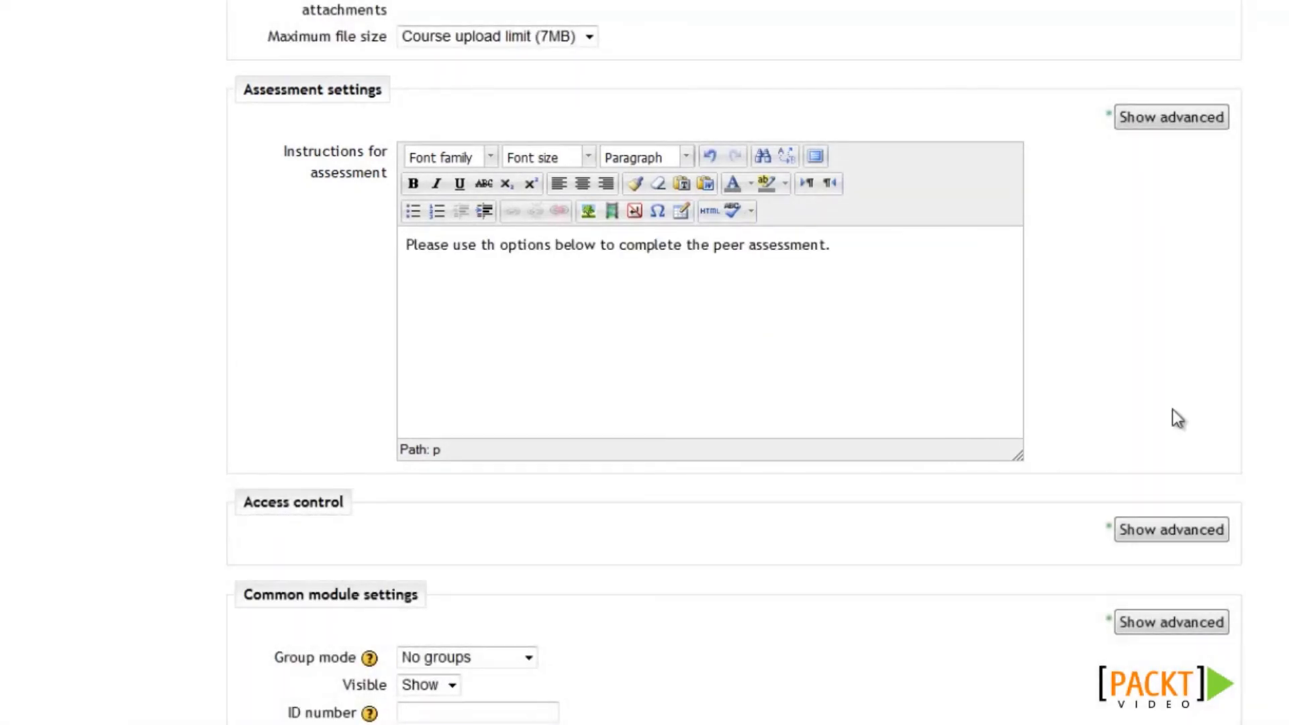
Show the advanced access control settings, and save and display the Example Workshop.
scroll(1168, 410, down, 5)
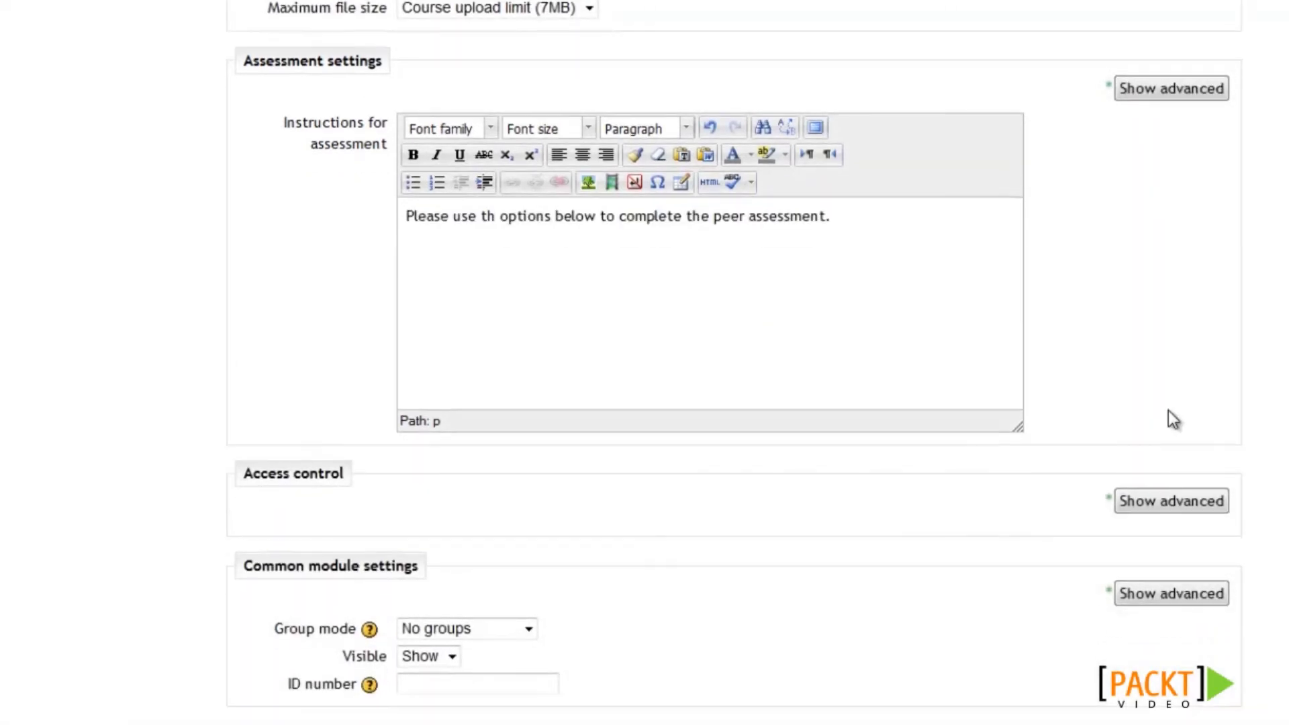
scroll(1168, 363, down, 1)
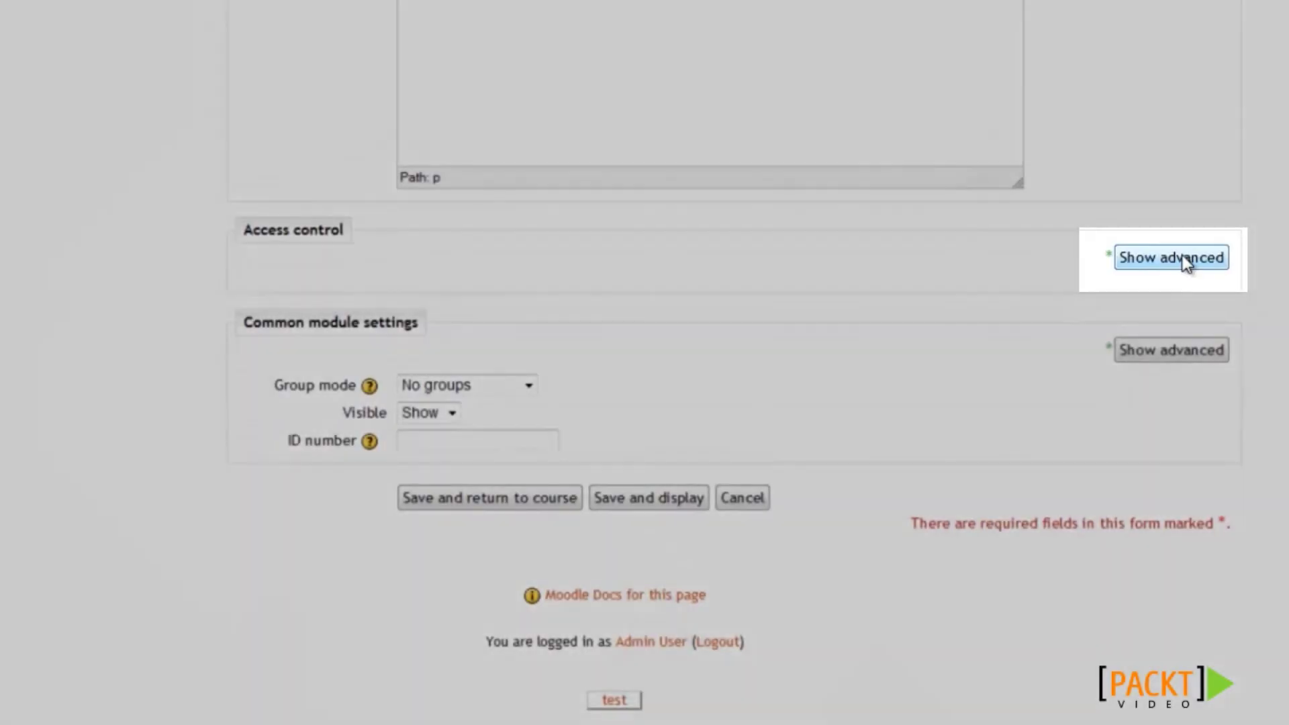
click(1185, 258)
scroll(1141, 288, down, 4)
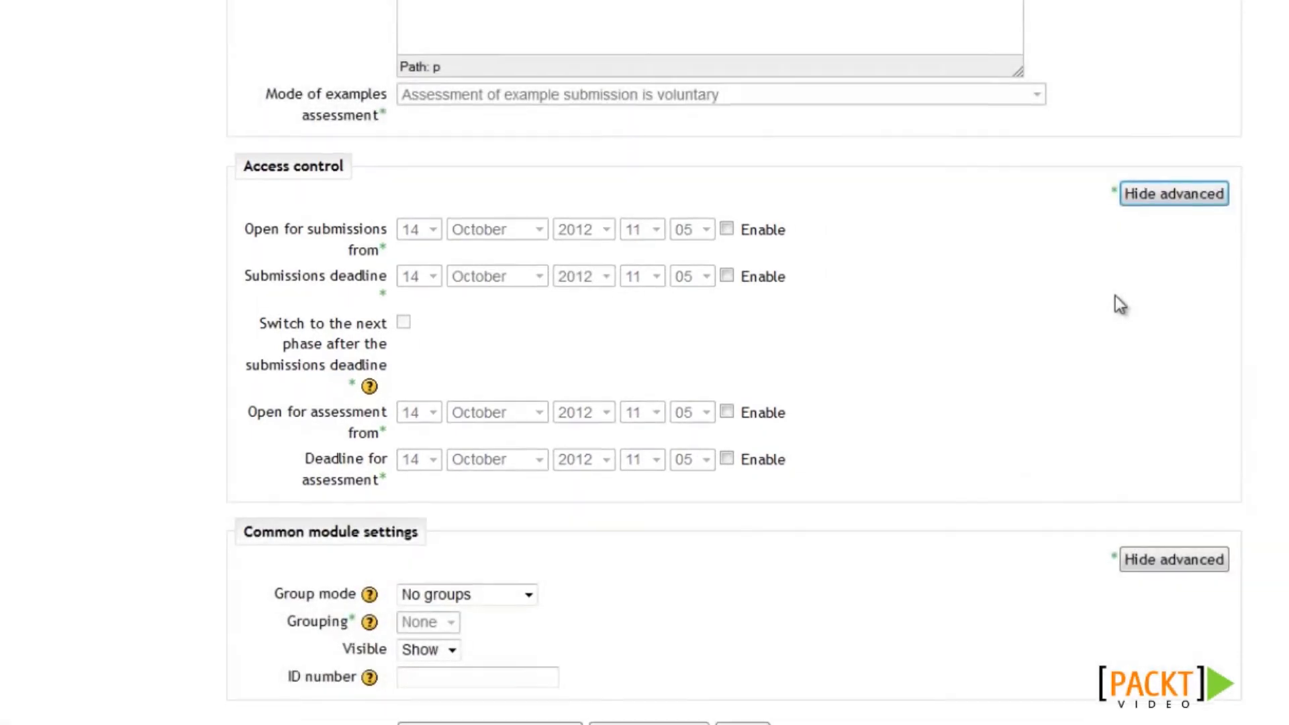
scroll(1115, 296, down, 3)
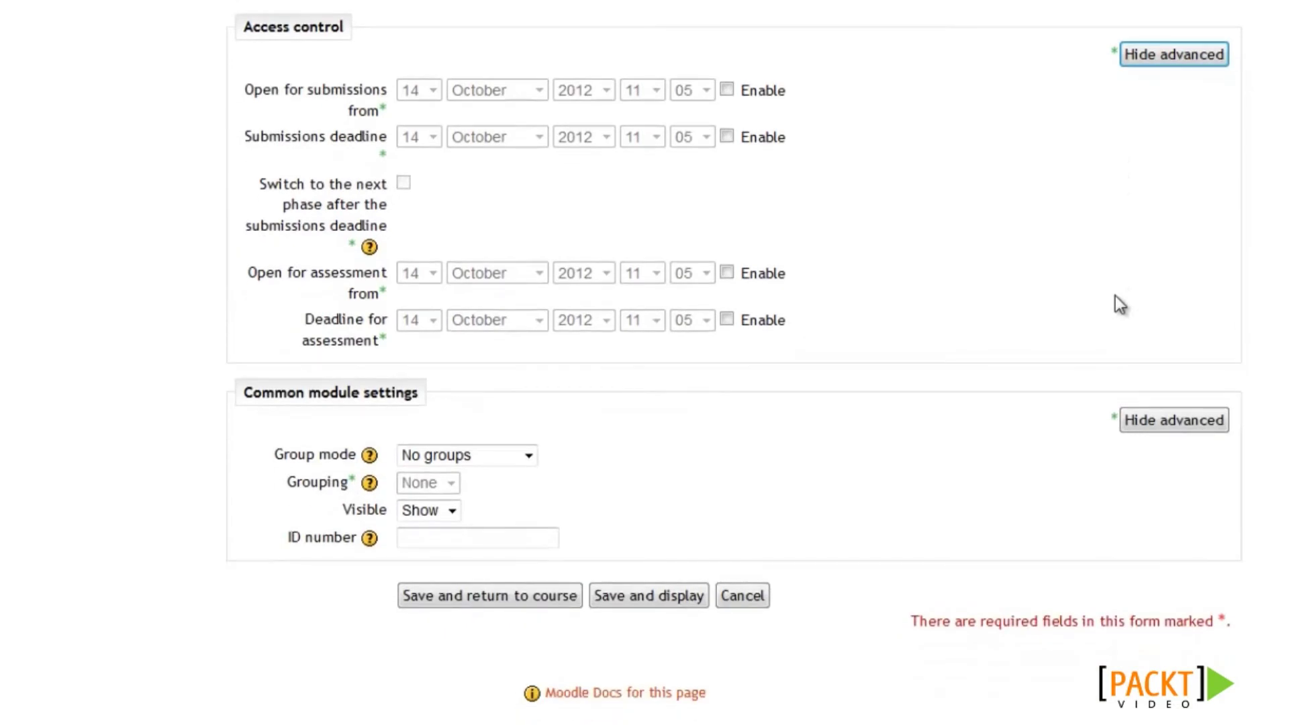
scroll(1115, 295, down, 1)
click(635, 537)
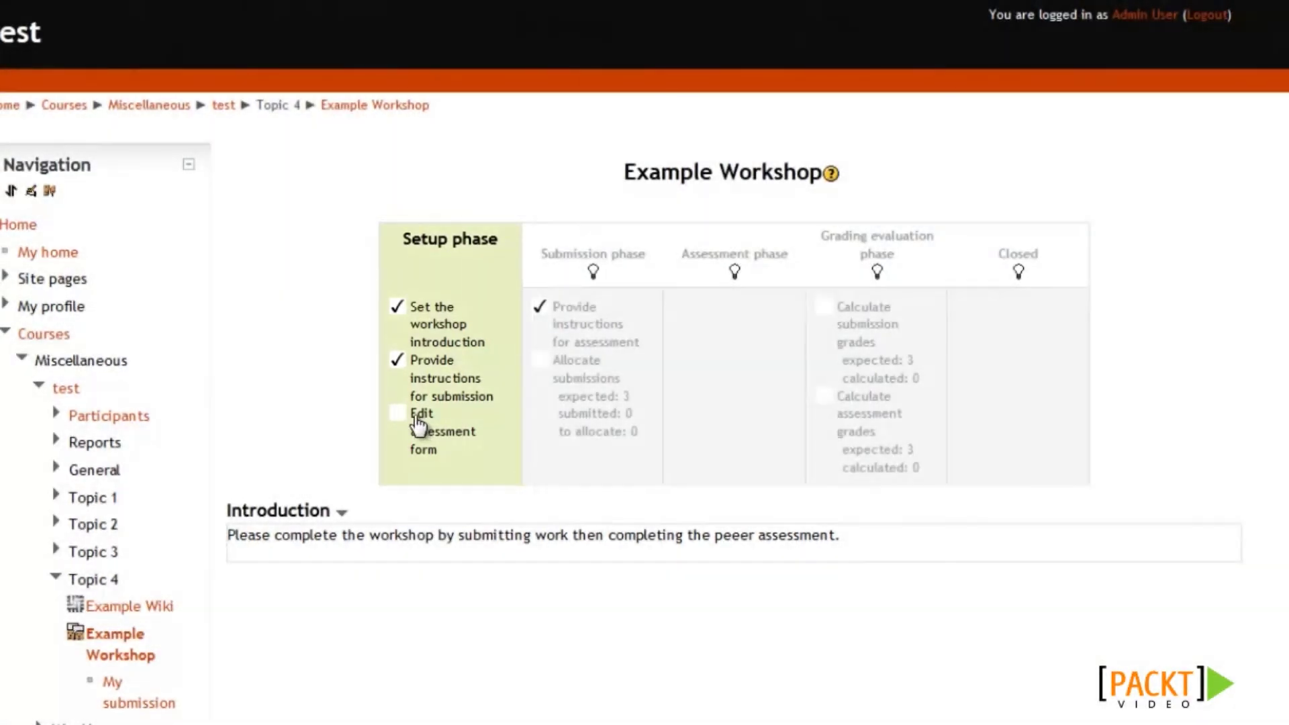
Open the Example Workshop's assessment form and describe Aspect 3 as "Thoroughness".
click(419, 422)
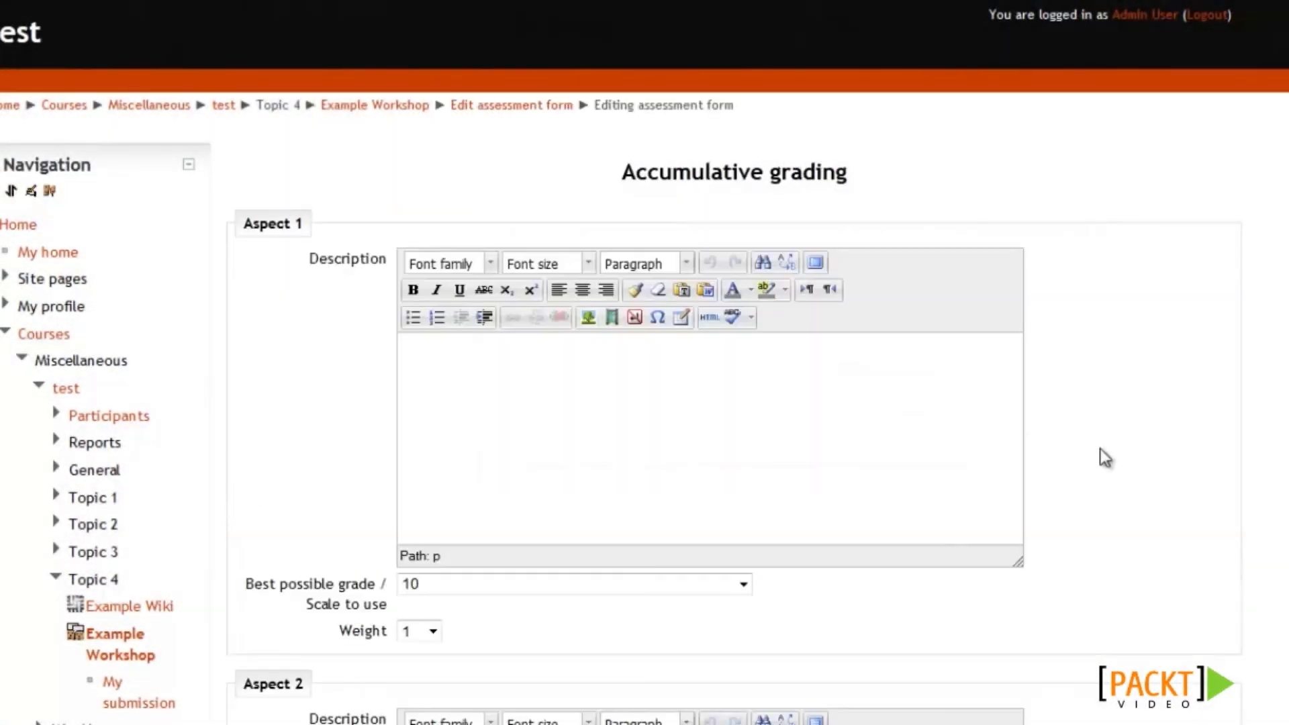
scroll(1090, 457, down, 1)
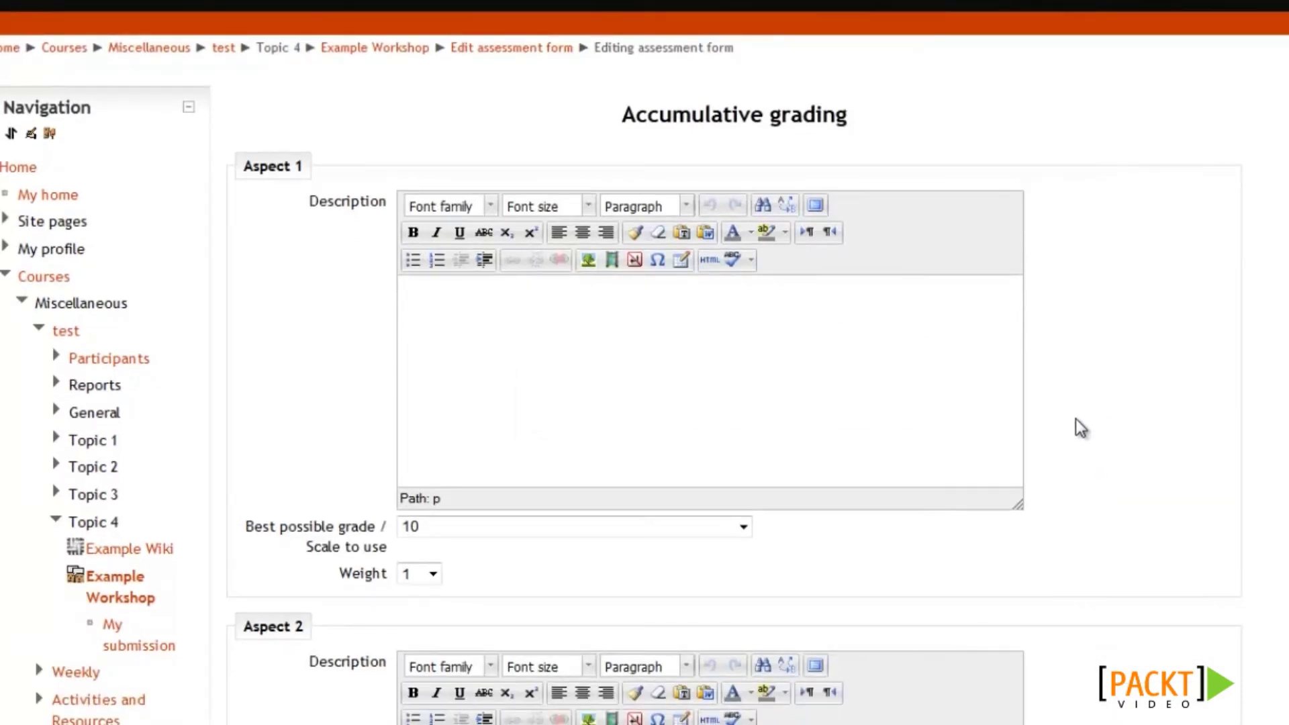
scroll(1075, 418, down, 5)
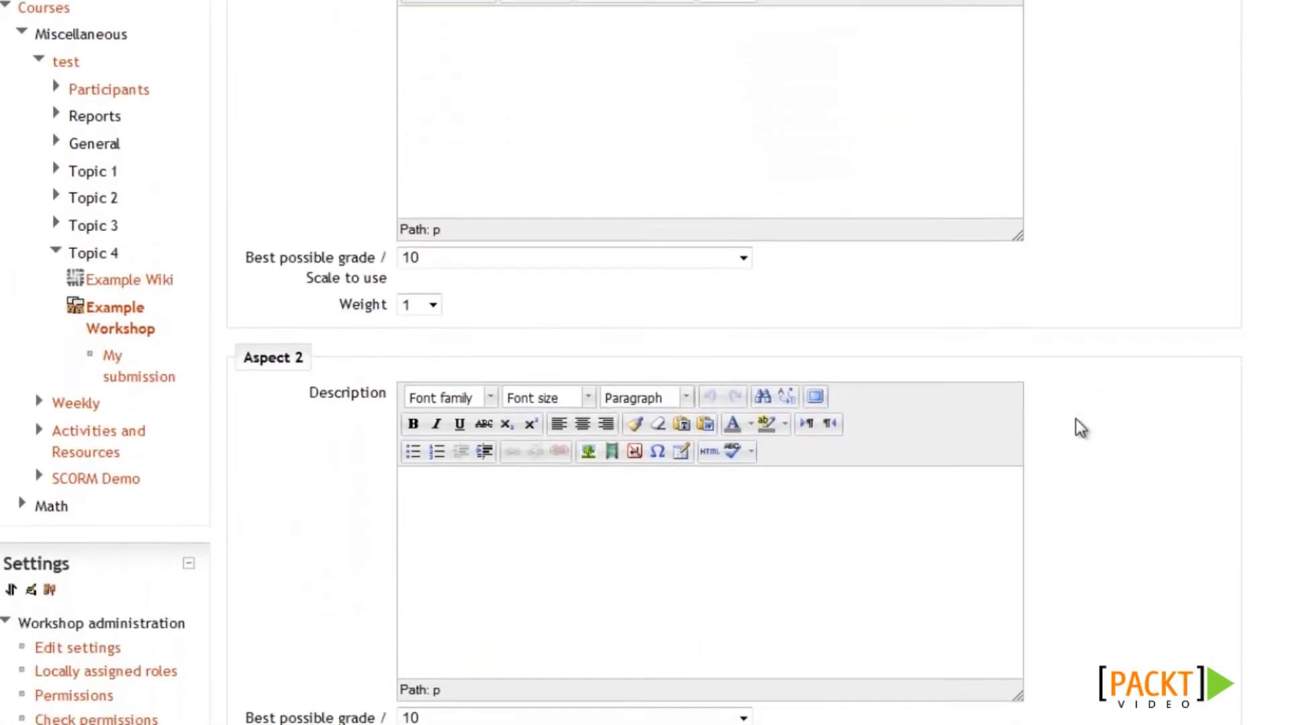
scroll(1081, 427, down, 2)
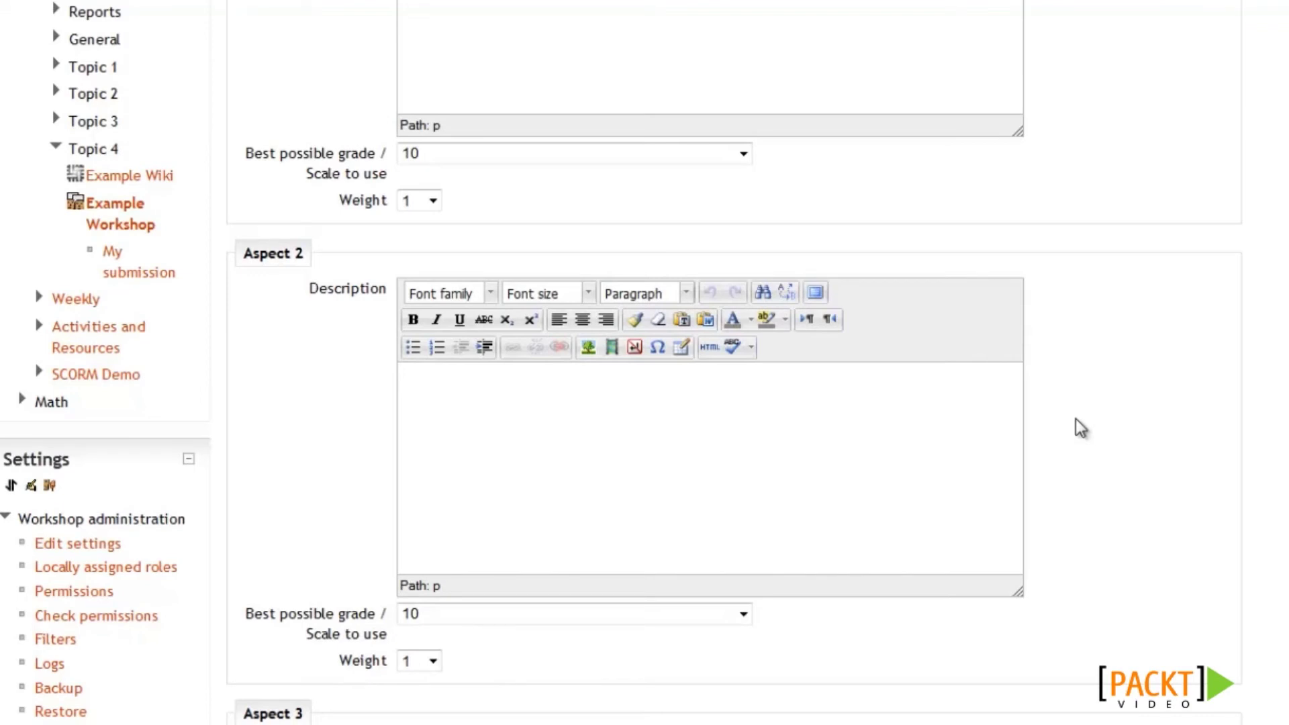
scroll(1075, 419, up, 5)
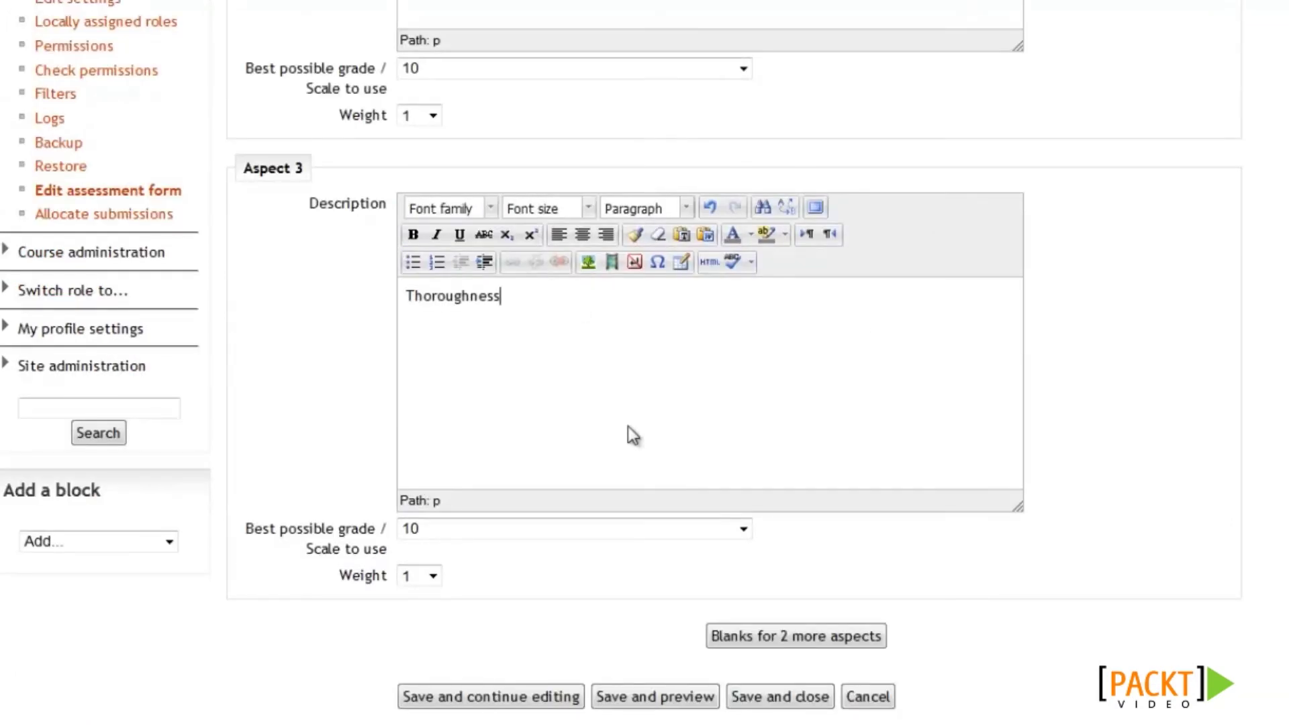
Save and close the assessment form, and switch the Example Workshop to the Submission phase.
scroll(627, 426, down, 3)
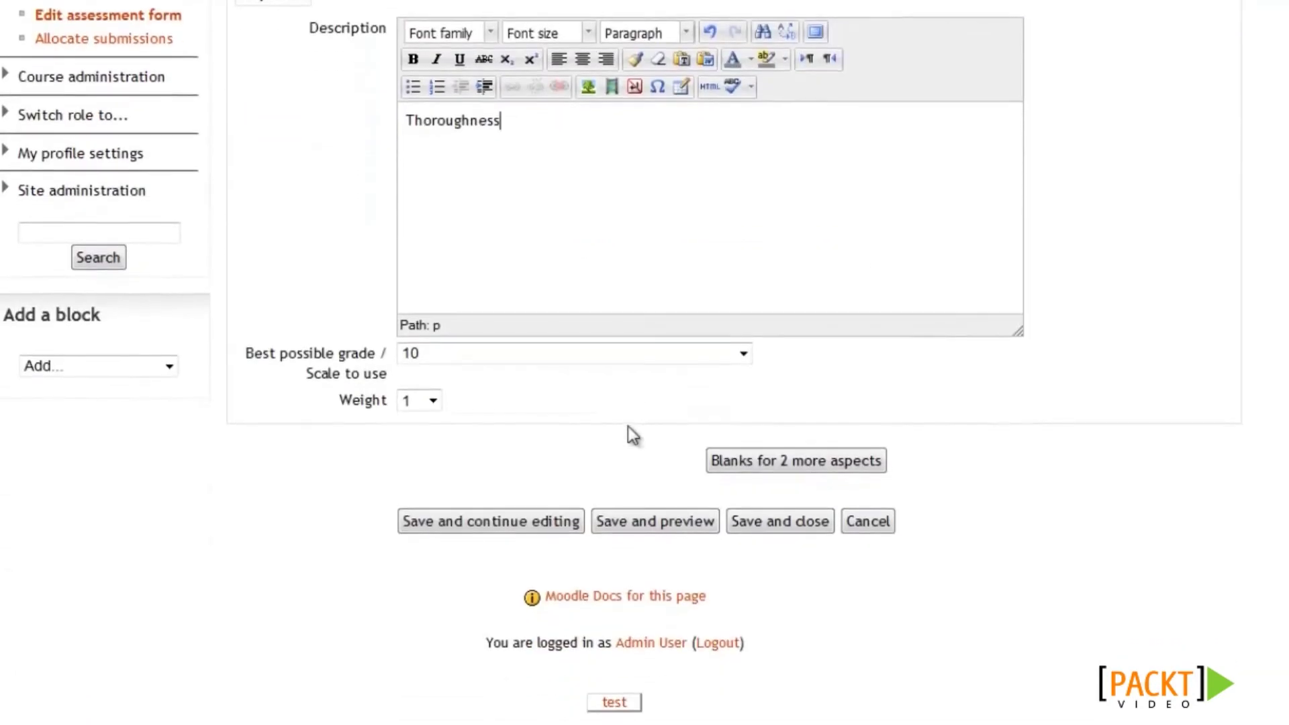
click(761, 520)
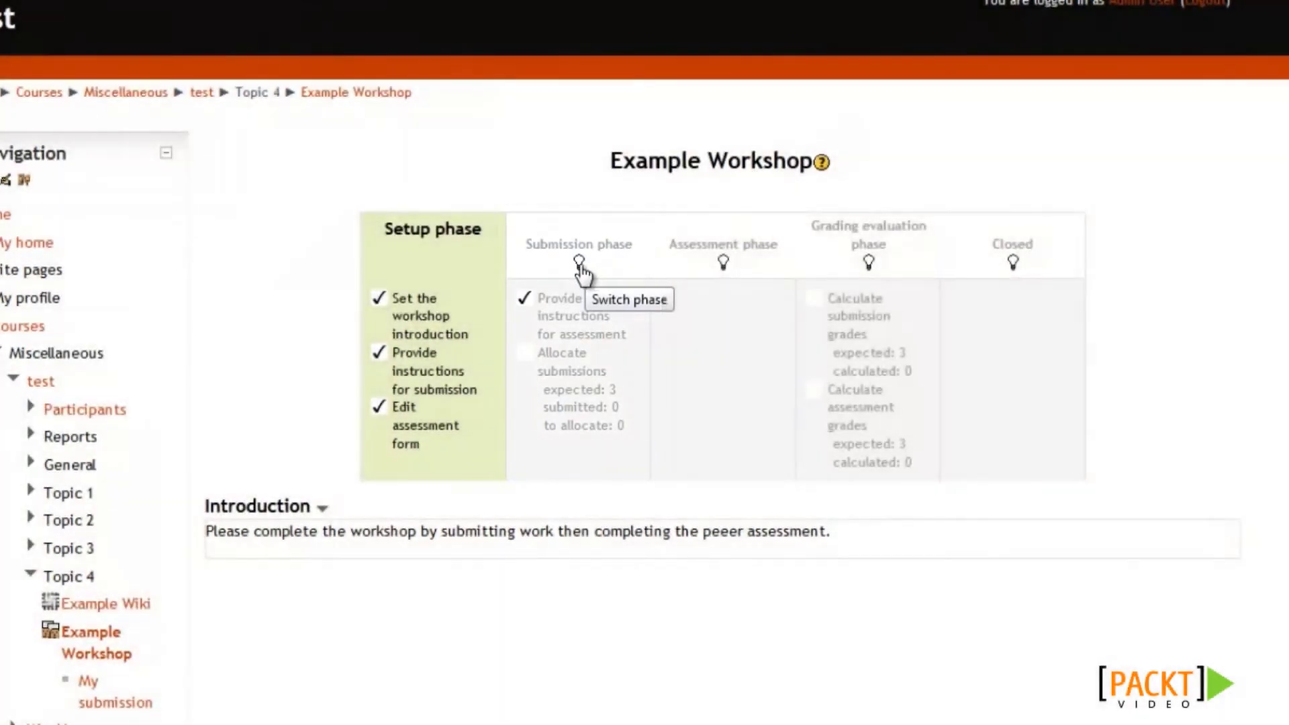
click(580, 264)
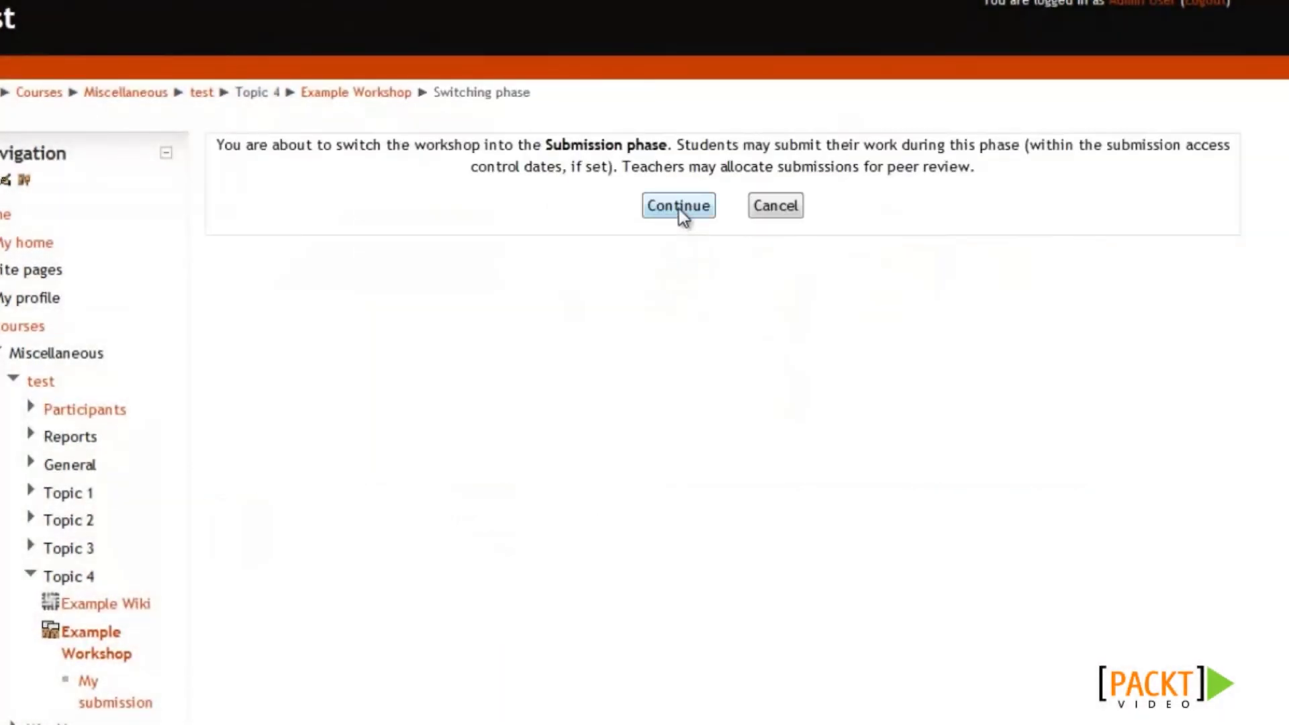
click(677, 207)
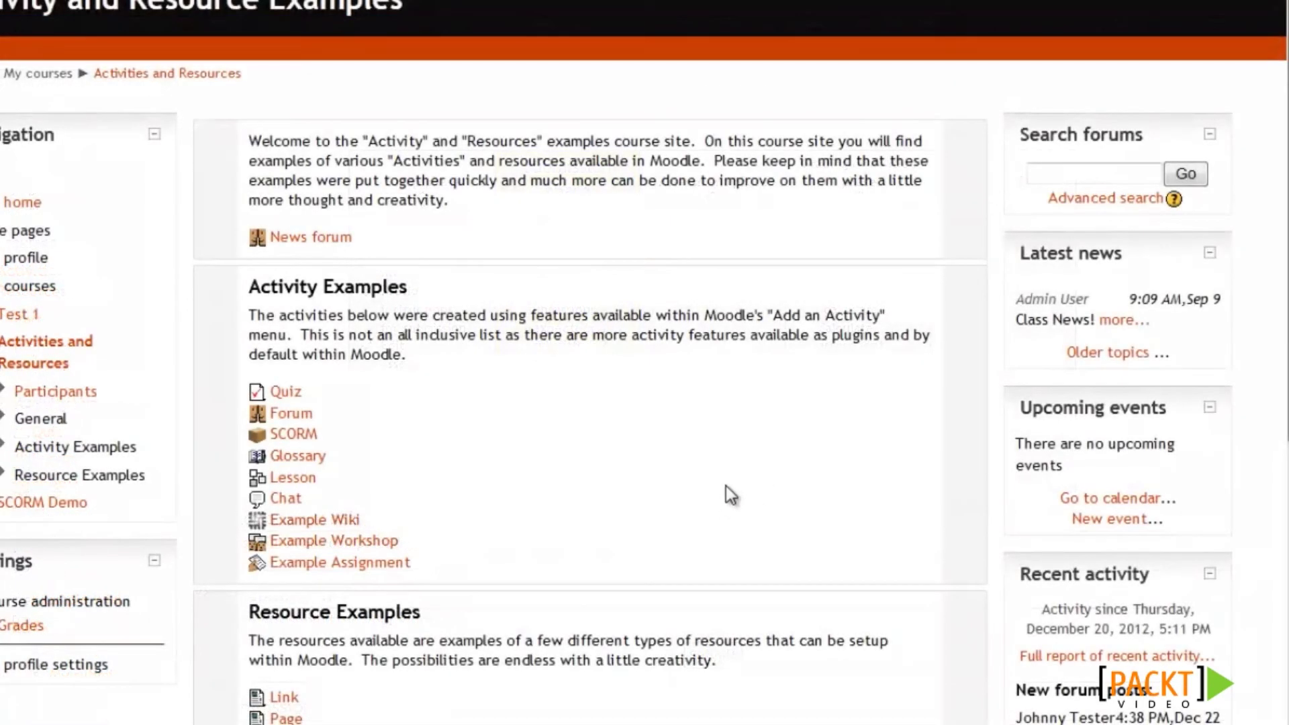
Start a submission in the Activities and Resources course's Example Workshop and title it "Test Assignment".
click(373, 545)
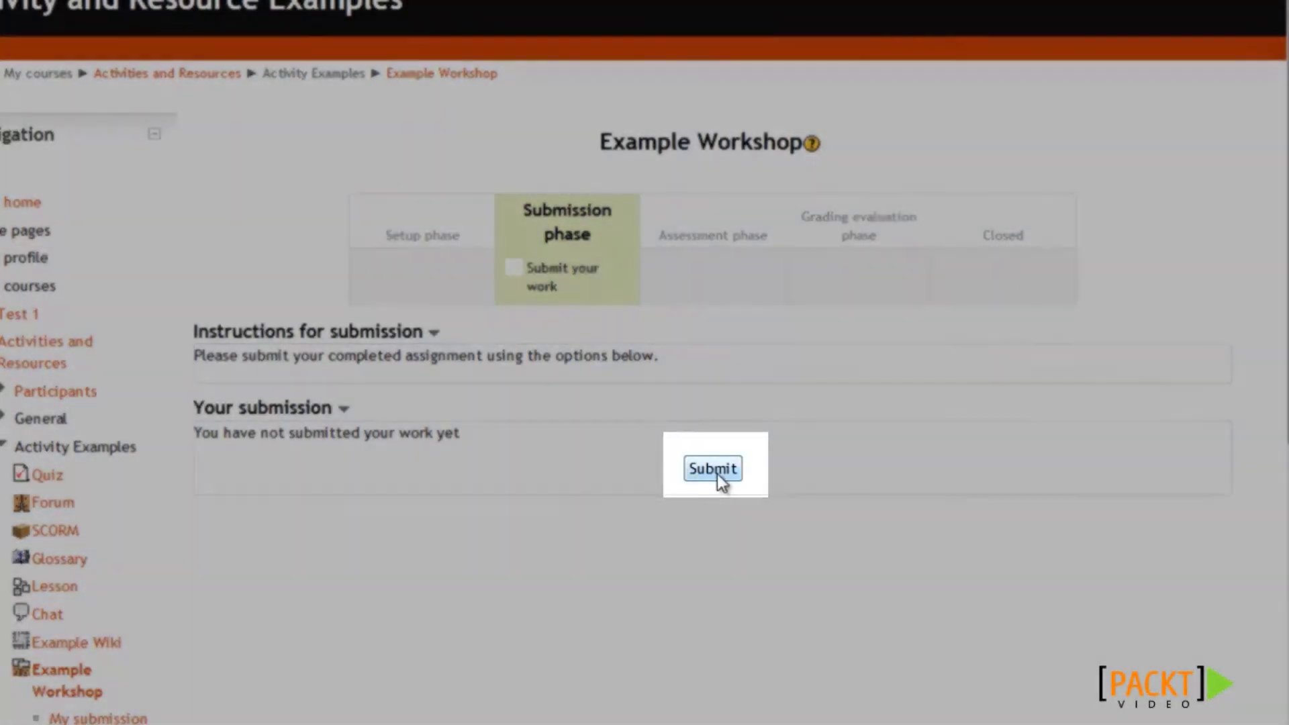
click(716, 471)
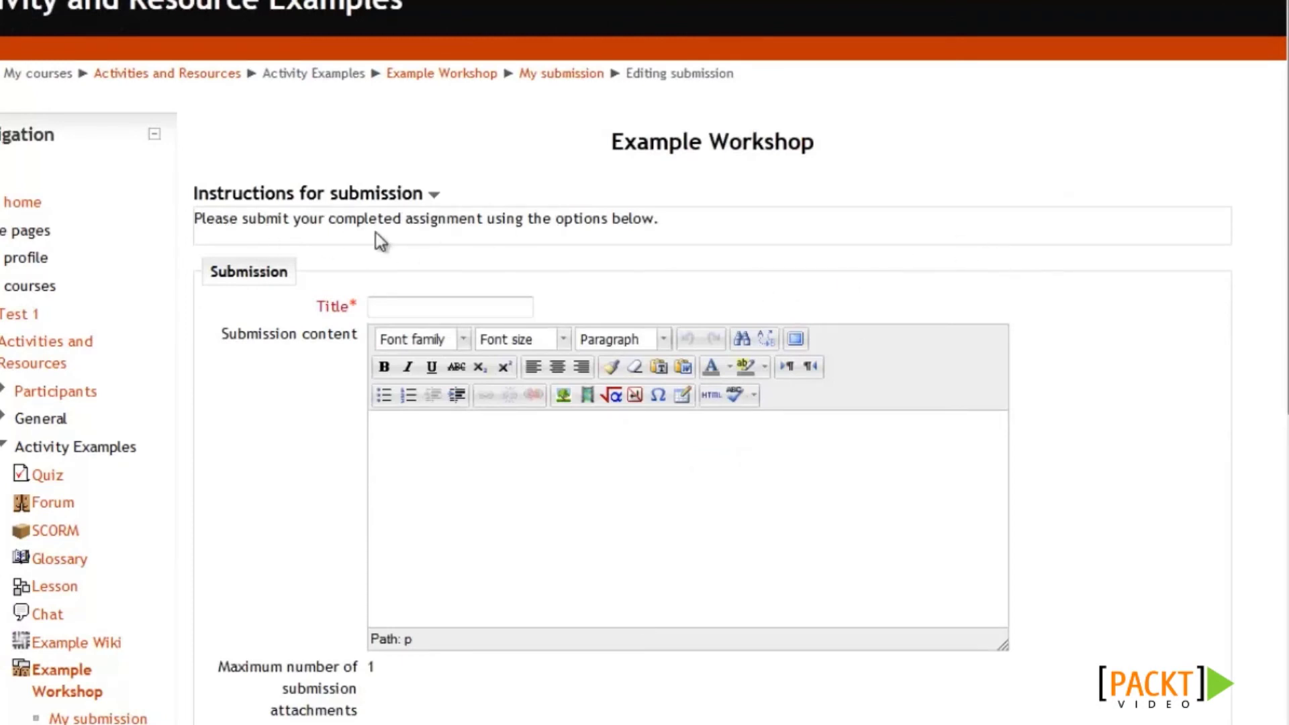
scroll(677, 287, down, 2)
scroll(723, 352, down, 2)
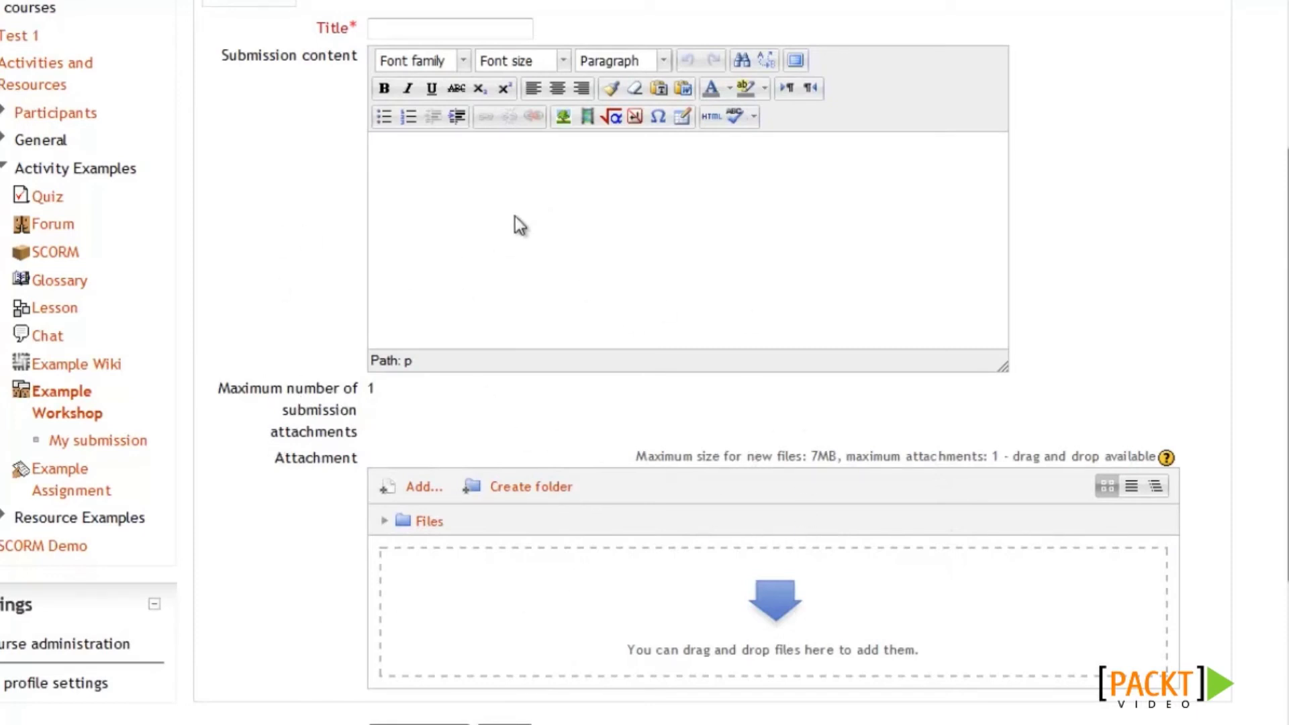
click(418, 29)
text(Test Assignment)
Enter "This is a test workshop assignment. Hopefully Ill meet the requirements of the assignment" as the submission content and save the submission.
click(547, 194)
text(This)
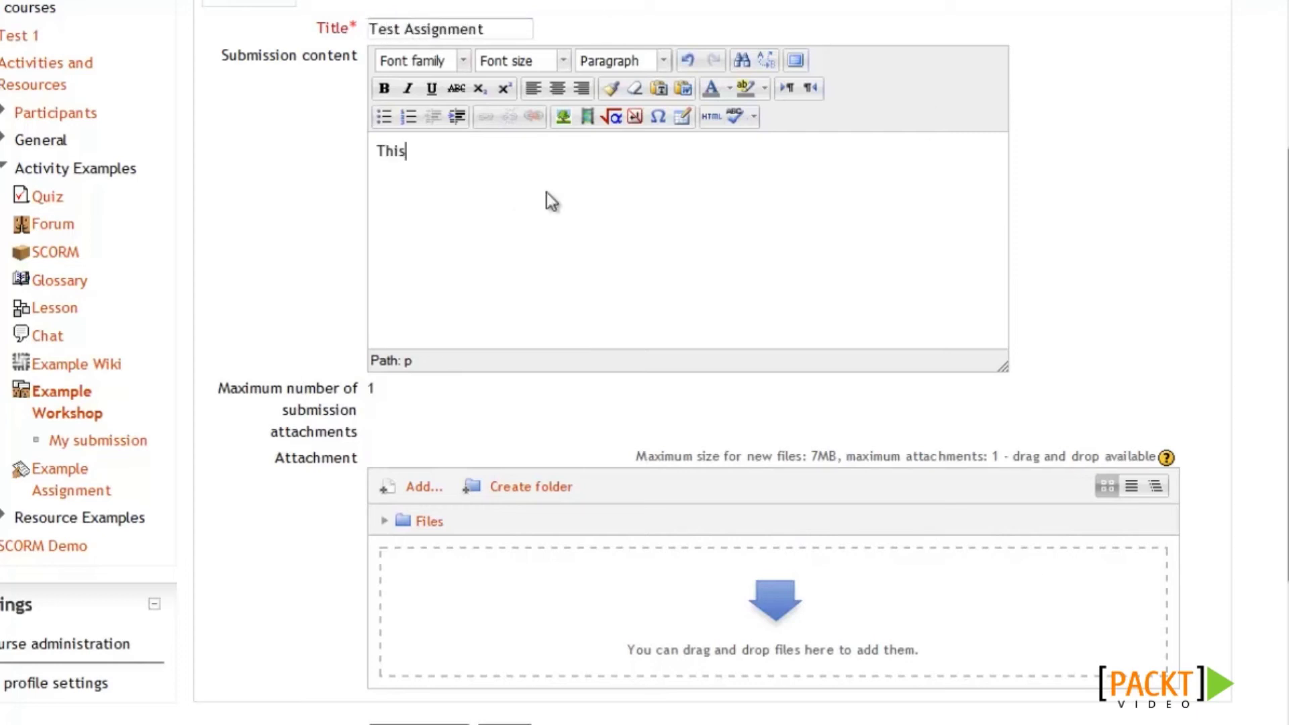
text( is a test workshop assignment.  Hopefully Ill meet the requirements of the assignment)
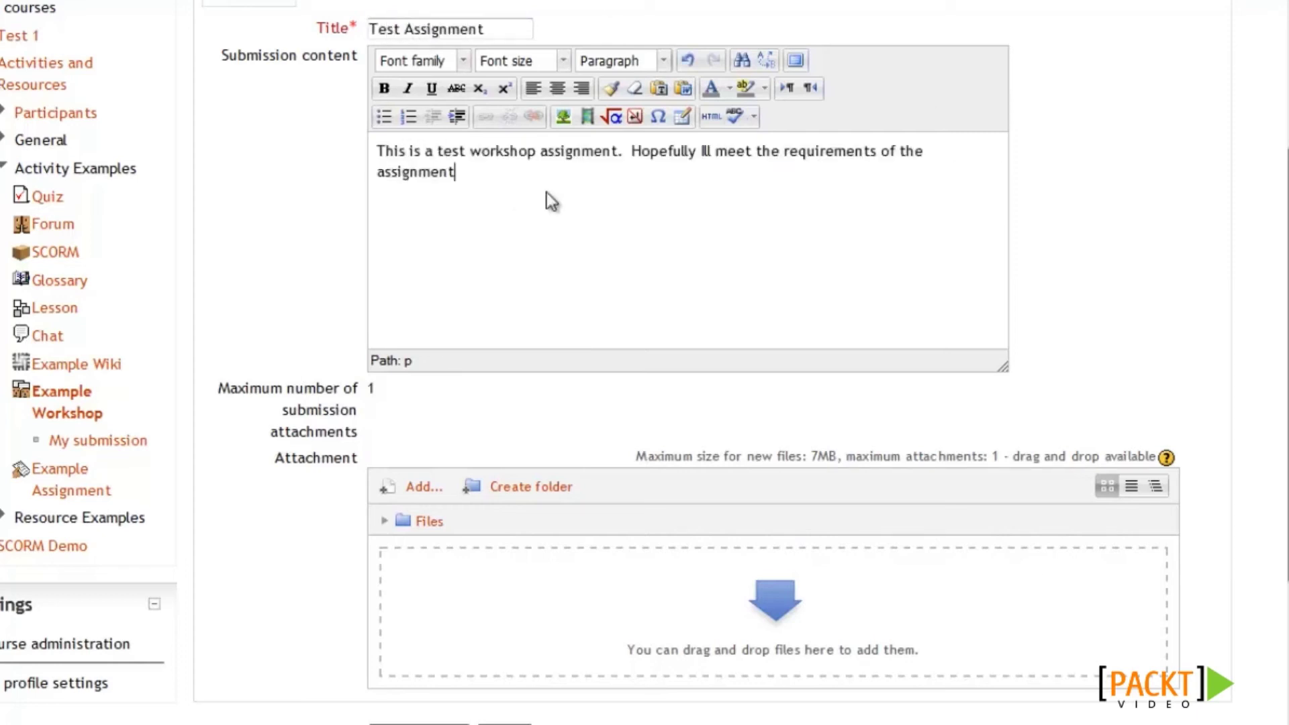
scroll(1057, 235, down, 3)
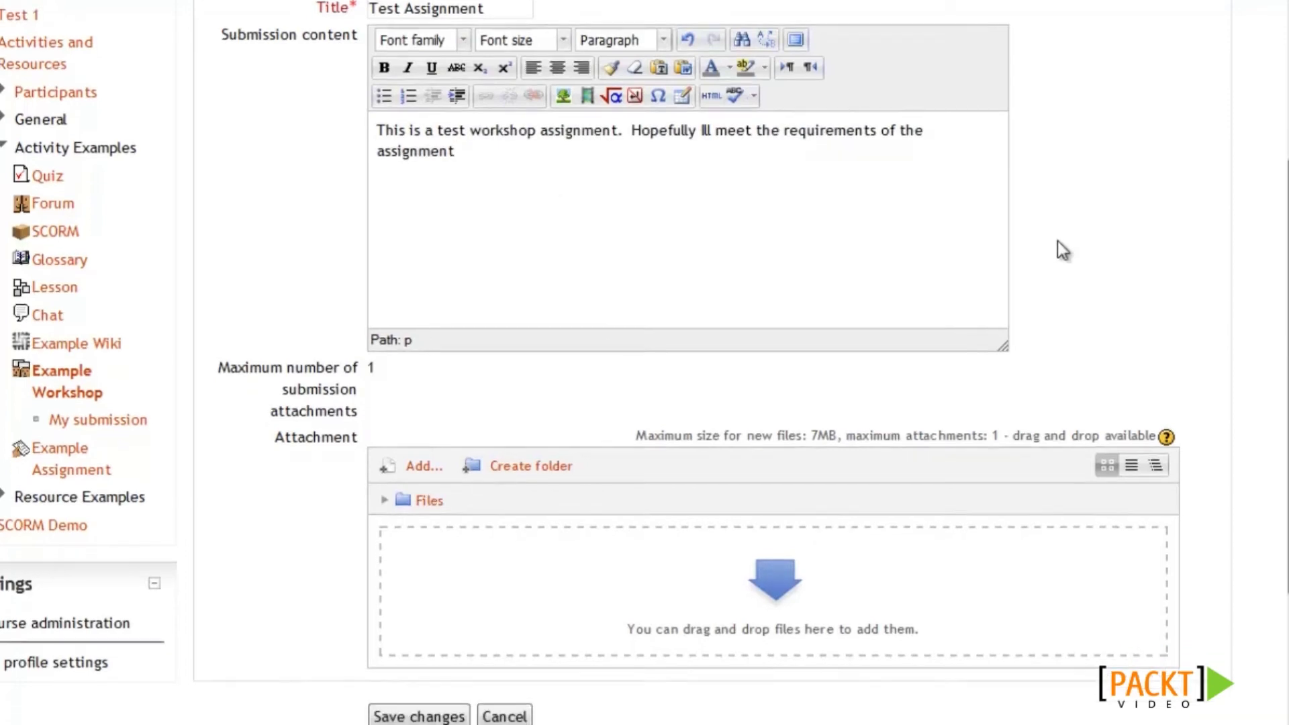
scroll(765, 376, down, 3)
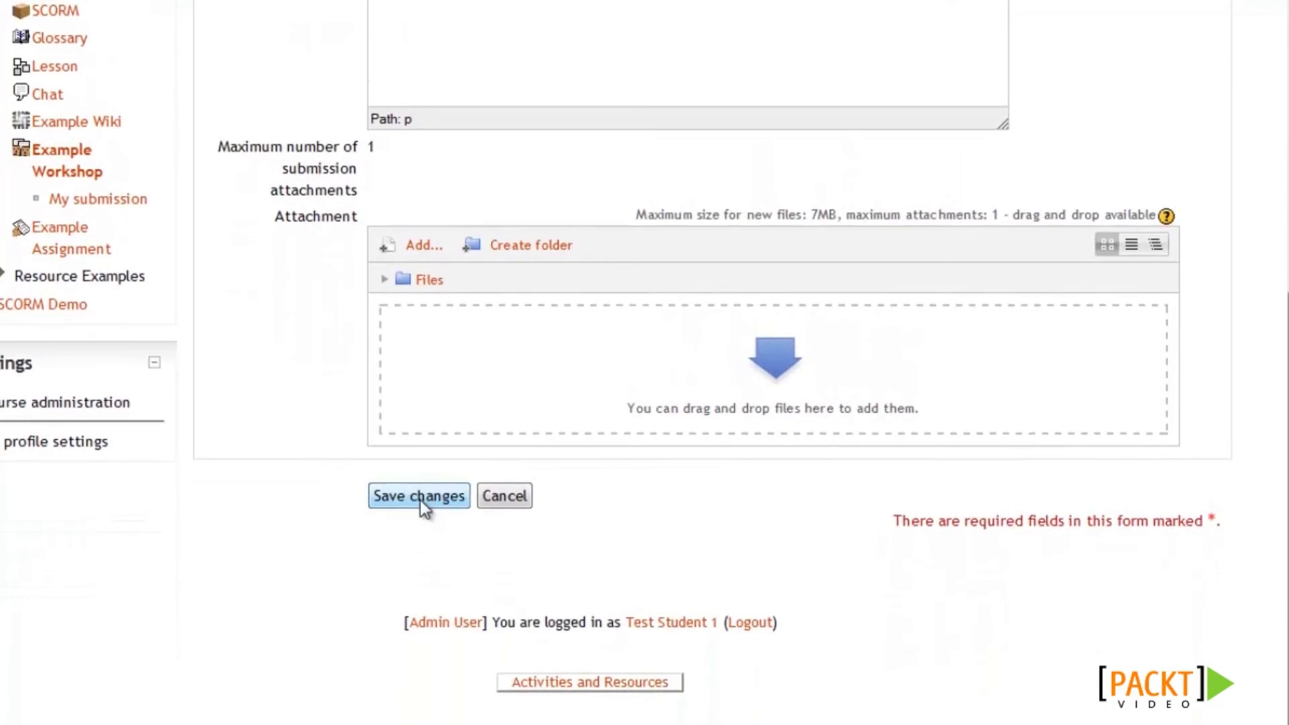
click(420, 503)
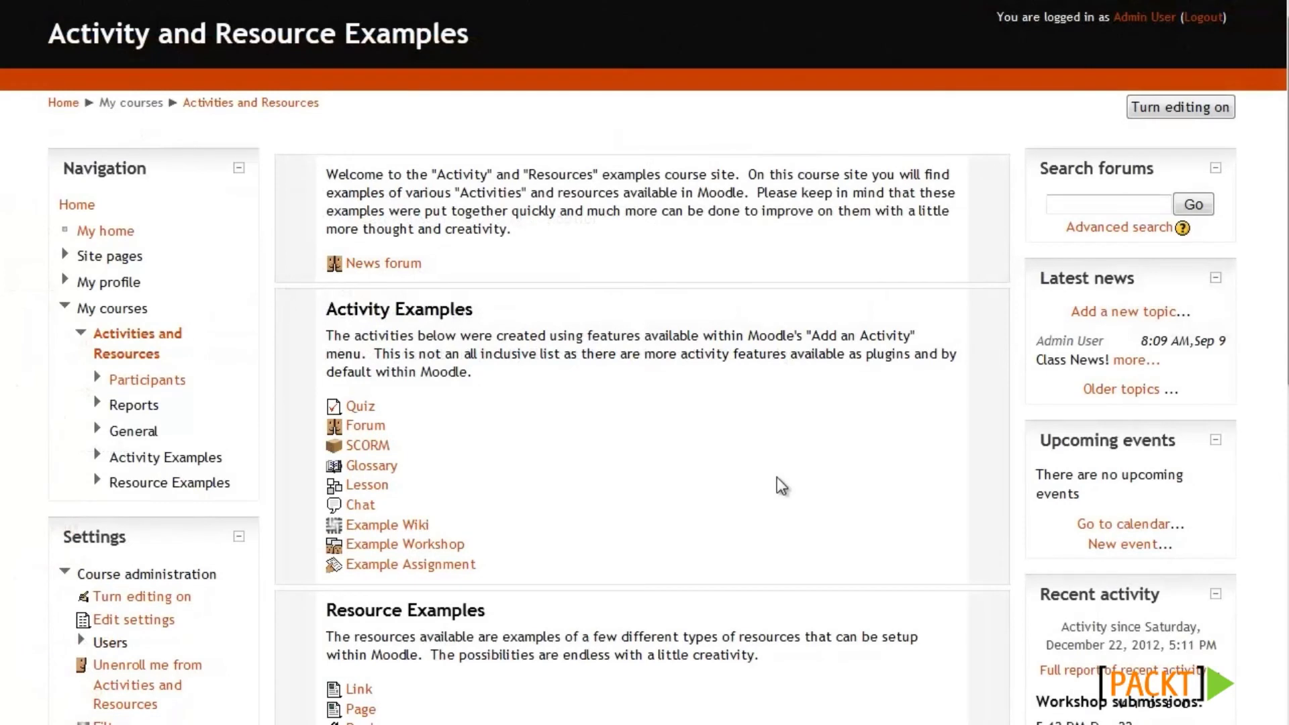
Open the Example Workshop's submission allocation and add the author of Test Submission as reviewer of Test Student 1's Test Assignment.
click(455, 545)
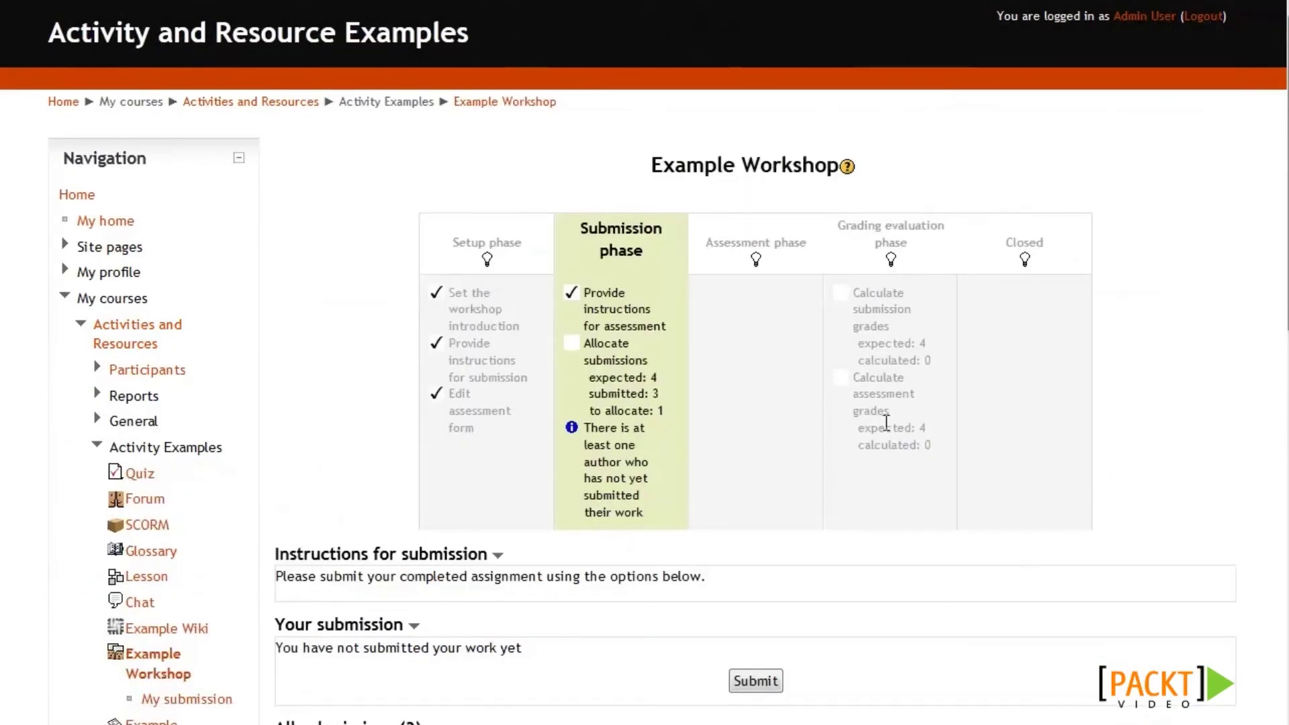
scroll(880, 430, down, 2)
scroll(873, 441, down, 1)
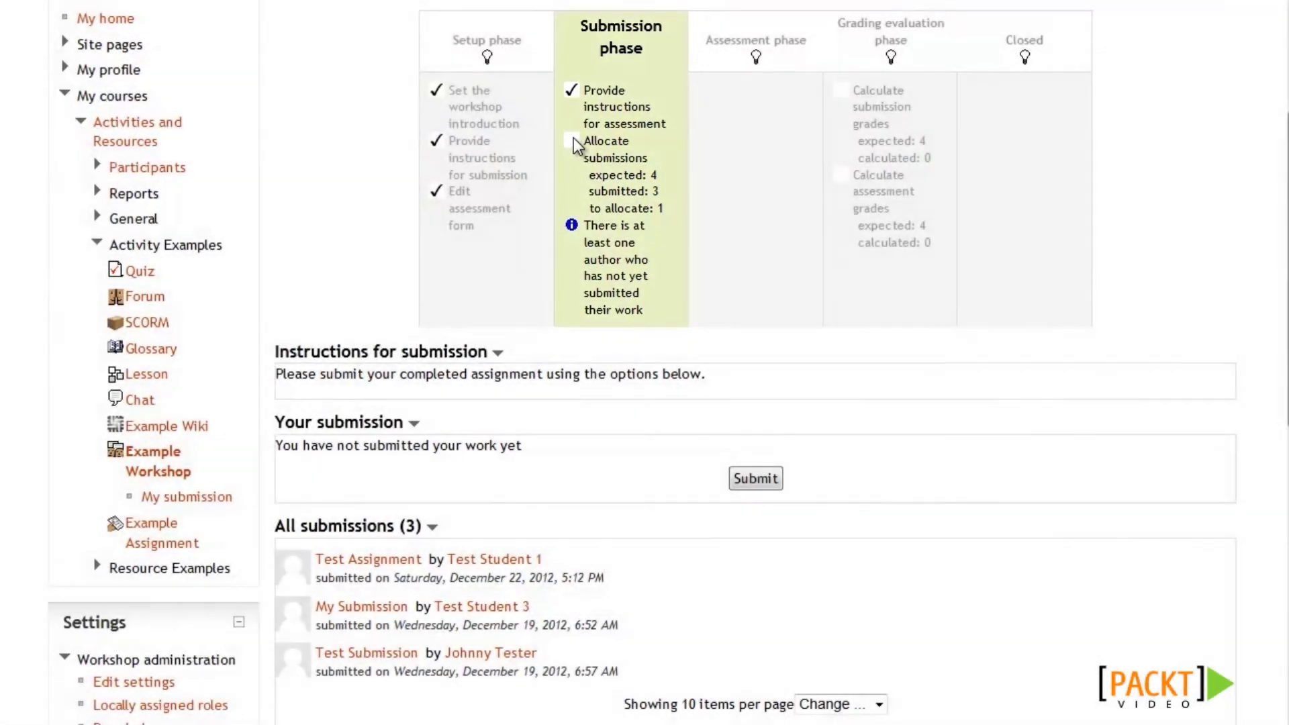
click(574, 139)
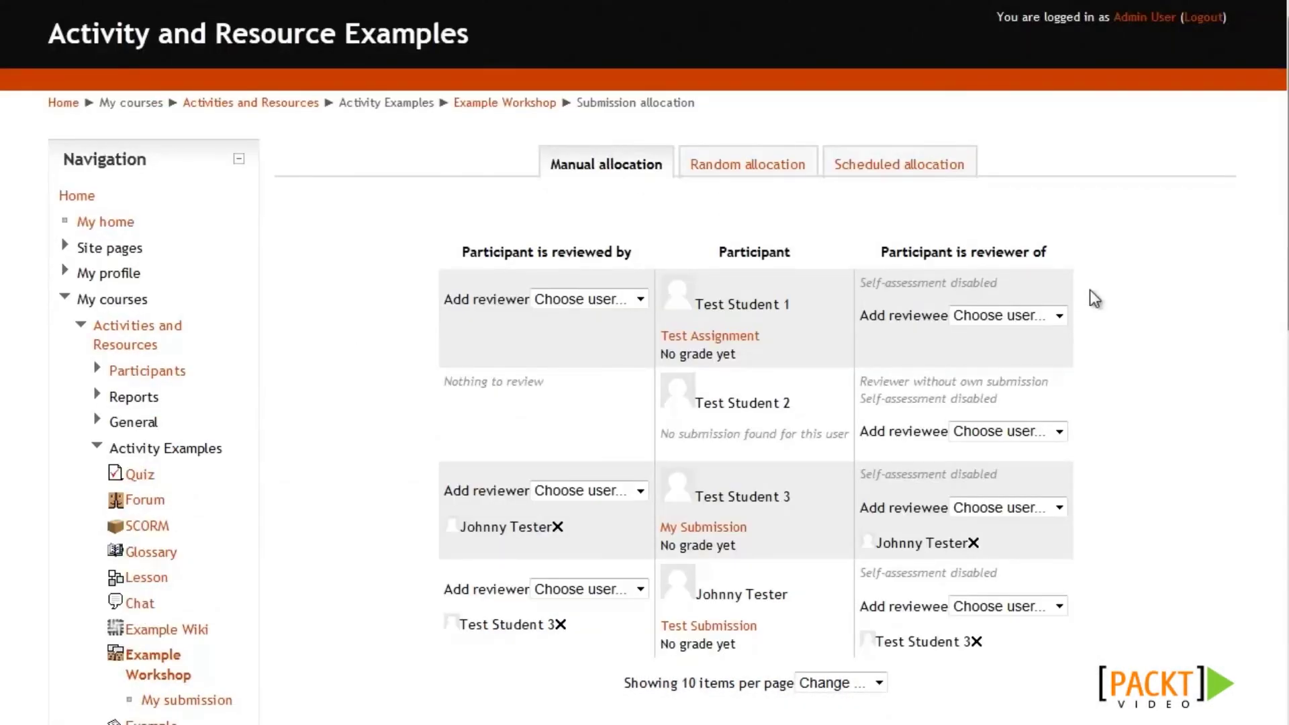
scroll(1089, 289, down, 3)
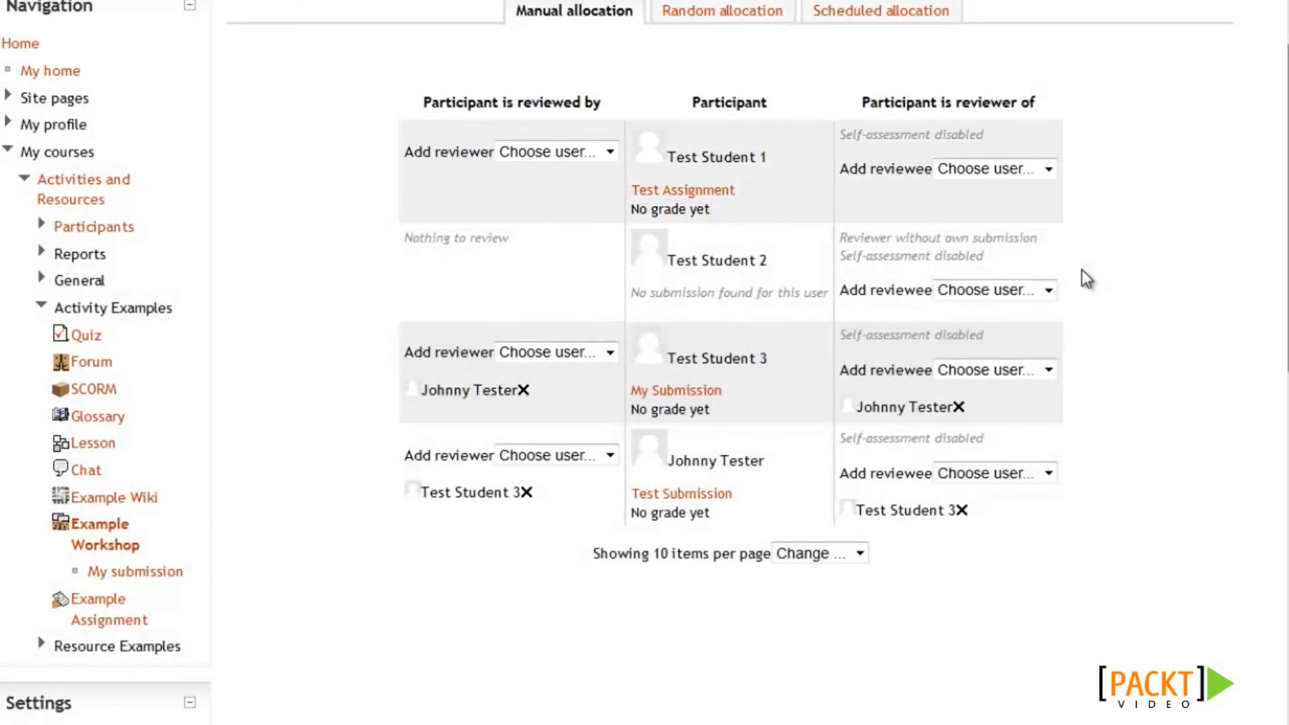
click(576, 155)
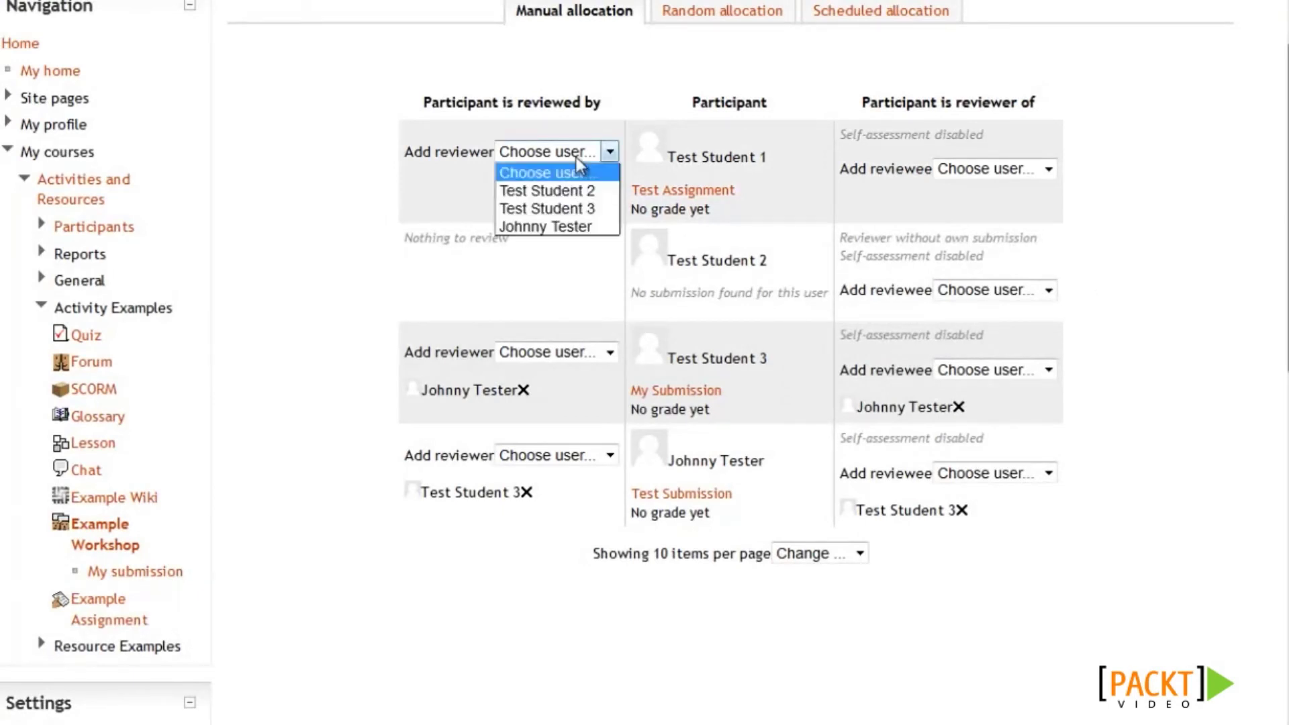
click(559, 226)
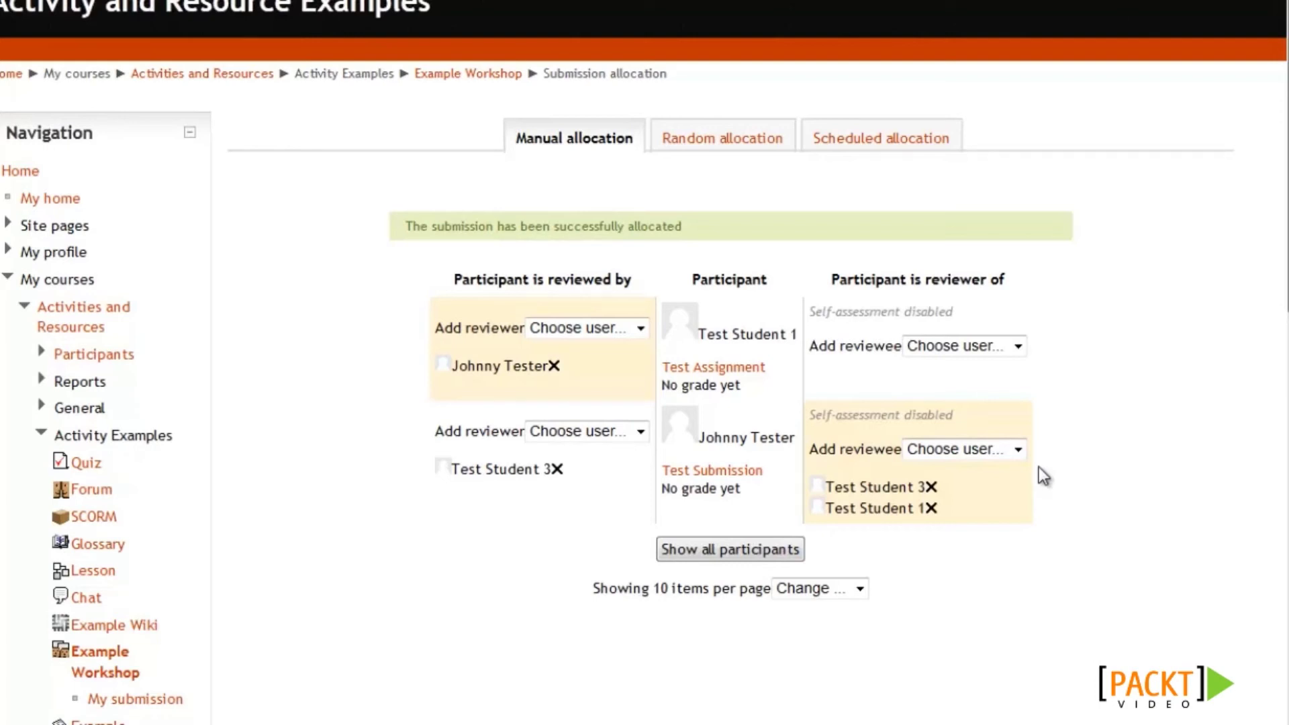
Switch the Example Workshop to the Assessment phase and look through its grades report.
click(500, 75)
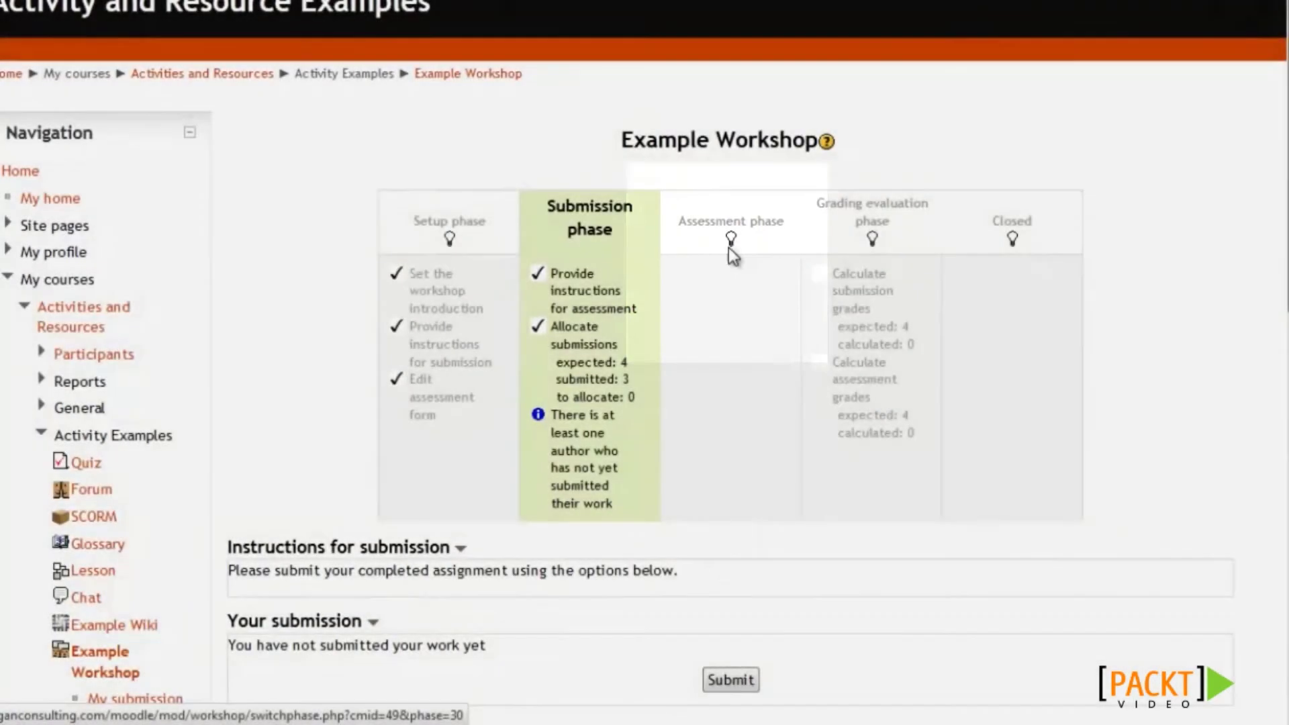
click(730, 240)
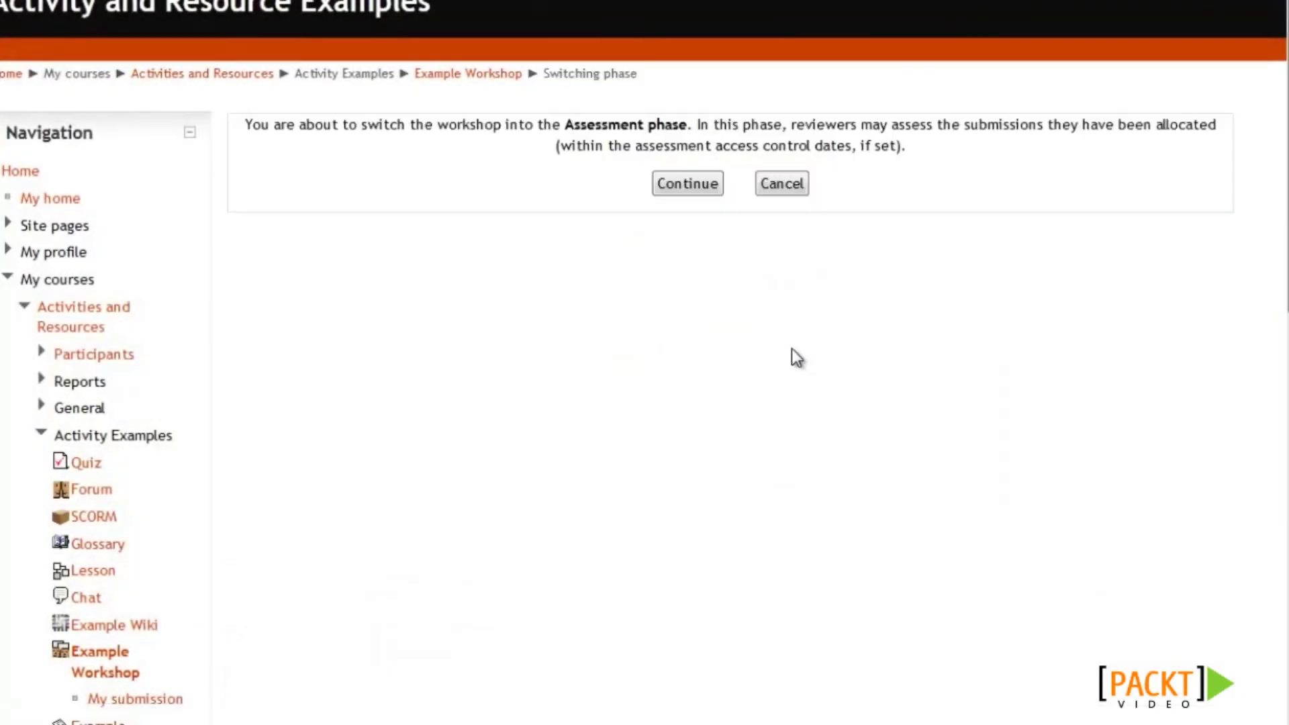
click(685, 183)
scroll(1187, 251, down, 3)
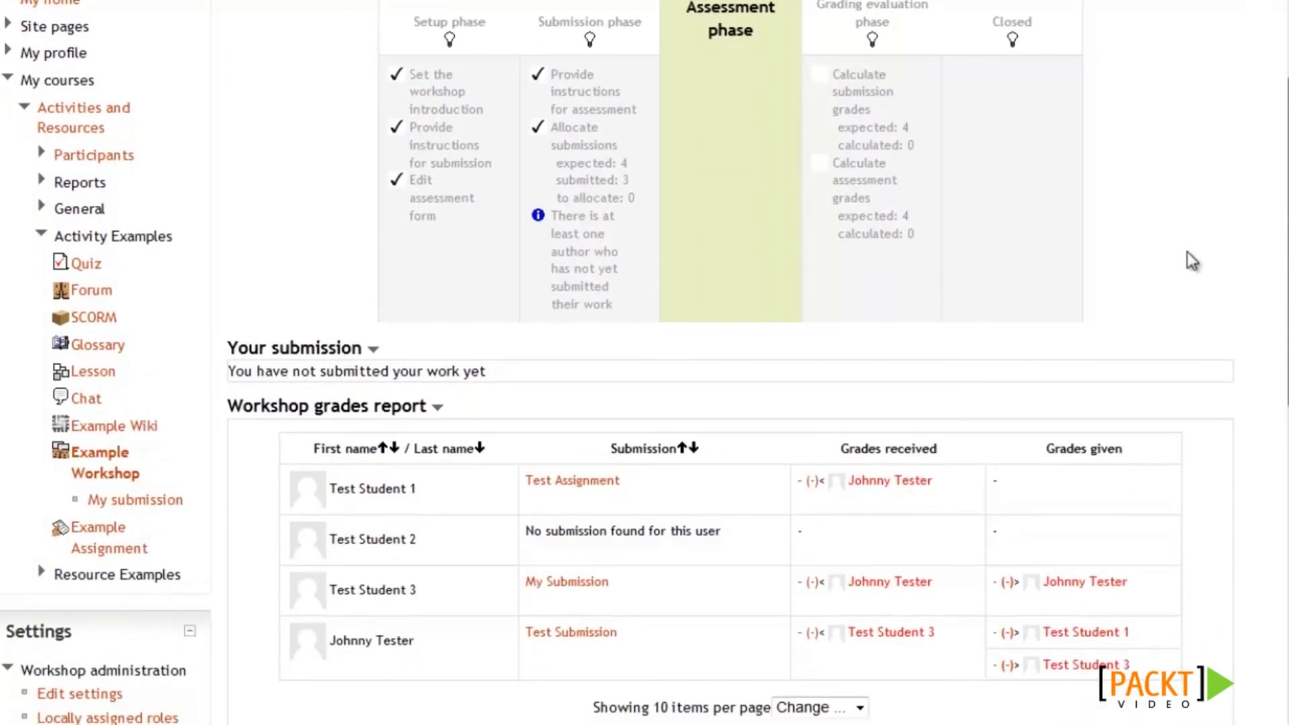
scroll(1186, 252, down, 2)
scroll(1186, 251, down, 3)
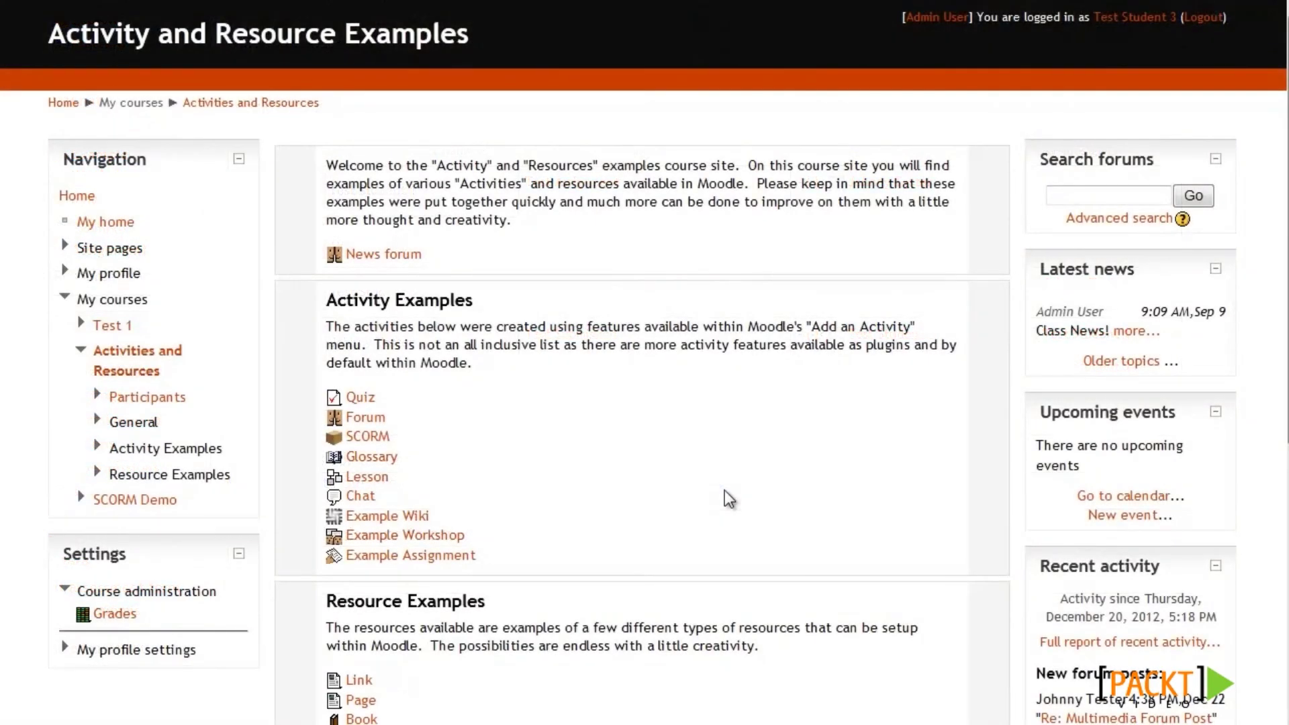
Start assessing the assigned Test Submission in the Example Workshop, grading Aspect 1 (Clarity) 10 / 10 with the comment "Great job very clear".
click(463, 537)
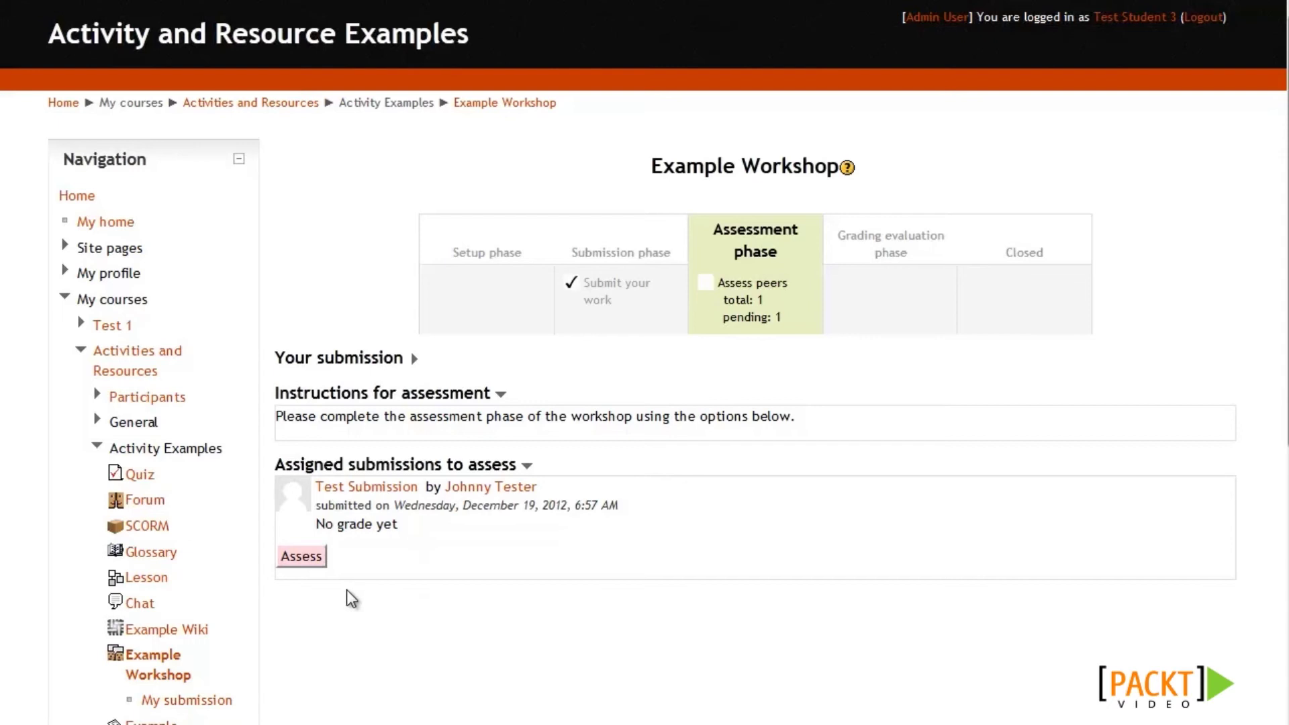
click(302, 556)
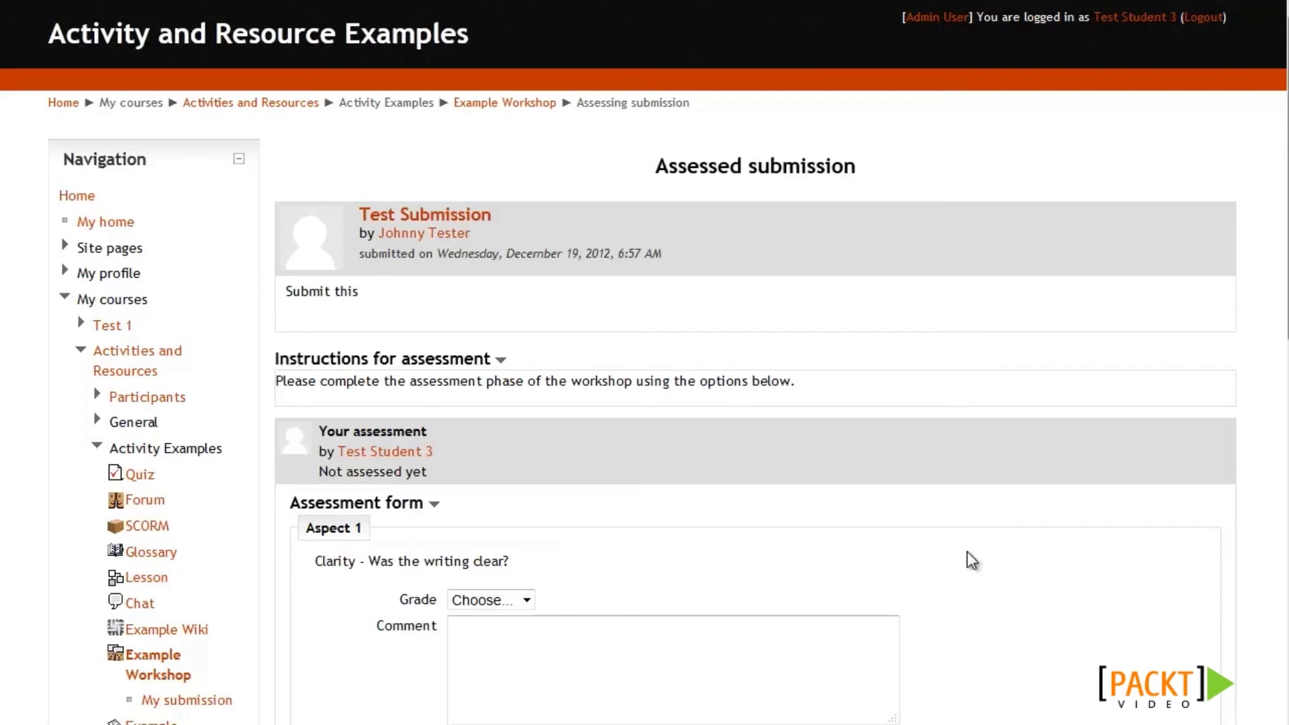
scroll(961, 543, down, 1)
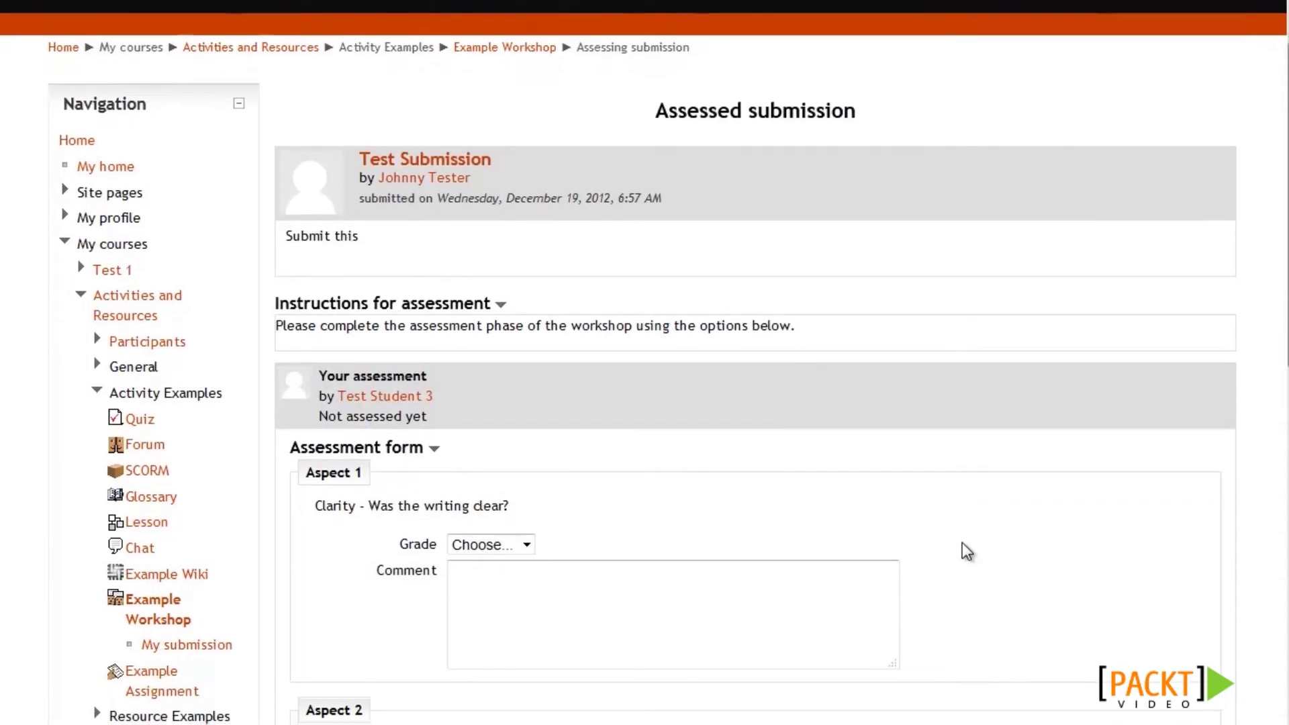
scroll(961, 543, down, 2)
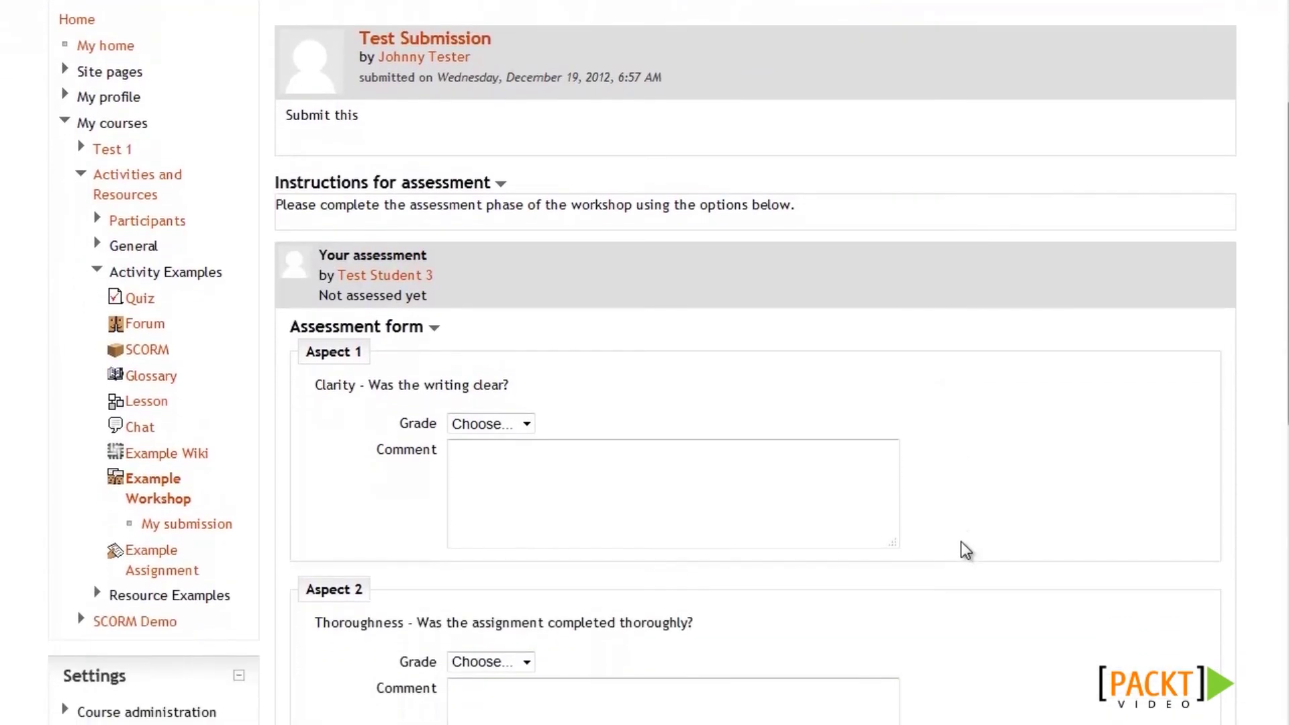
scroll(961, 541, down, 1)
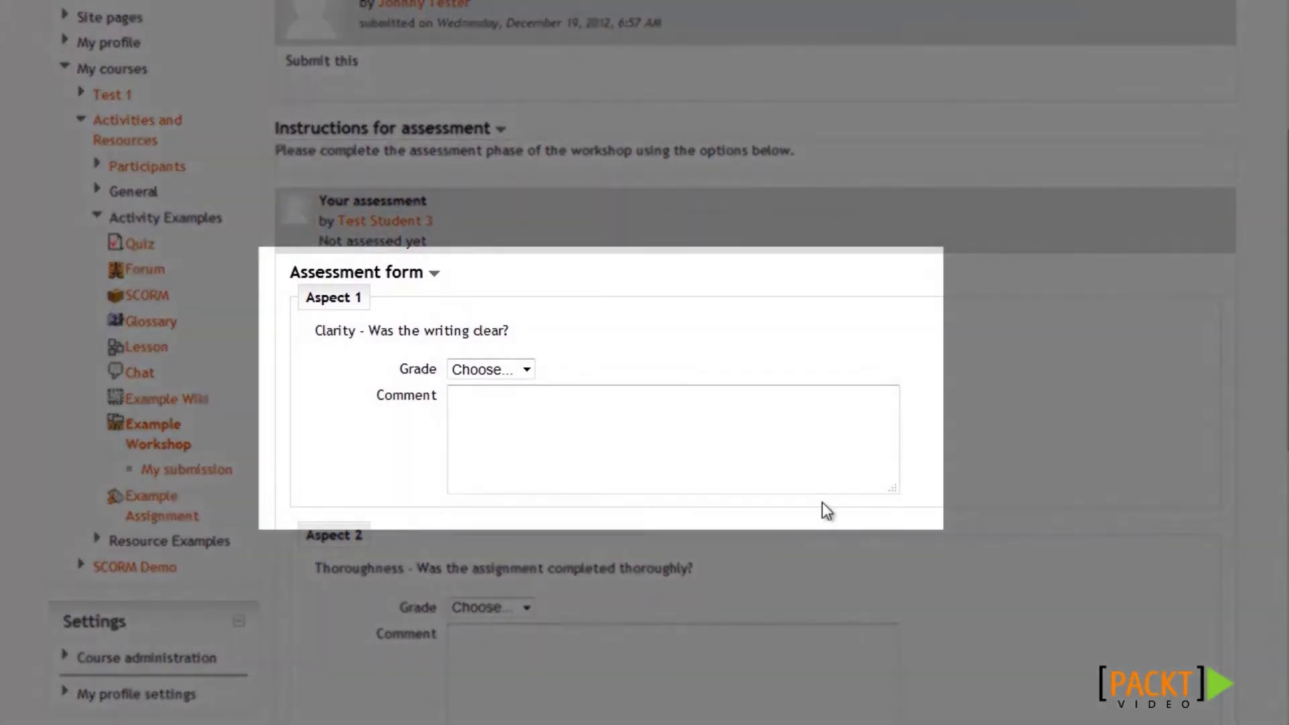
click(492, 369)
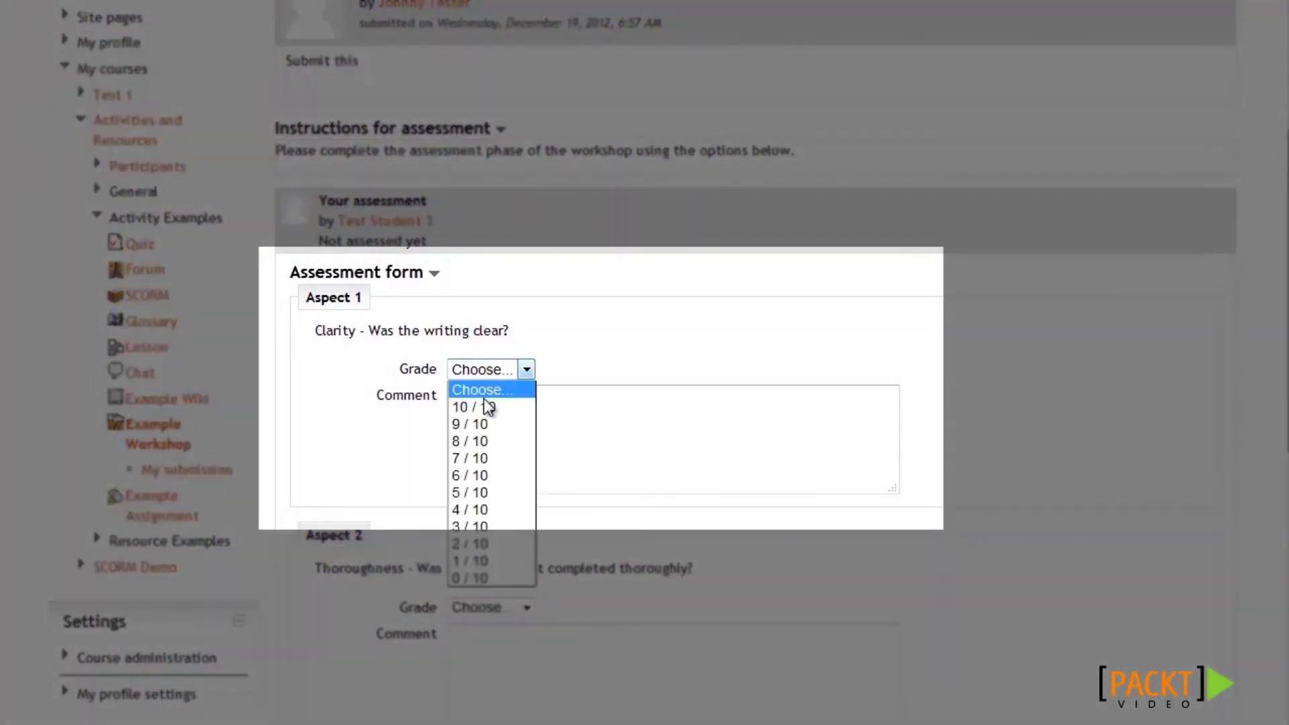
click(488, 407)
click(497, 406)
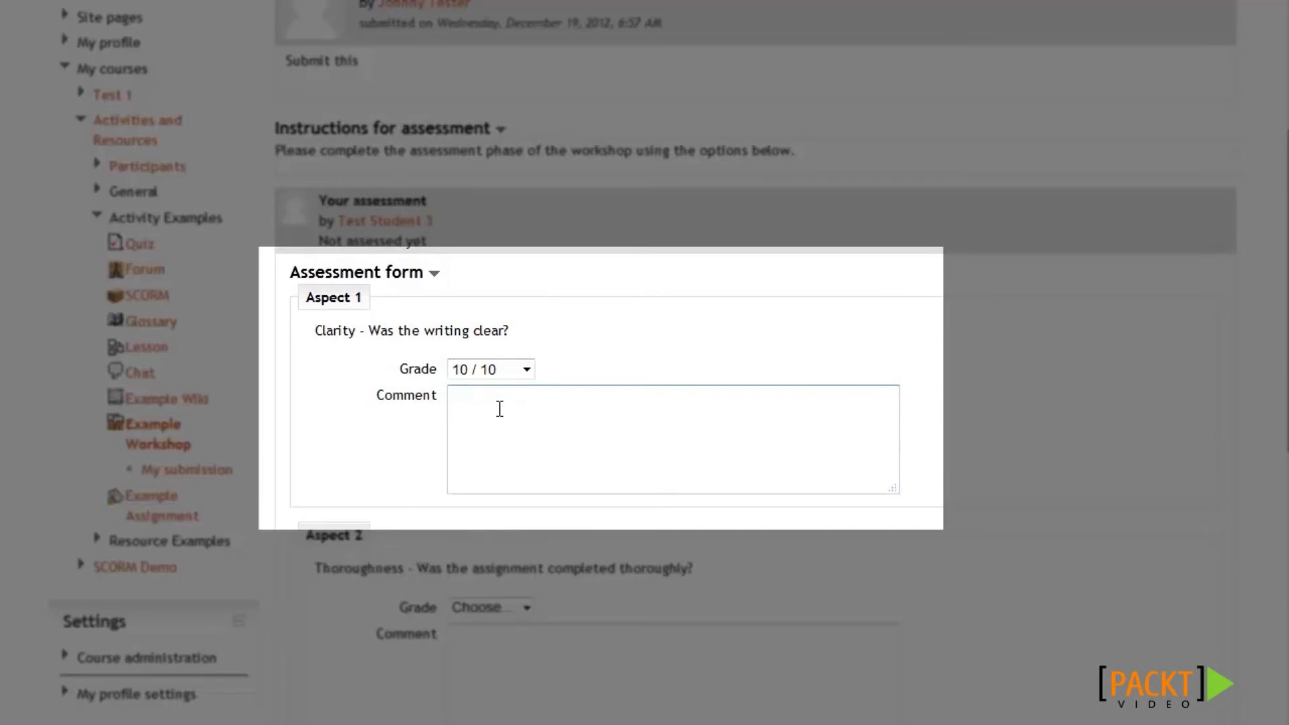
text(Great job very clear)
Grade Aspect 2 (Thoroughness) 8 / 10 with the comment "Okay job".
scroll(775, 586, down, 3)
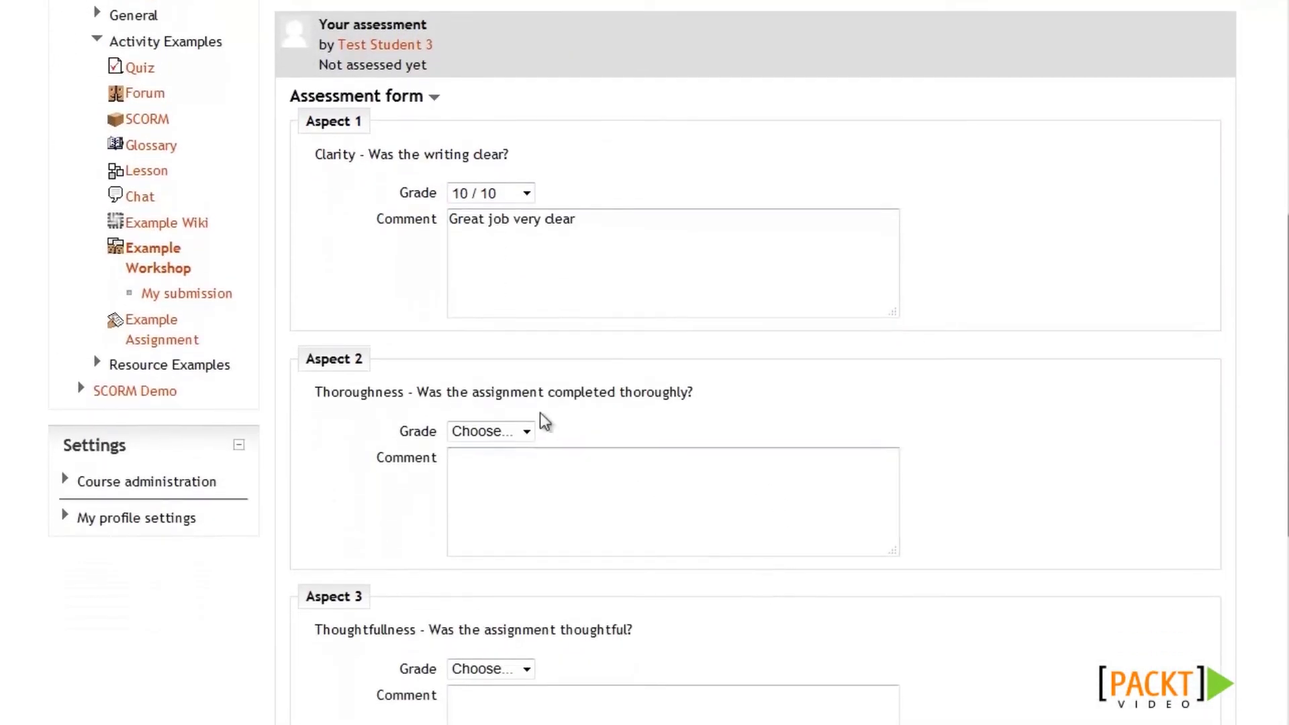
click(514, 430)
click(499, 501)
click(521, 471)
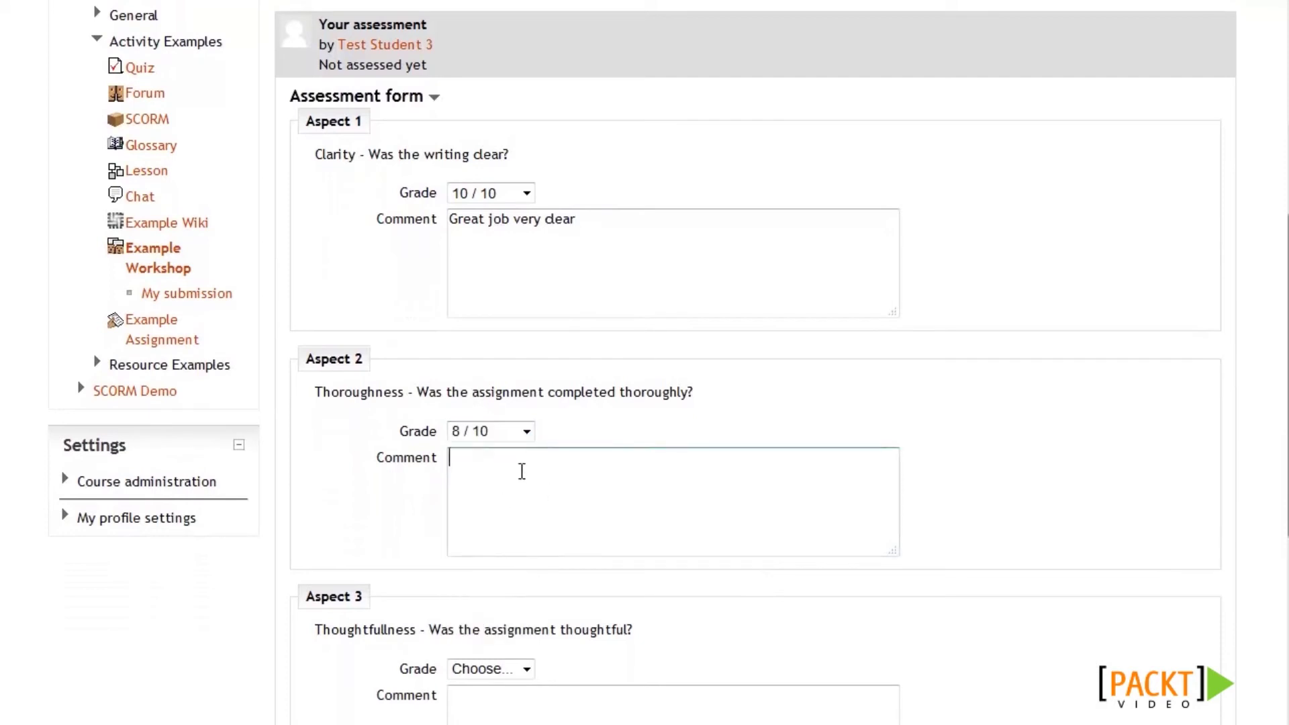
text(Okay job)
Grade Aspect 3 (Thoughtfullness) 9 / 10 with the comment "Awesome!", and save and close the assessment.
scroll(521, 471, down, 3)
click(526, 451)
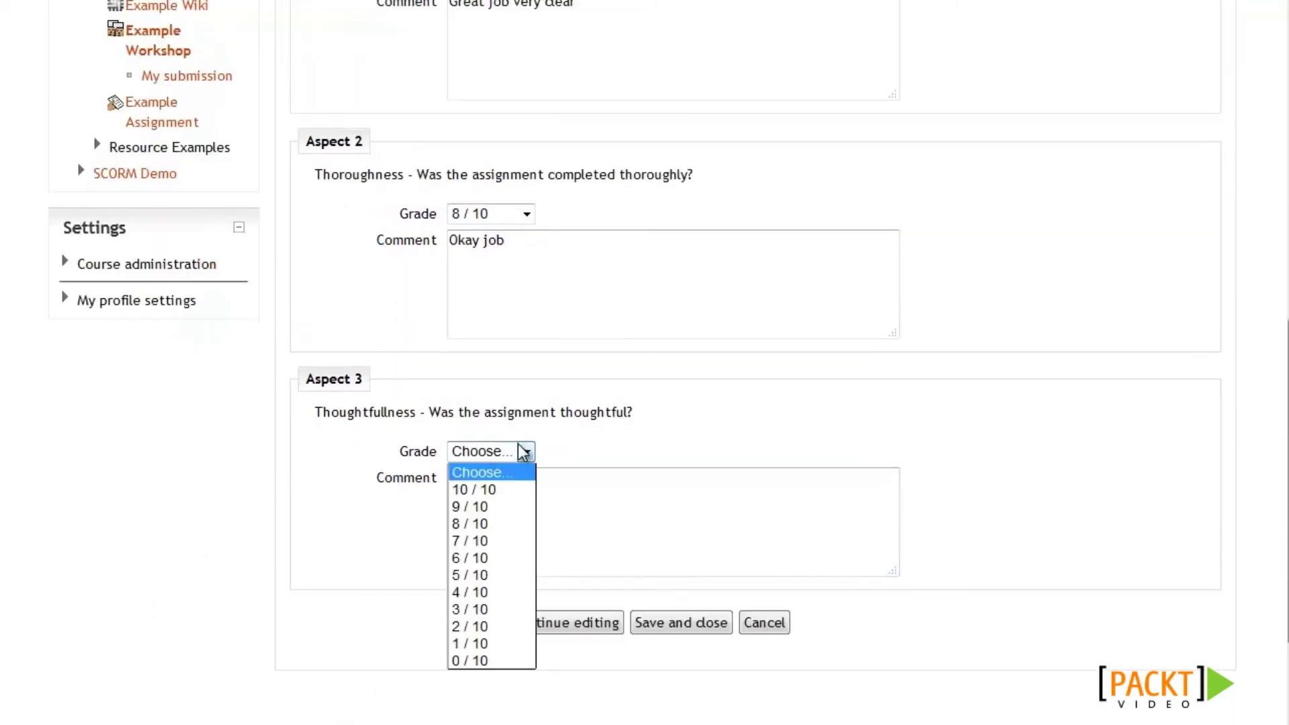
click(478, 506)
click(492, 518)
text(Awesome!)
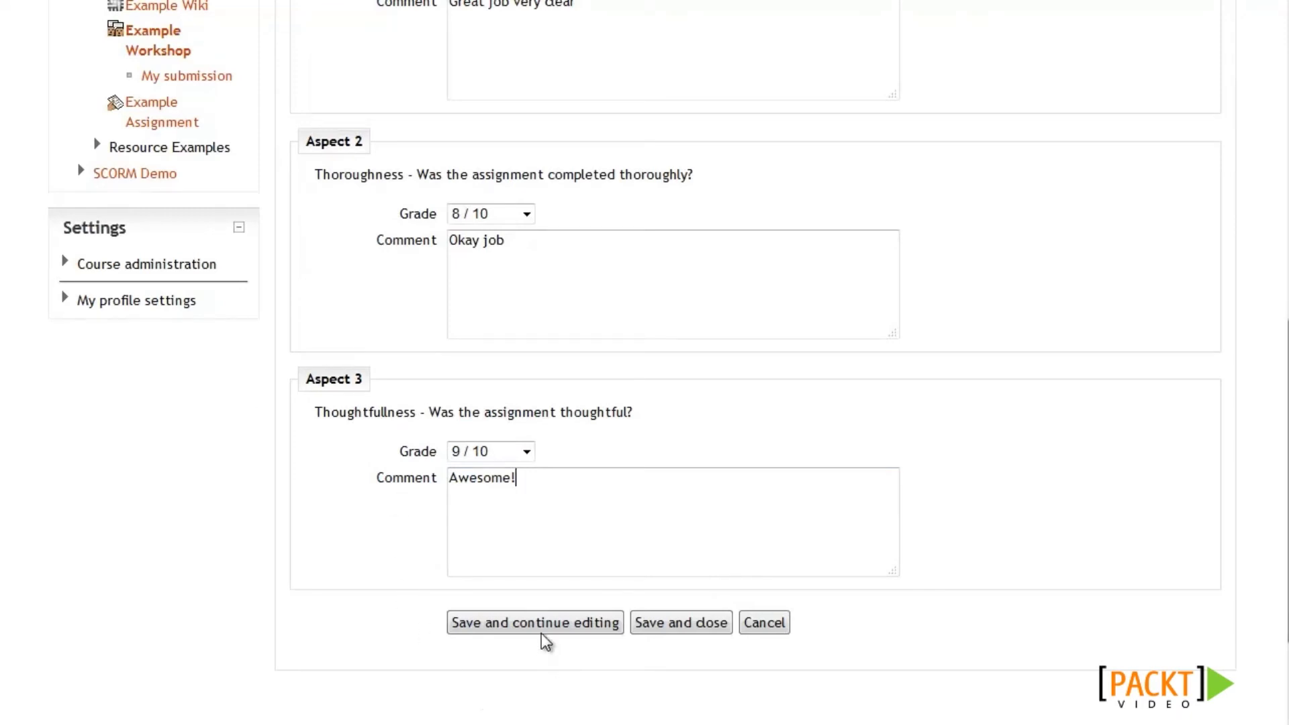
click(680, 623)
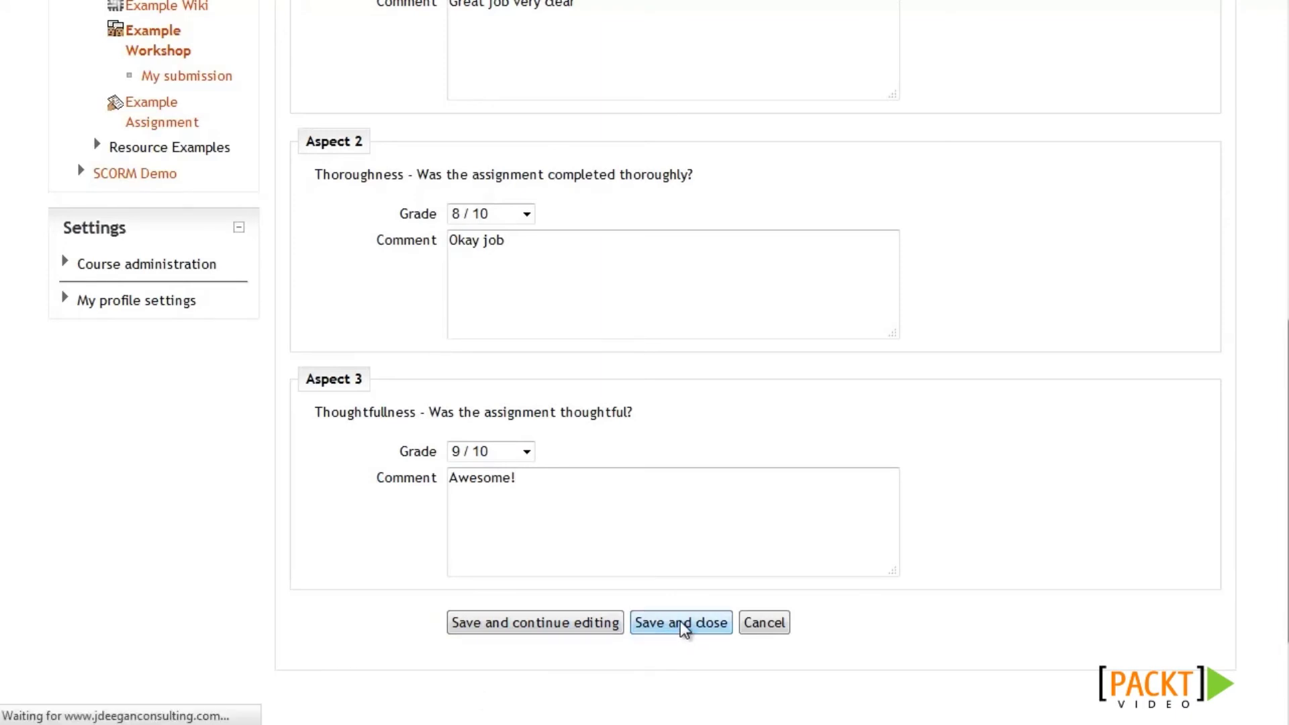
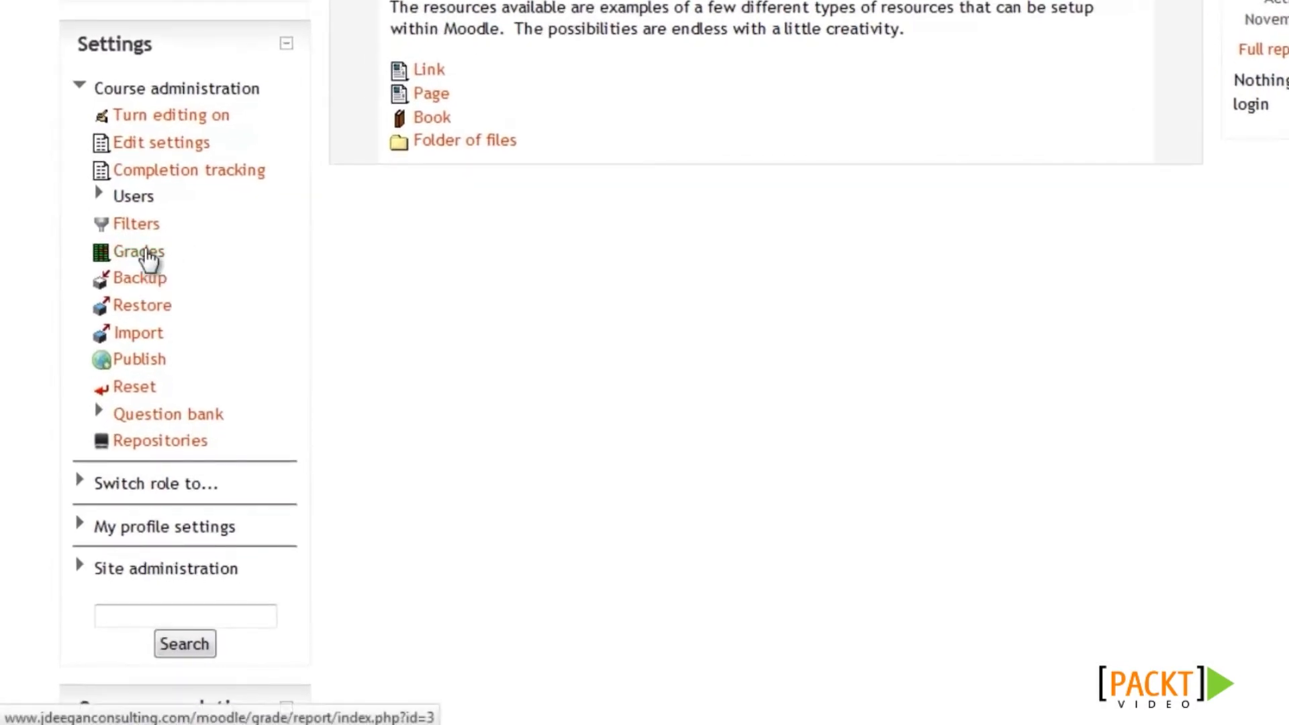
Open the course grades, look at the user report, and return to the grader report.
click(142, 252)
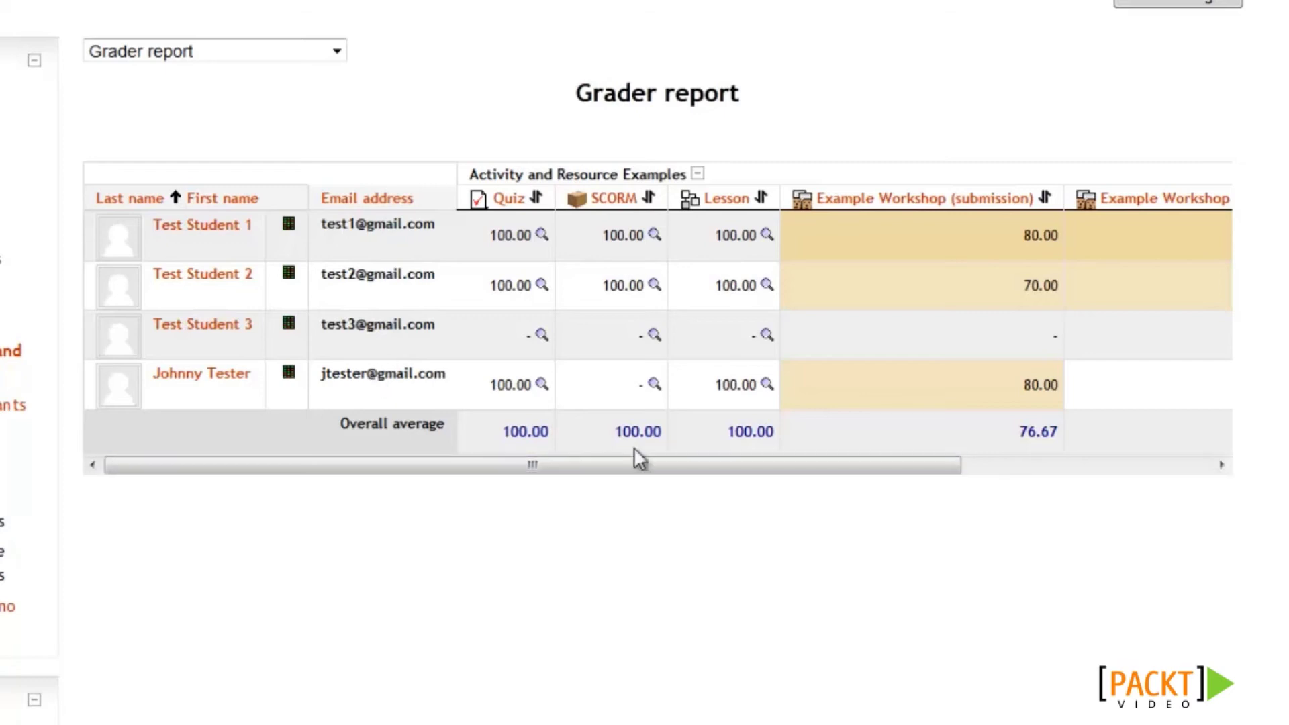
click(219, 57)
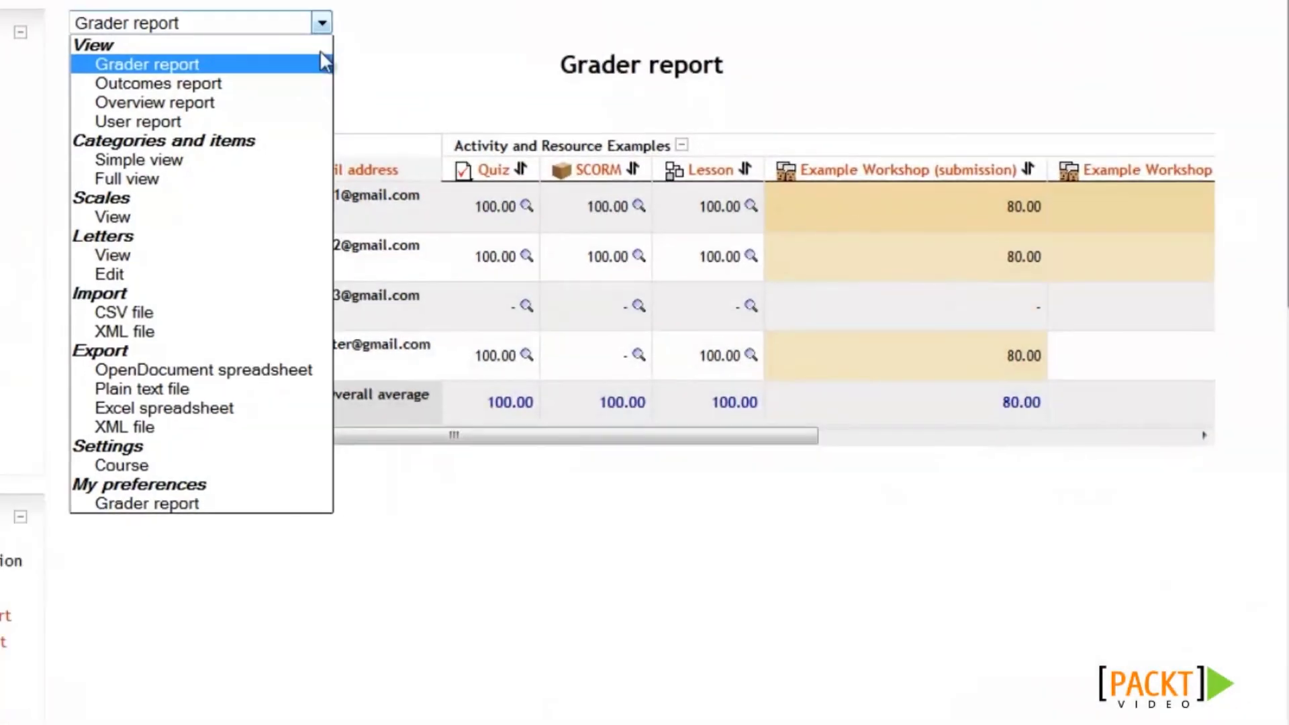
click(296, 120)
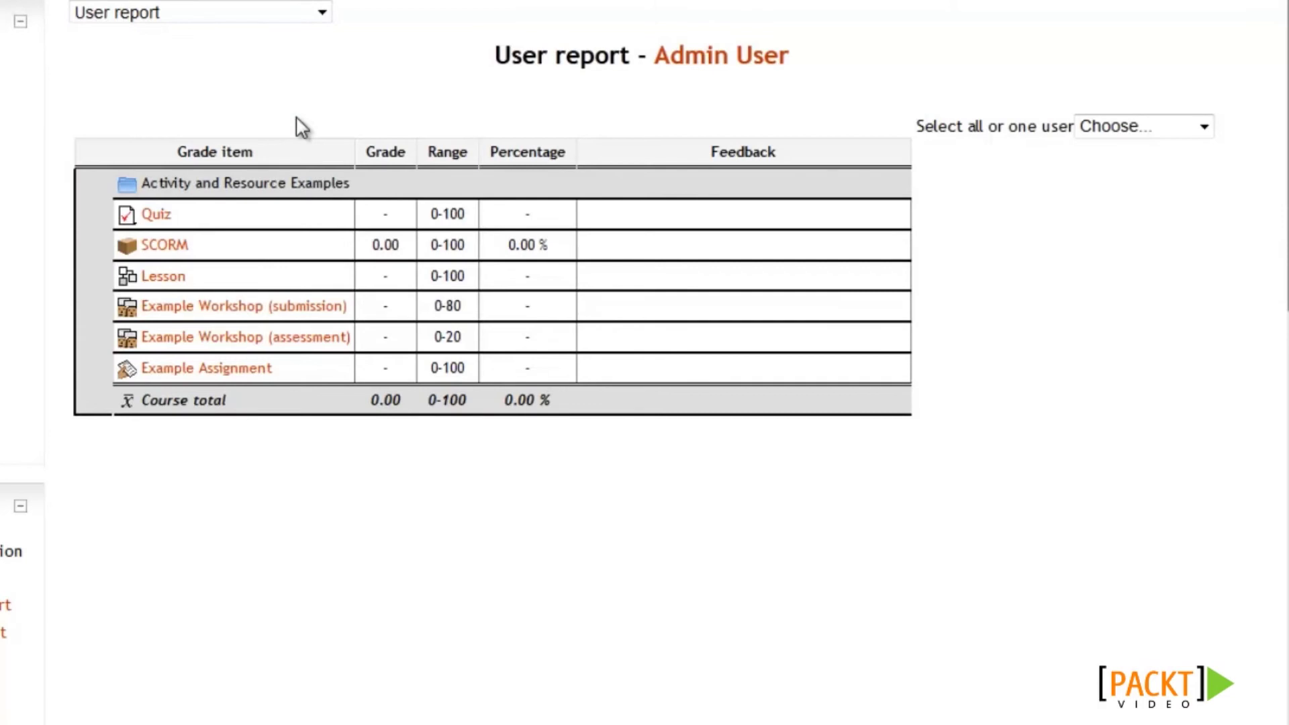
click(262, 12)
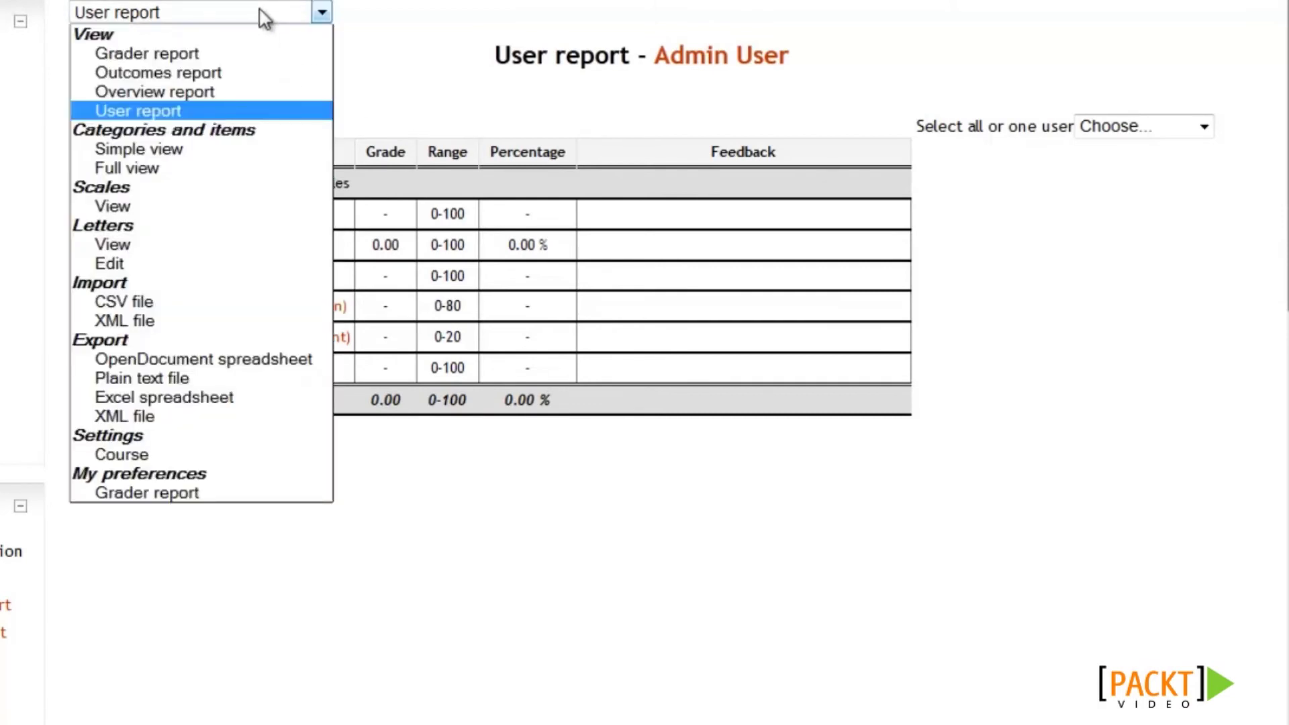
click(242, 49)
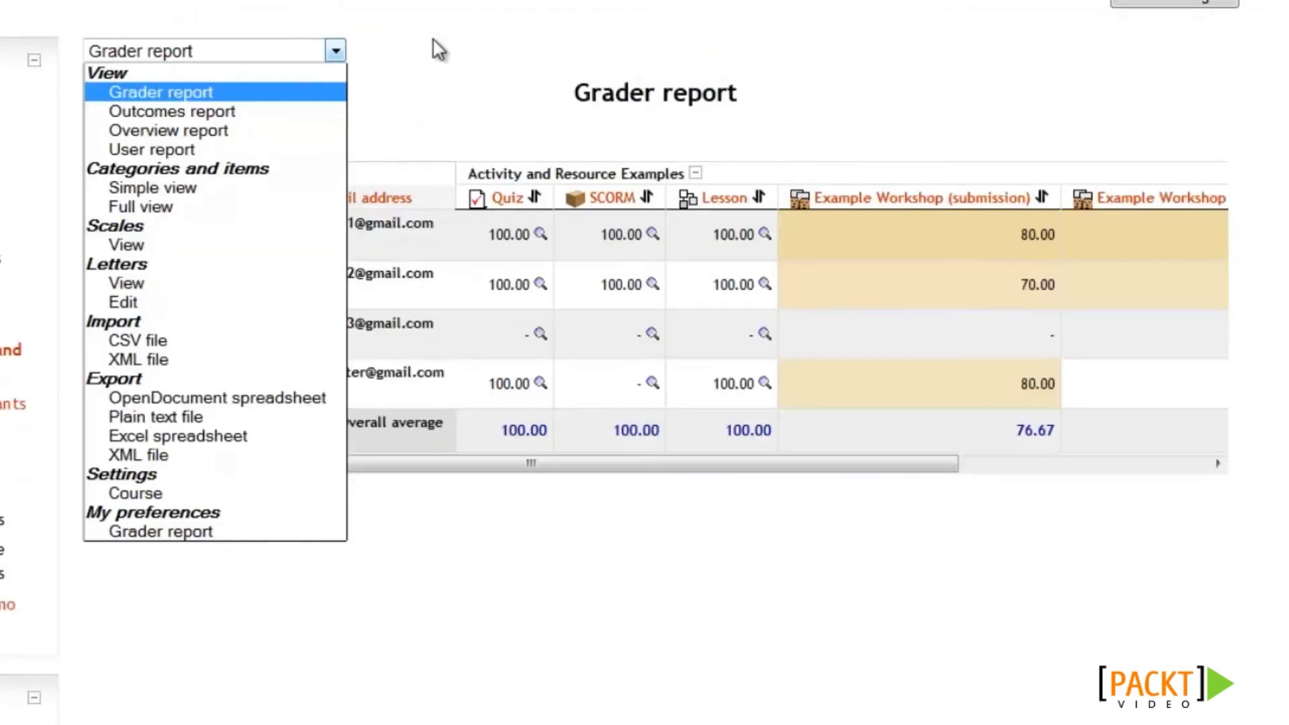
click(437, 50)
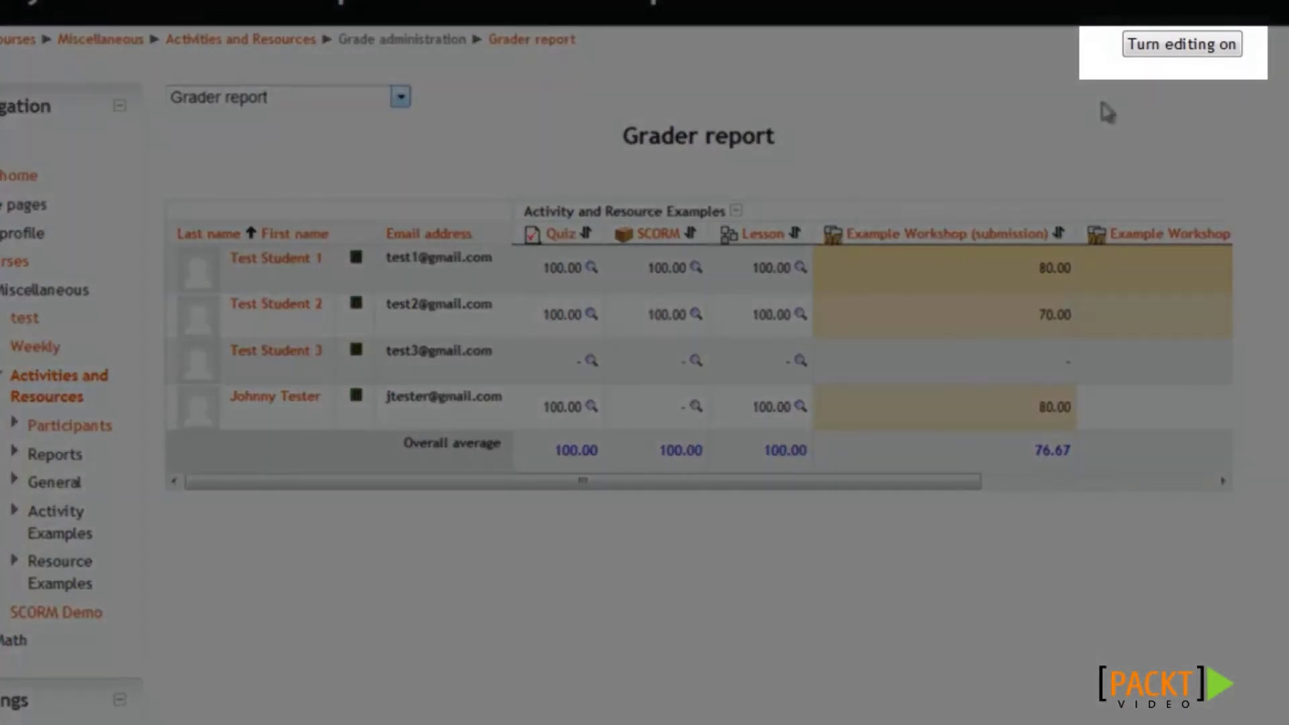
Enable editing in the grader report, set Test Student 2's Example Workshop (submission) grade to 80, and update the grades.
click(1165, 51)
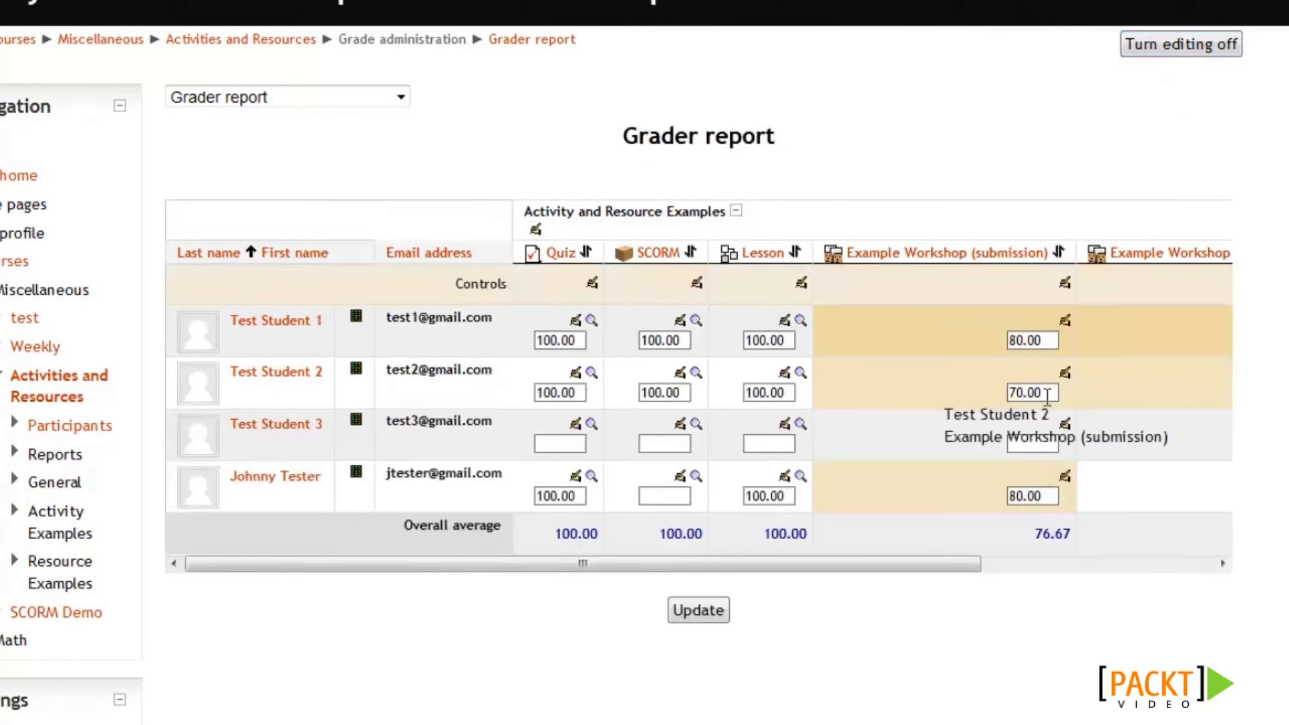
drag(1050, 394, 946, 394)
text(80)
click(698, 610)
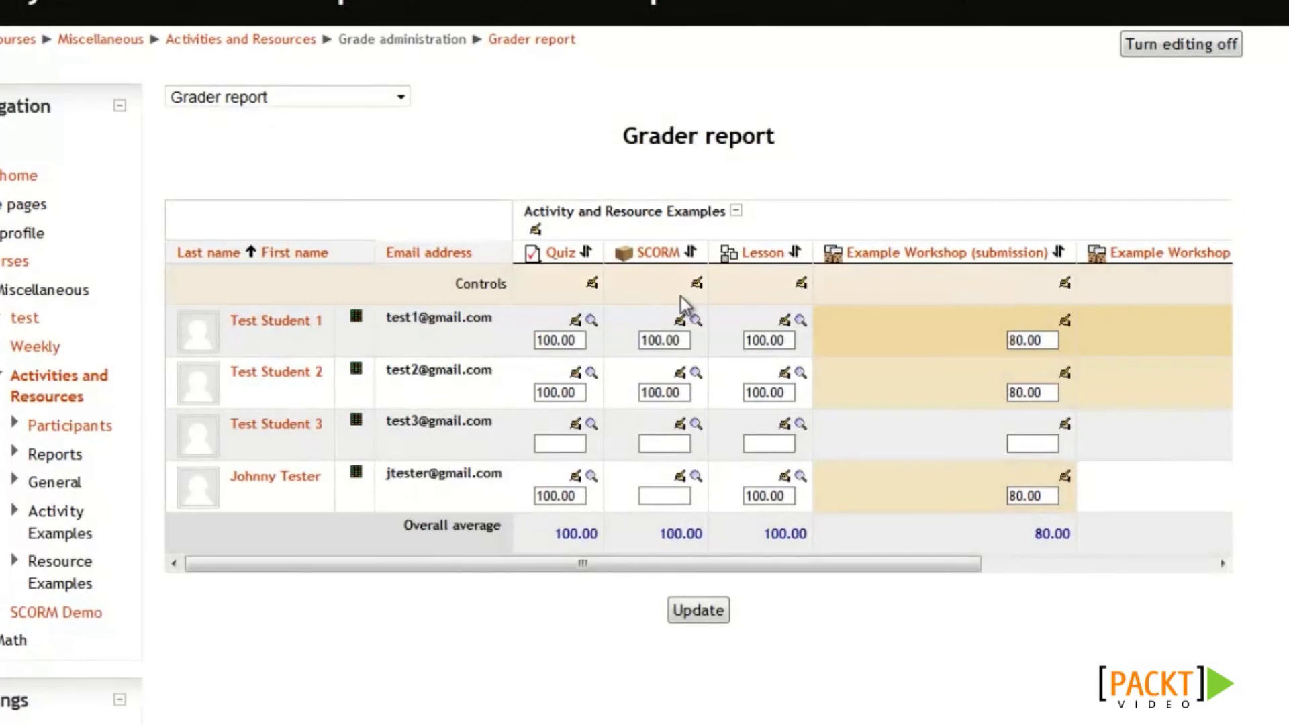
In the full view of grade categories and items, choose simple weighted mean of grades for the course and disable aggregating only non-empty grades.
click(280, 95)
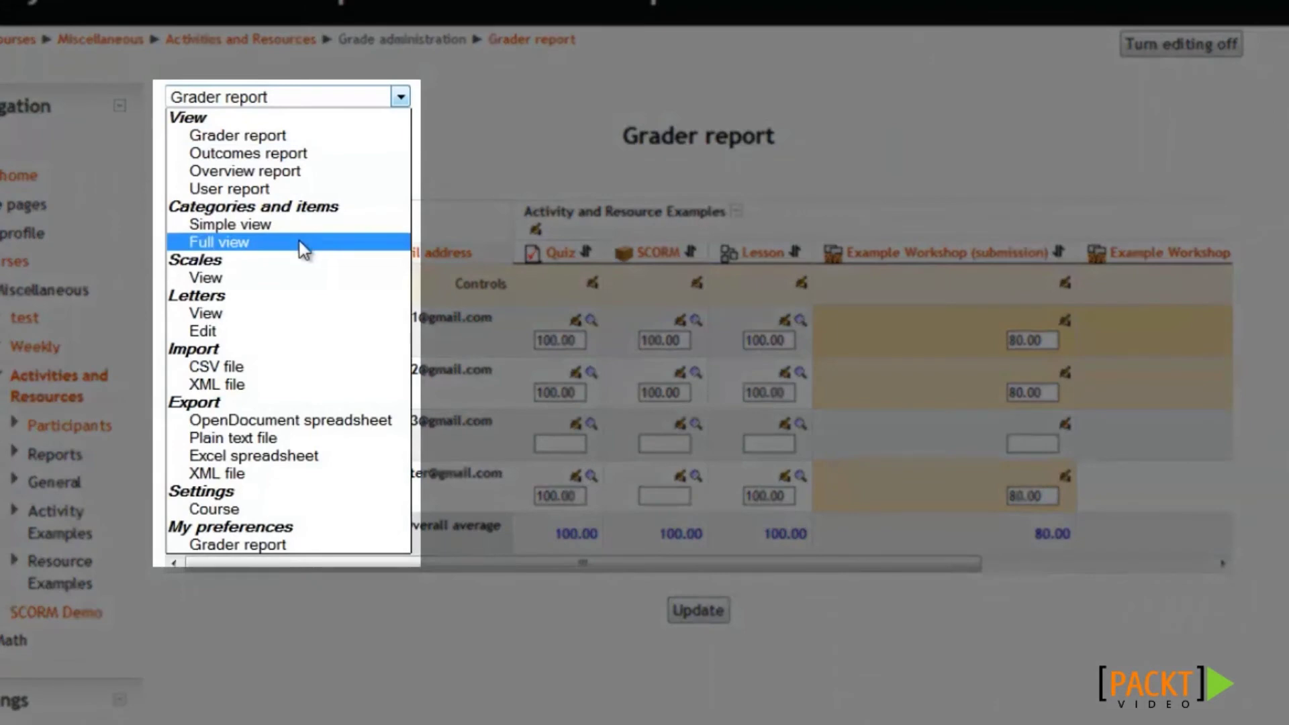
click(299, 240)
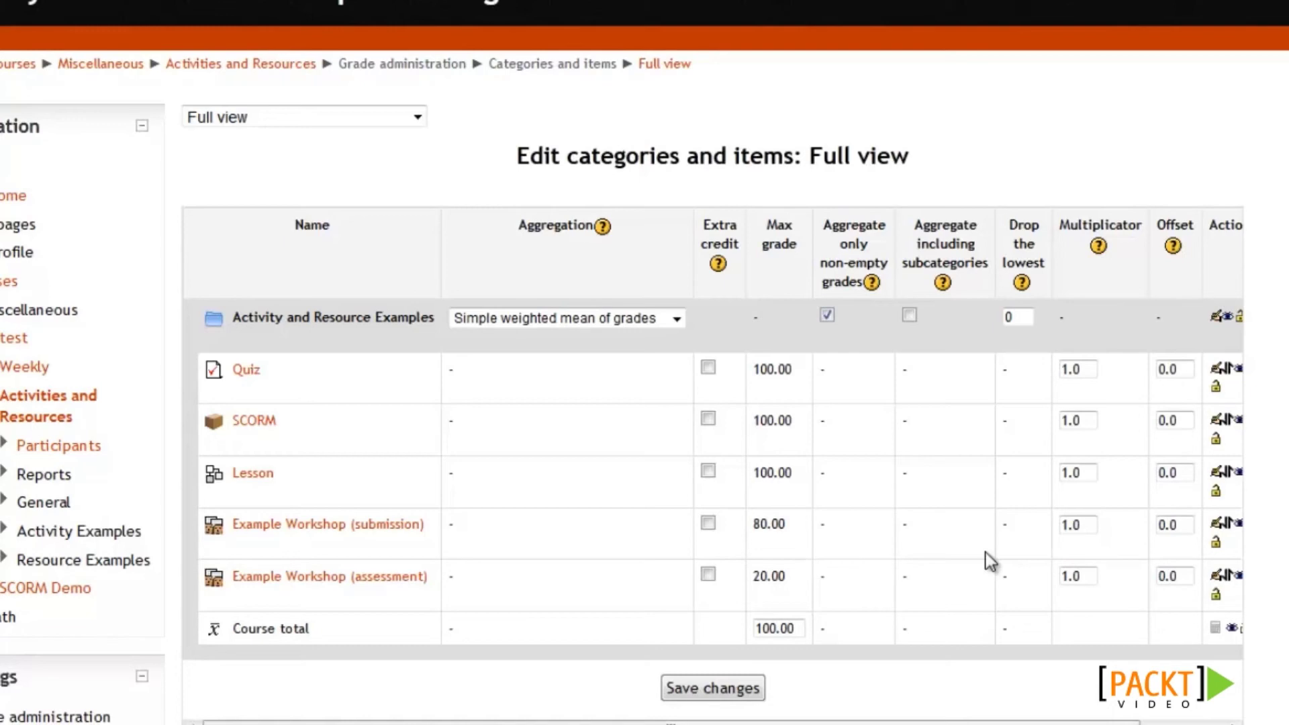
click(531, 318)
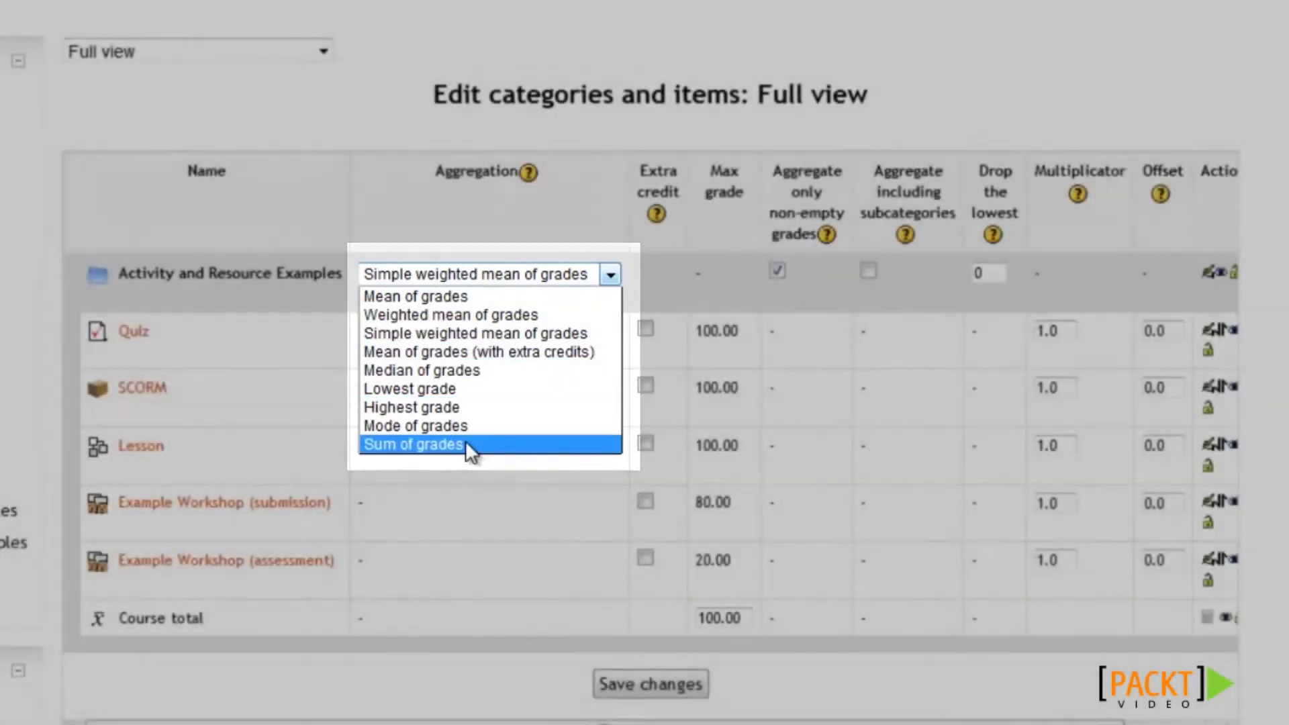
click(473, 338)
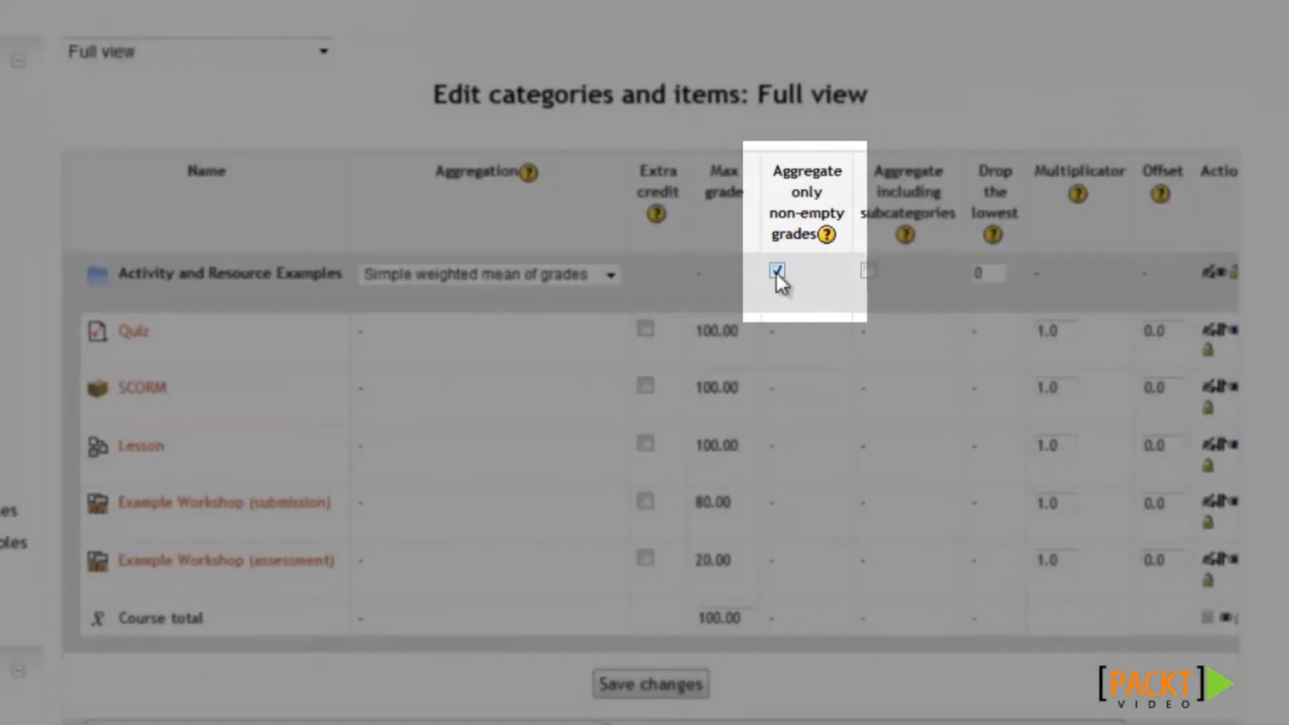
click(777, 271)
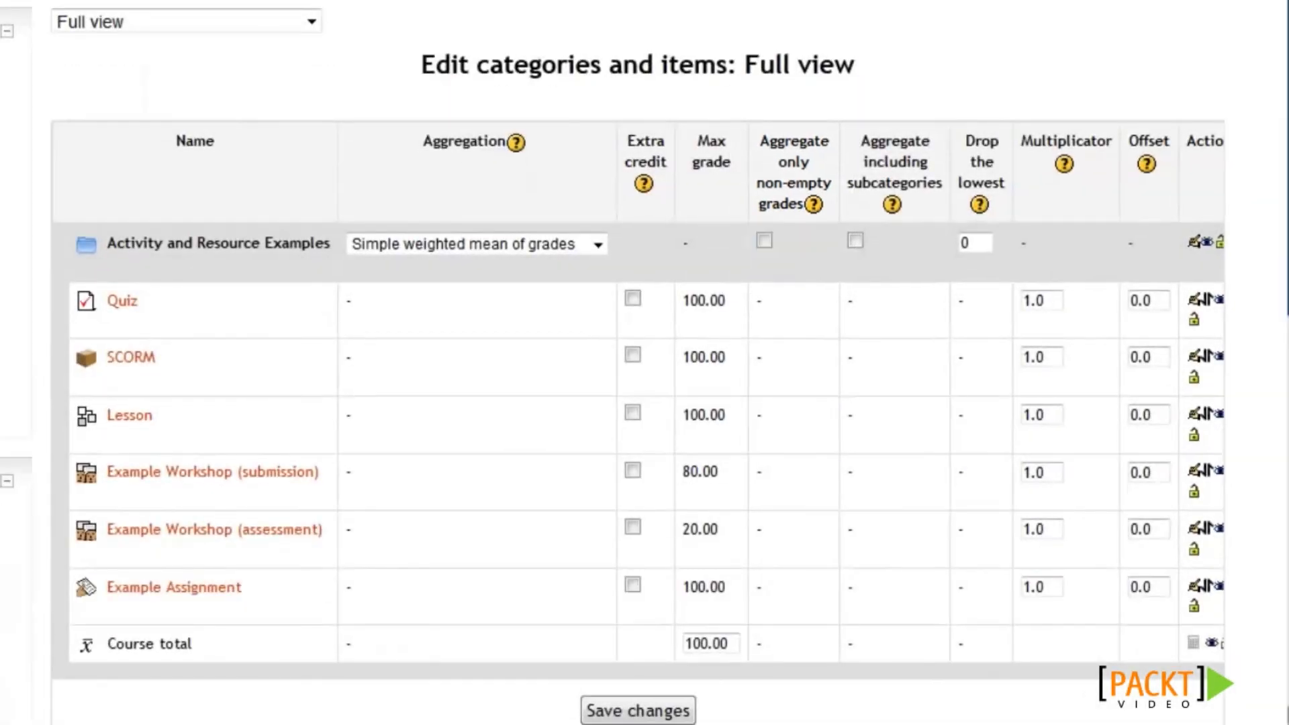
Add a grade category named "Math Category" and save it.
scroll(638, 362, down, 5)
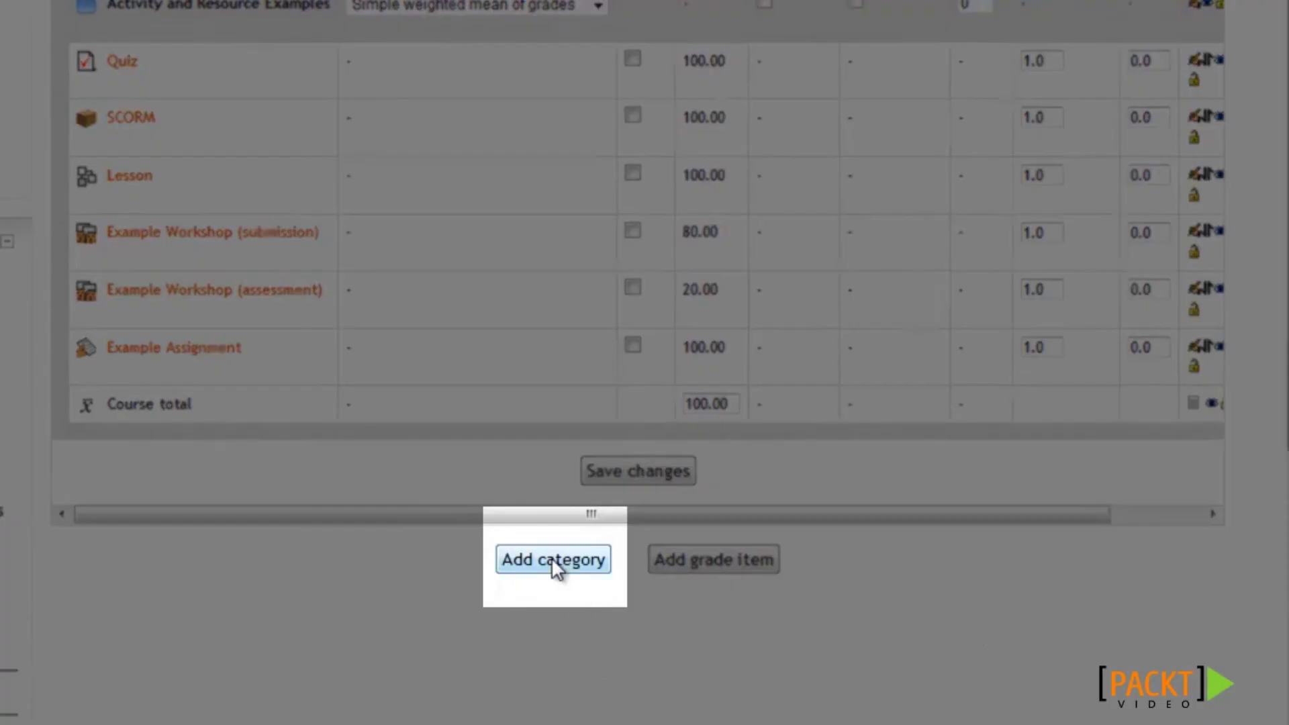
click(552, 562)
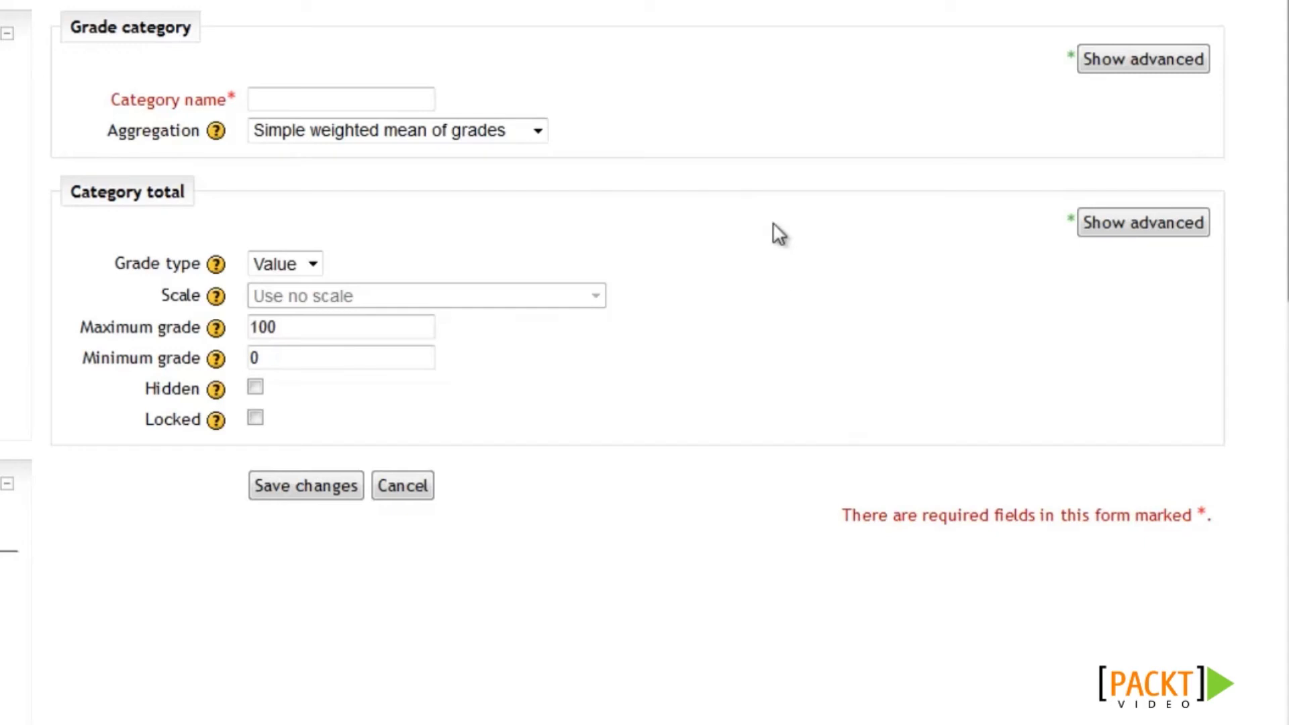
click(348, 95)
text(Math Category)
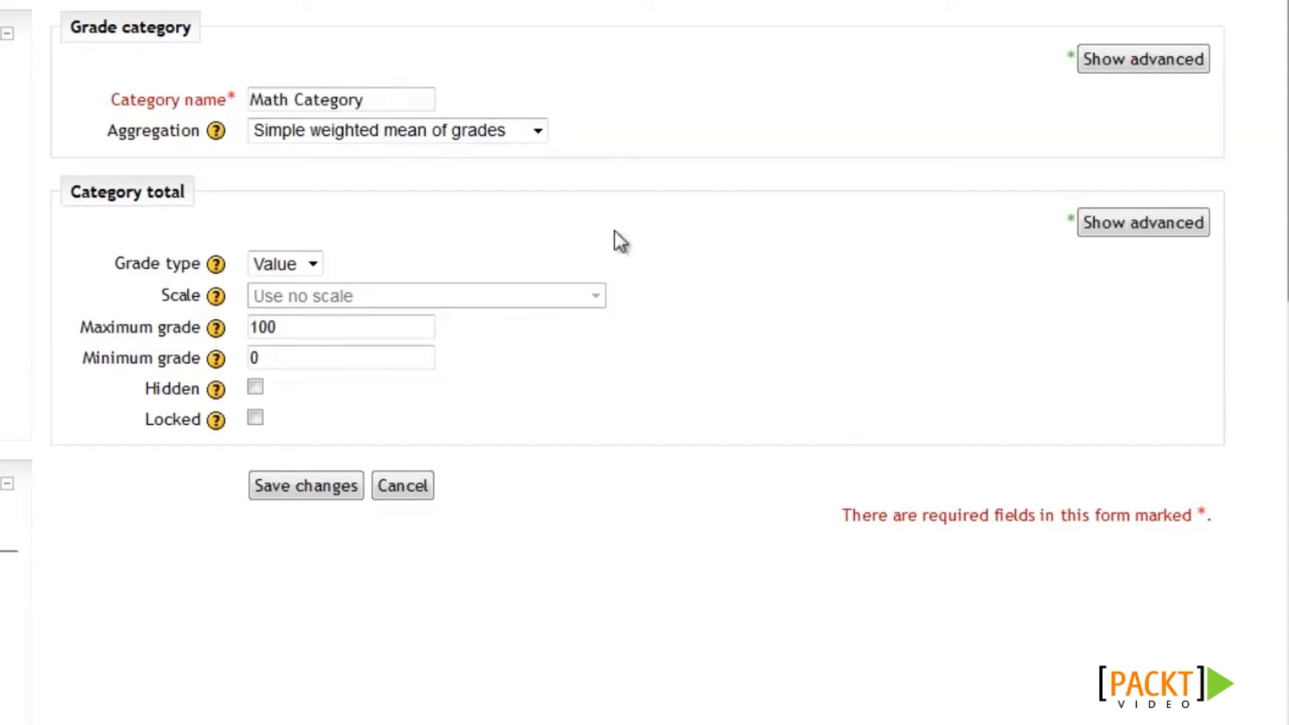
click(306, 489)
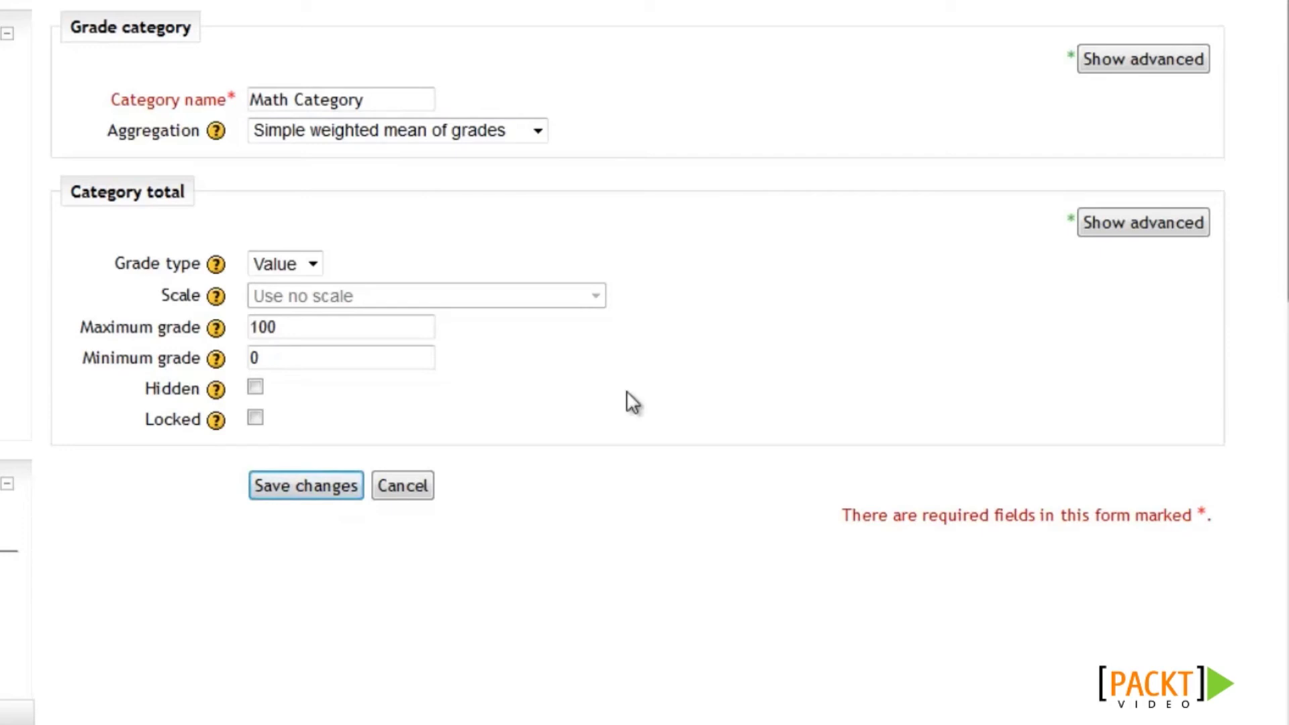
Move the Quiz grade item into the Math Category.
scroll(631, 402, down, 2)
scroll(625, 392, down, 3)
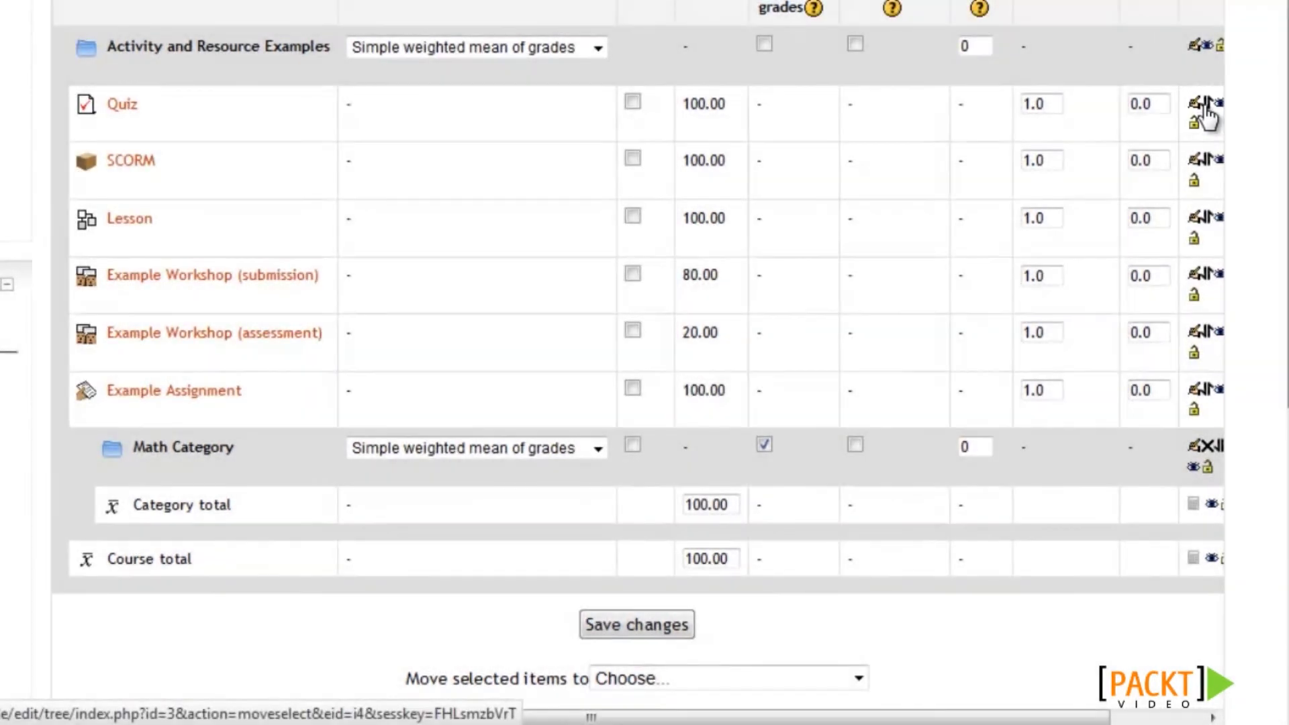
click(1207, 111)
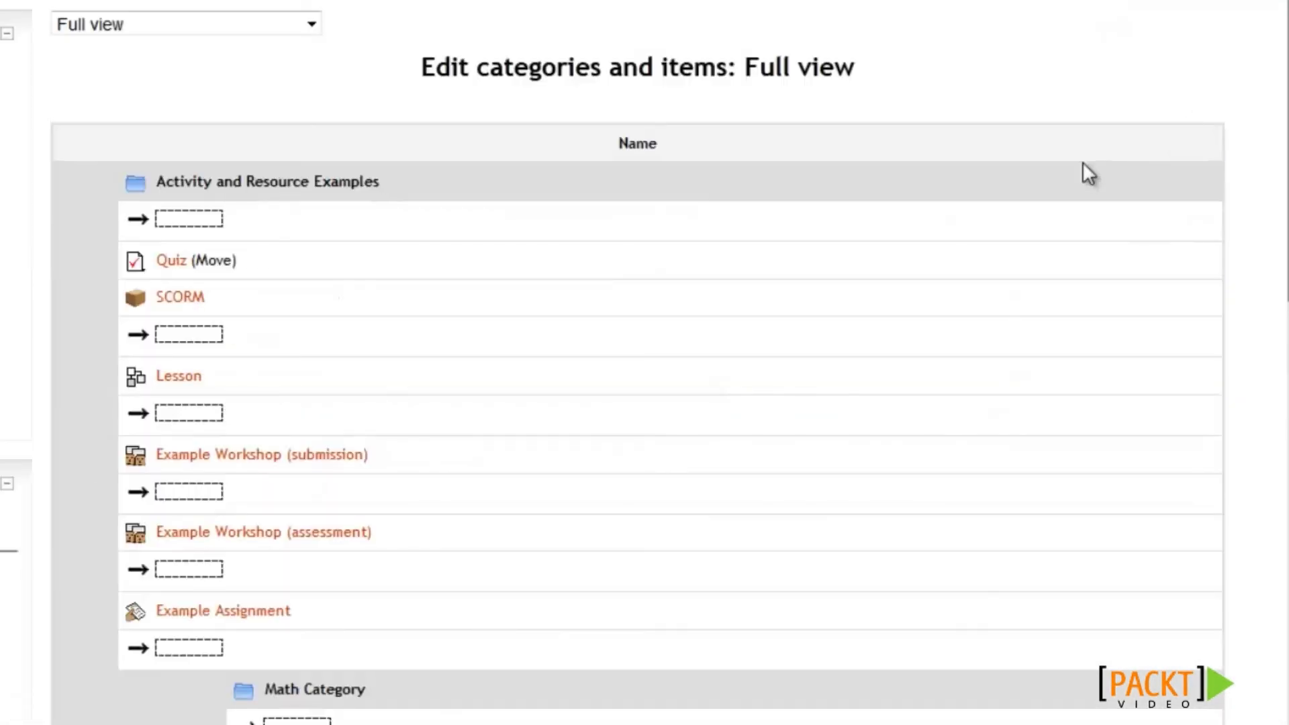
scroll(1082, 163, down, 6)
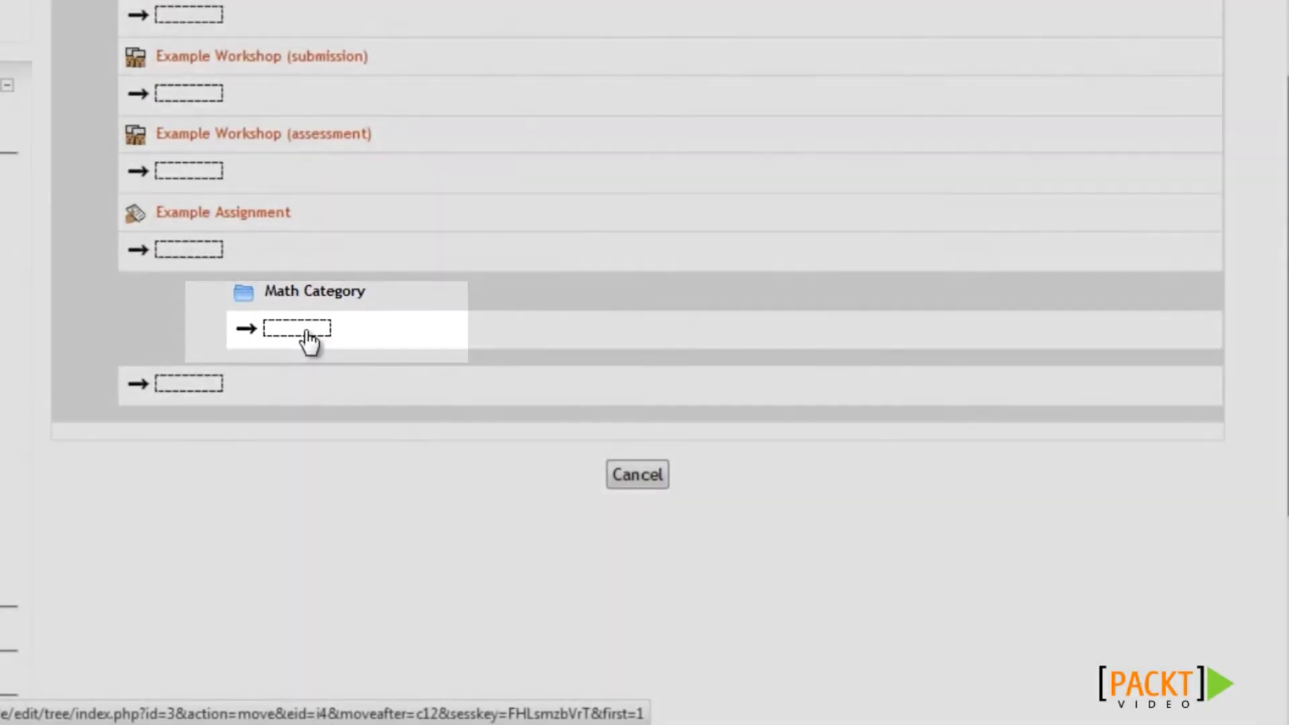
click(306, 331)
scroll(292, 359, down, 2)
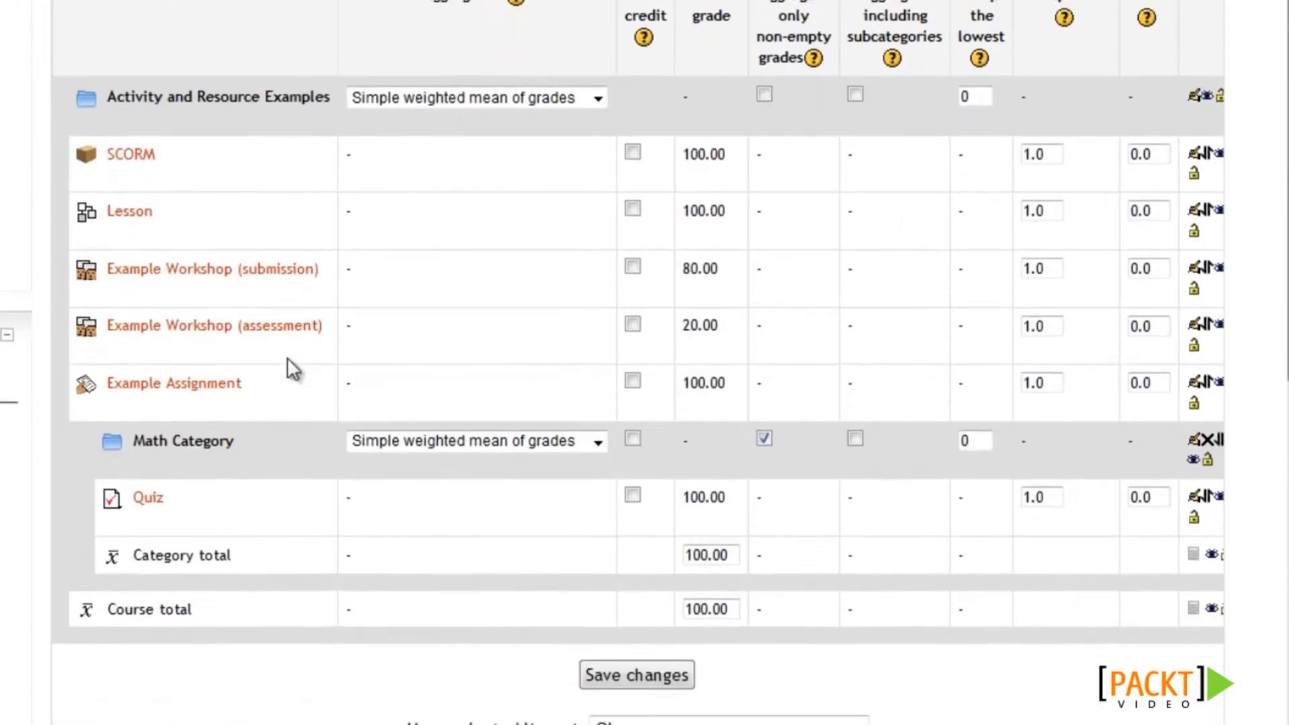
Review the Math Category's aggregation methods and save the changes to the grade categories and items.
scroll(293, 369, down, 2)
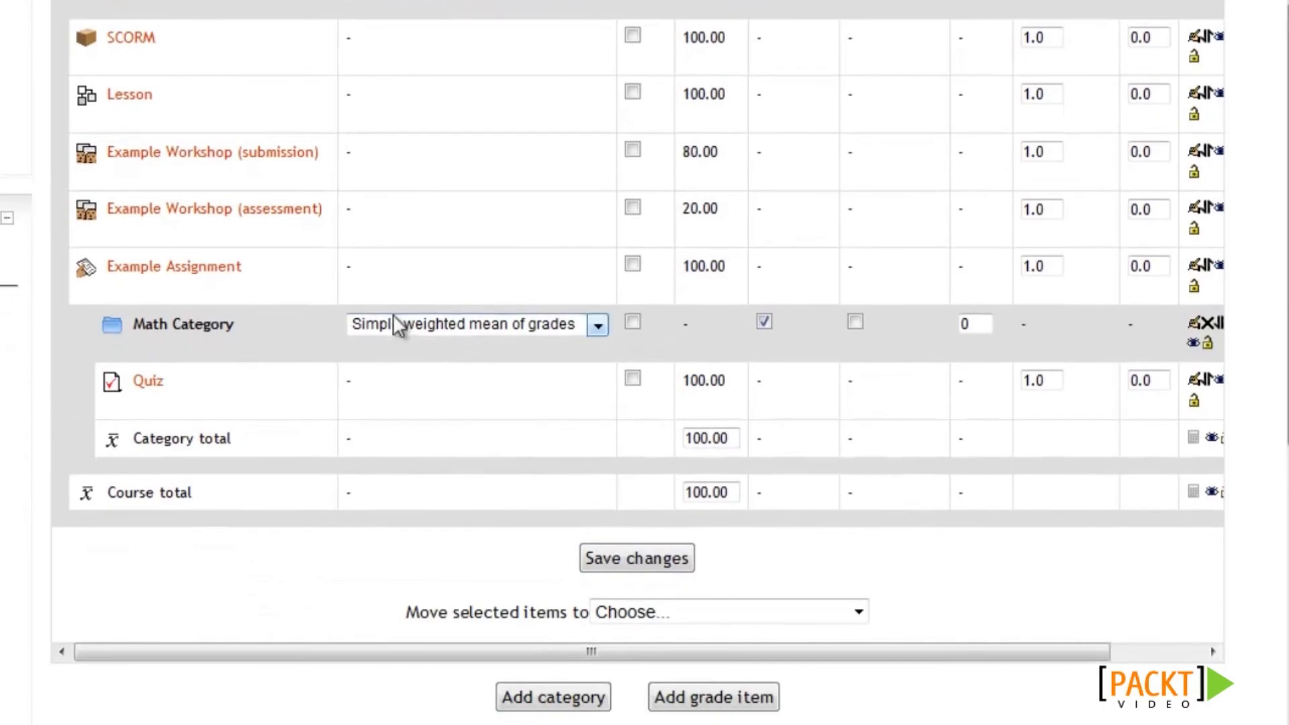
click(441, 321)
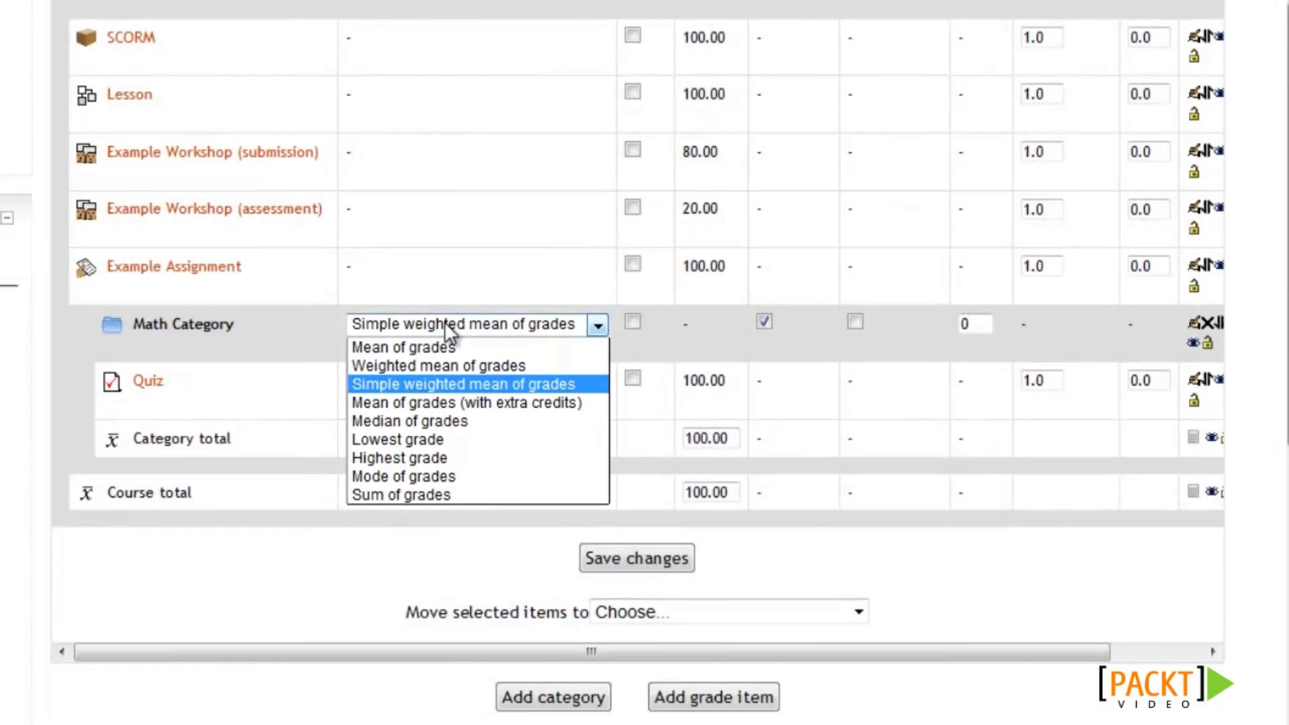
click(445, 321)
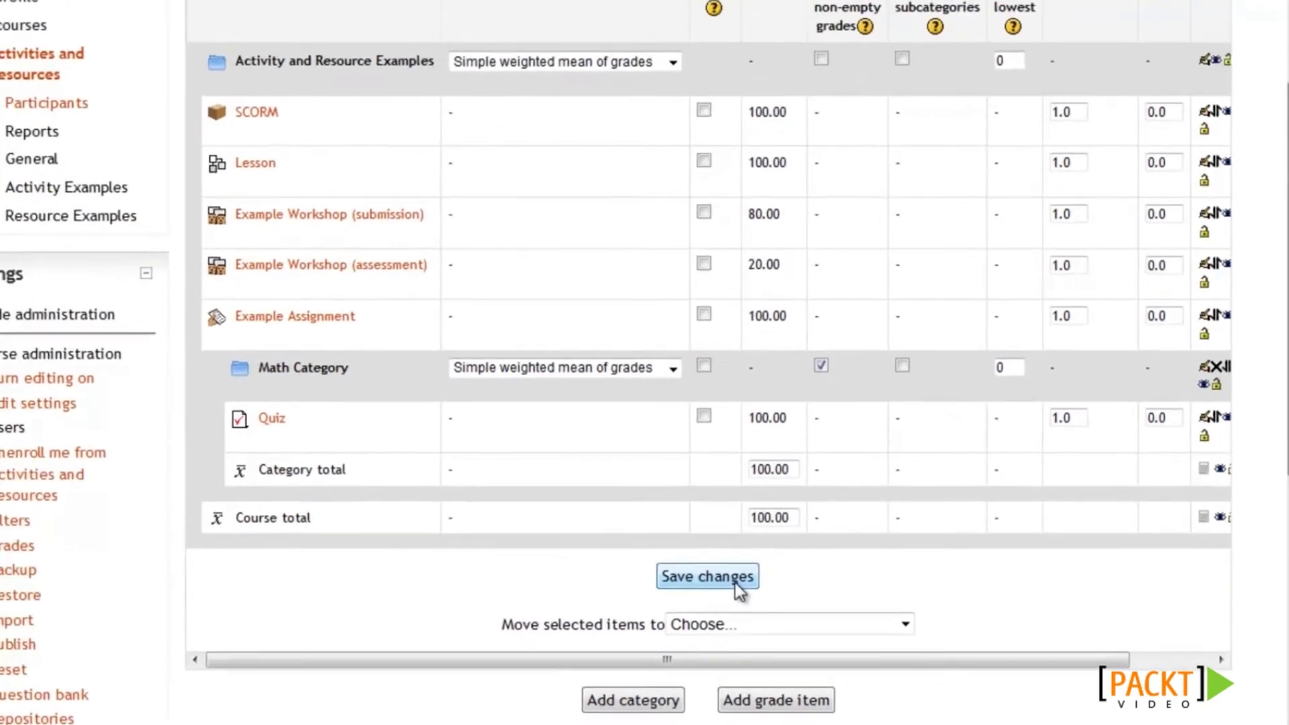
click(735, 581)
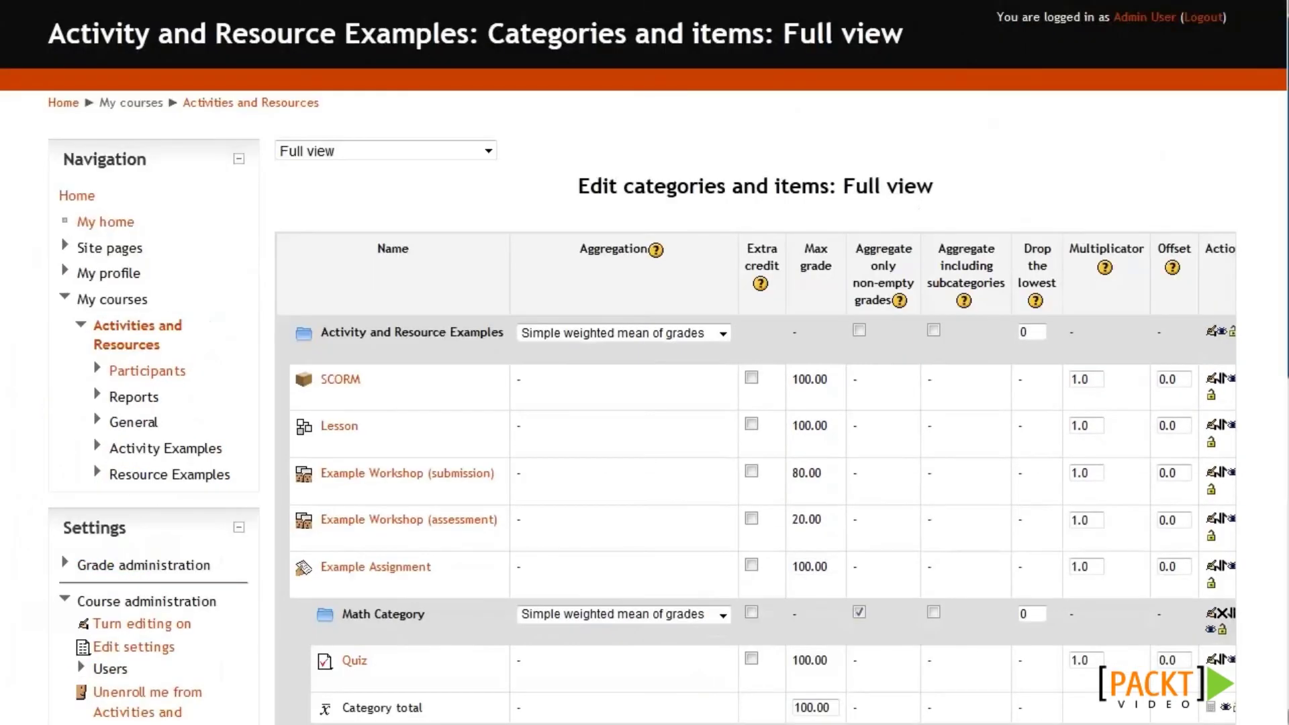
scroll(645, 362, down, 1)
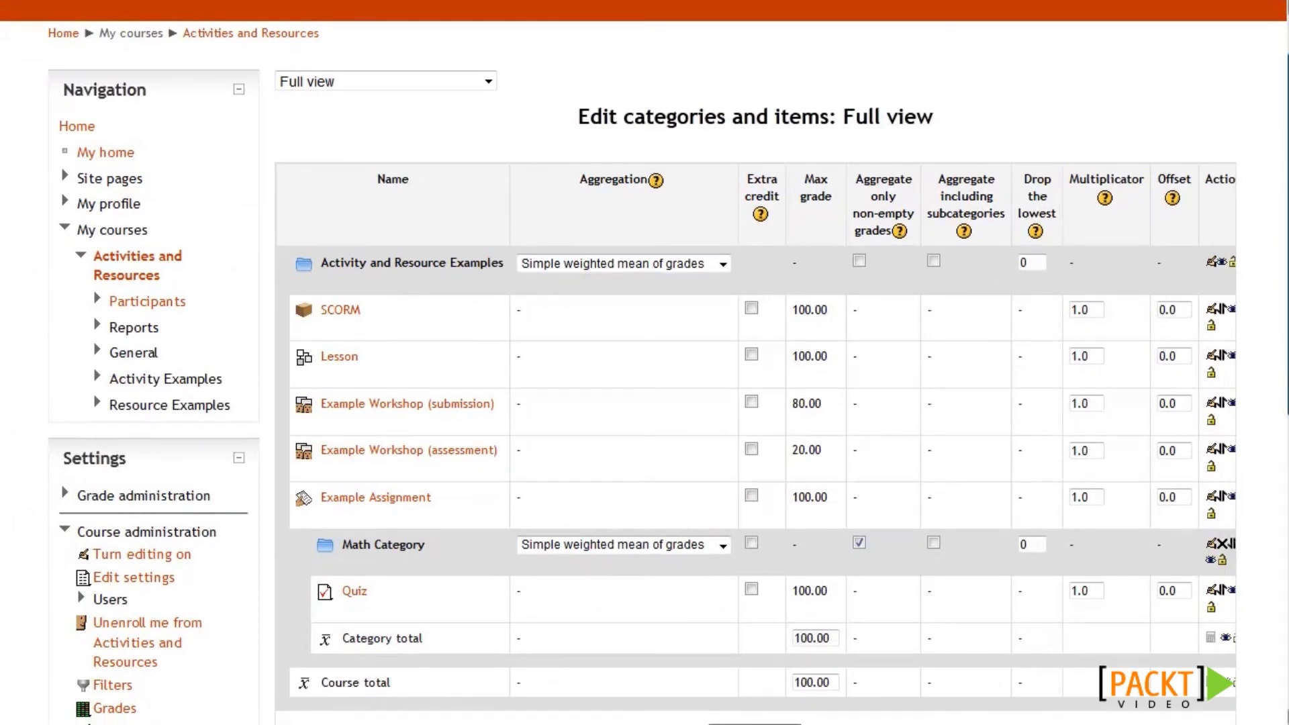
scroll(644, 363, up, 1)
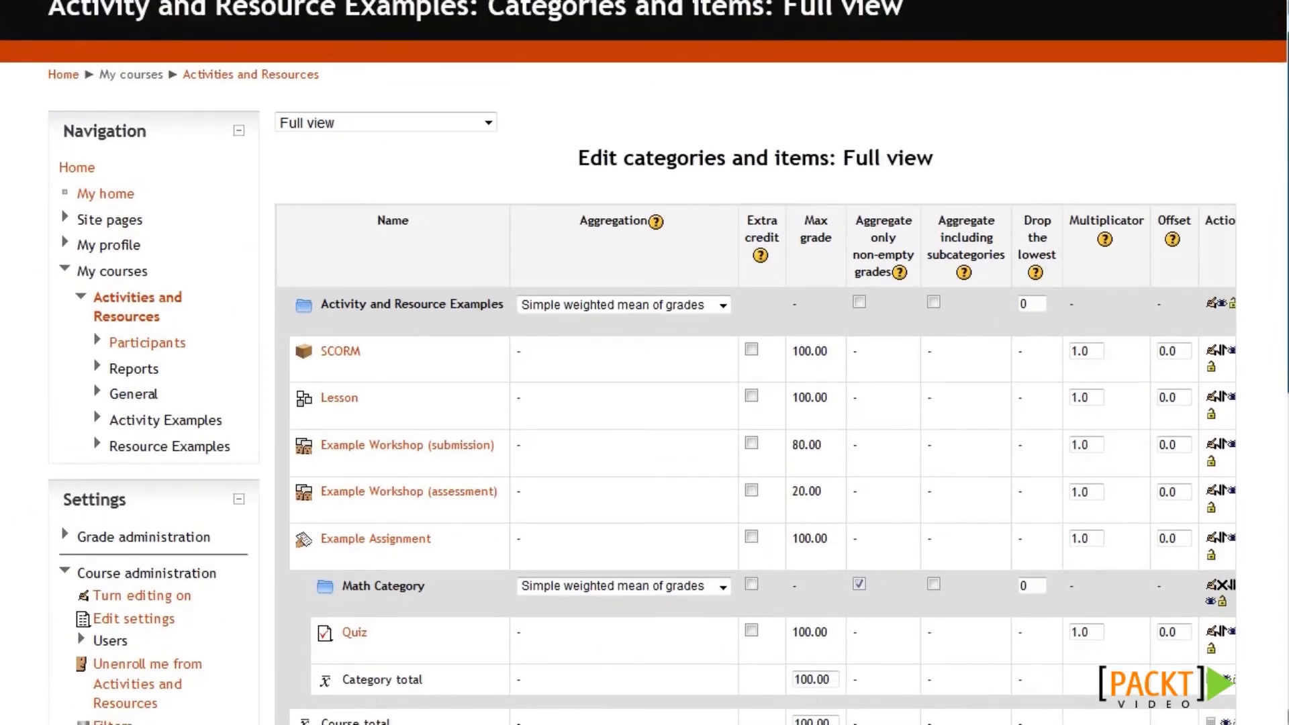
scroll(644, 362, down, 1)
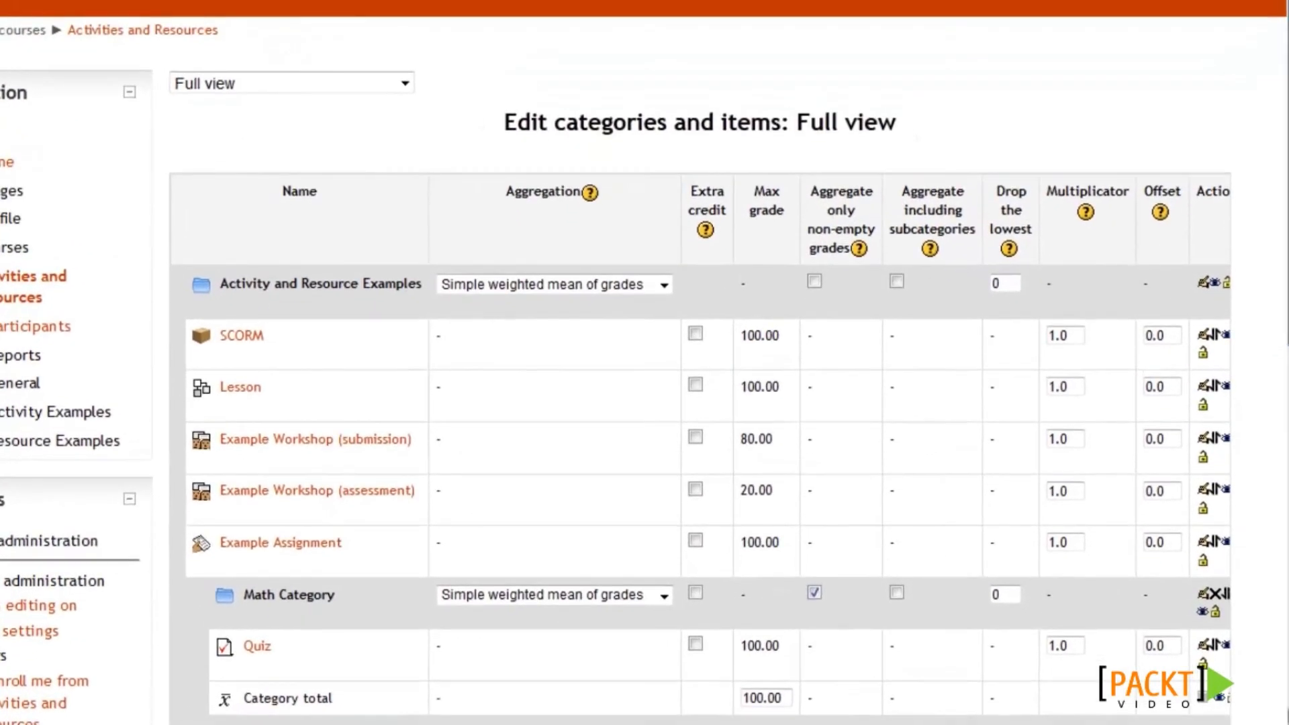
Open the personal grader report preferences and examine the show/hide toggles, special rows and general settings.
click(331, 84)
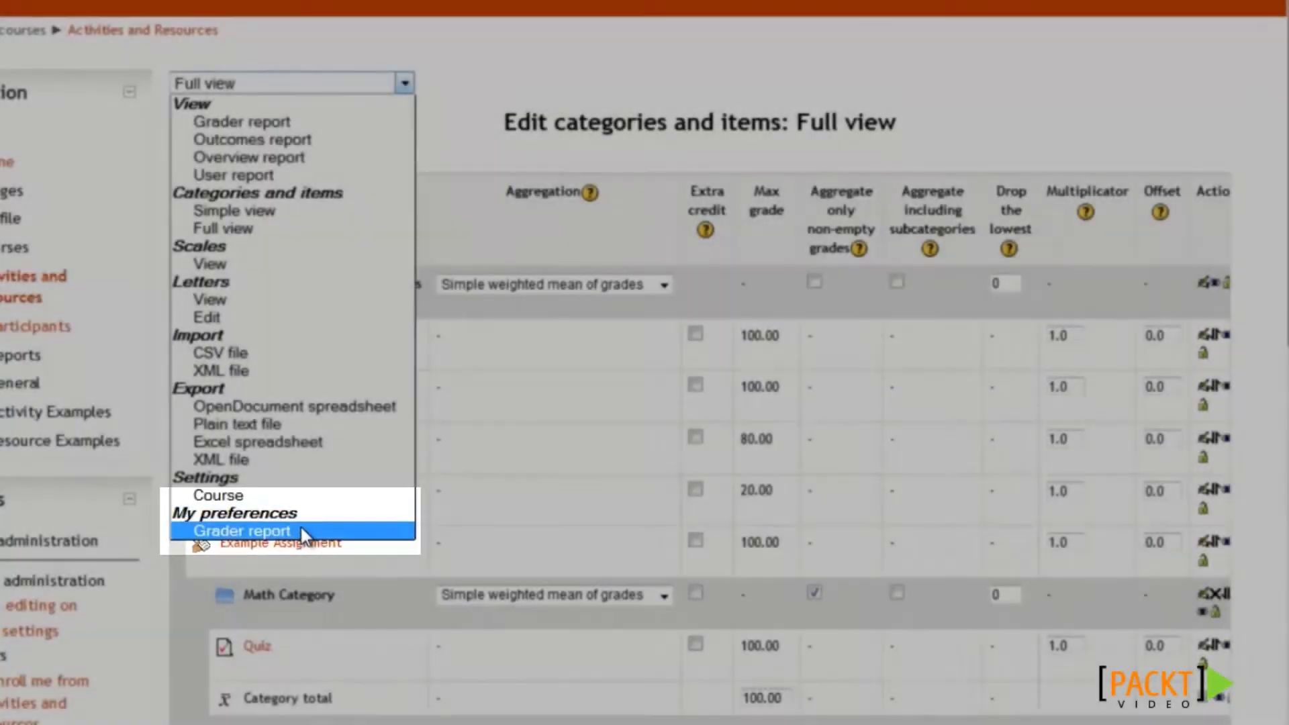
click(301, 529)
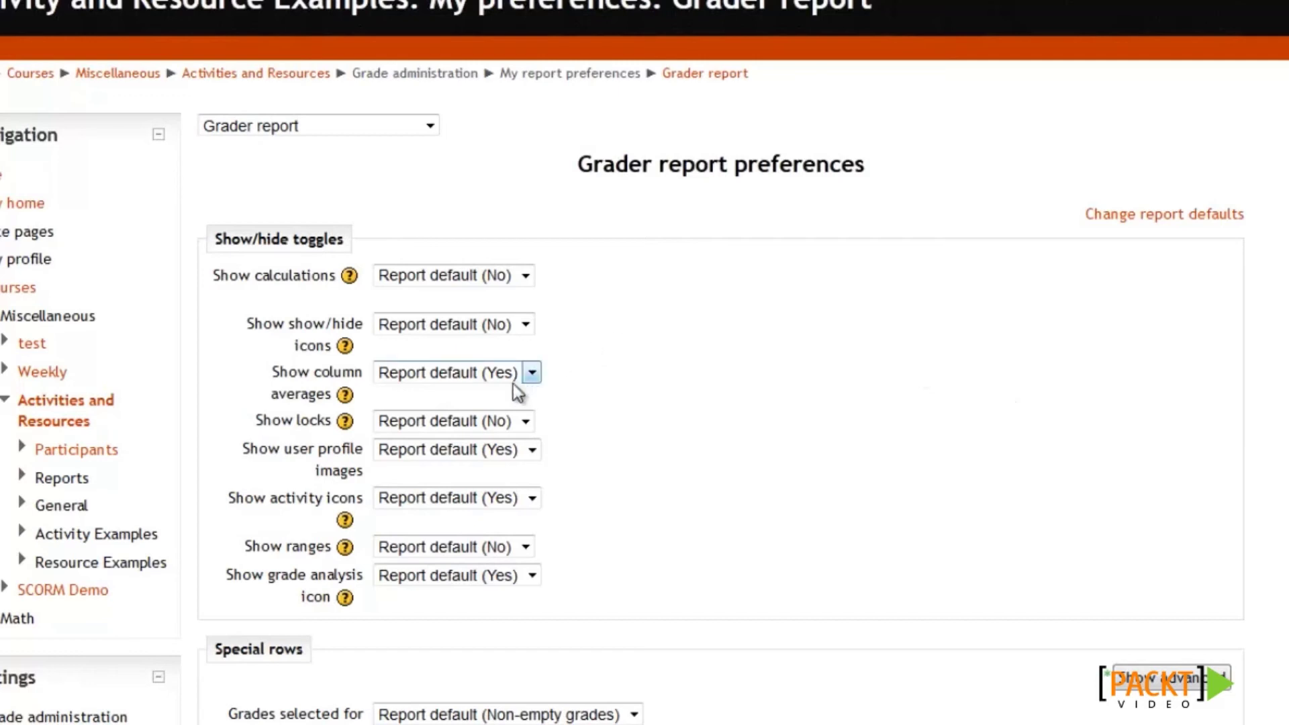
scroll(527, 471, down, 1)
scroll(527, 471, down, 1)
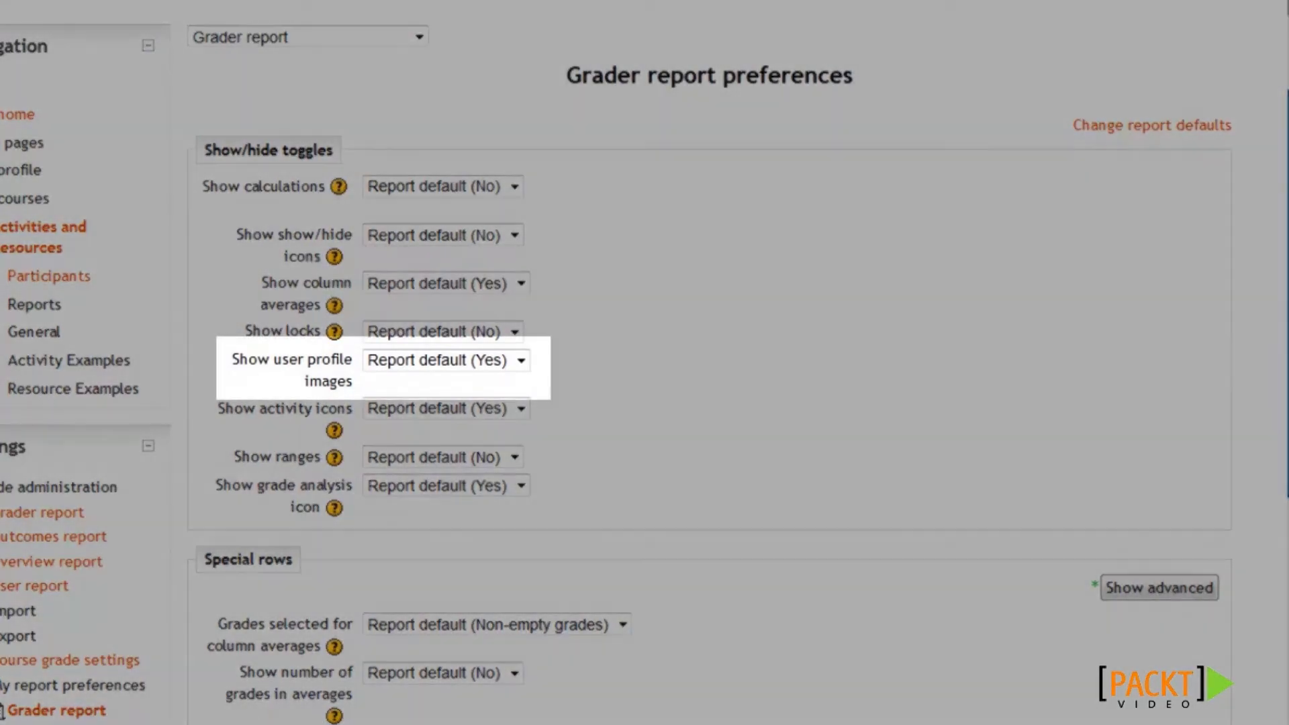
scroll(644, 362, down, 5)
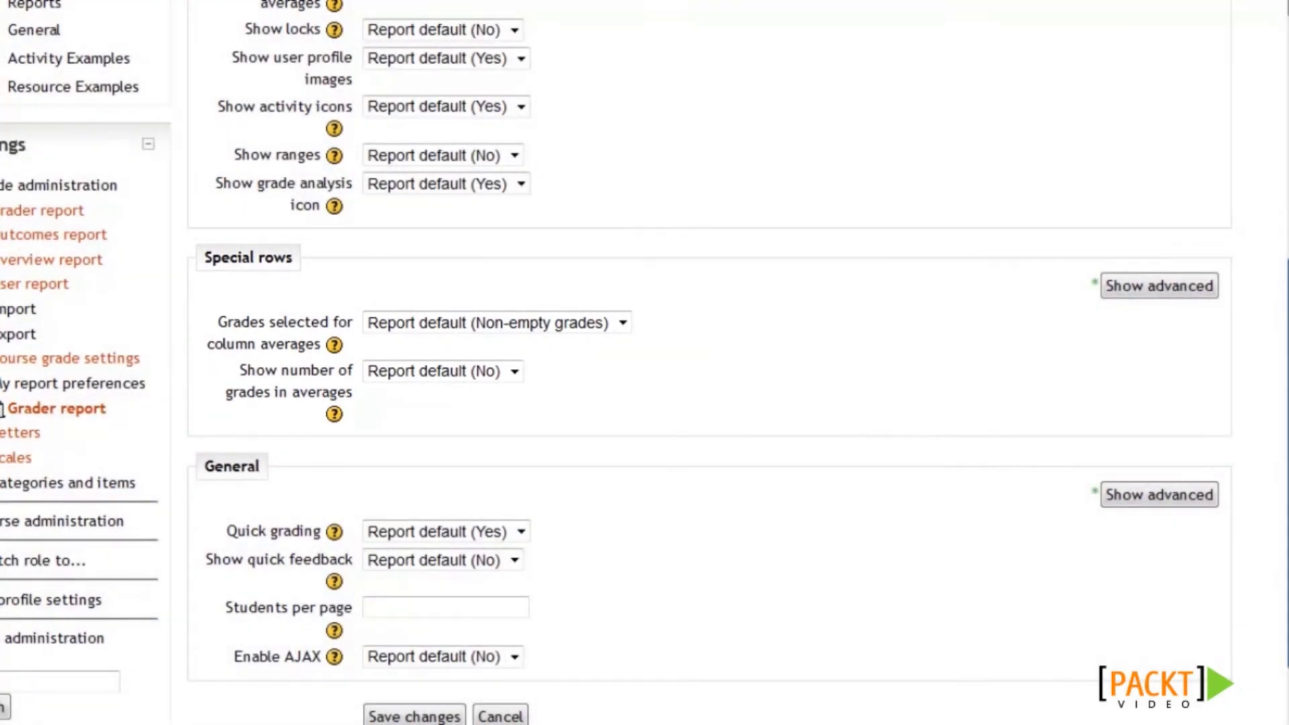
drag(1287, 462, 1288, 487)
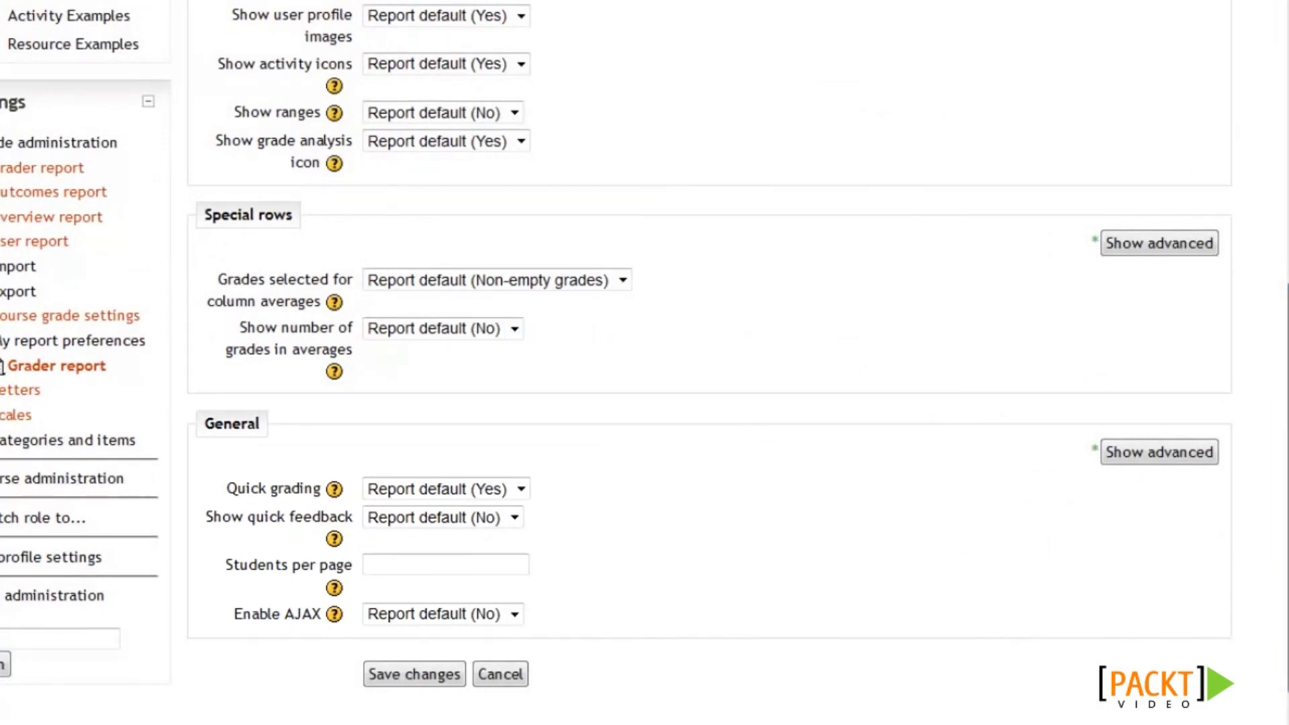
scroll(606, 353, down, 7)
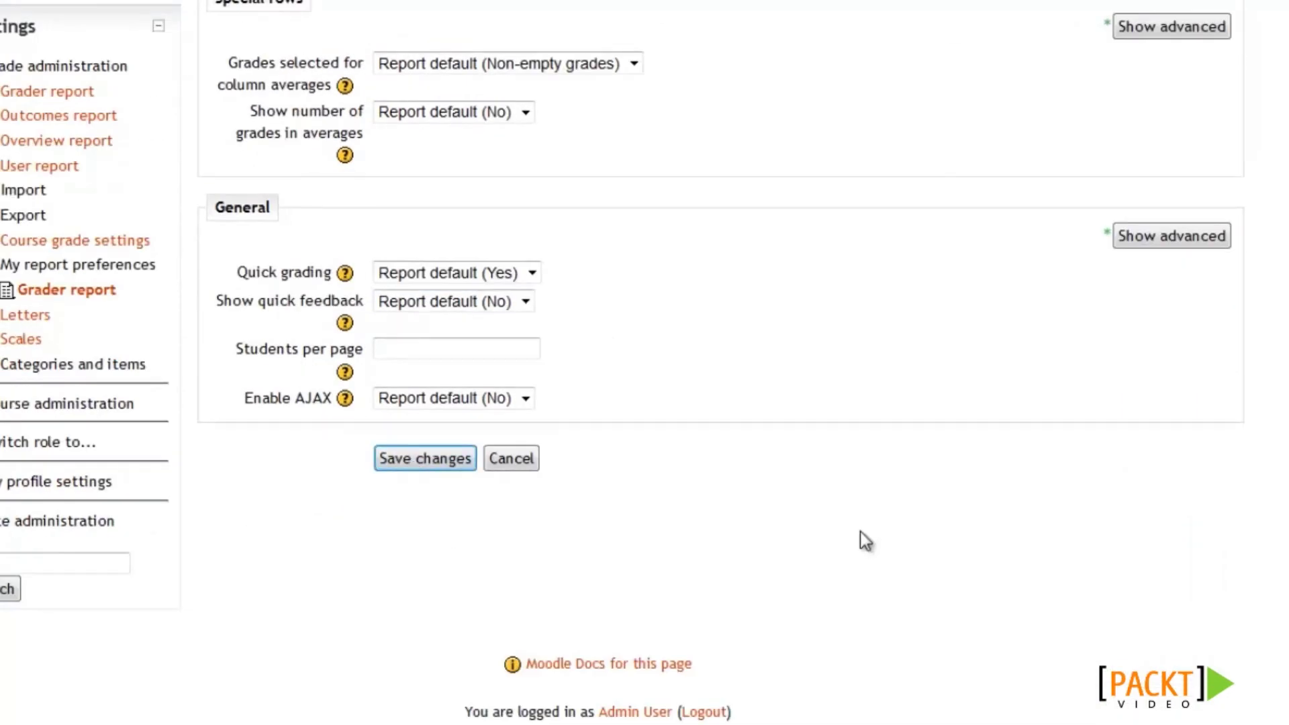
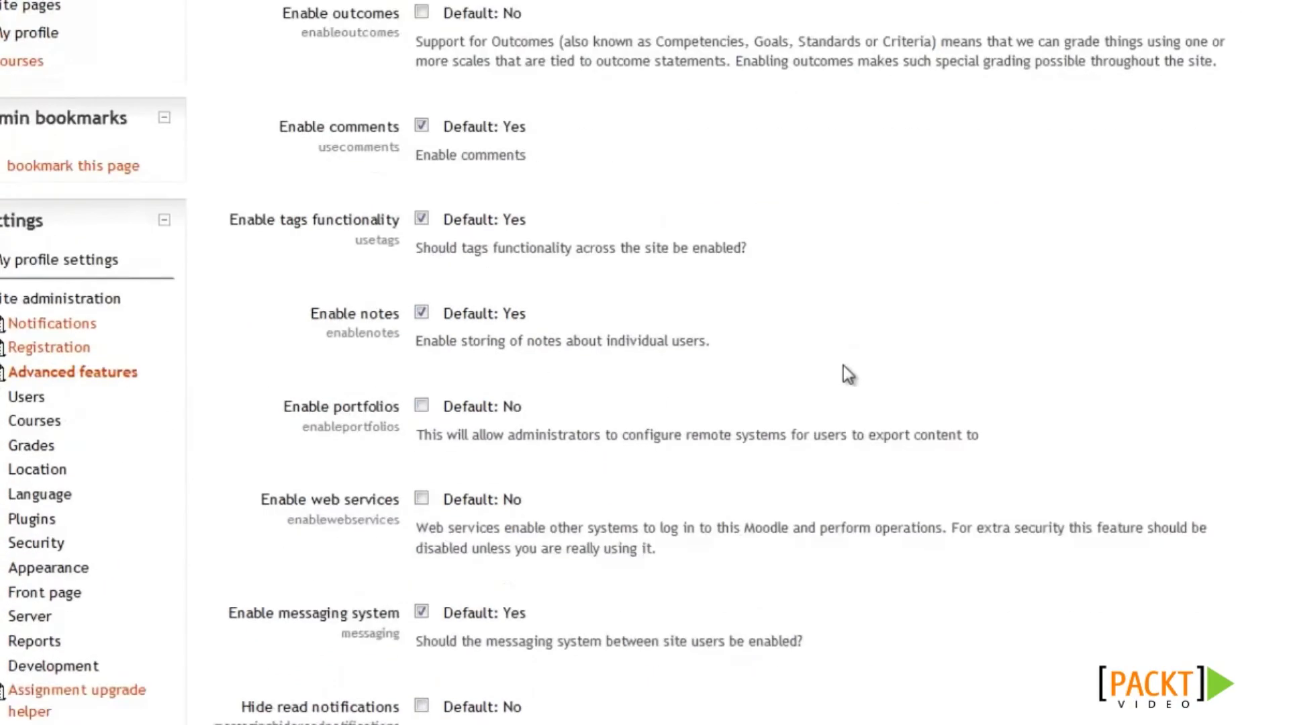
Save the site's advanced features with completion tracking enabled.
scroll(833, 381, down, 8)
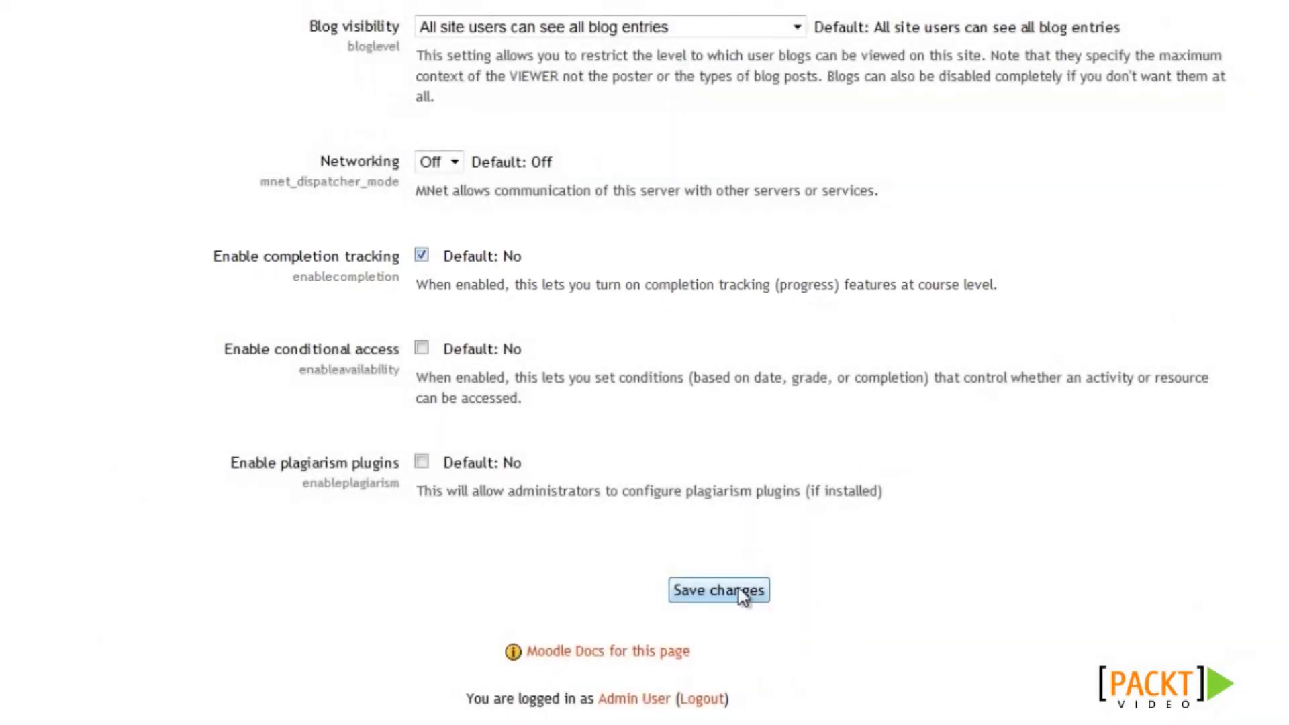
click(739, 590)
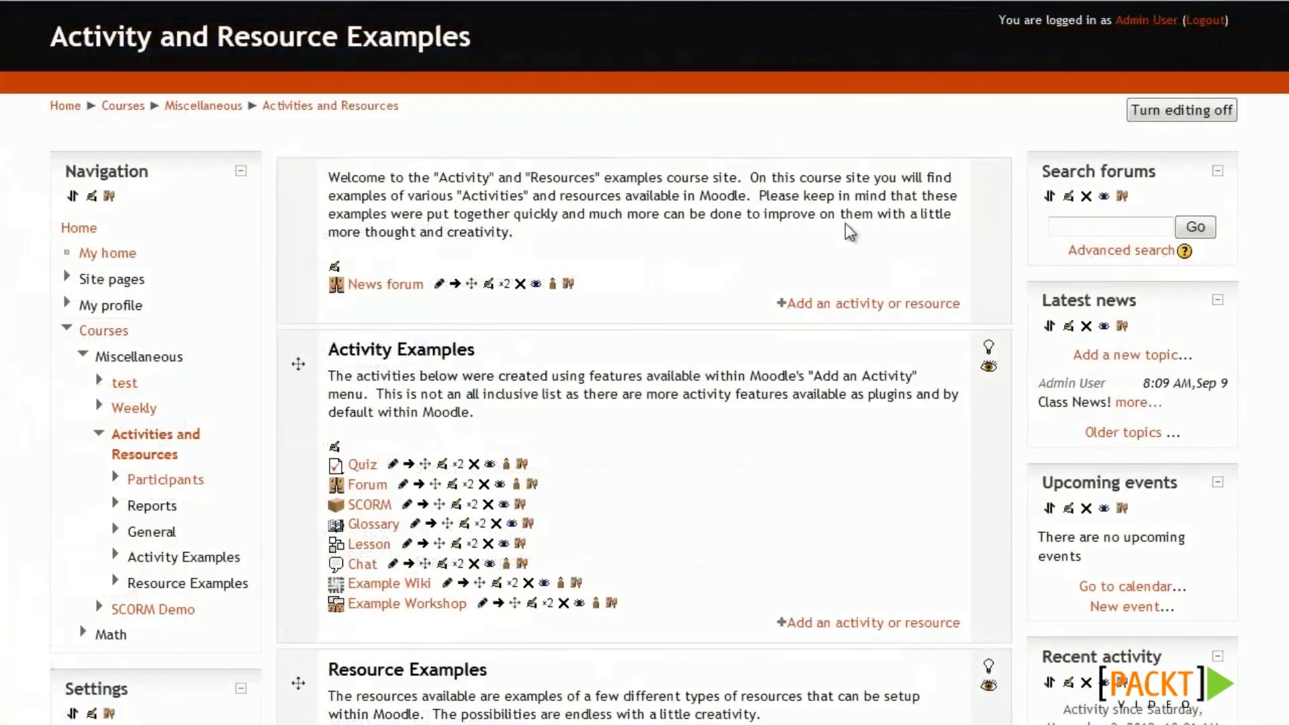
In the course settings, set completion tracking to "Enabled, control via completion and activity settings" and save the changes.
scroll(846, 231, down, 8)
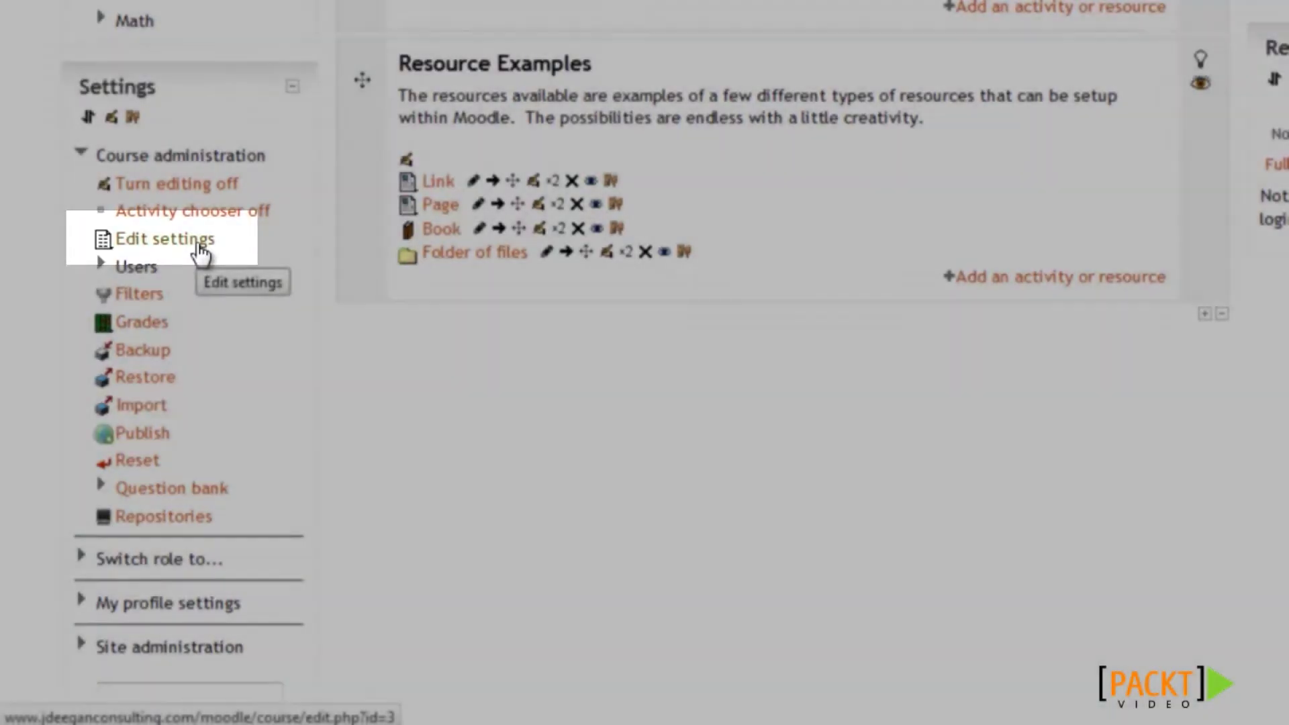
click(201, 252)
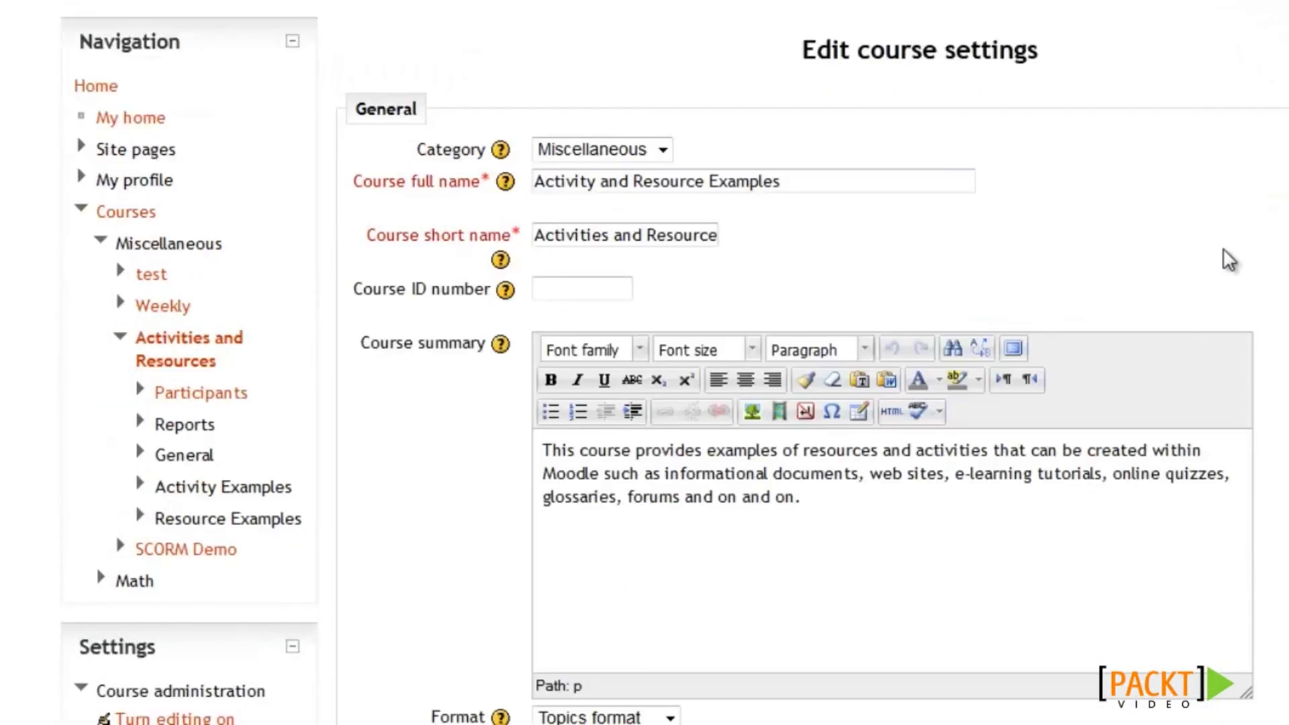
scroll(1224, 252, down, 20)
scroll(1226, 259, down, 4)
scroll(1226, 260, up, 6)
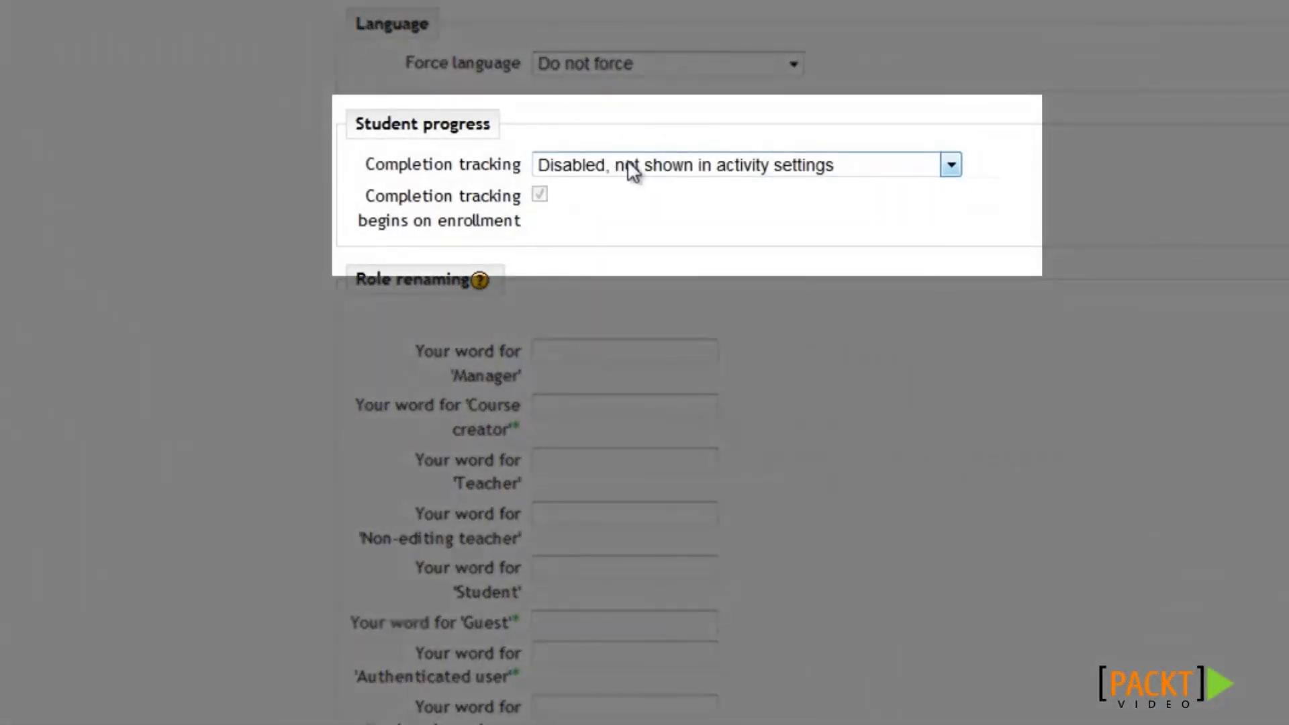
click(631, 171)
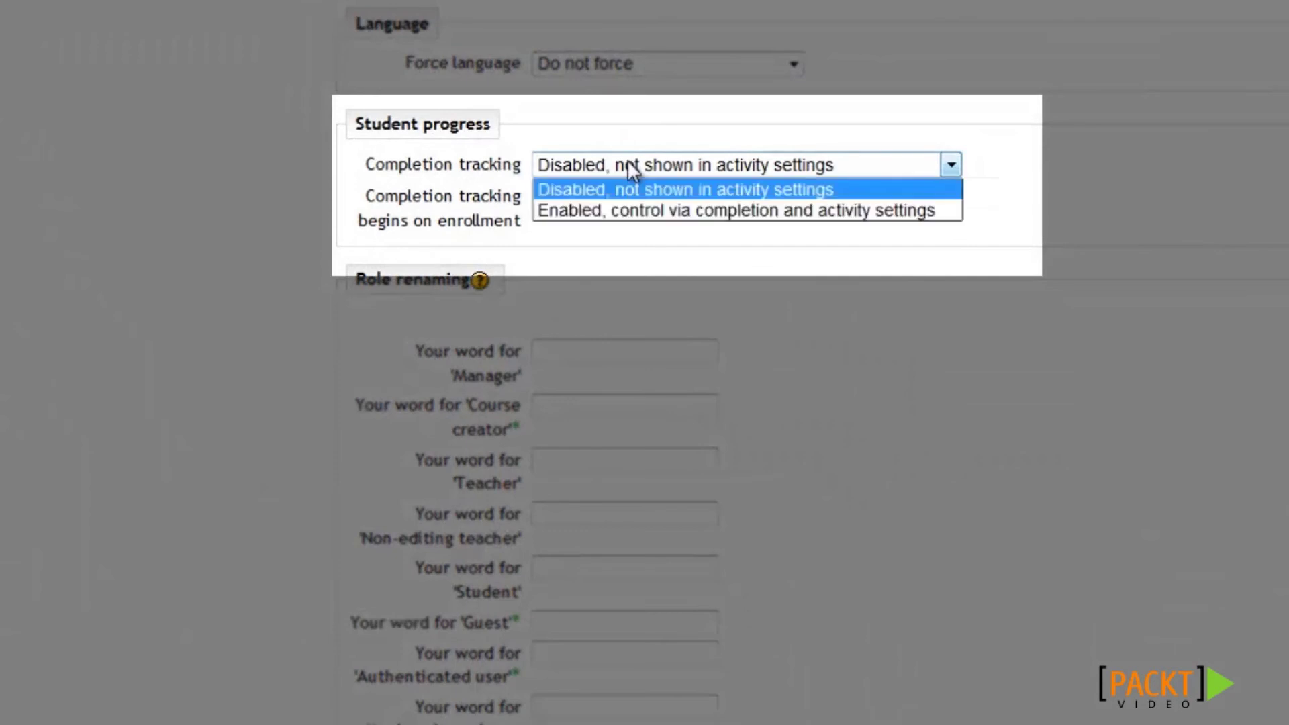
click(625, 210)
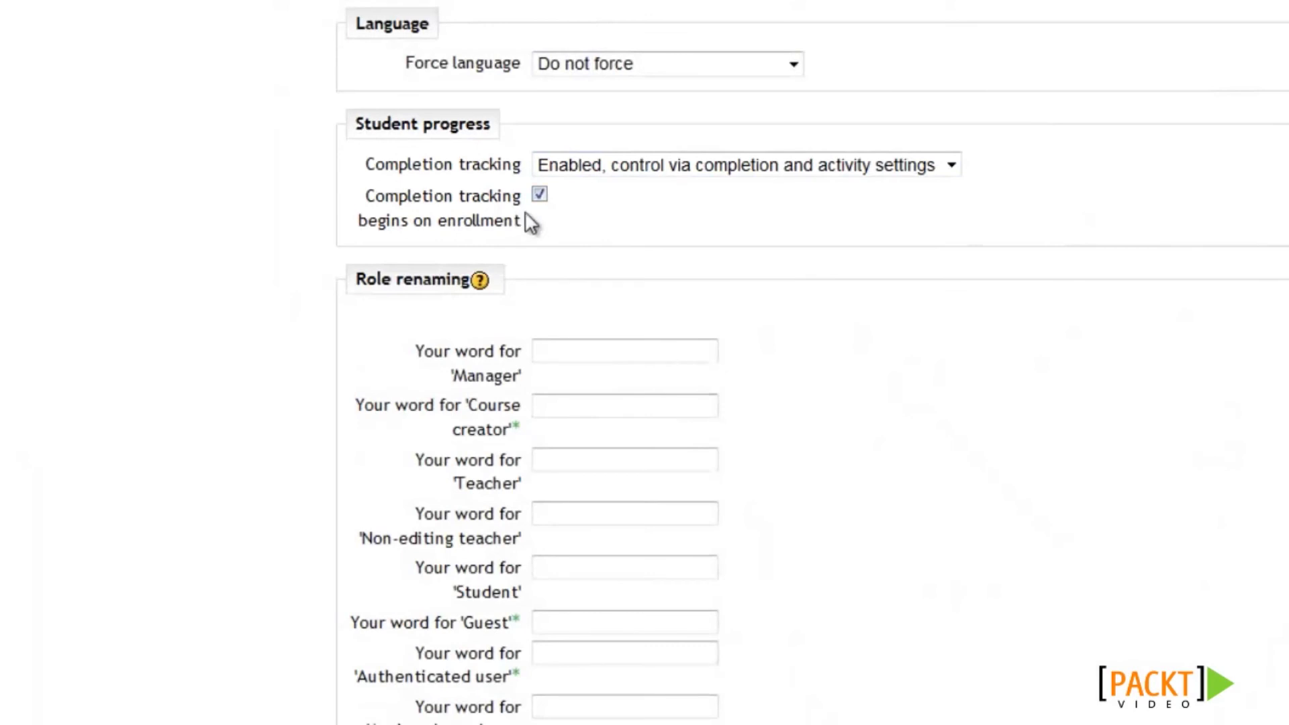
scroll(570, 225, down, 2)
scroll(568, 225, down, 3)
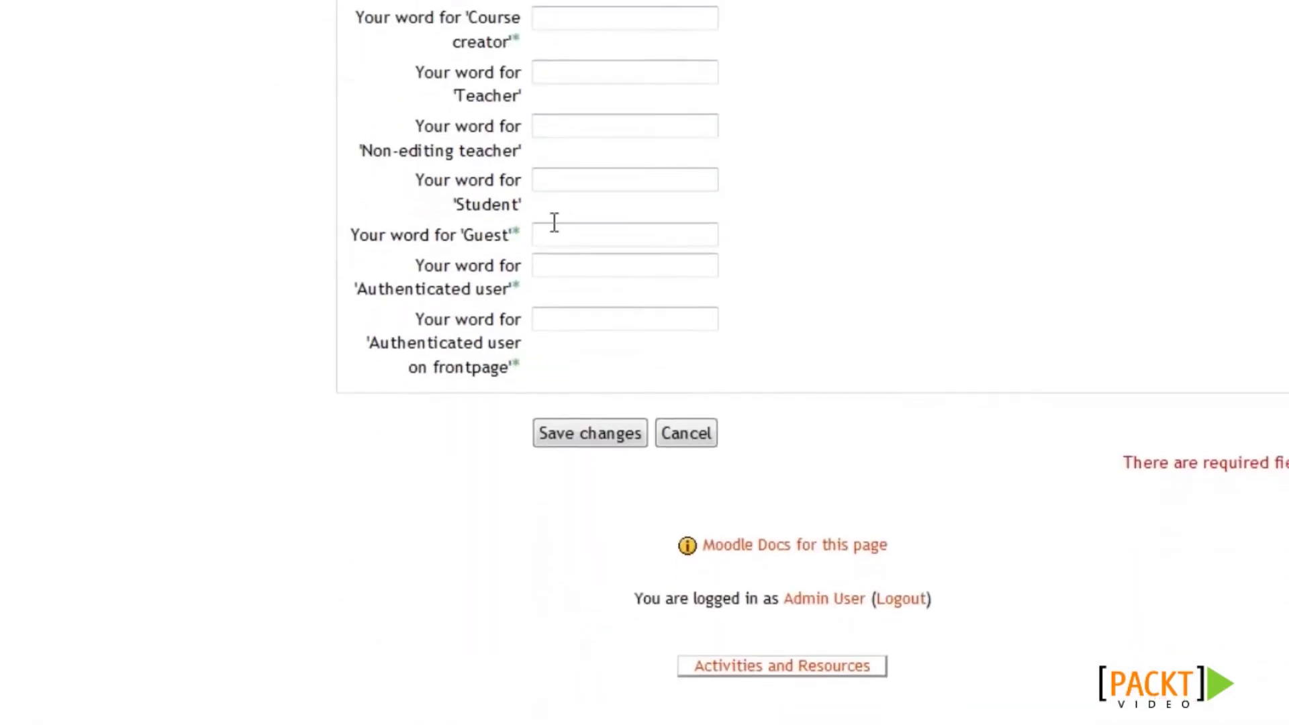
click(578, 429)
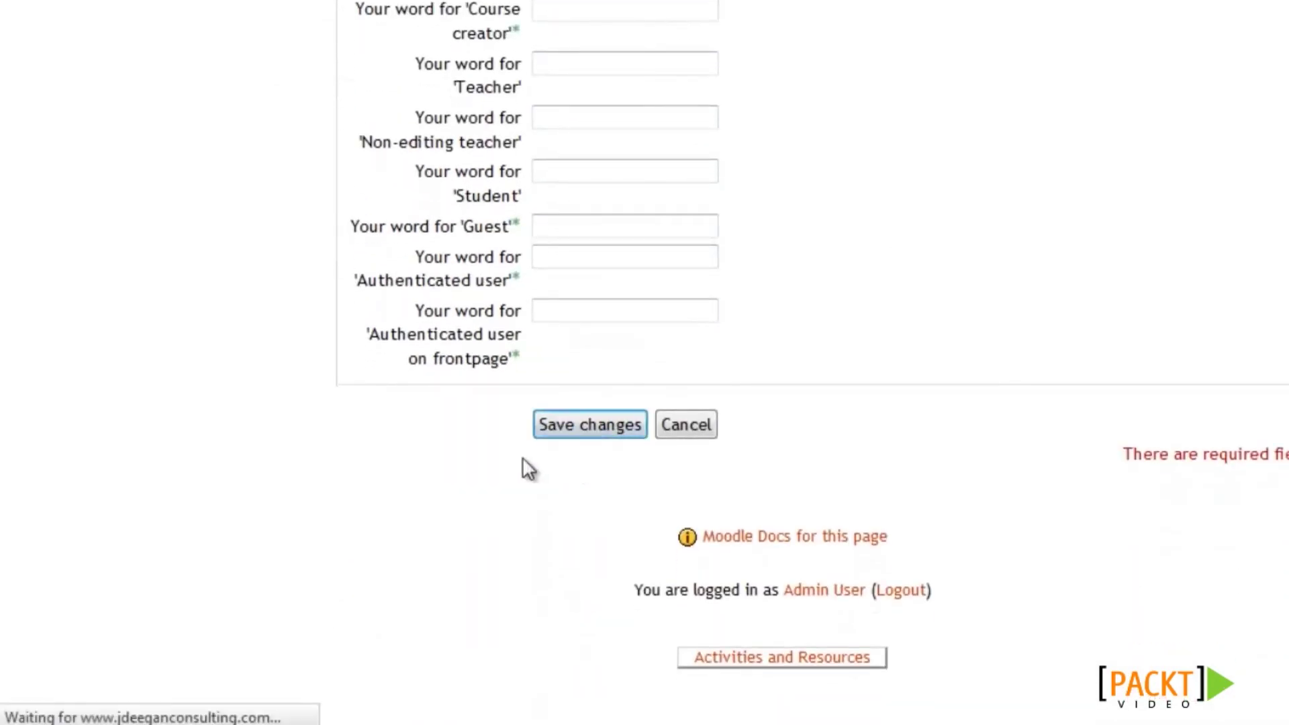
Open the course's completion tracking settings and add Miscellaneous / test to the selected prerequisite courses.
scroll(762, 435, down, 2)
scroll(762, 435, down, 5)
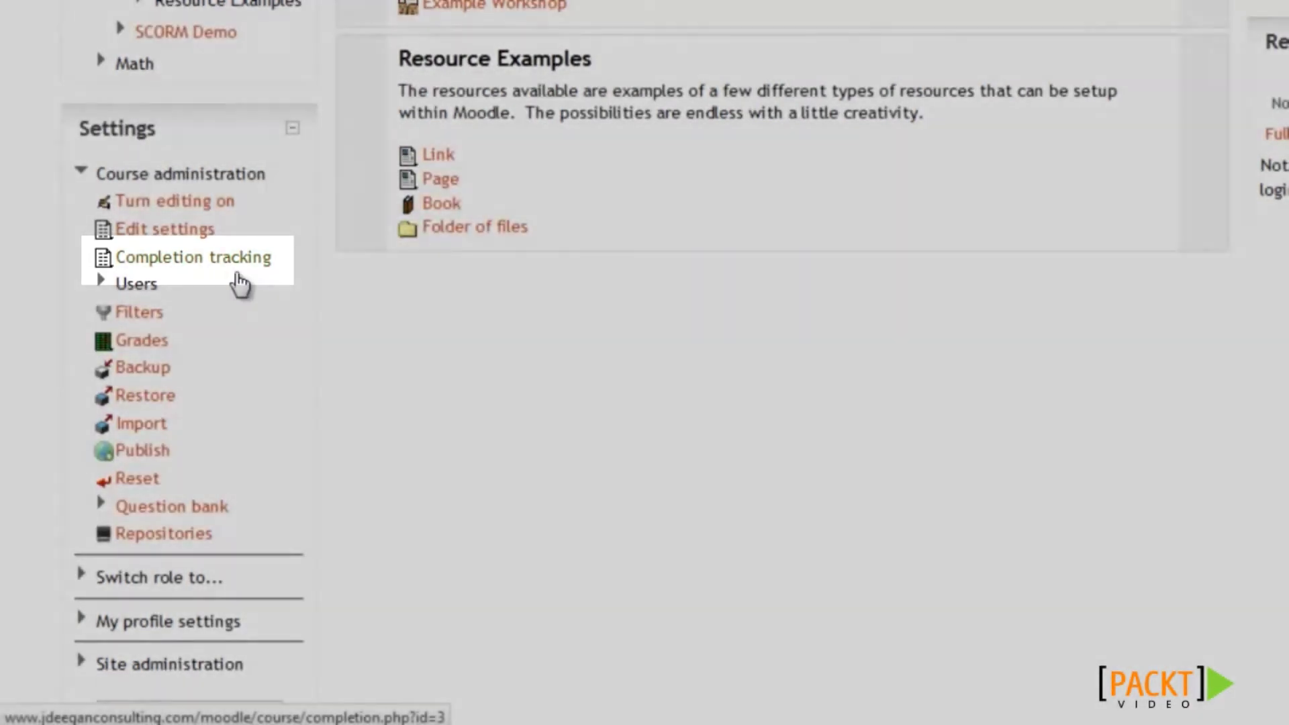
click(215, 263)
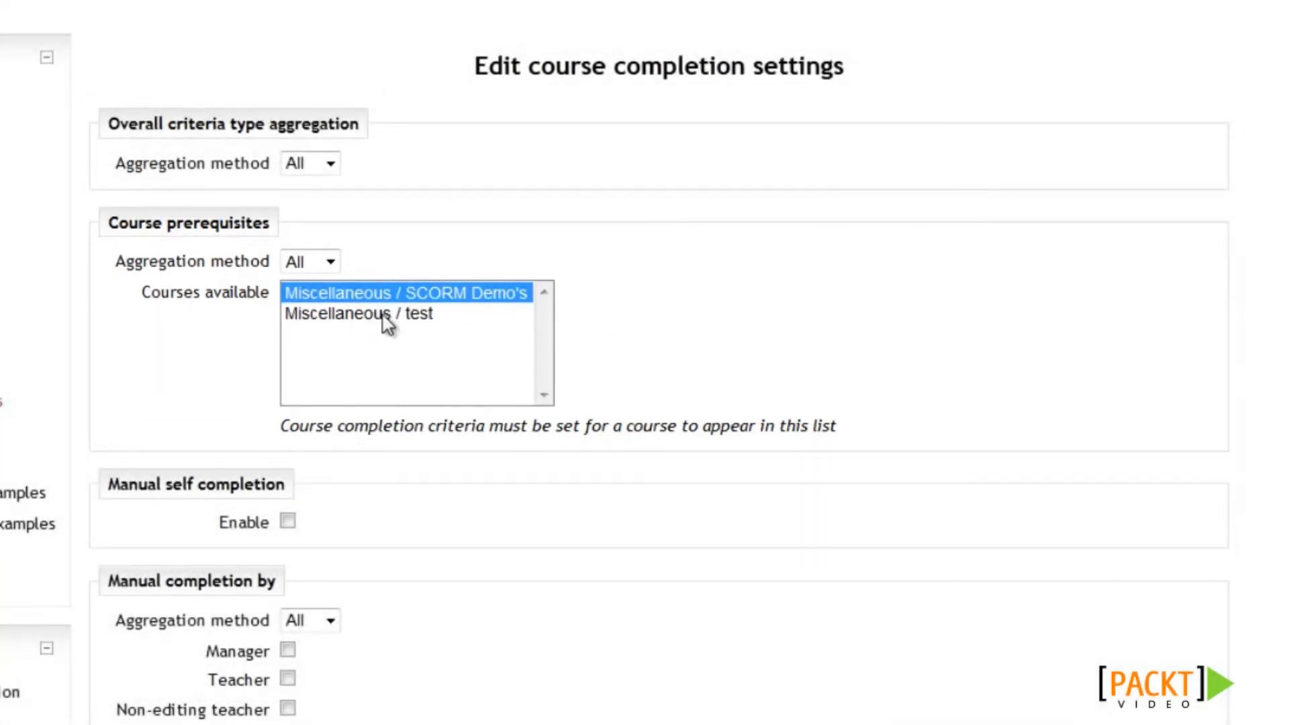
ctrl+click(379, 312)
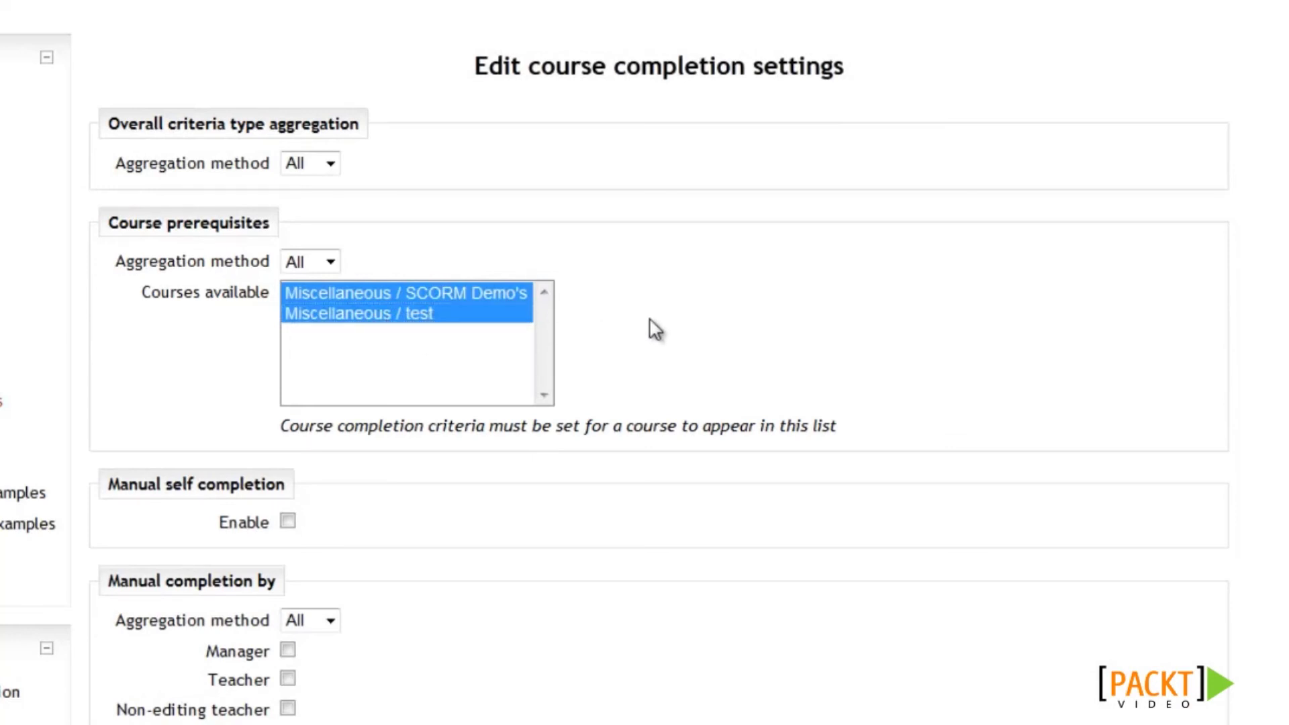
Examine the manual completion, activity, date, duration and course grade criteria, and return to the course page.
scroll(654, 323, down, 3)
scroll(655, 328, down, 6)
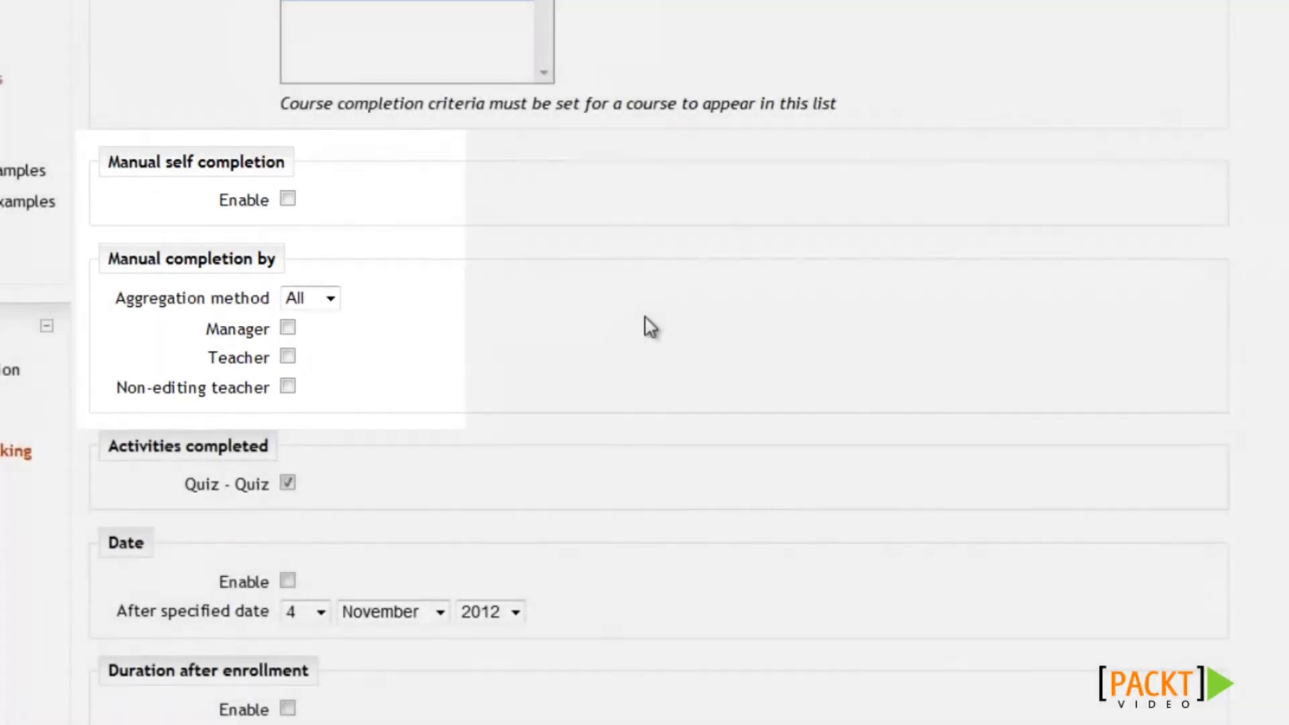
scroll(650, 327, down, 3)
scroll(650, 327, down, 4)
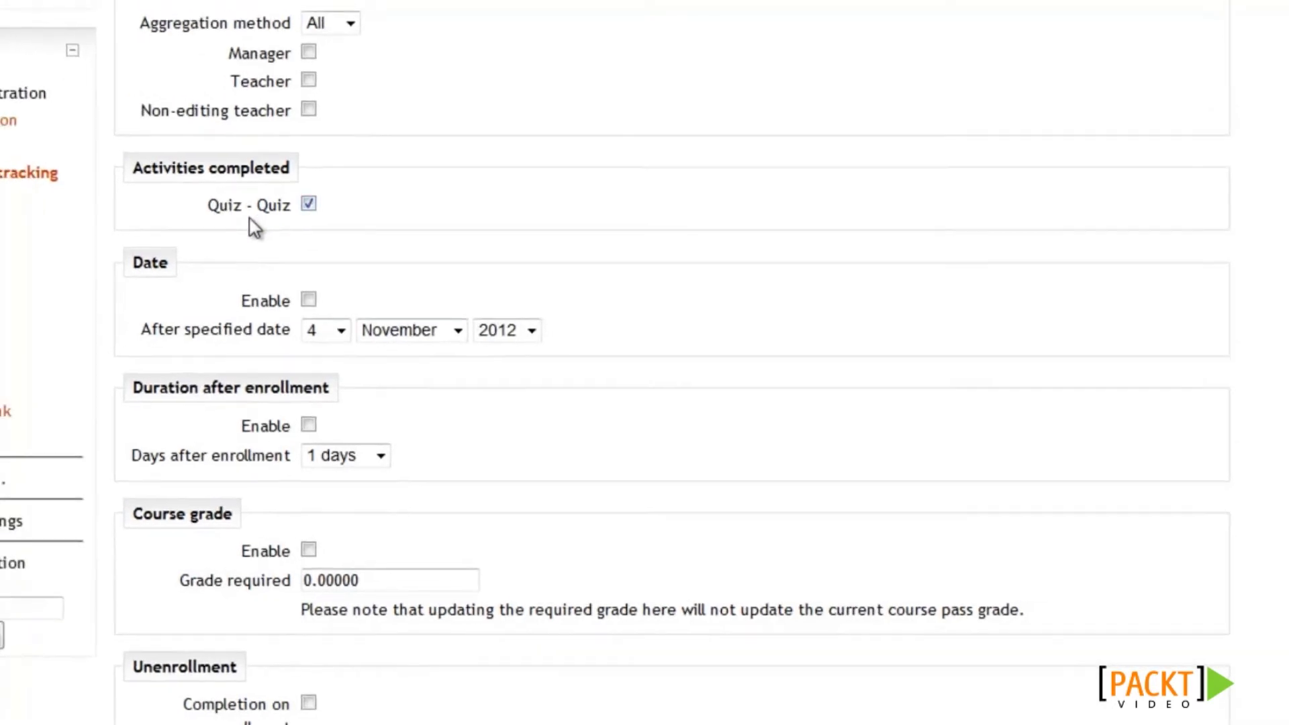
scroll(412, 285, up, 8)
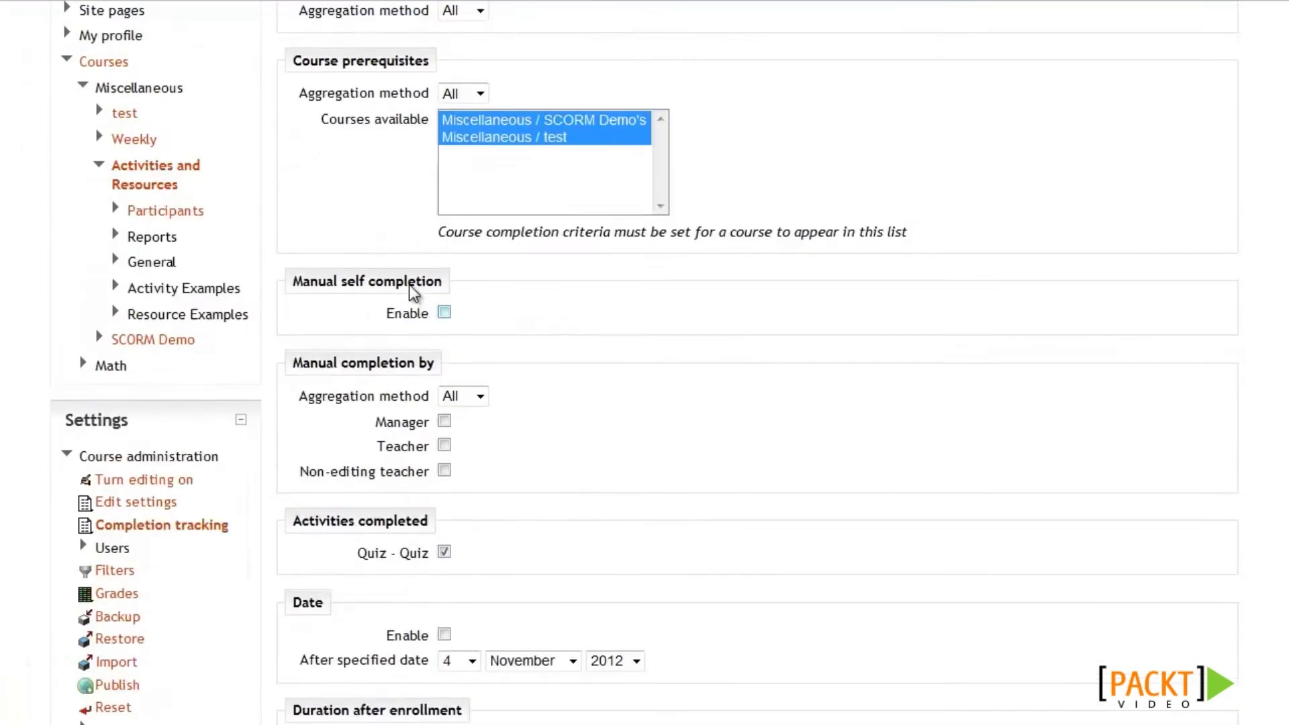
click(371, 107)
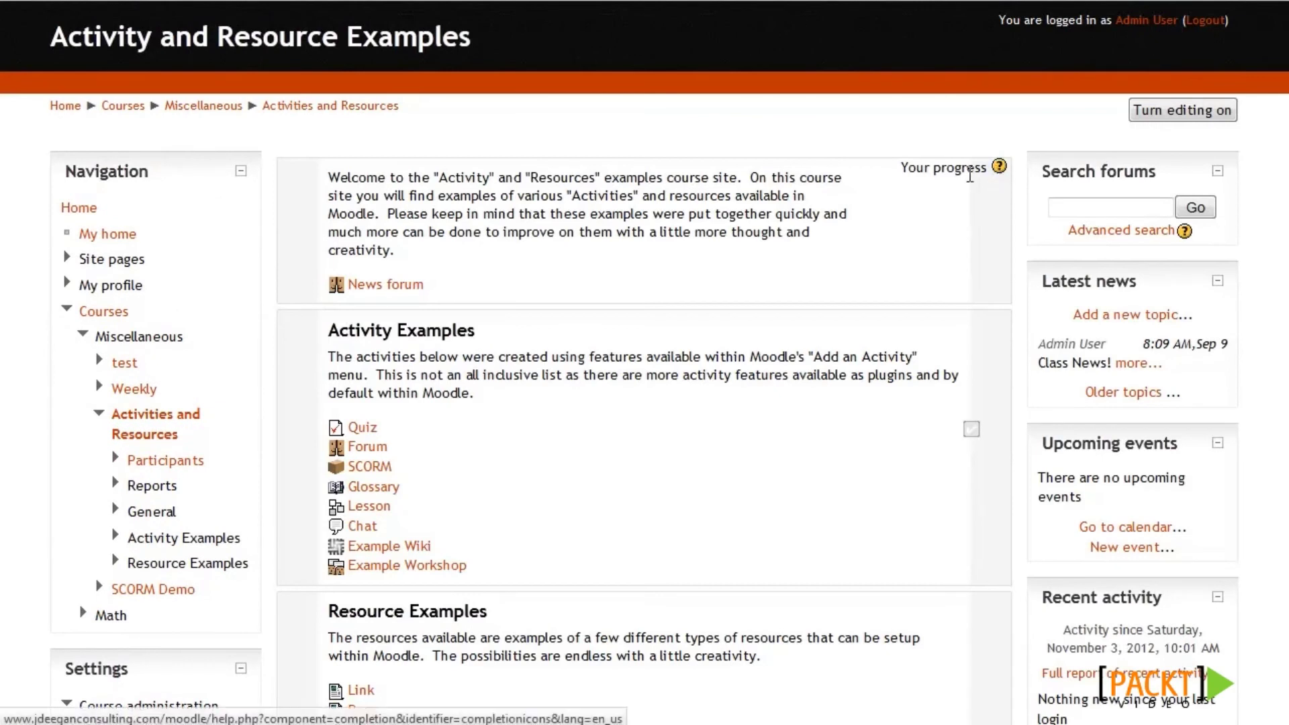
Turn on course editing, set the Lesson to show as complete when conditions are met with a grade required, and save back to the course.
click(1164, 109)
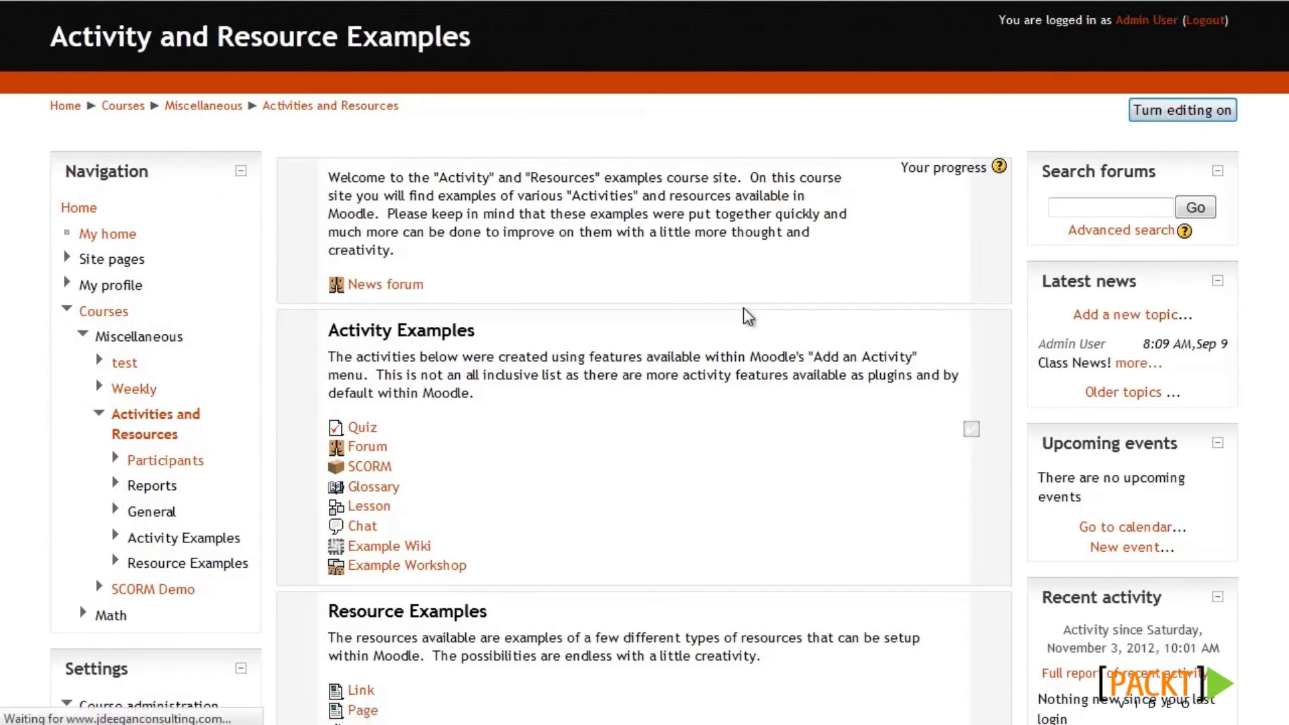
scroll(746, 339, down, 1)
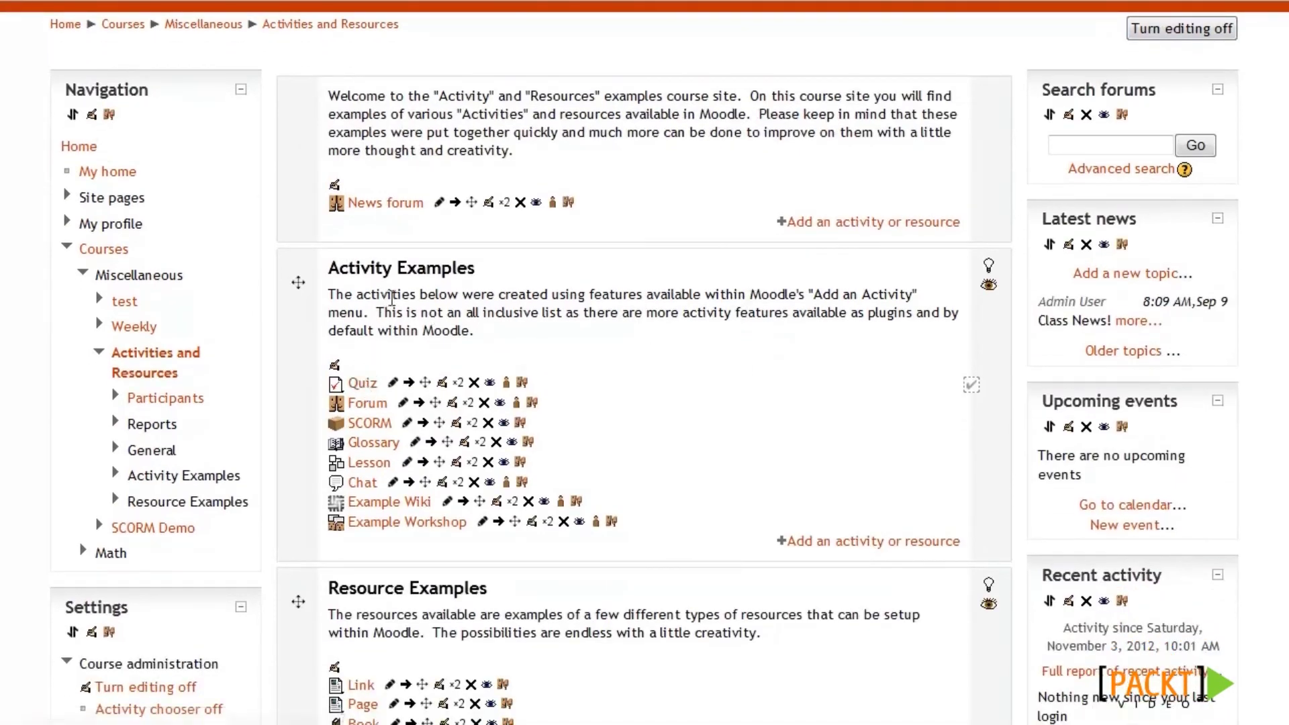
scroll(362, 429, down, 1)
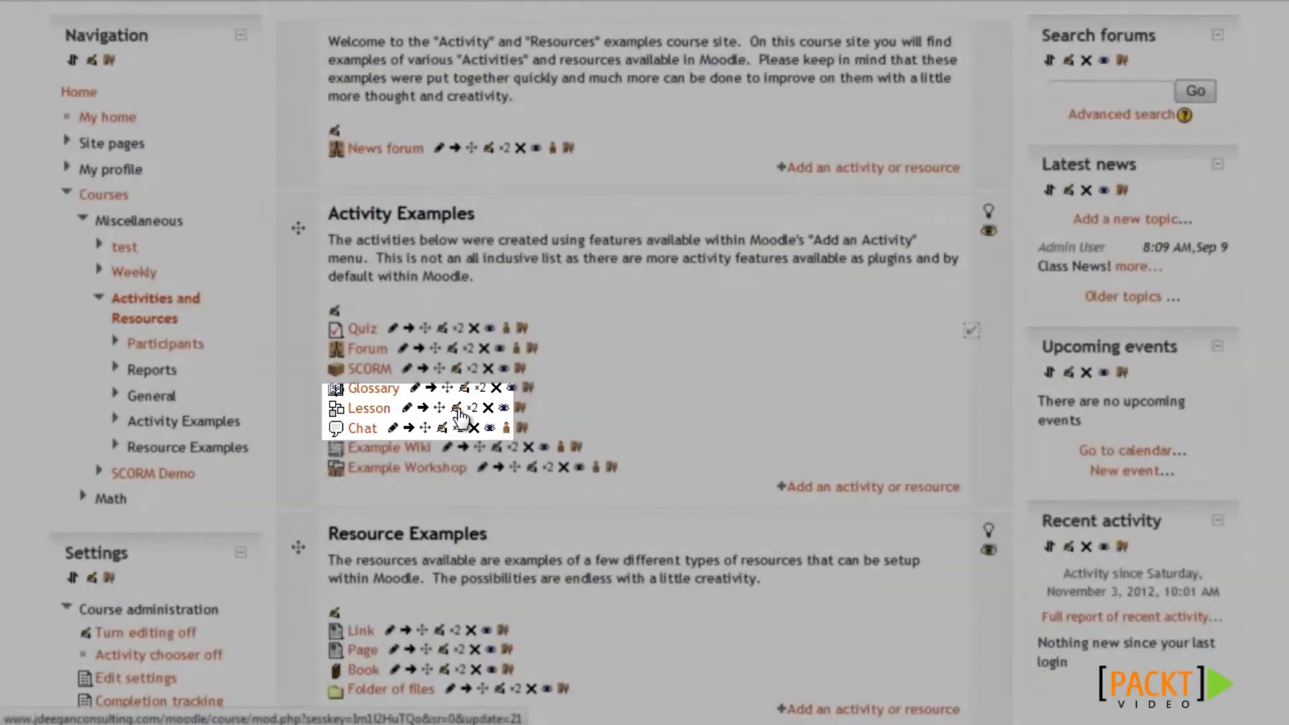
click(457, 408)
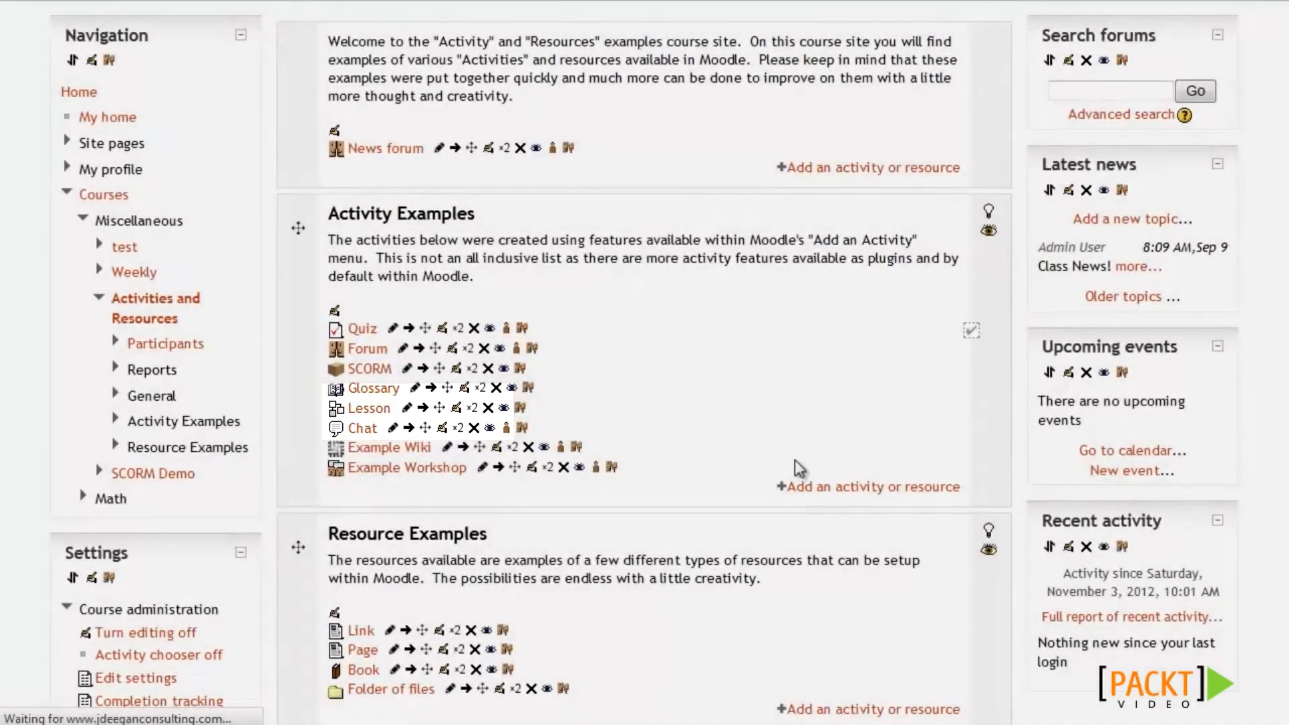
scroll(897, 429, down, 15)
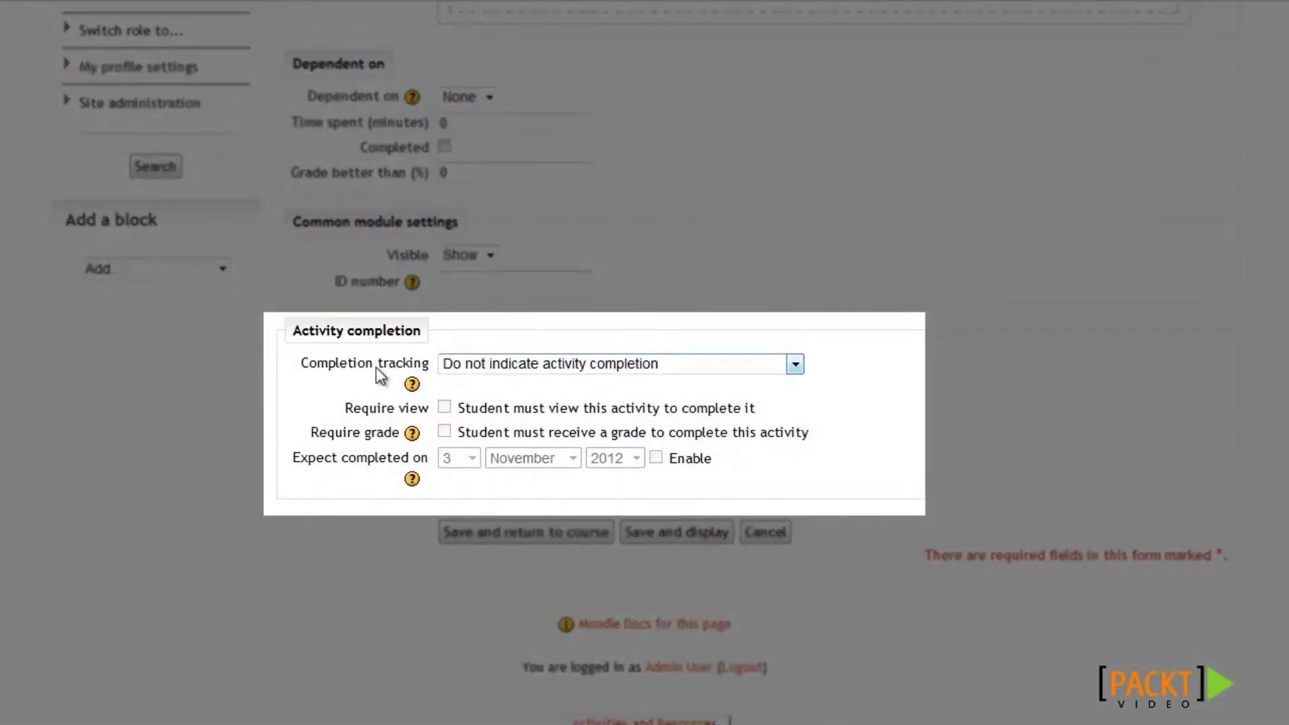
click(481, 369)
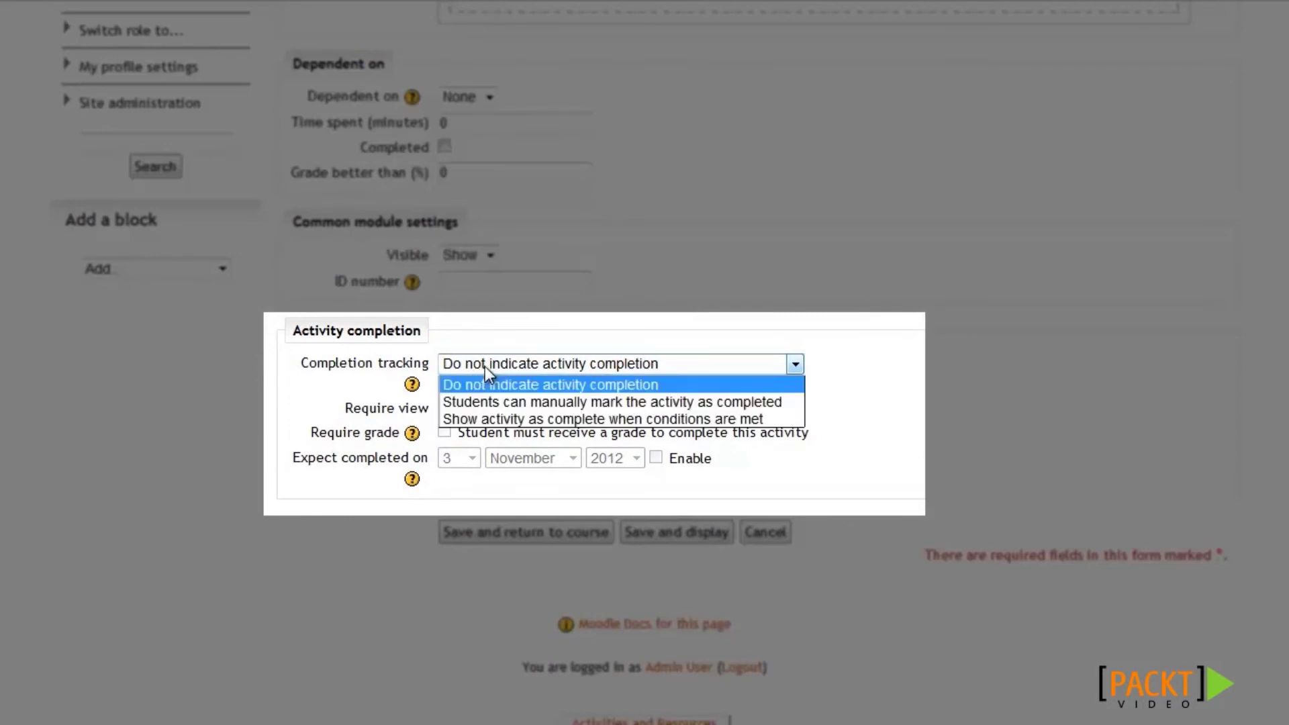
click(483, 418)
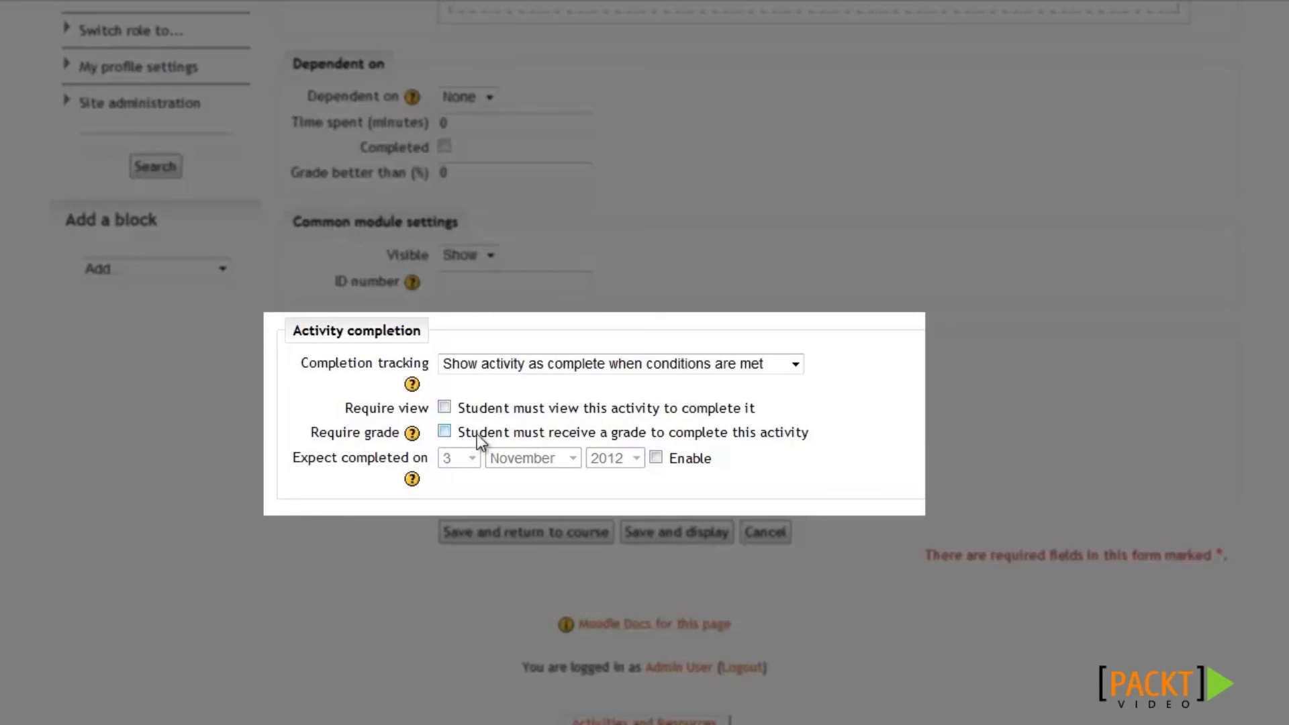
click(443, 433)
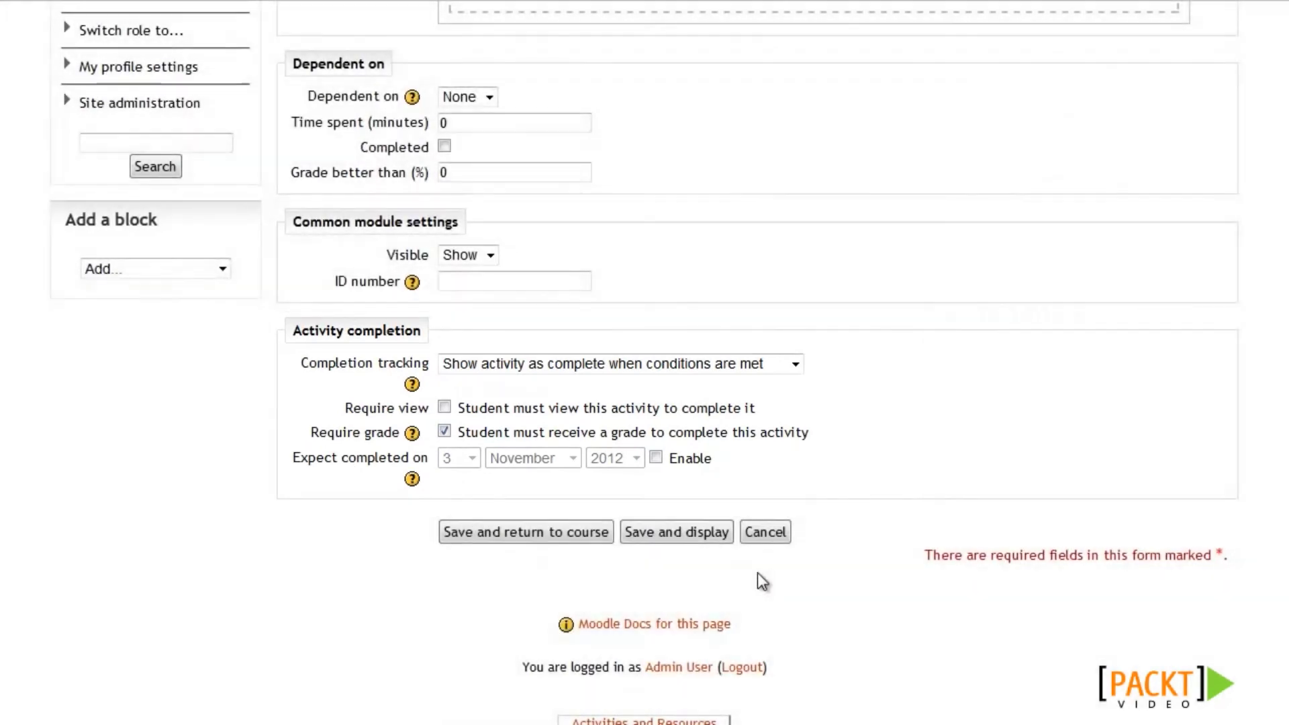
click(546, 530)
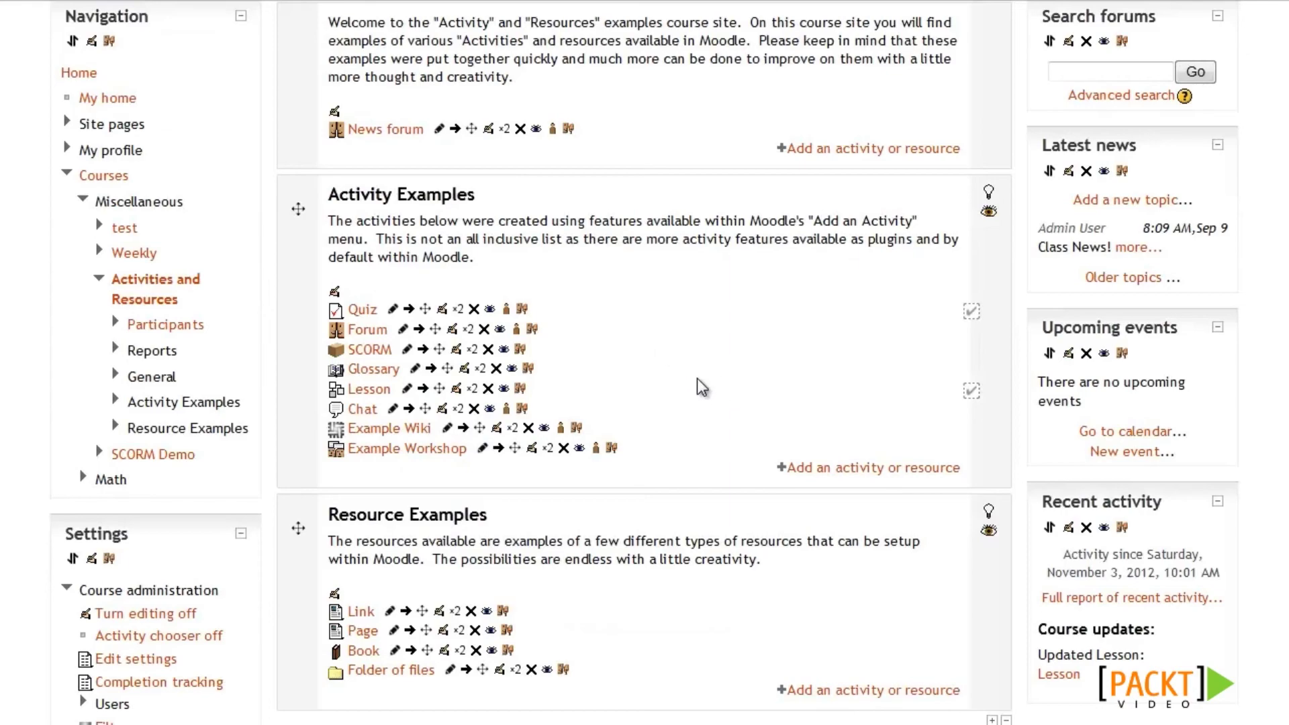
Include the Lesson among the activities completed criteria in the course completion settings.
scroll(696, 376, down, 1)
click(202, 465)
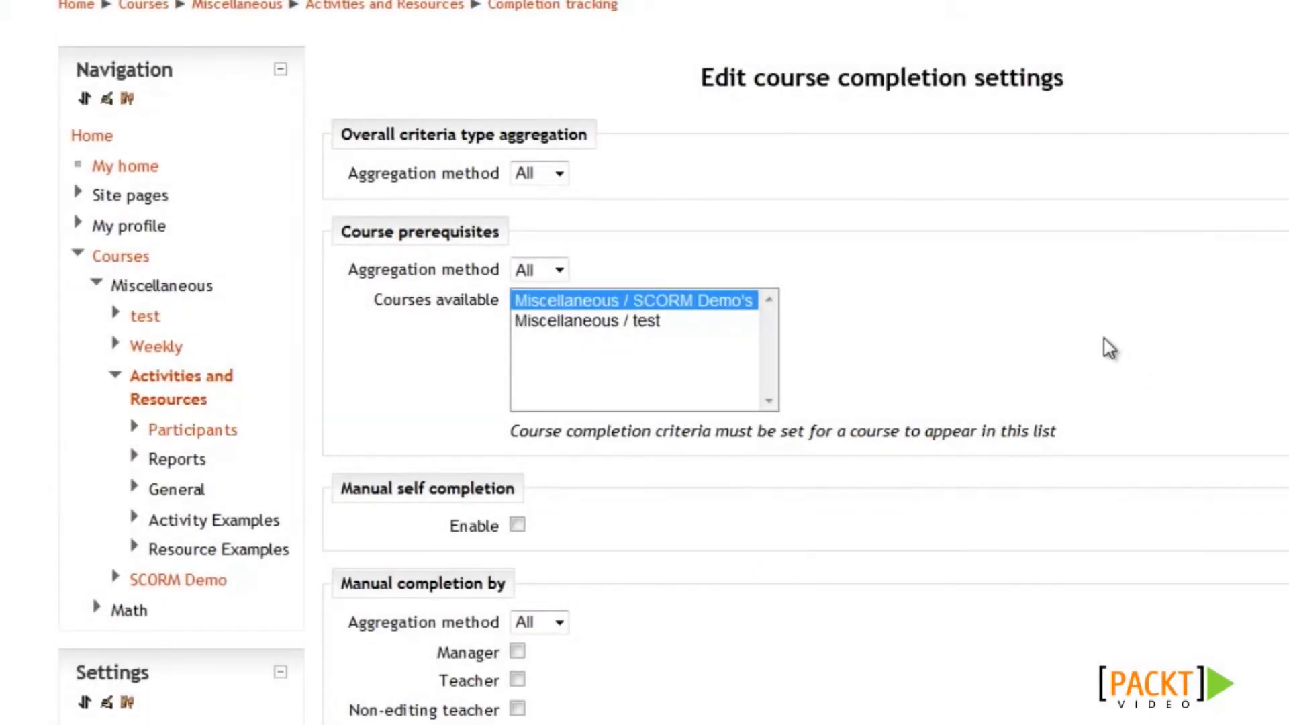
scroll(1007, 219, down, 6)
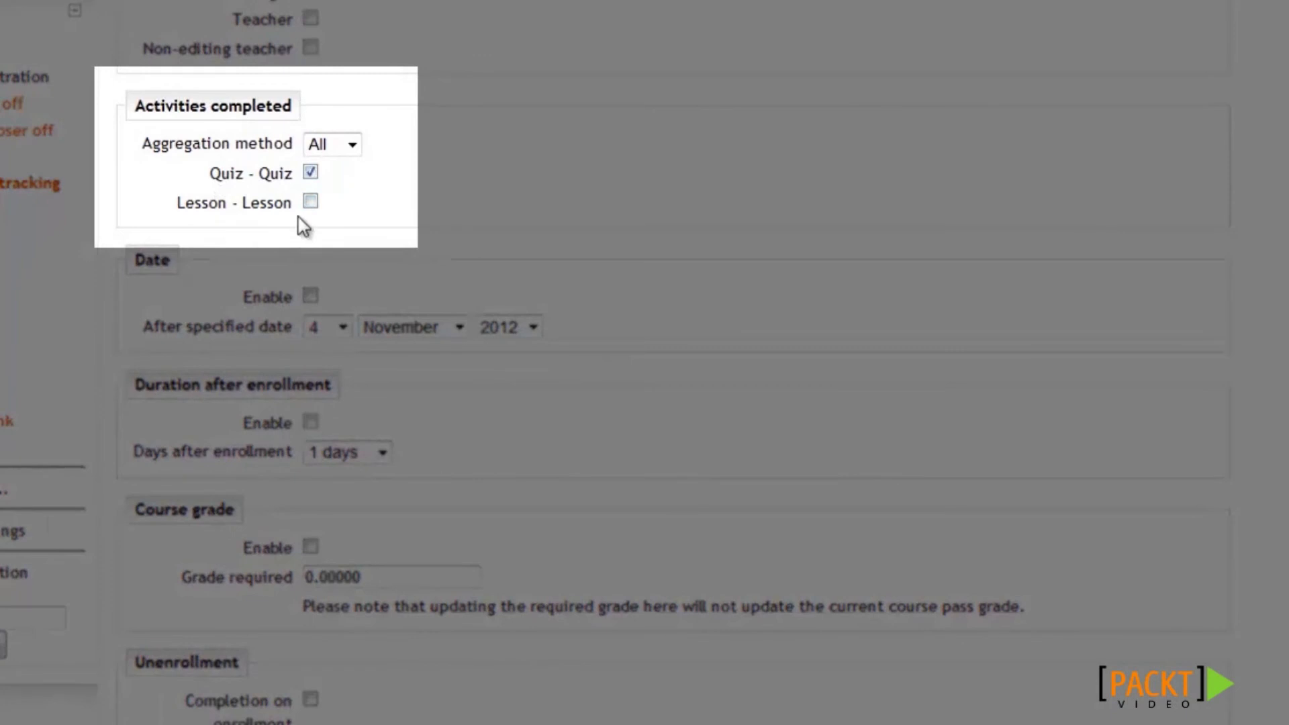
click(311, 203)
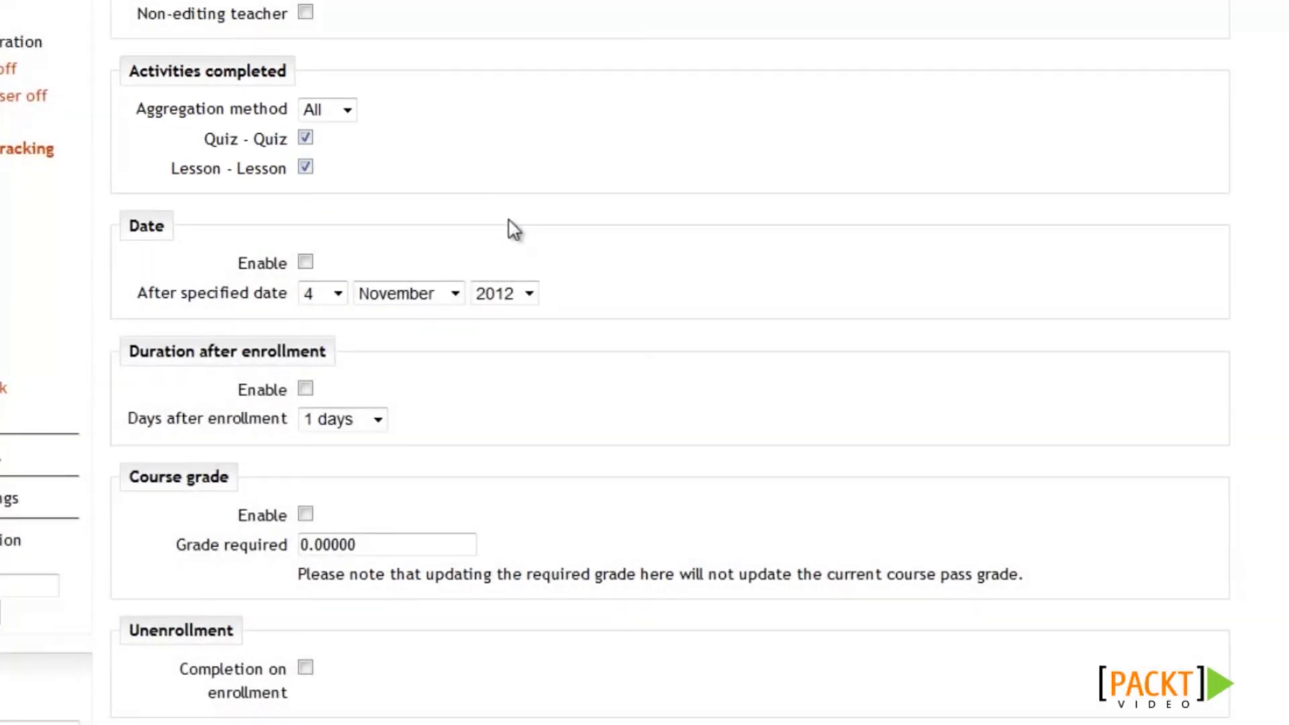
Set the required course grade to 70.00000 and save the course completion settings.
scroll(513, 228, down, 2)
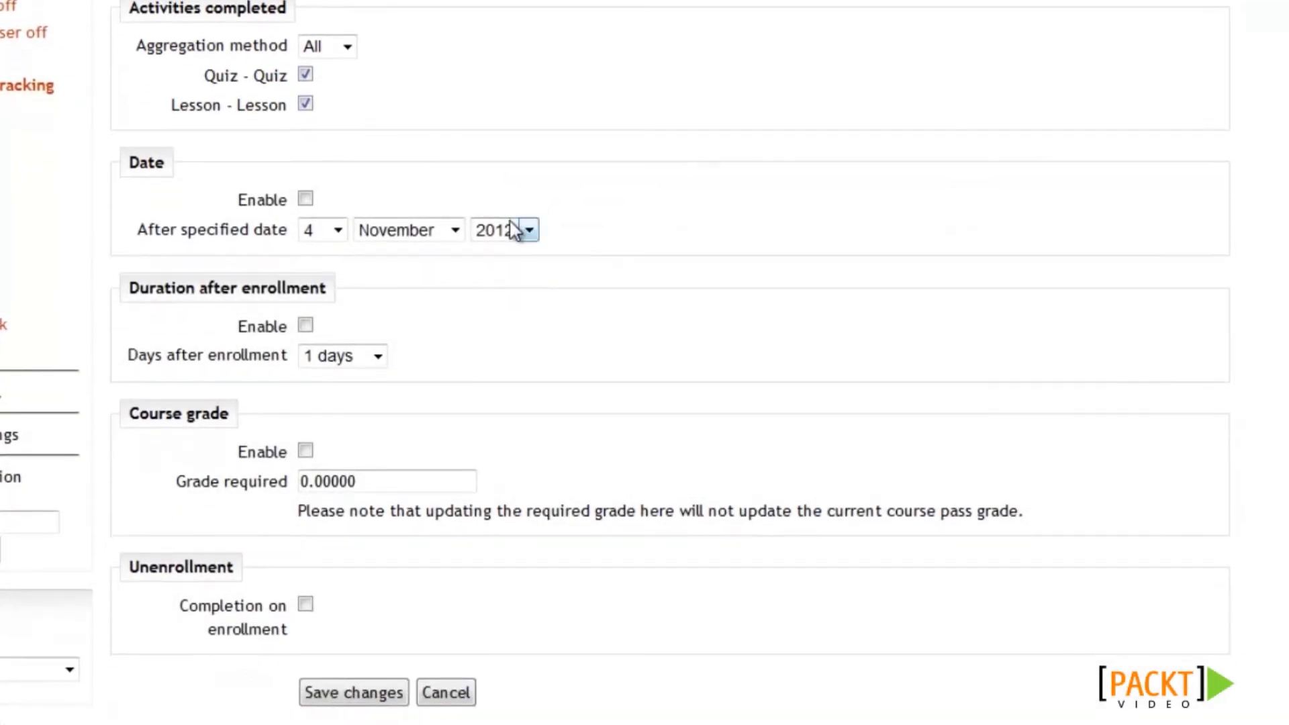
scroll(513, 229, down, 2)
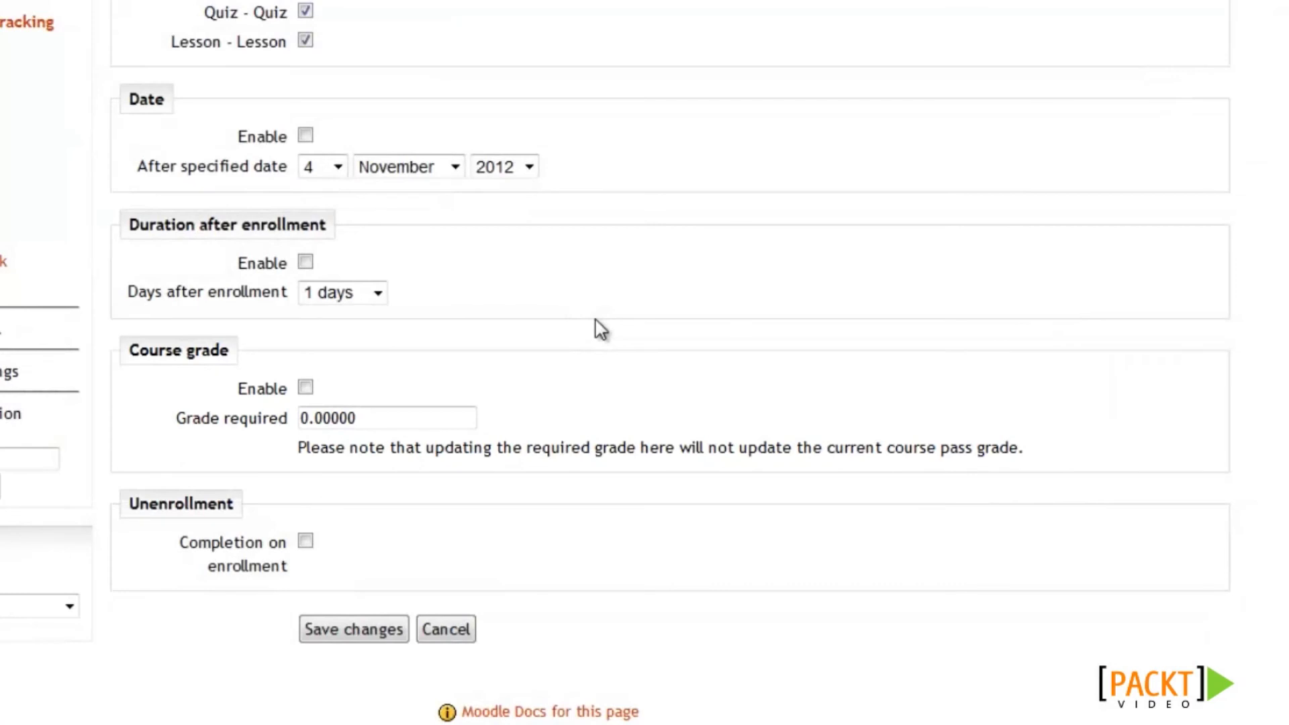
drag(383, 423, 179, 417)
text(70.00000)
scroll(409, 523, down, 3)
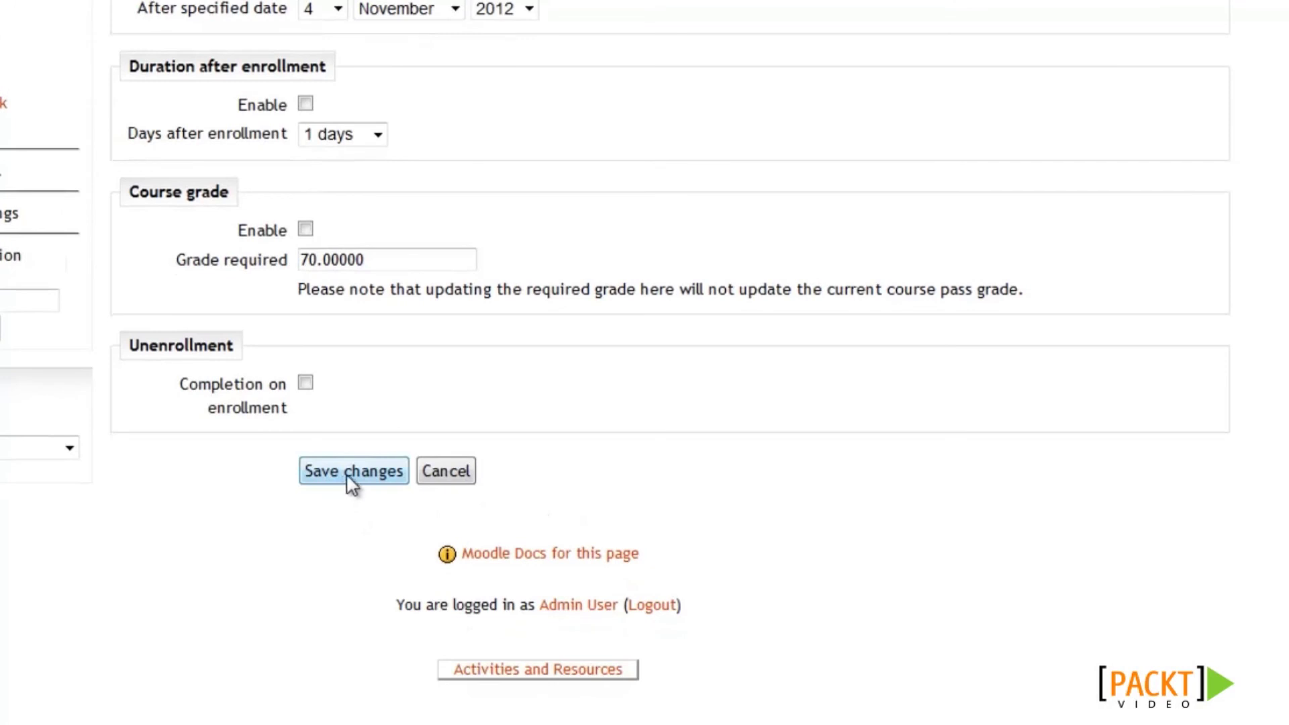
click(351, 488)
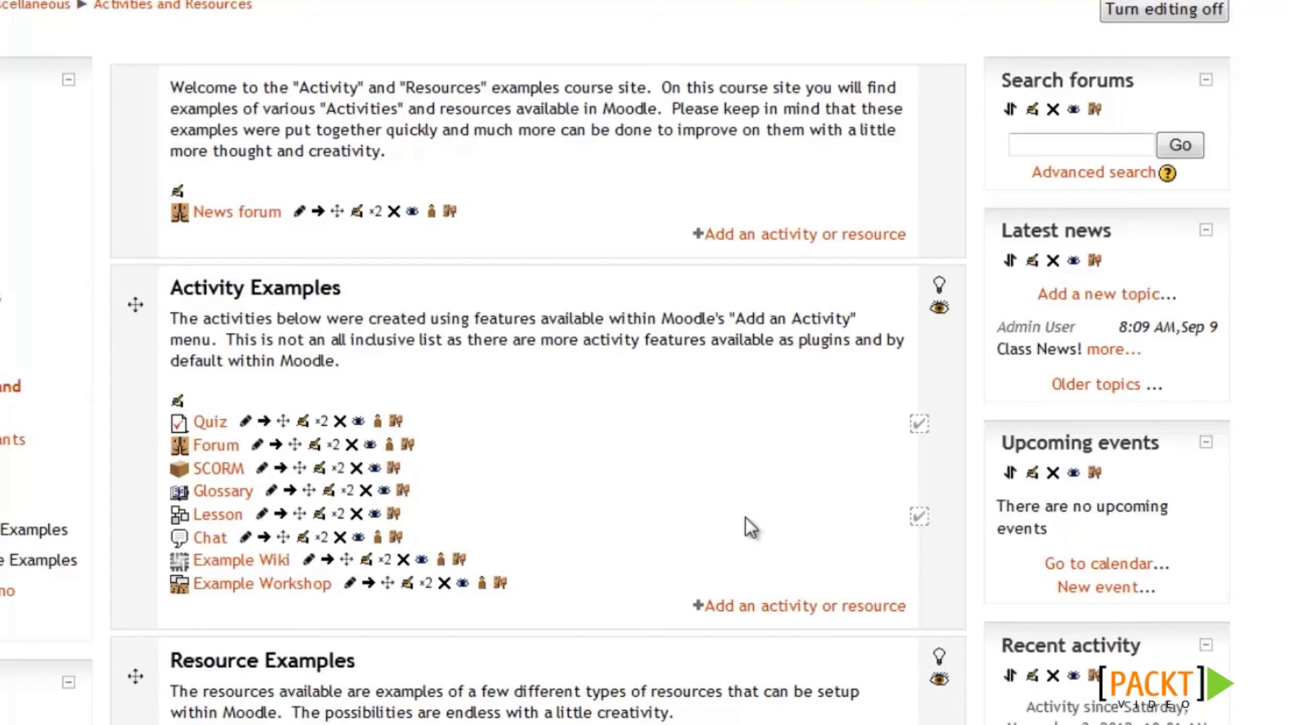
Add the Course completion status block to the course page.
scroll(718, 510, down, 4)
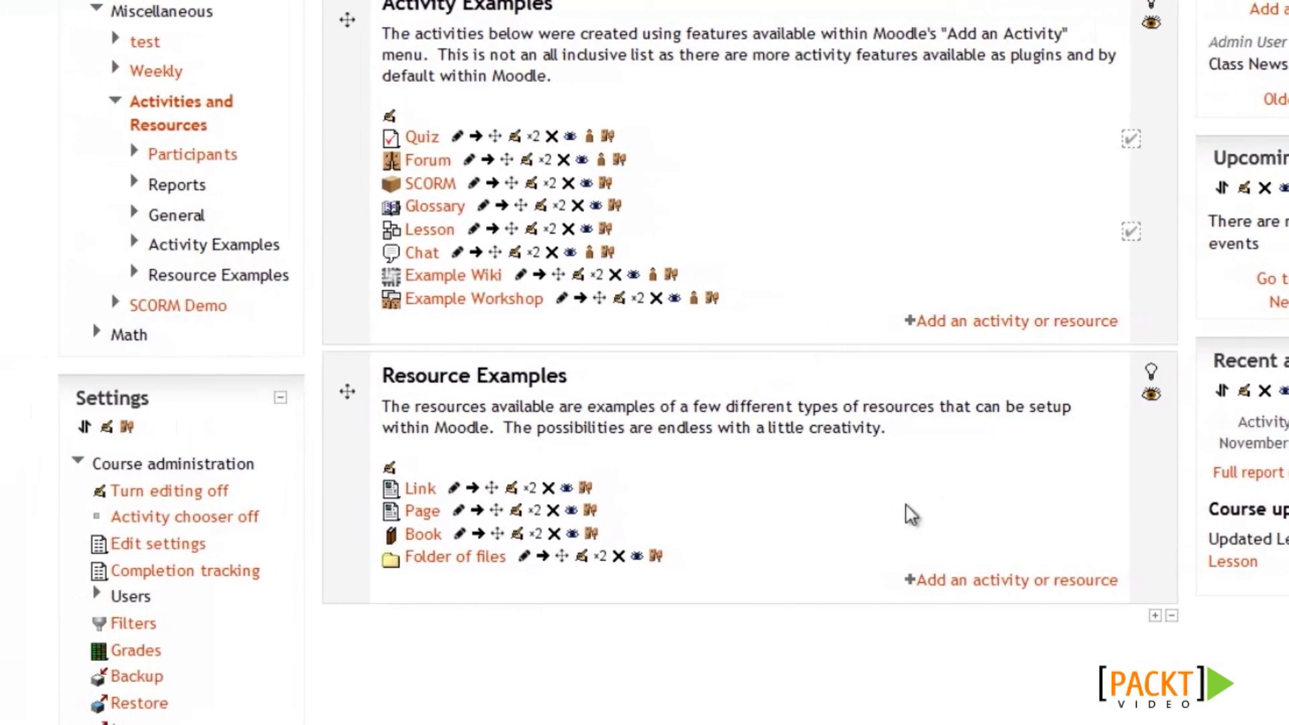
scroll(911, 514, down, 10)
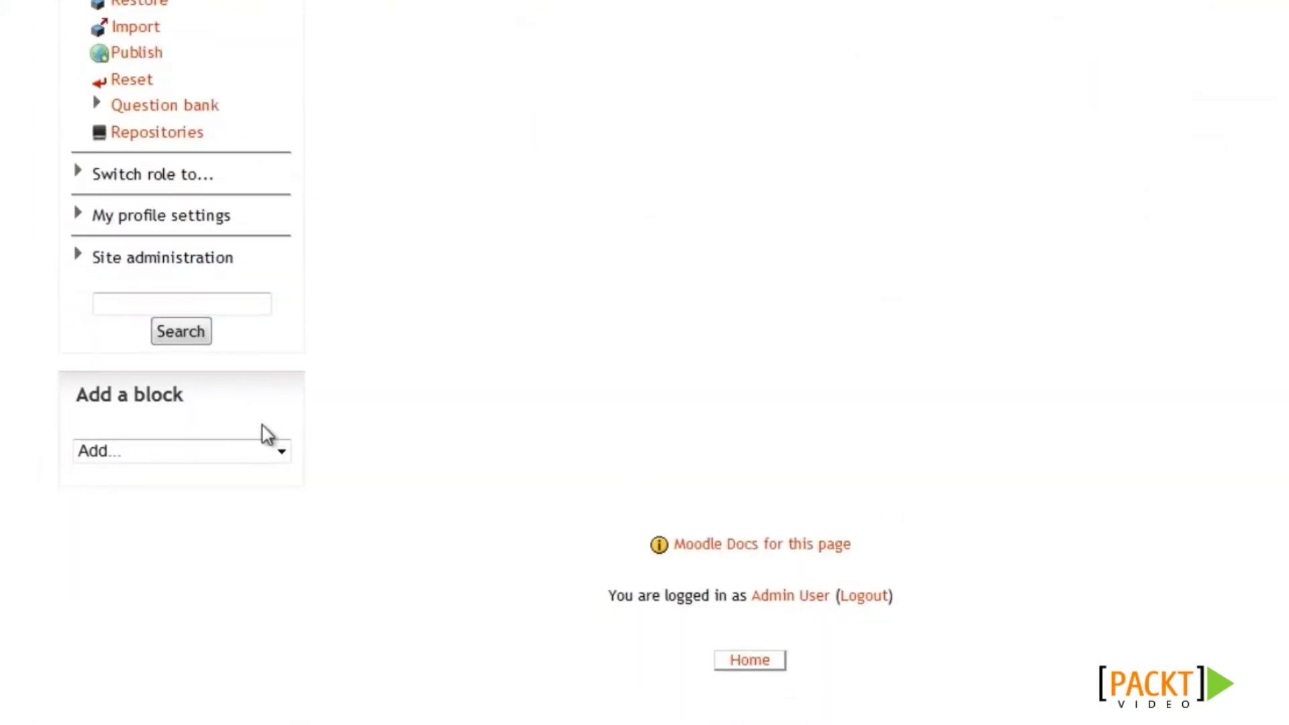
click(206, 451)
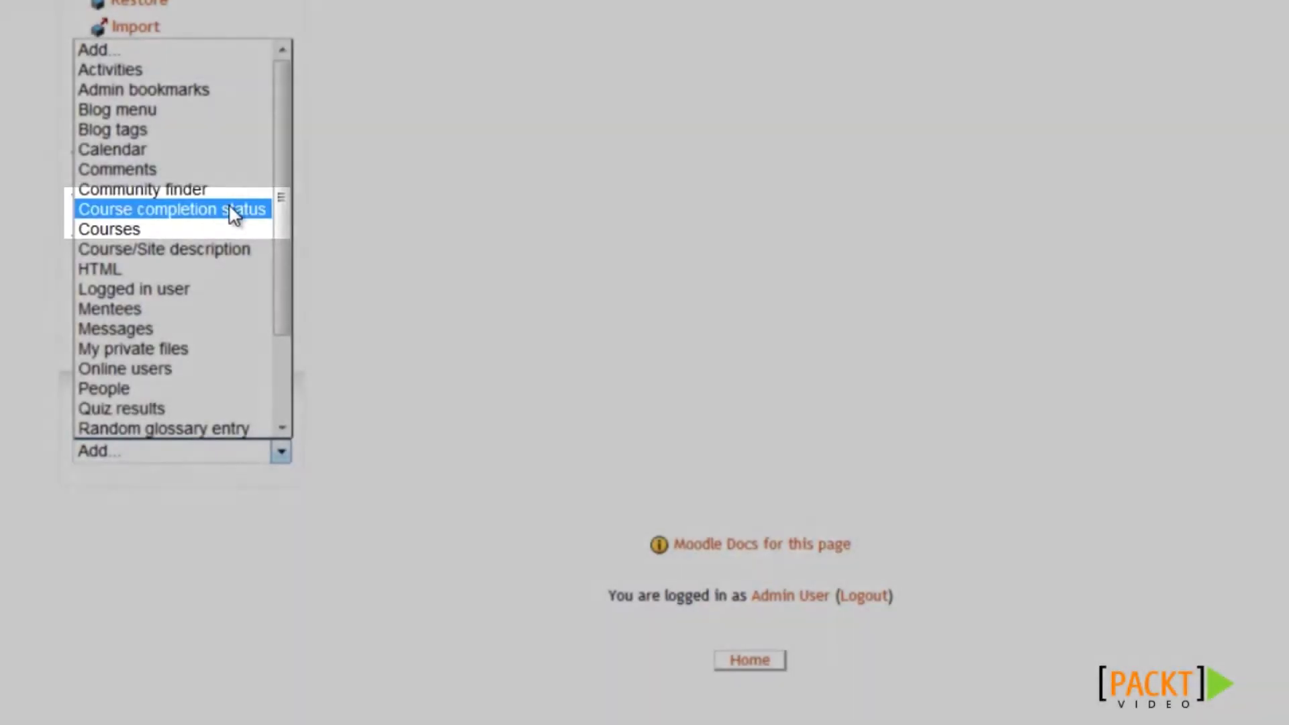
click(230, 209)
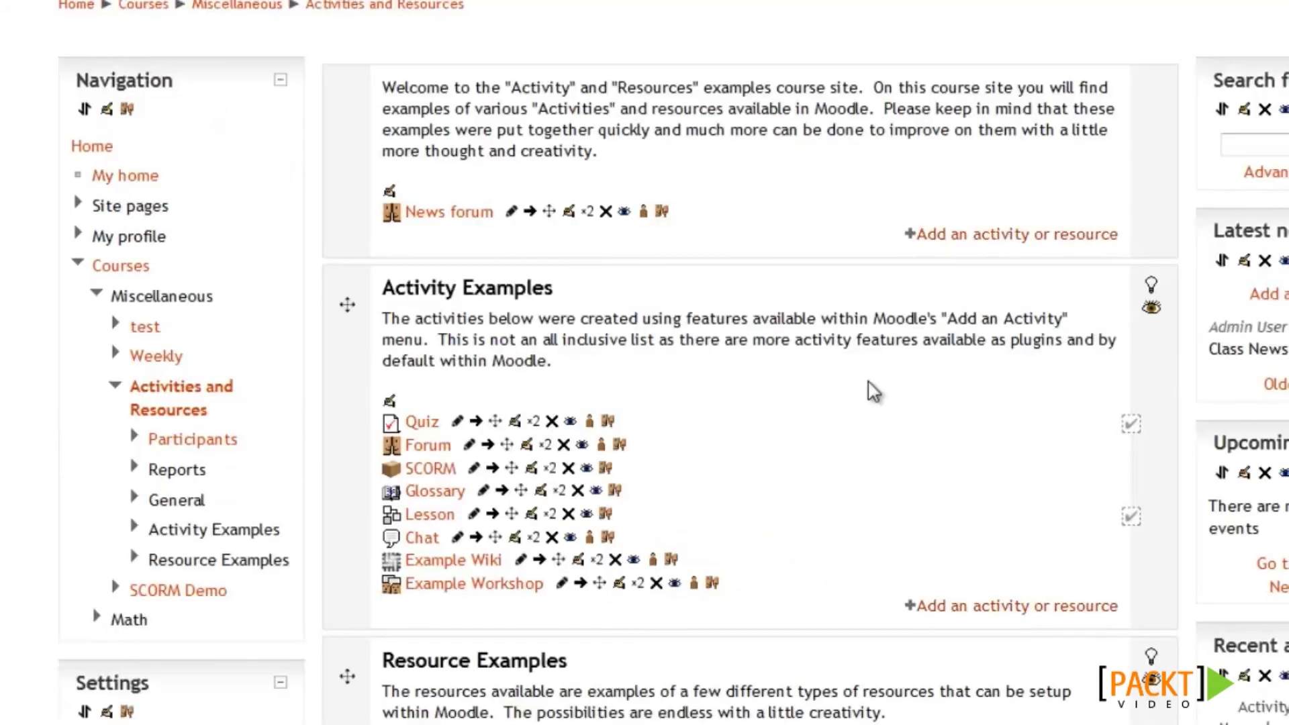
View the course completion report from the Course completion status block.
scroll(873, 391, down, 12)
scroll(871, 401, down, 2)
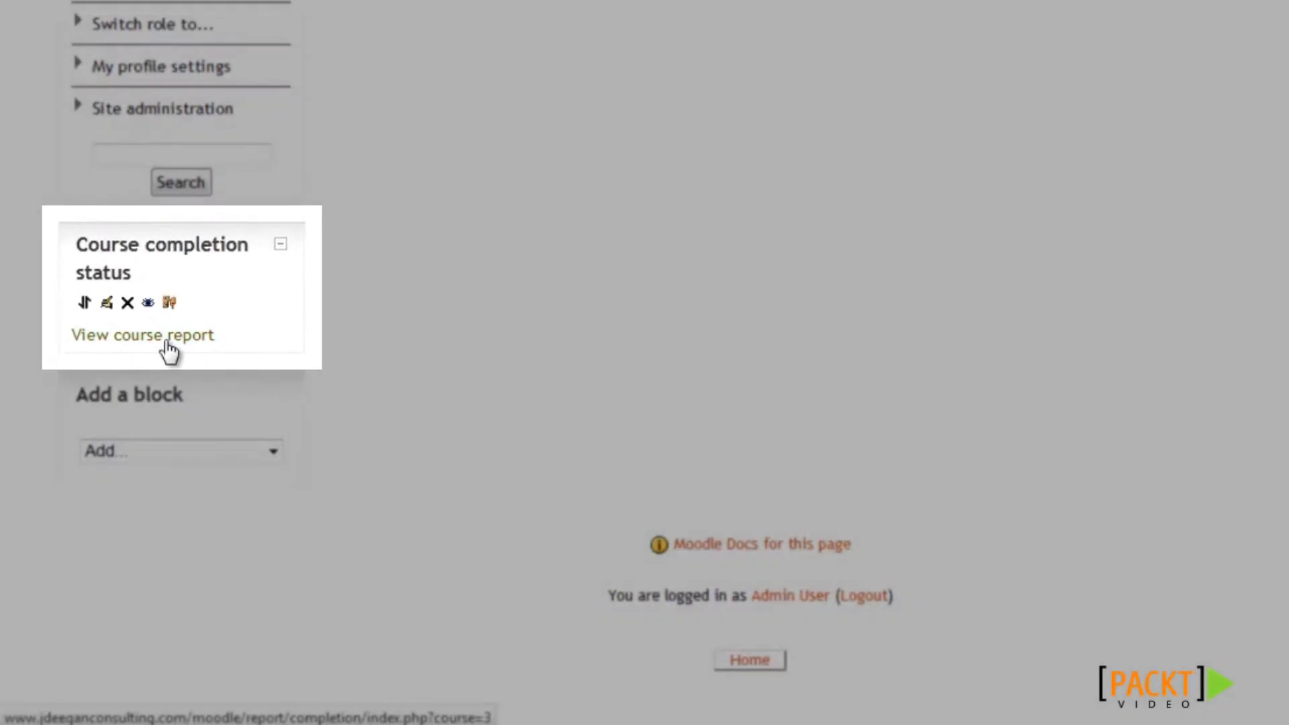
click(168, 349)
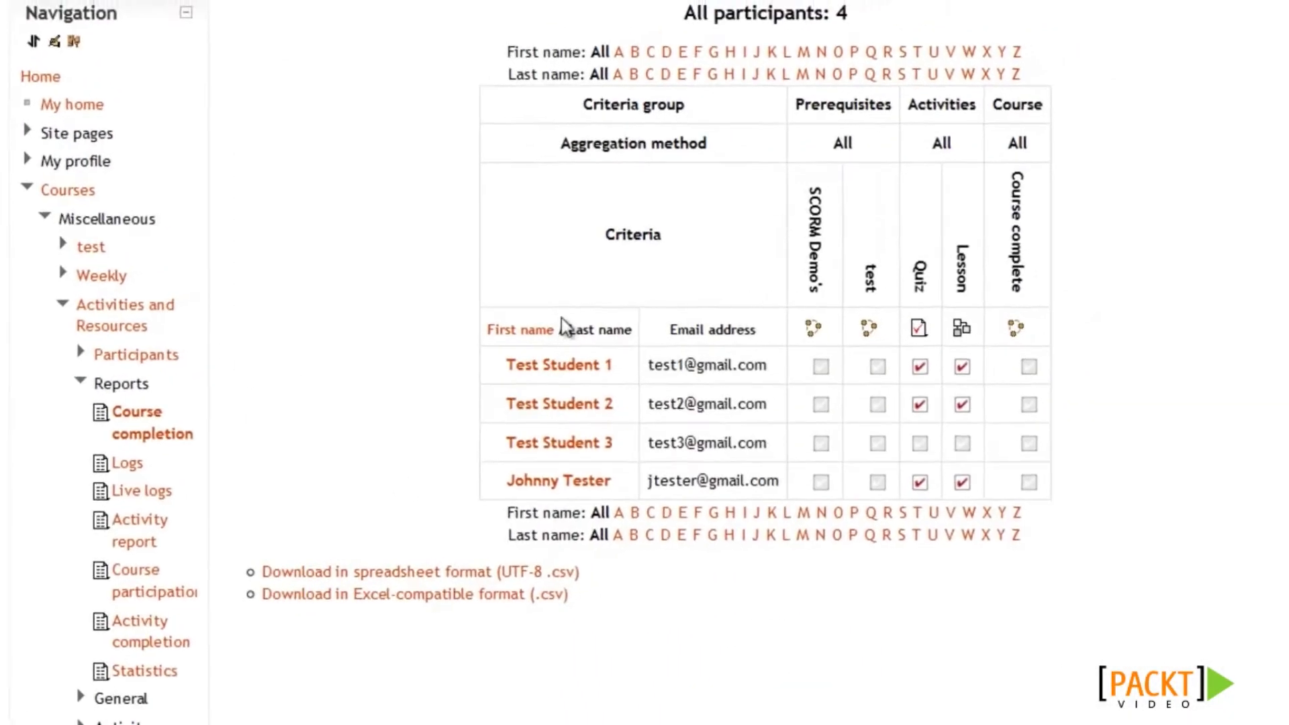
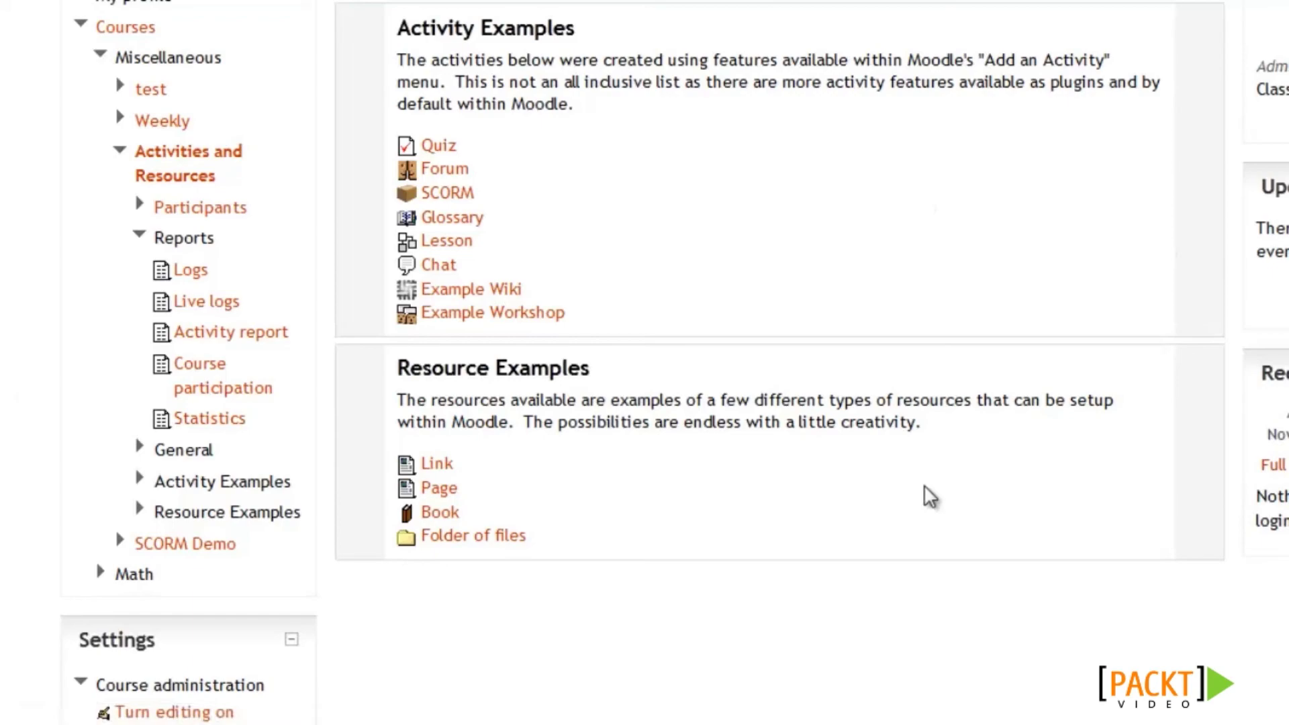
Open the course Logs report, review the course and participant choices, and set the date filter to All days.
click(191, 270)
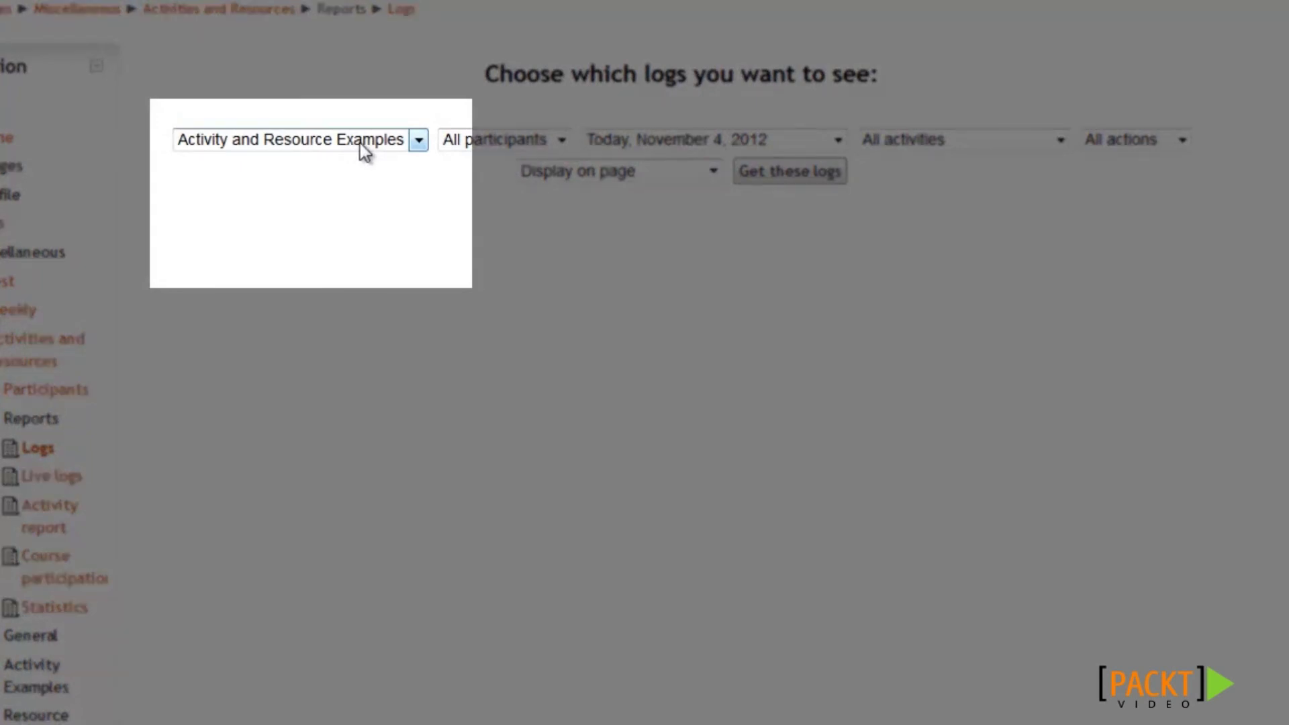
click(360, 143)
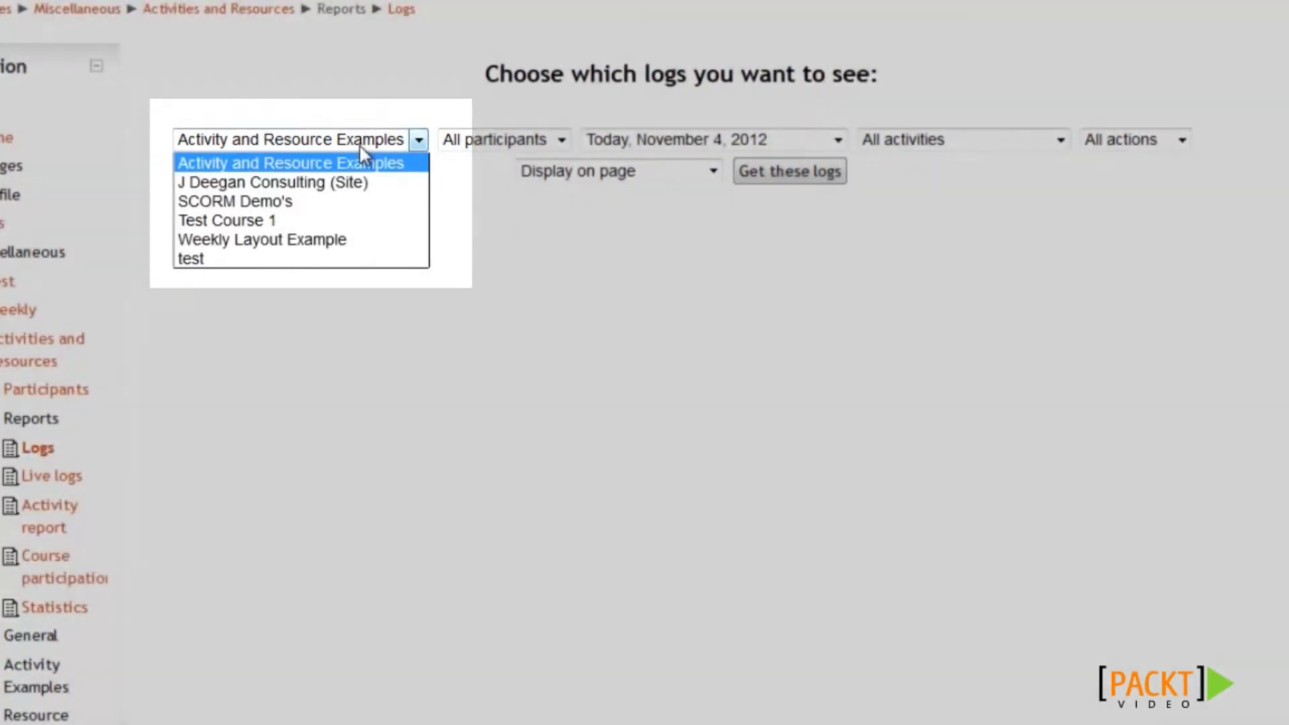
click(360, 145)
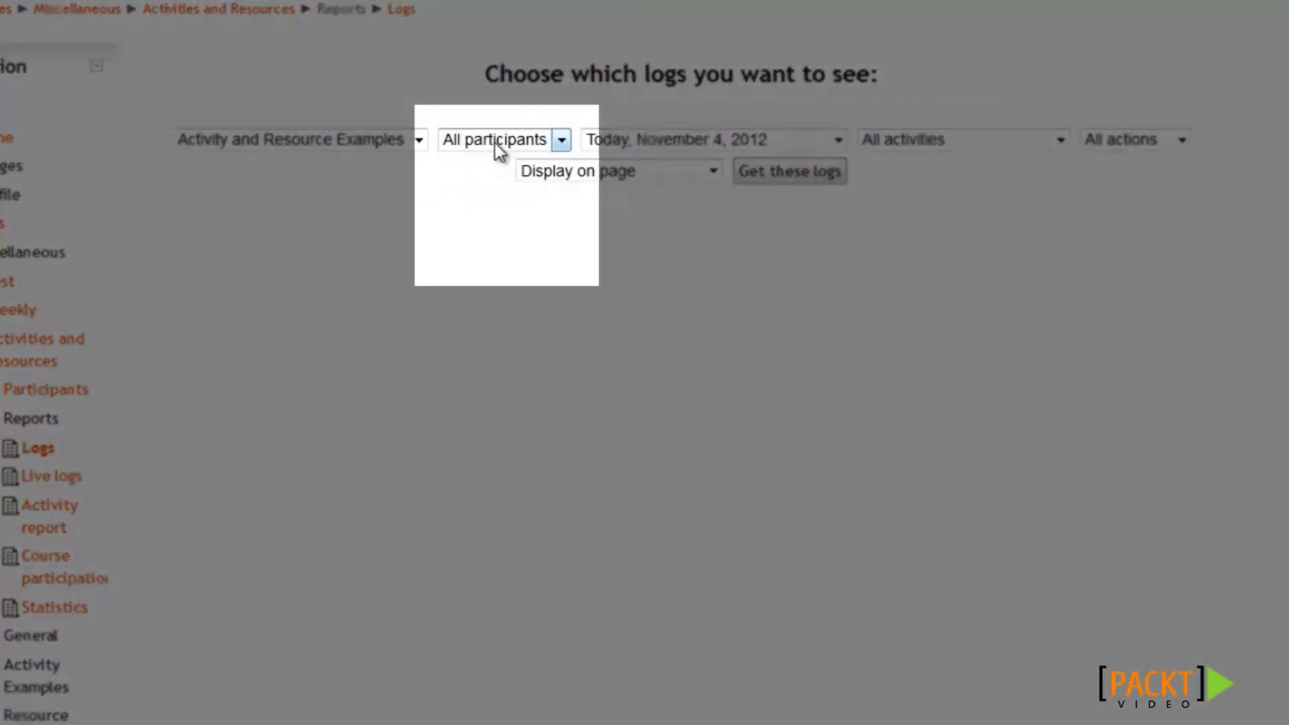
click(494, 143)
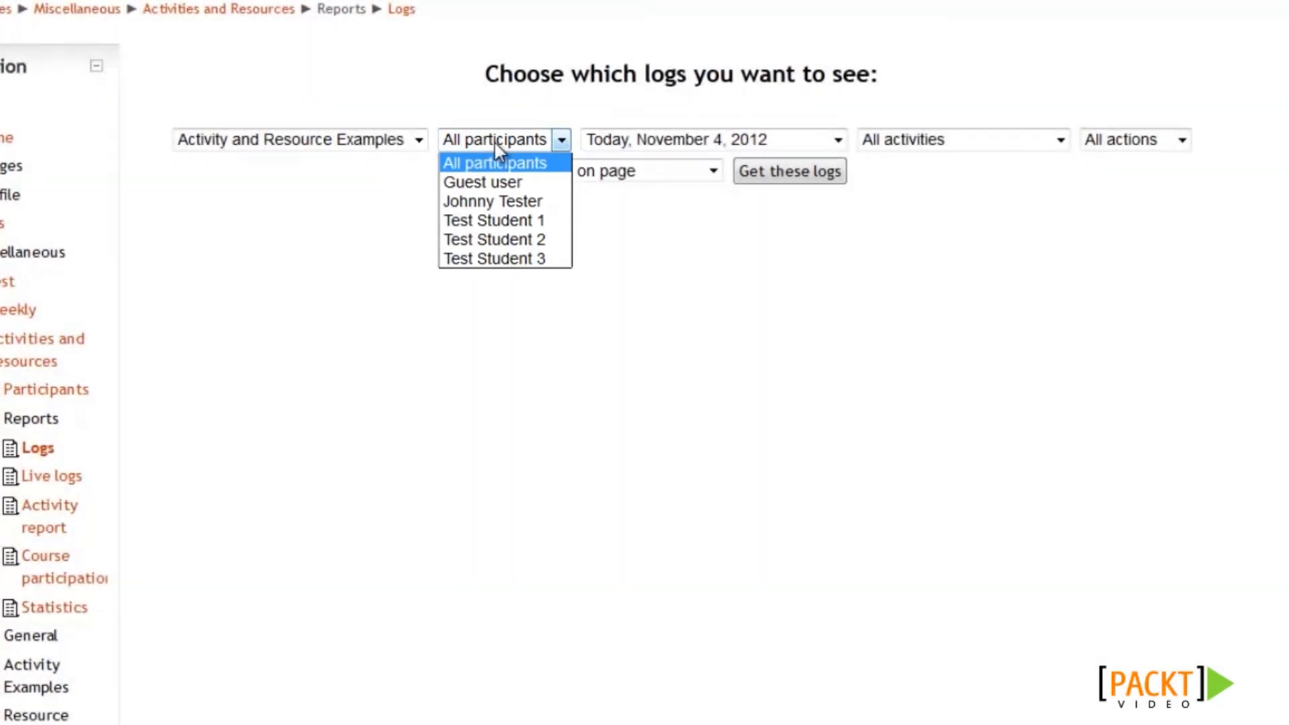
click(494, 143)
click(700, 145)
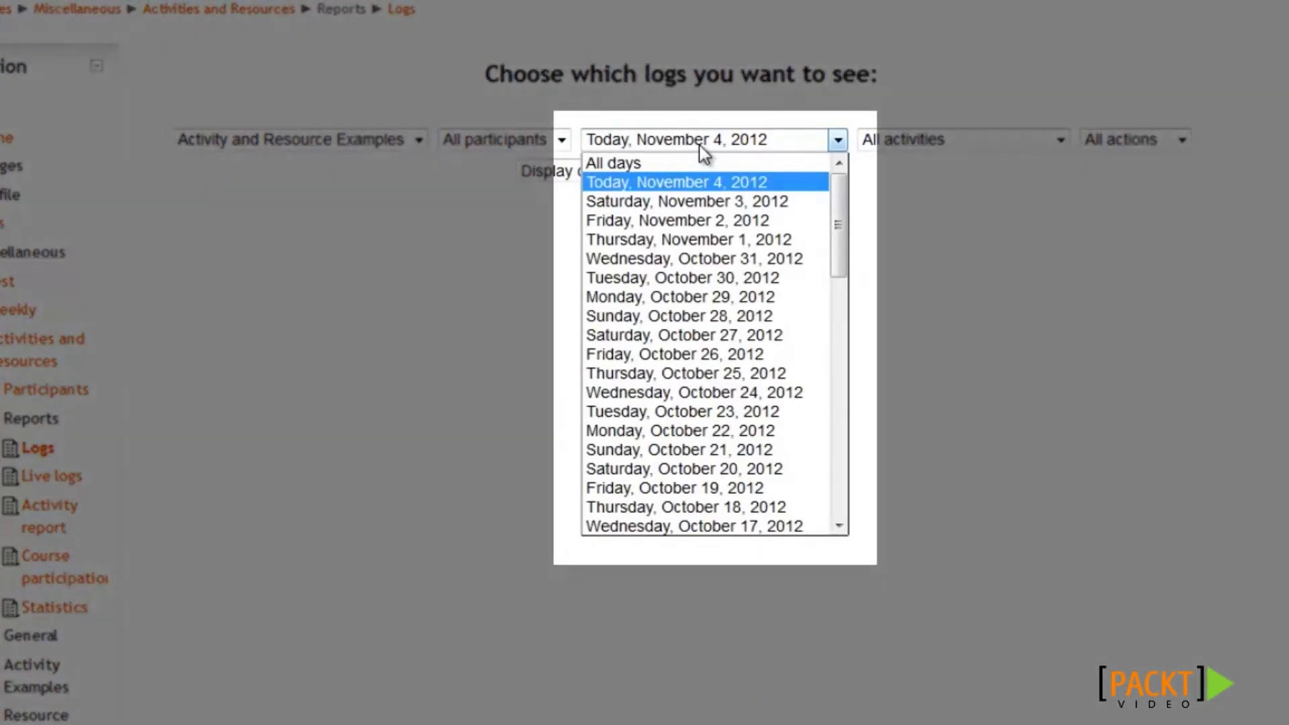
click(692, 159)
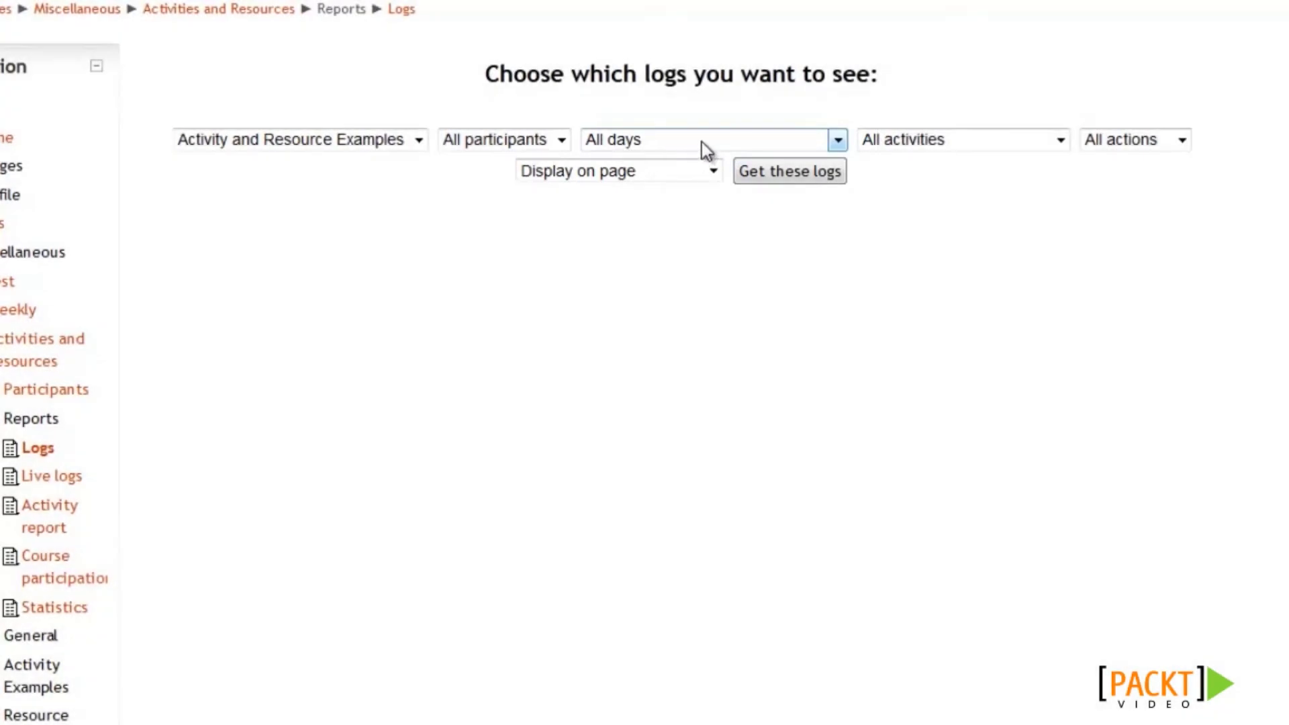
Keep All activities, All actions and Display on page as the log options, and retrieve the logs.
click(1015, 141)
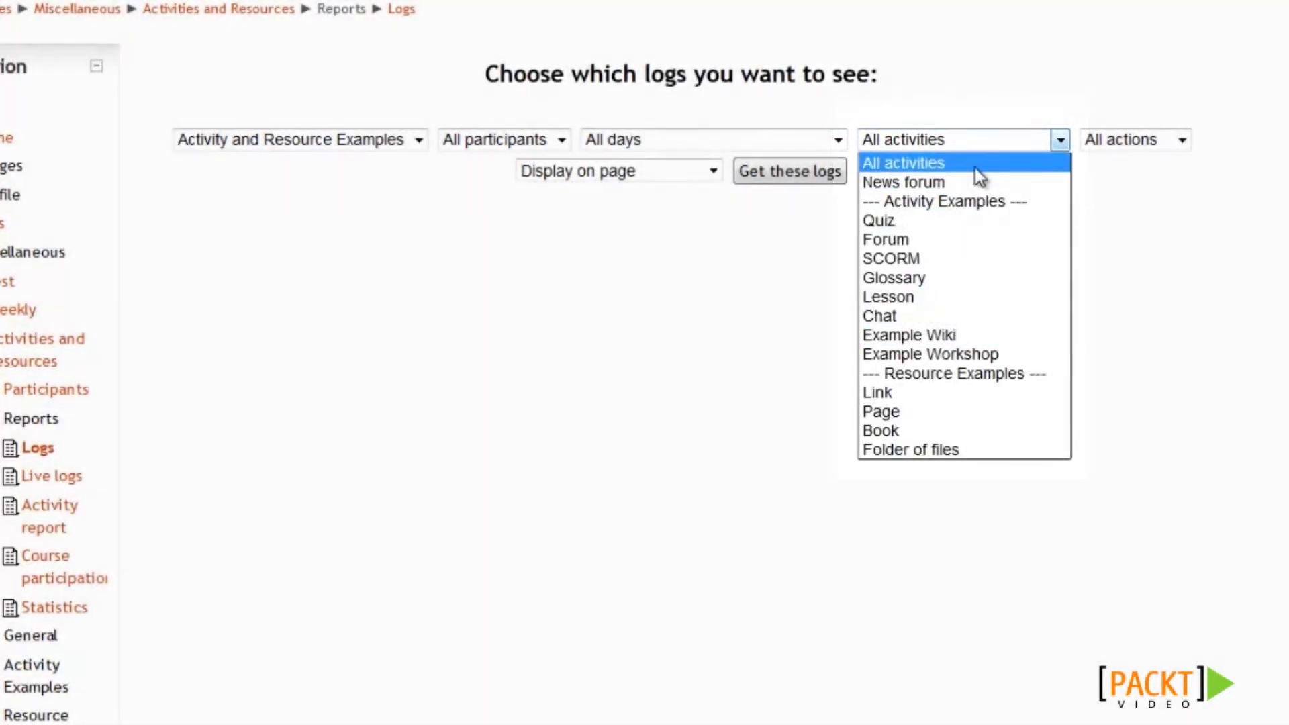
click(974, 166)
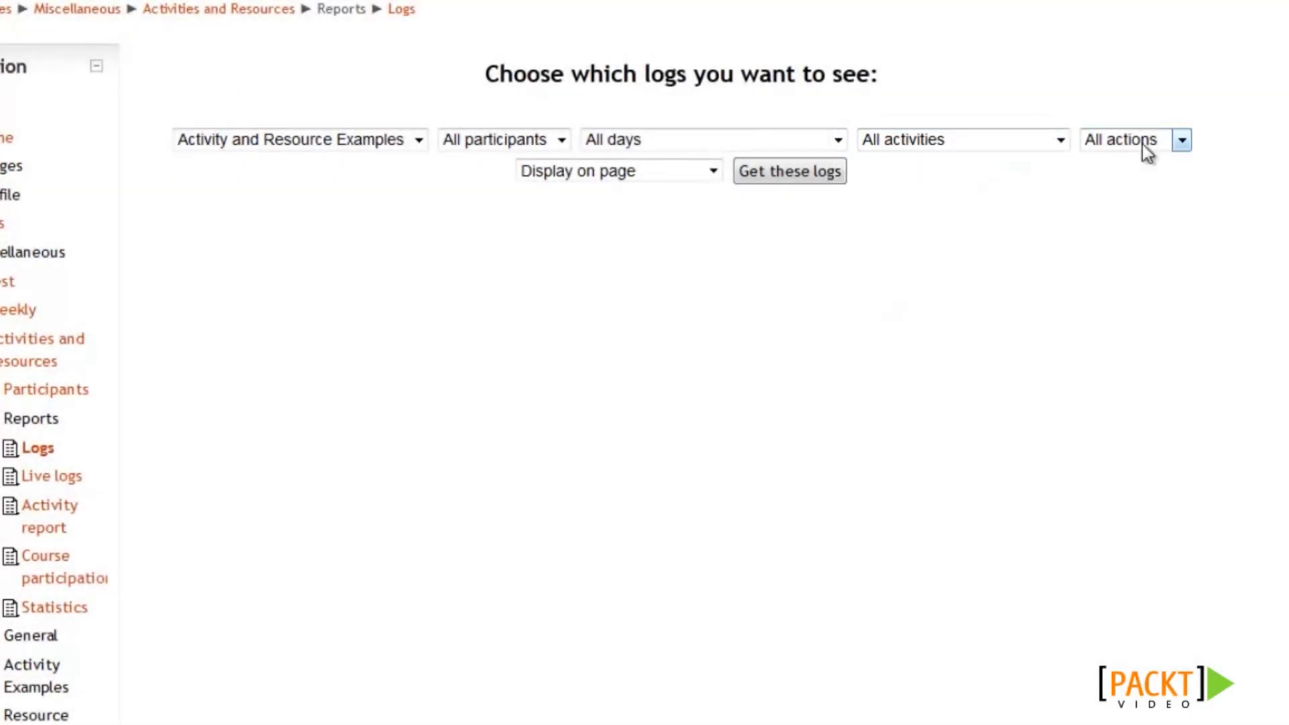
click(1147, 146)
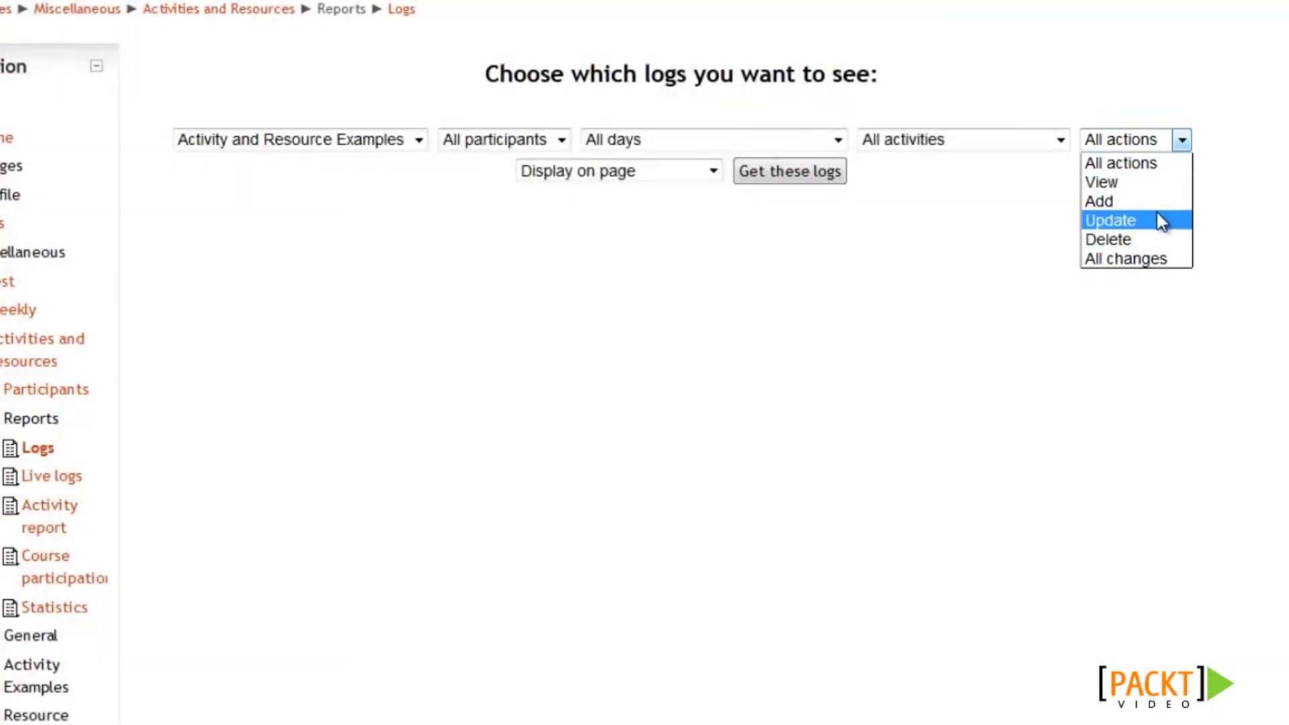
click(613, 176)
click(614, 172)
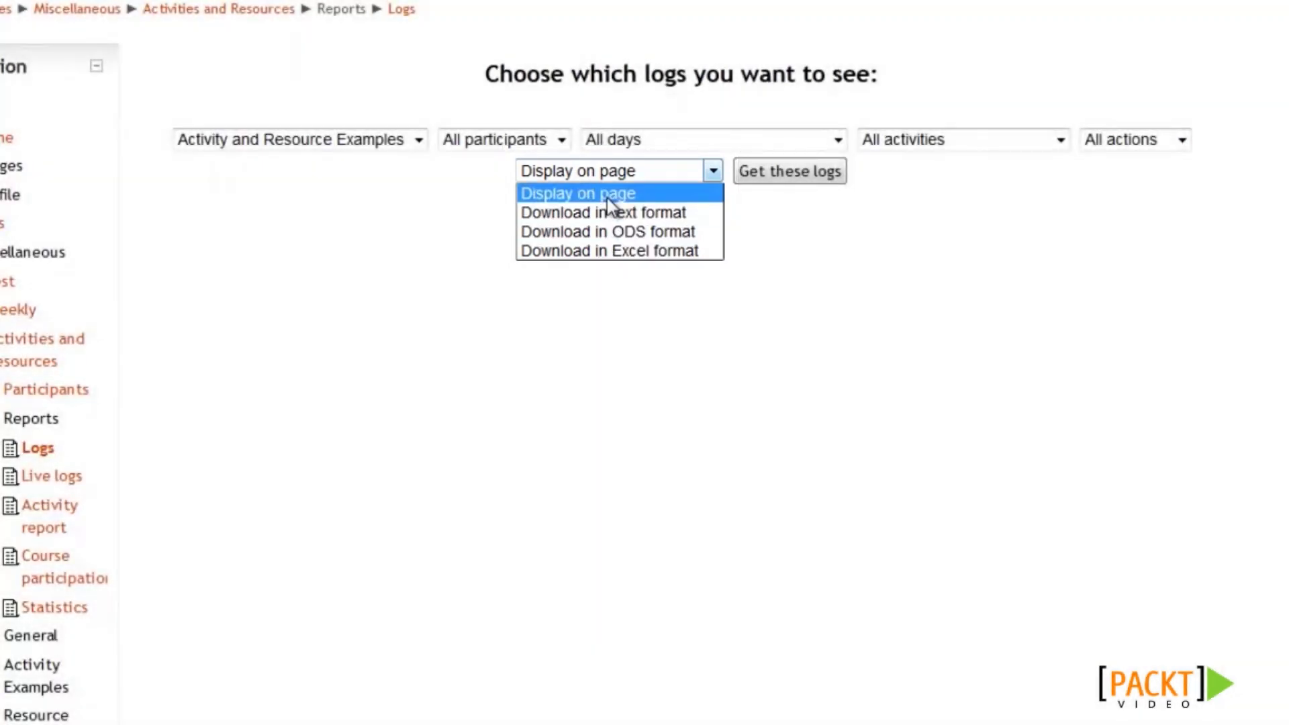
click(608, 193)
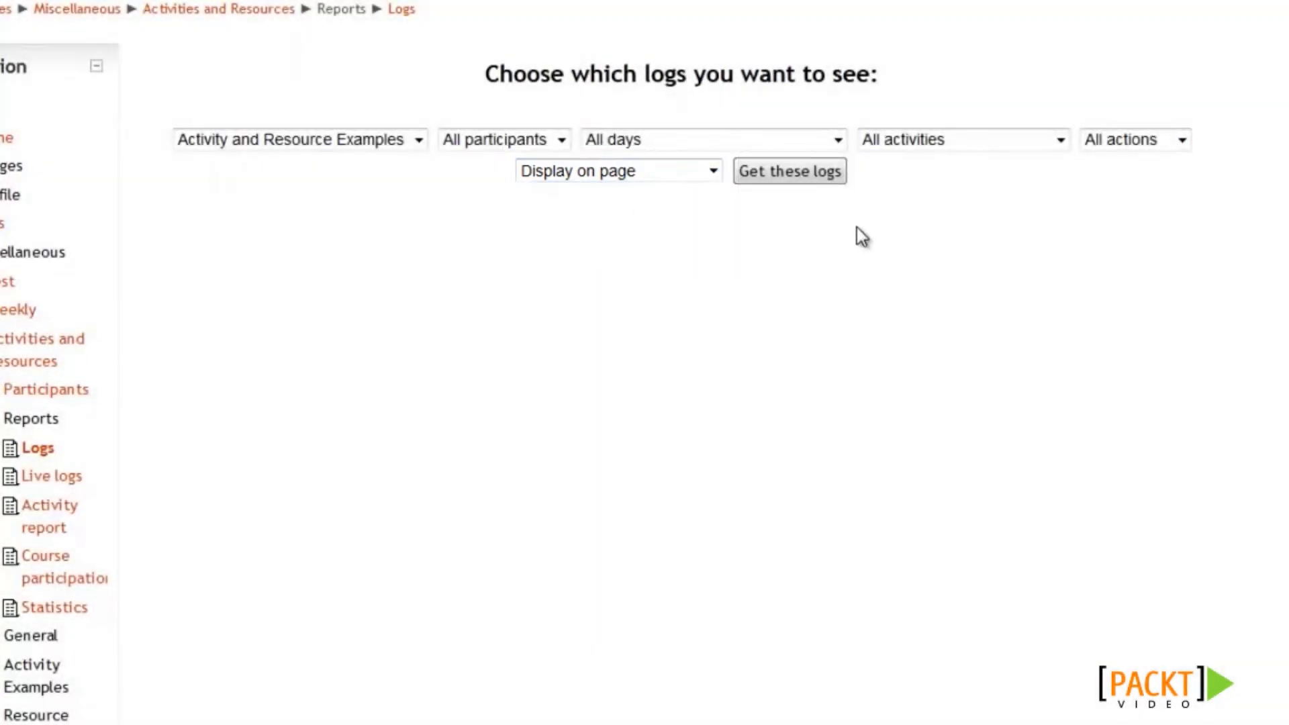
click(803, 173)
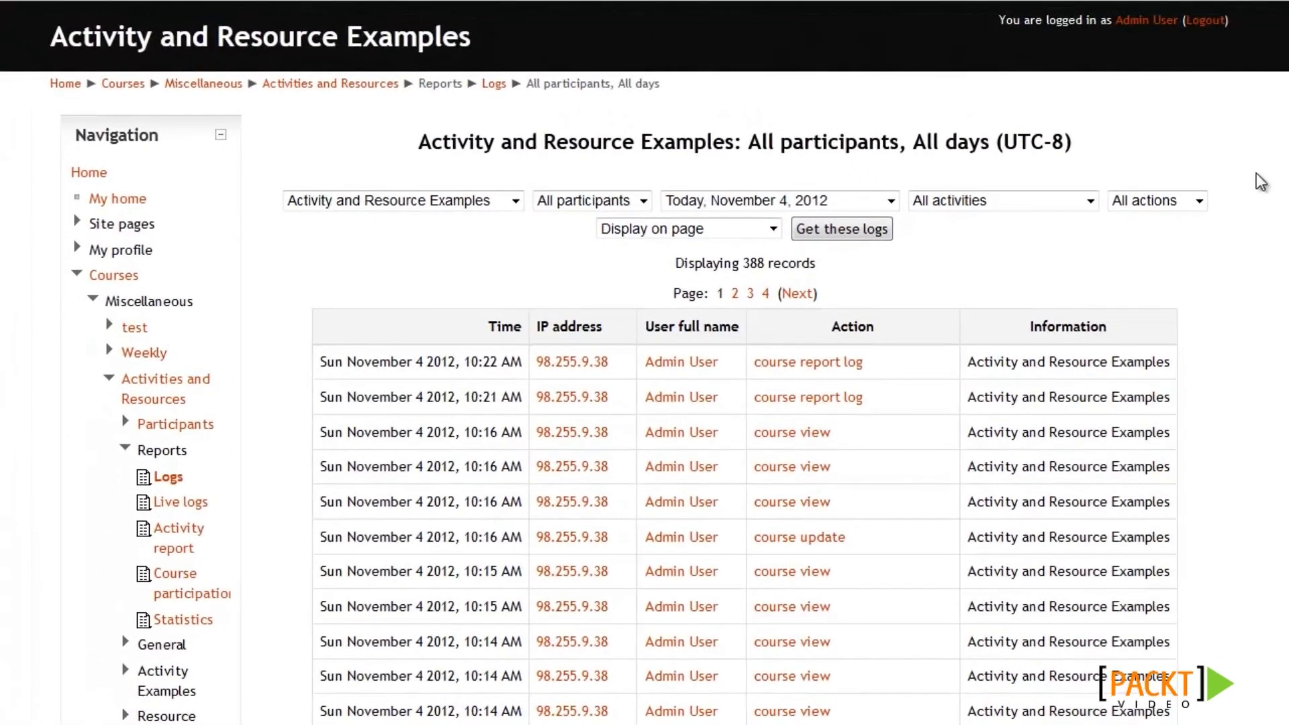
Examine the retrieved log records and open the course's Activity report.
scroll(739, 403, down, 1)
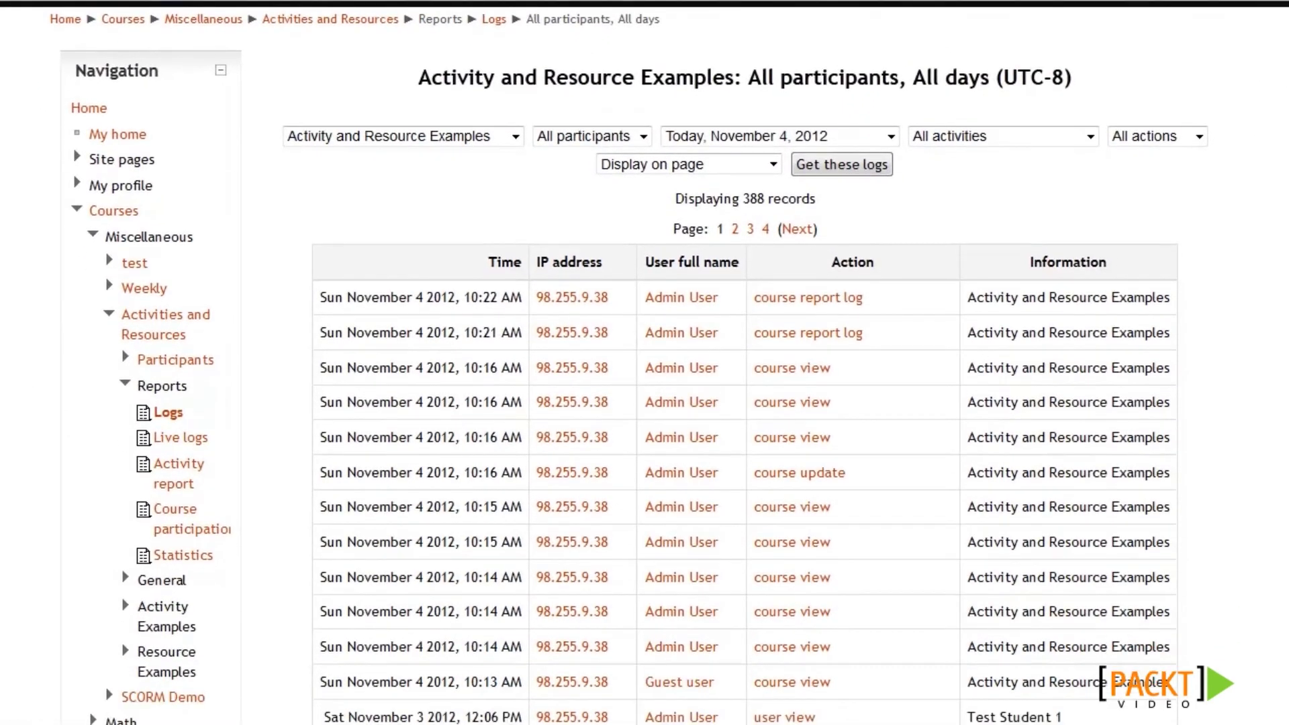
scroll(739, 403, down, 14)
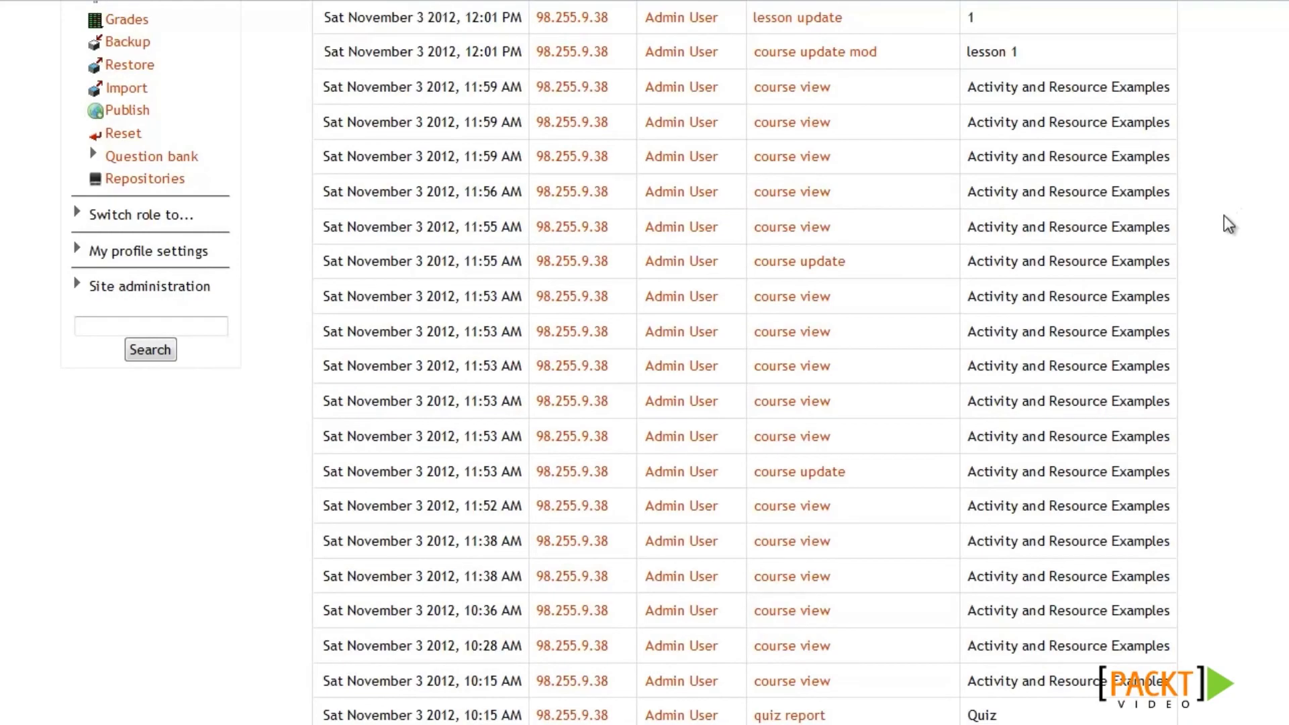
scroll(1223, 223, up, 11)
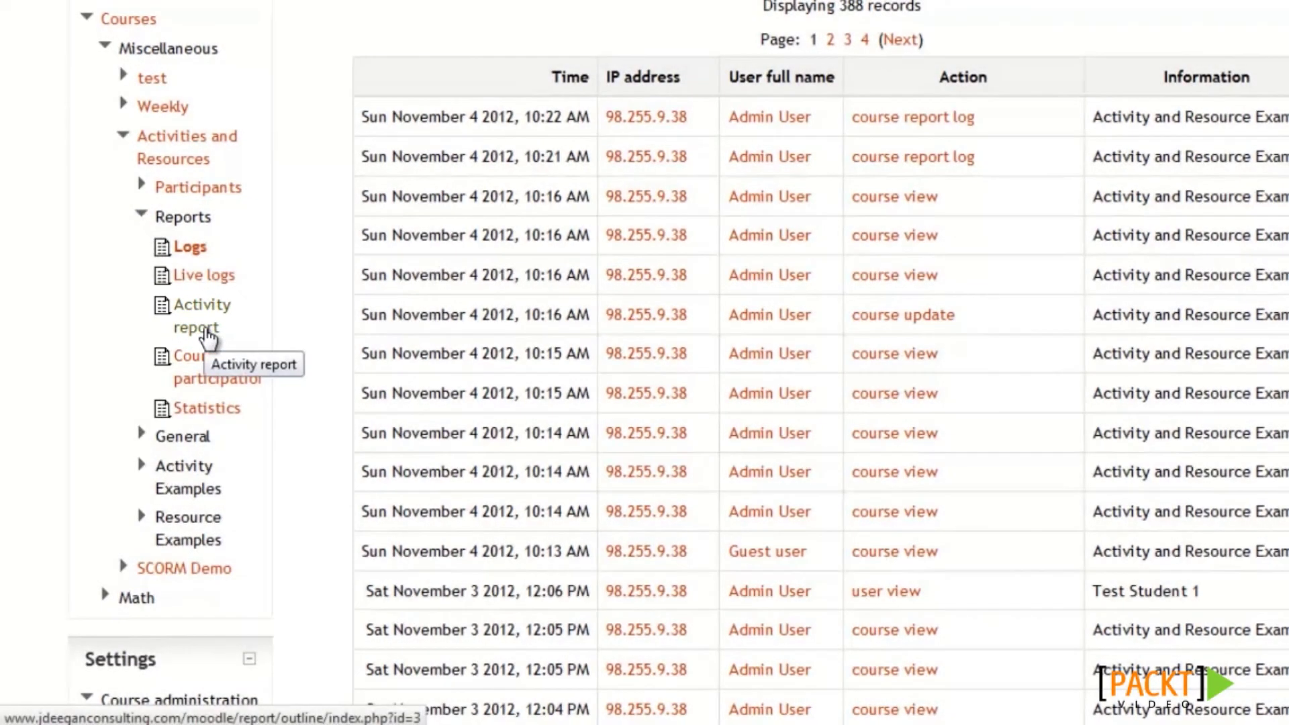
click(203, 331)
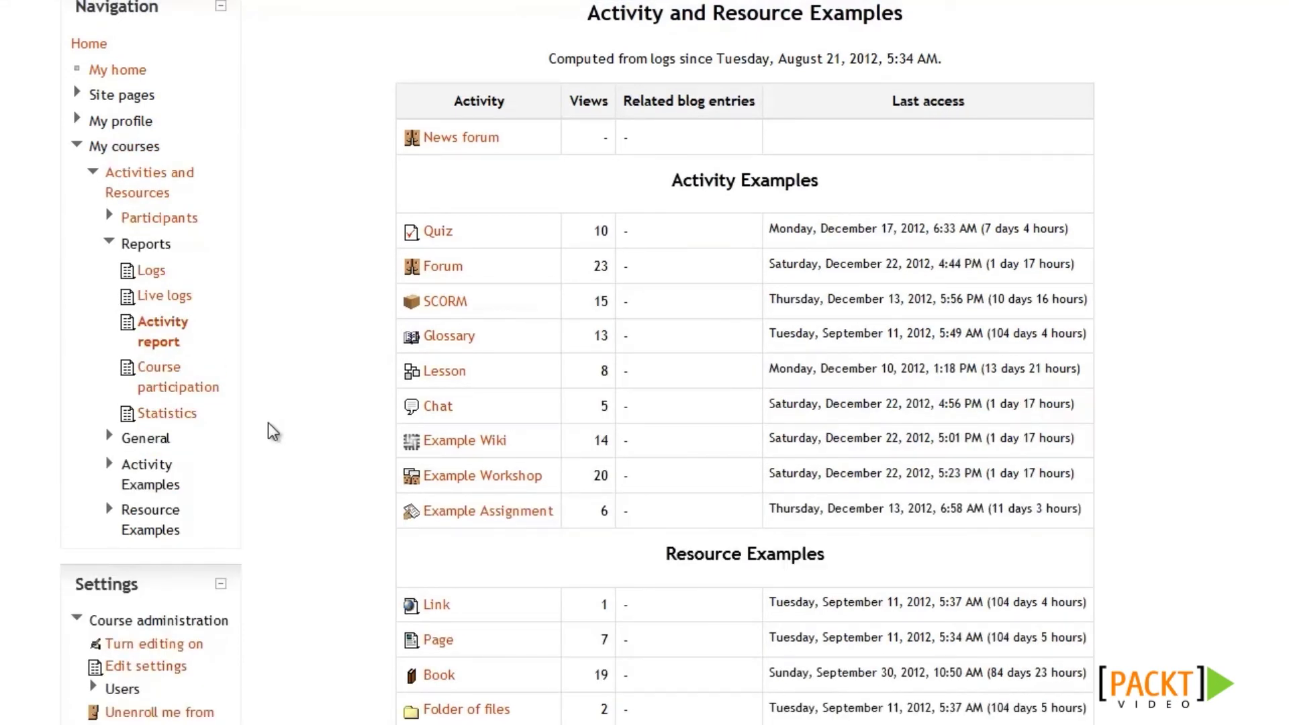
Open the Course participation report and set the activity module to Forum with a look-back period of 2 weeks.
click(176, 387)
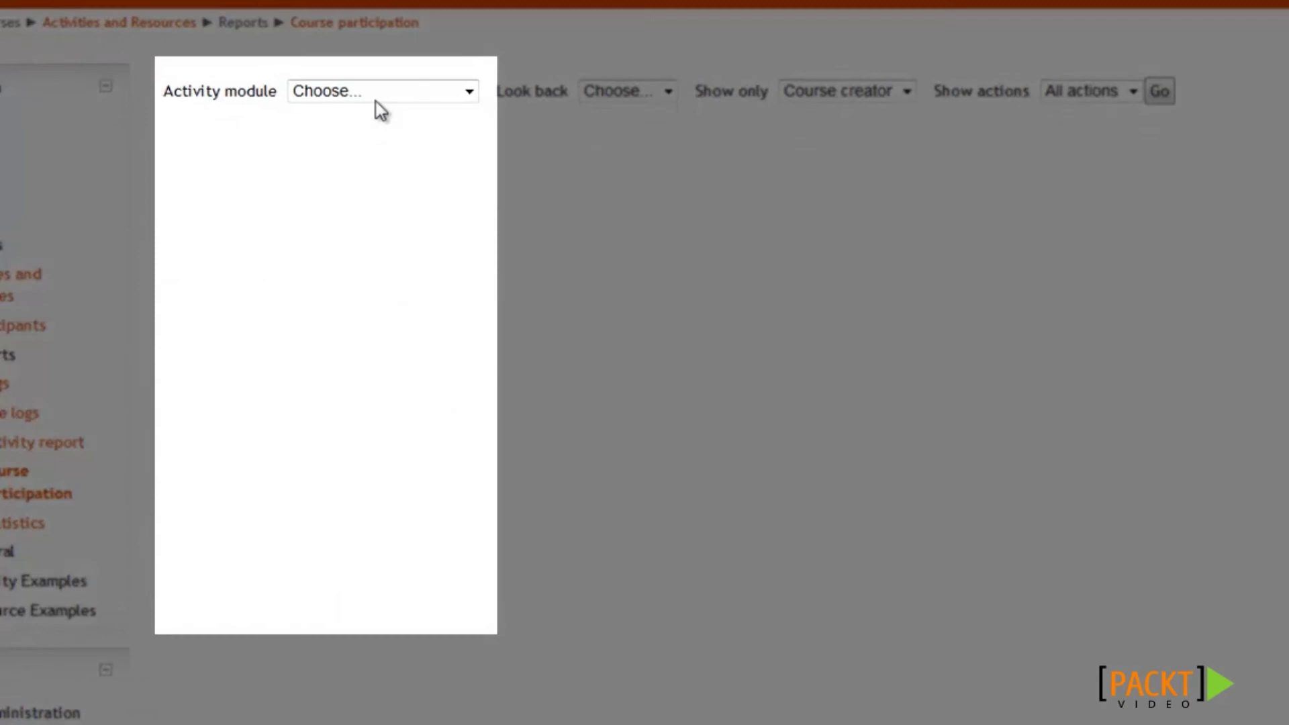
click(376, 97)
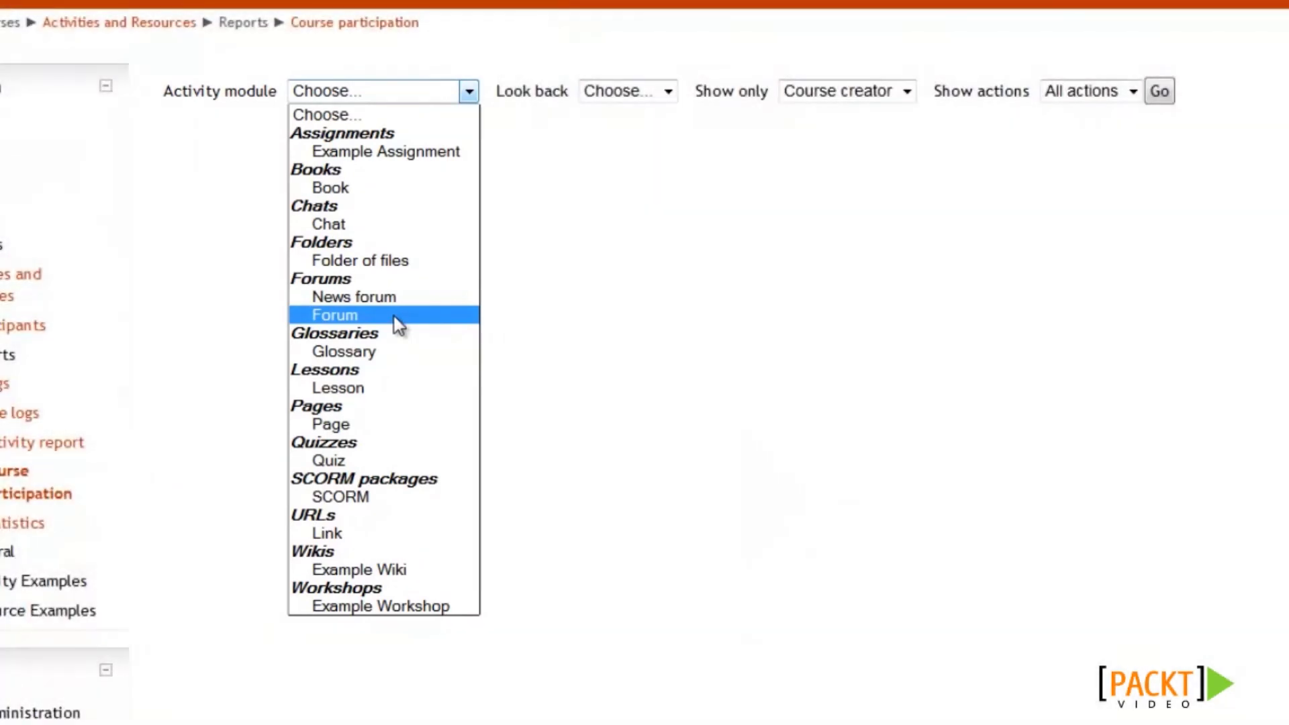
click(393, 317)
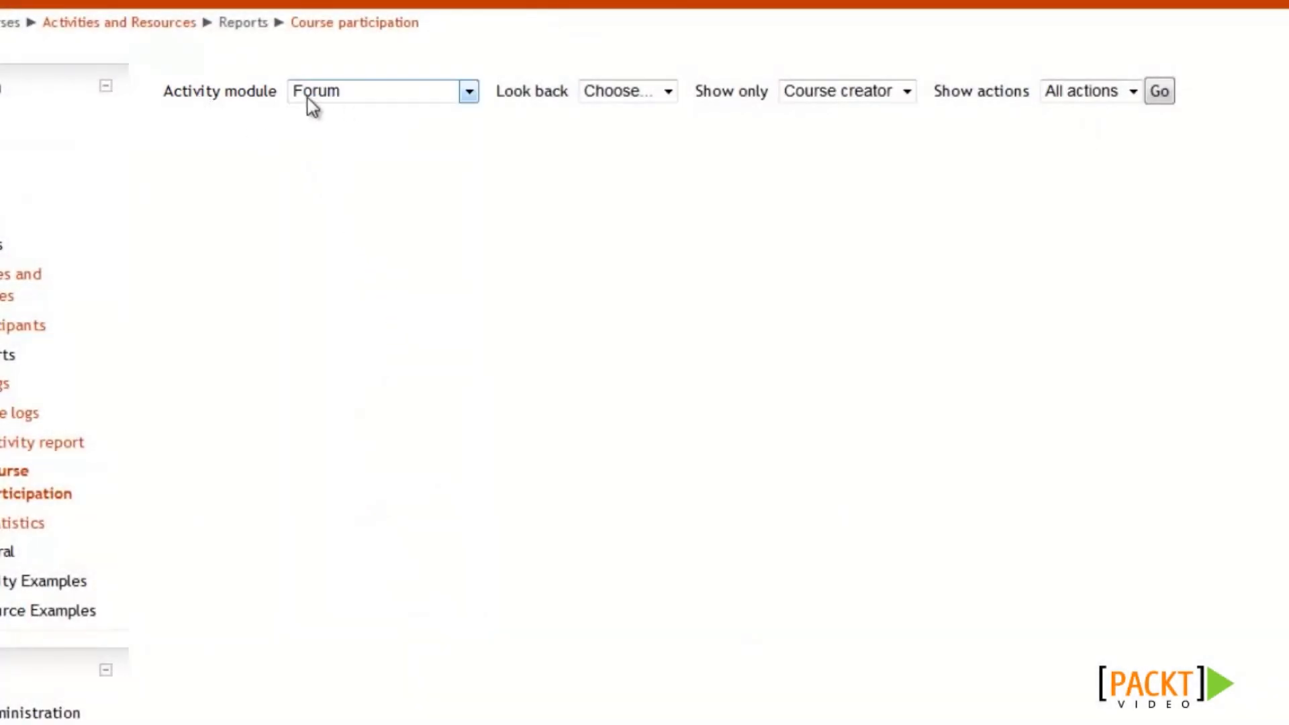
click(654, 94)
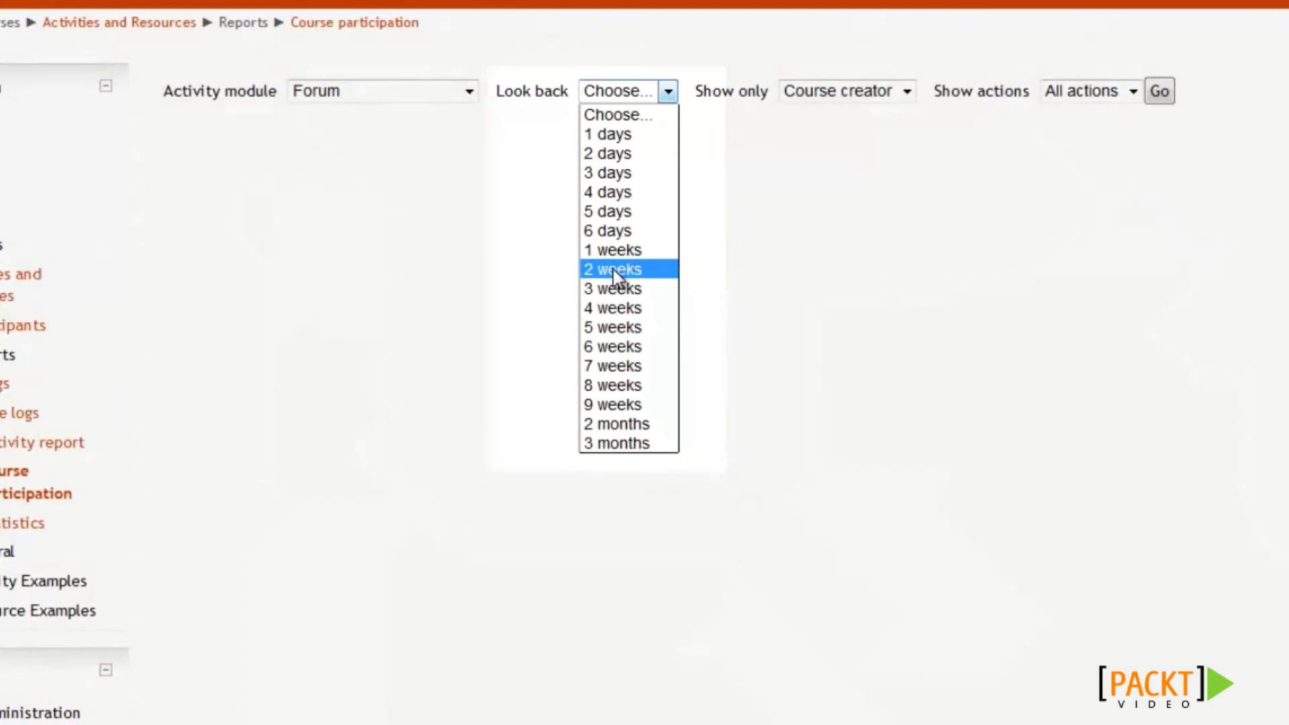
click(616, 270)
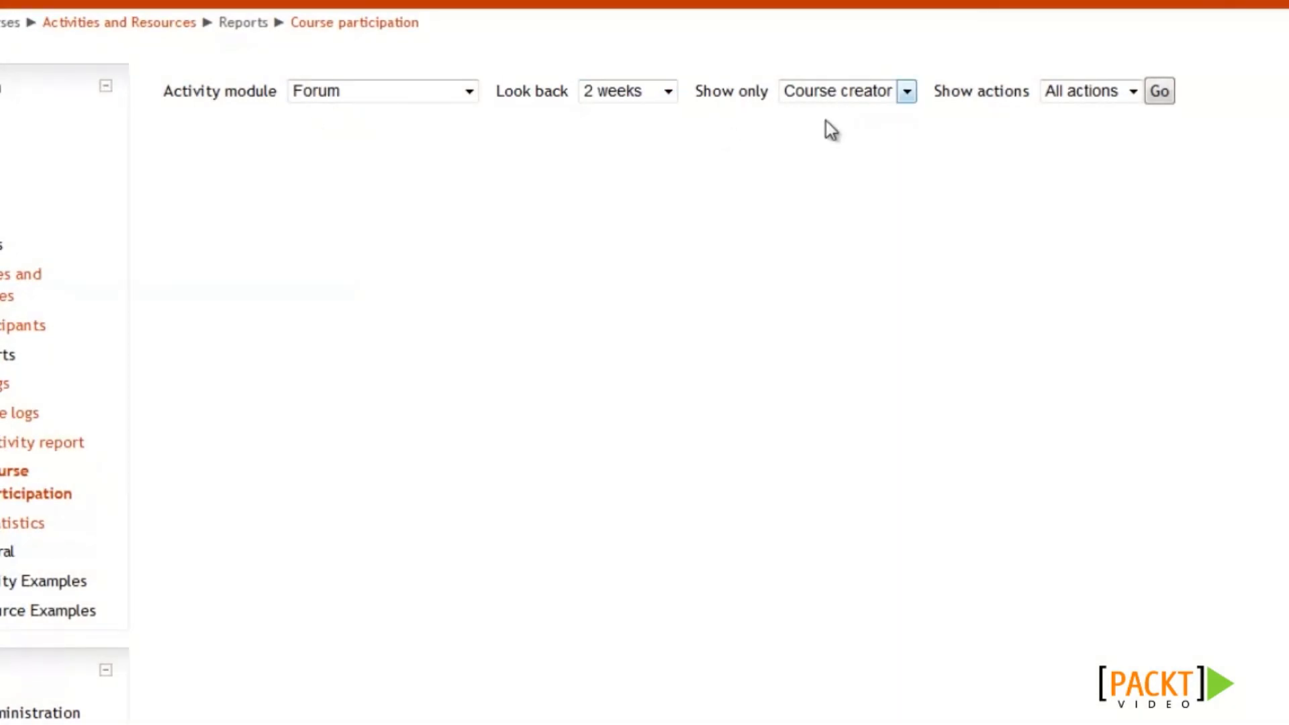
Show only Student users with Post actions, generate the participation report, and review the activity module choices.
click(827, 95)
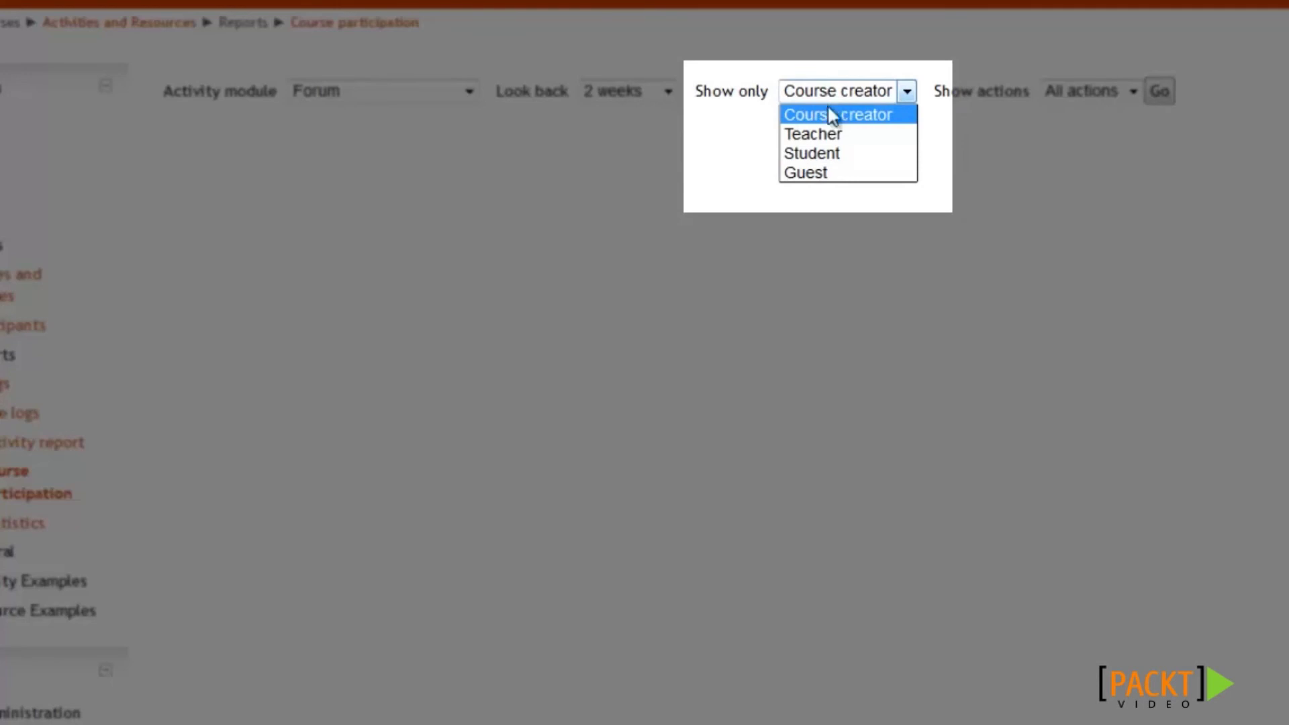
click(843, 155)
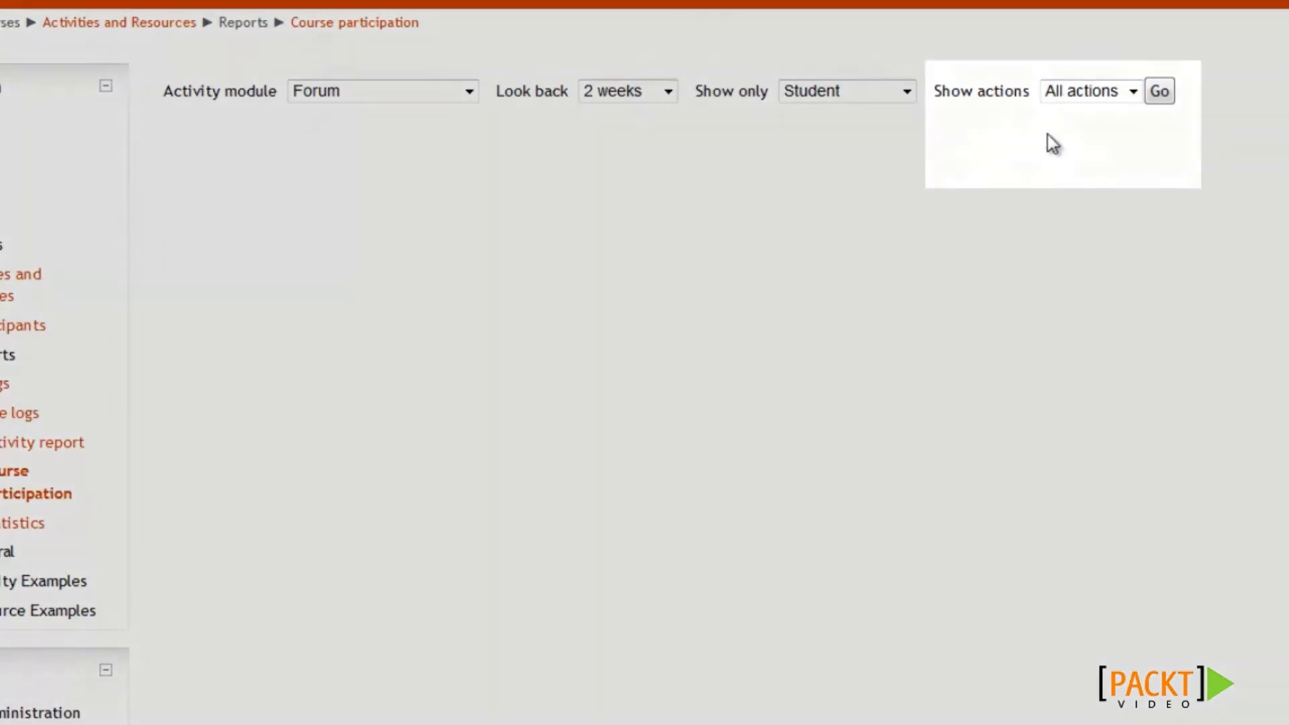
click(1057, 94)
click(1116, 153)
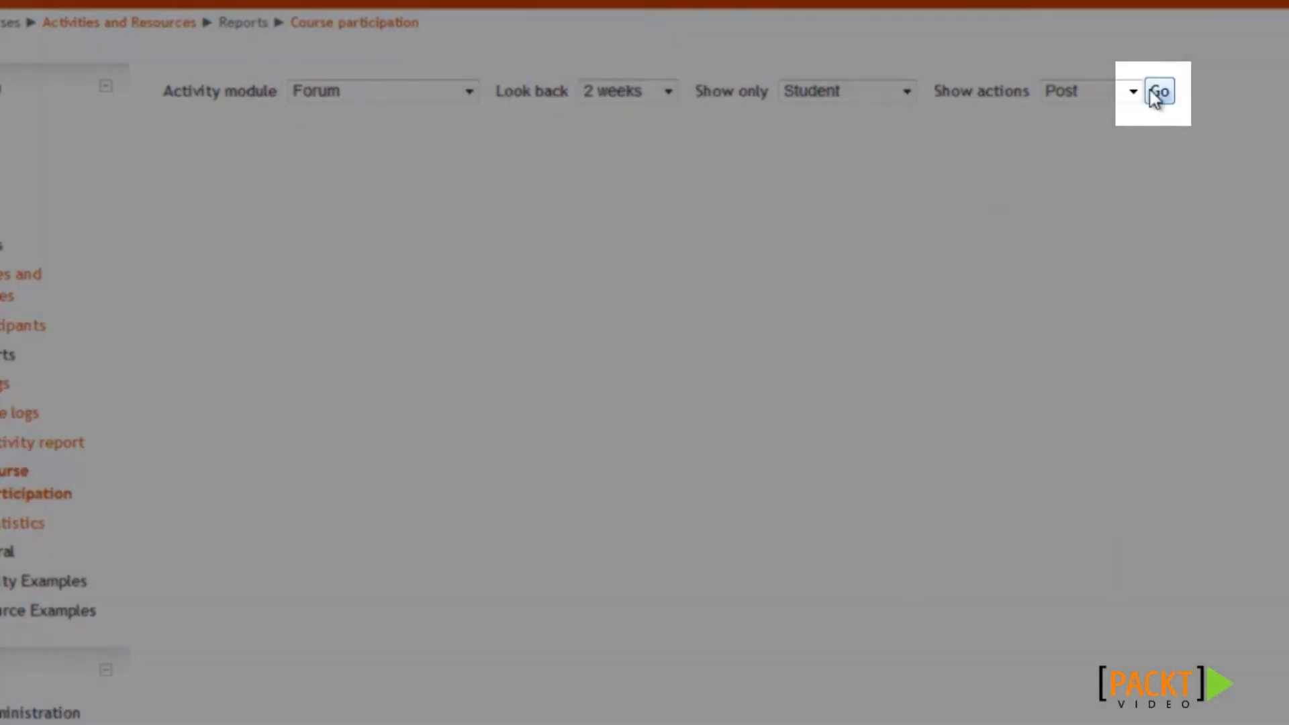
click(1159, 92)
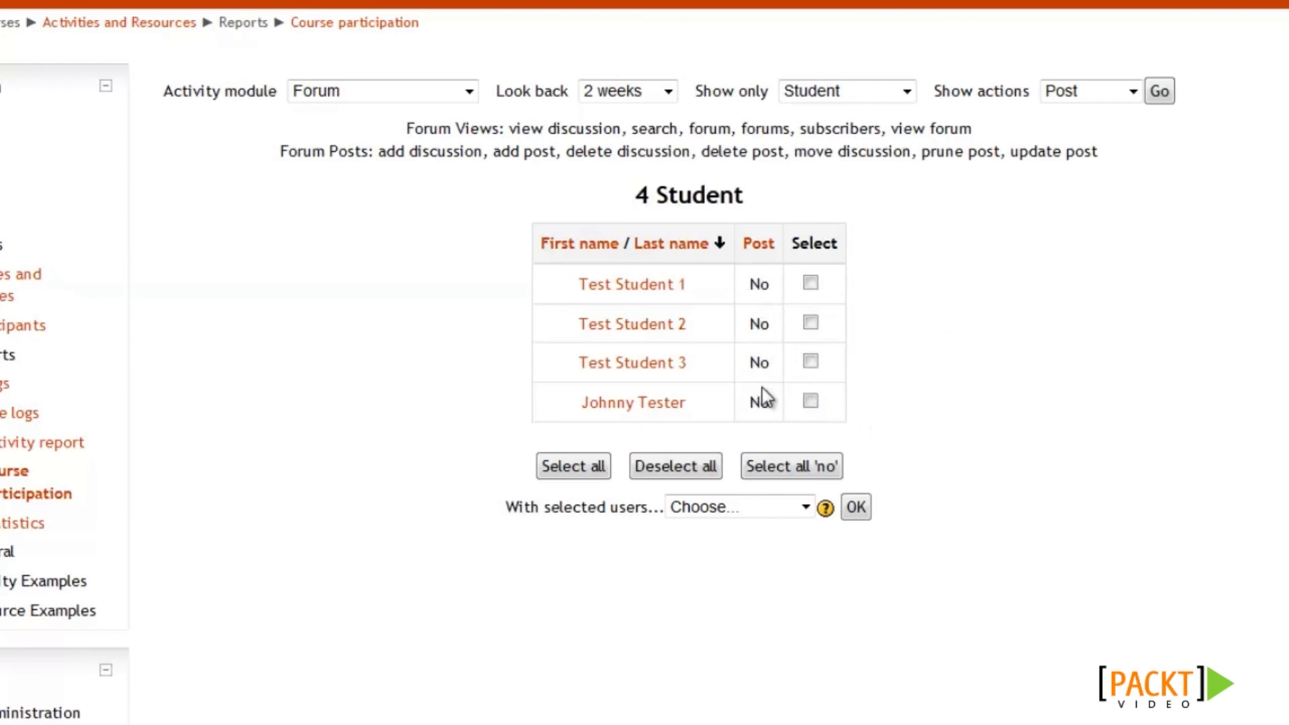
scroll(950, 323, down, 1)
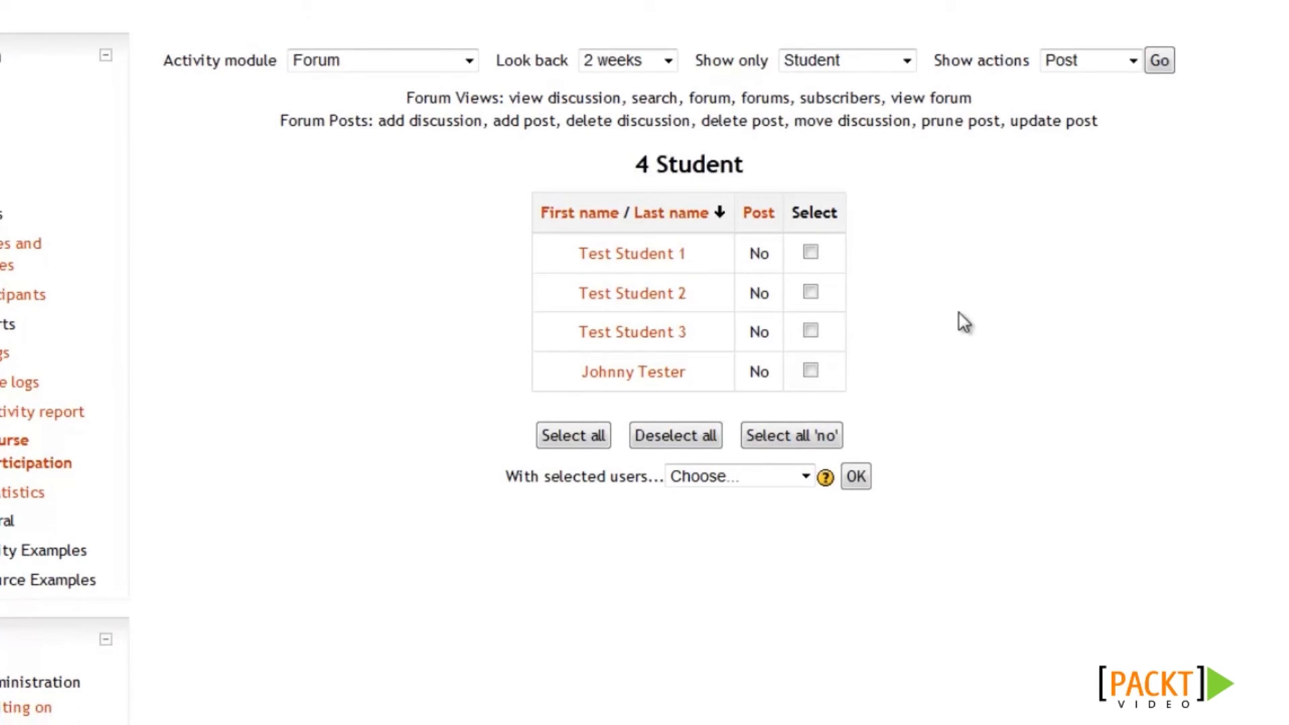
click(467, 61)
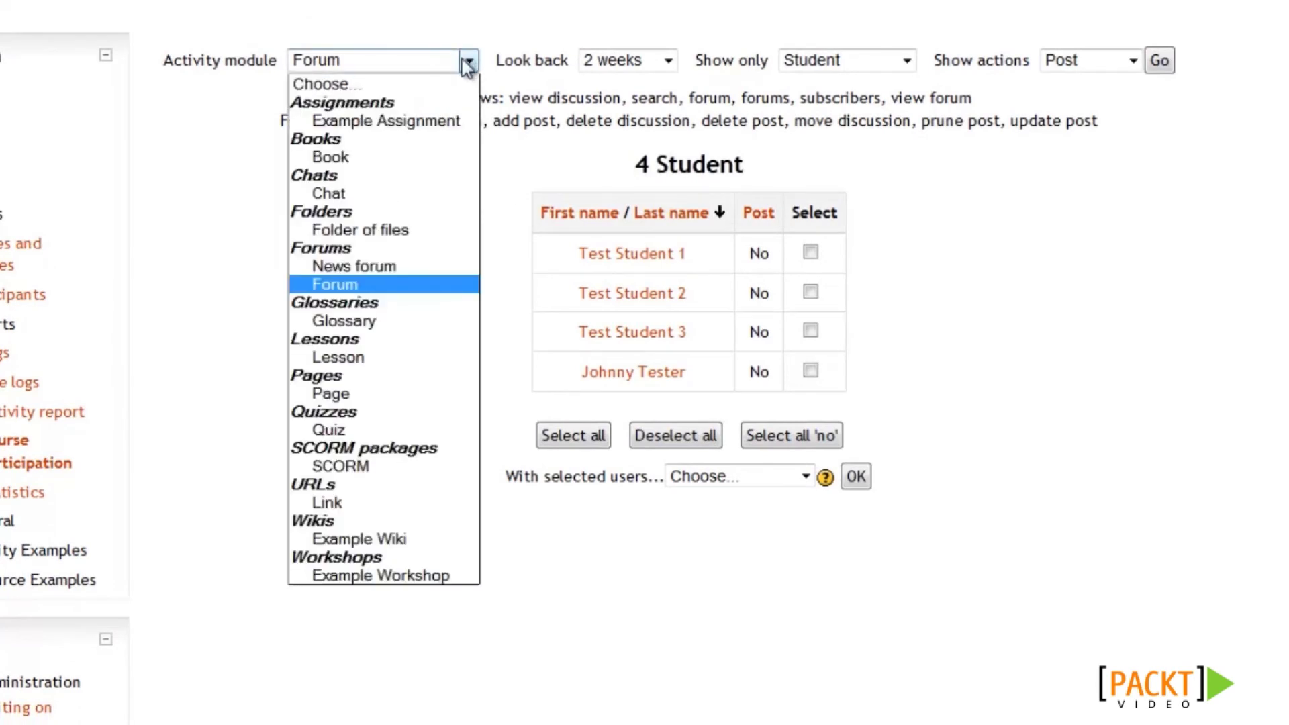
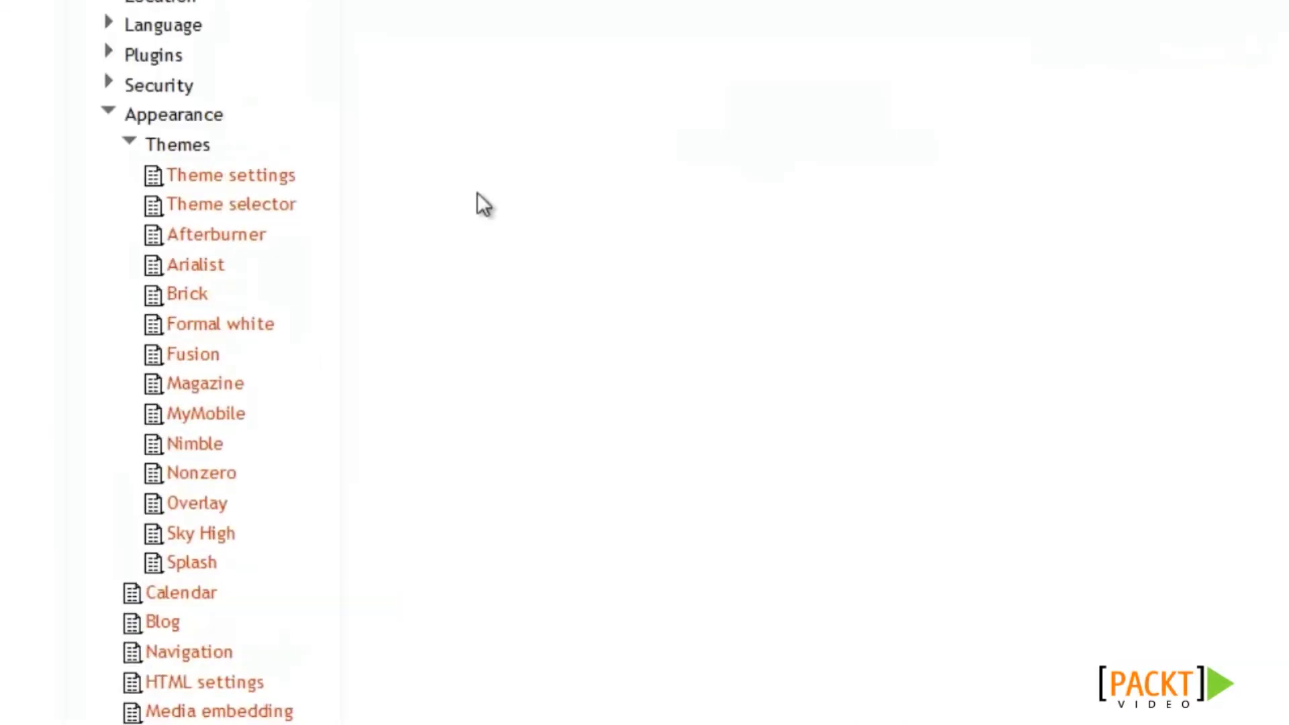
Open the site's Theme settings page and examine its options, from the theme list through custom menu items to device detection.
click(246, 177)
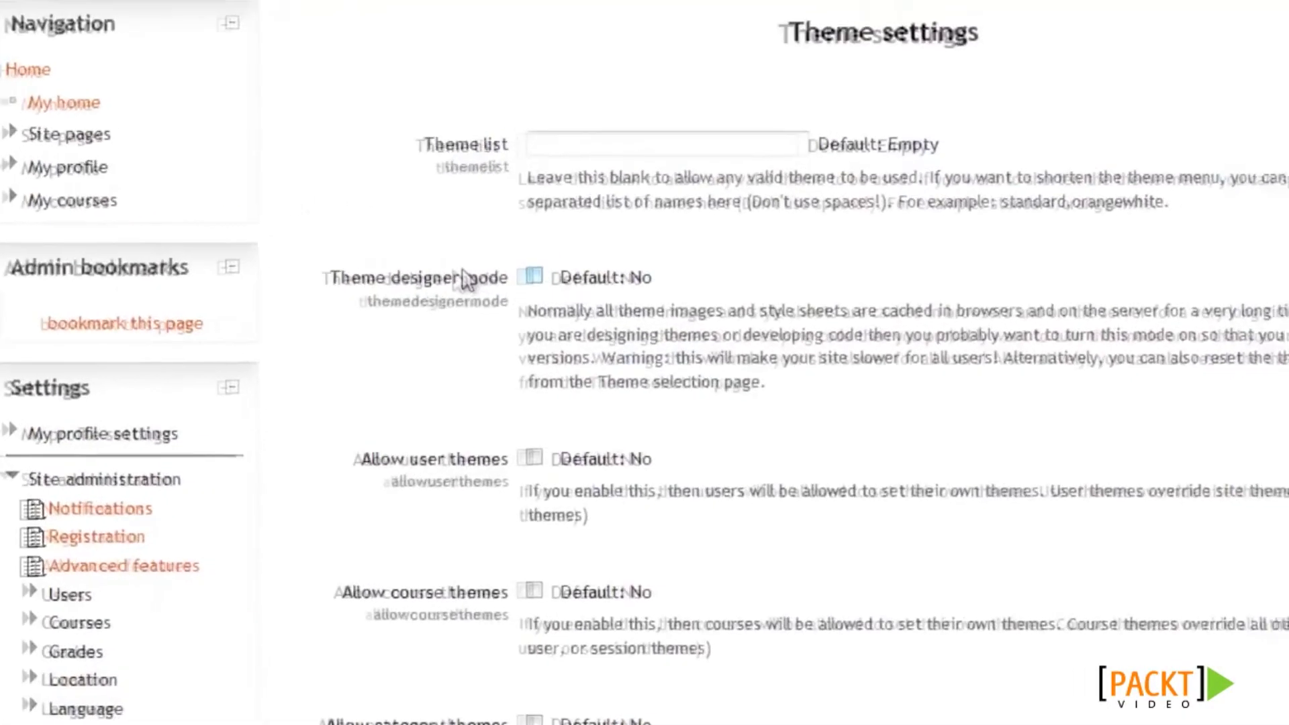
scroll(651, 278, down, 1)
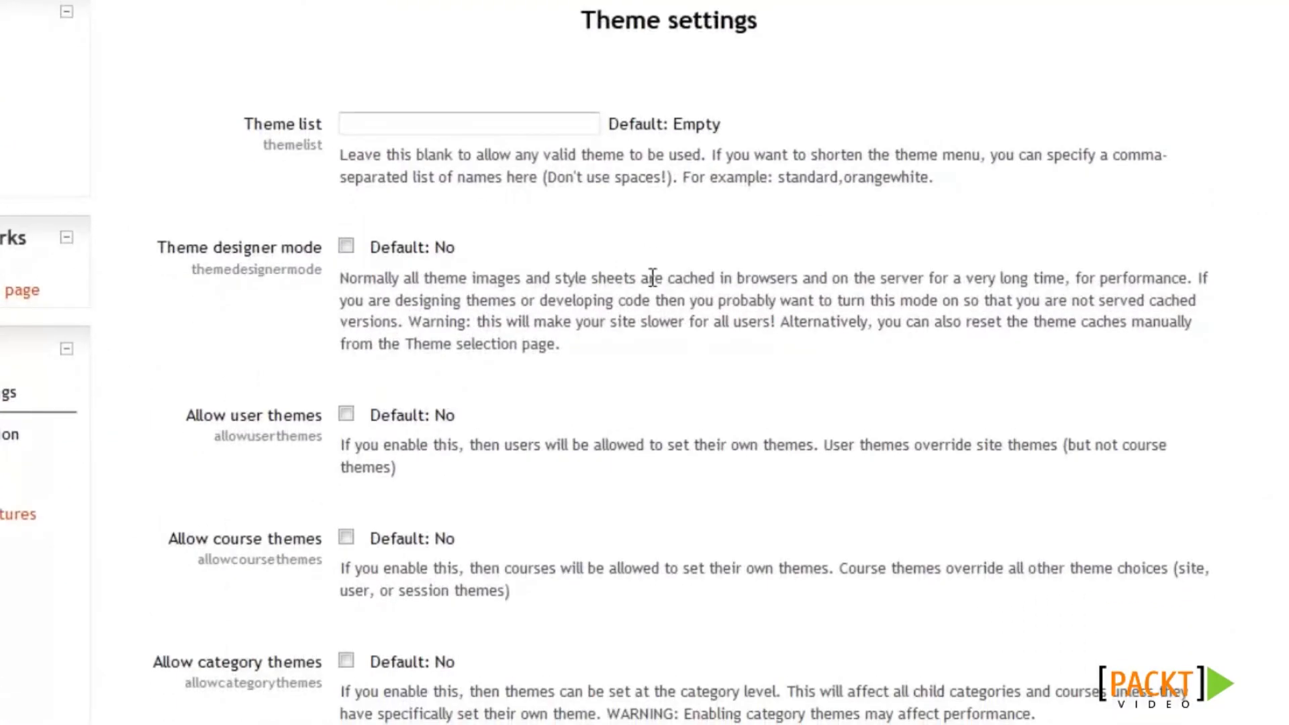
scroll(652, 278, down, 1)
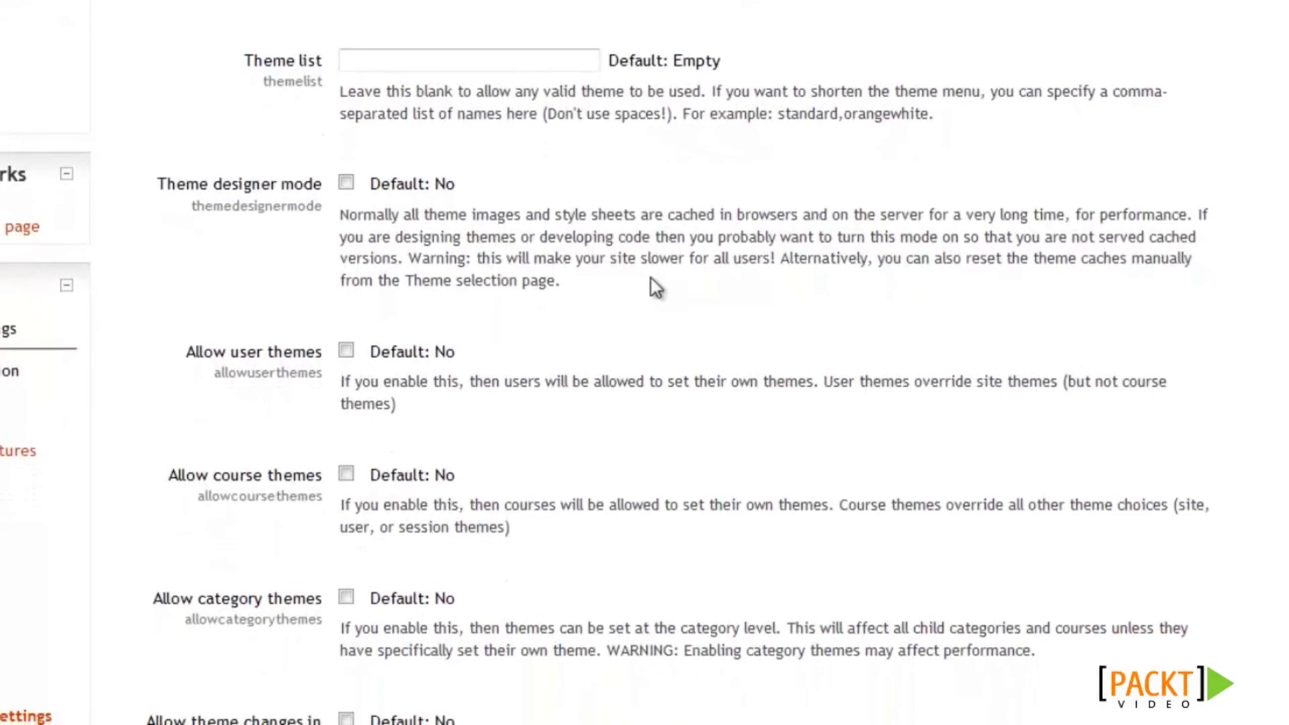
scroll(652, 277, down, 1)
scroll(655, 288, down, 1)
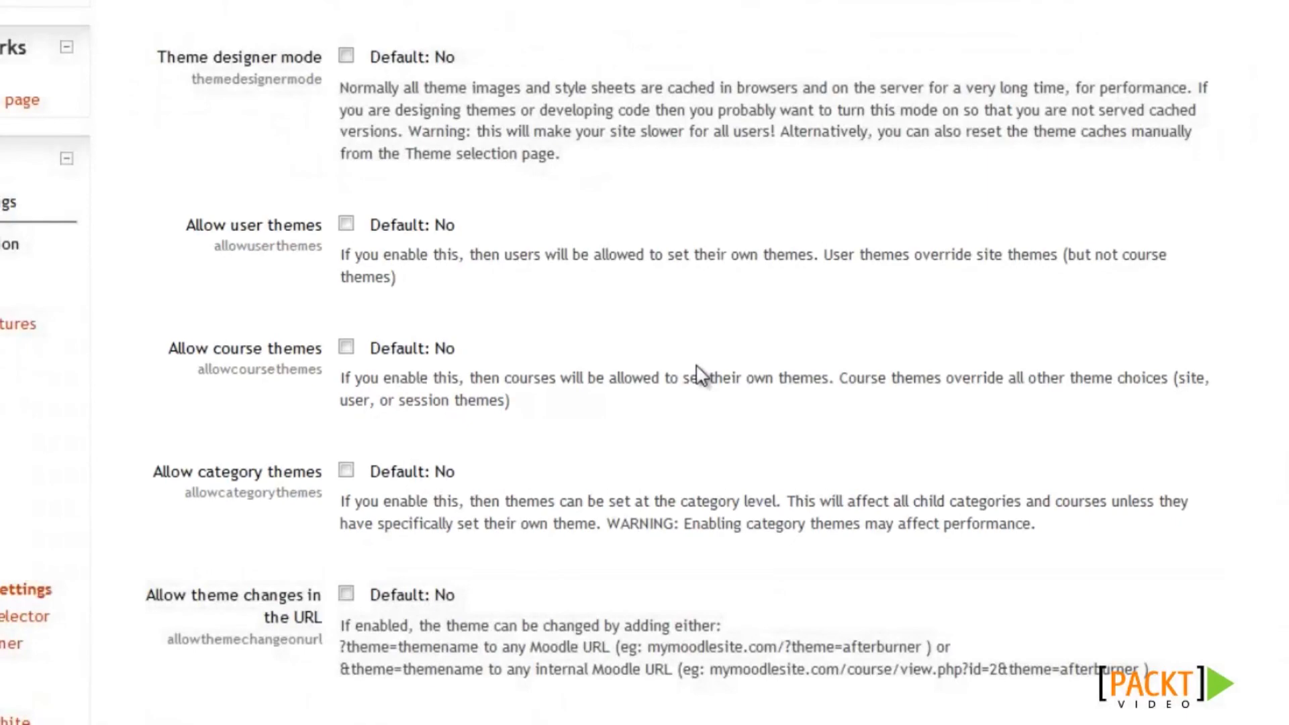
scroll(692, 366, down, 6)
scroll(679, 349, down, 6)
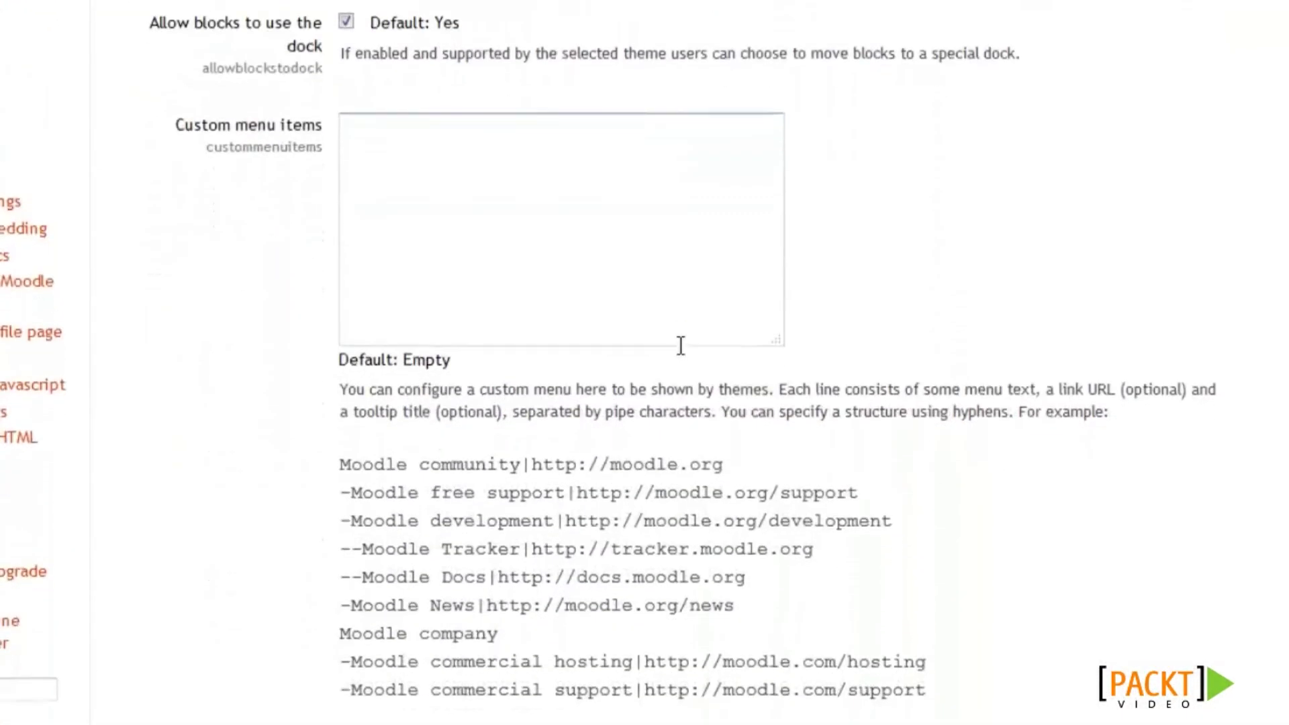
scroll(680, 345, down, 5)
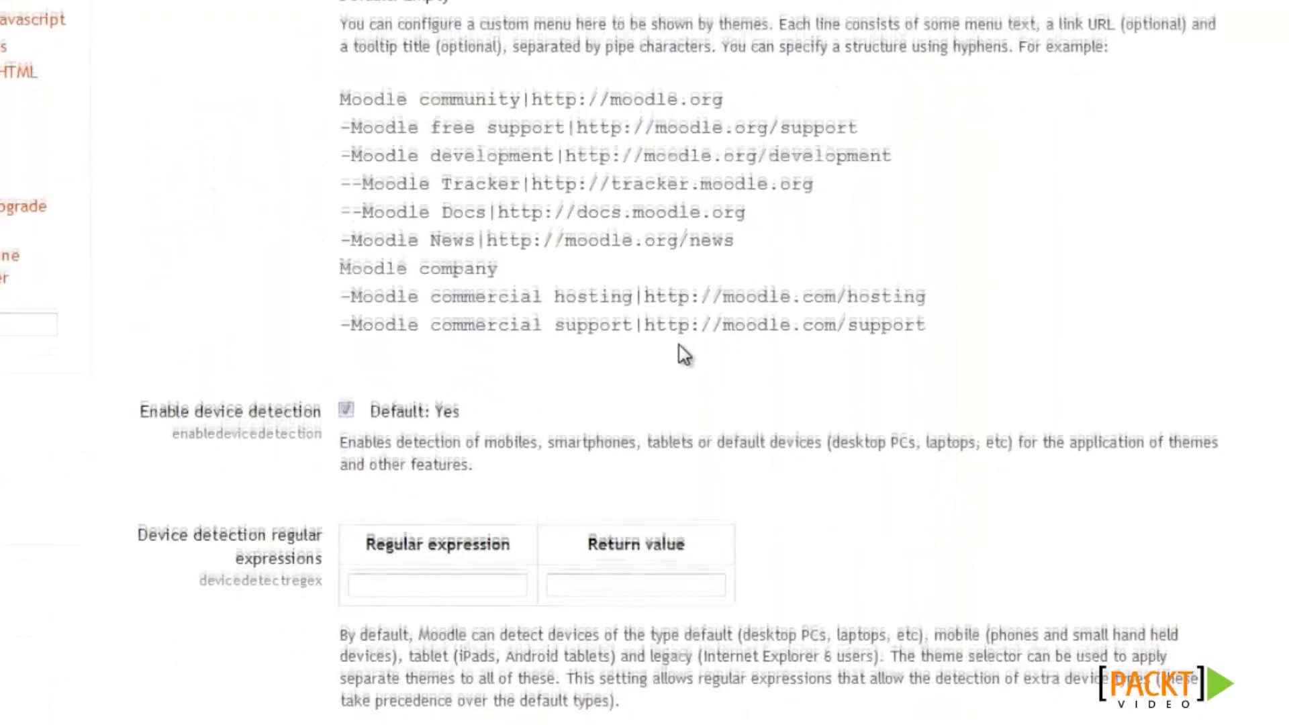
scroll(680, 346, down, 6)
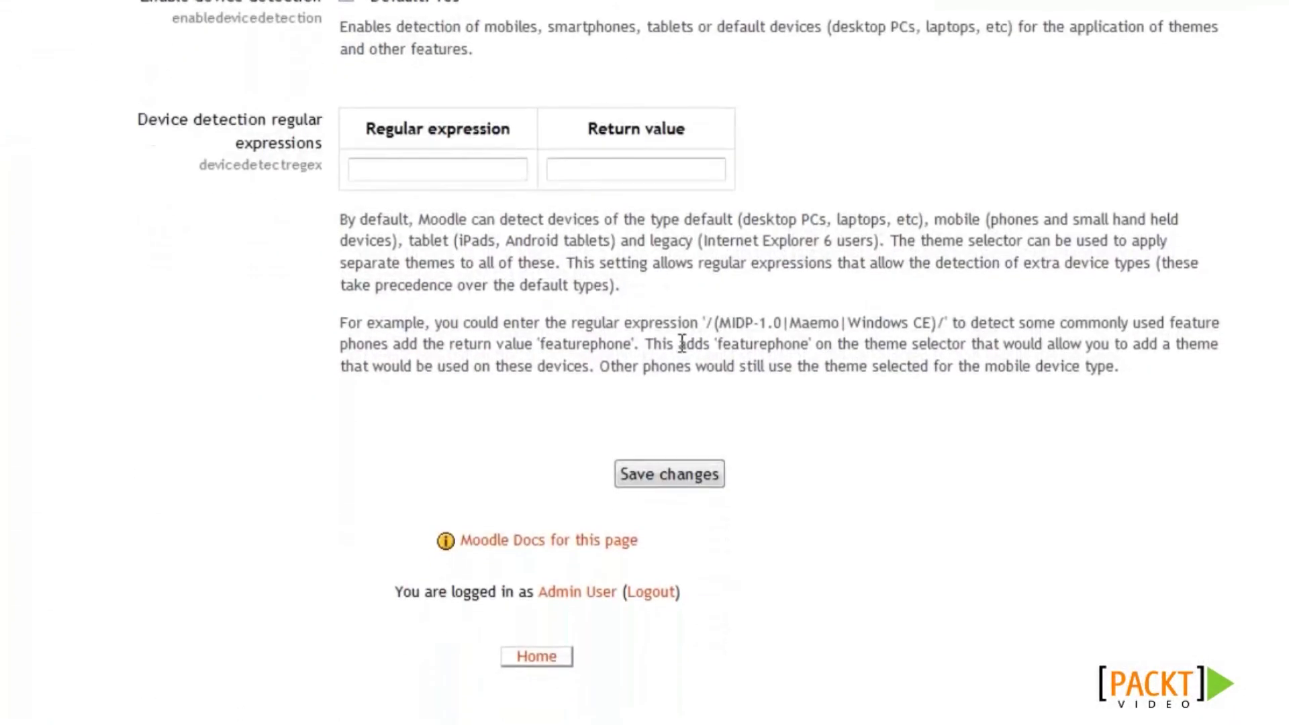
scroll(682, 344, up, 2)
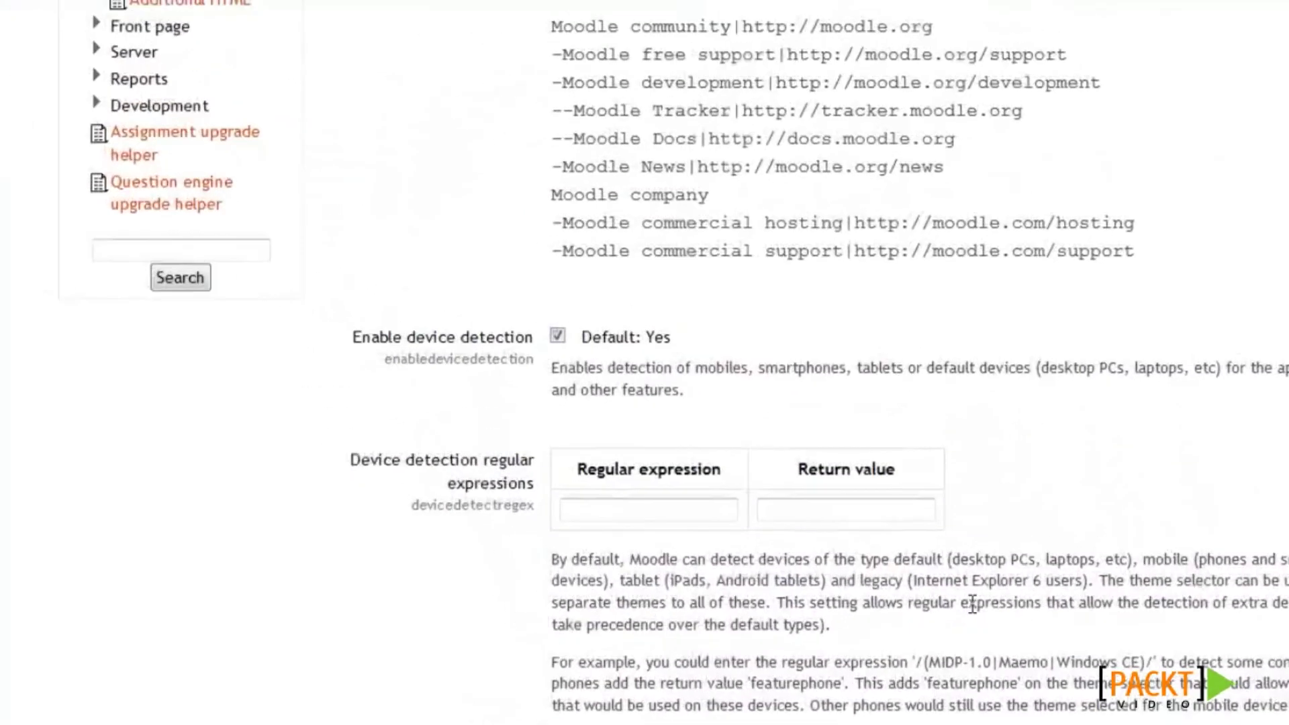
scroll(975, 614, up, 8)
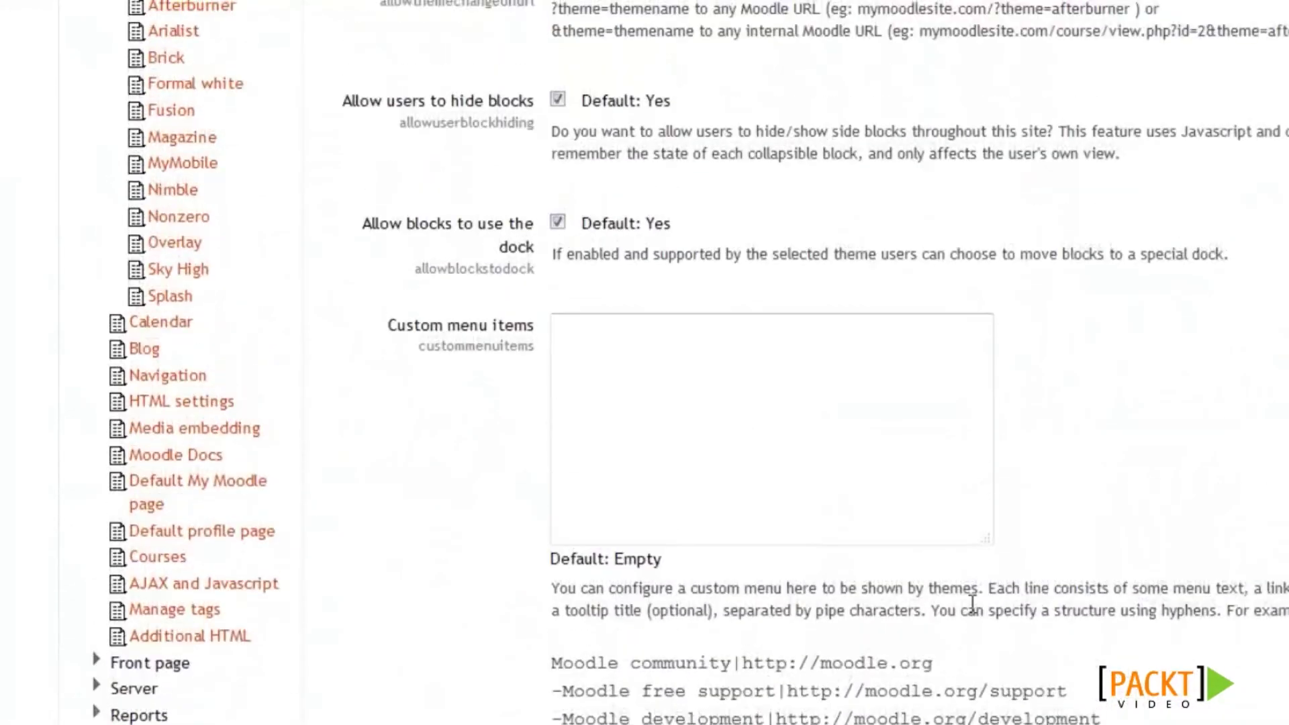
scroll(973, 603, up, 3)
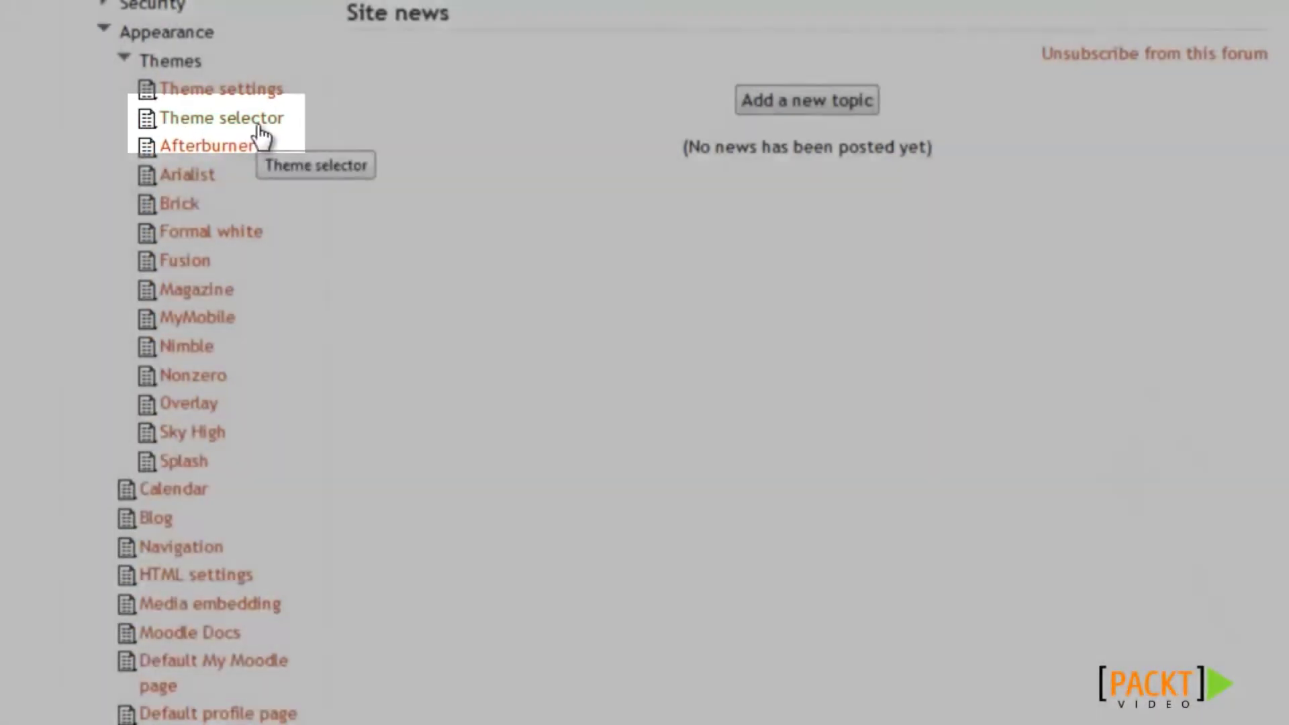
Open the Theme selector, review the device types, and start changing the theme for the Default device.
click(261, 136)
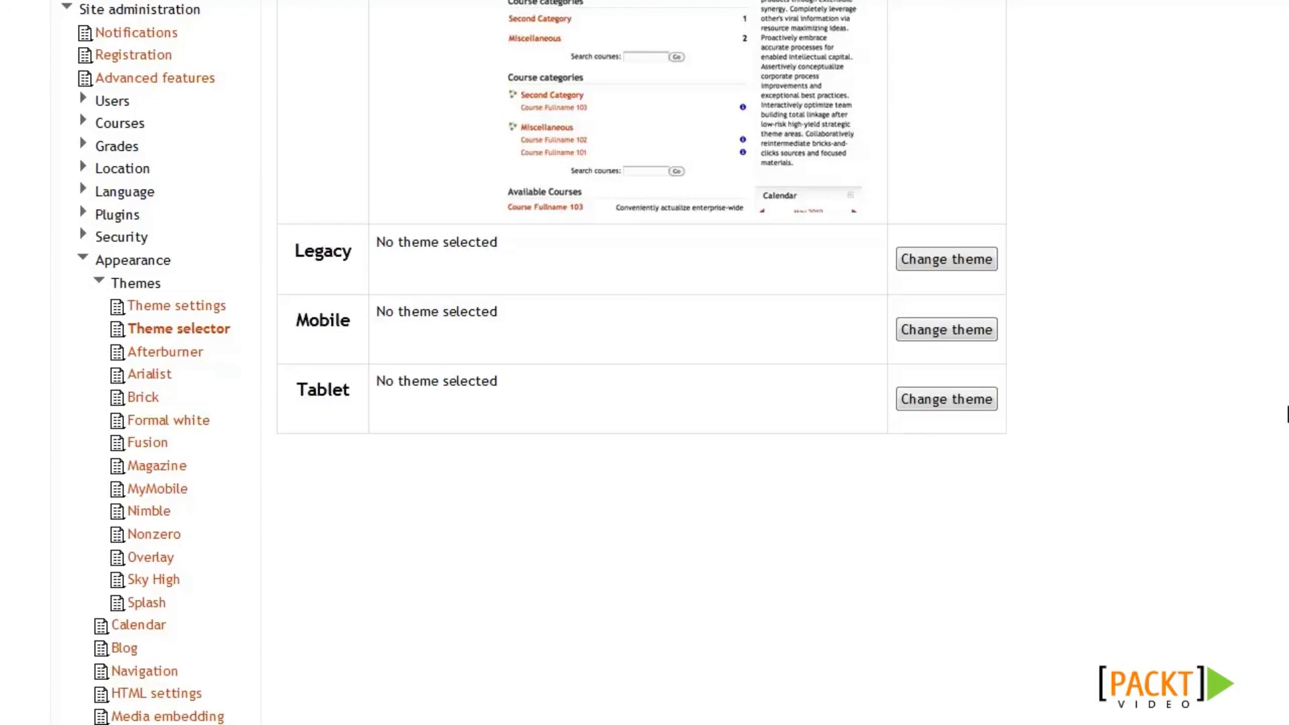
scroll(1287, 414, down, 1)
scroll(1287, 414, up, 3)
scroll(1240, 335, up, 3)
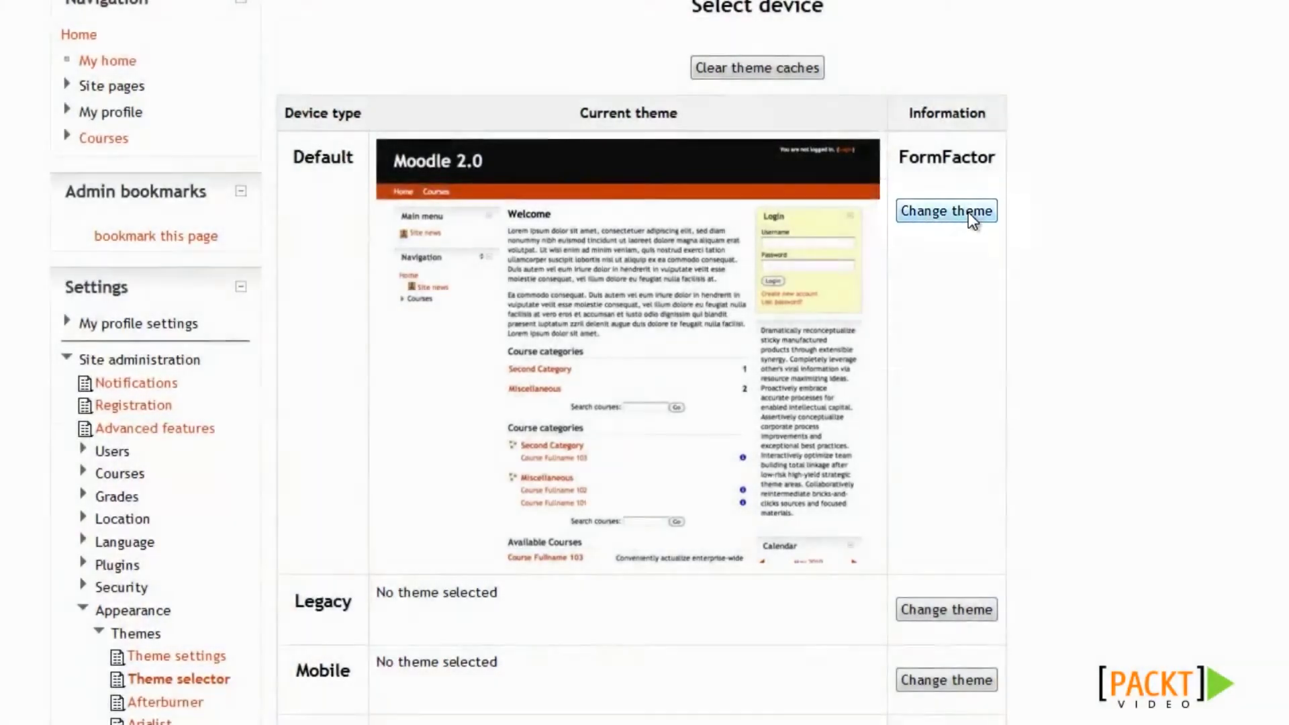
click(968, 212)
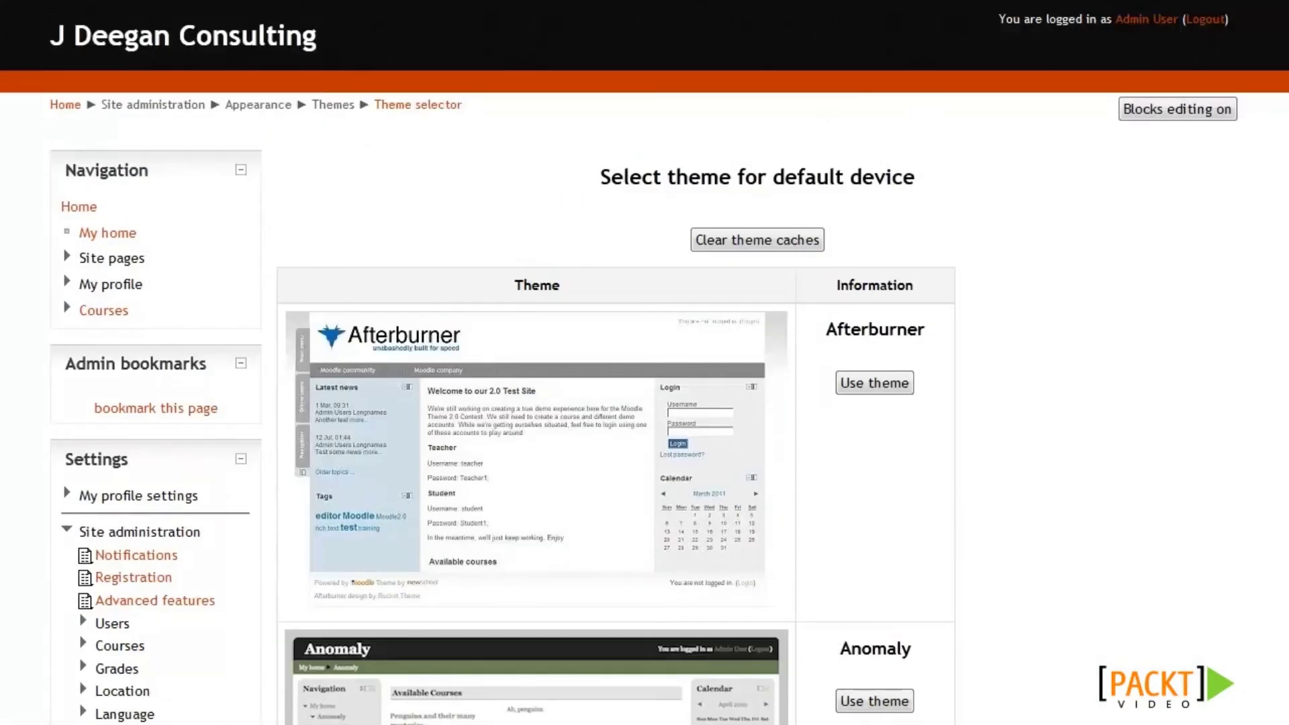
Browse the previews of the themes available for the default device, from Afterburner to Brick.
scroll(645, 363, down, 5)
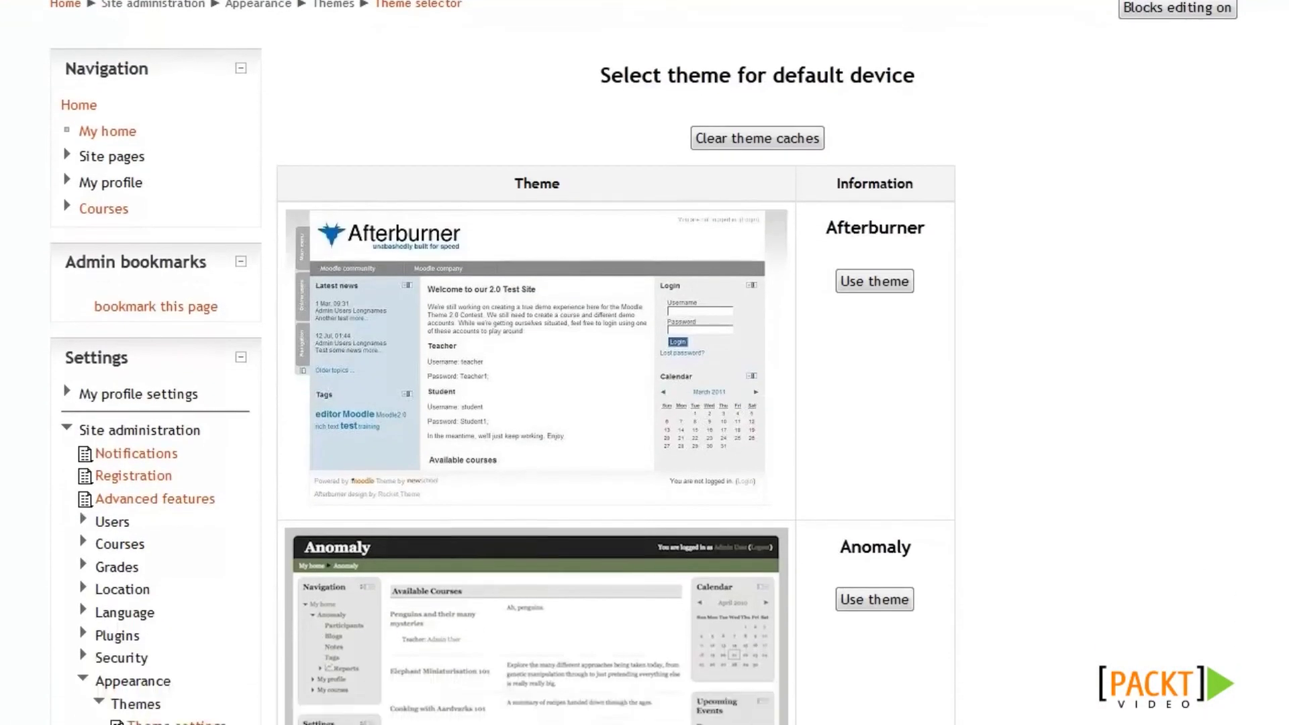
scroll(645, 362, down, 12)
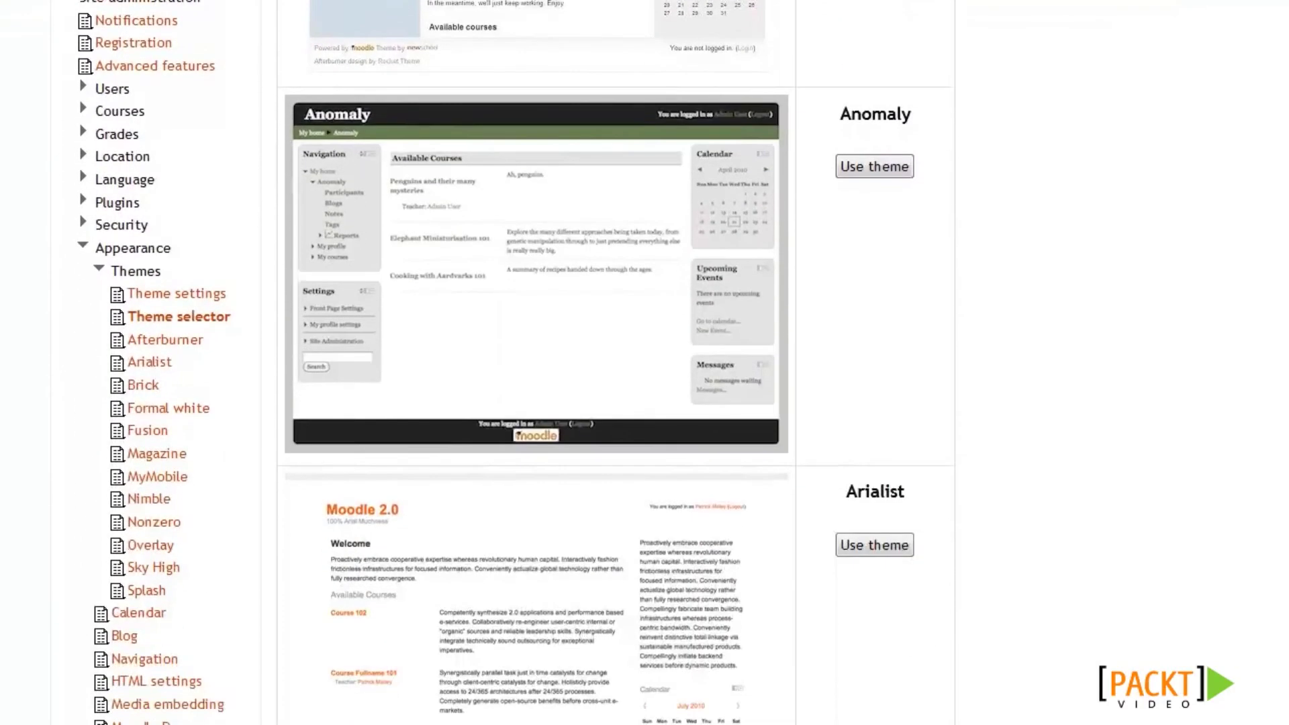
scroll(645, 362, down, 12)
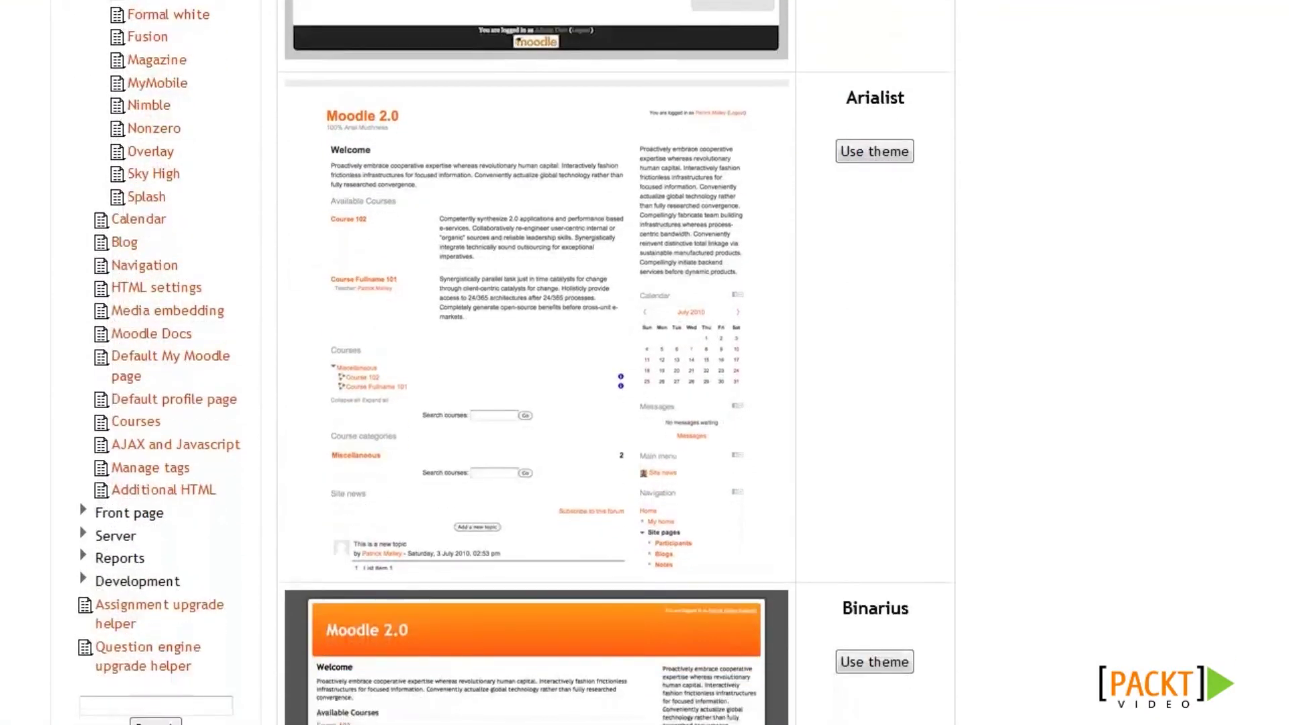
scroll(644, 362, down, 5)
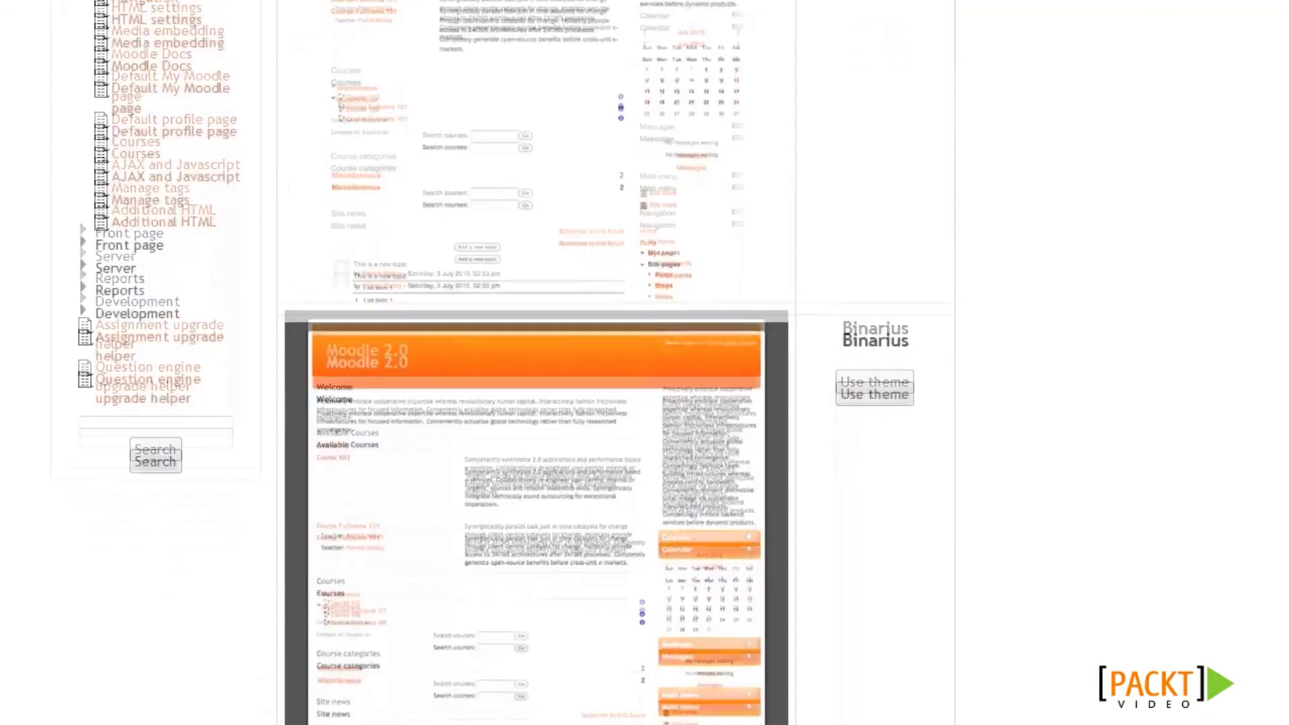
scroll(644, 363, down, 9)
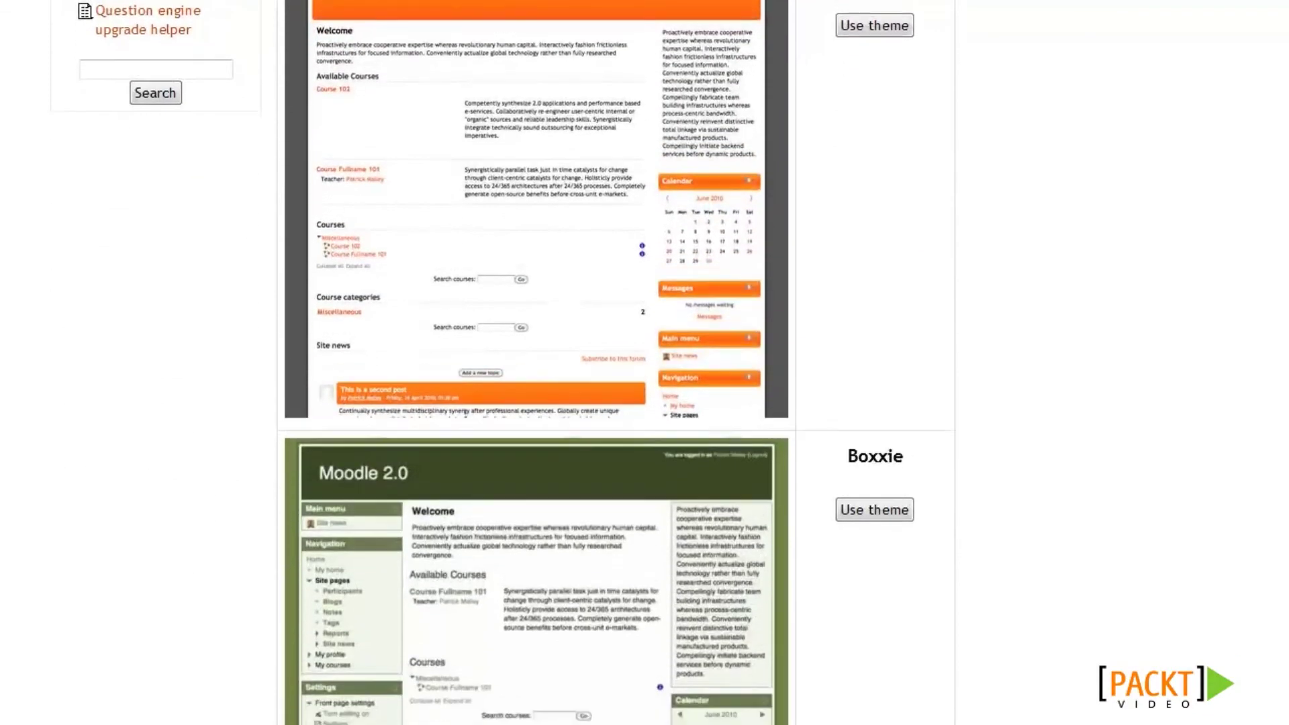
scroll(644, 363, down, 8)
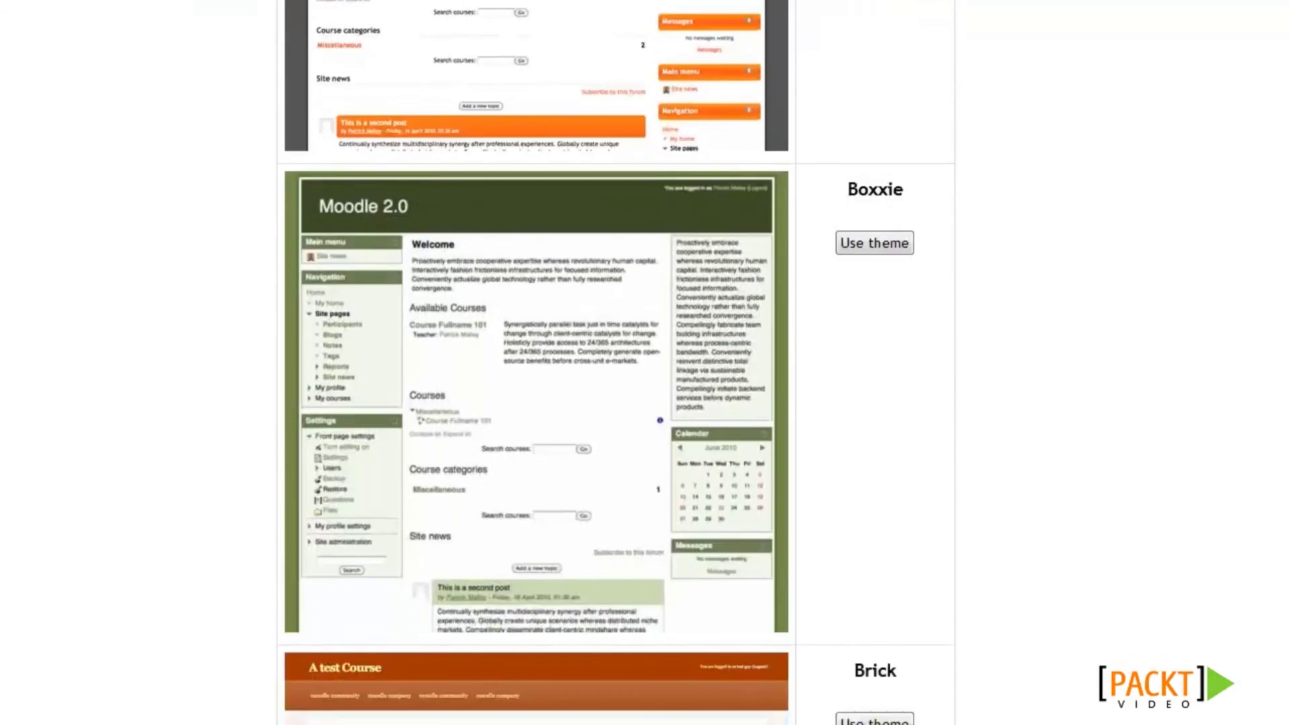
scroll(645, 363, down, 3)
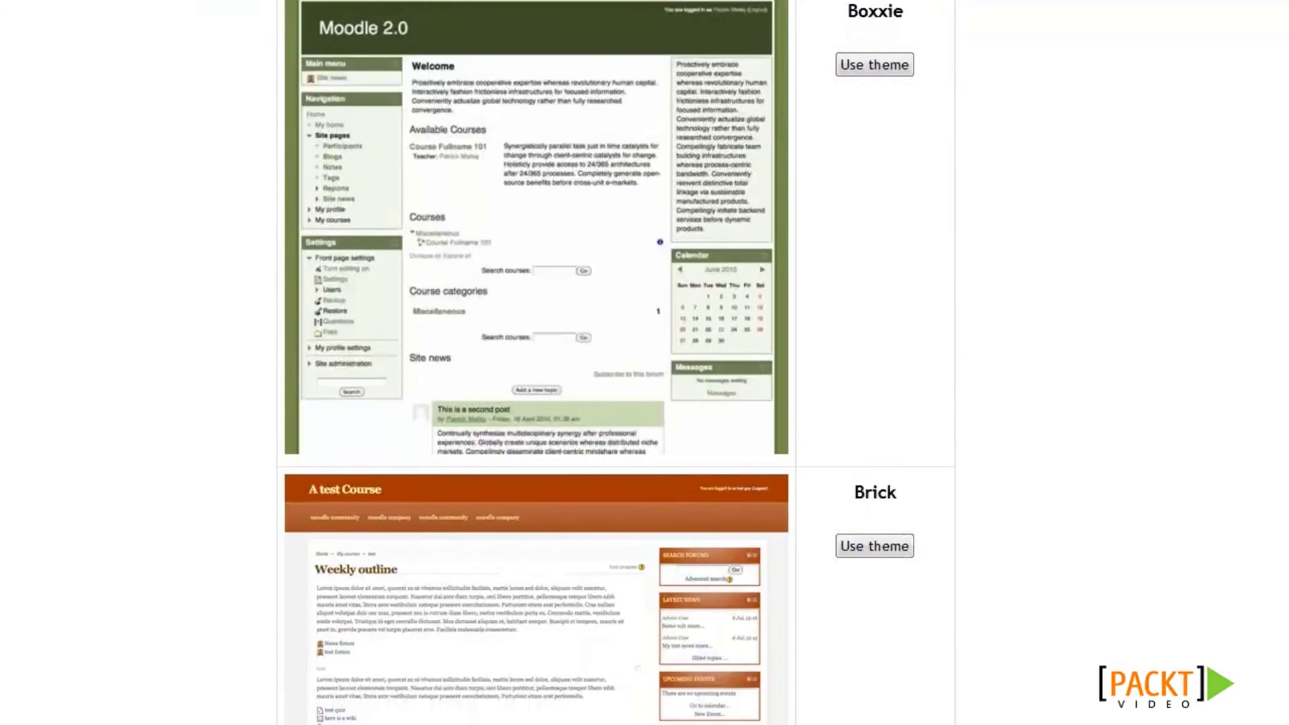
scroll(645, 363, down, 5)
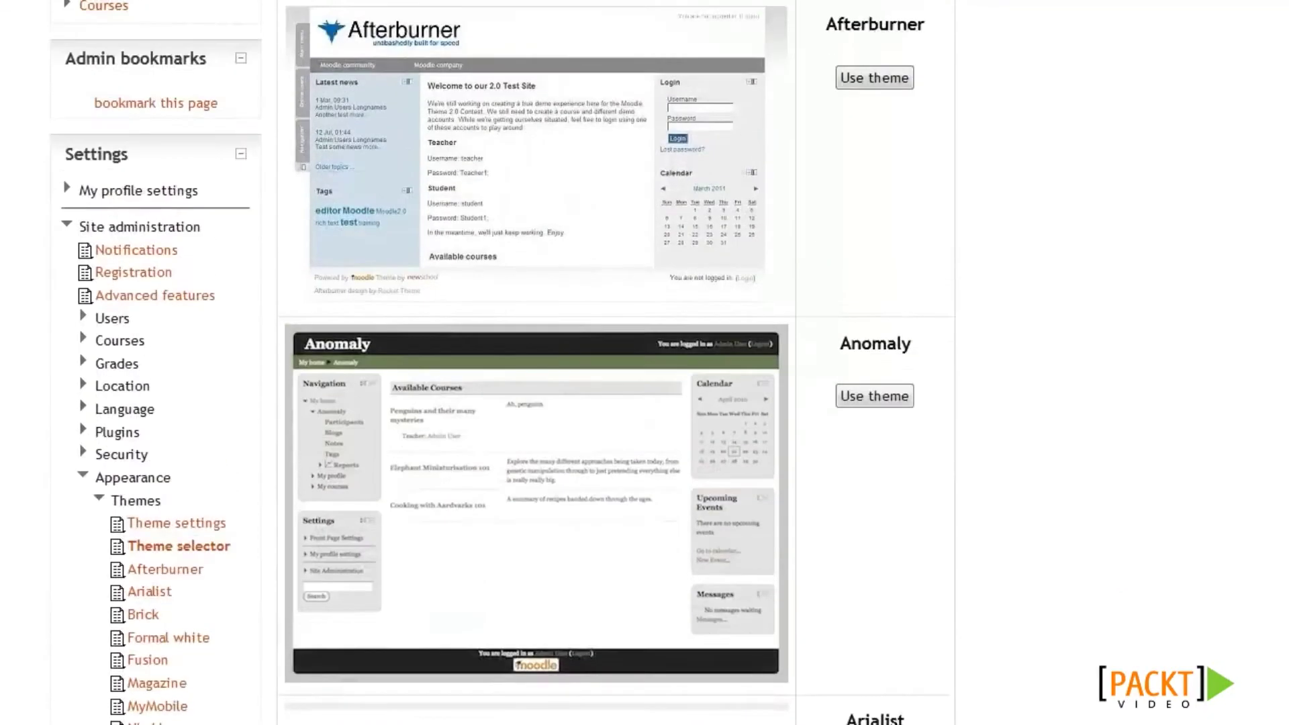
Apply the Afterburner theme to the default device and return to the device overview.
scroll(645, 363, up, 8)
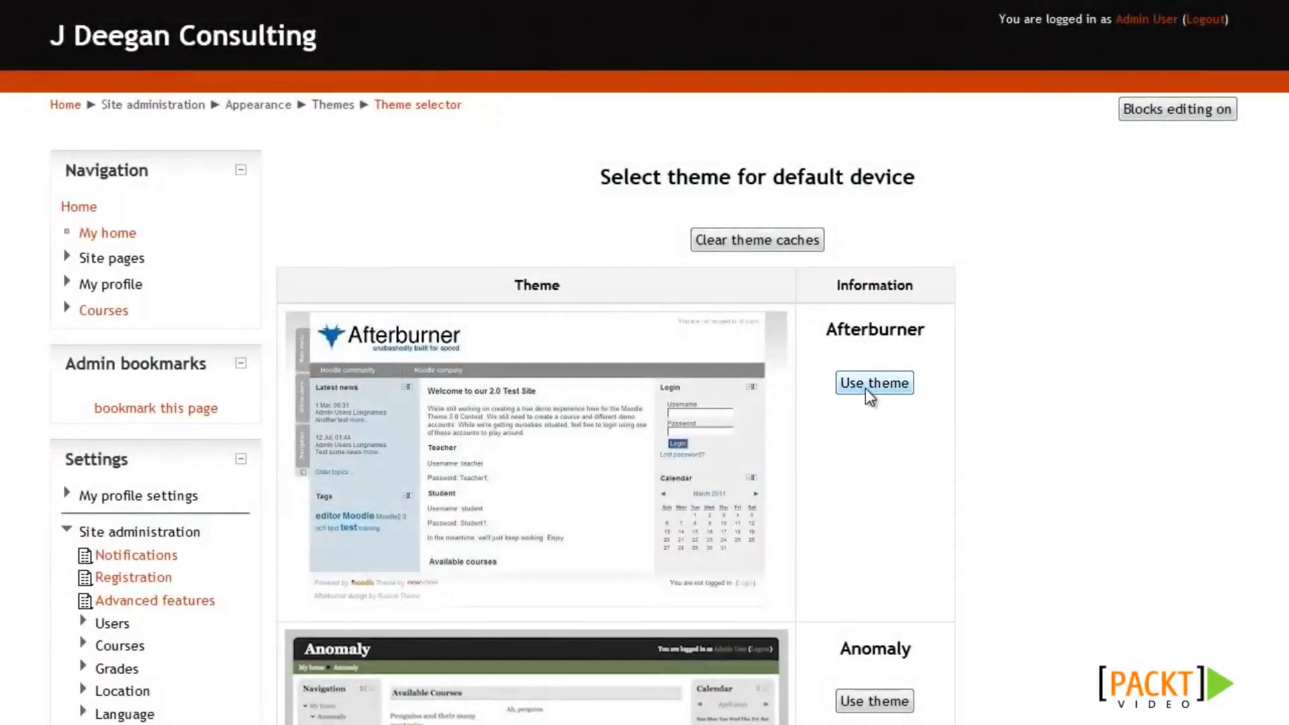
click(865, 388)
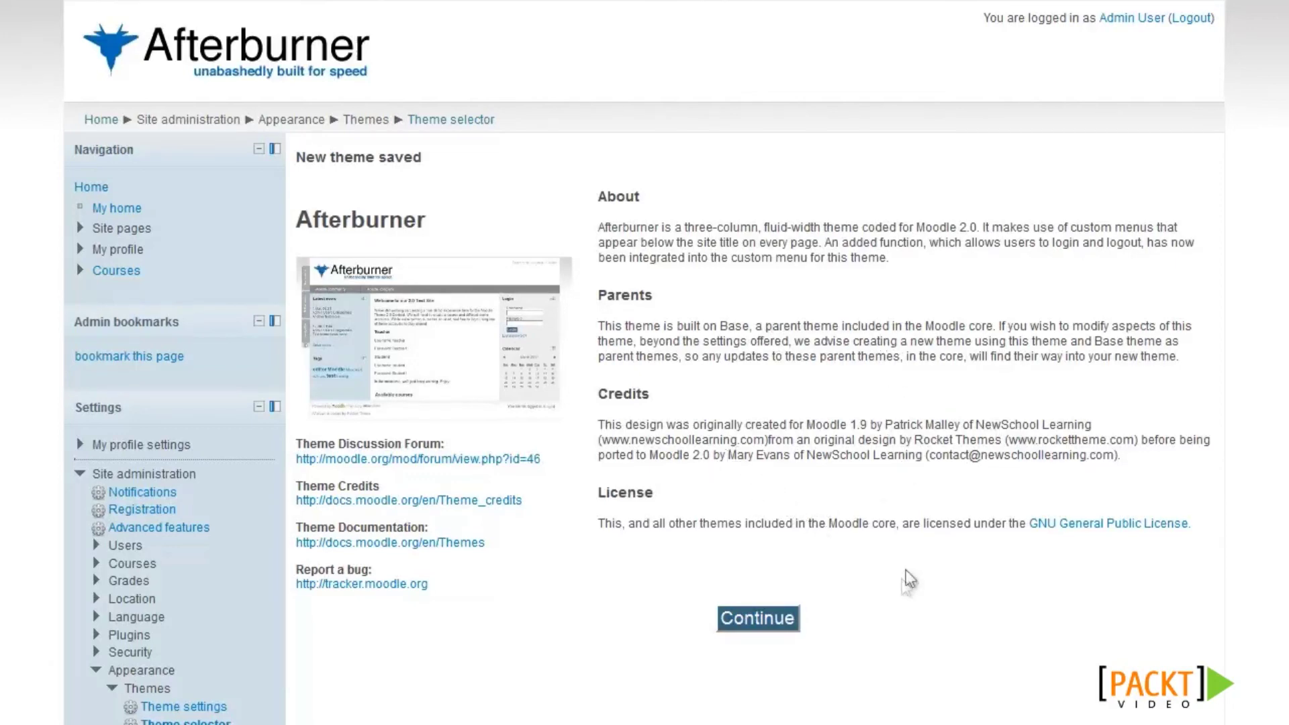
click(772, 623)
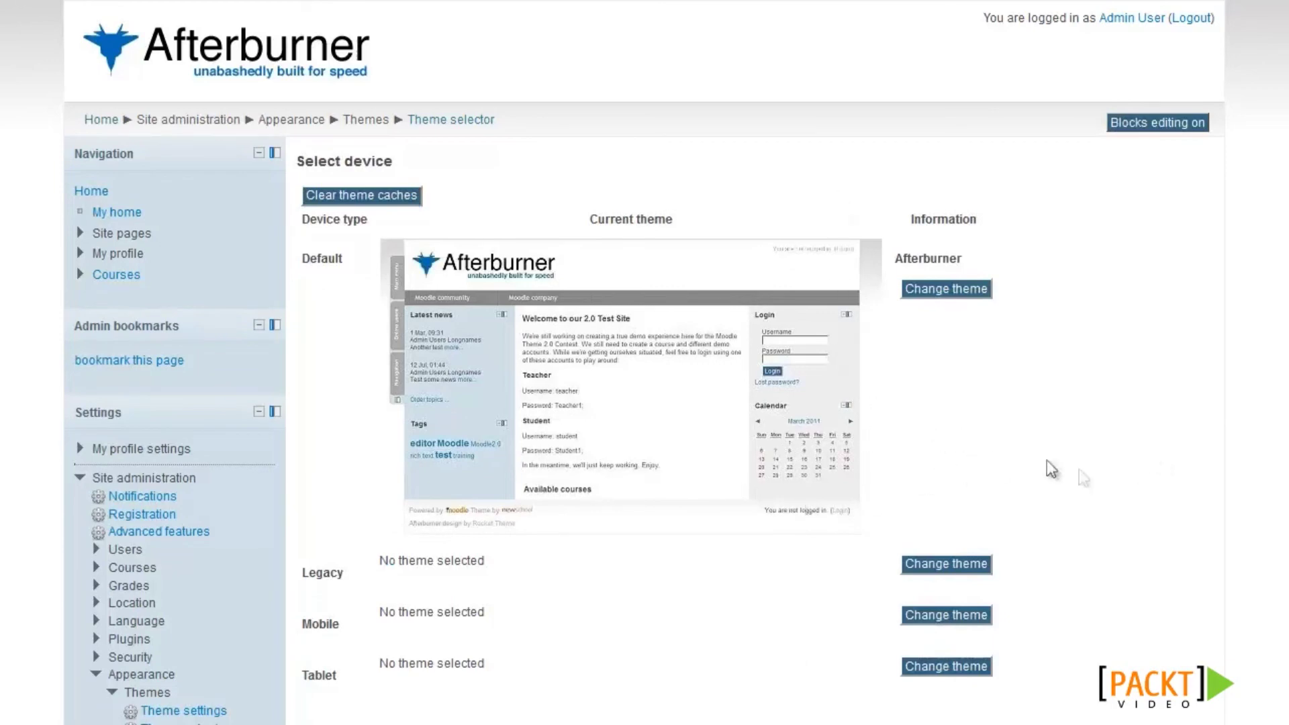
scroll(1138, 478, down, 5)
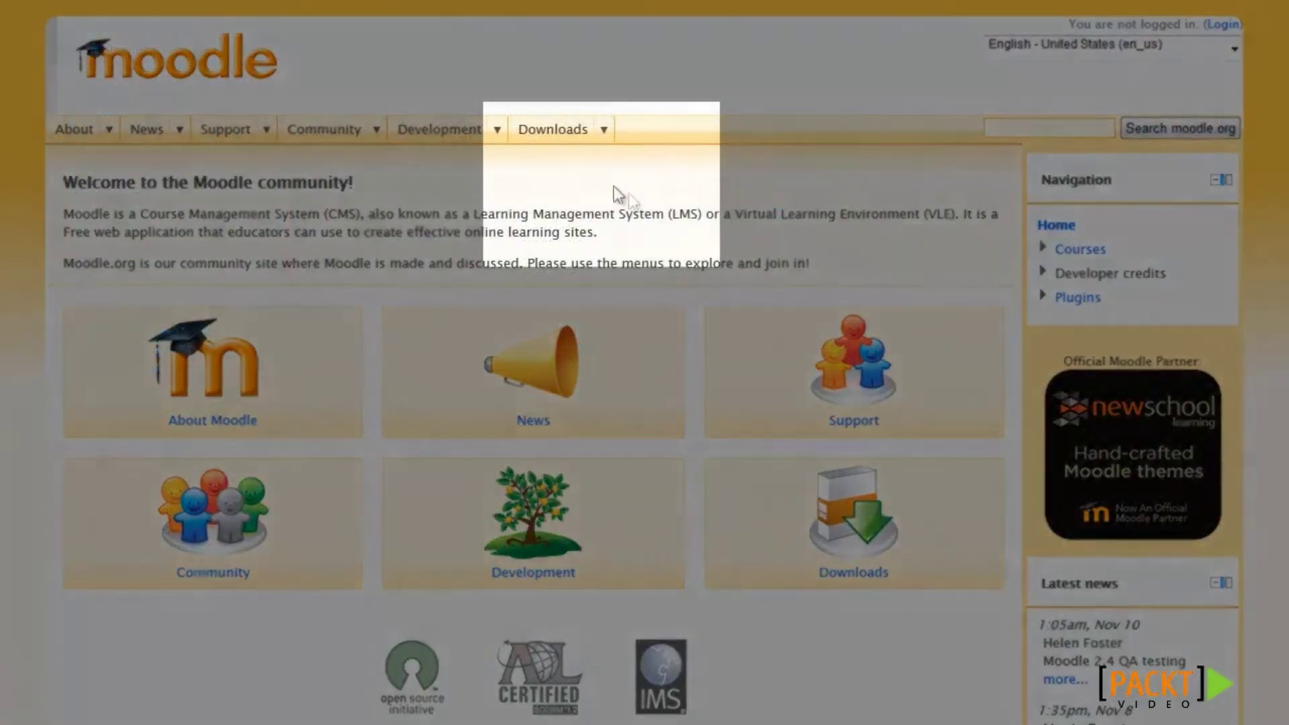
Open the Themes category of the moodle.org Plugins directory and look through the downloadable themes and their Moodle version requirements.
mouse_move(606, 136)
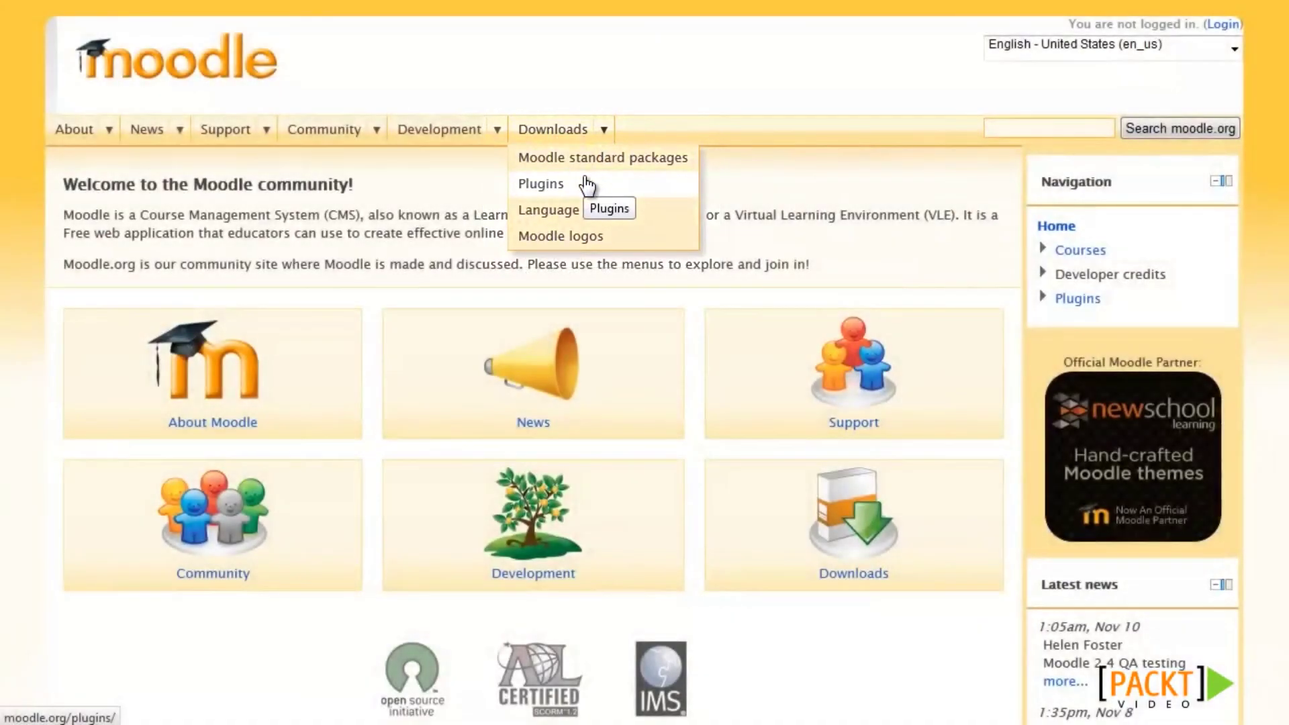
click(584, 182)
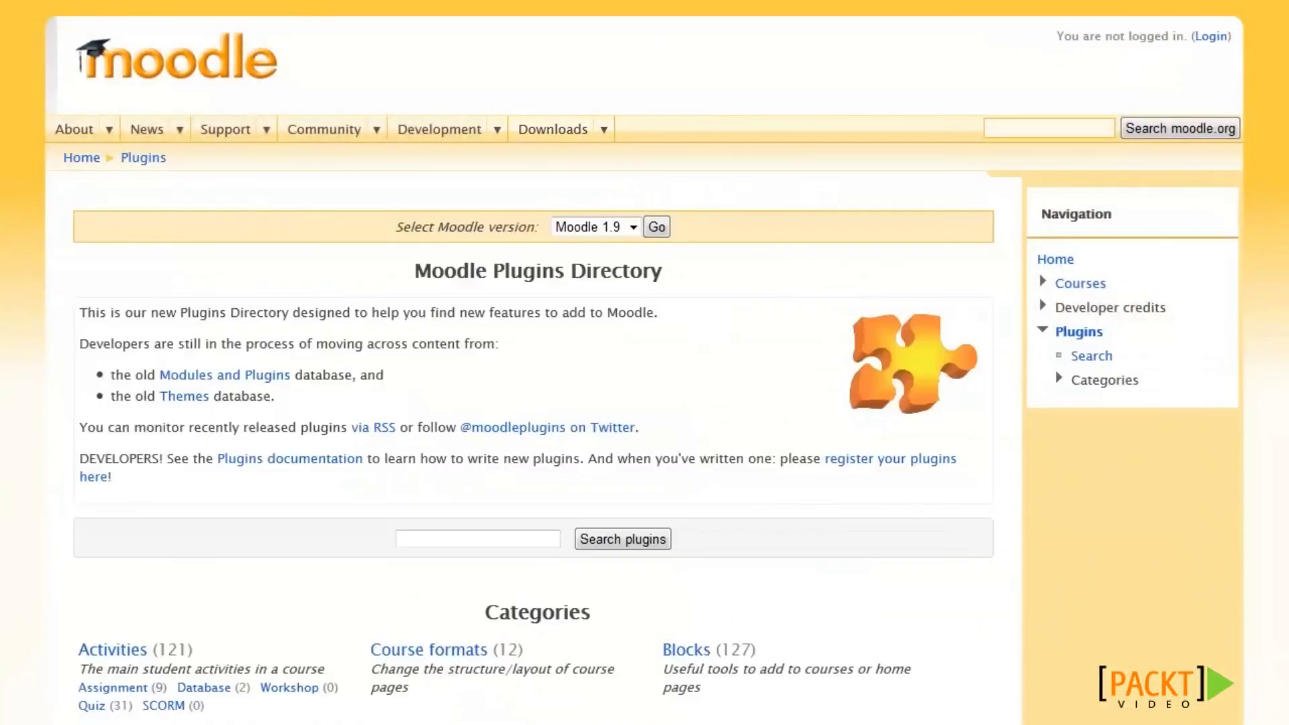
scroll(765, 409, down, 6)
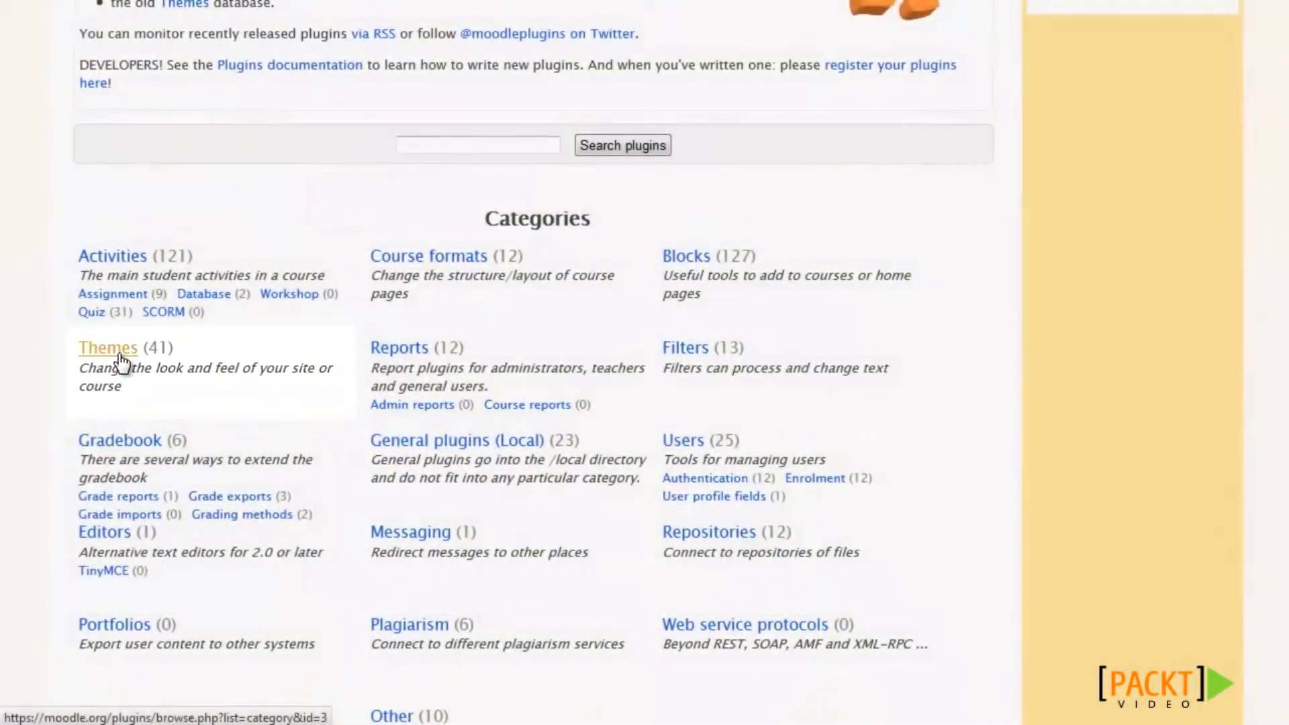
click(121, 348)
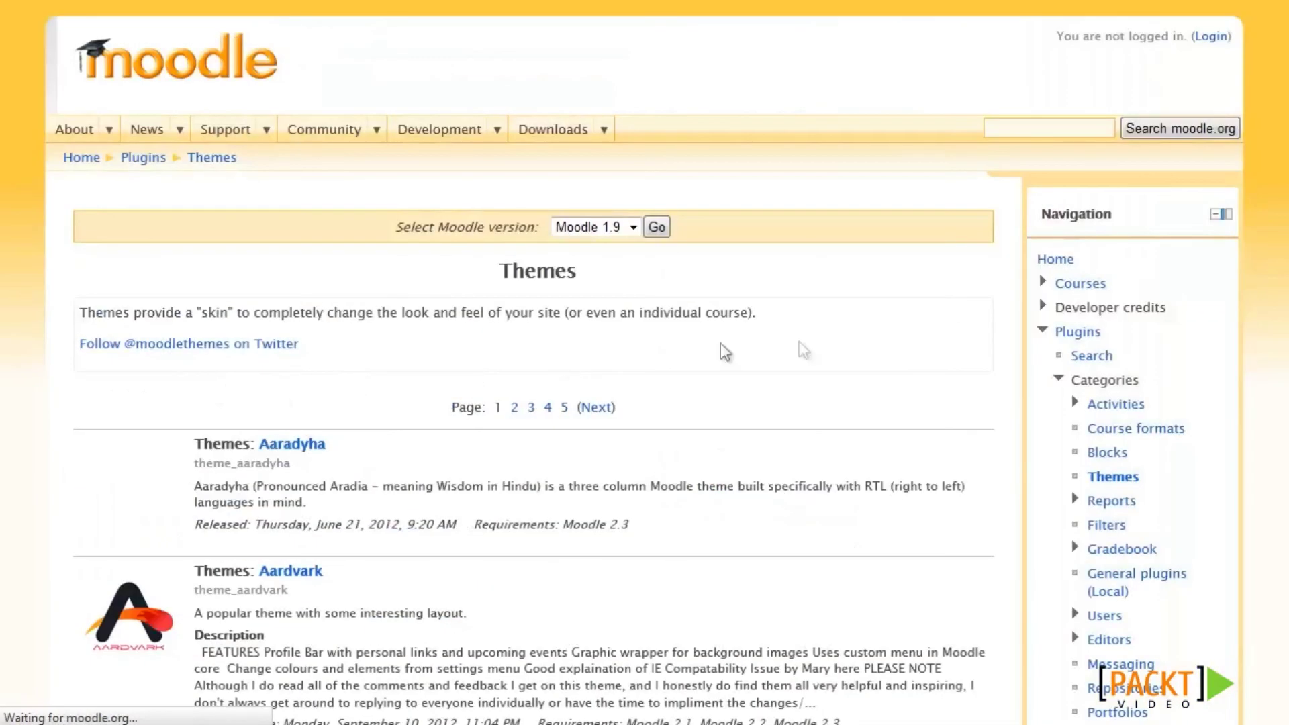
scroll(645, 362, down, 5)
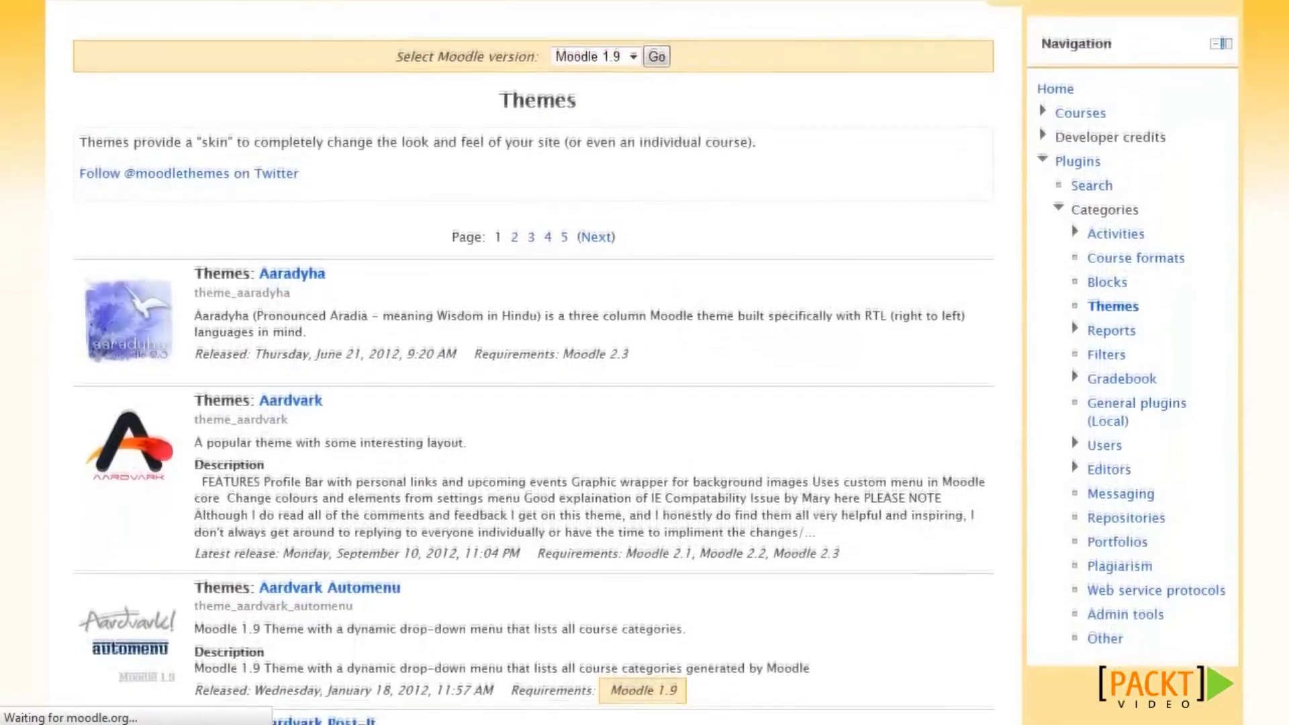
scroll(644, 362, down, 1)
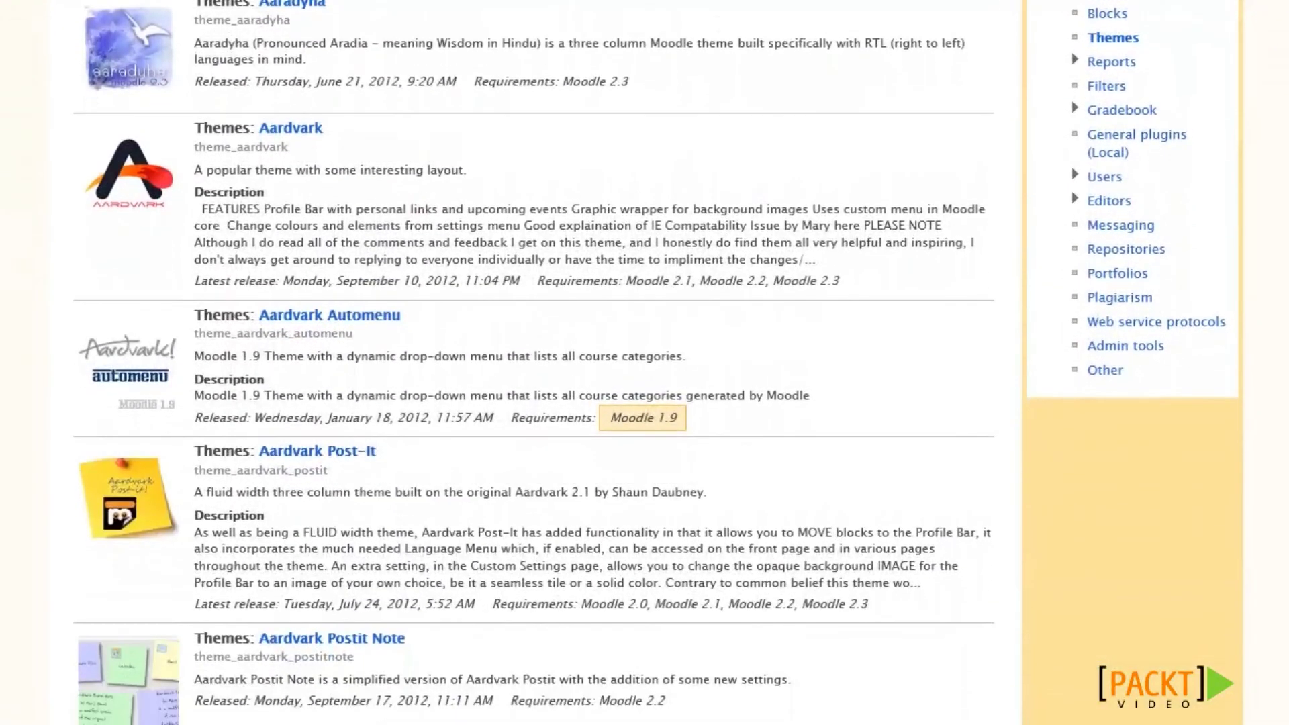
scroll(606, 272, up, 4)
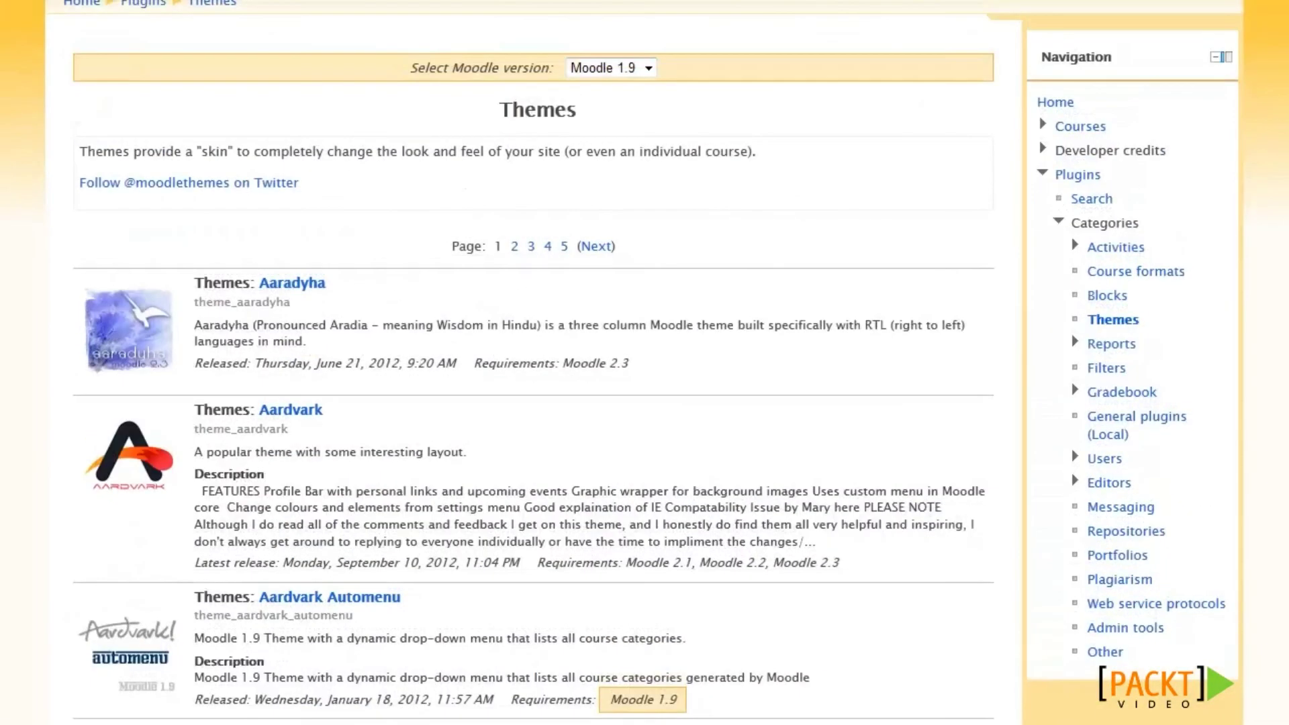
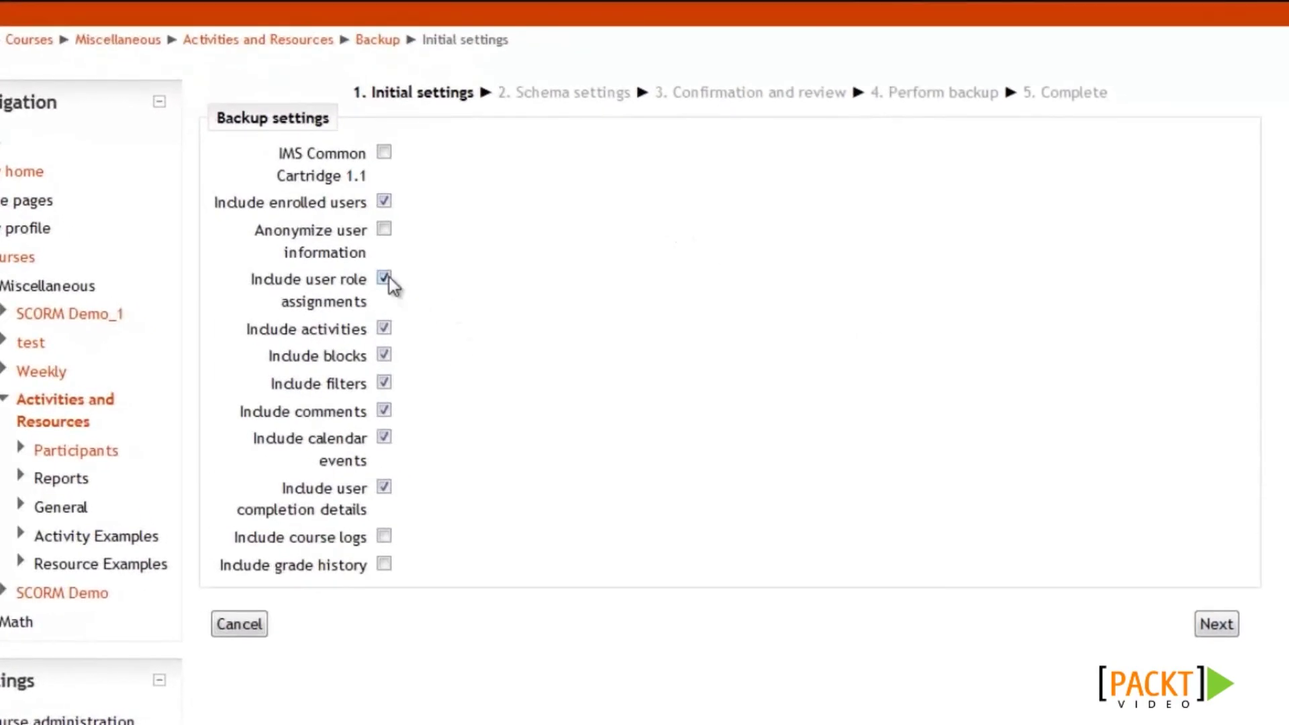
Exclude user role assignments and user completion details from the Activities and Resources course backup, and proceed to the schema settings.
click(391, 278)
click(384, 486)
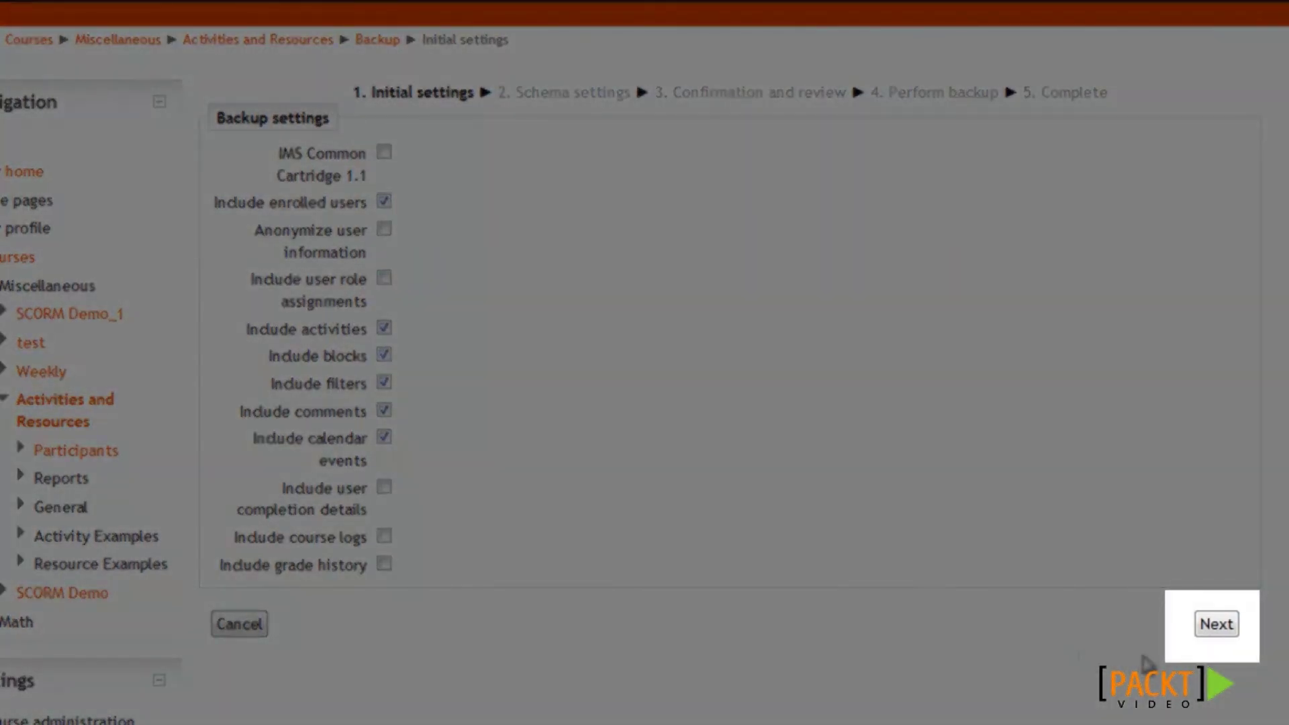
click(1218, 628)
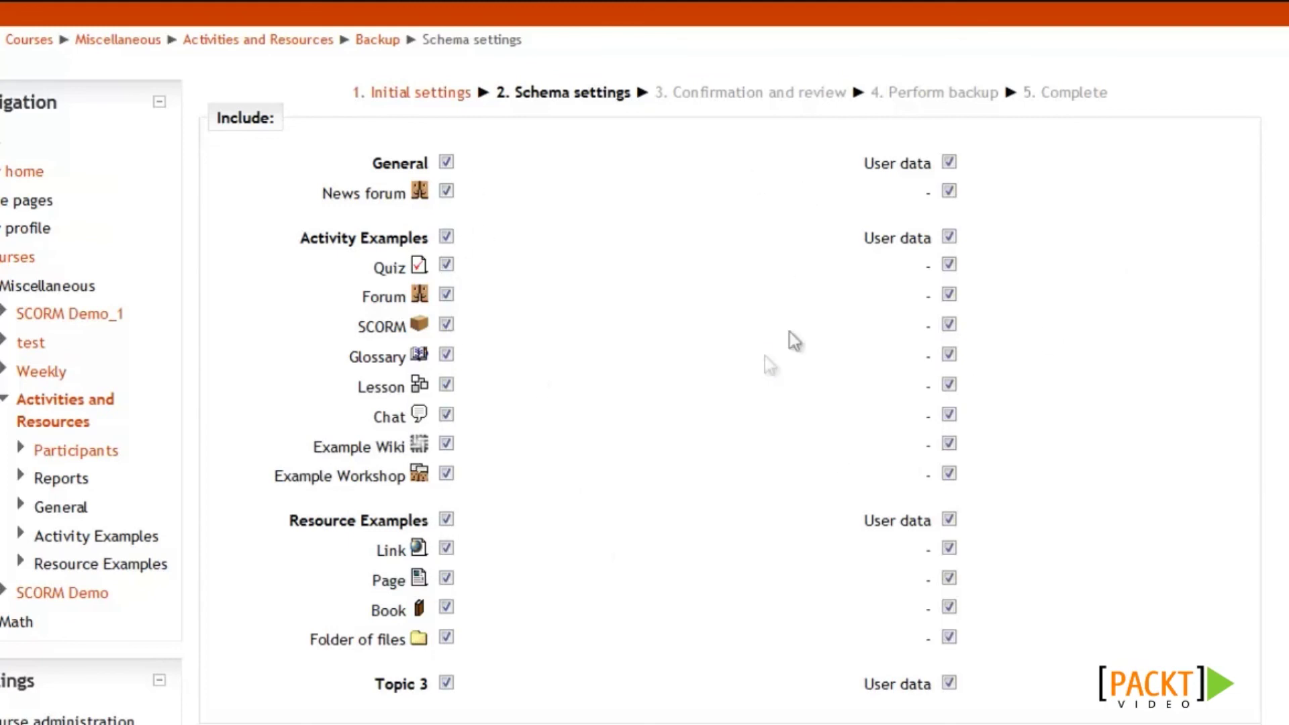
Exclude user data for the General, Activity Examples, Resource Examples and Topic 3 sections, and proceed to the backup confirmation.
click(948, 163)
click(949, 237)
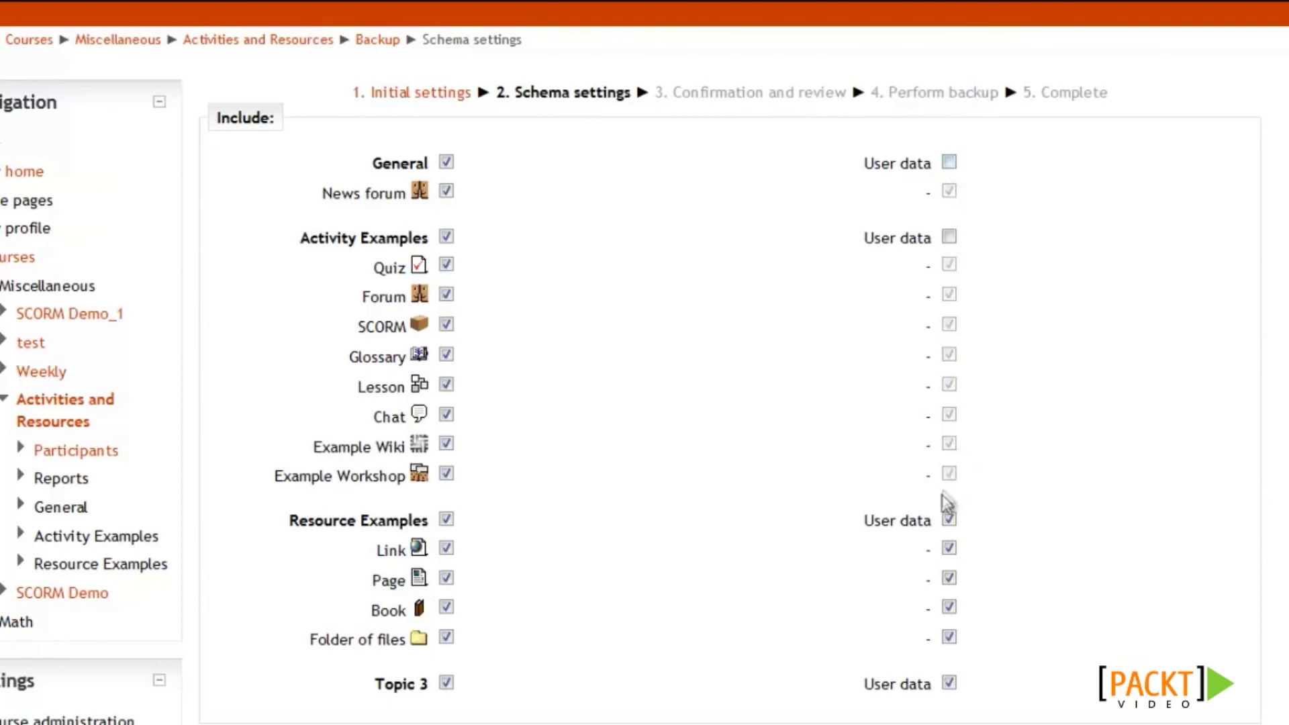
click(948, 519)
click(949, 683)
scroll(1093, 255, down, 6)
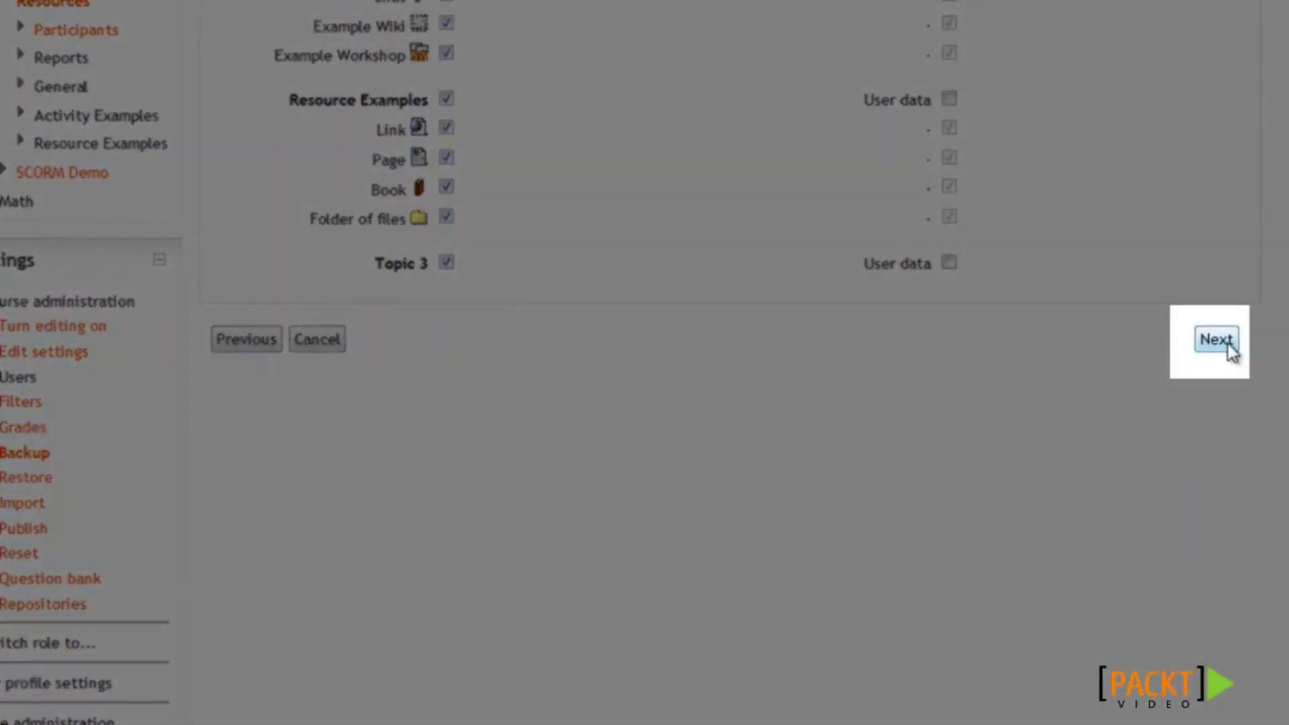
click(1227, 343)
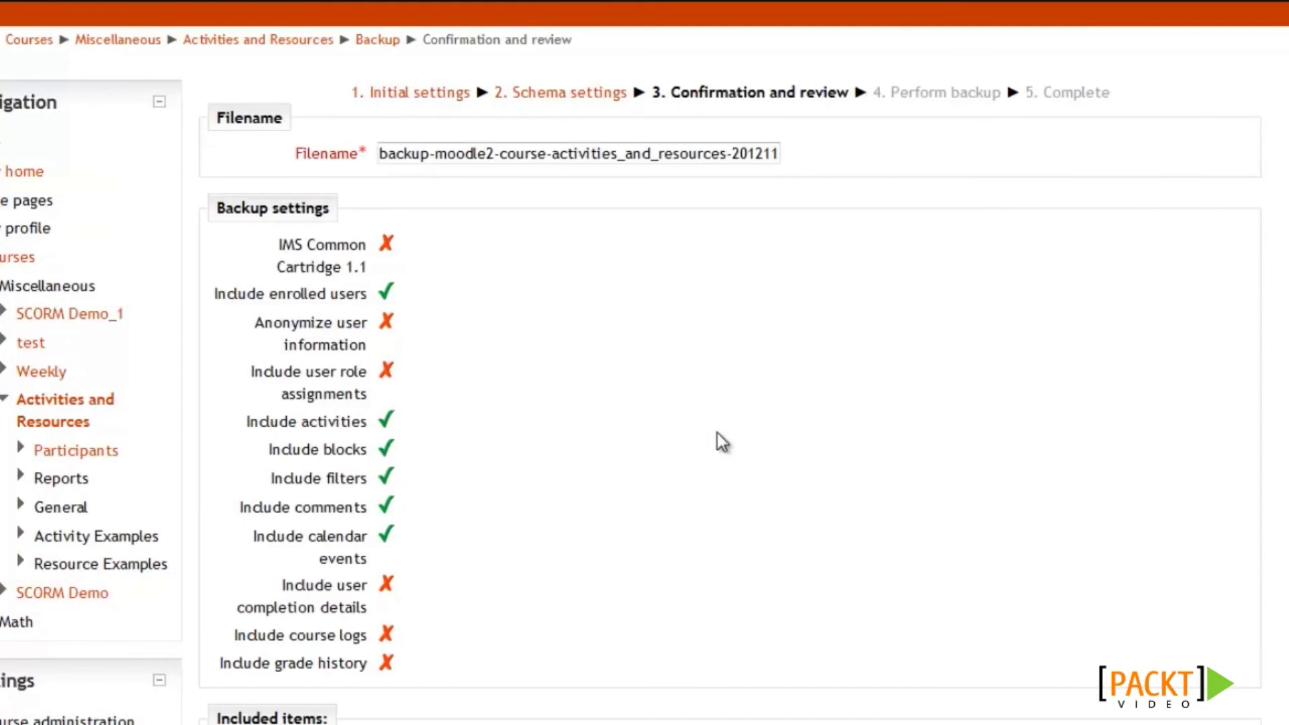
Review the backup settings and included items, perform the course backup and continue to the restore page.
scroll(717, 433, down, 10)
scroll(717, 442, down, 4)
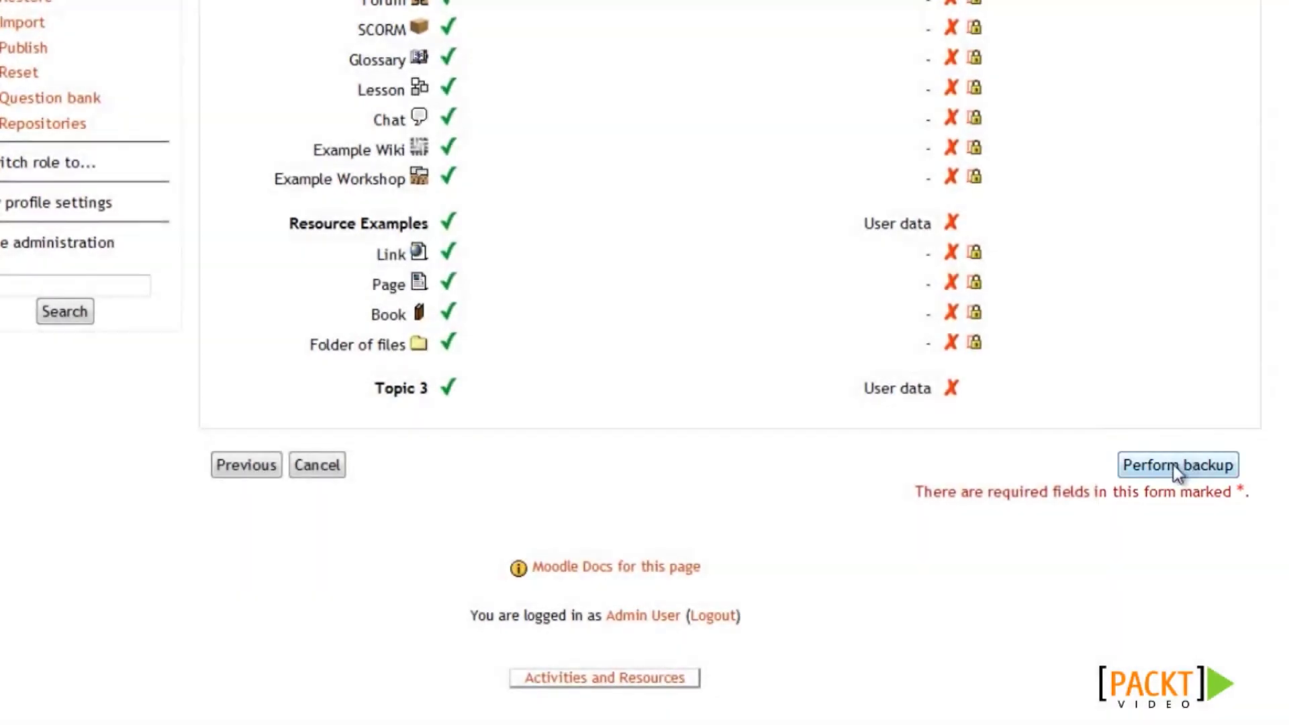
click(1144, 460)
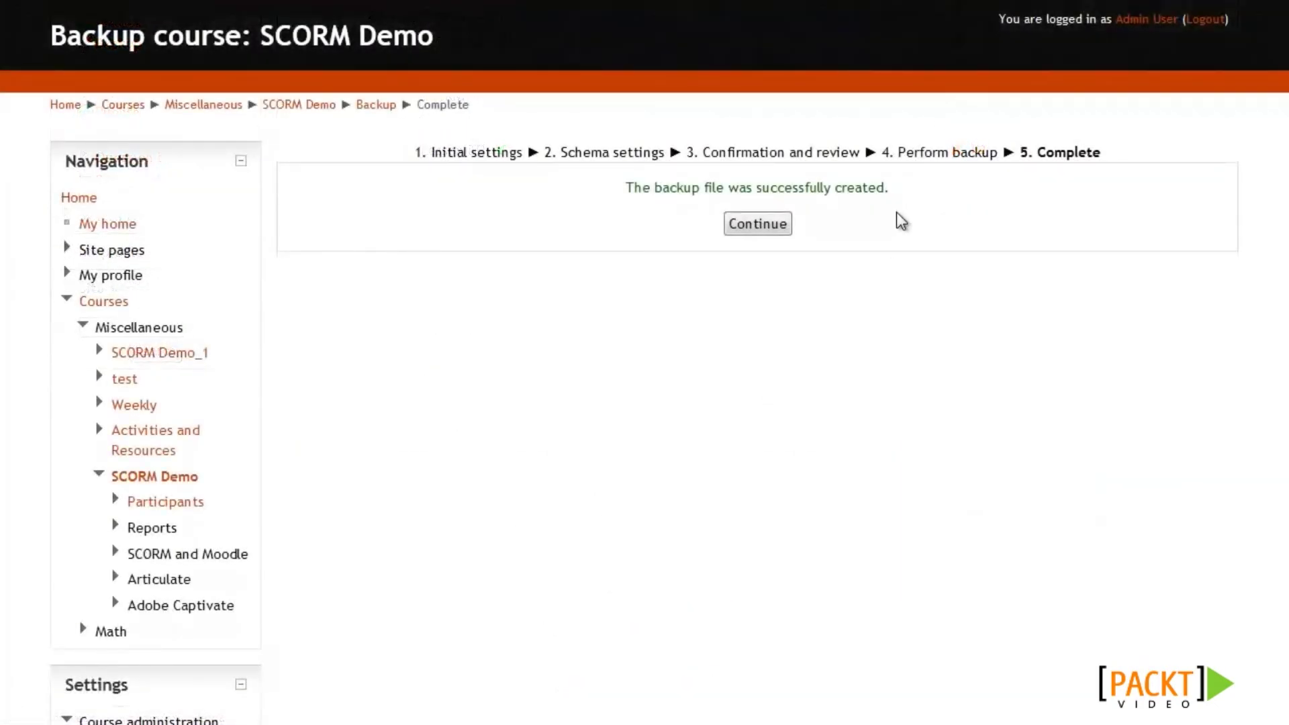
click(742, 223)
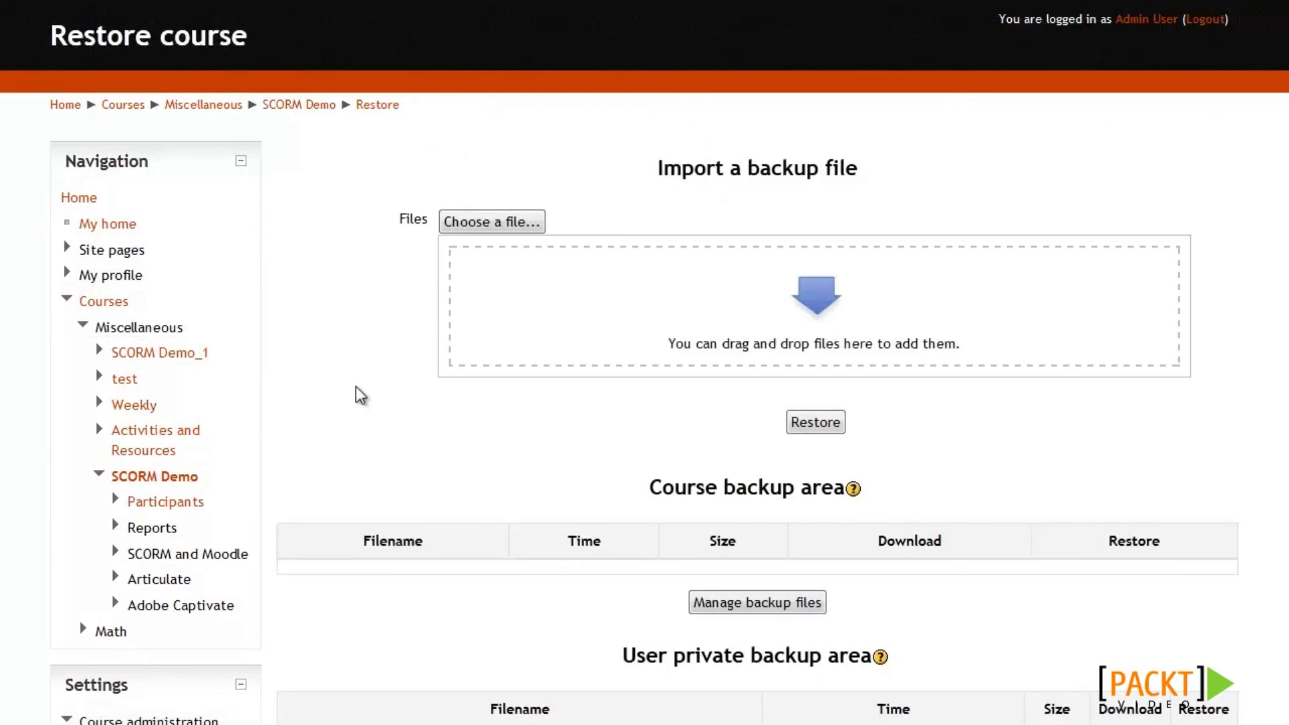
scroll(356, 385, down, 10)
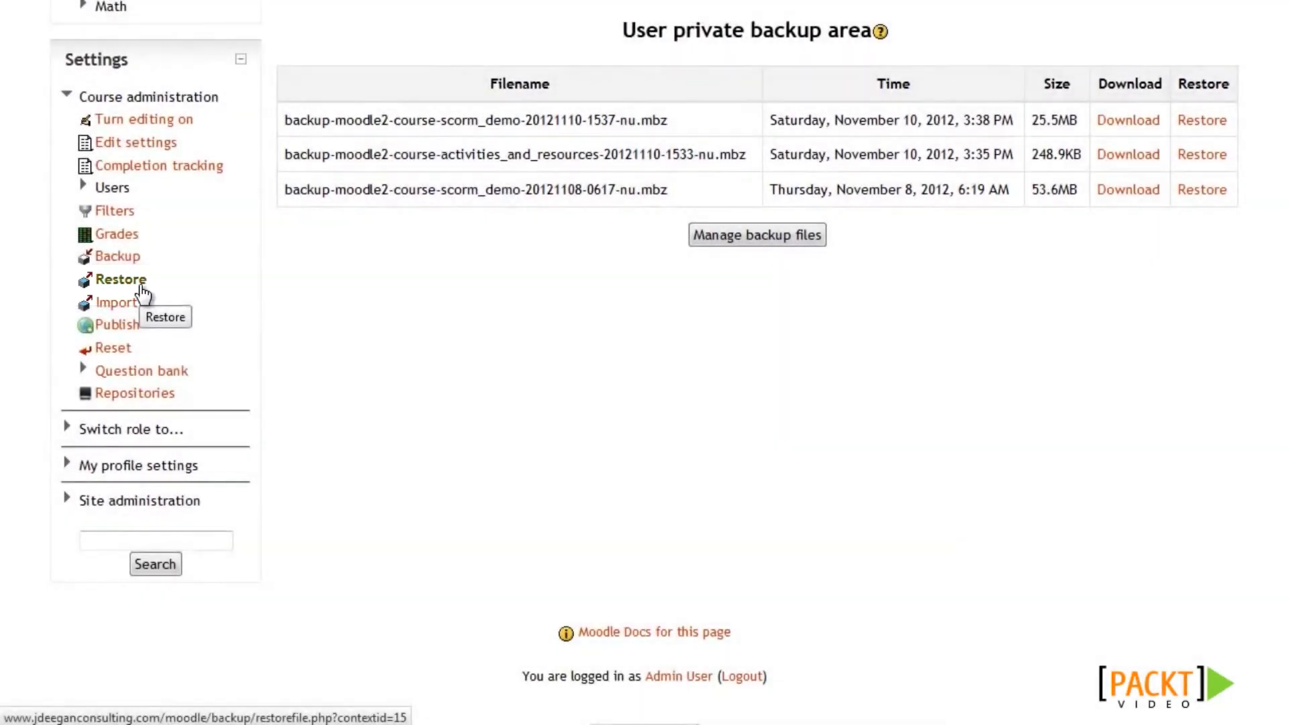
scroll(405, 346, up, 3)
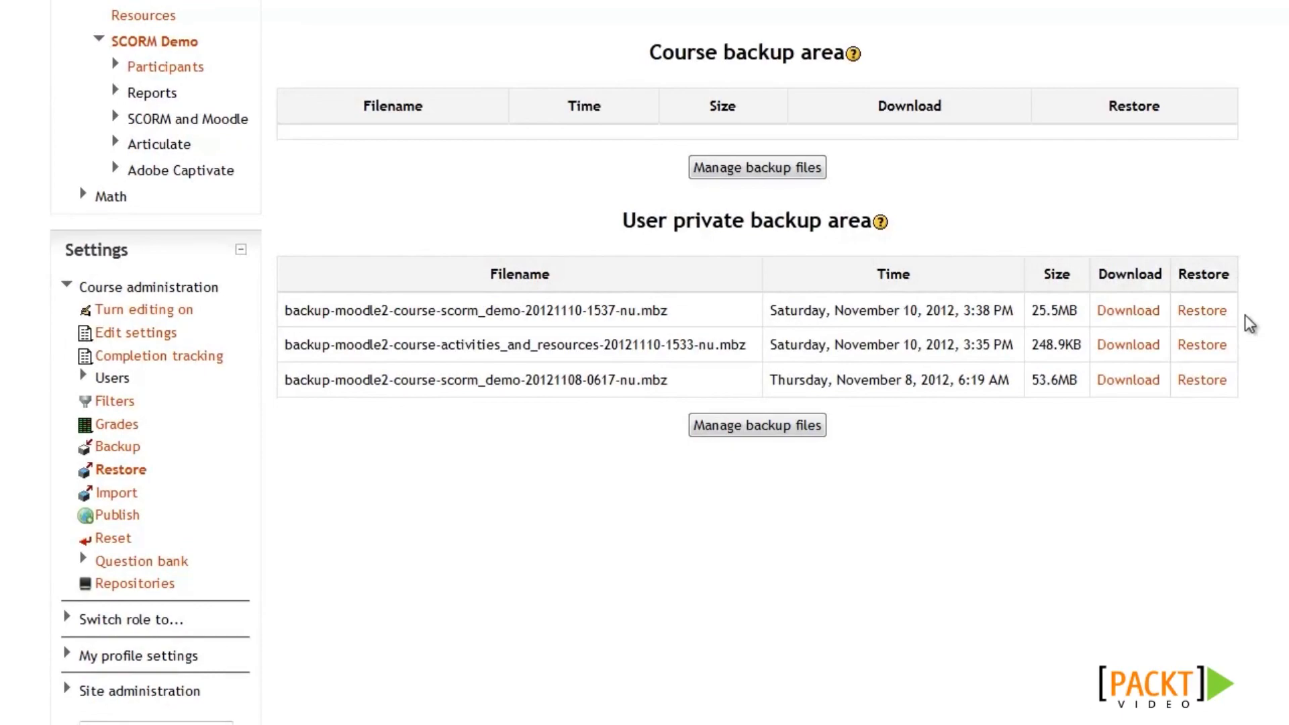
scroll(1248, 317, up, 4)
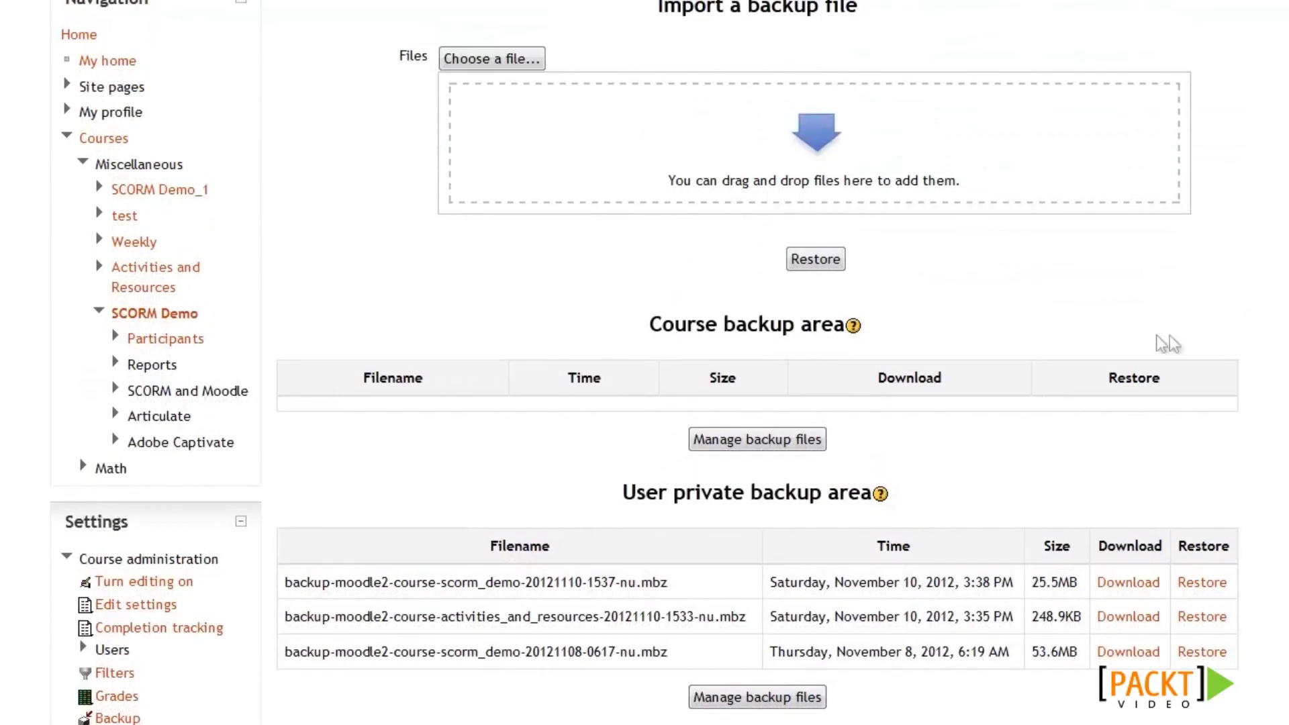
scroll(1016, 321, up, 1)
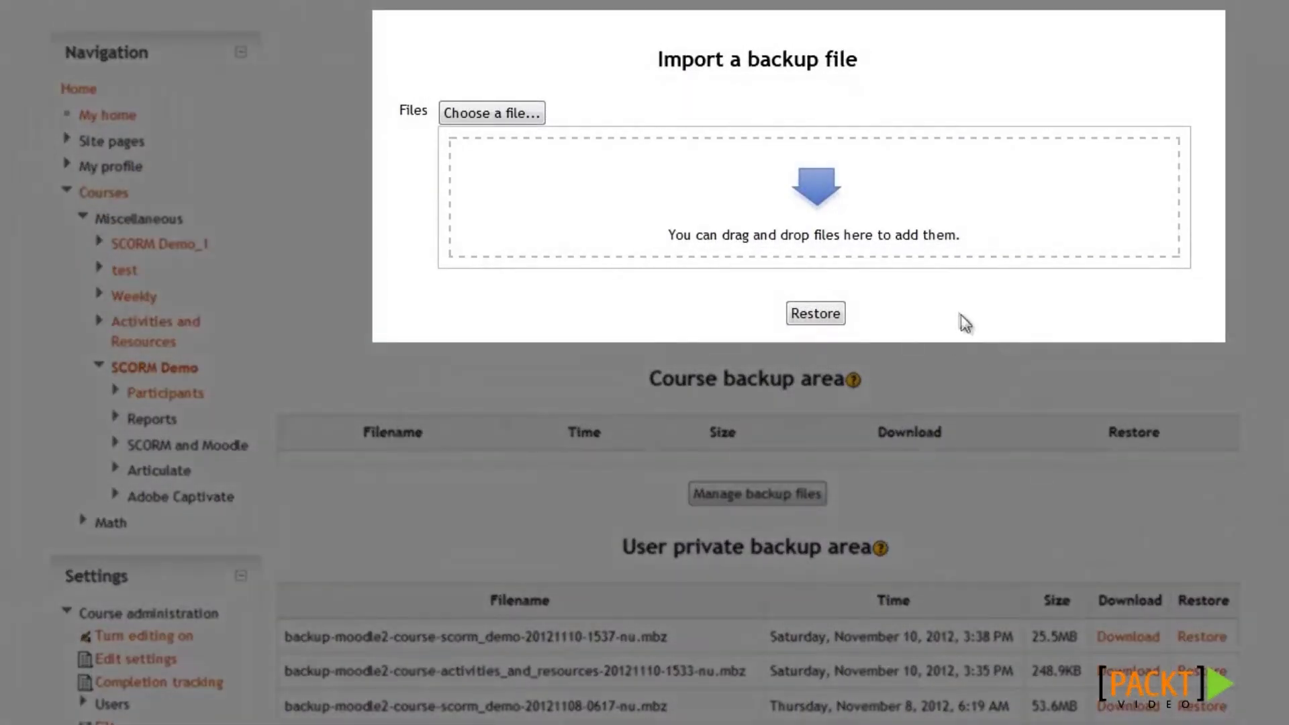
scroll(1035, 320, down, 3)
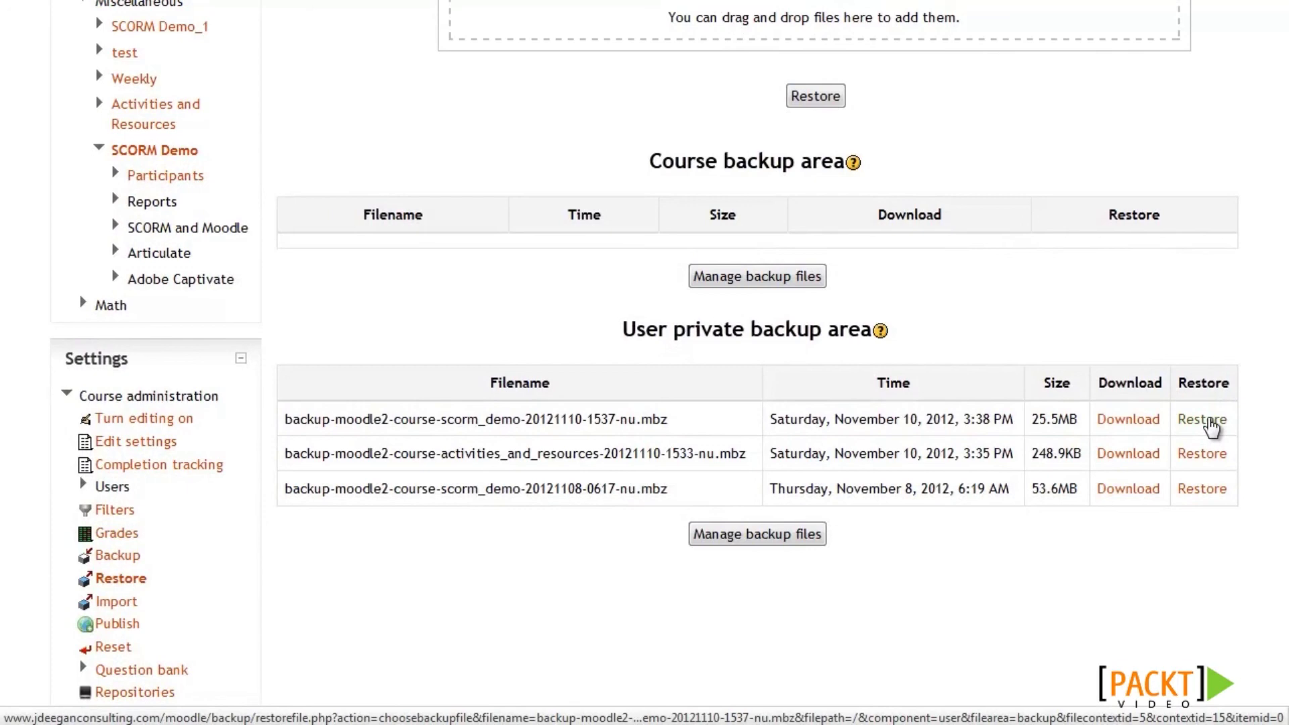
click(1201, 420)
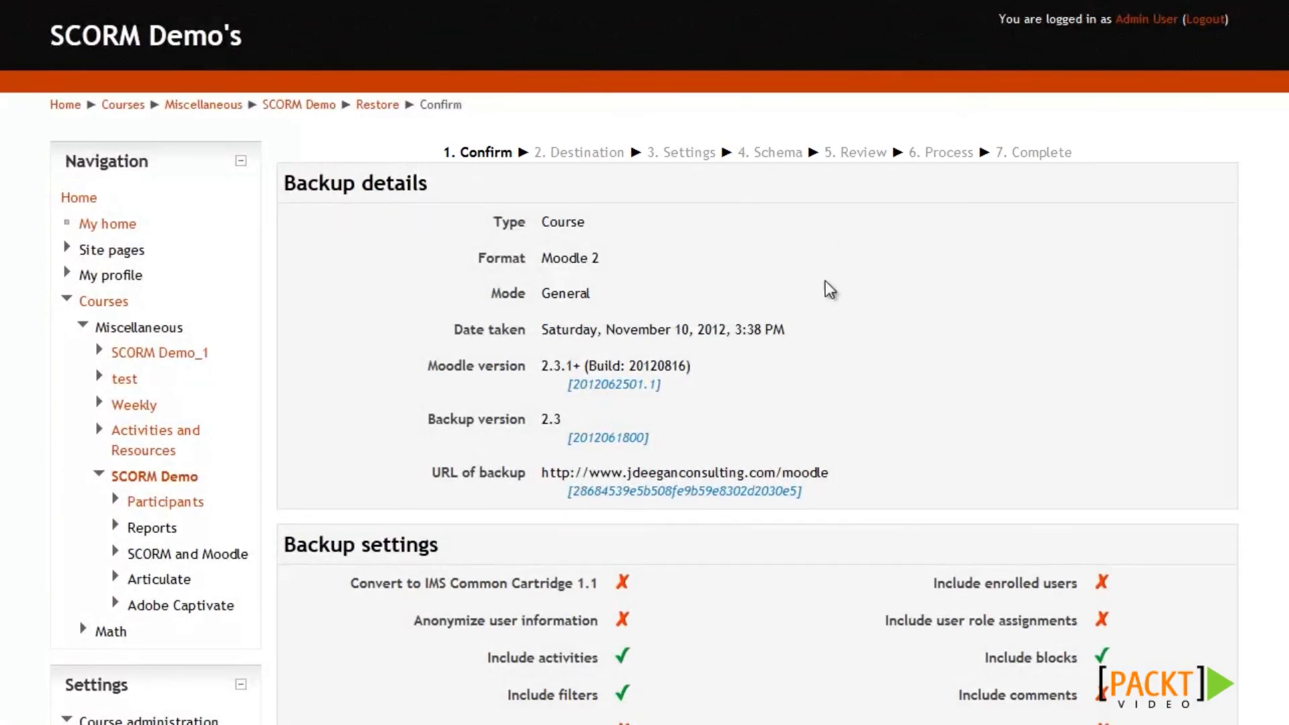
Review the SCORM Demo backup's details, settings and course sections, and continue to the restore destination.
scroll(828, 286, down, 5)
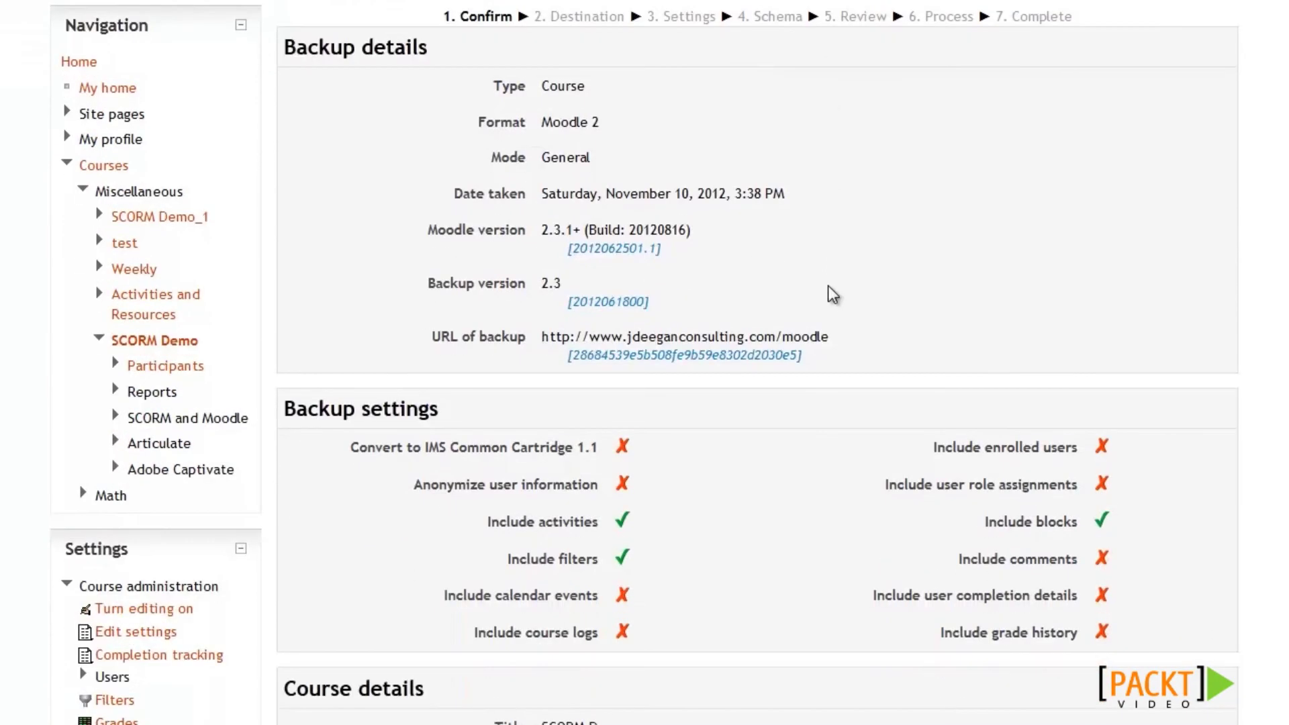
scroll(828, 294, down, 5)
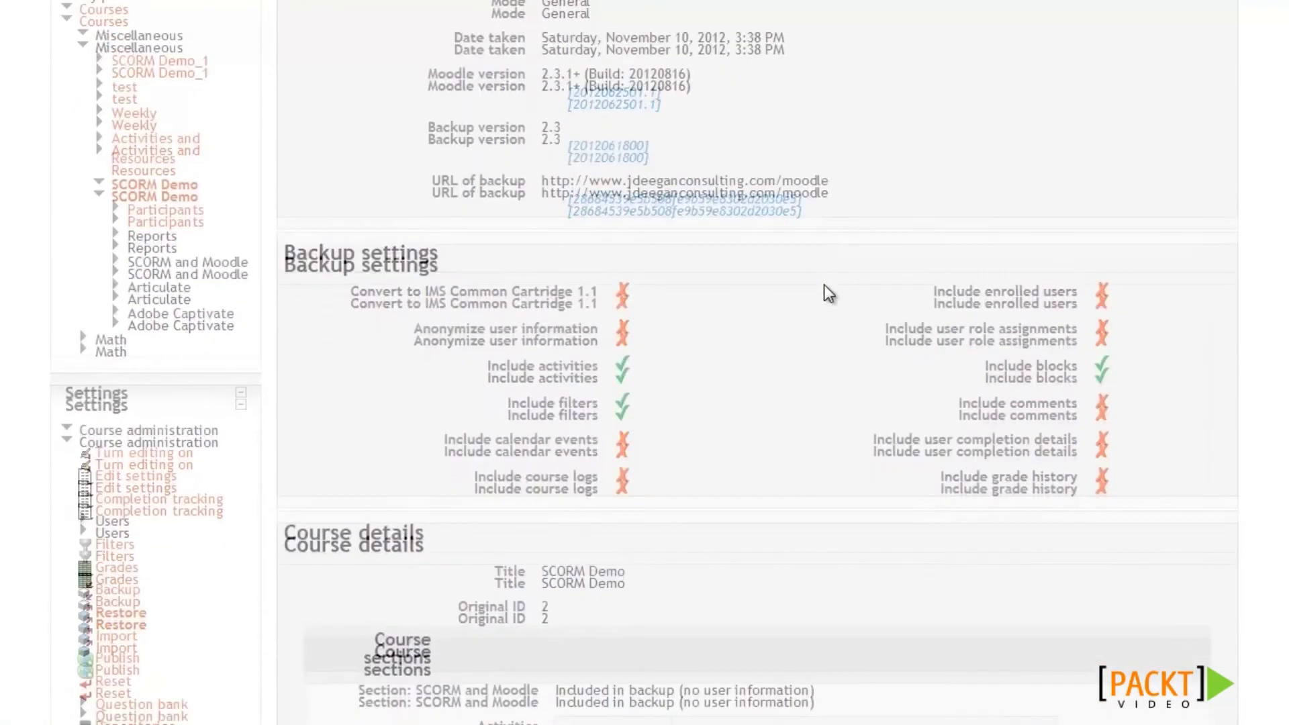
scroll(824, 284, down, 2)
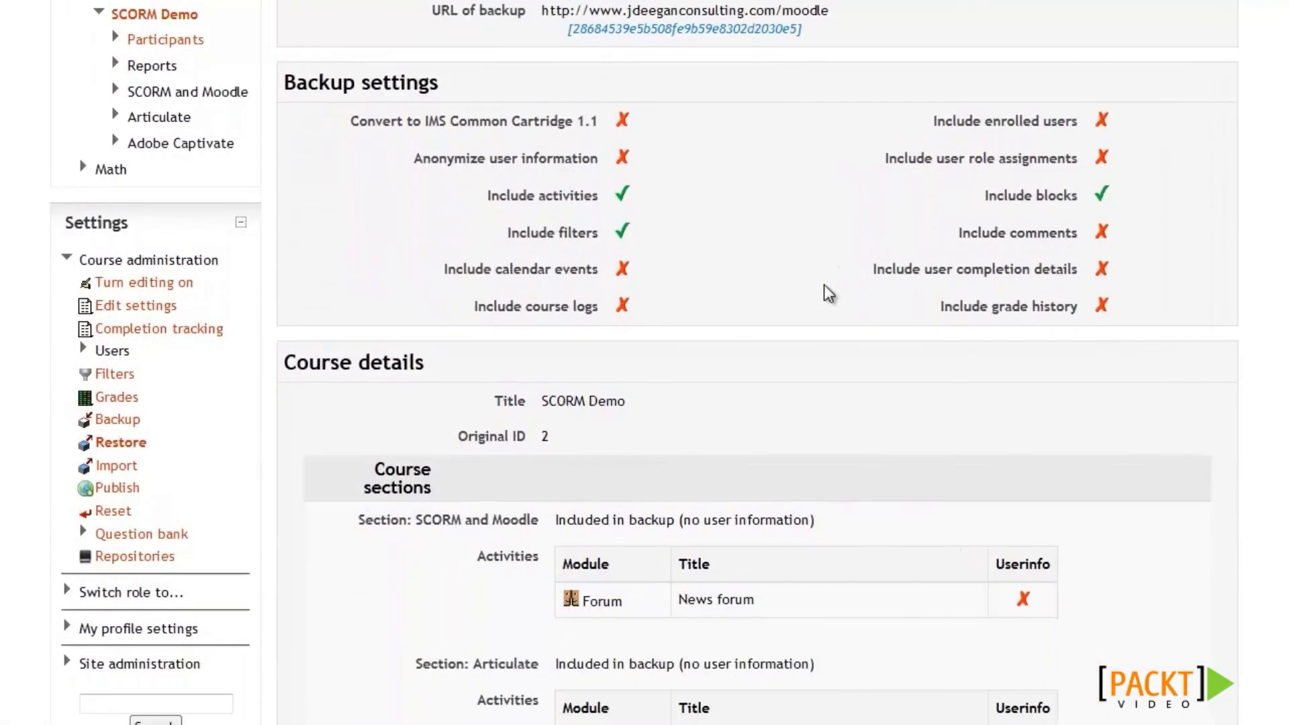
scroll(824, 285, down, 1)
scroll(824, 284, down, 1)
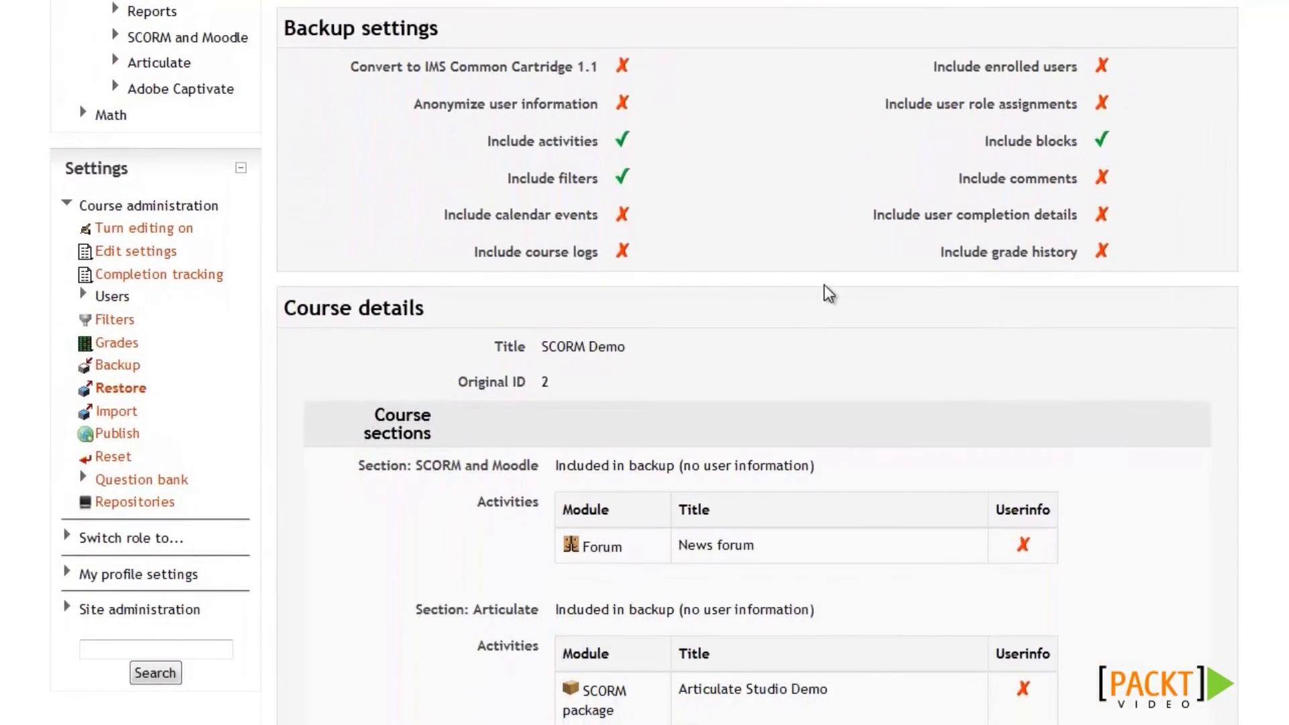
scroll(820, 287, down, 3)
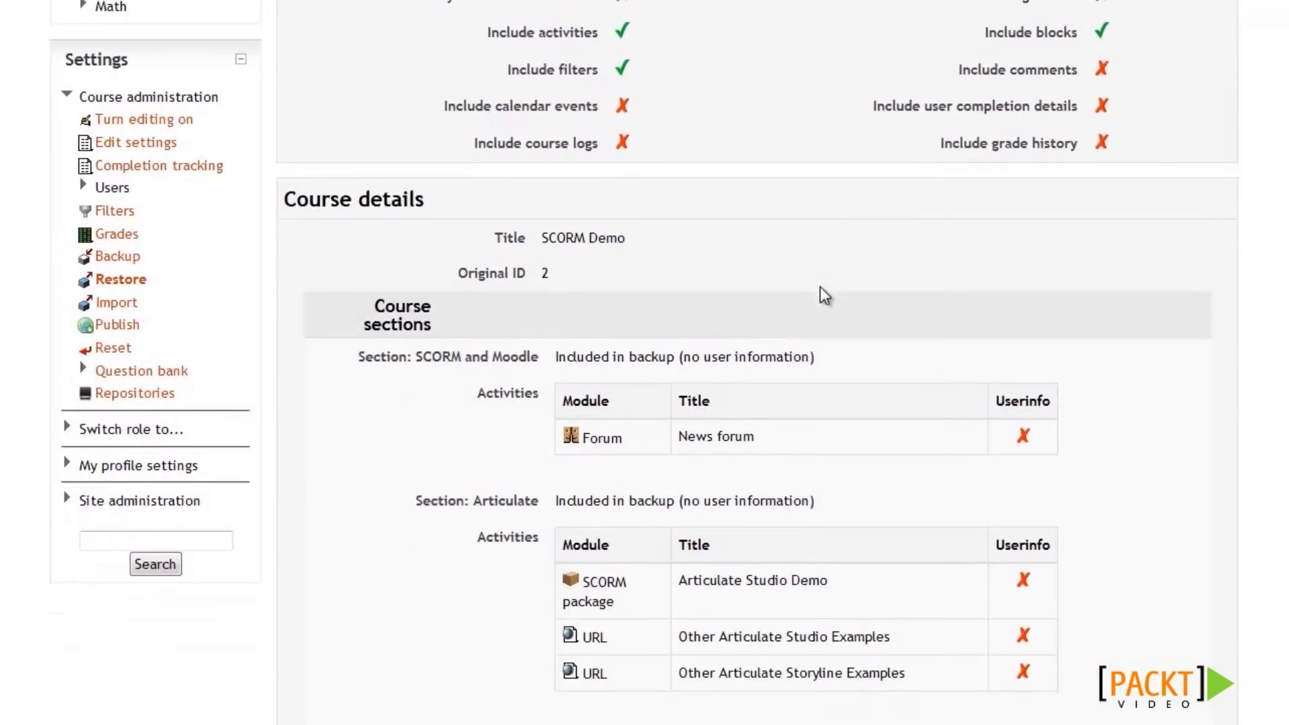
scroll(820, 288, down, 4)
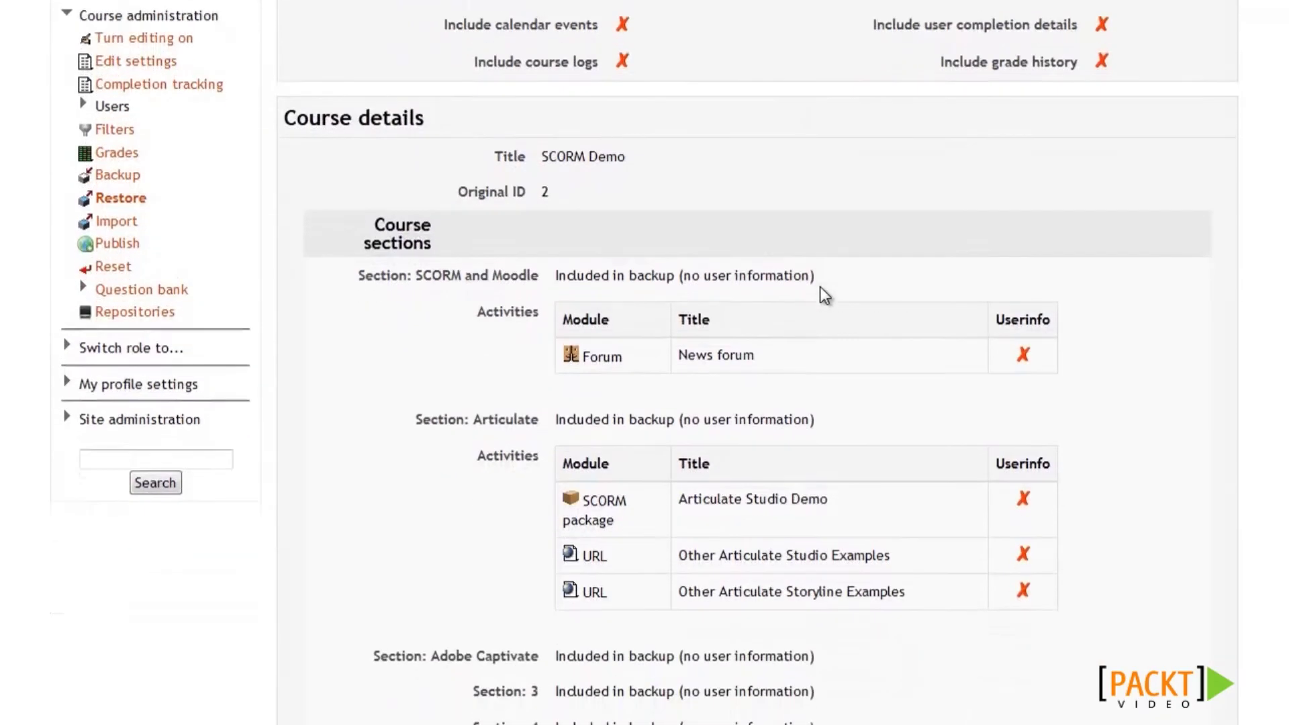
scroll(820, 287, down, 6)
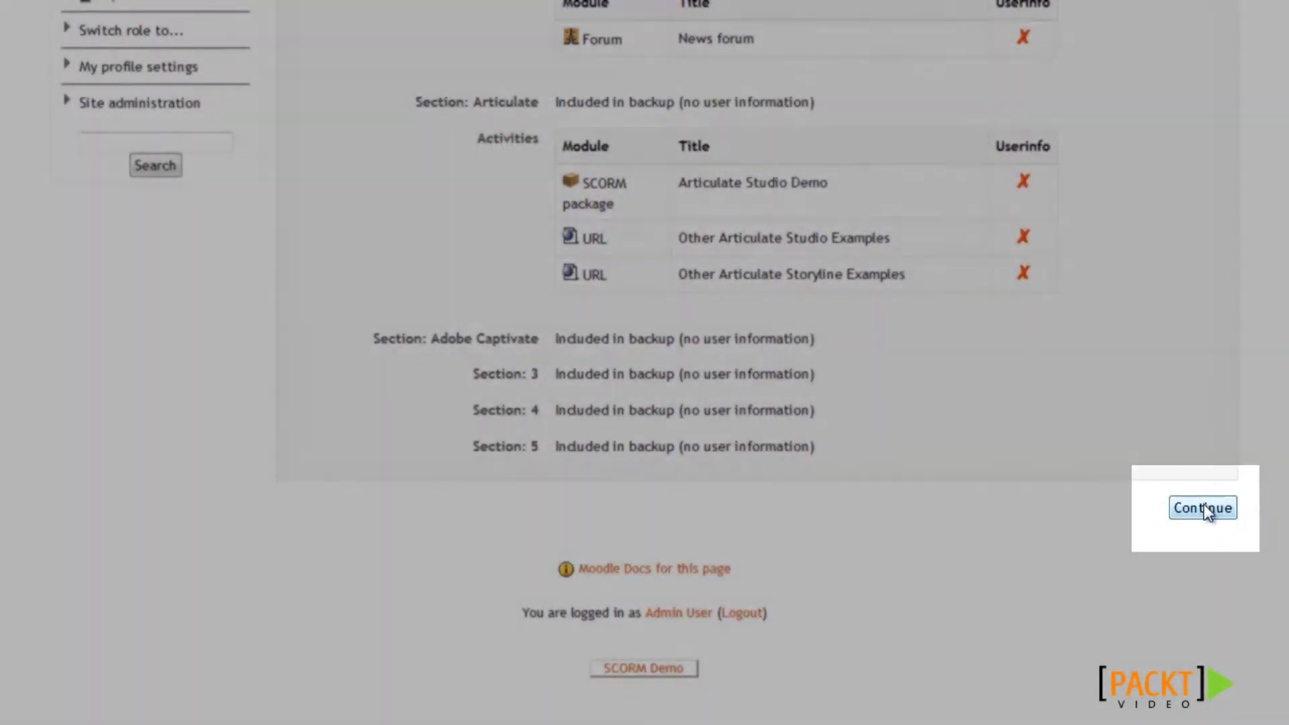
click(1203, 508)
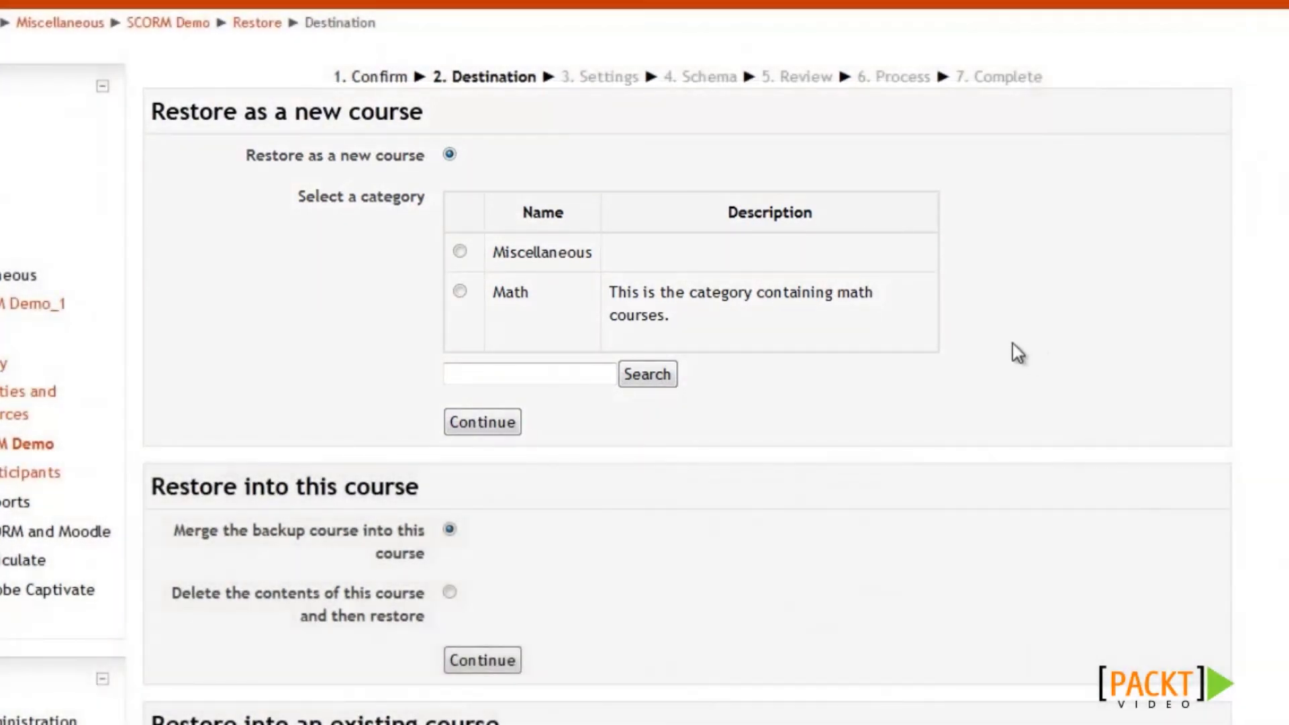
Look through the restore destinations and choose to restore the backup as a new course in the Miscellaneous category.
scroll(1012, 344, down, 5)
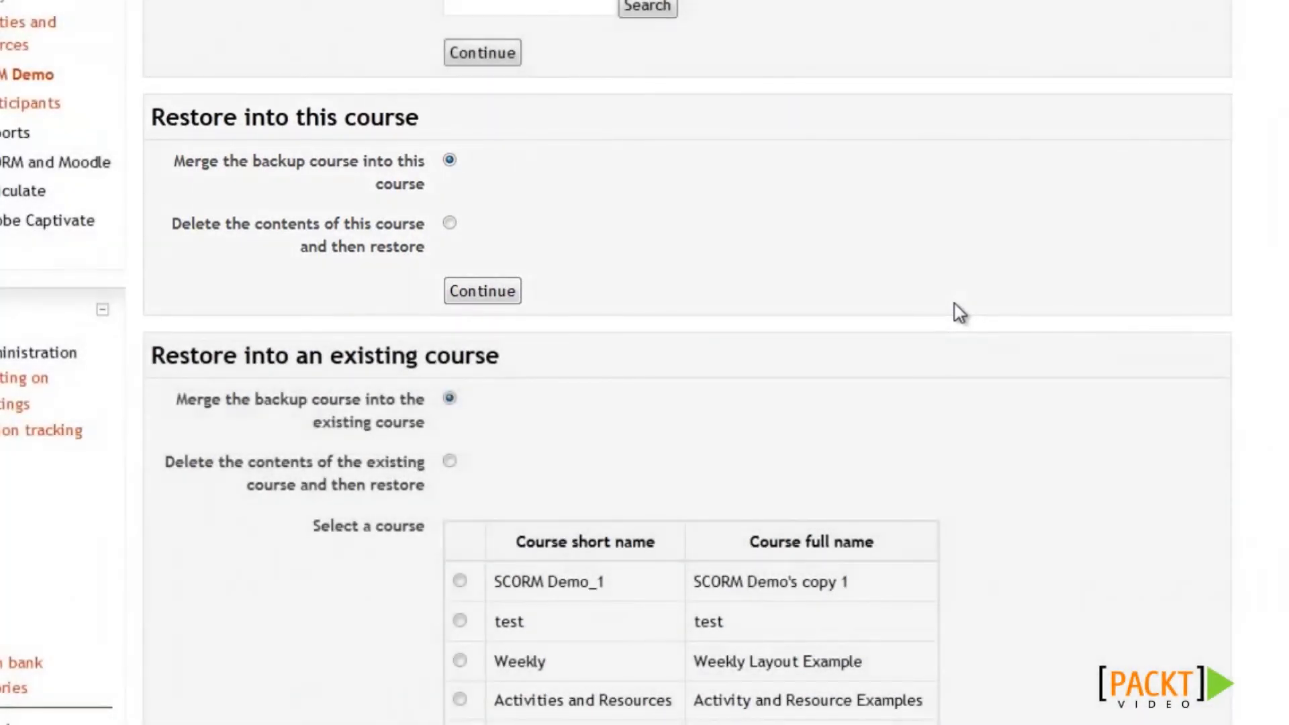
scroll(985, 301, down, 5)
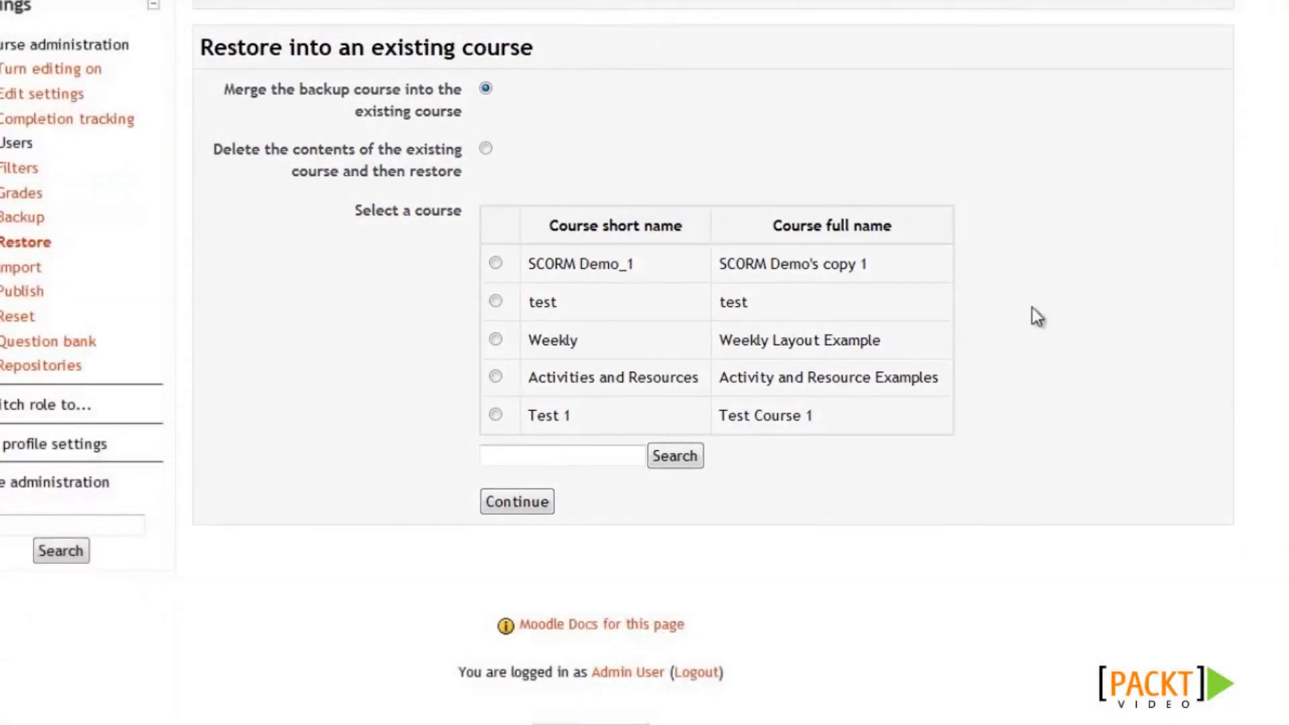
scroll(1033, 308, up, 3)
scroll(1031, 309, up, 3)
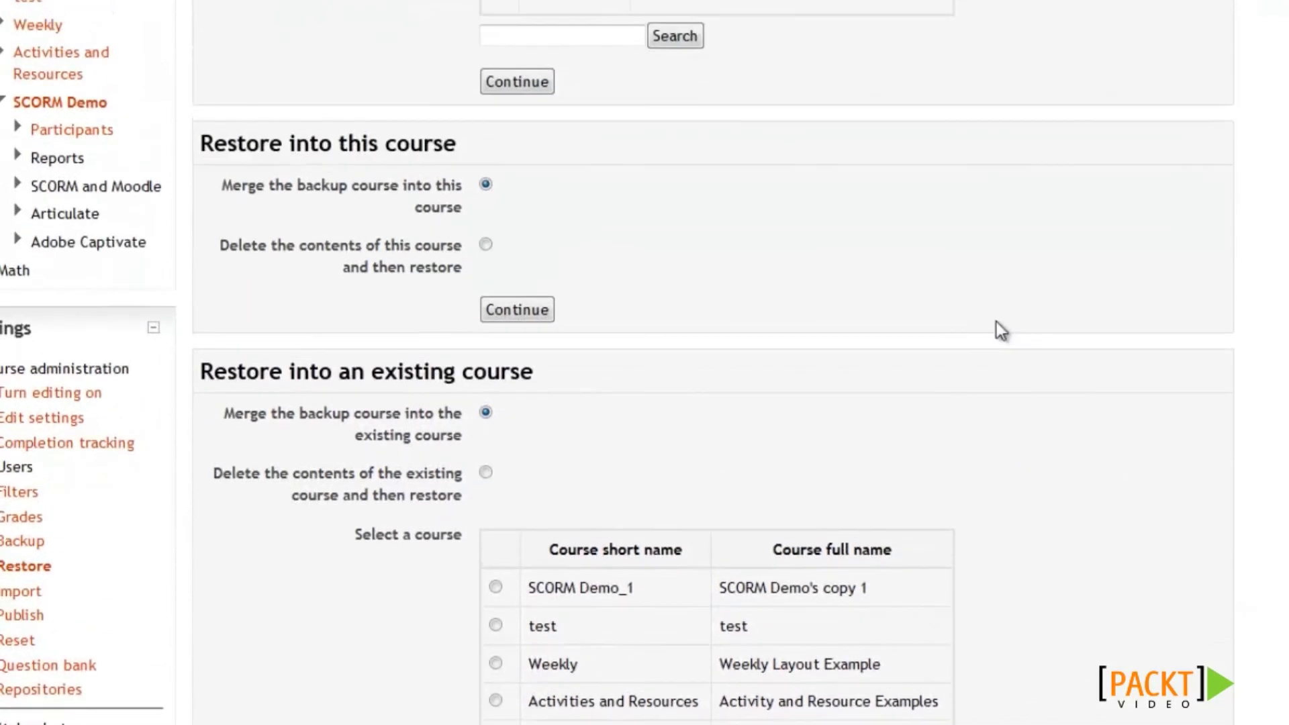
scroll(996, 321, up, 2)
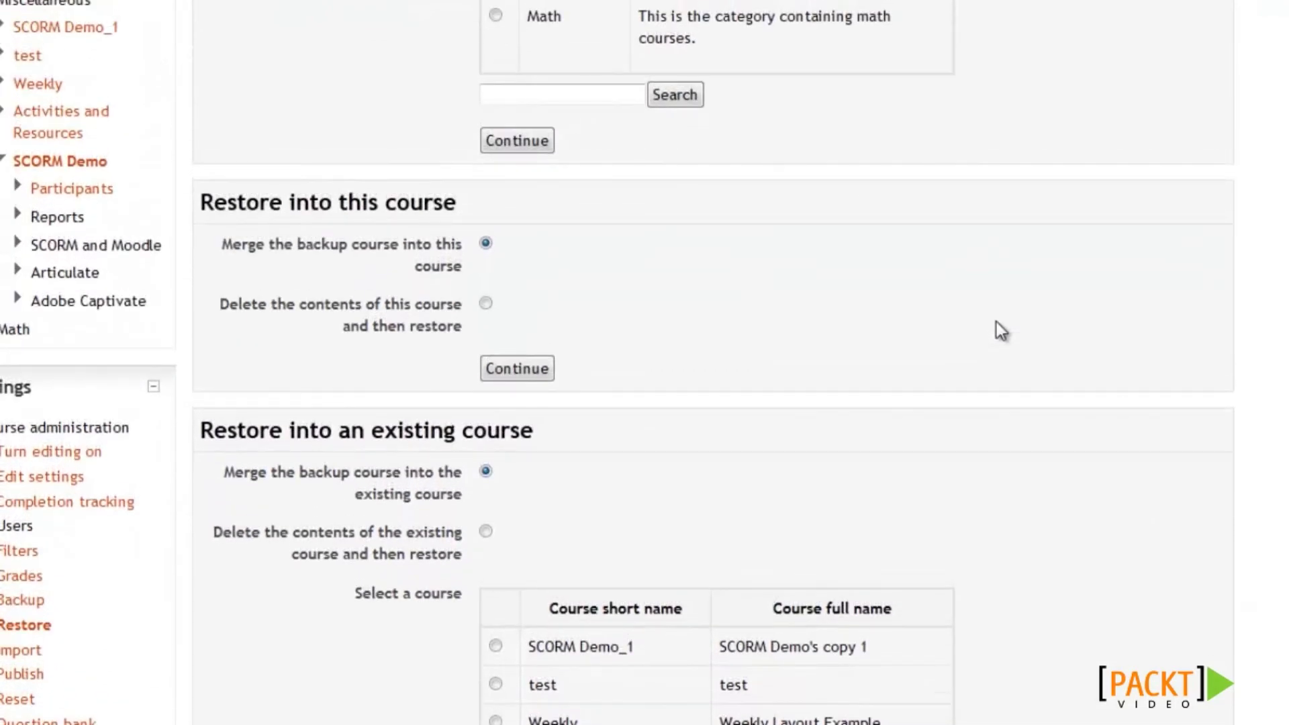
scroll(997, 321, up, 1)
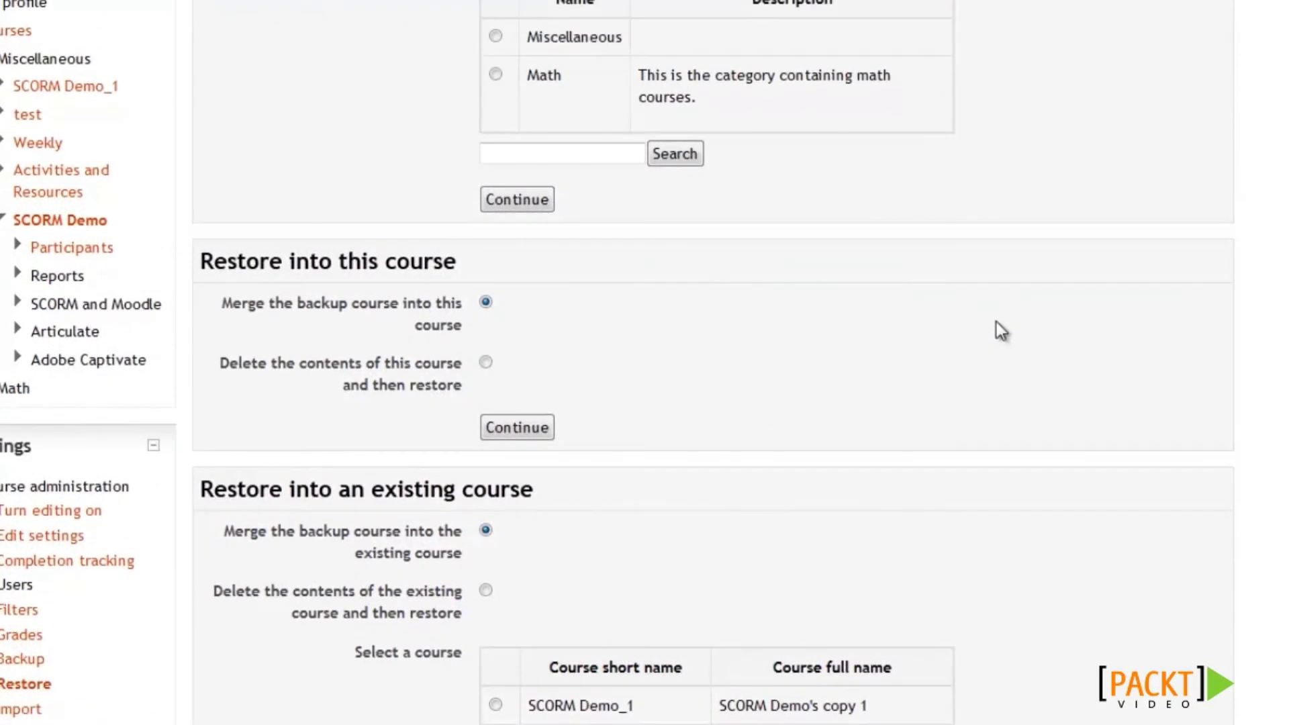
scroll(996, 322, up, 3)
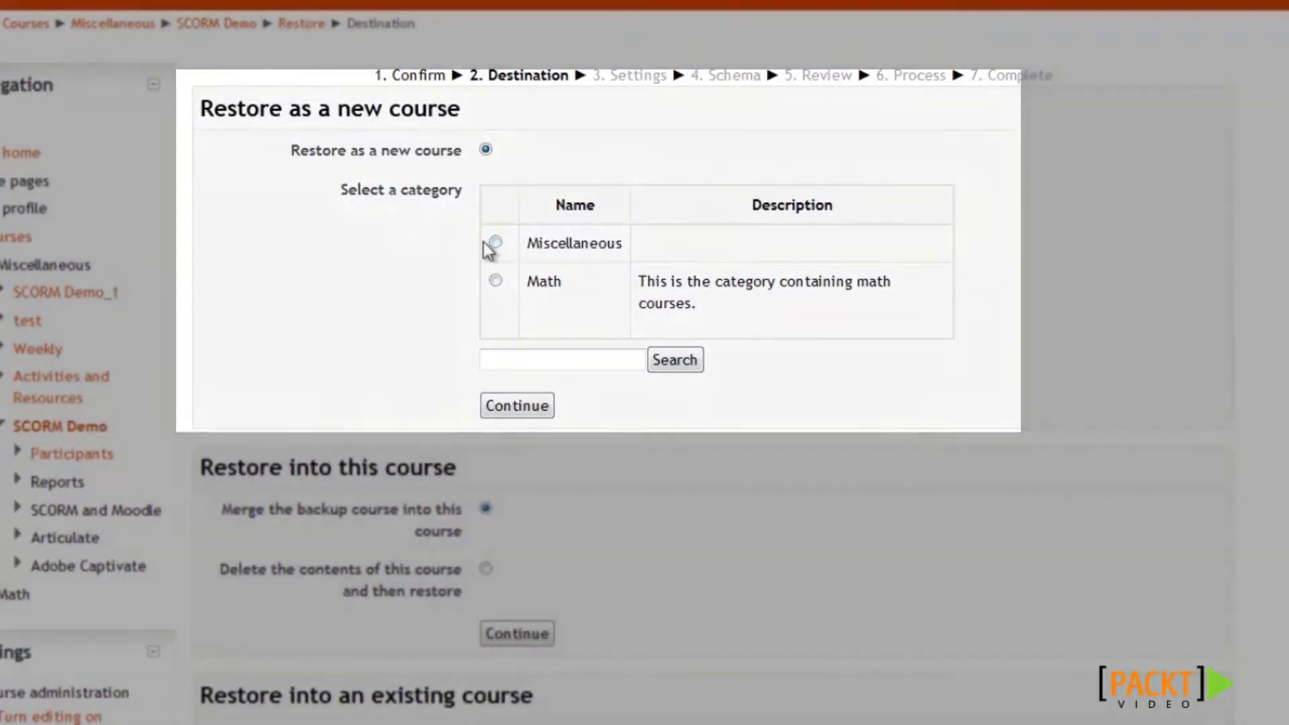
click(496, 242)
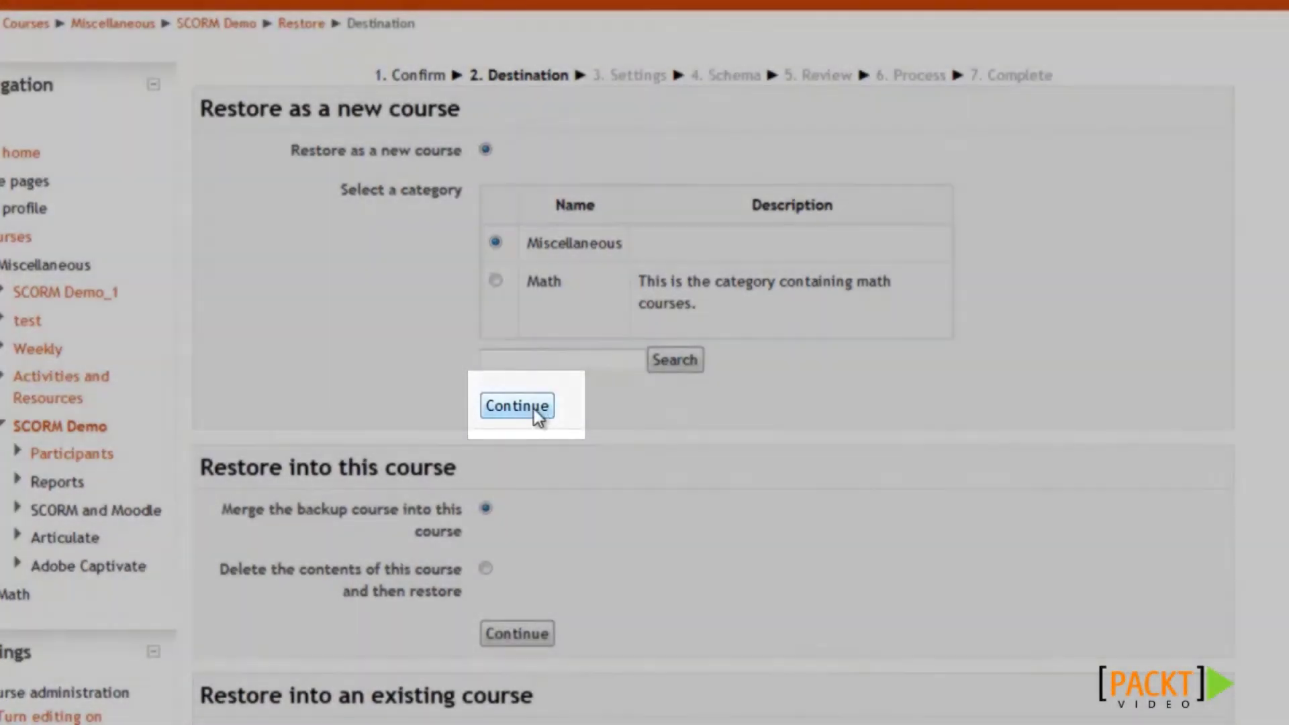
click(535, 409)
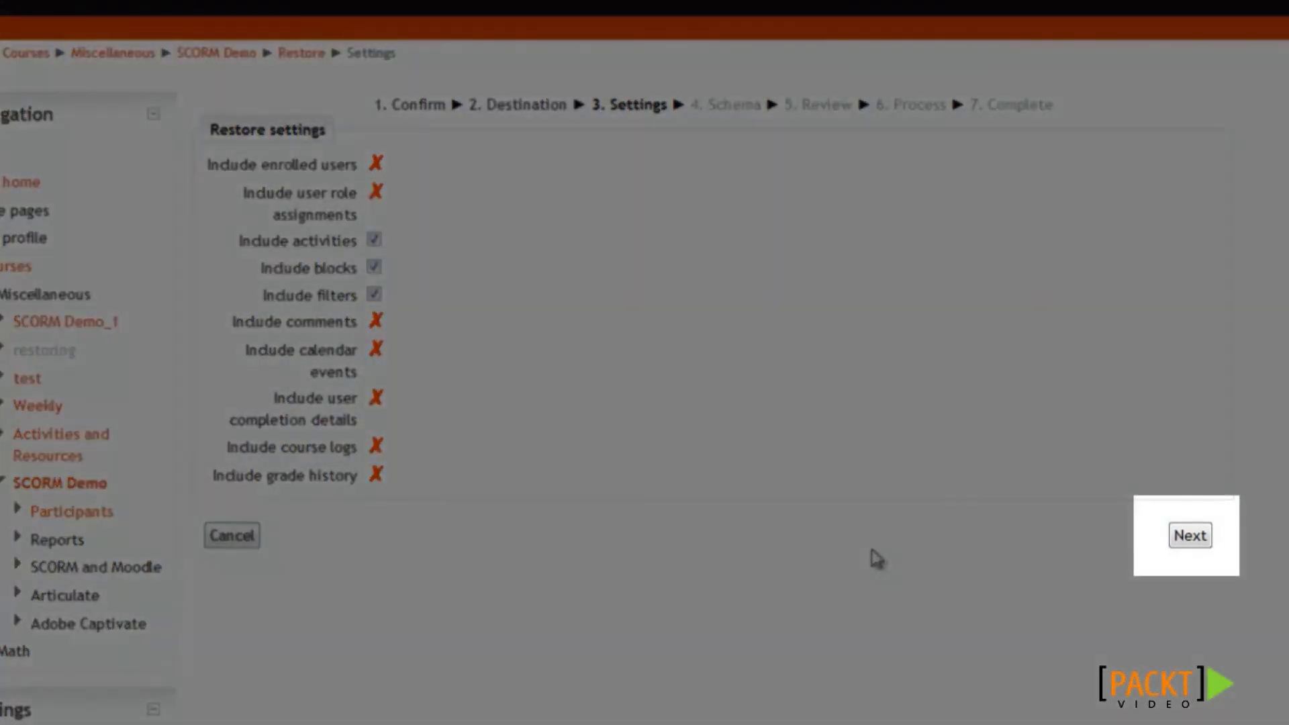
Accept the restore settings, name the restored course "SCORM Demo's 2", keep all its sections included and proceed to the review.
click(1192, 541)
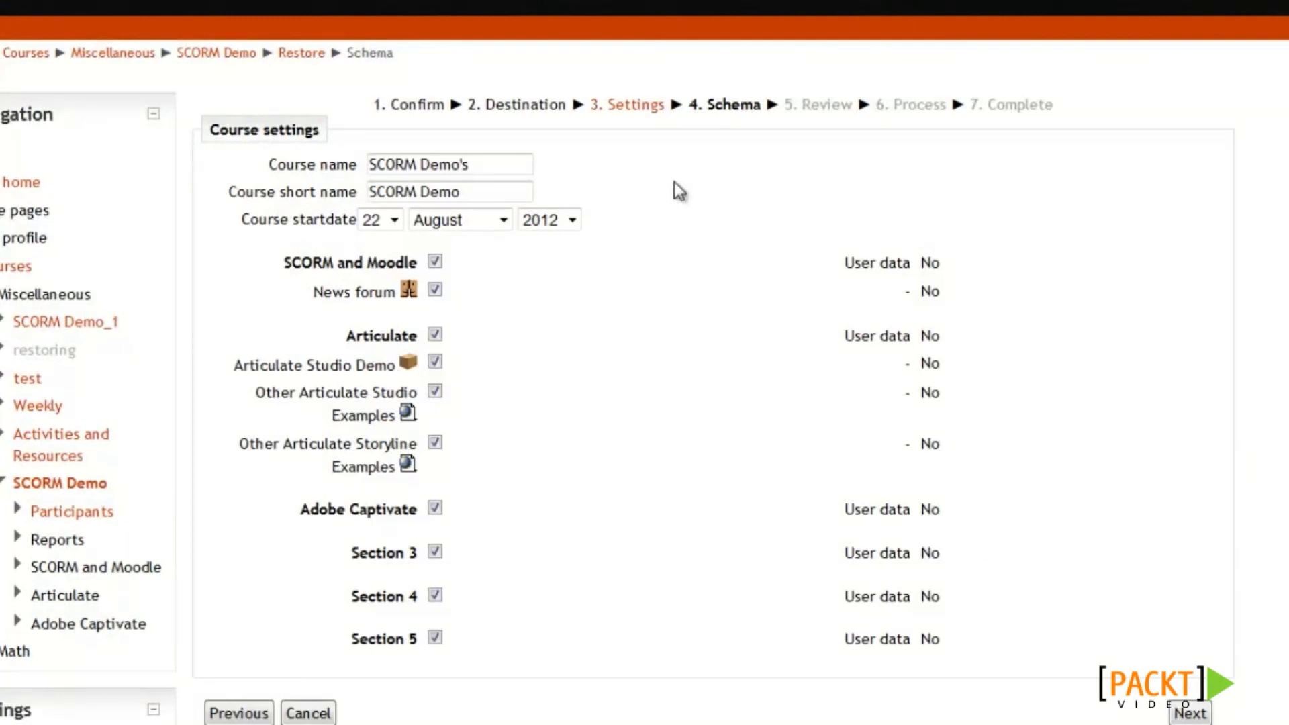
click(491, 172)
text(2)
scroll(715, 243, down, 1)
scroll(711, 243, down, 3)
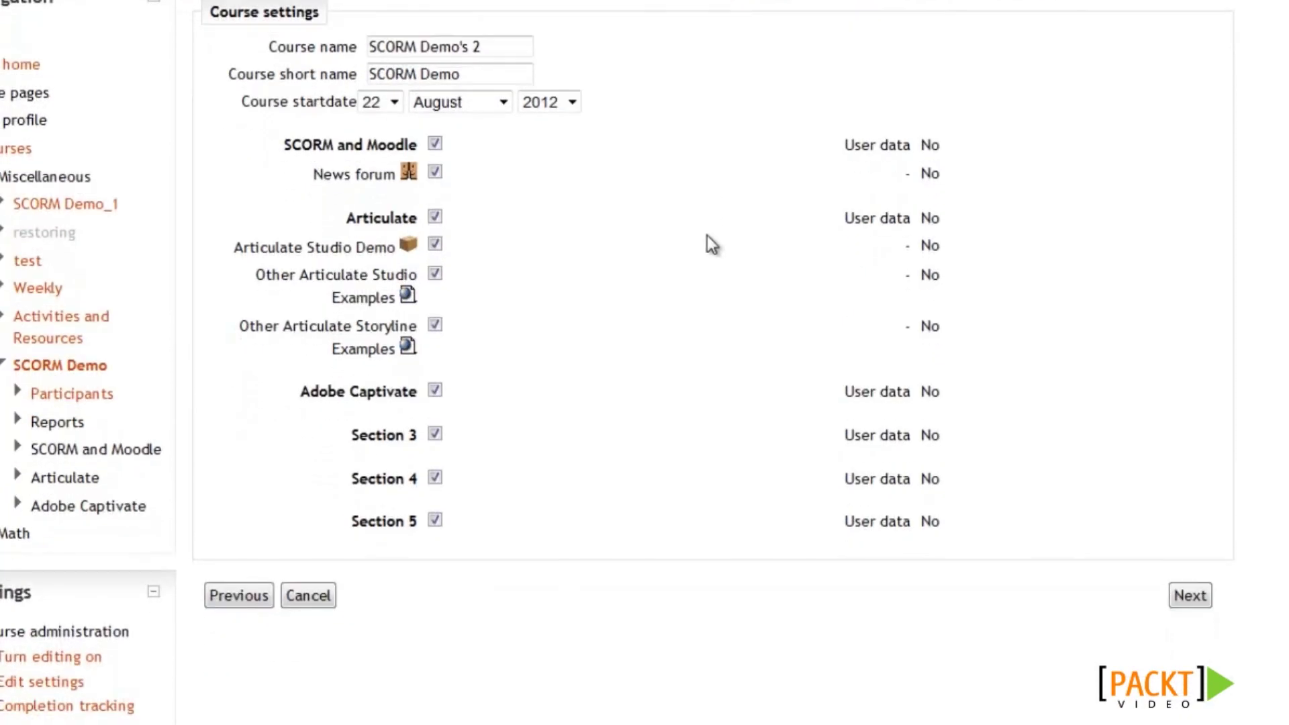
scroll(711, 243, down, 3)
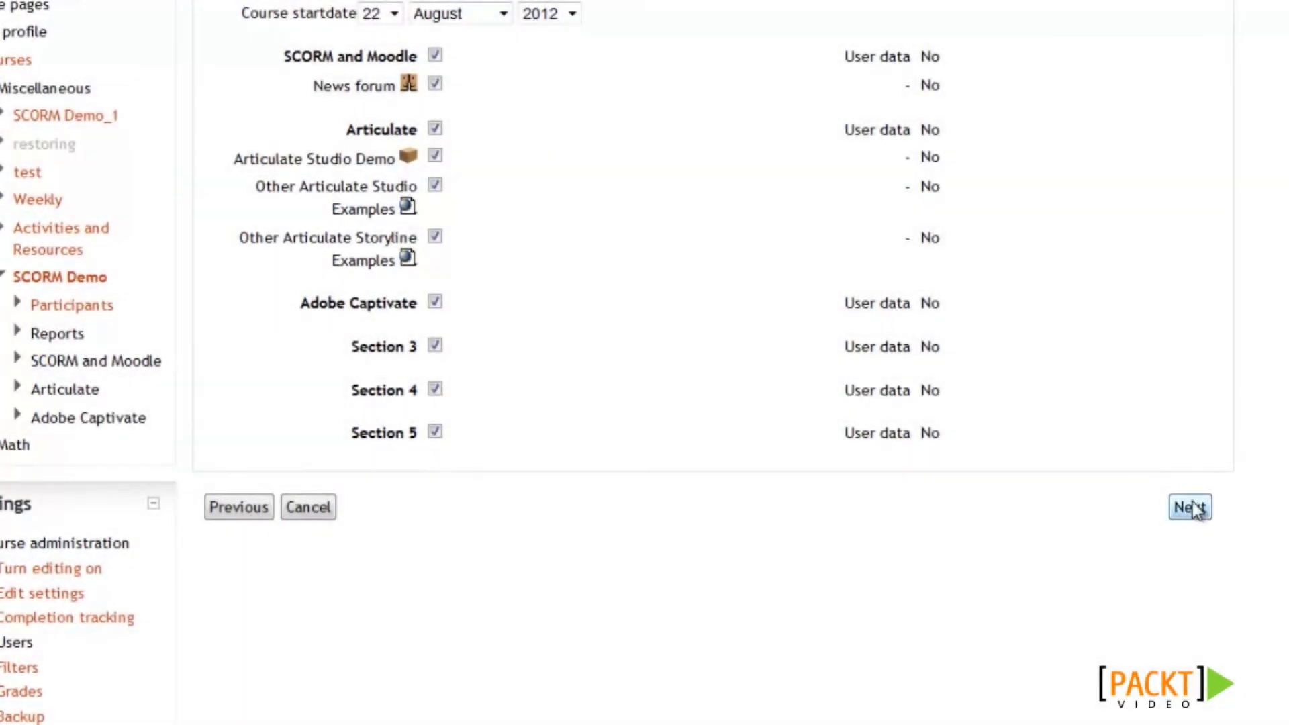
click(1191, 507)
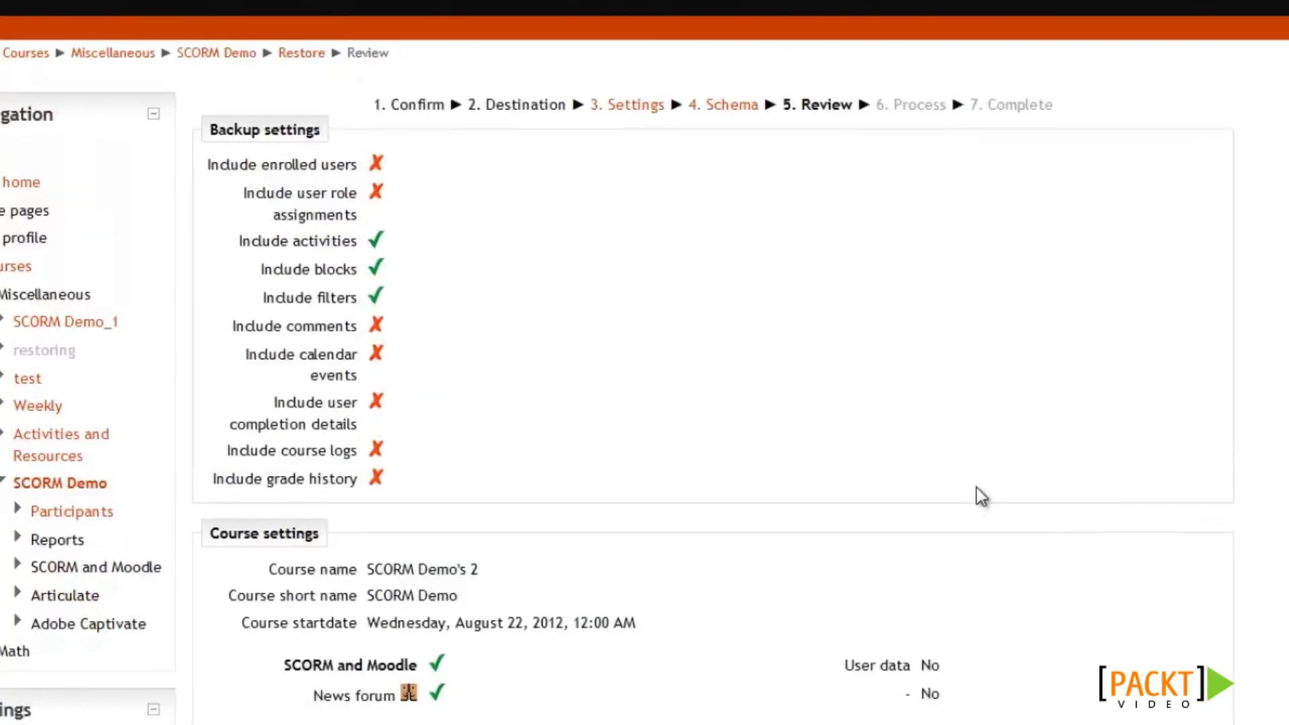
Review the restore summary, perform the restore and continue to the restored course.
scroll(973, 491, down, 5)
scroll(977, 489, down, 6)
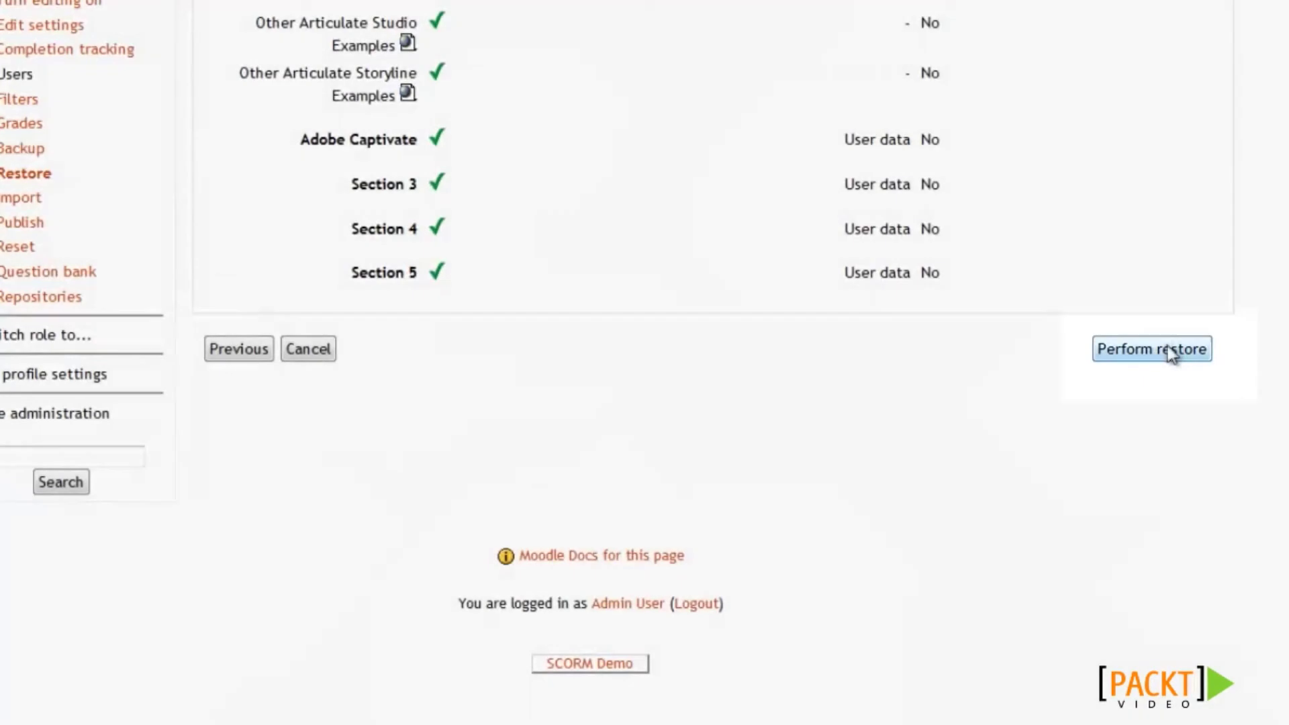
click(1172, 350)
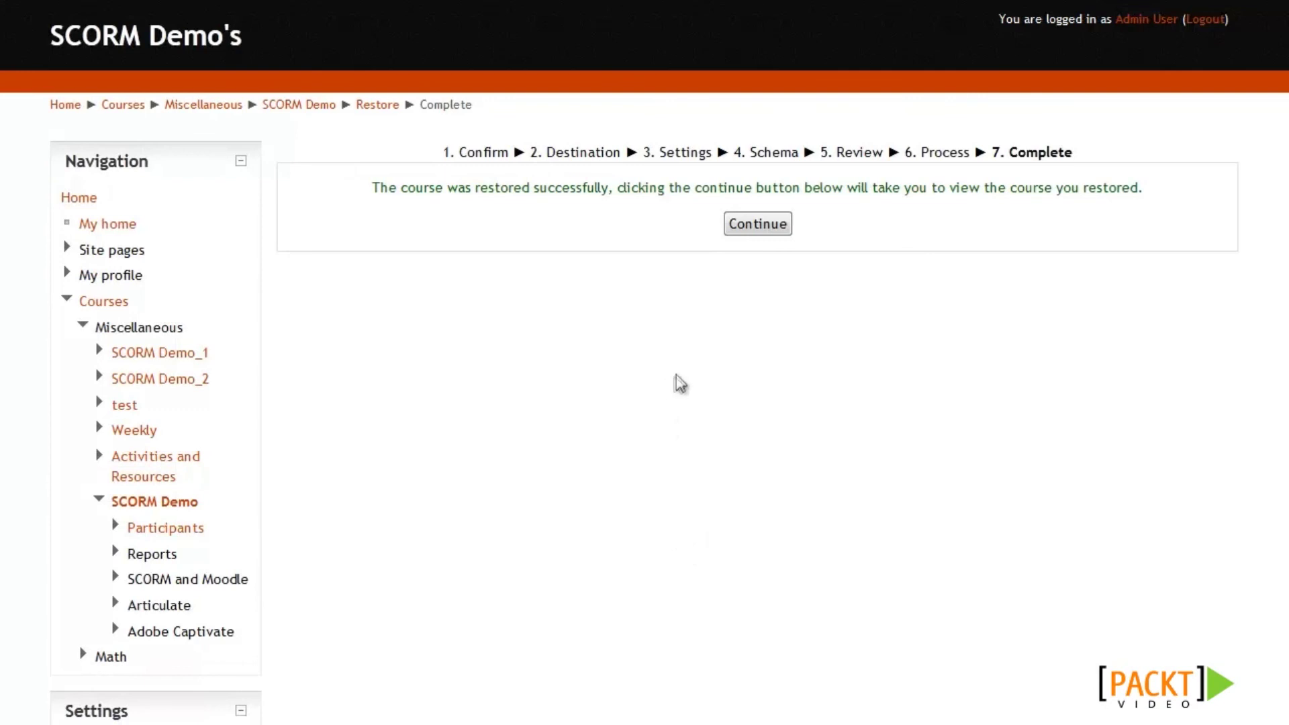
click(755, 223)
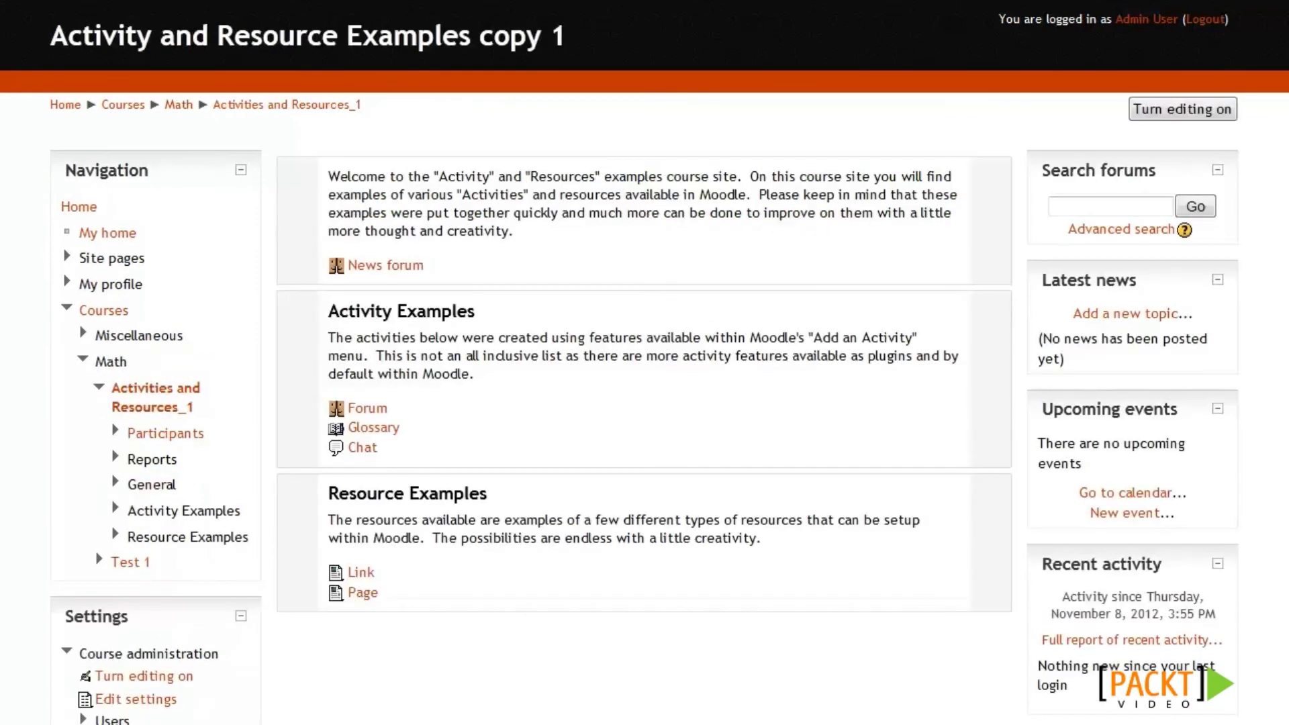